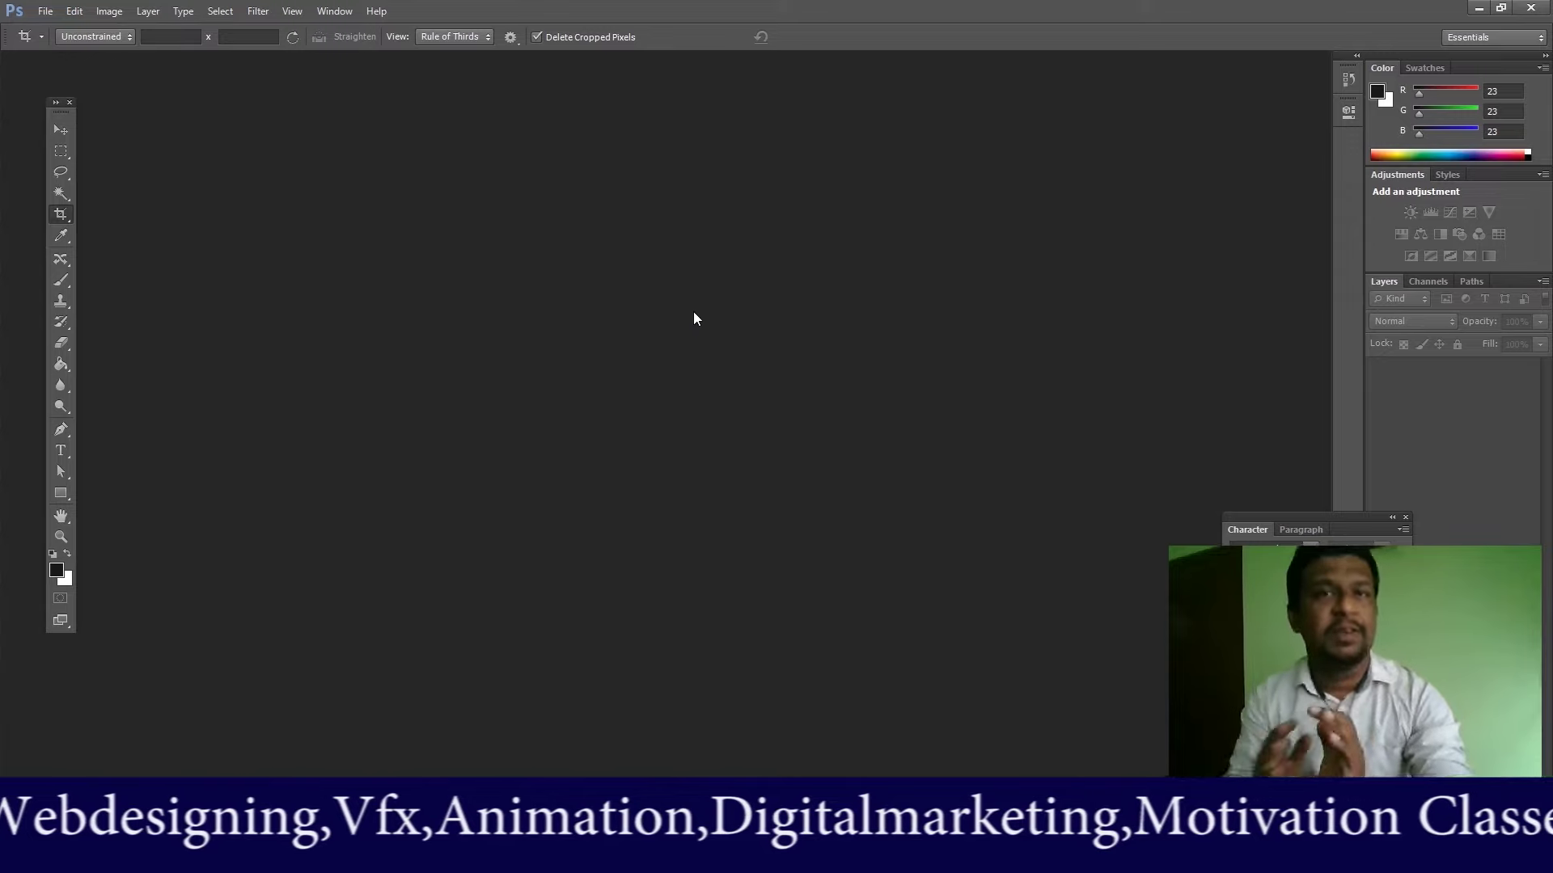
Step: Create a new 3.5 × 2 inch, 300 ppi, CMYK Color document with a white background
click(46, 12)
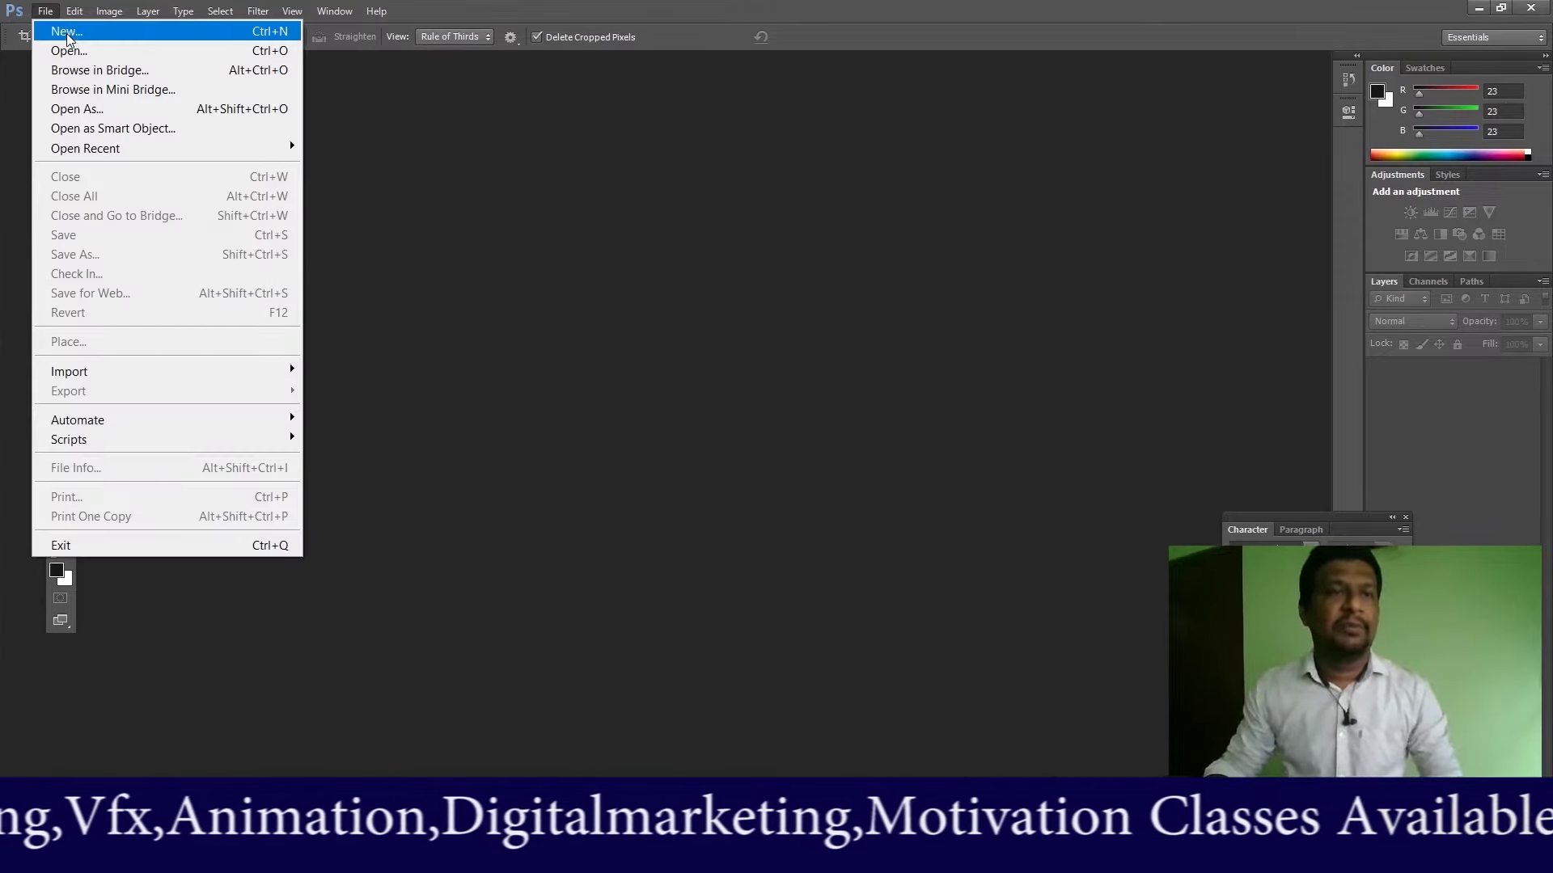
click(66, 33)
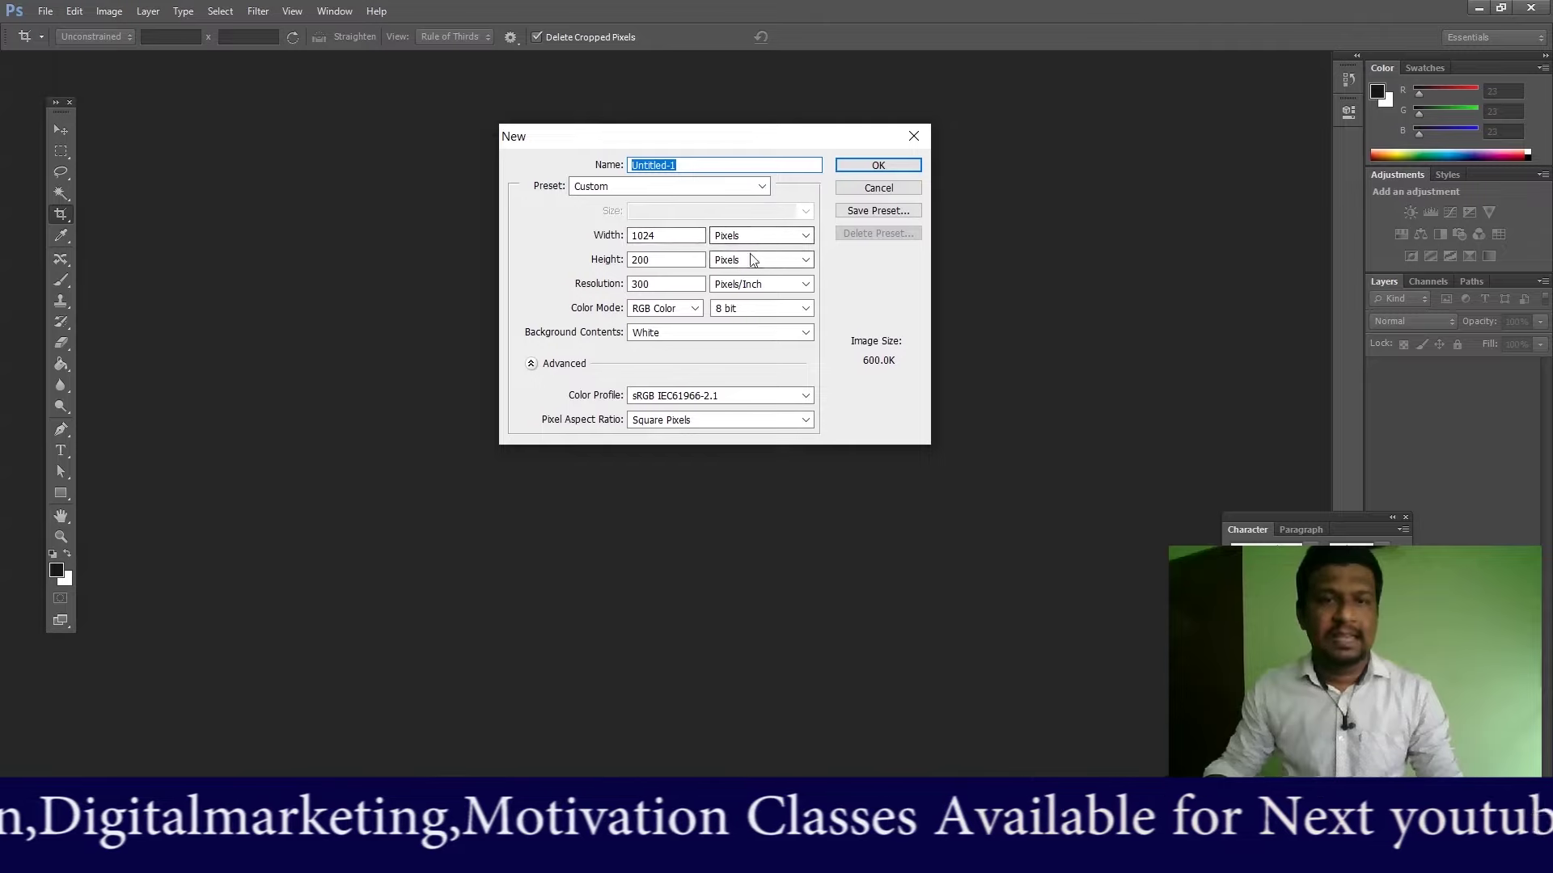
click(725, 235)
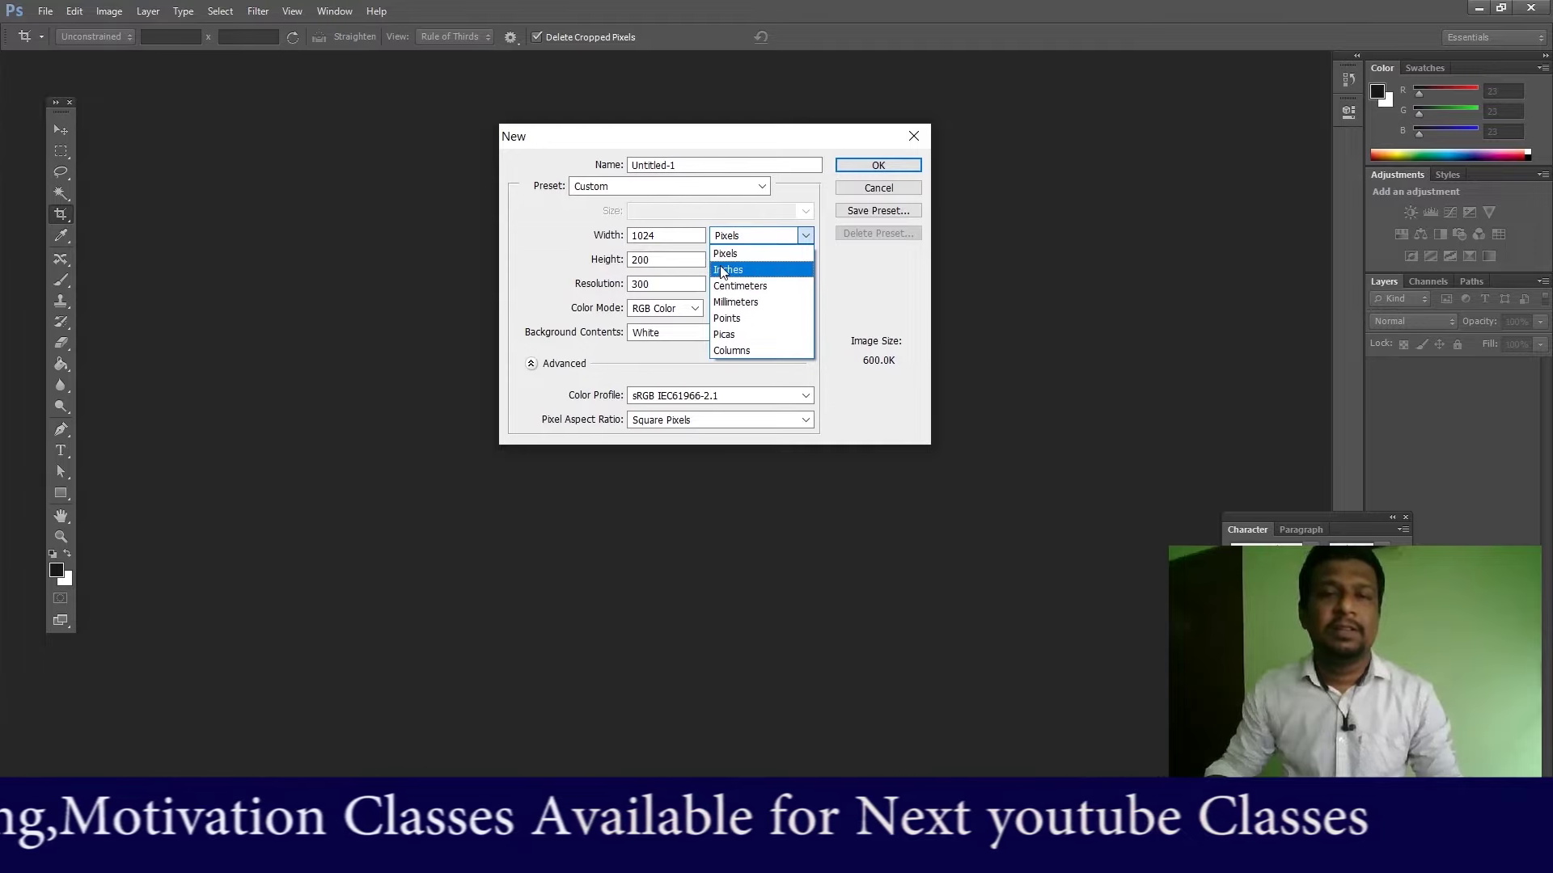
click(713, 267)
double_click(677, 235)
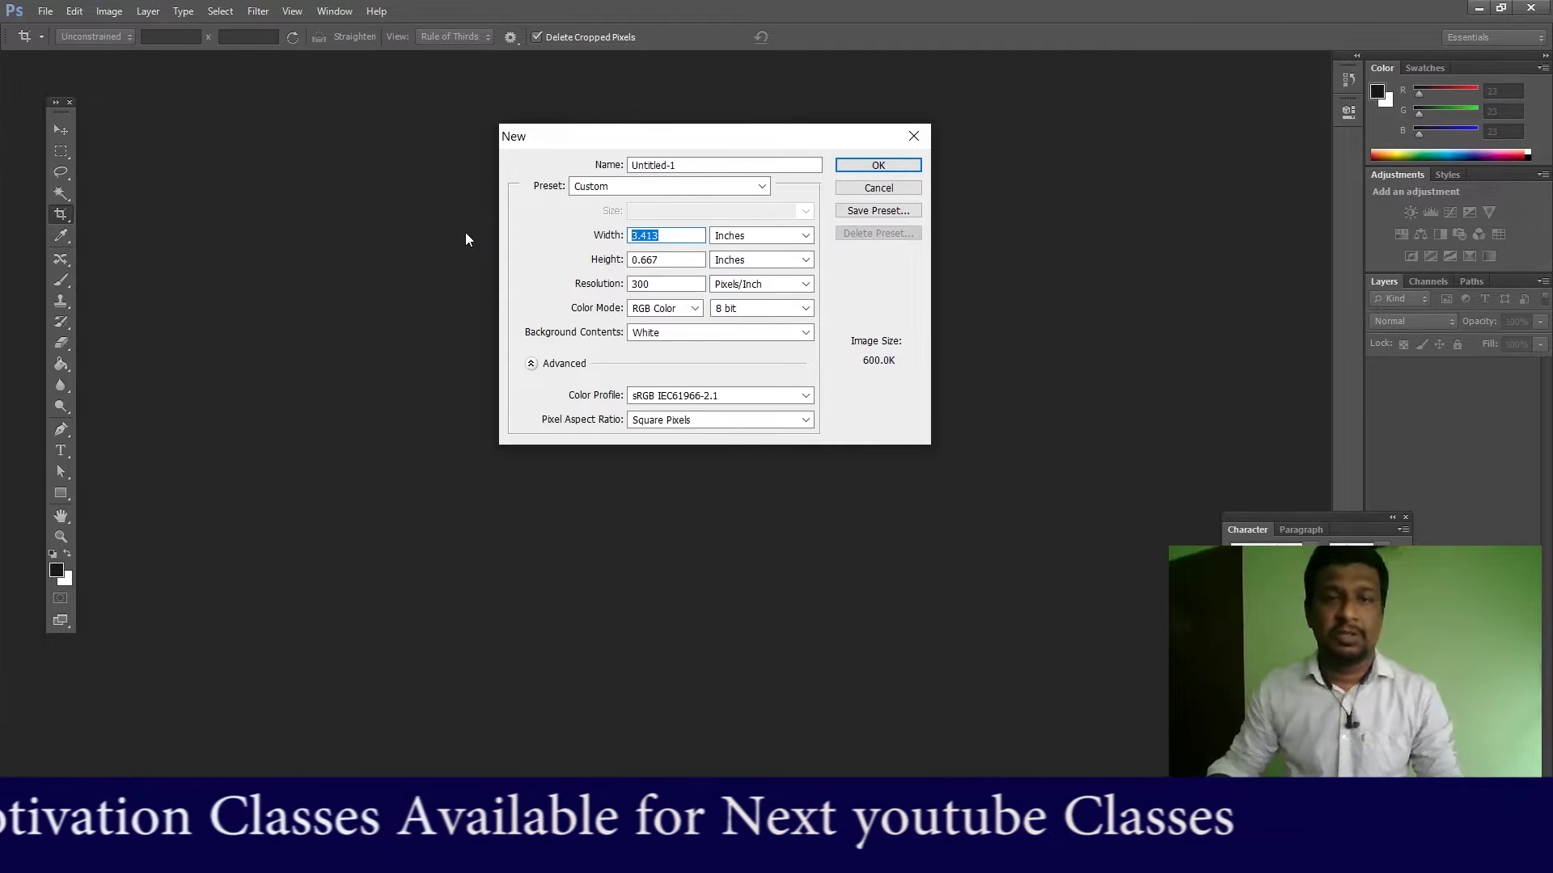
text(3.5)
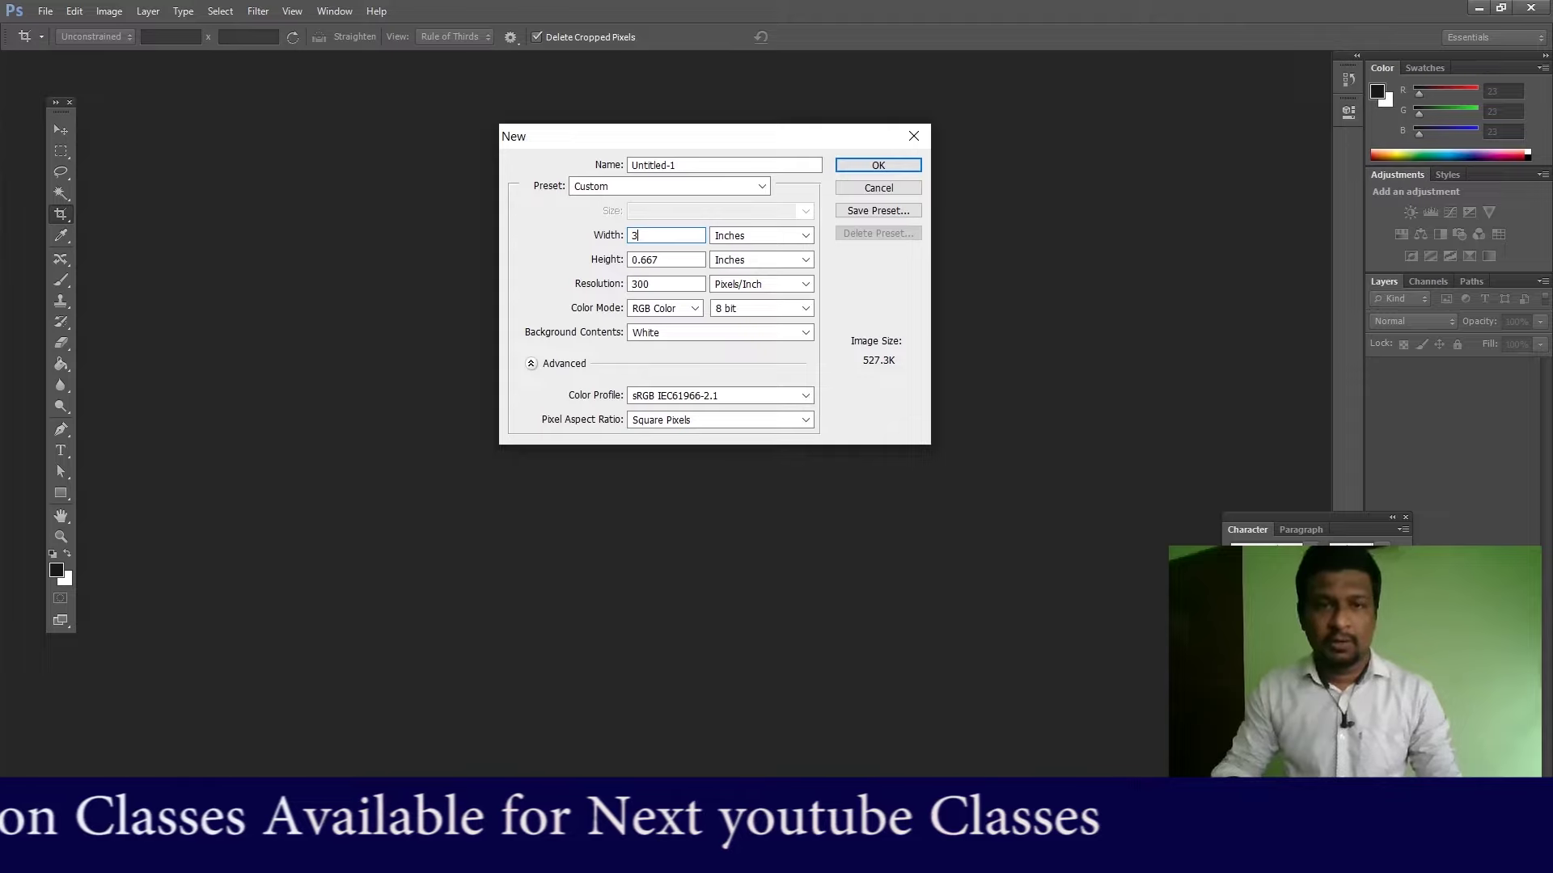
key(Tab)
text(2)
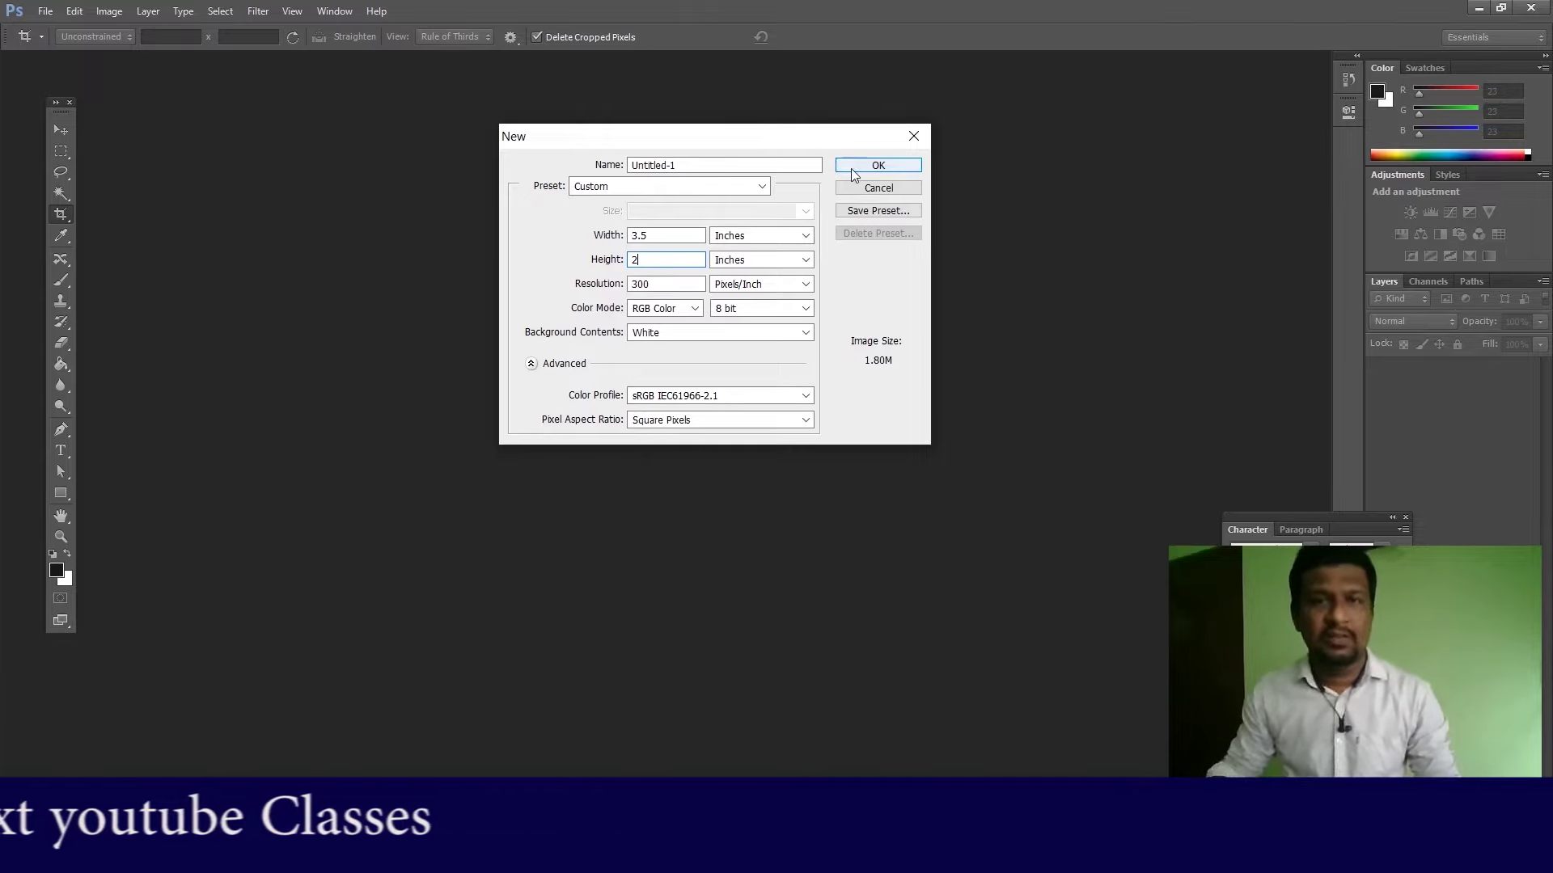
click(697, 310)
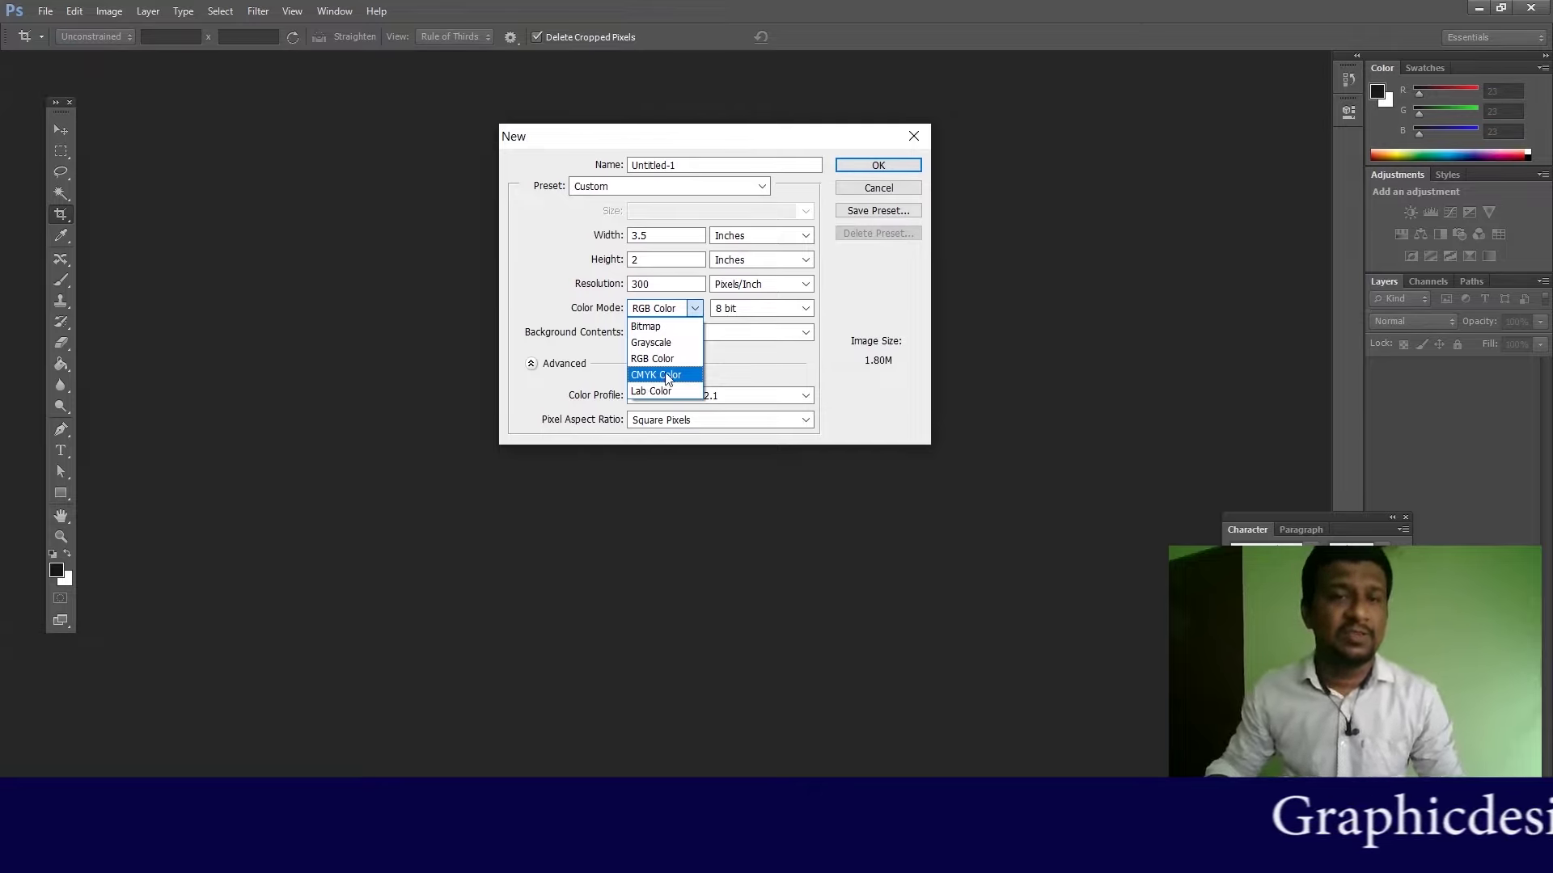
click(658, 376)
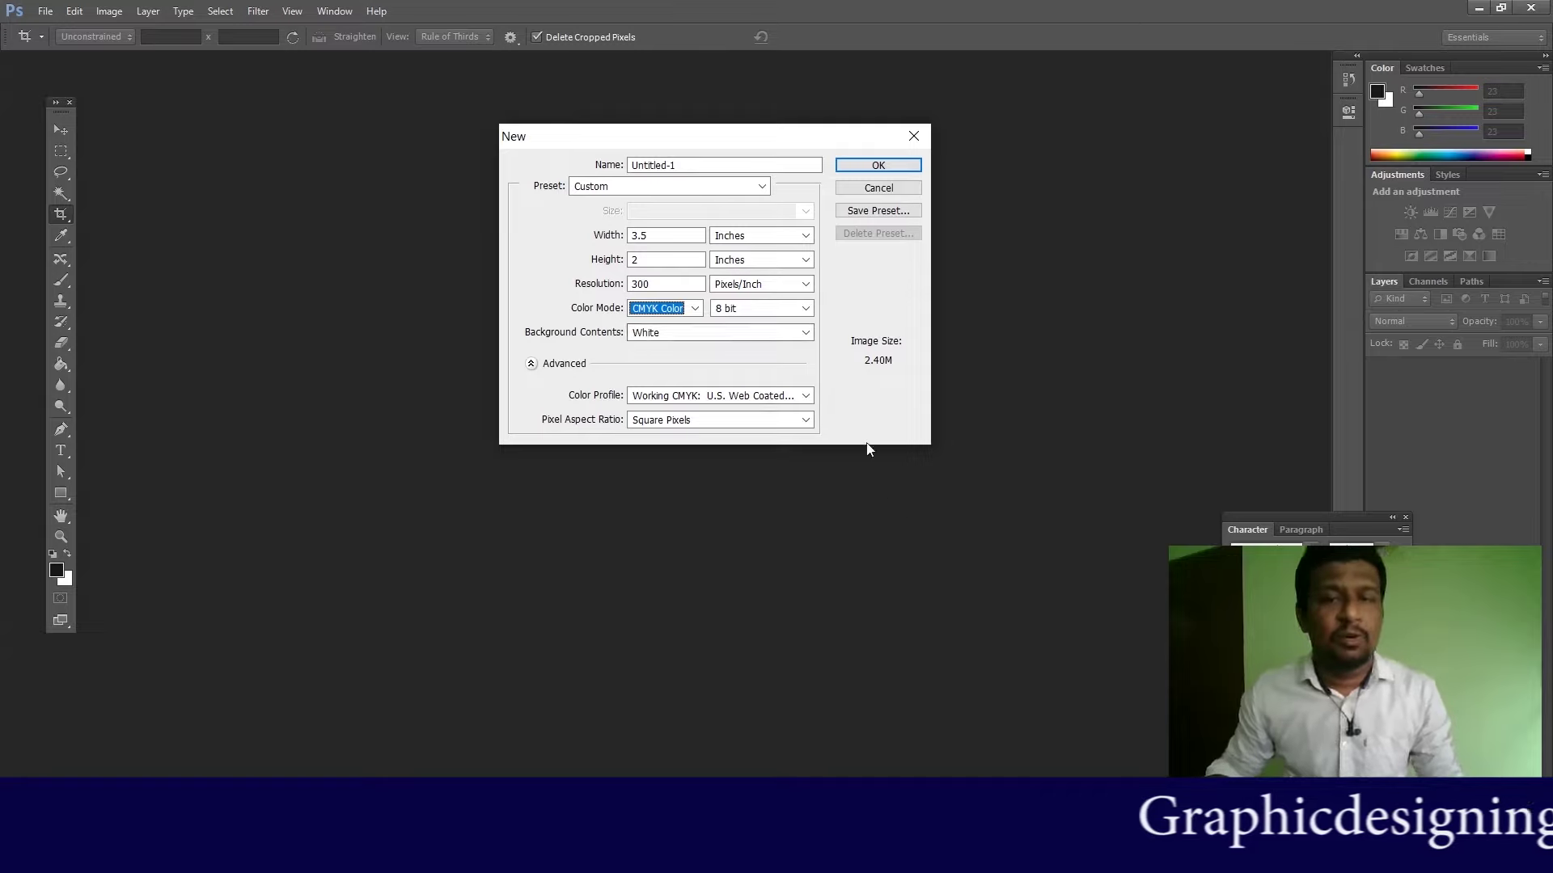
click(864, 168)
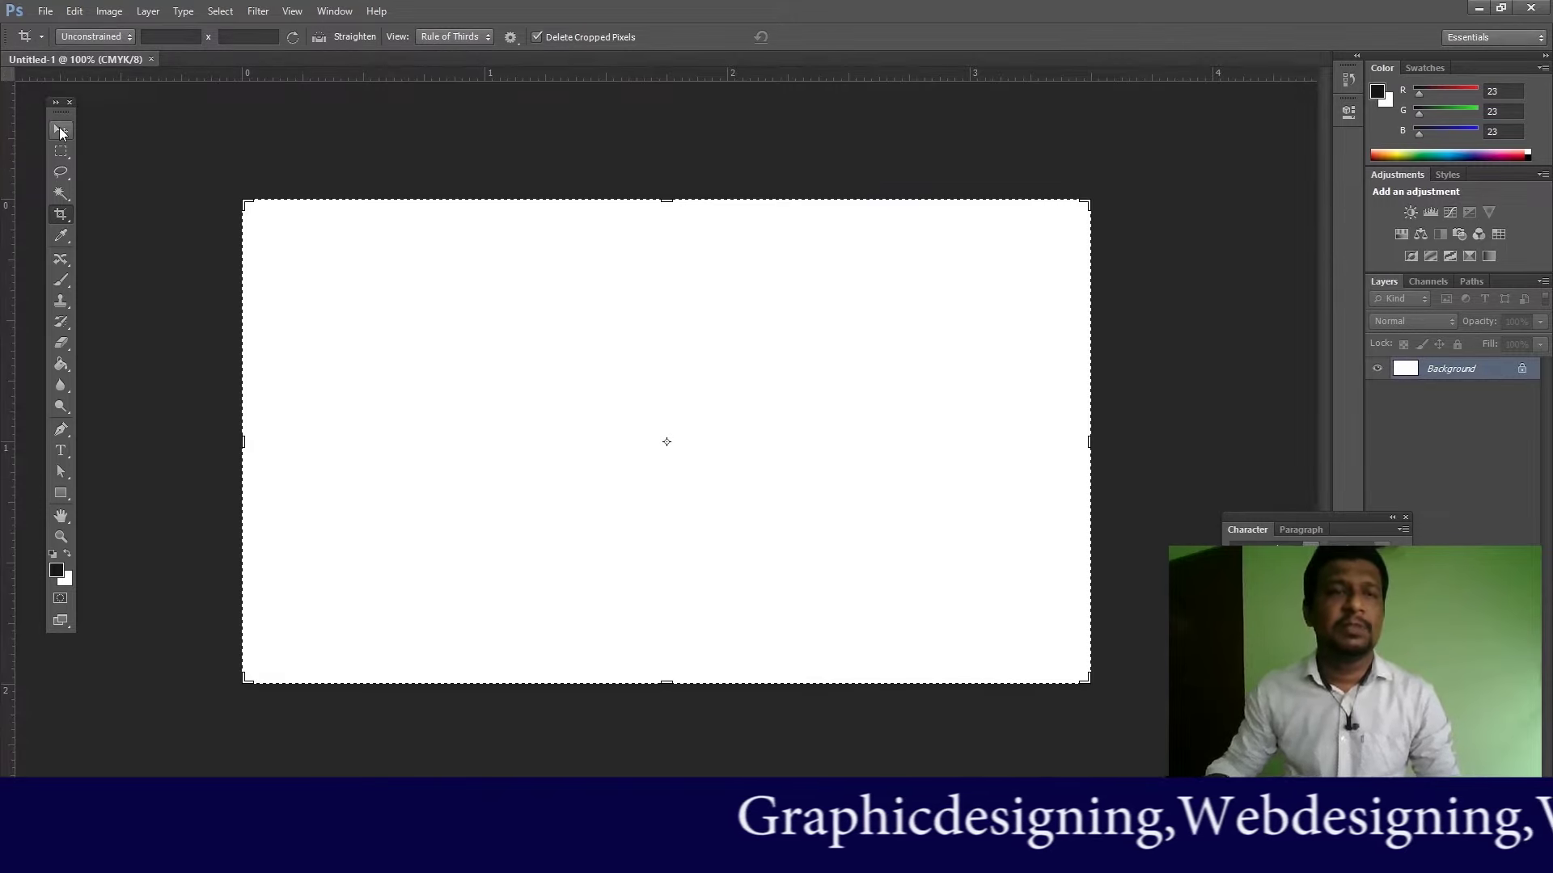
Step: Select the Move tool, view the card at Print Size, then Fit on Screen
click(60, 129)
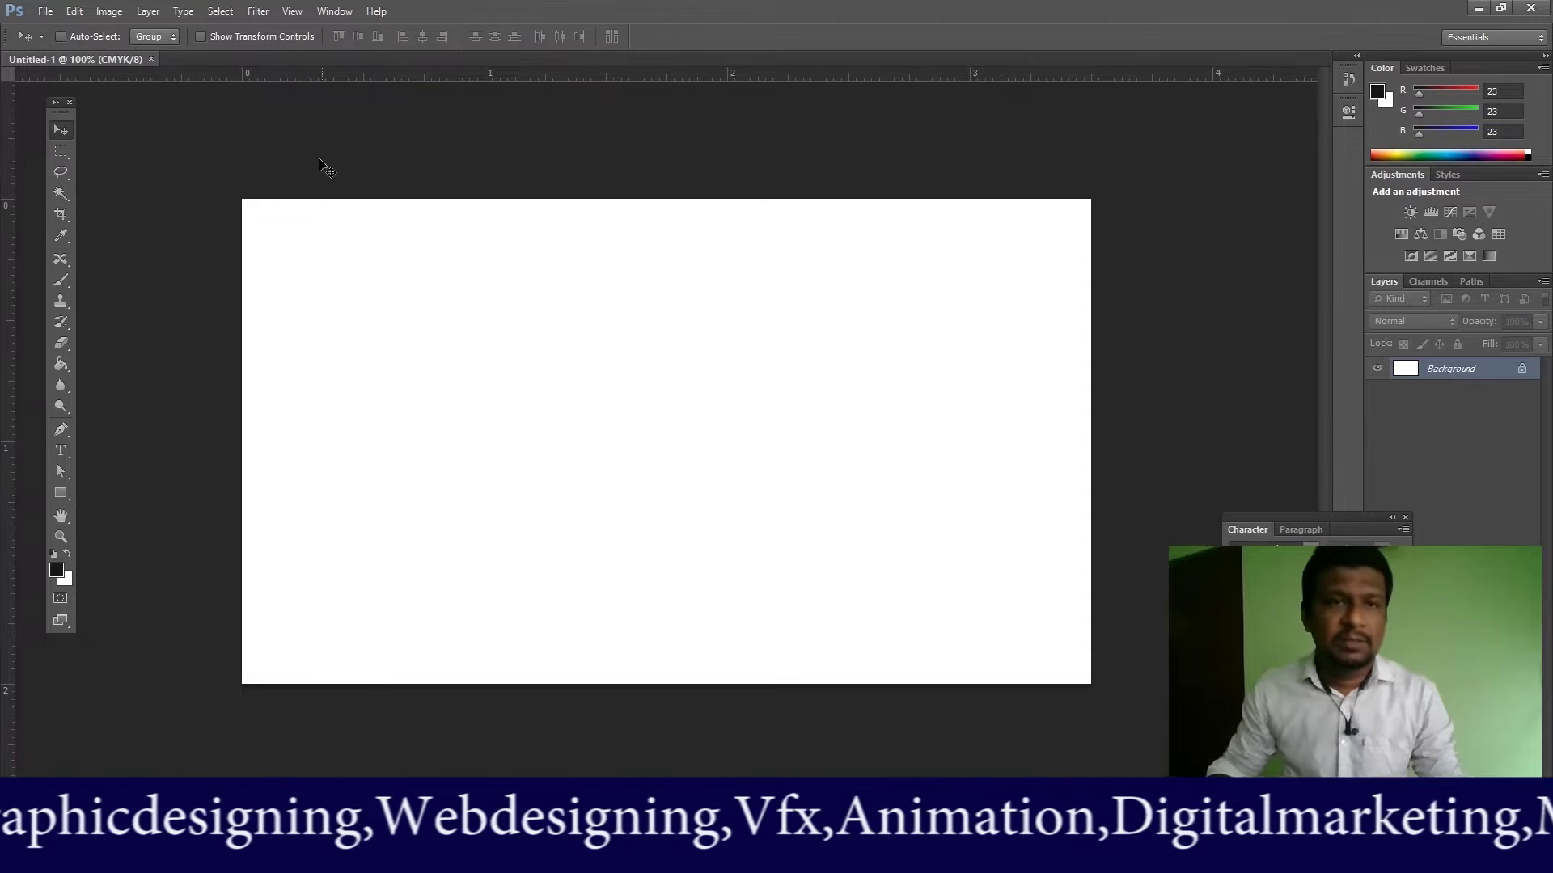
click(293, 12)
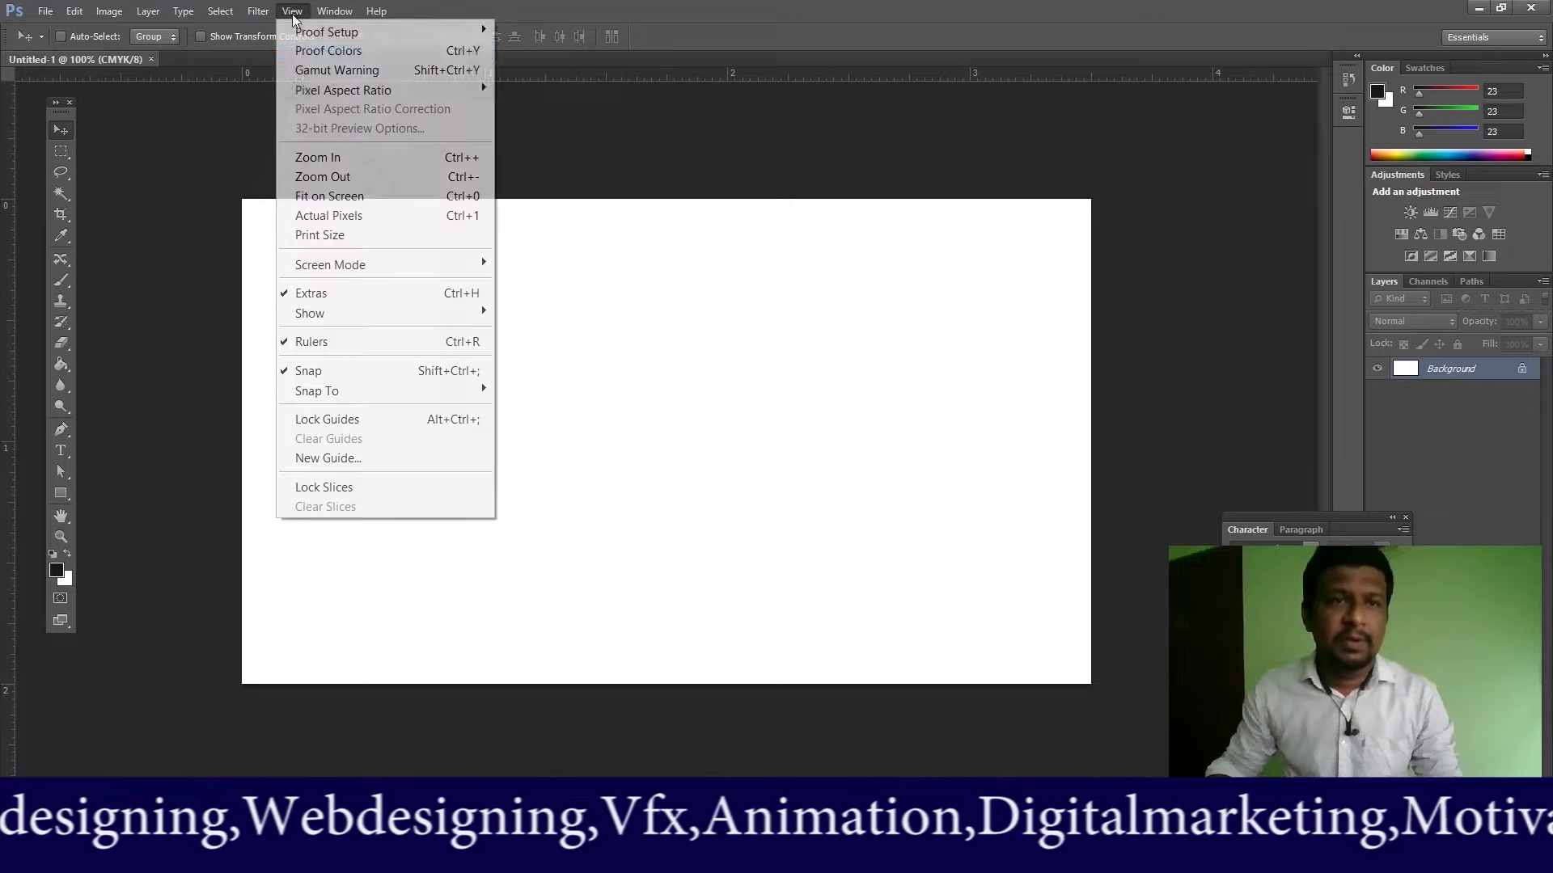
click(330, 237)
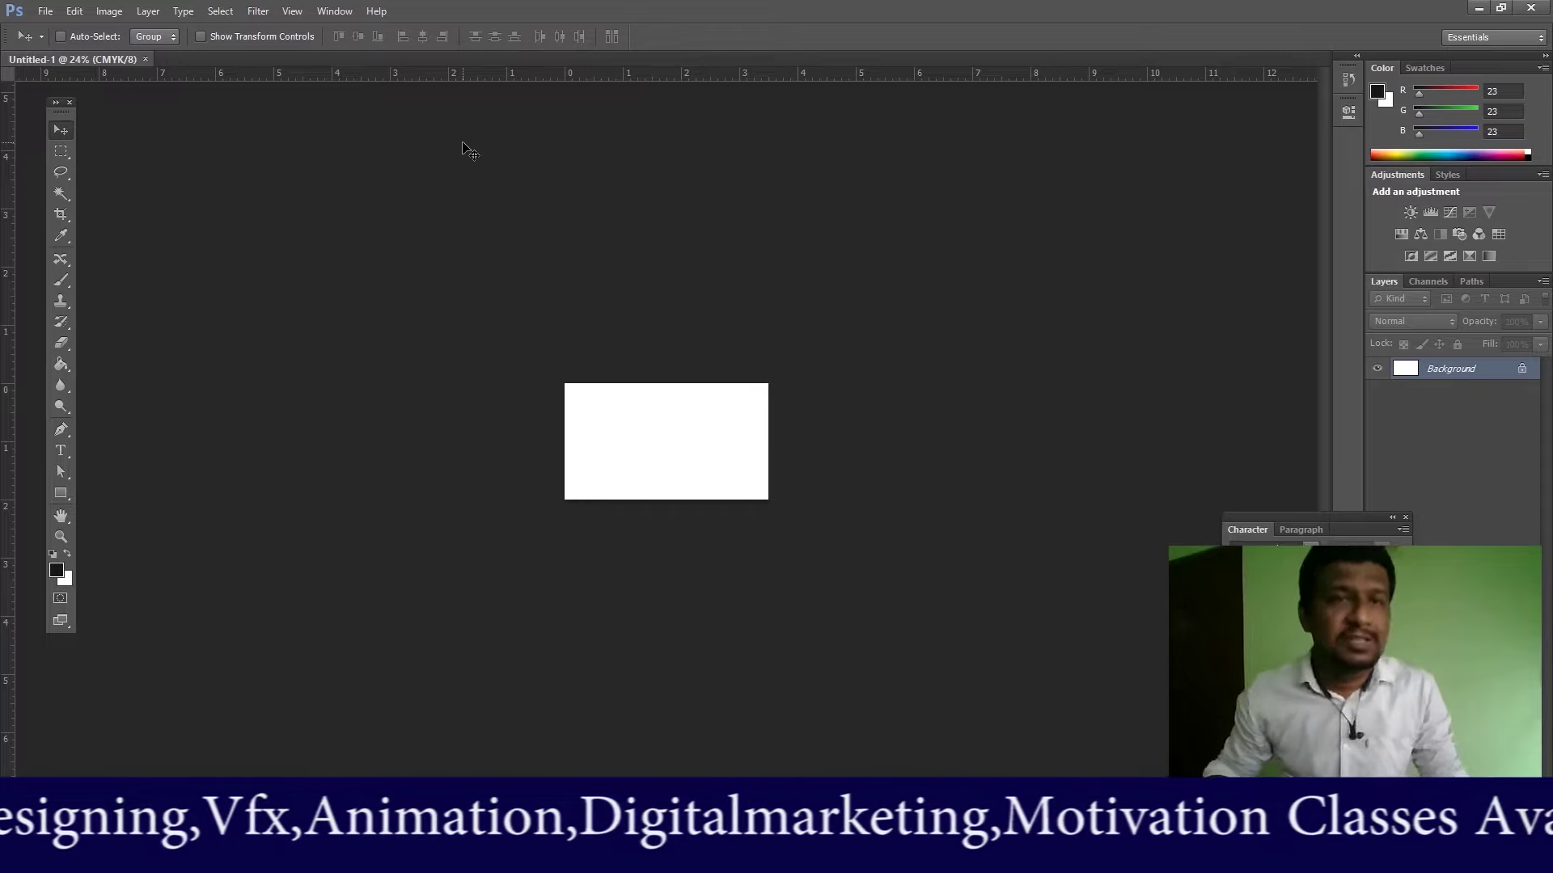
click(291, 12)
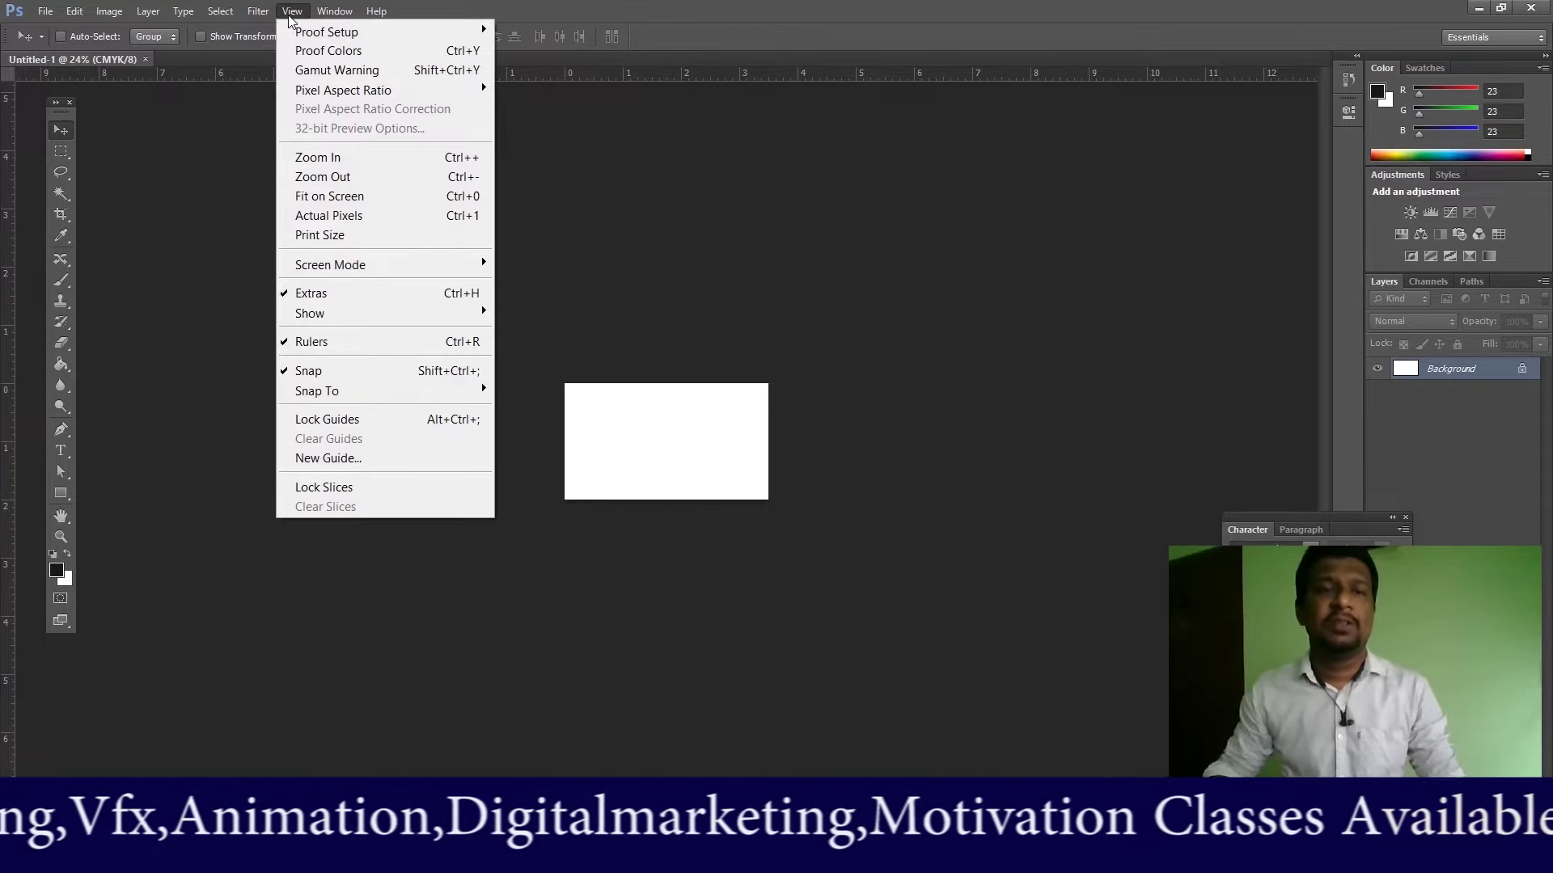
click(333, 197)
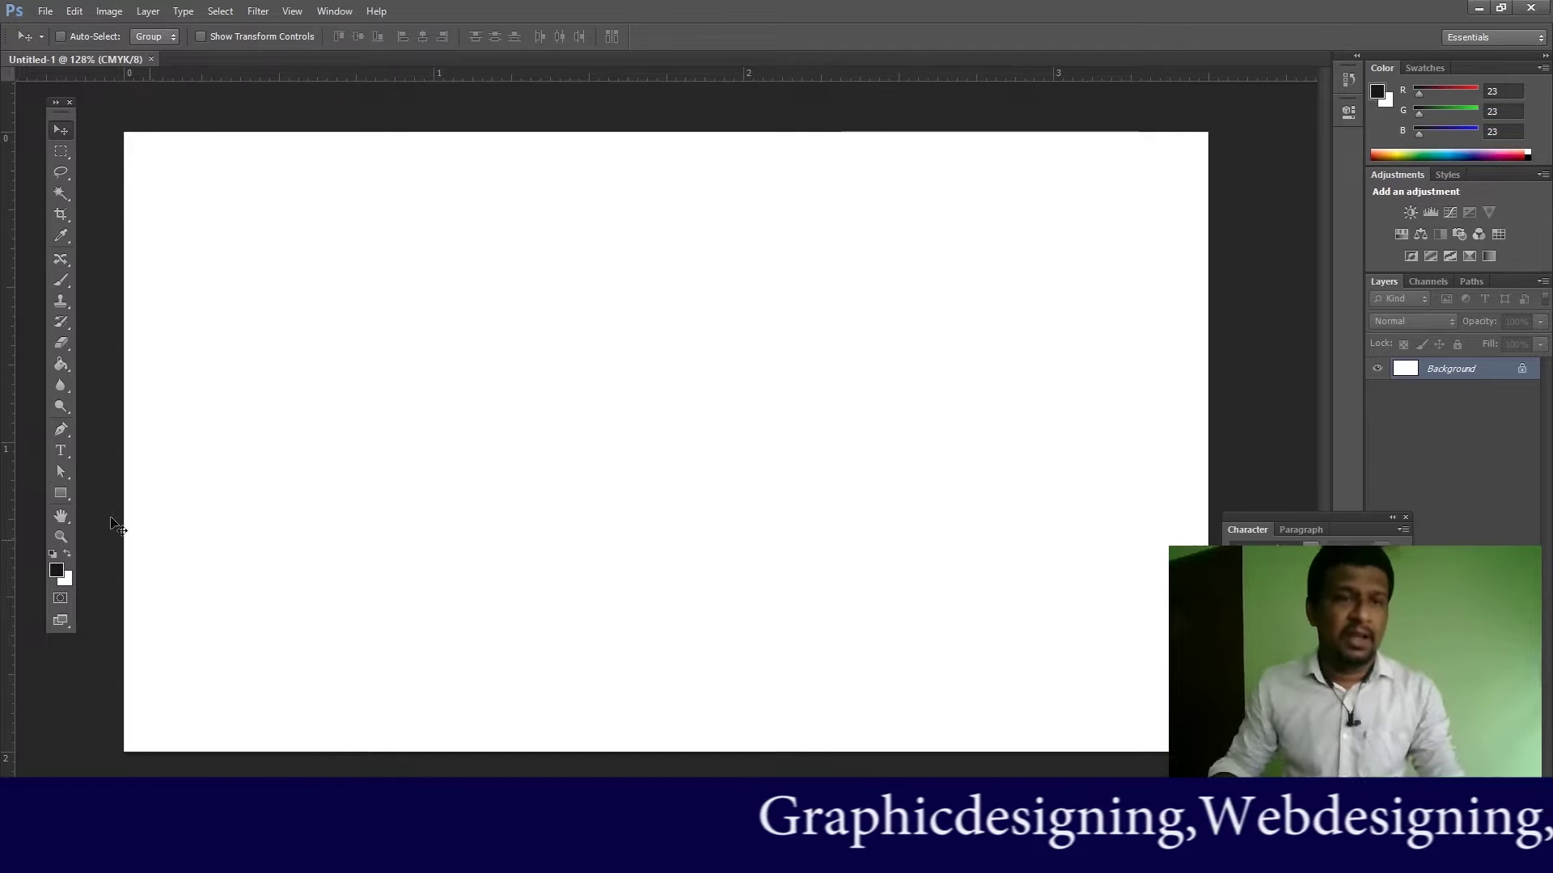
Step: Draw a narrow rectangle down the card's left edge and fill it dark blue
click(61, 500)
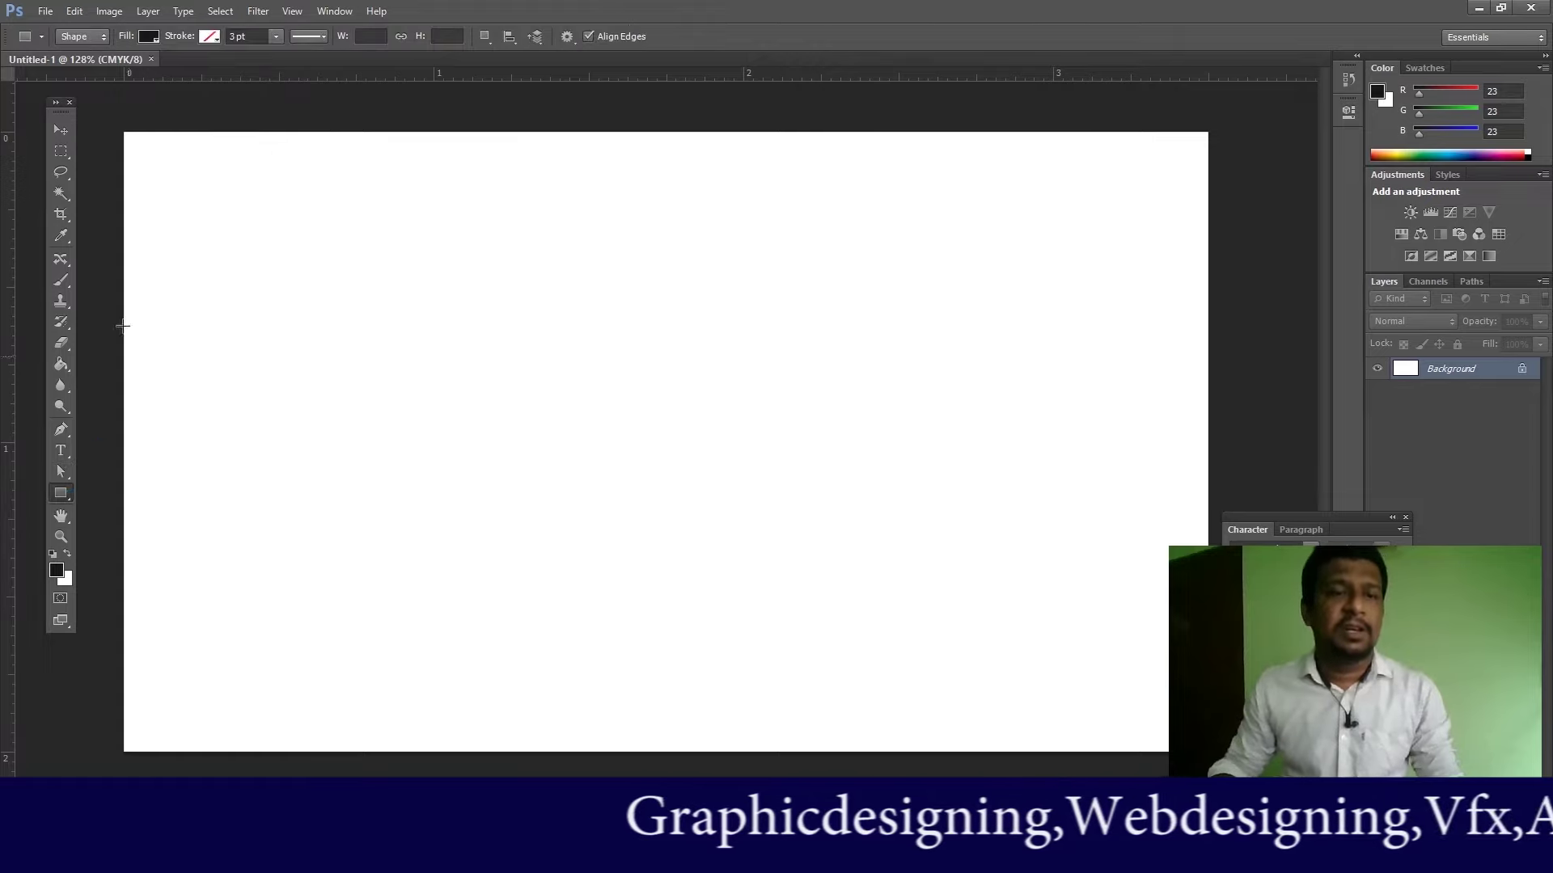
mouse_move(126, 131)
mouse_down()
mouse_move(267, 524)
mouse_move(285, 745)
mouse_move(153, 748)
mouse_up()
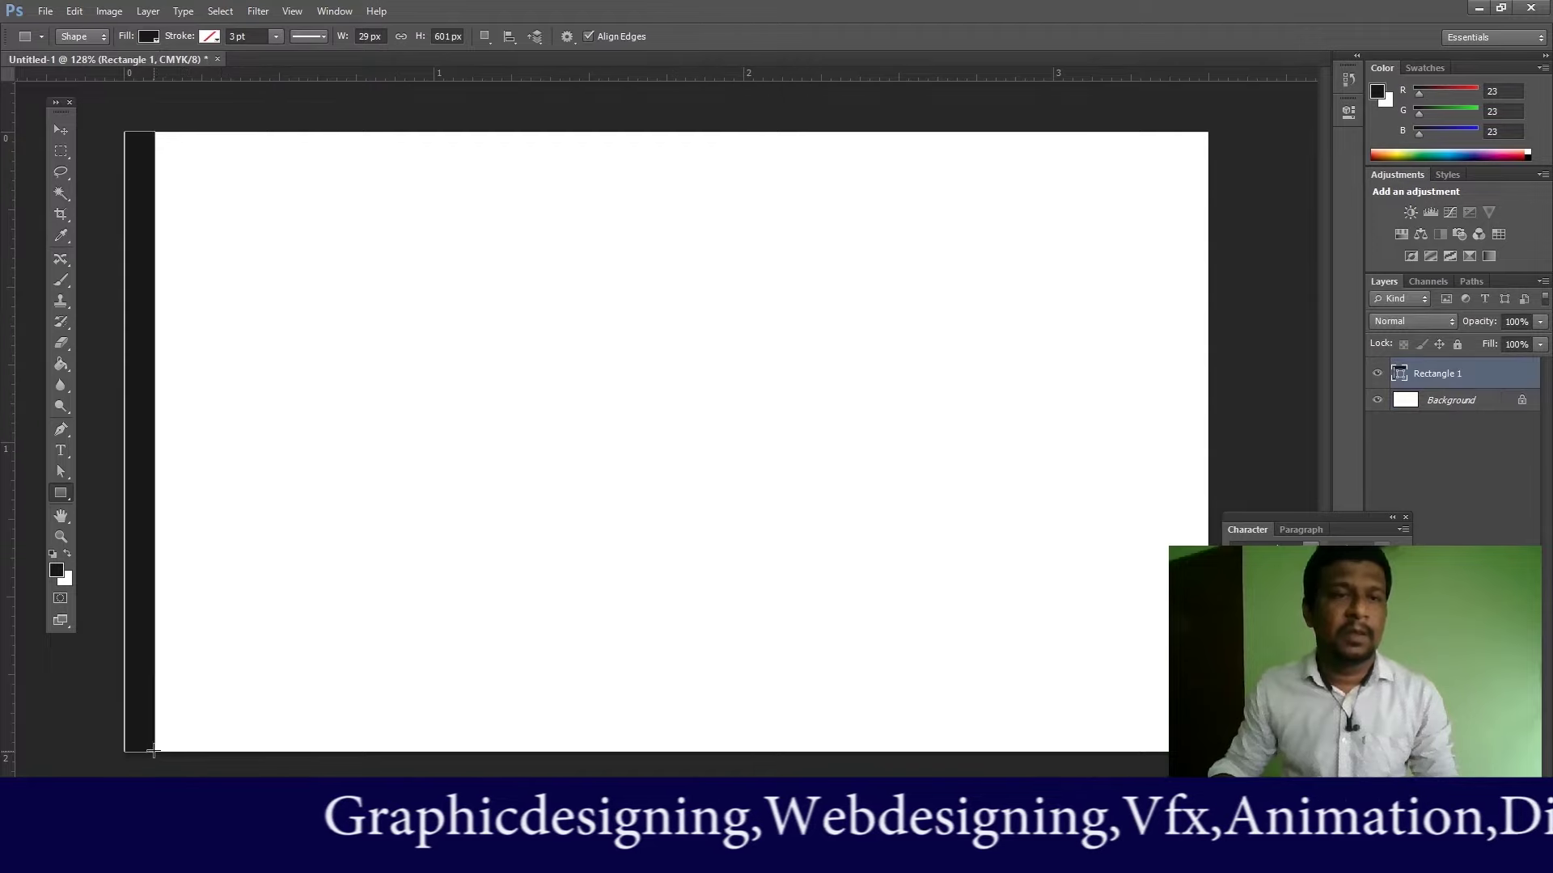
click(145, 36)
click(228, 70)
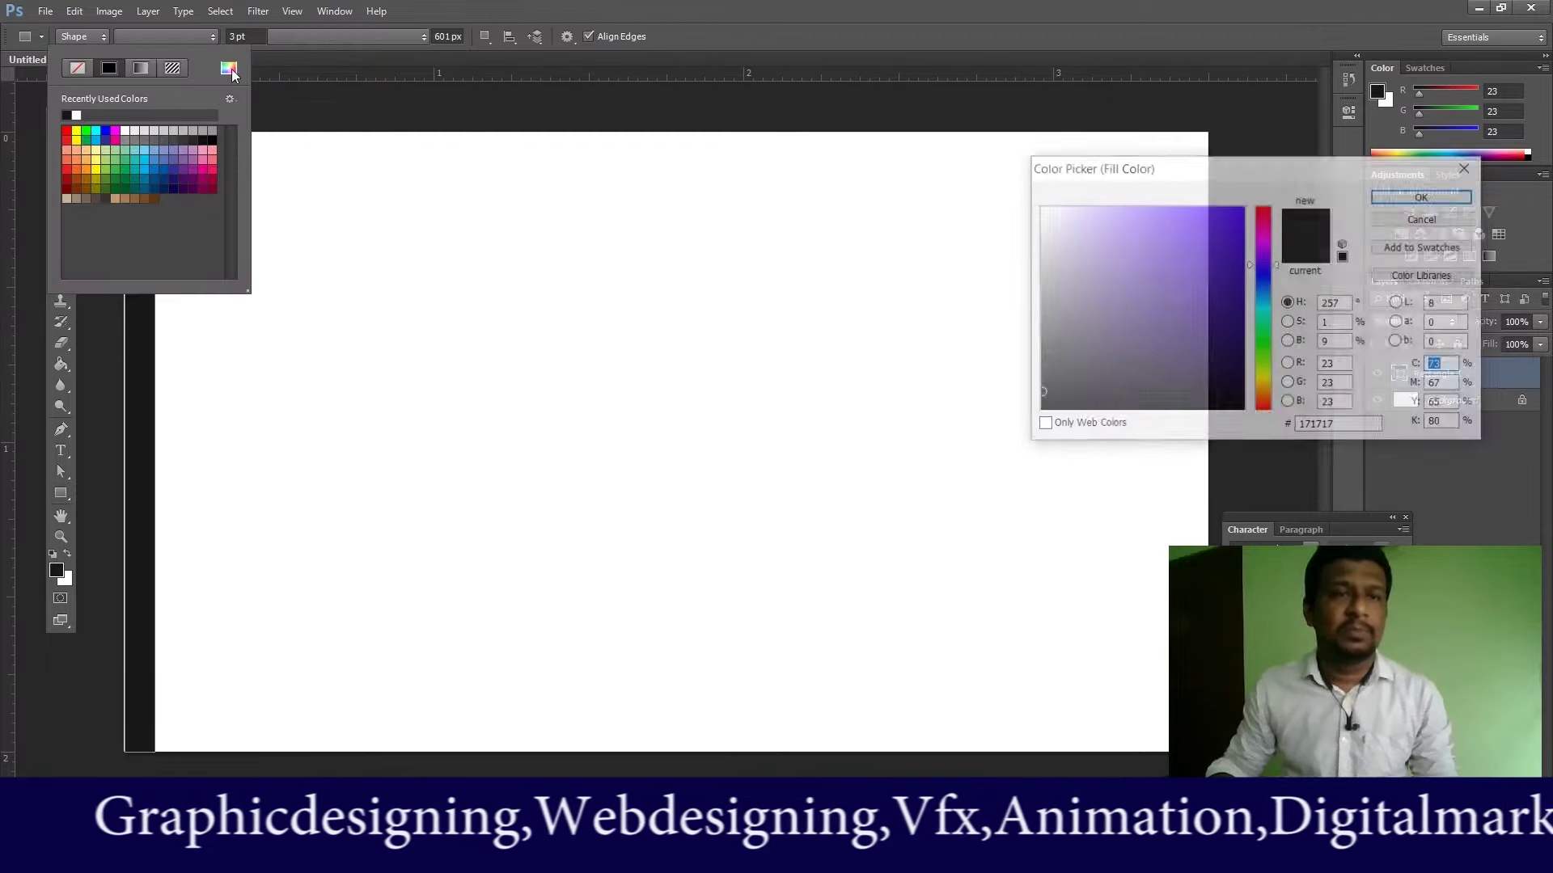
drag(1266, 316, 1266, 329)
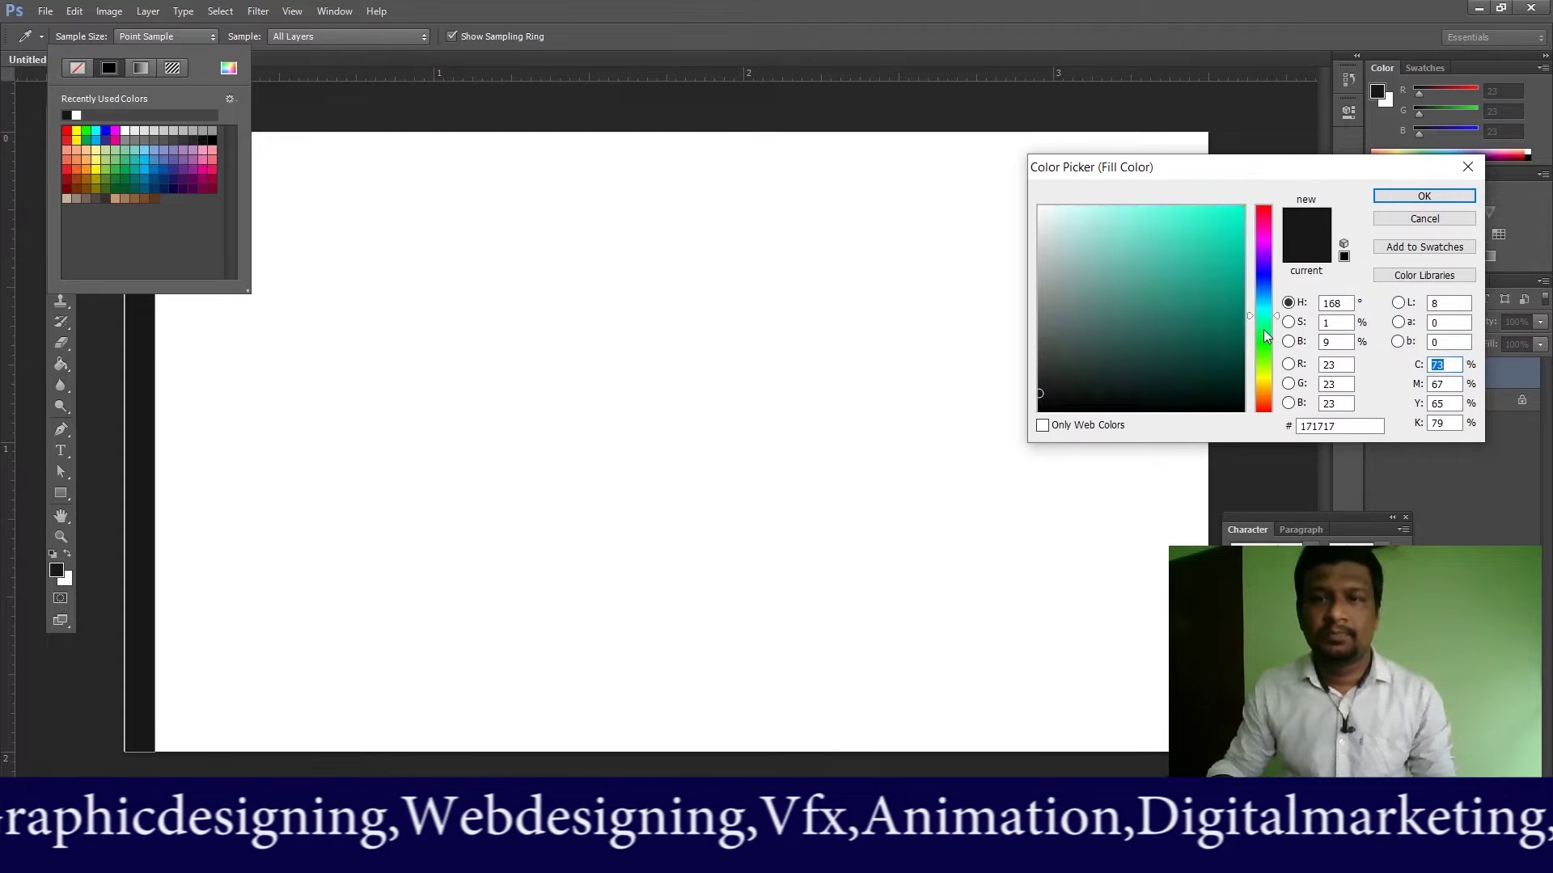
click(1224, 329)
click(1266, 287)
click(1264, 280)
click(1240, 263)
click(1421, 196)
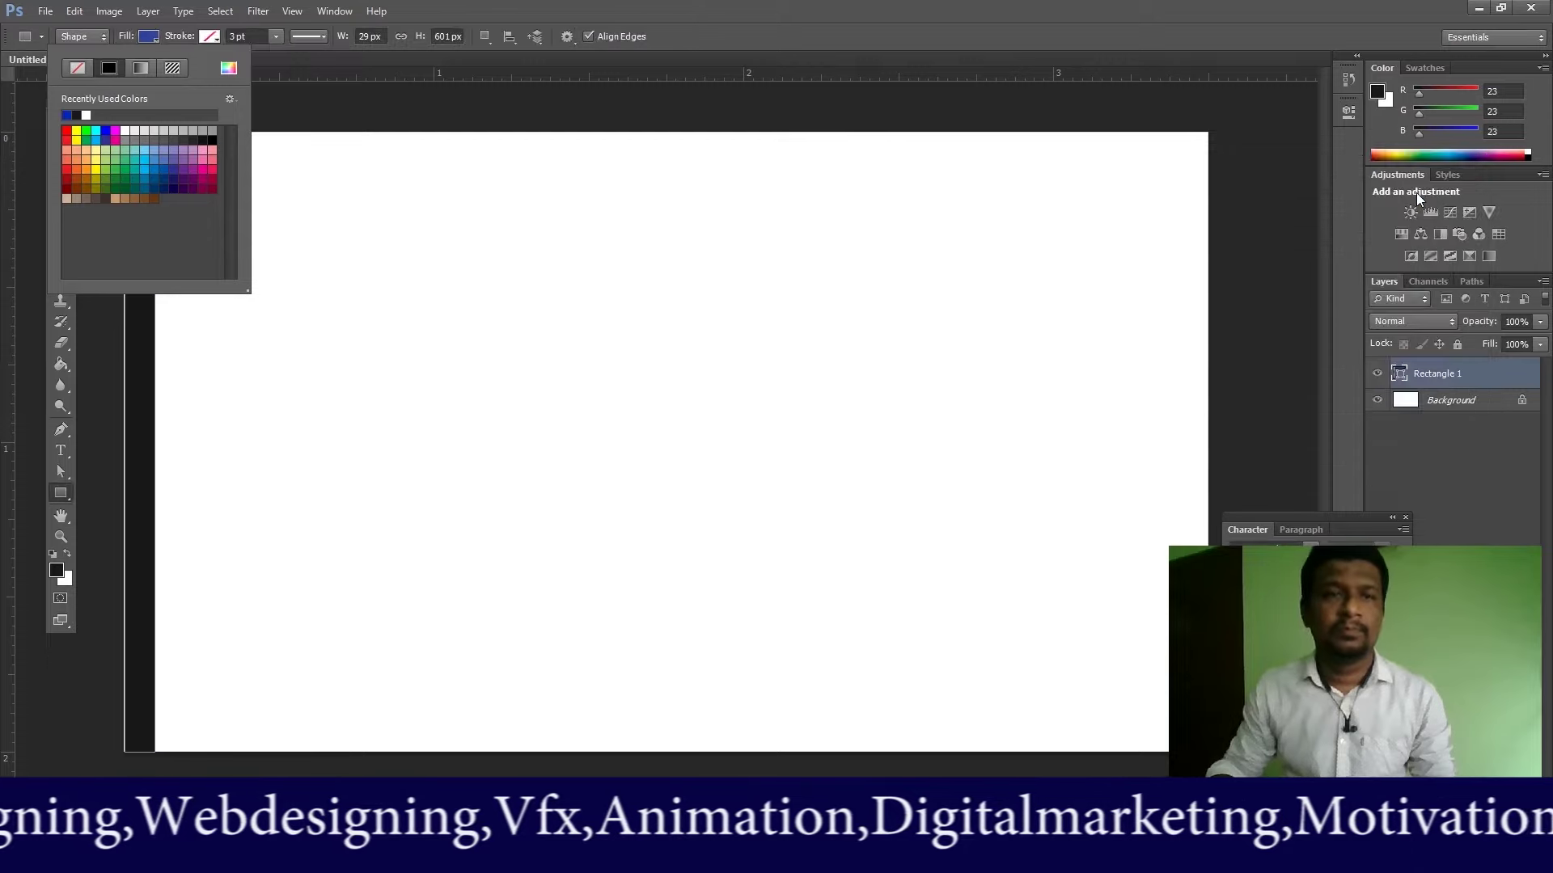
click(508, 13)
click(58, 133)
right_click(154, 243)
Step: Duplicate the blue stripe slightly to the right and recolour the copy light cyan
click(165, 246)
mouse_move(152, 257)
mouse_down()
mouse_move(142, 249)
mouse_move(168, 254)
mouse_up()
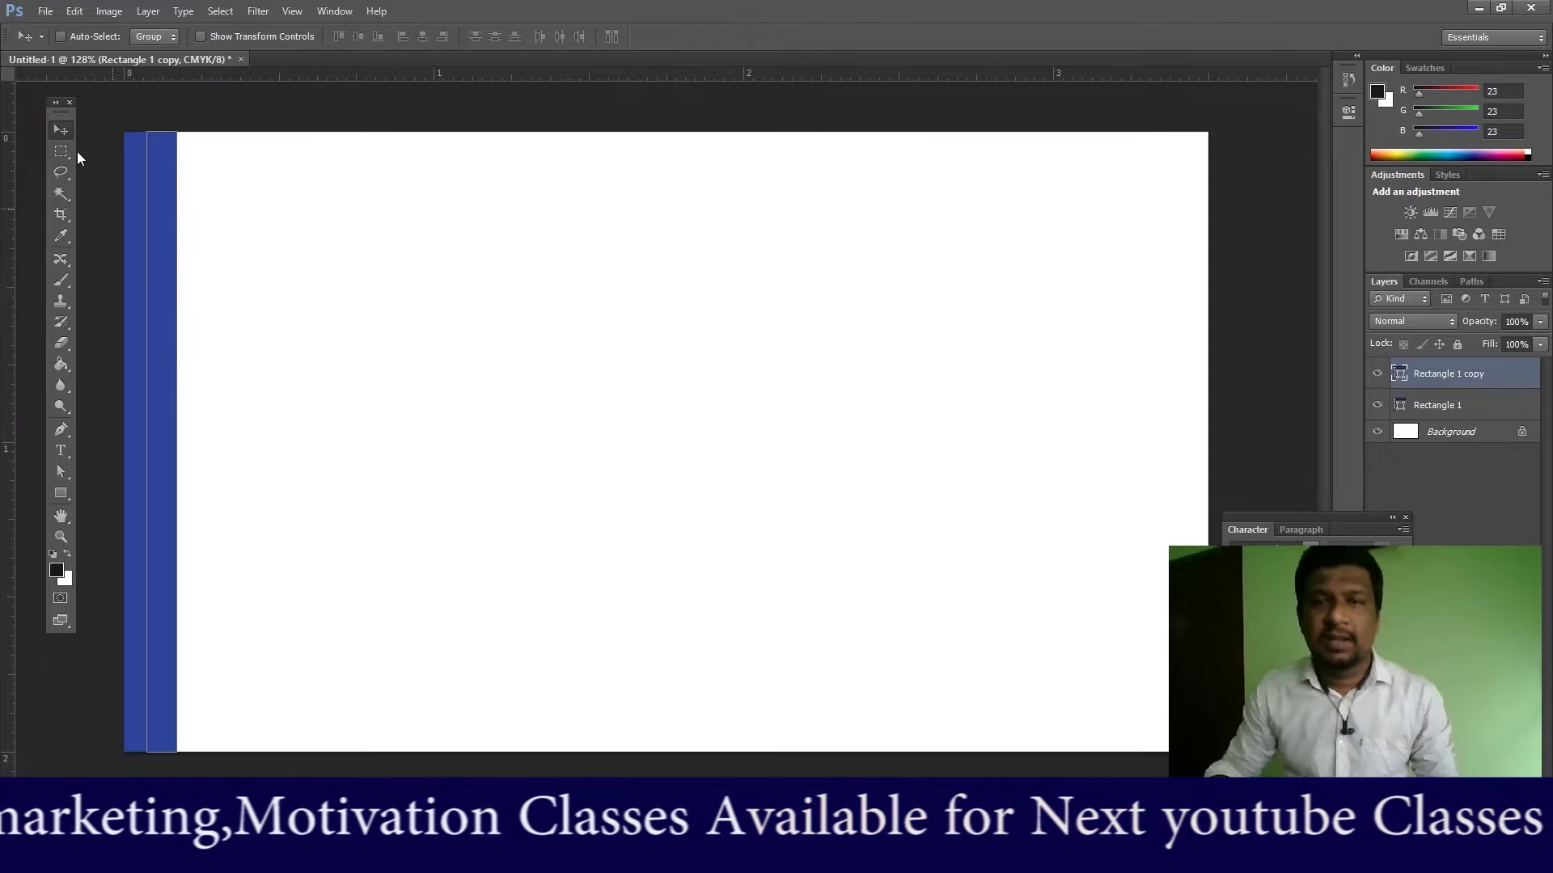
click(61, 476)
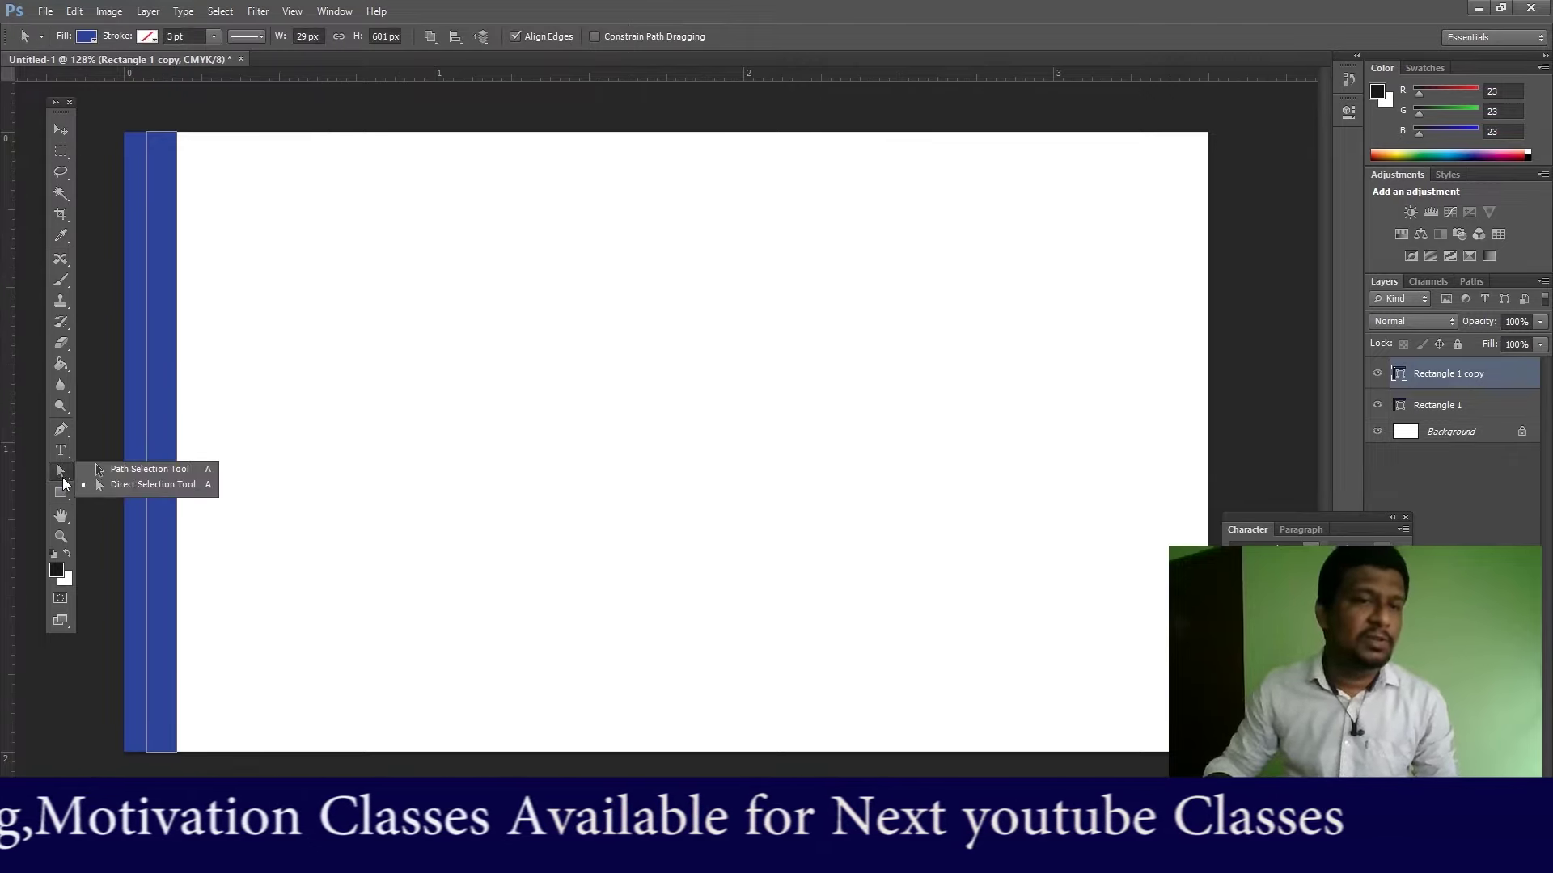
click(143, 470)
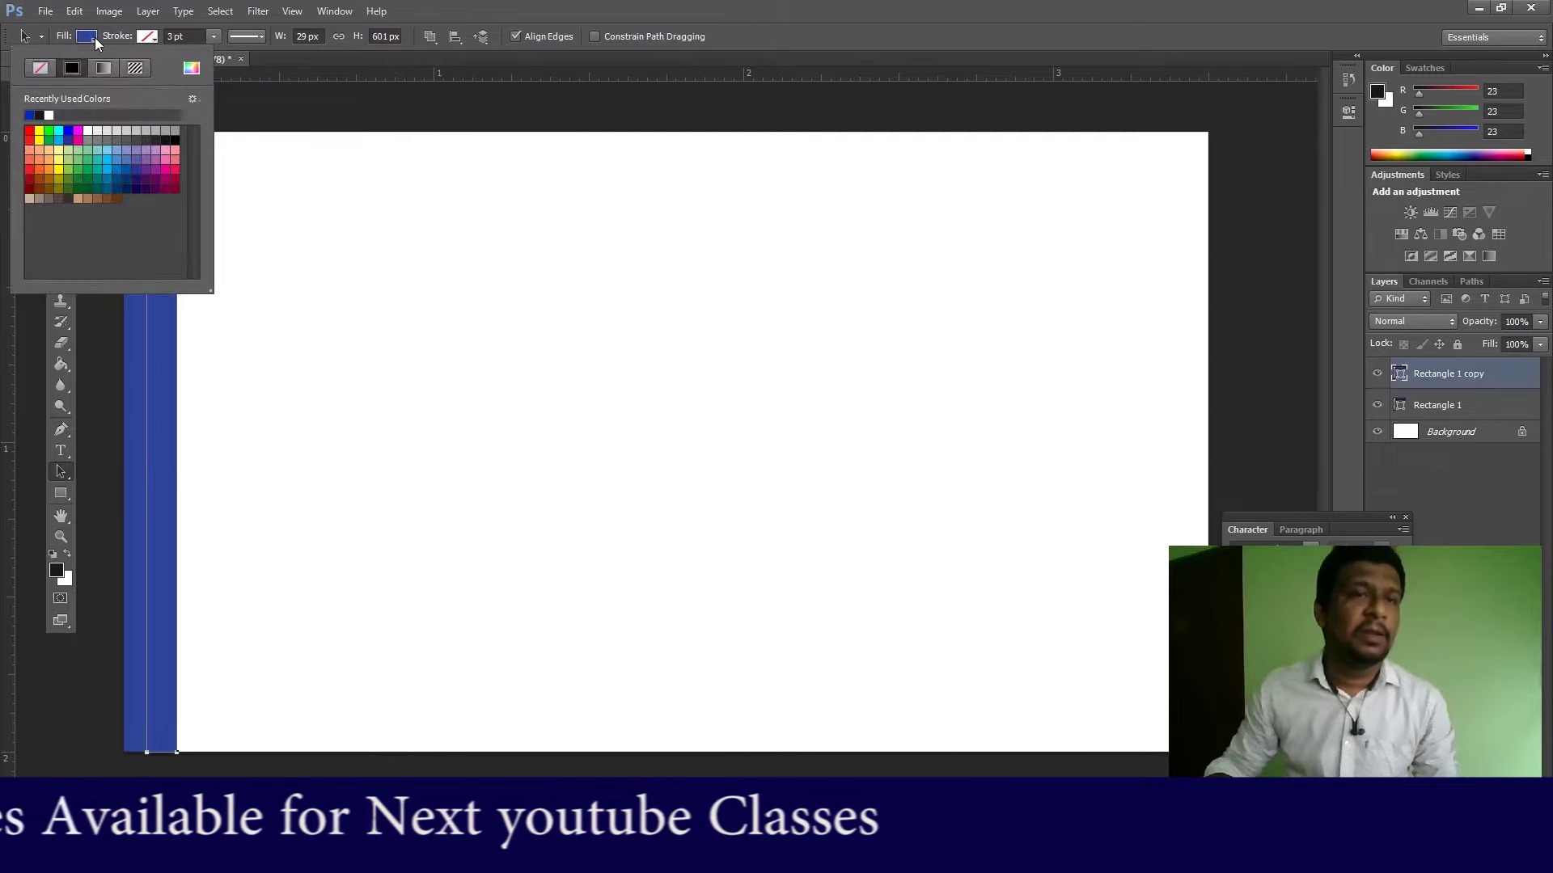
click(105, 159)
click(735, 7)
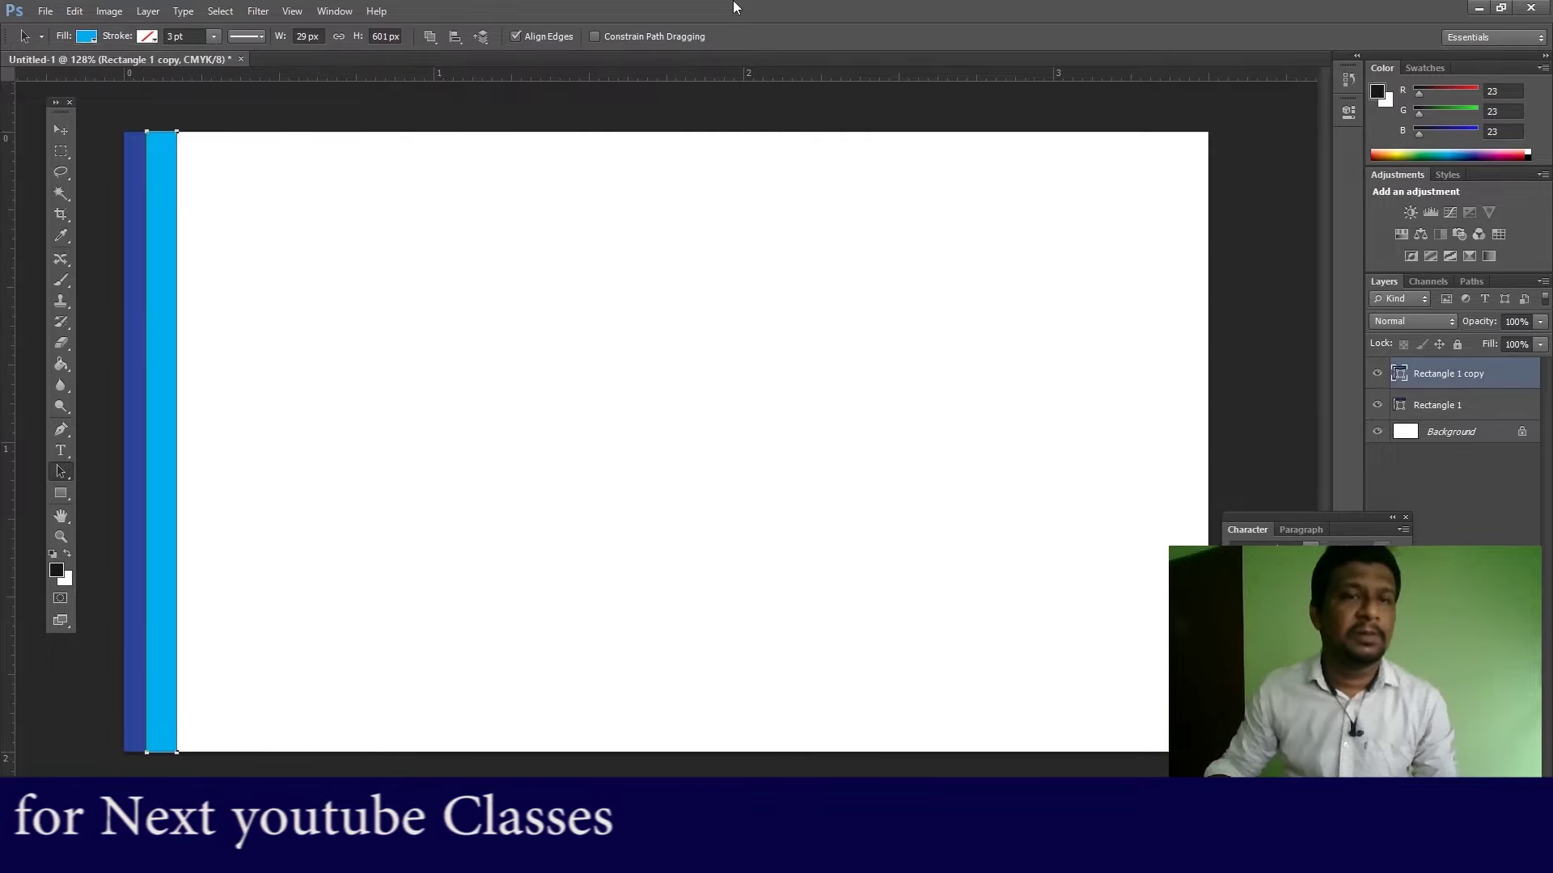
drag(164, 265, 156, 263)
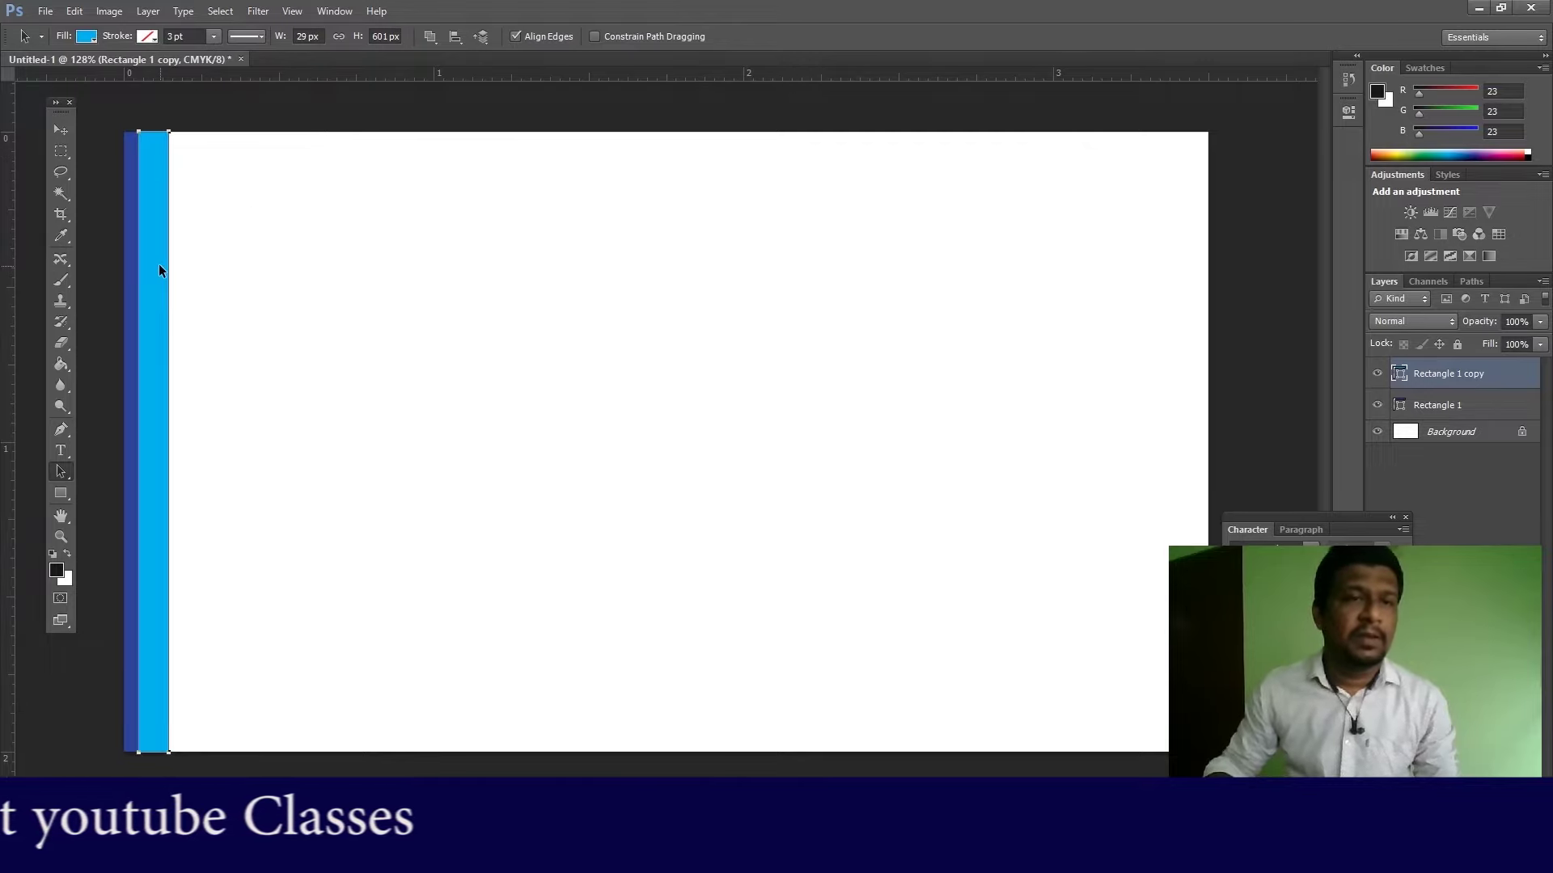
Step: Move Rectangle 1 above the cyan copy in the Layers panel
click(60, 128)
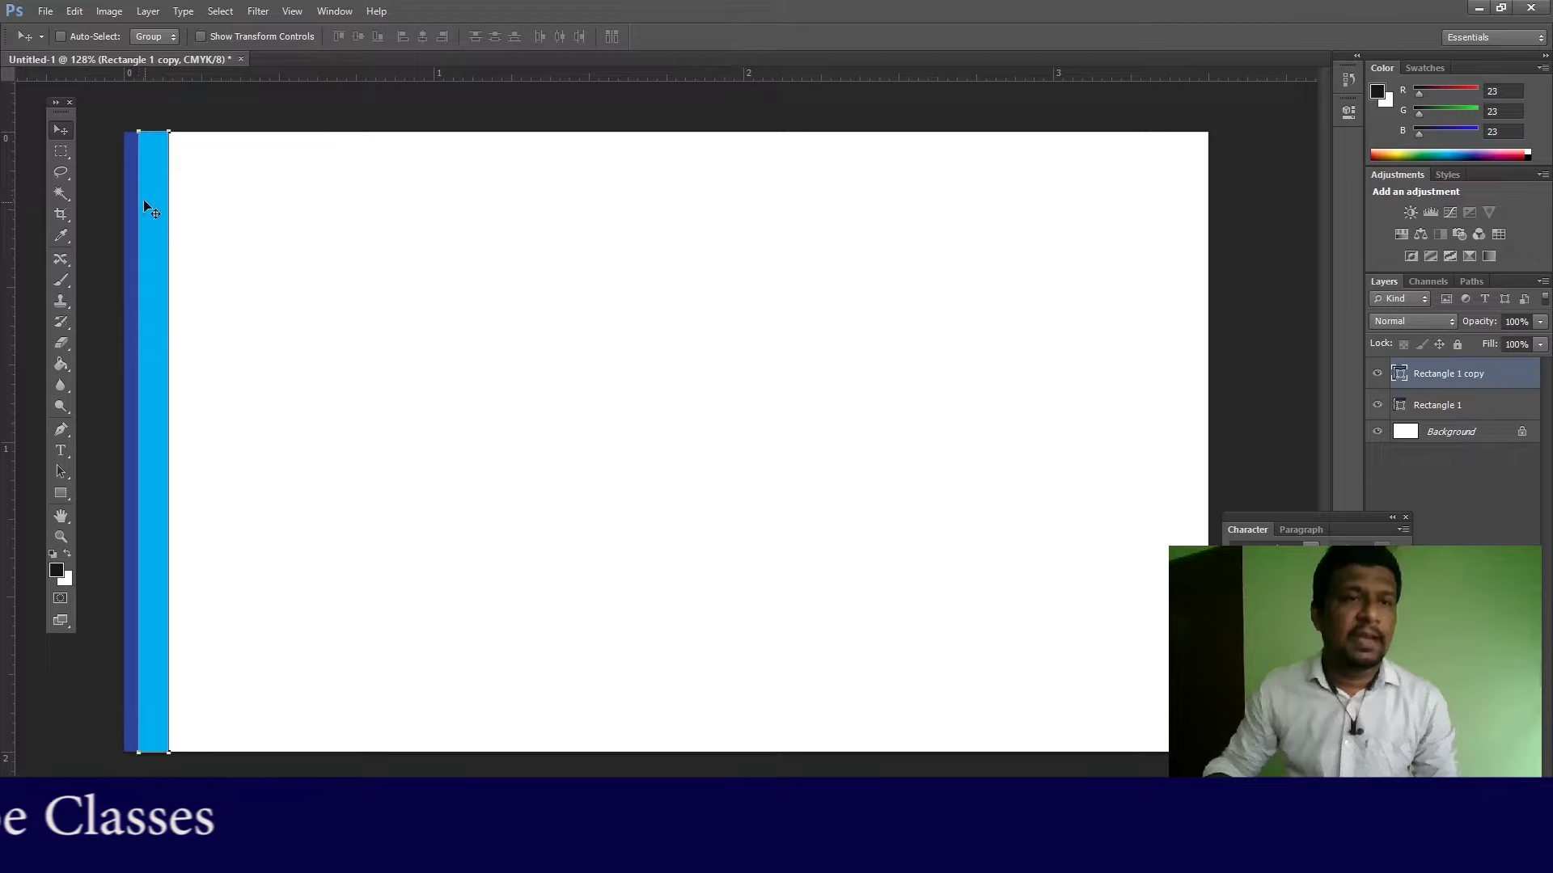
click(1438, 415)
drag(1447, 411, 1453, 374)
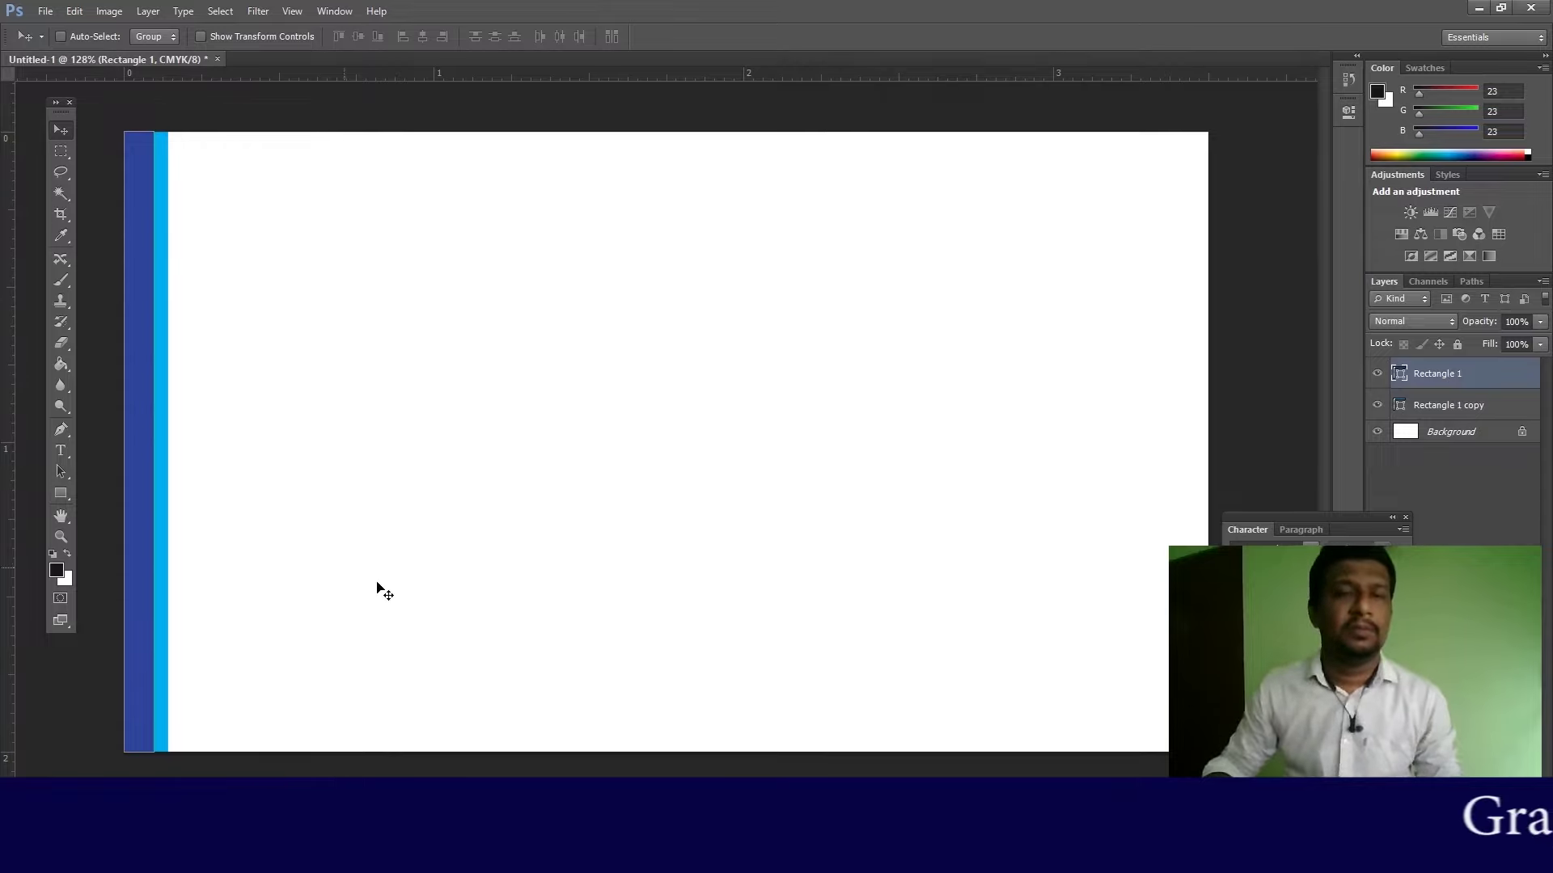
Step: Type 'COMPANY NAME' at 30 pt and move it right and down on the card
click(62, 451)
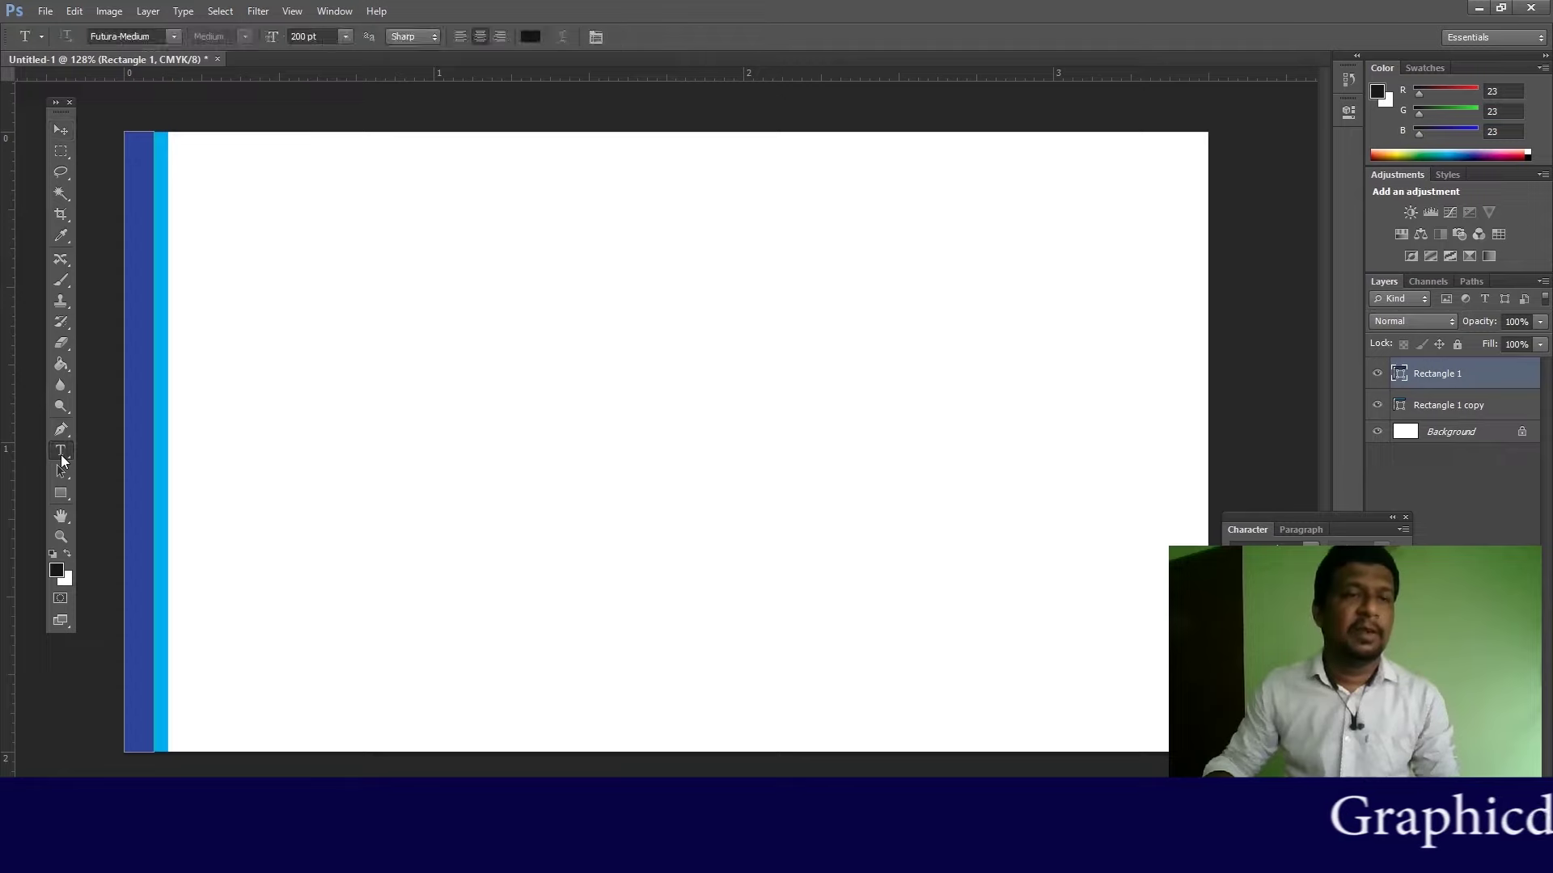
click(393, 395)
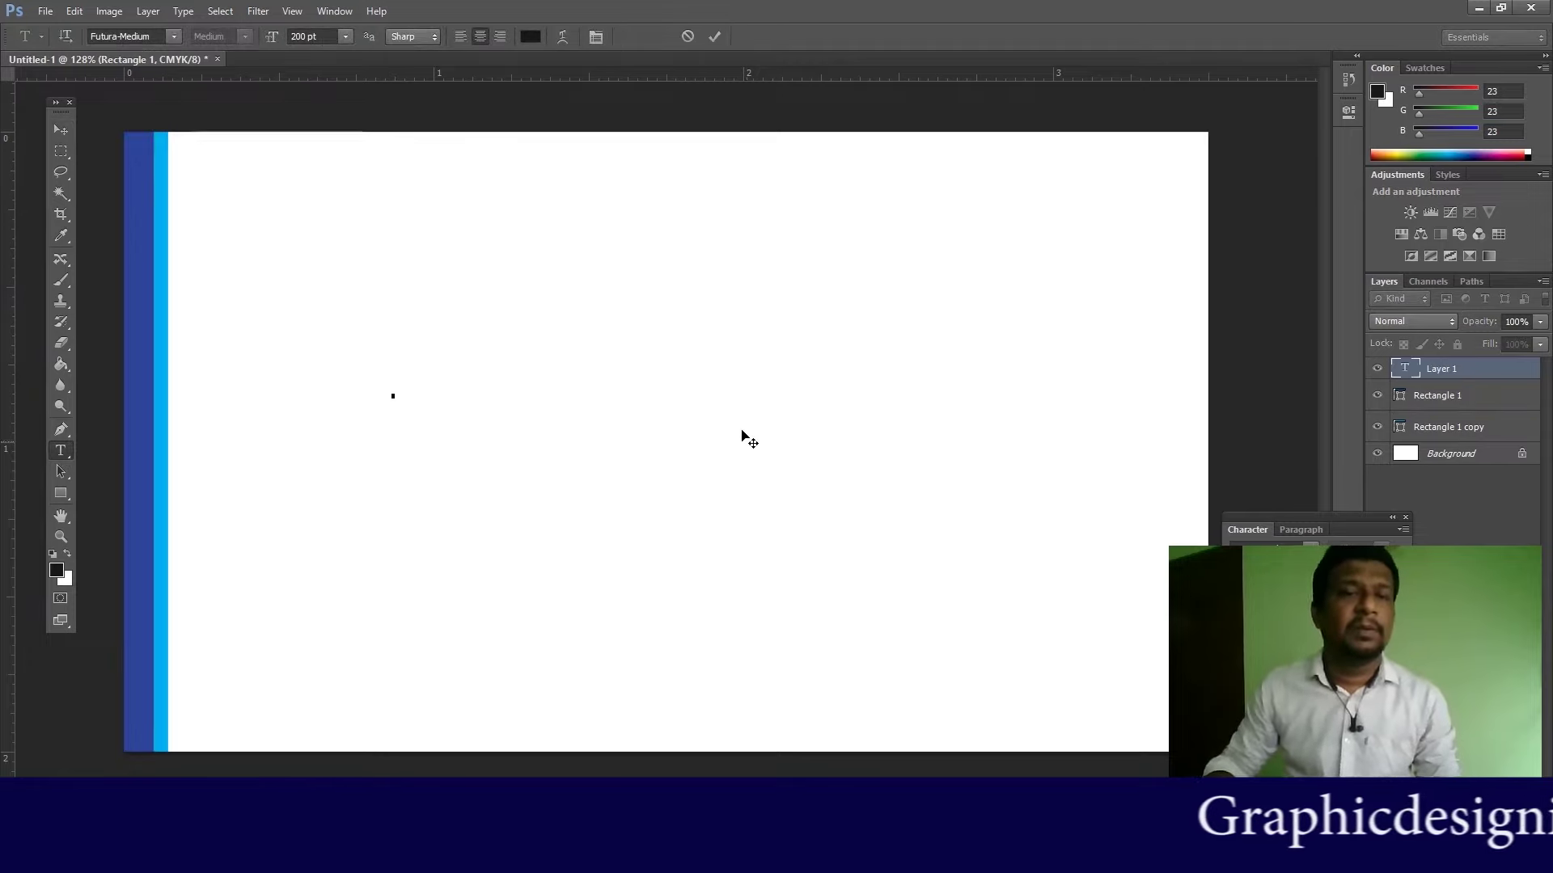
click(344, 36)
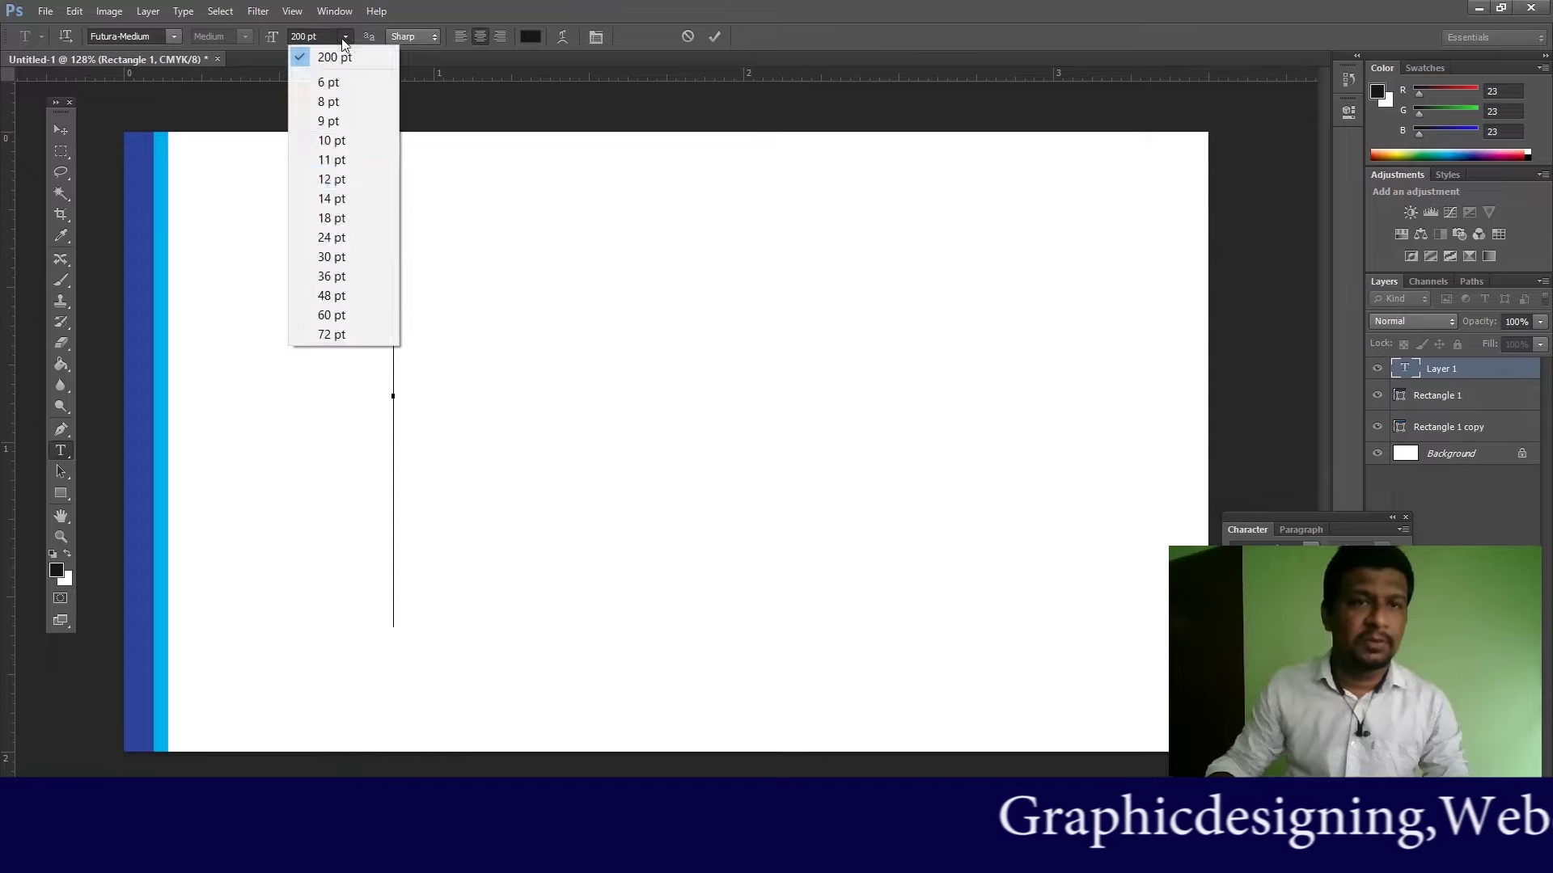
click(331, 257)
text(CO)
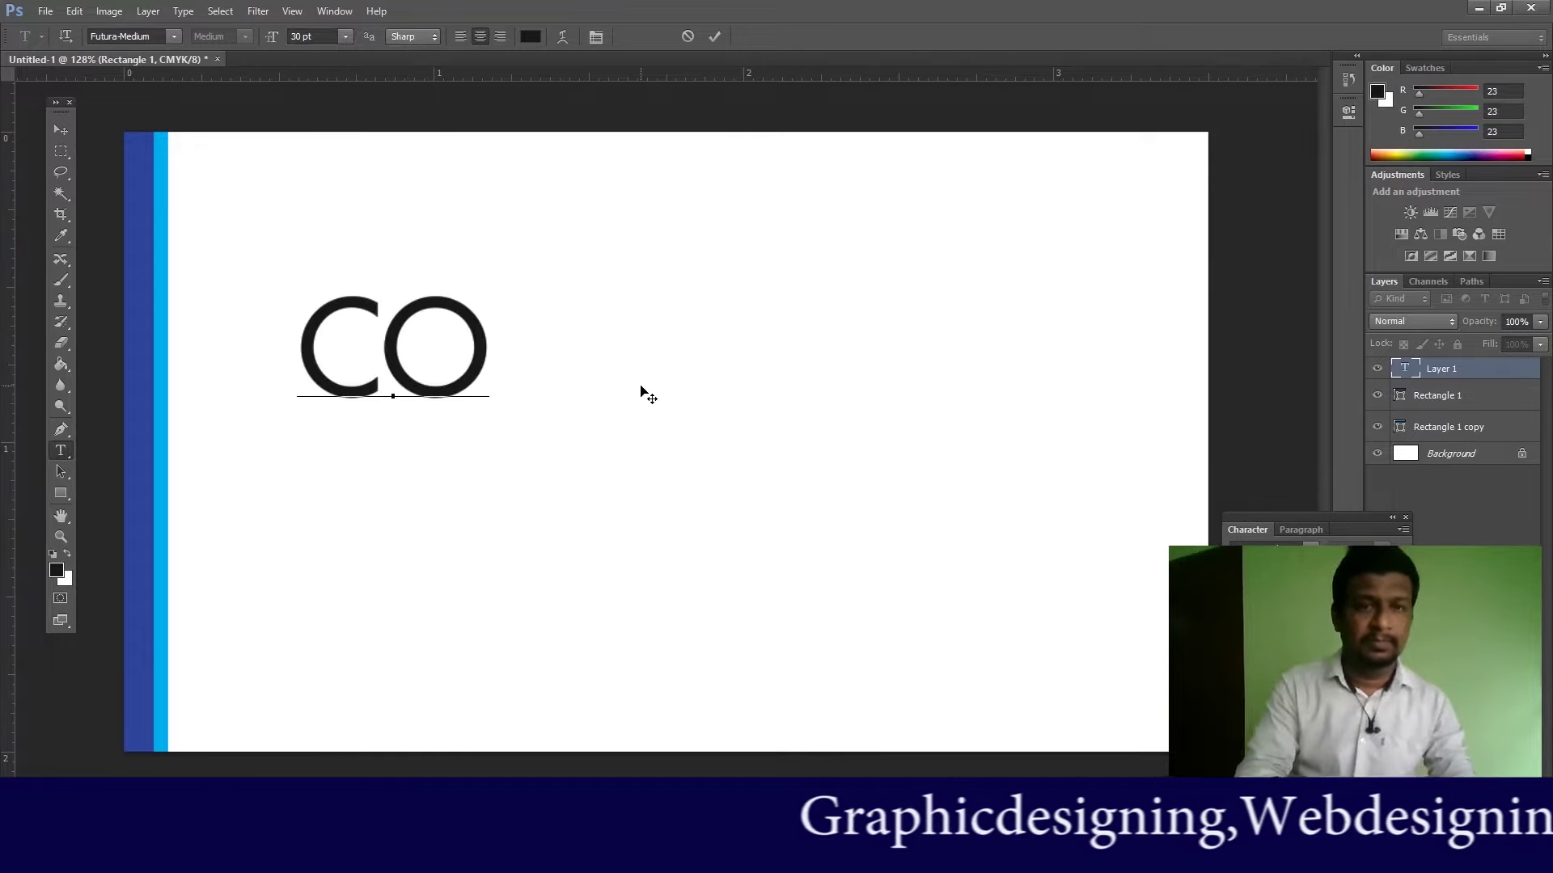
text(MPAN)
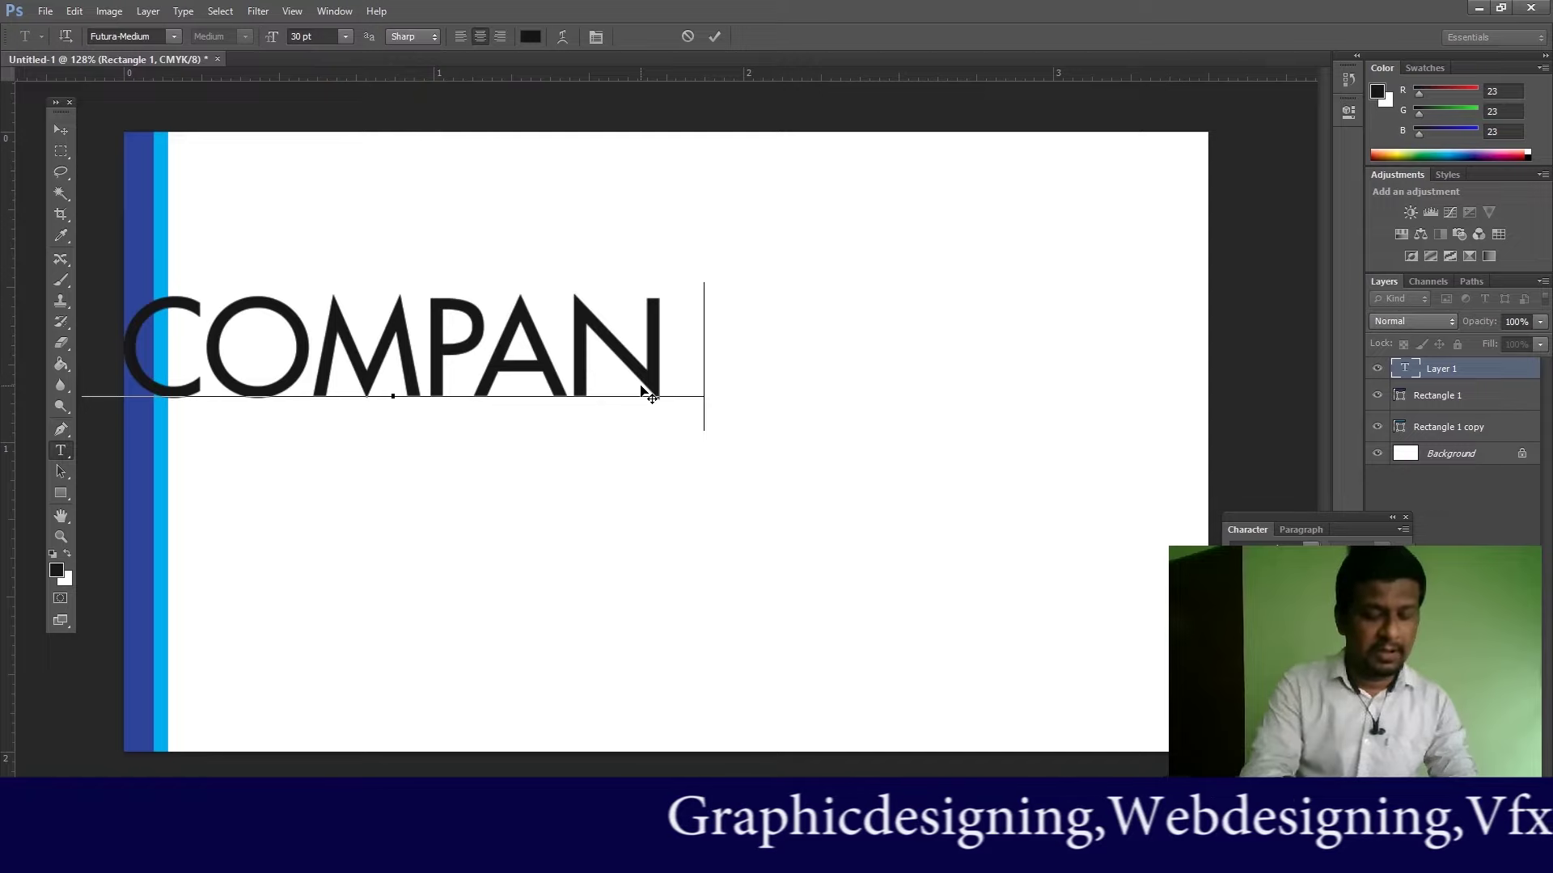
text(Y NAM)
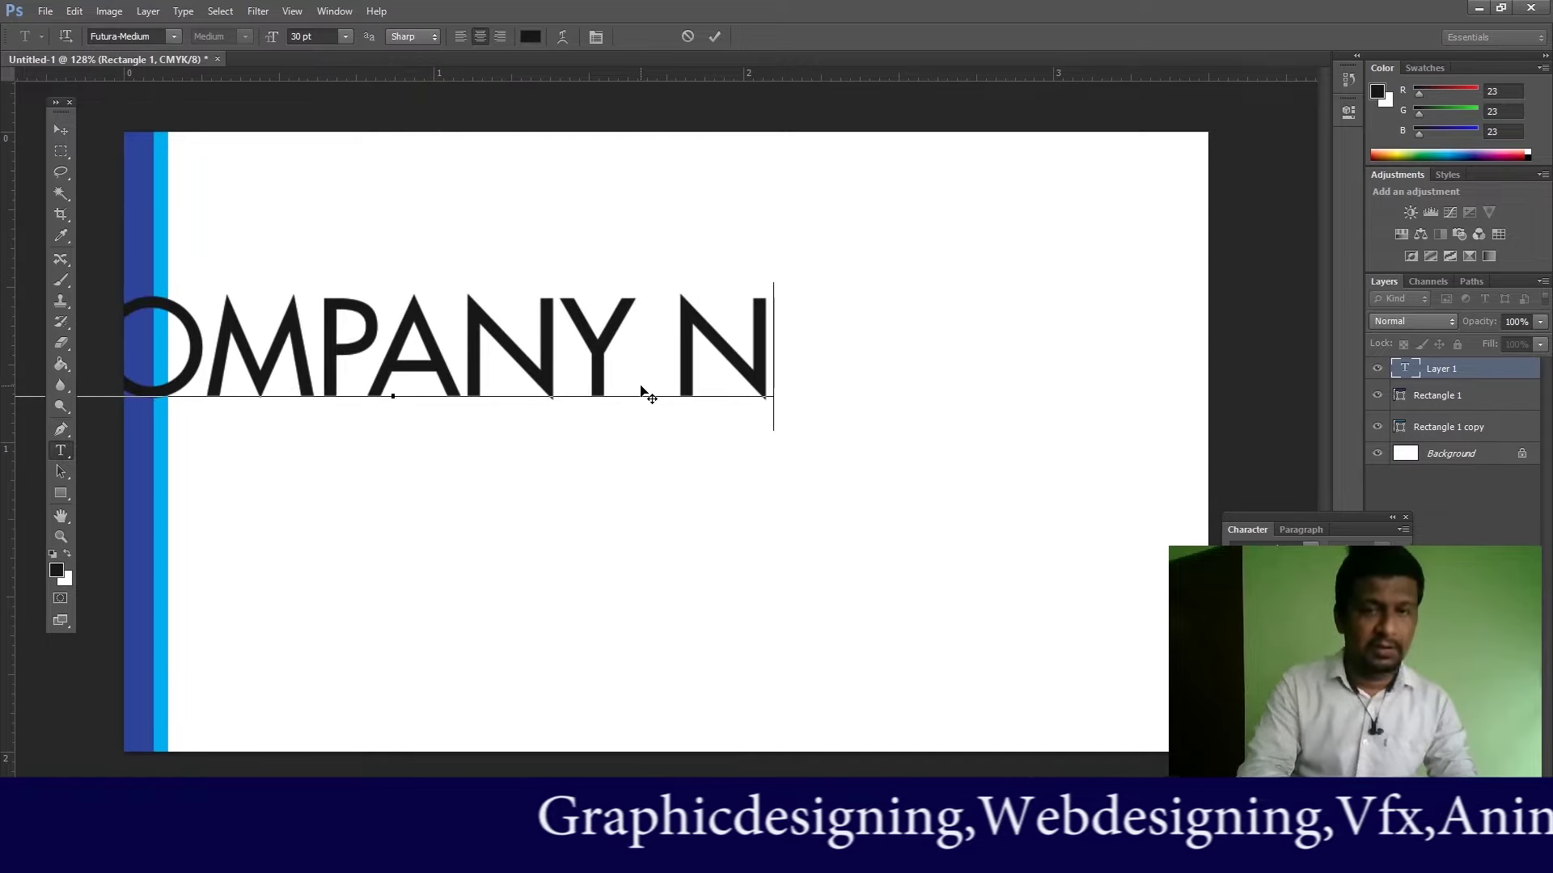
text(E)
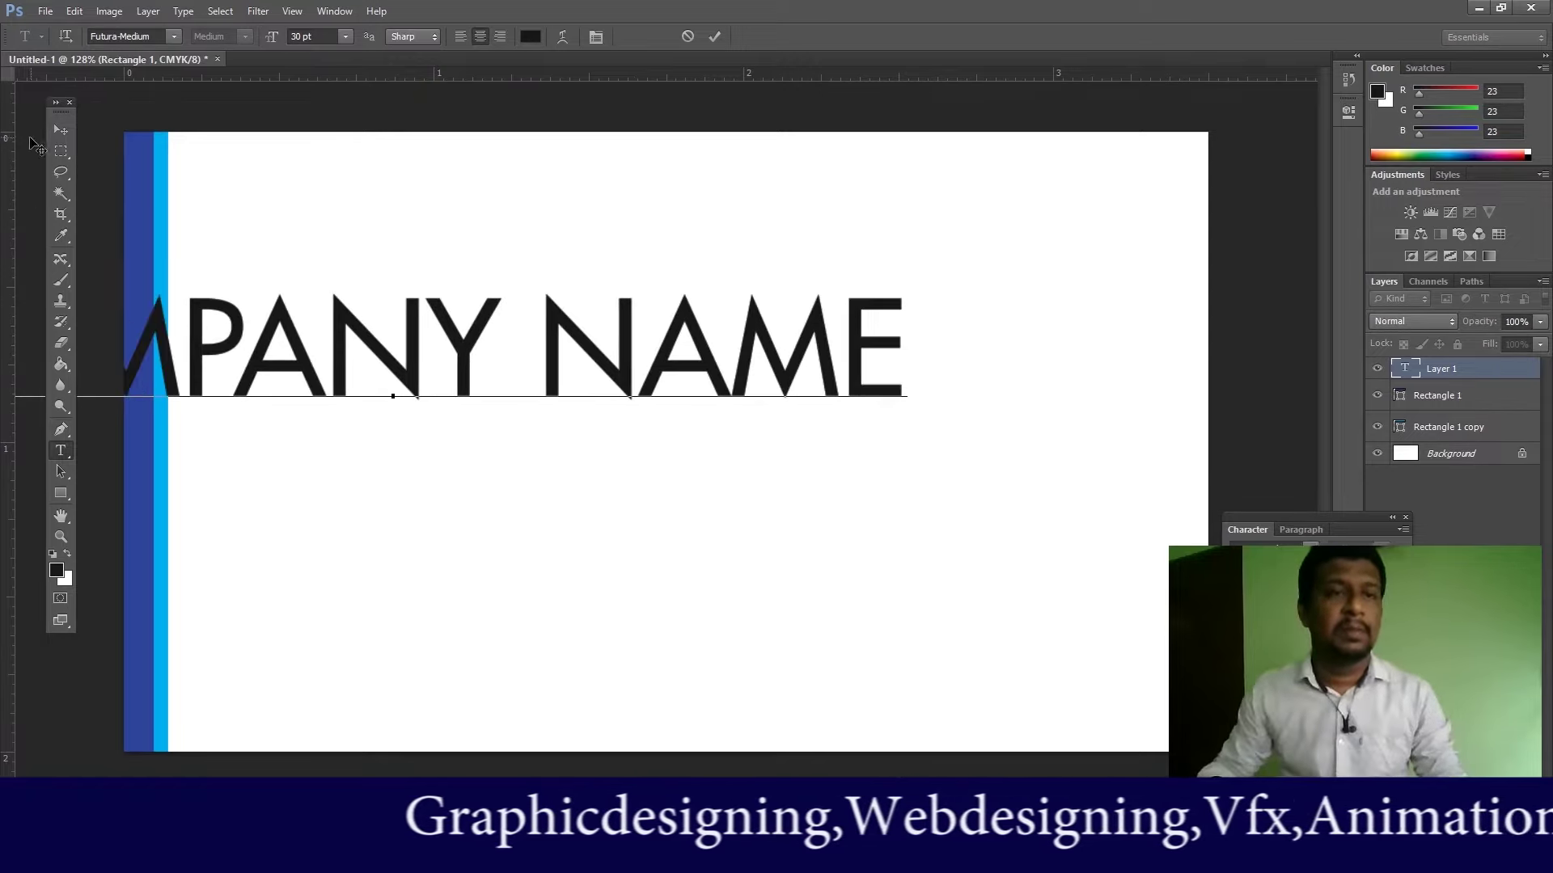
click(61, 130)
drag(561, 329, 832, 387)
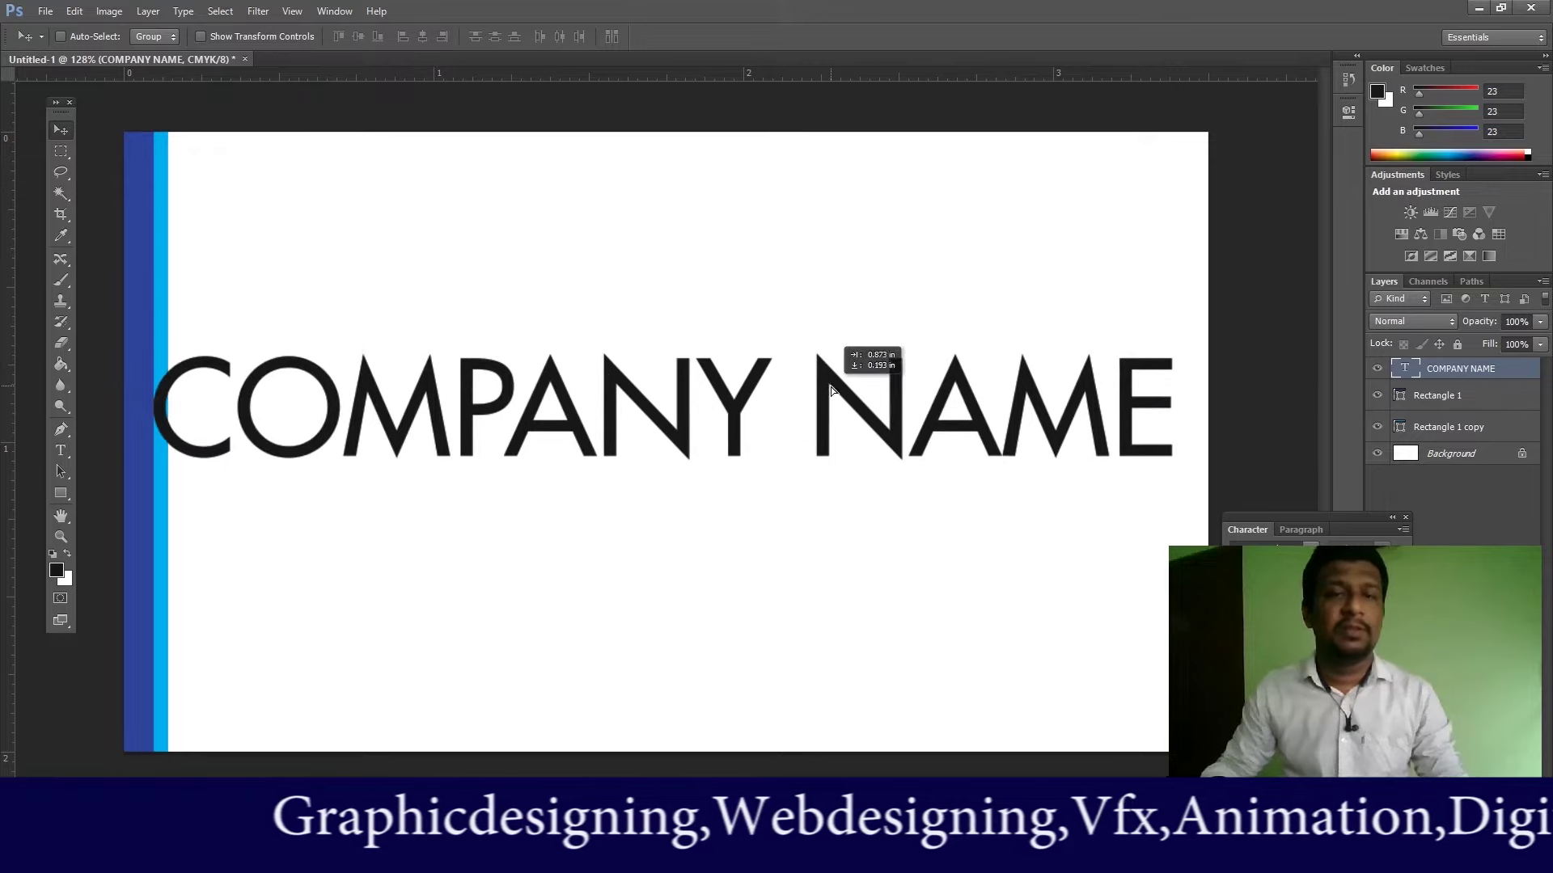
Step: Resize COMPANY NAME to 18 pt and move it up toward the card's centre
click(61, 451)
click(657, 437)
key(ctrl+a)
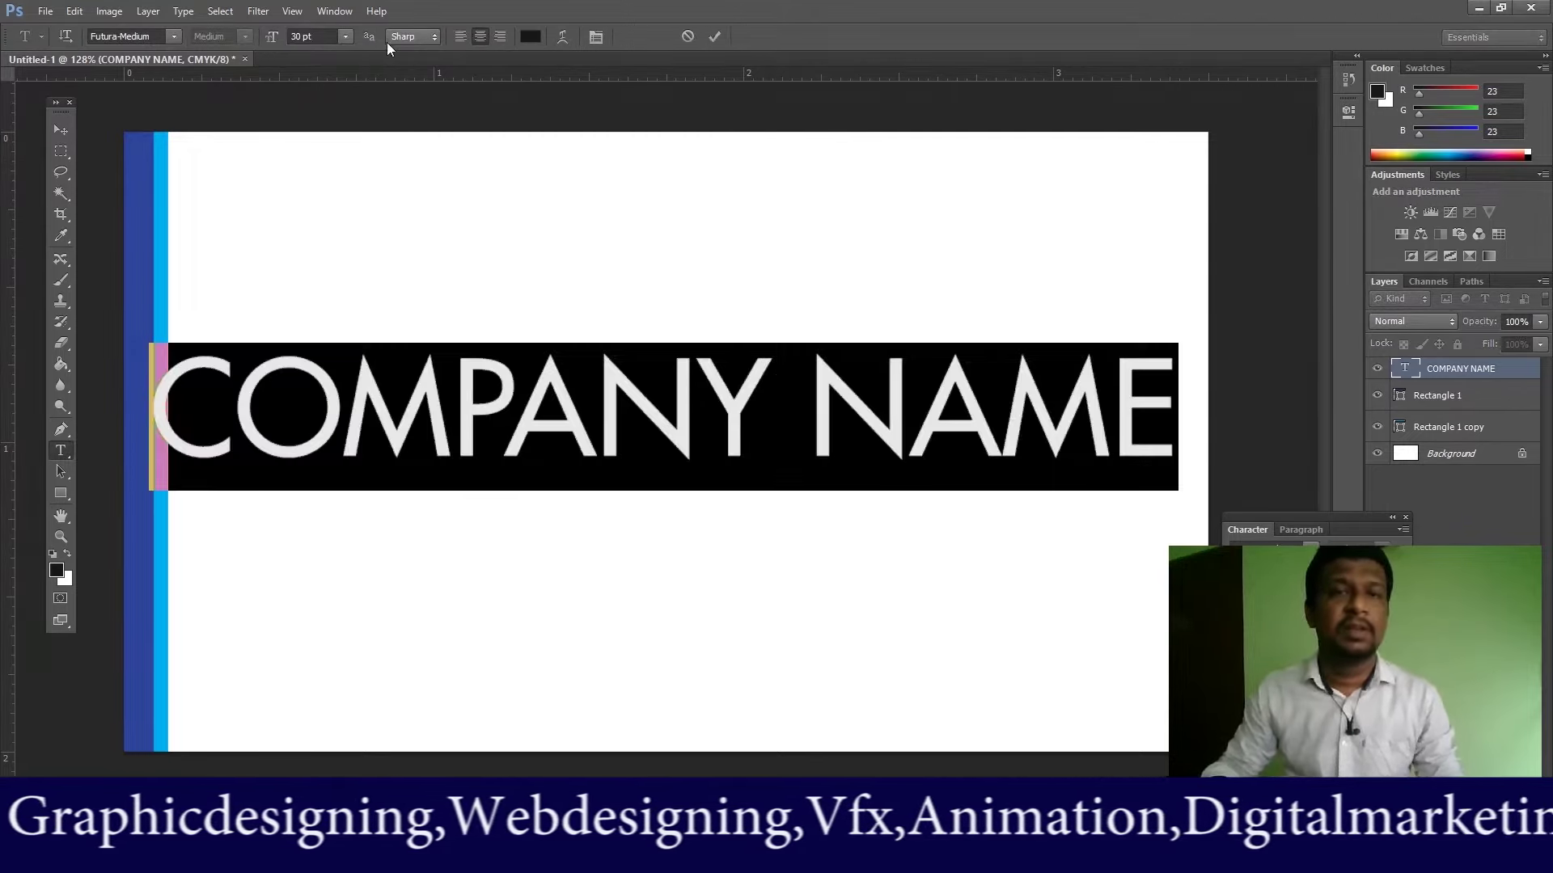
click(343, 38)
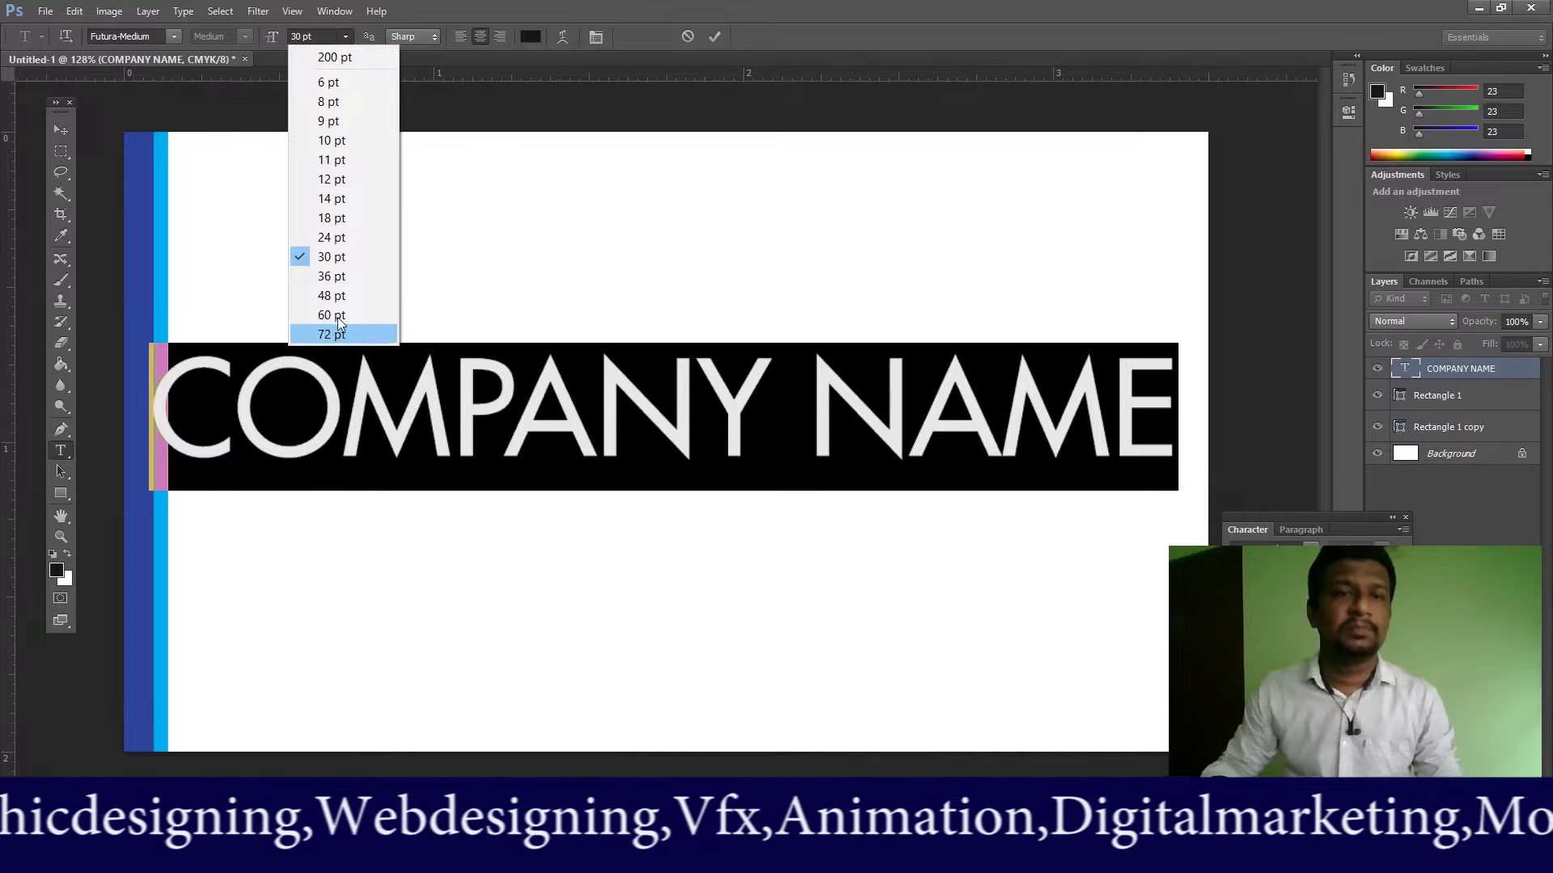
click(331, 198)
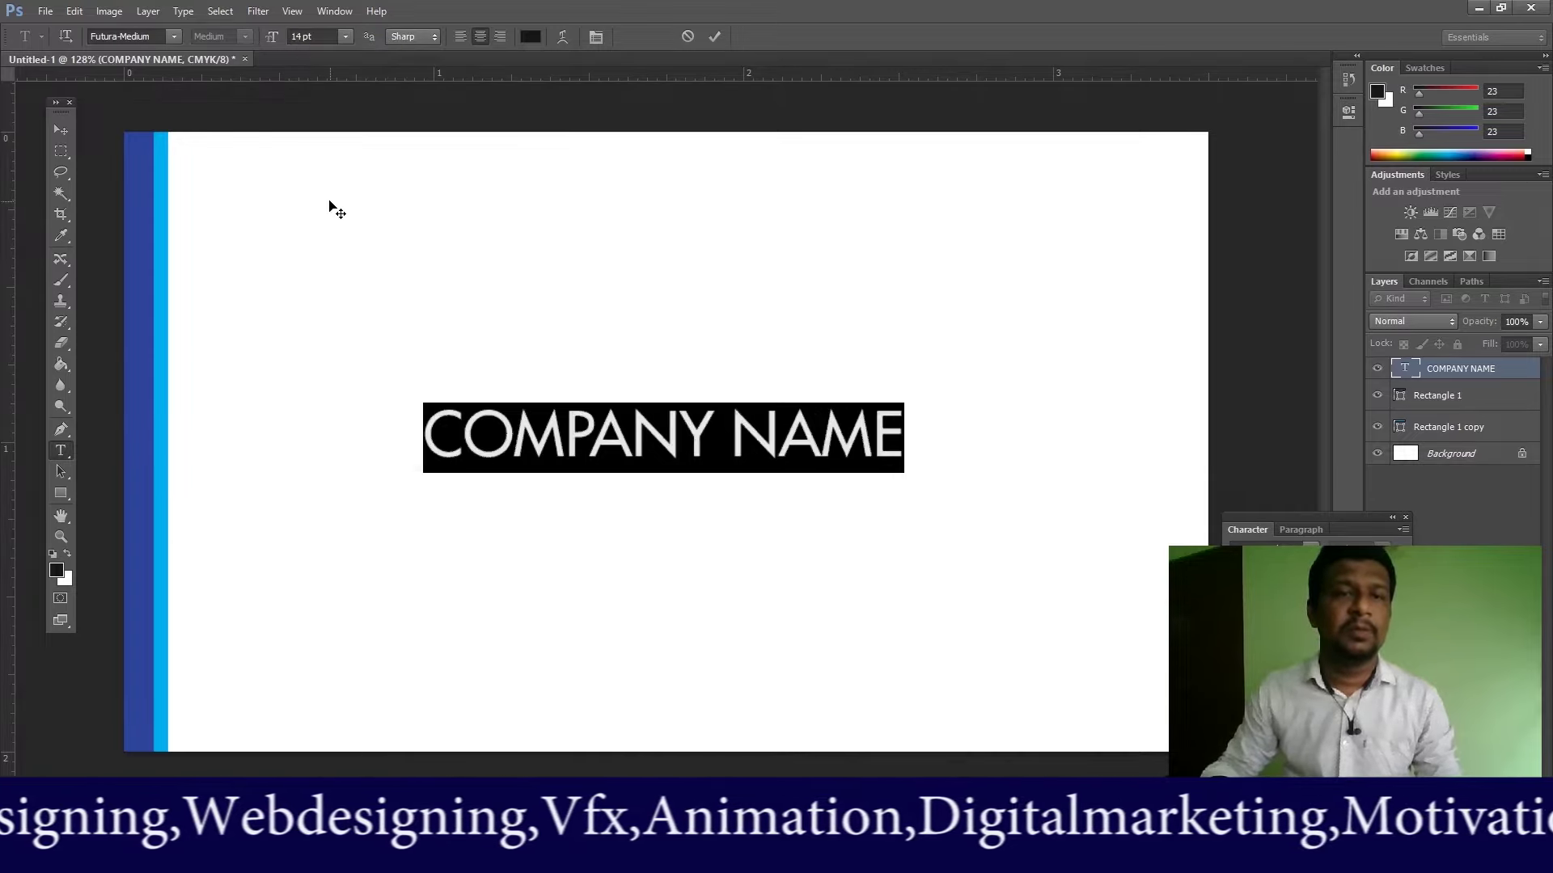
click(343, 37)
click(353, 216)
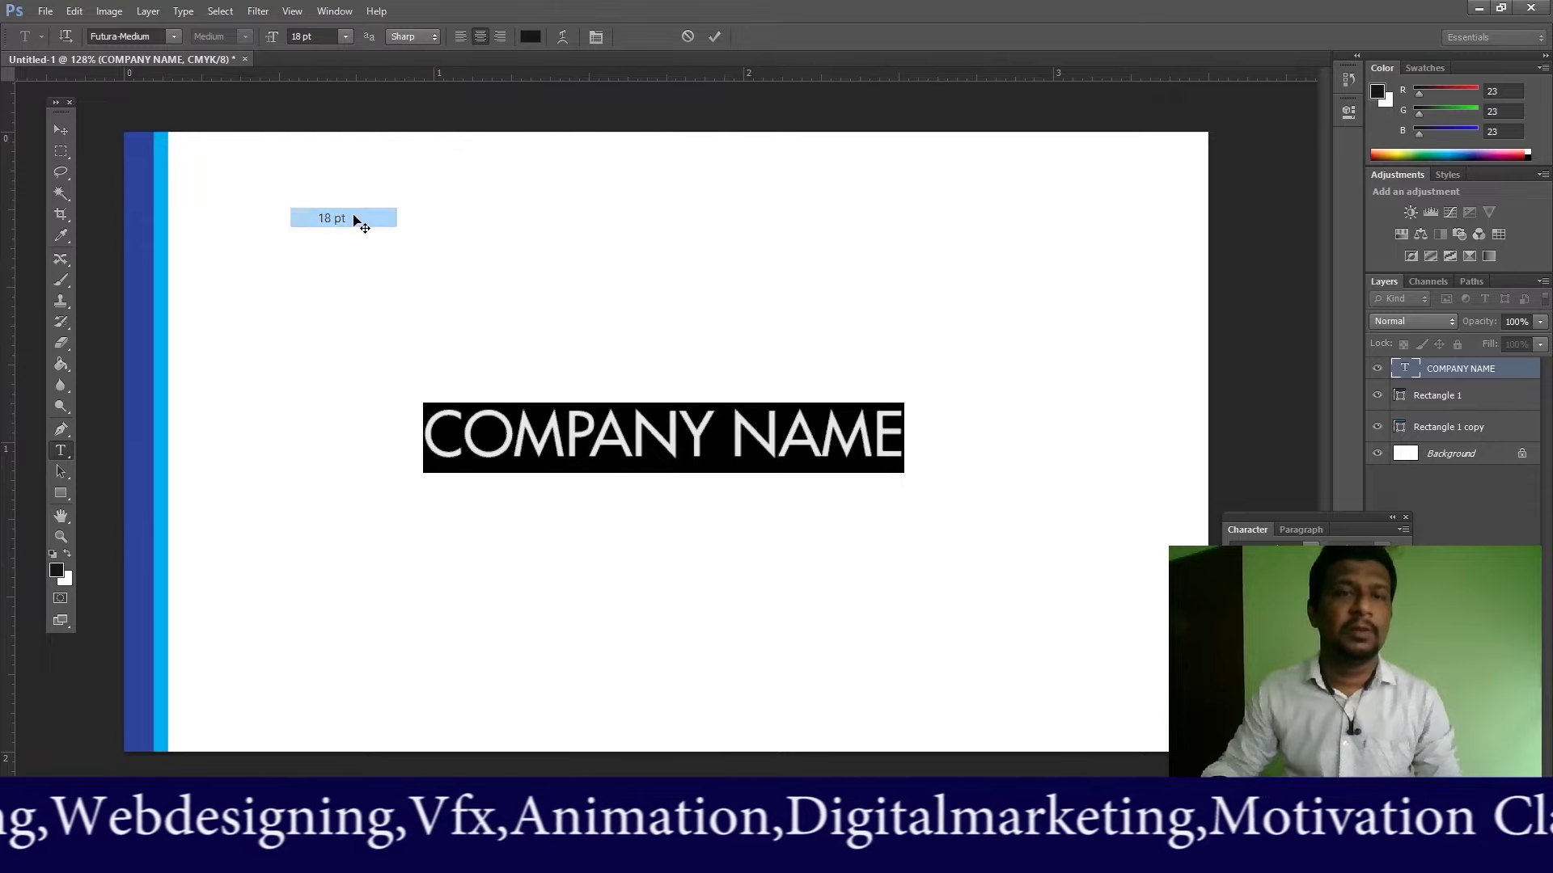
click(58, 131)
mouse_move(658, 435)
mouse_down()
mouse_move(675, 405)
mouse_move(666, 414)
mouse_up()
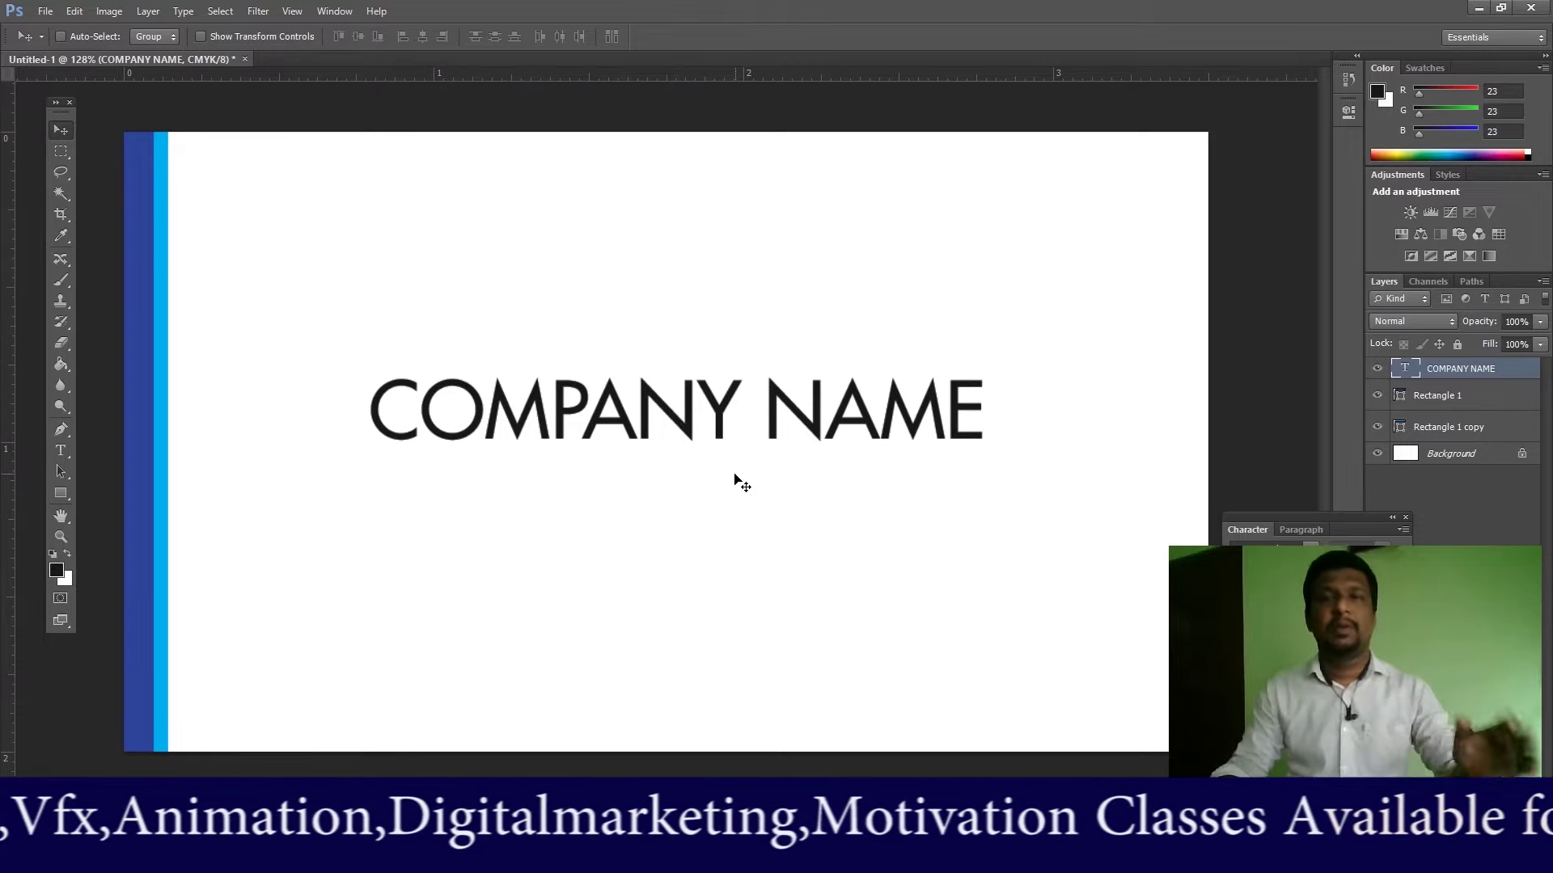
click(44, 11)
Step: Open logo.jpg from the Desktop's 'youtube class' folder
click(66, 49)
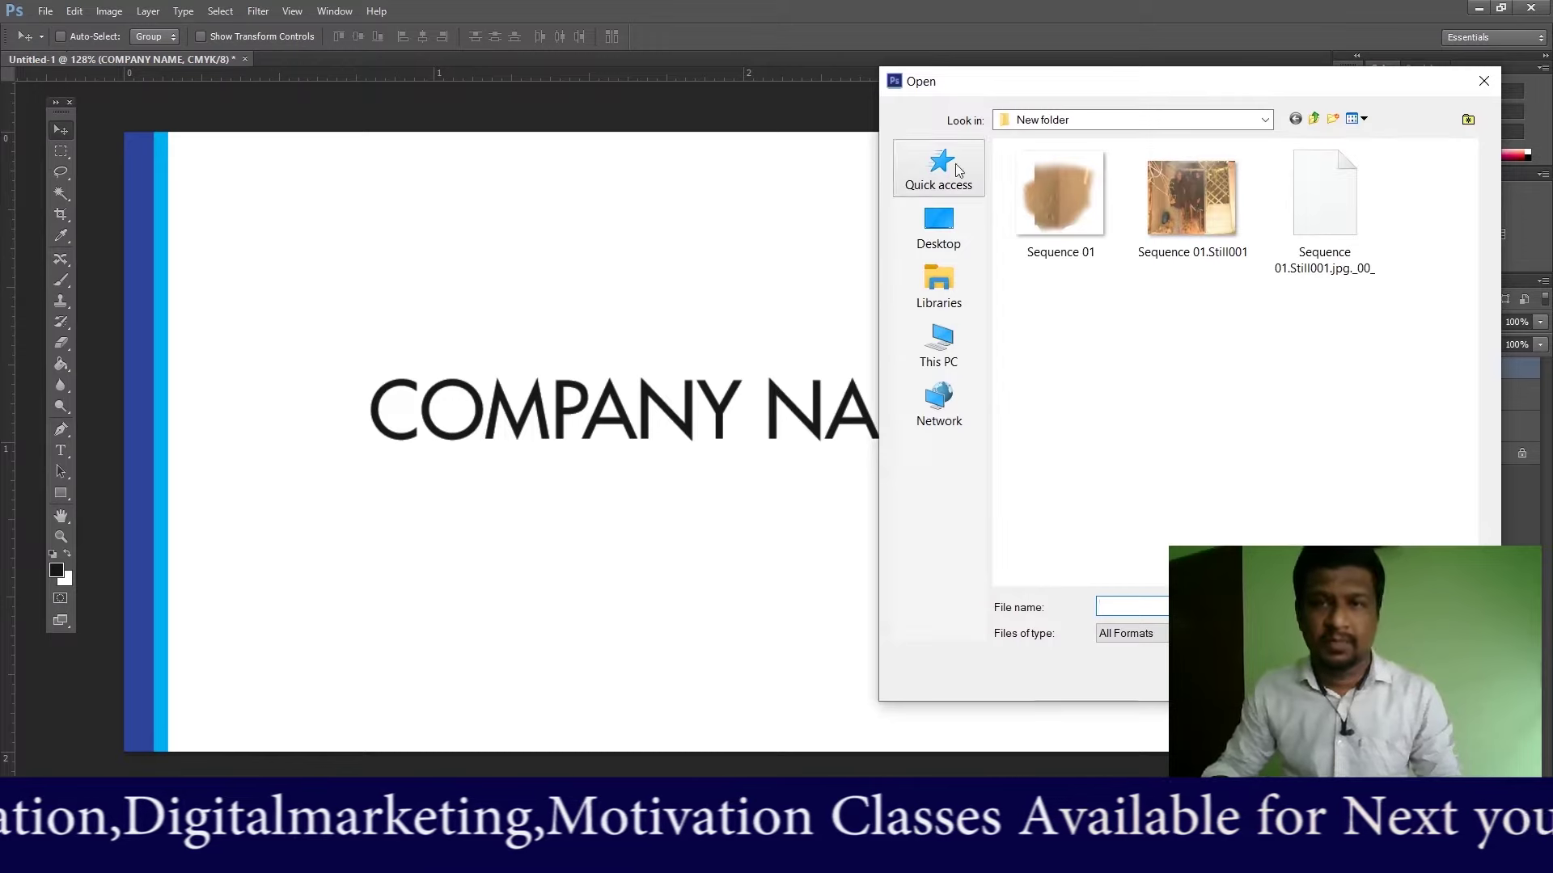
click(940, 353)
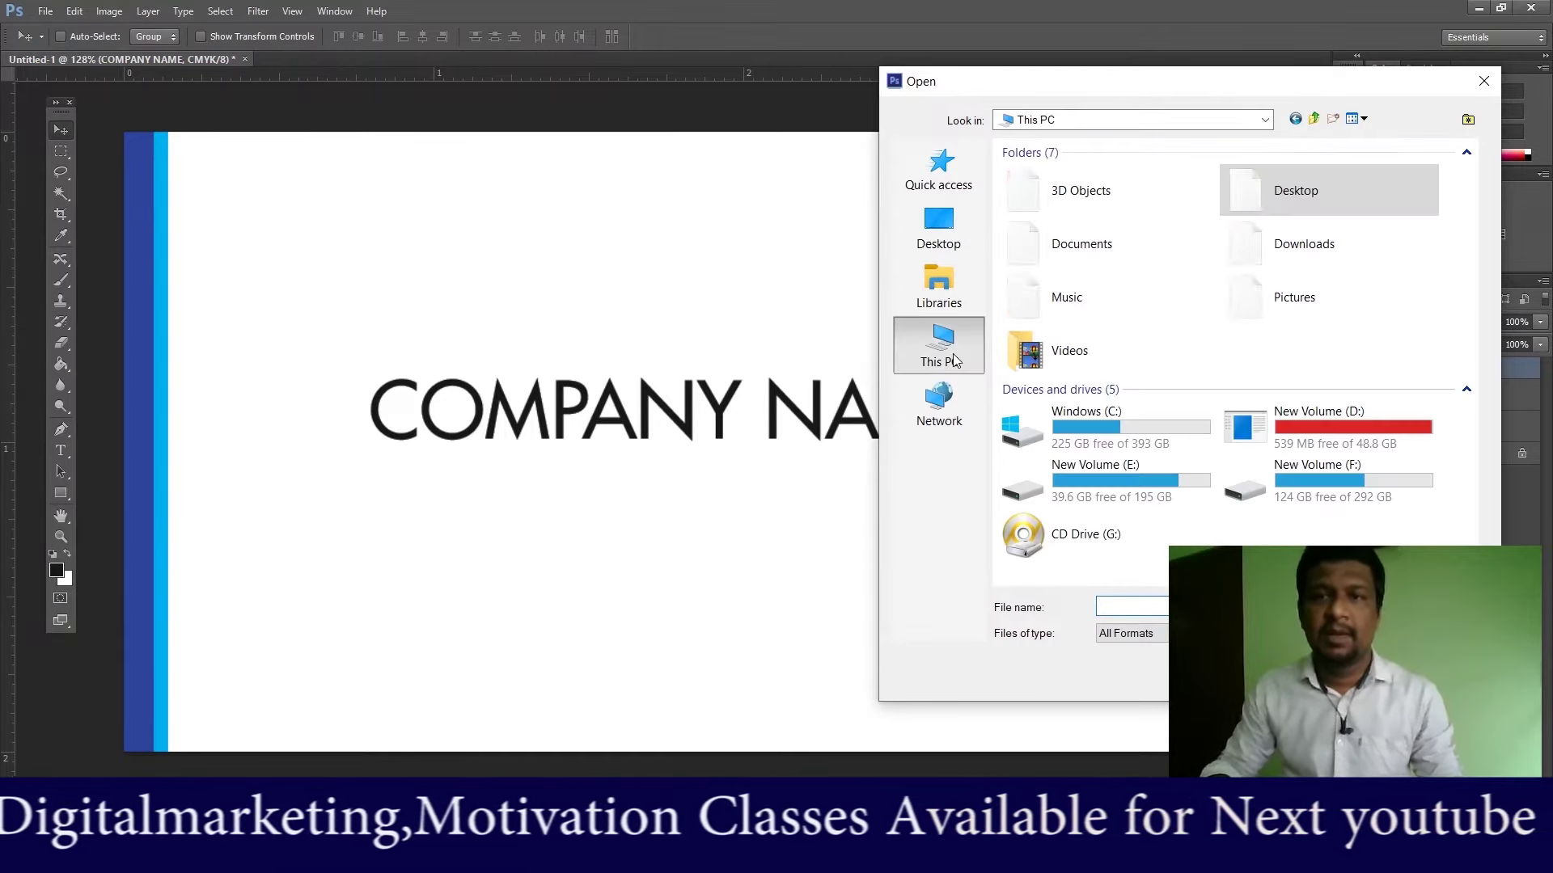
drag(1268, 95, 851, 29)
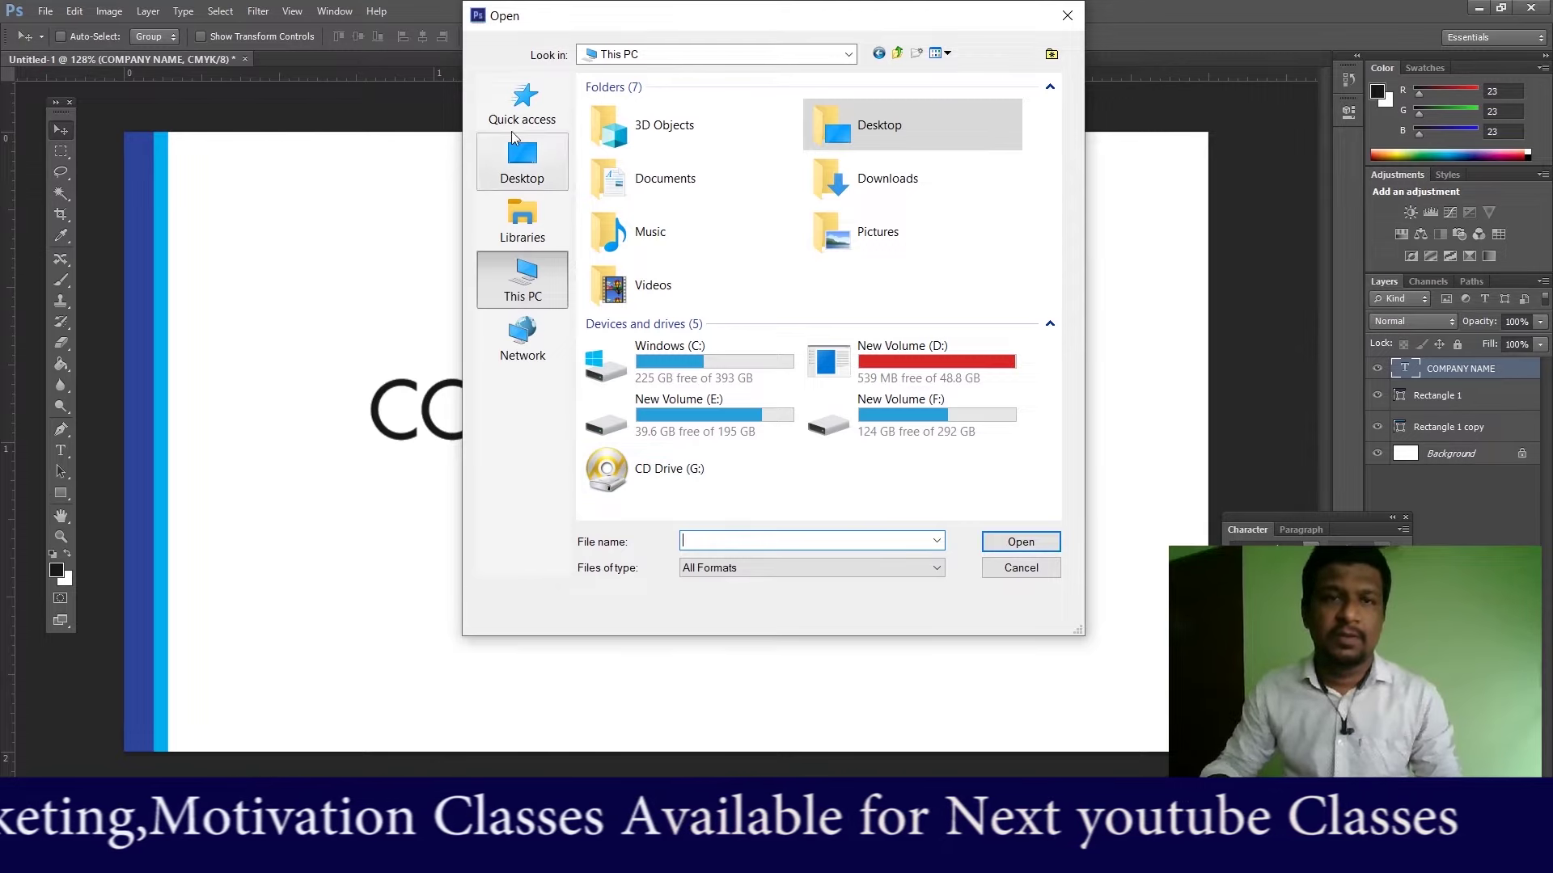
click(522, 162)
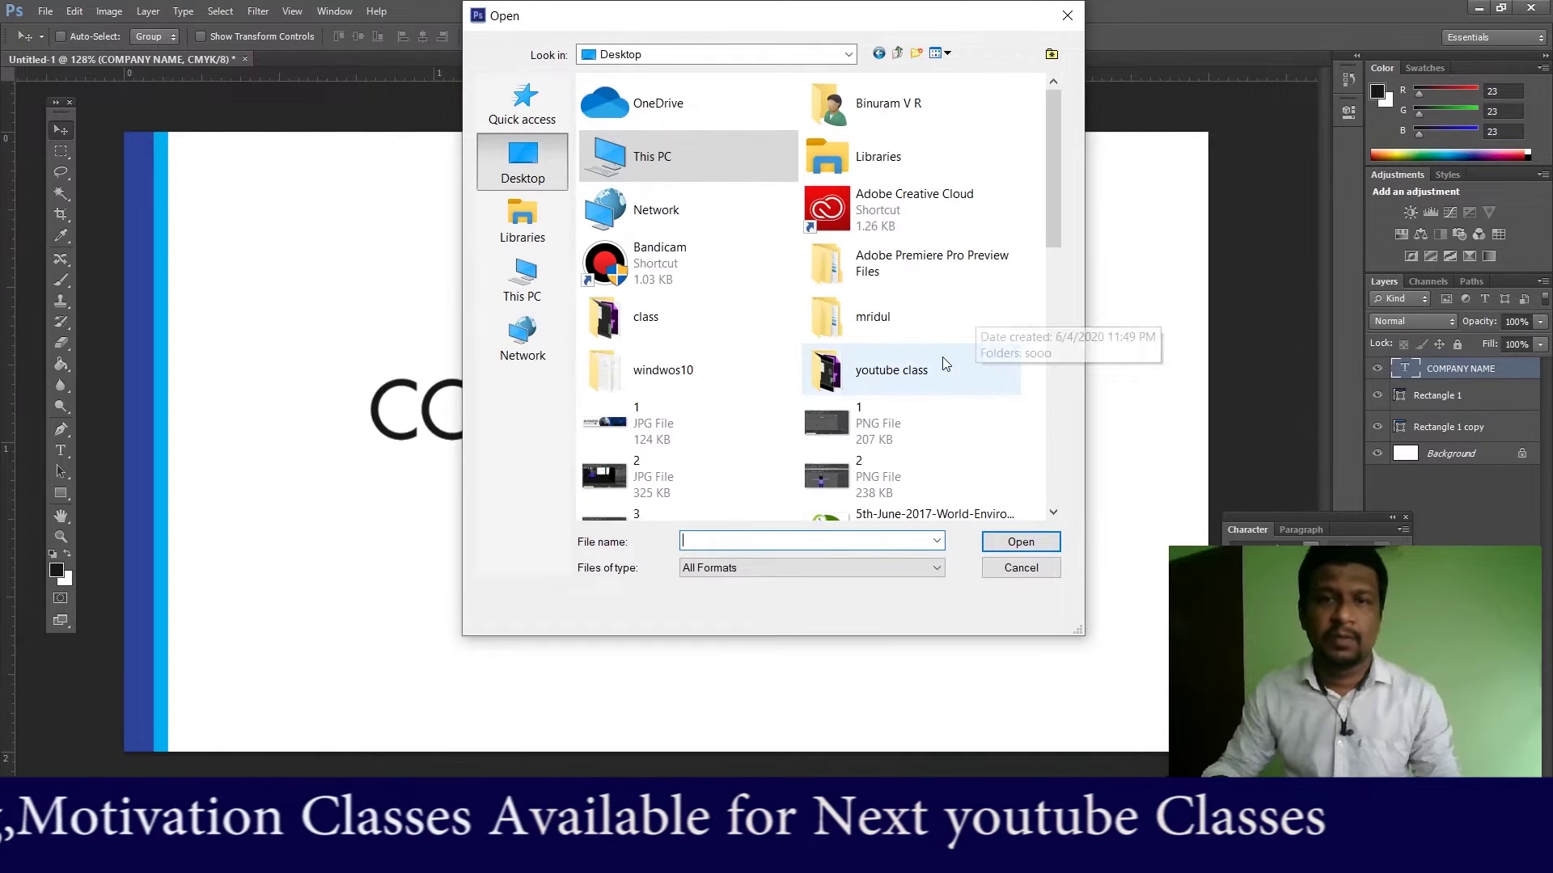
click(922, 362)
double_click(903, 369)
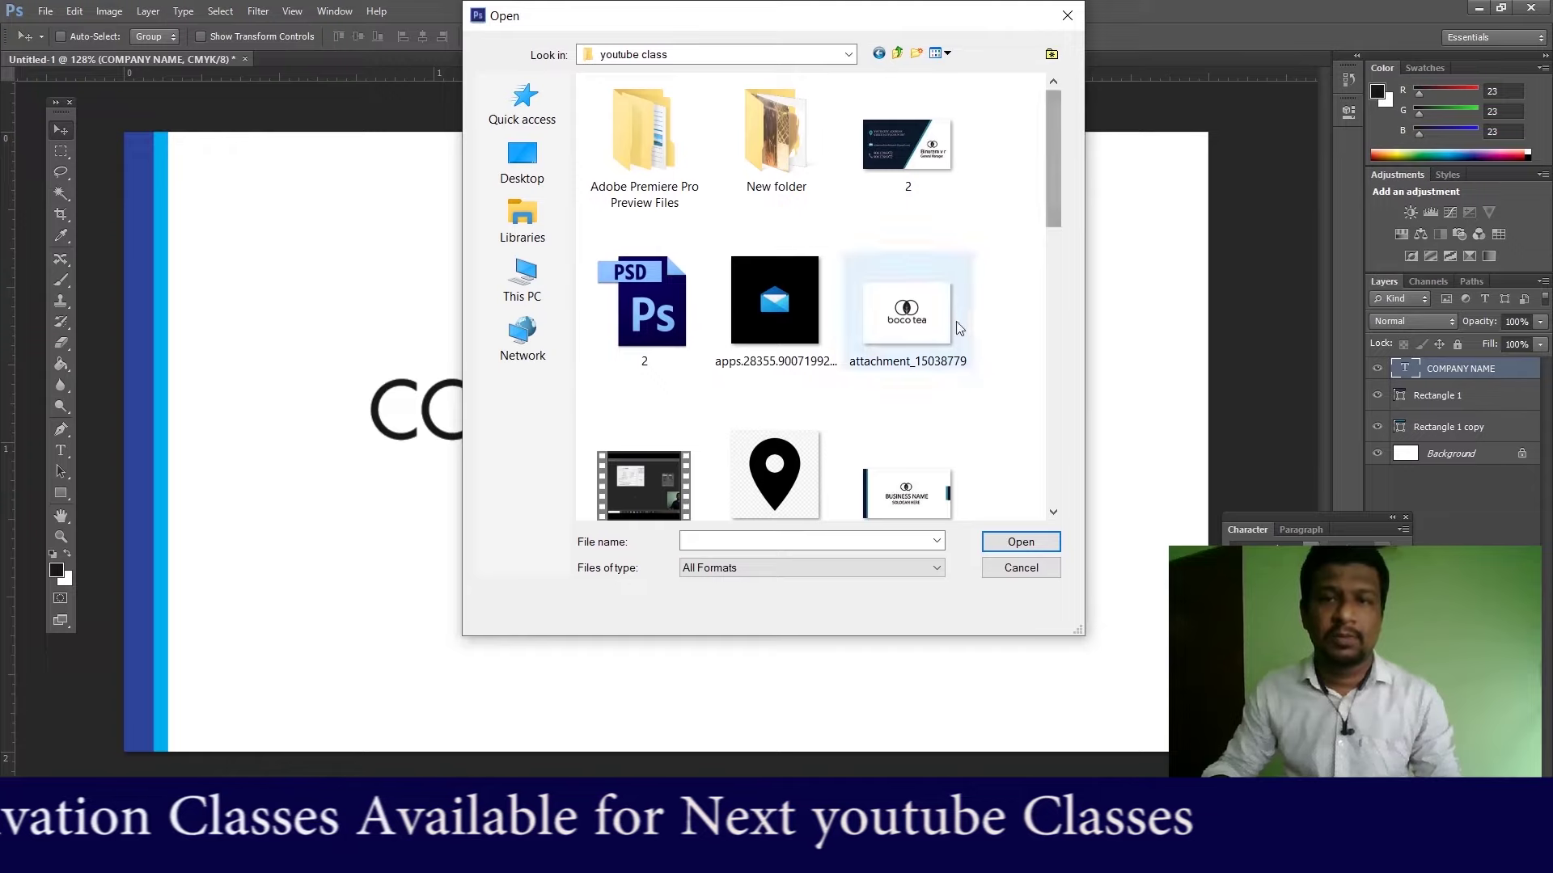
drag(1054, 188, 1056, 336)
double_click(905, 514)
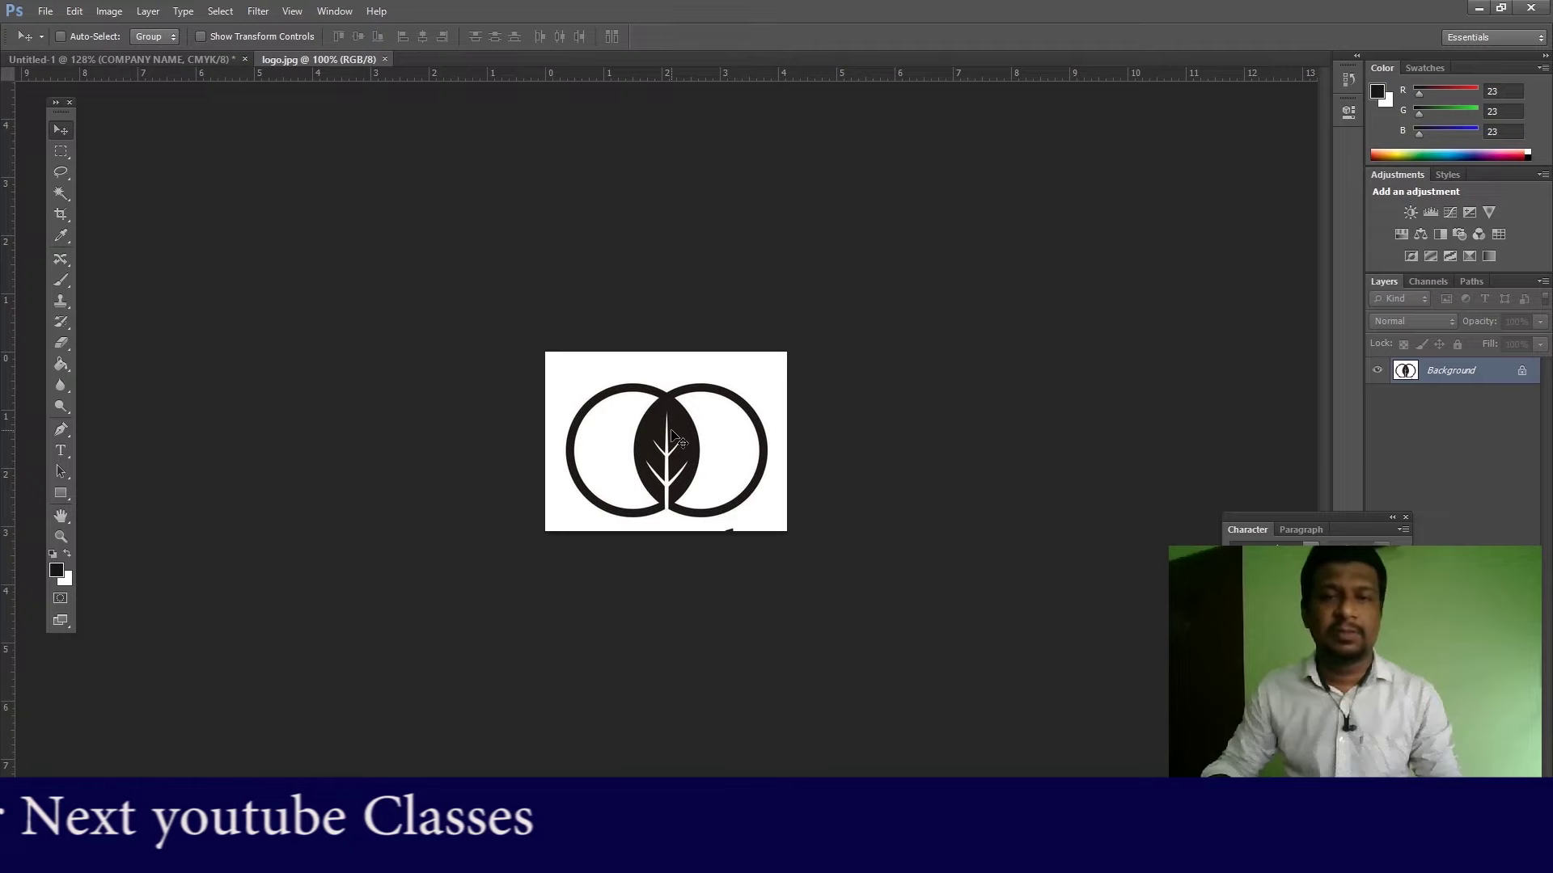
Step: Drag the leaf logo into the business card document
click(169, 59)
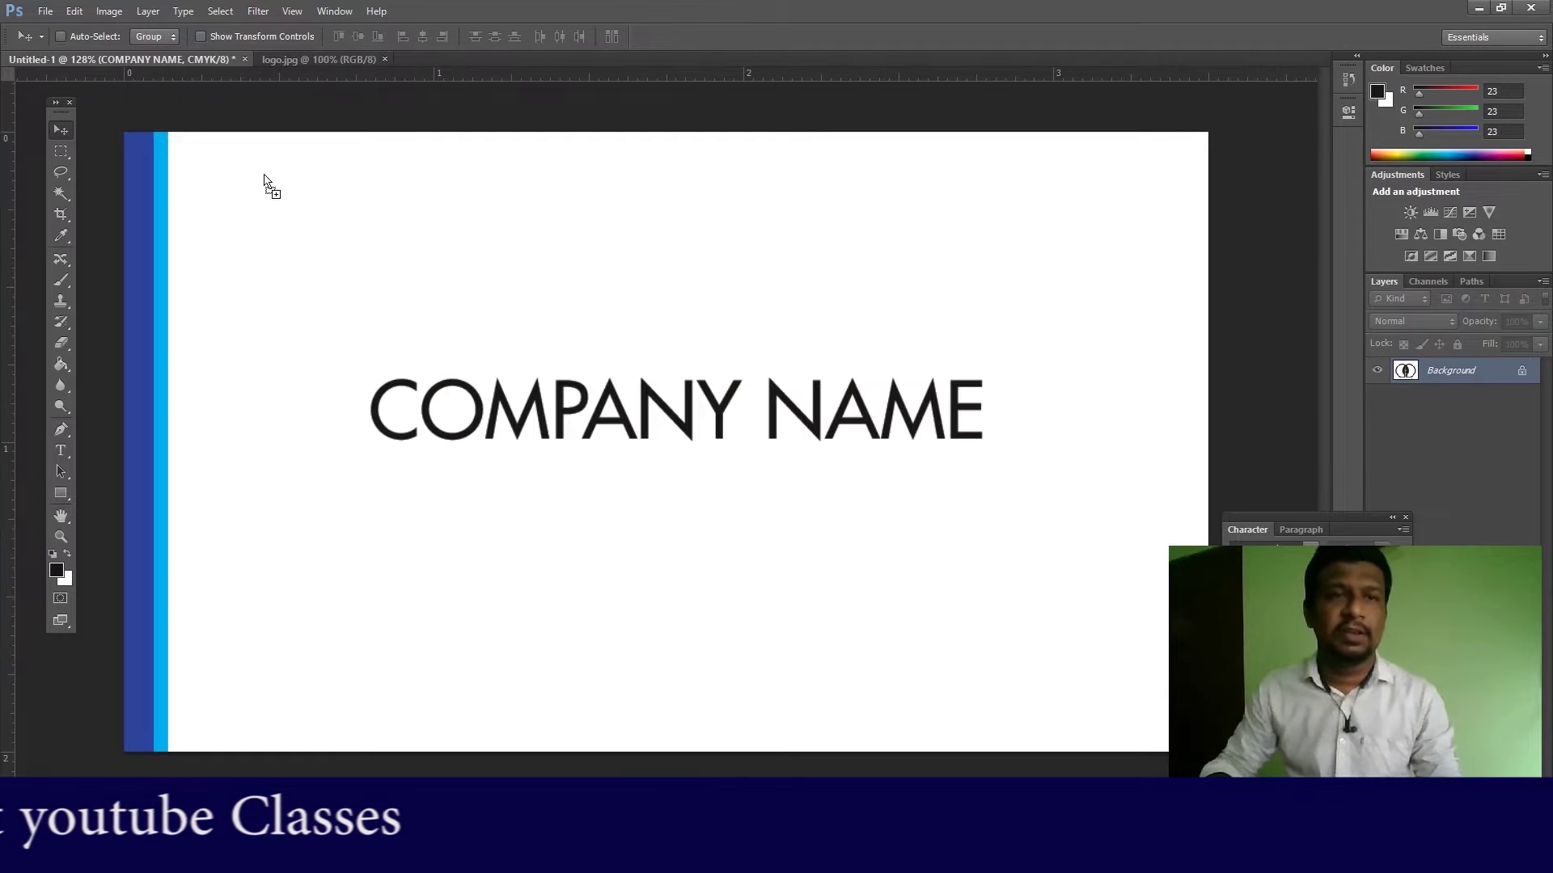
mouse_move(696, 301)
mouse_down()
mouse_move(658, 284)
mouse_move(674, 283)
mouse_up()
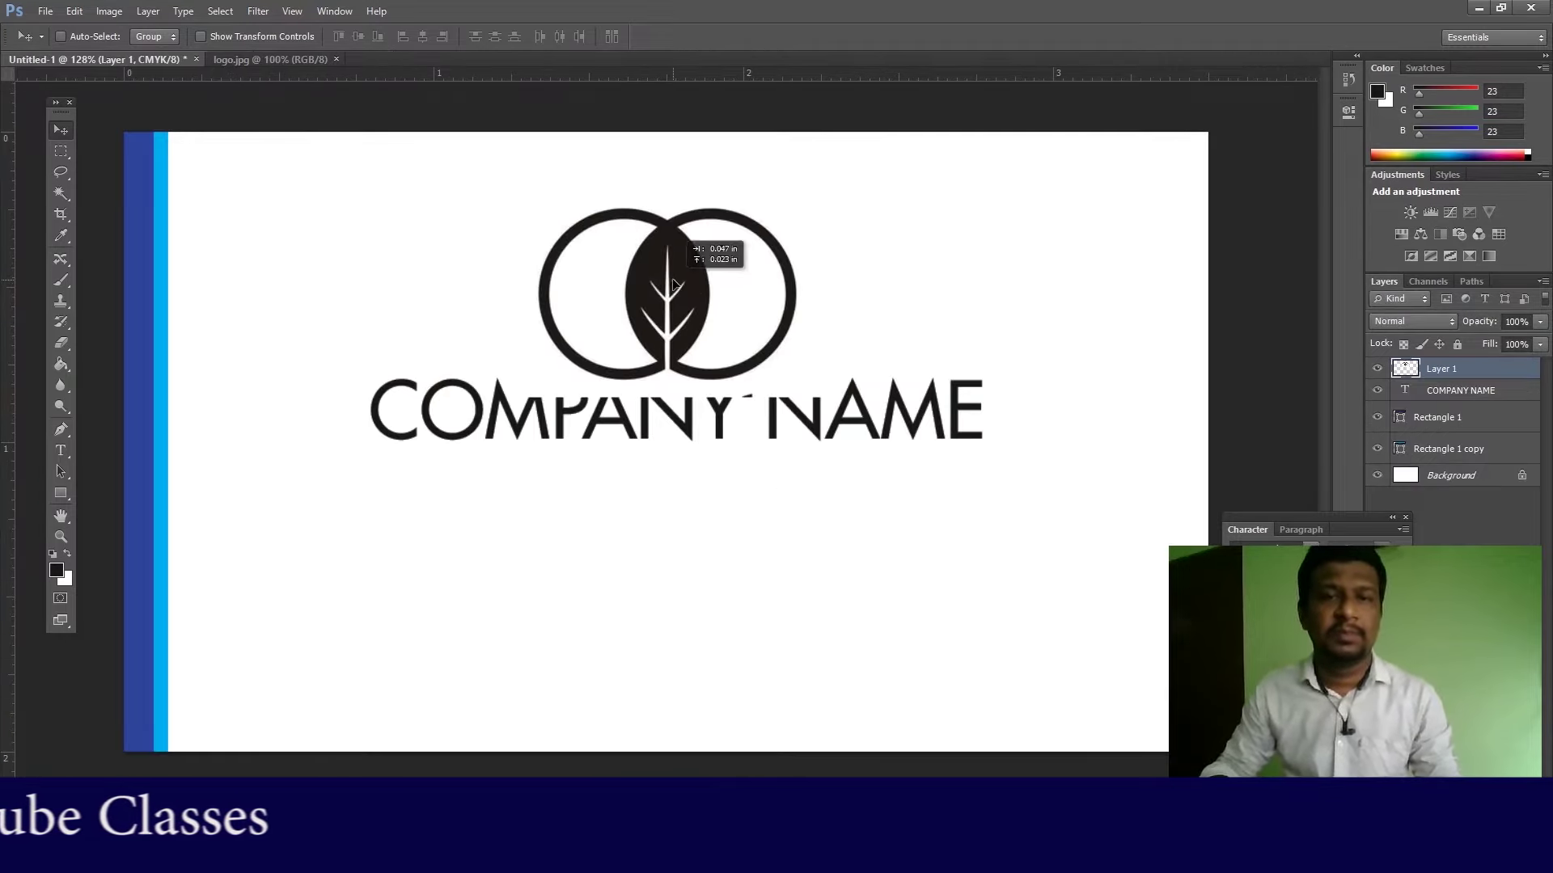
click(61, 192)
Step: Scale the logo layer down with Free Transform and move it toward COMPANY NAME
right_click(637, 279)
click(671, 292)
key(ctrl+t)
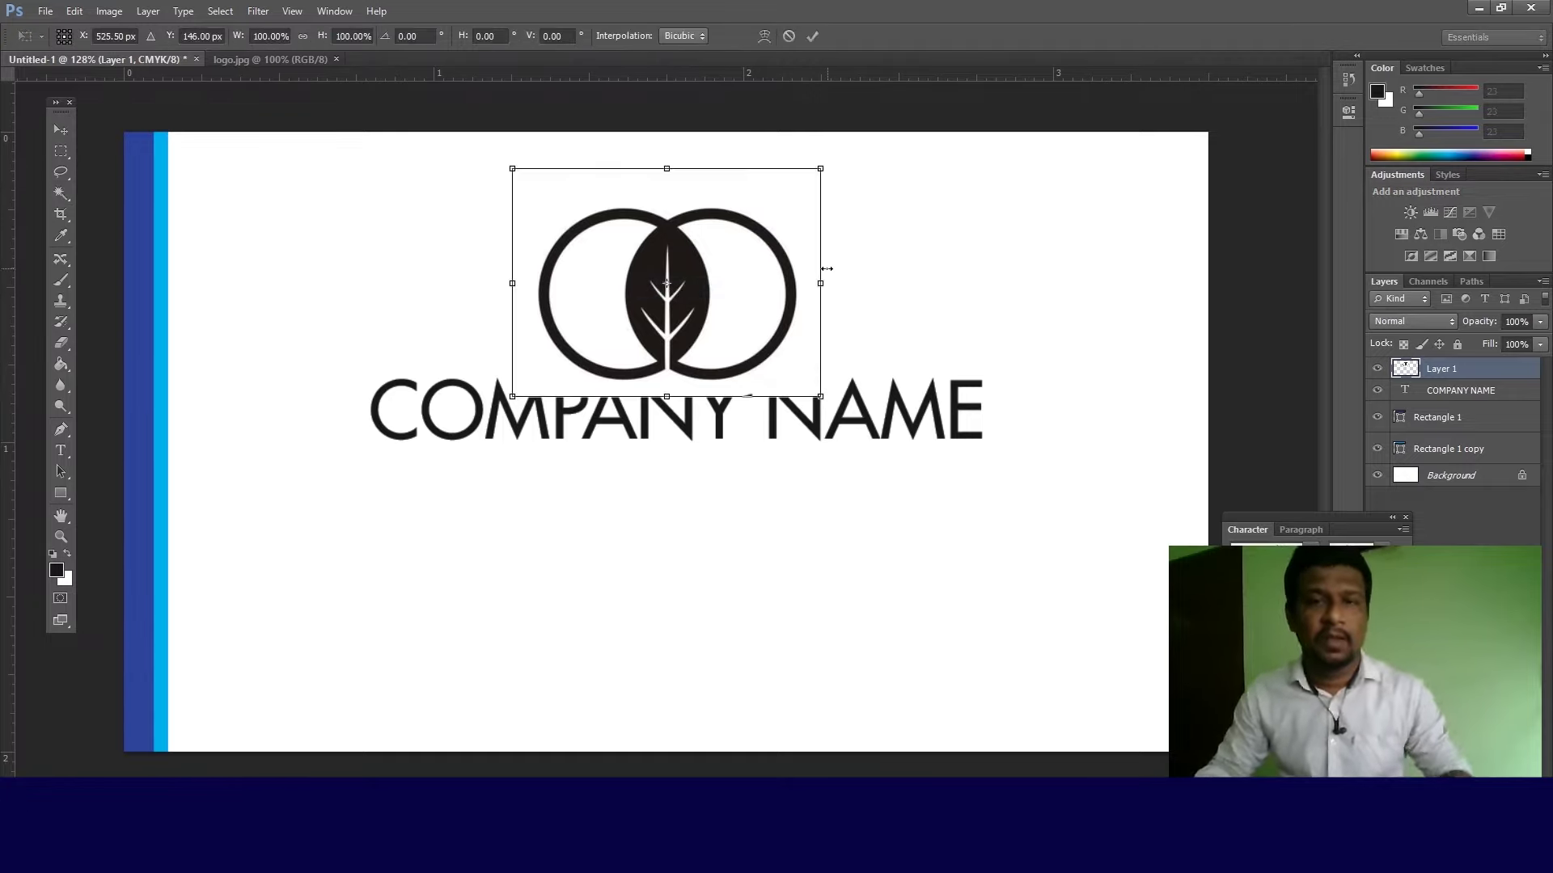
key(Return)
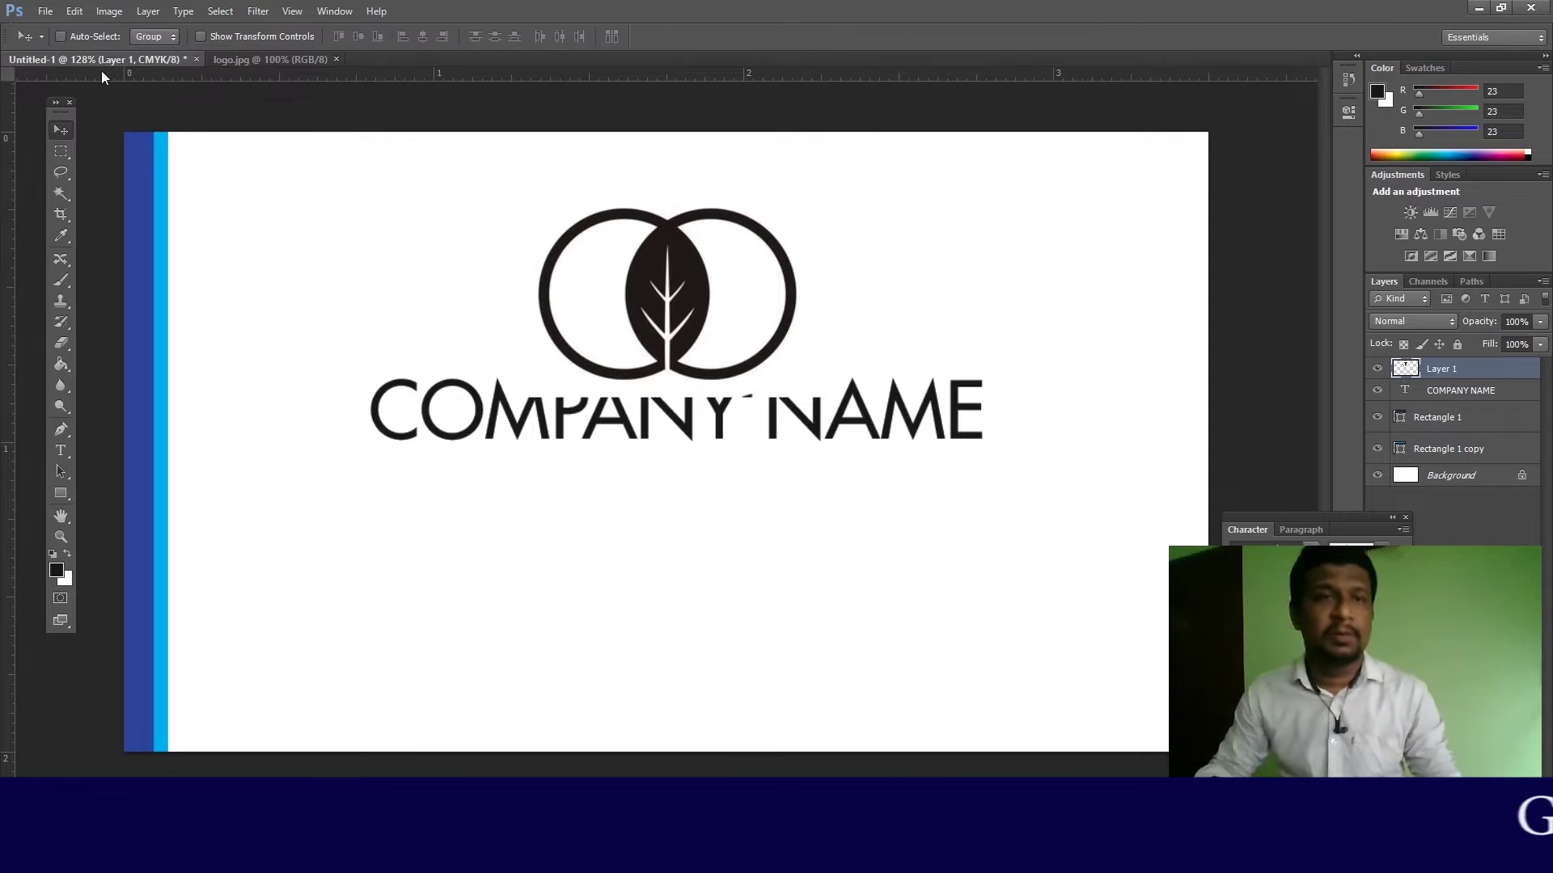
click(77, 16)
click(153, 388)
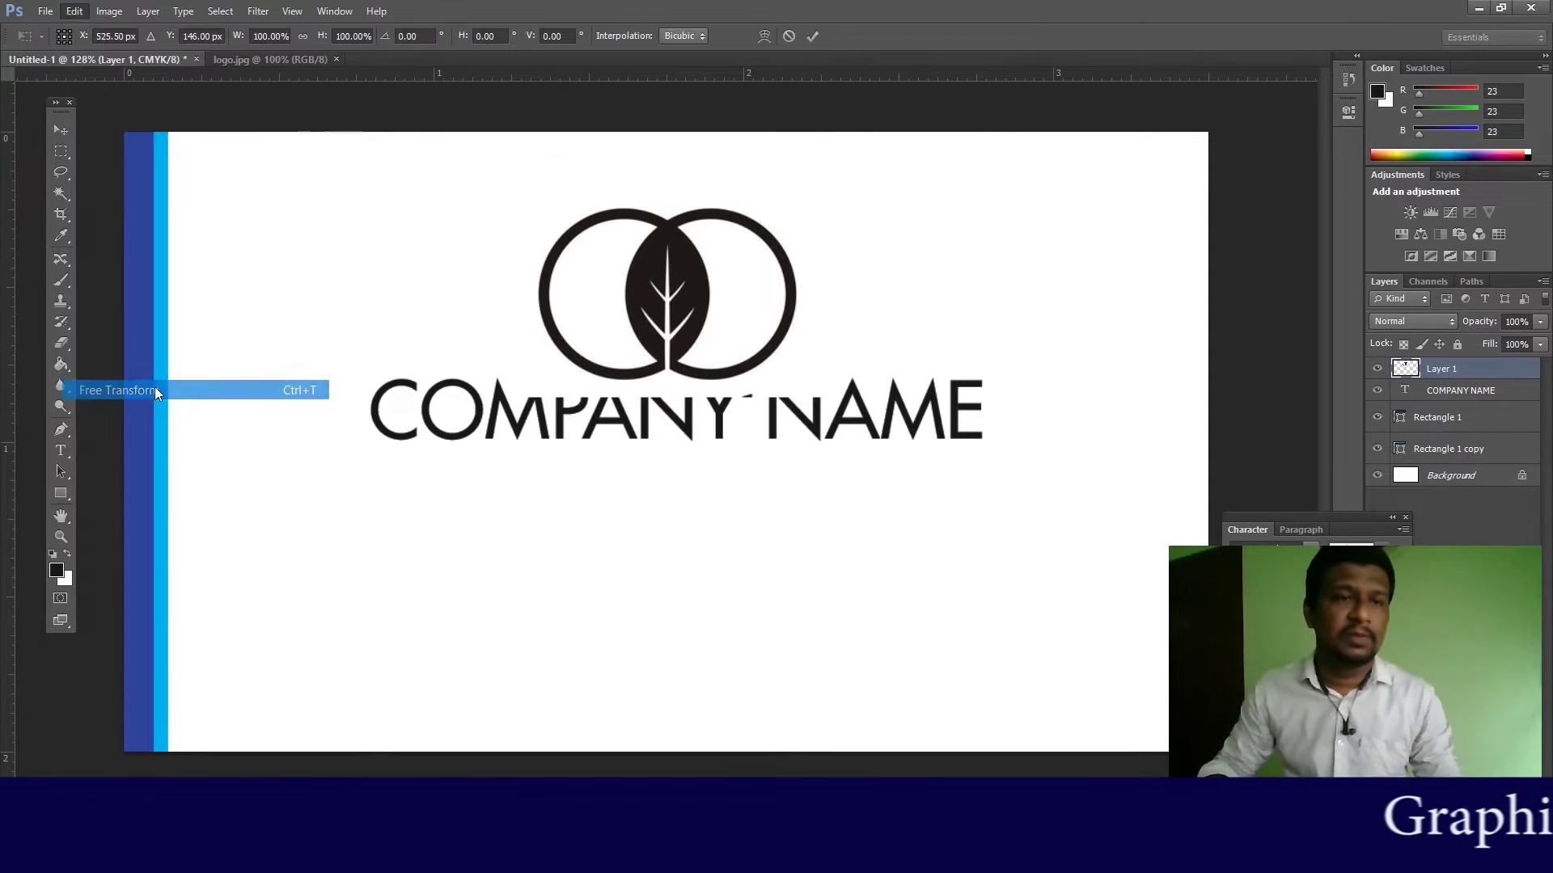
drag(823, 168, 758, 243)
key(ctrl+z)
key(Return)
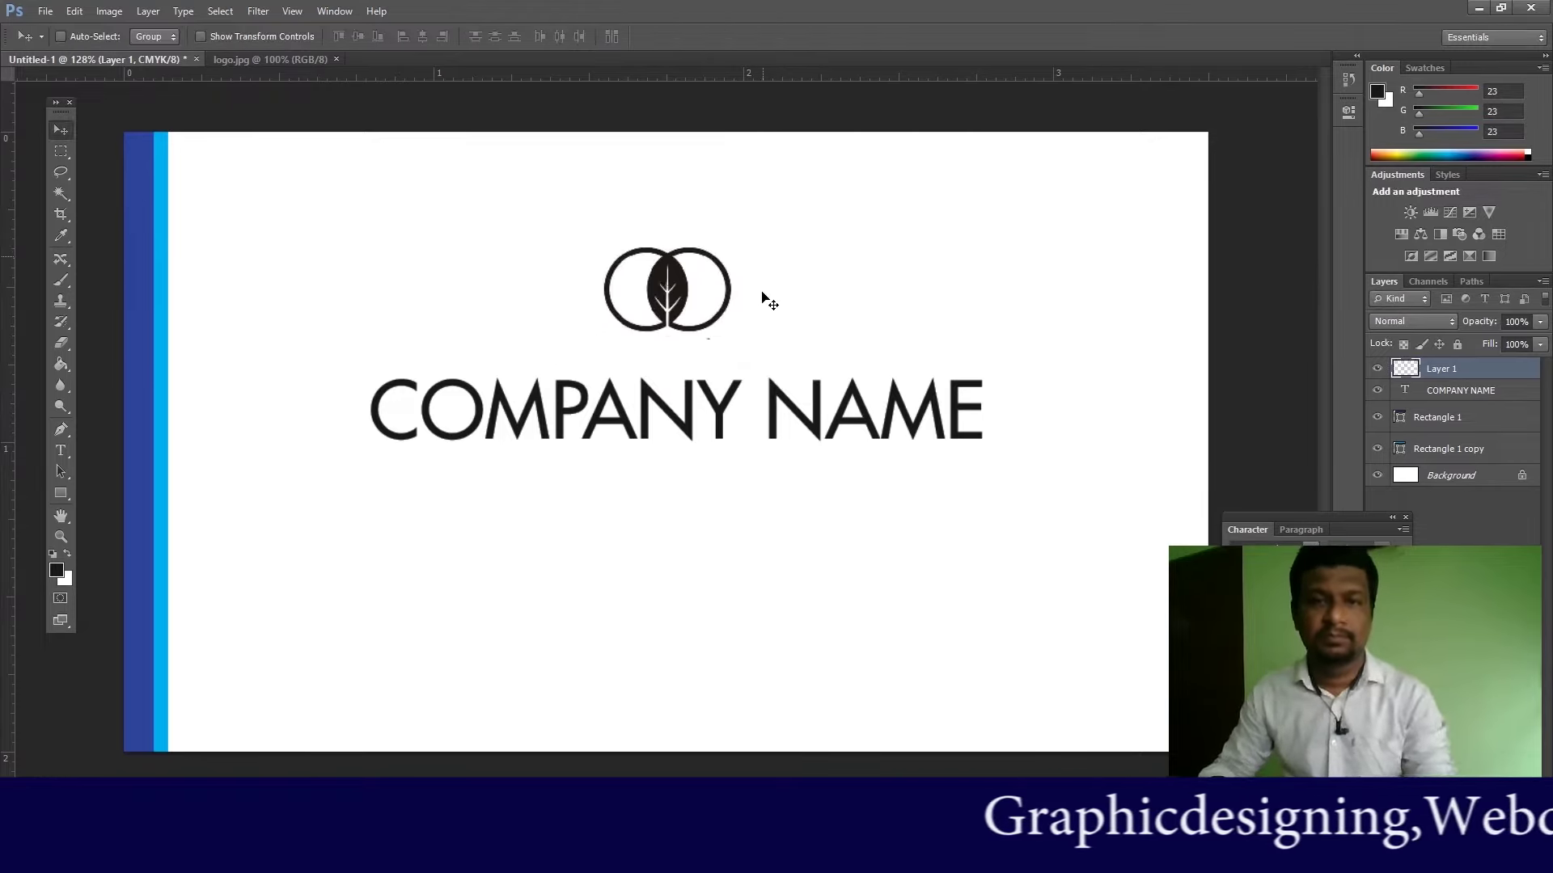
mouse_move(676, 297)
mouse_down()
mouse_move(697, 313)
mouse_move(678, 315)
mouse_up()
Step: Shrink the logo slightly more with Free Transform
key(ctrl+t)
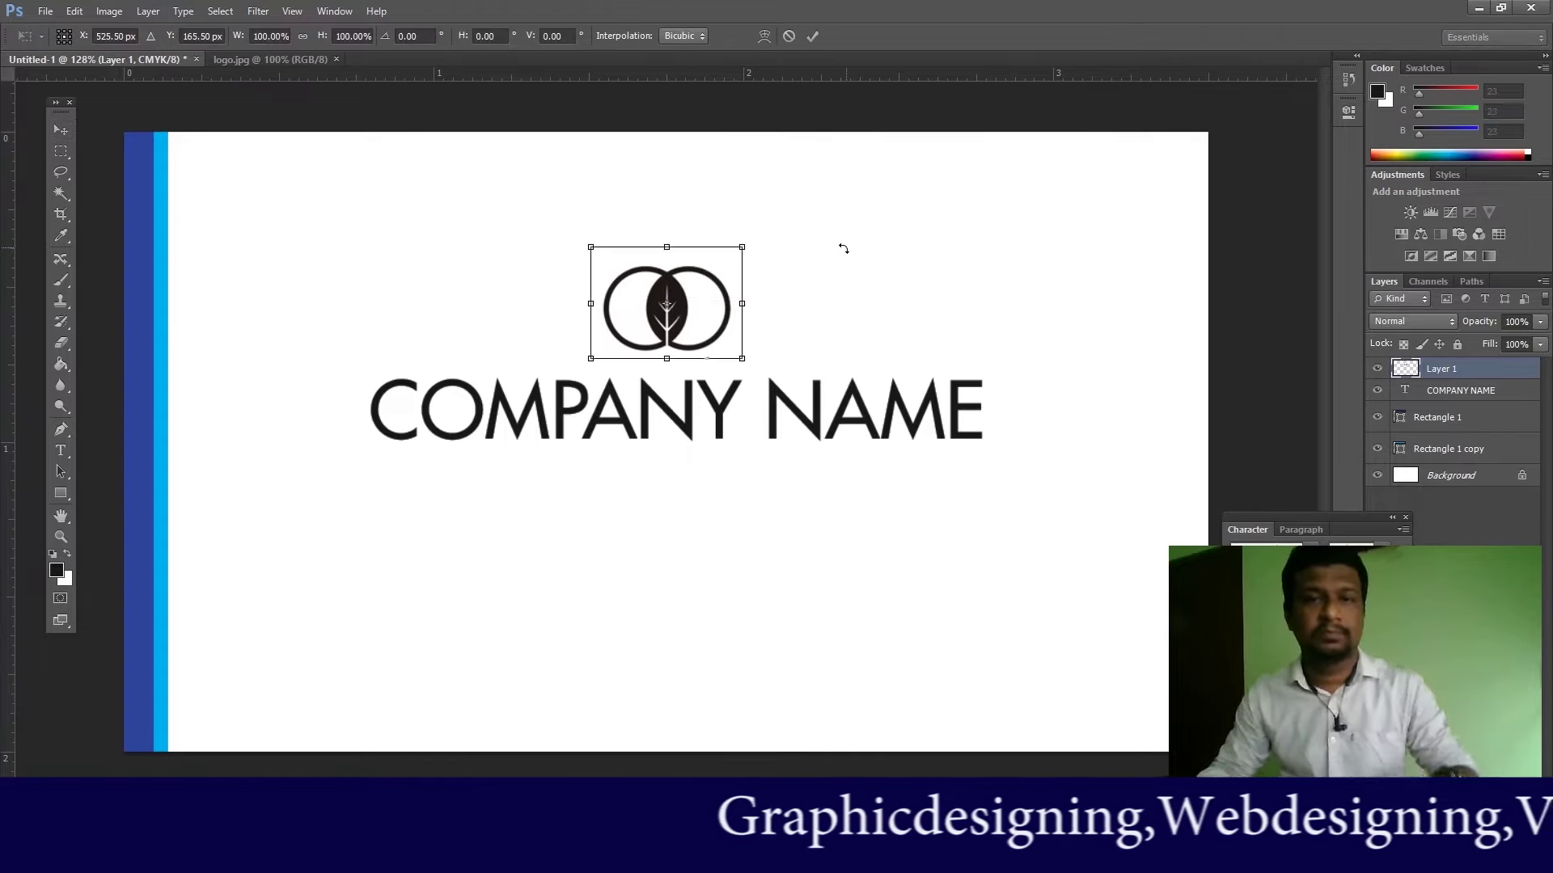
drag(742, 246, 719, 271)
key(Return)
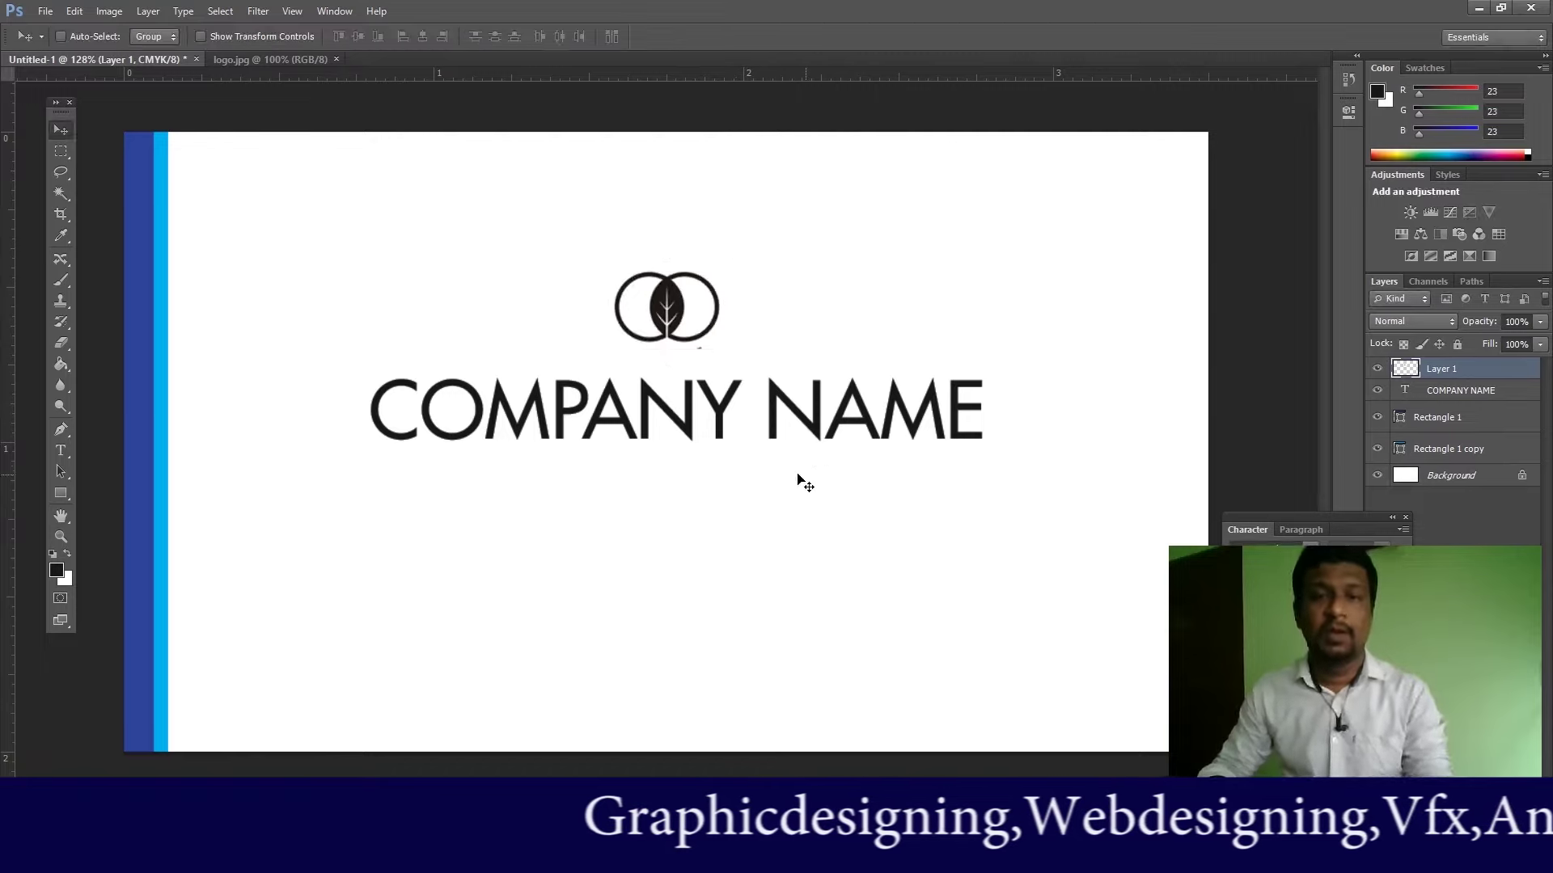
Step: Move COMPANY NAME down about 66 px and the logo down just above it
right_click(732, 430)
click(760, 432)
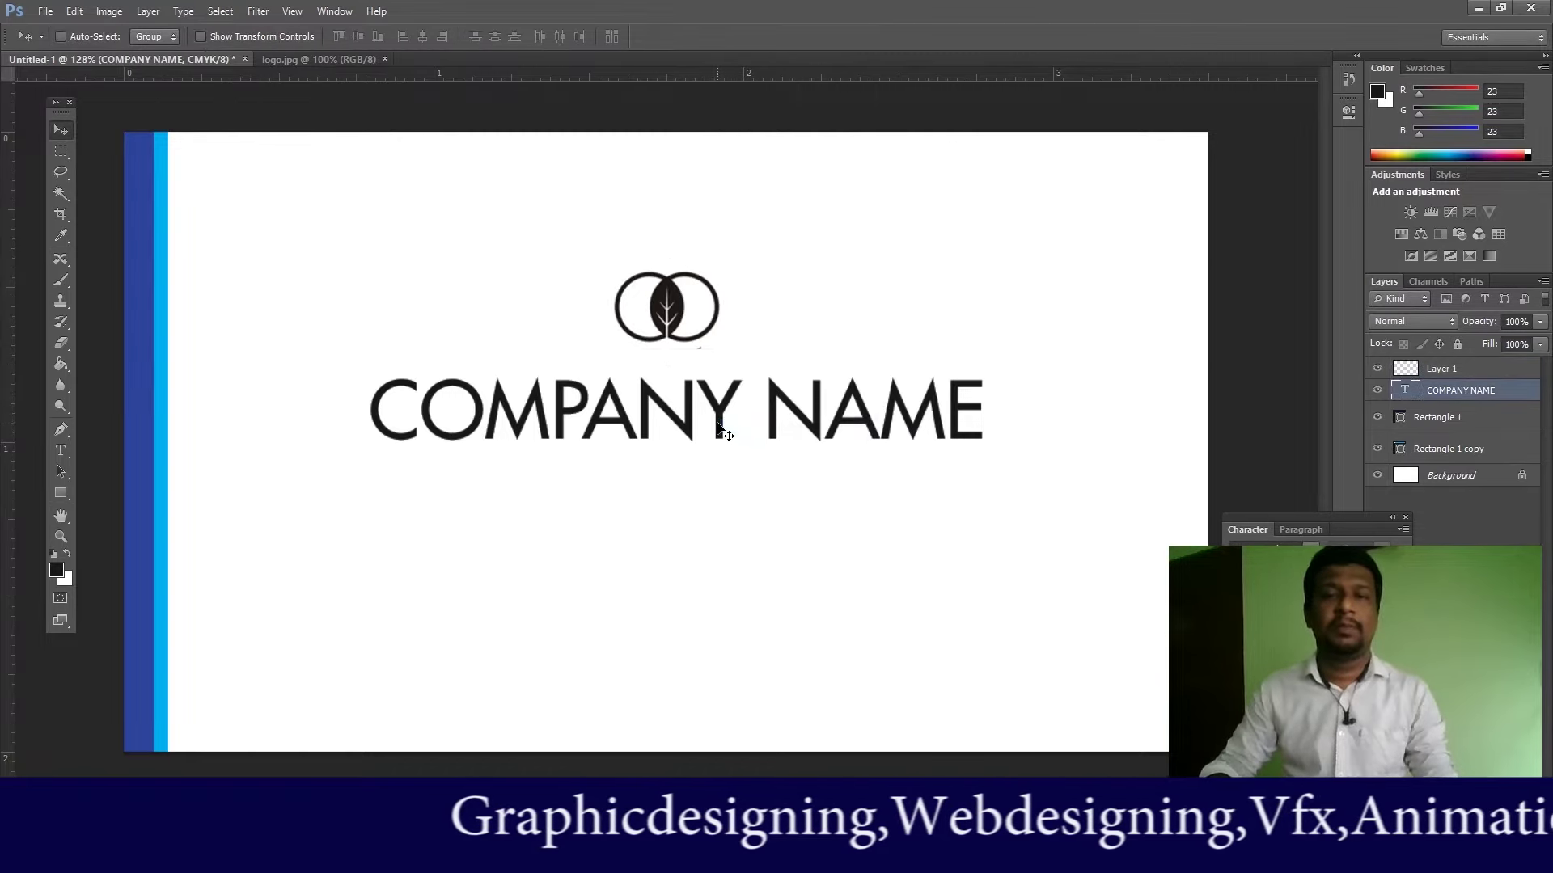
drag(720, 429, 722, 482)
right_click(686, 322)
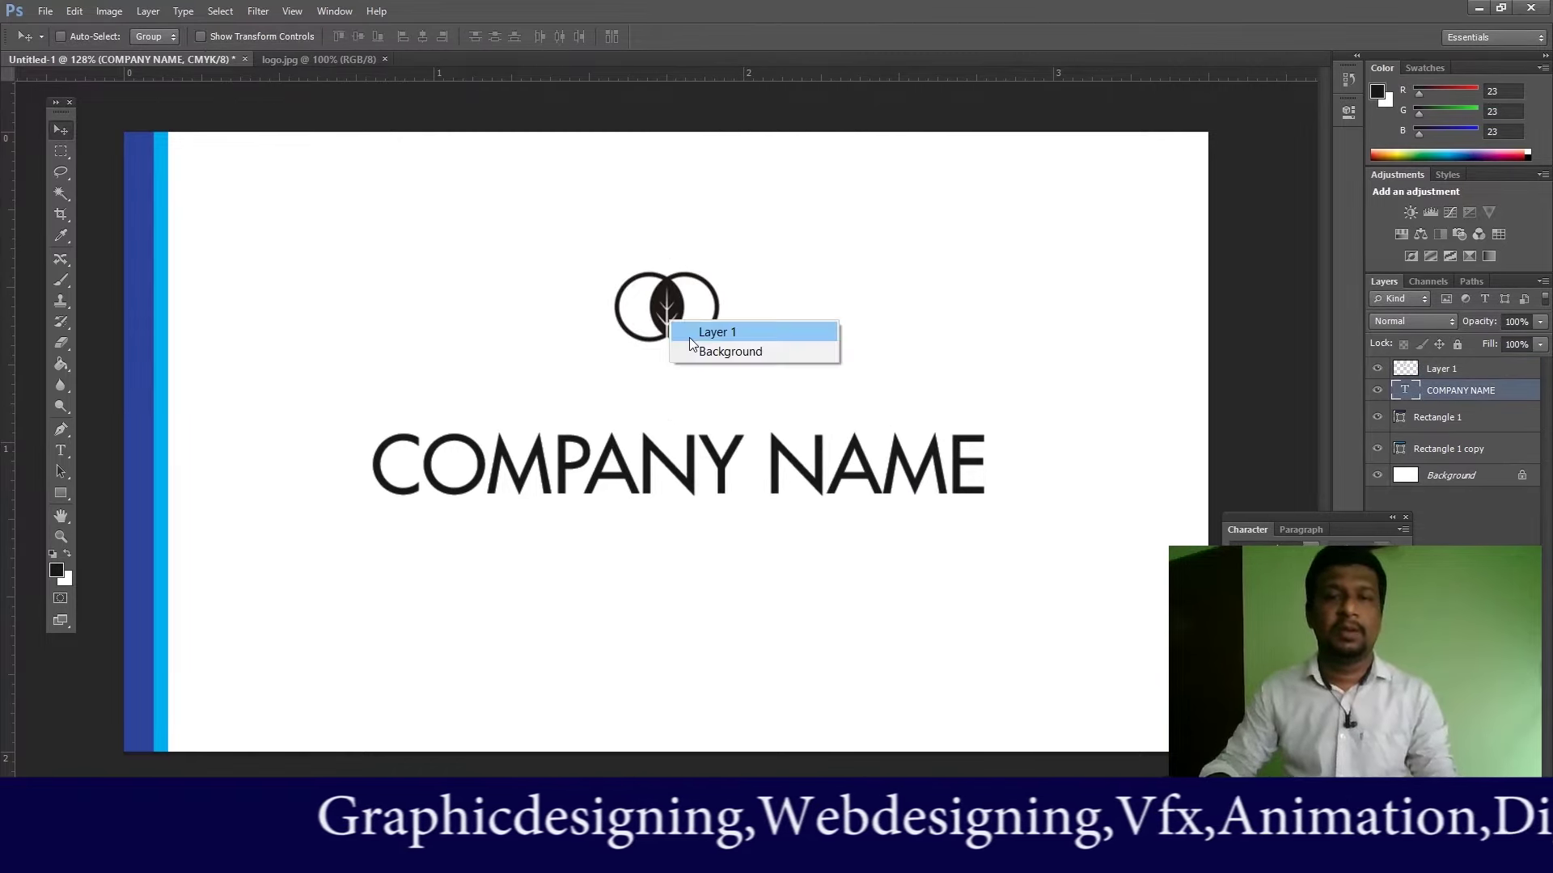
click(692, 332)
drag(676, 317, 672, 380)
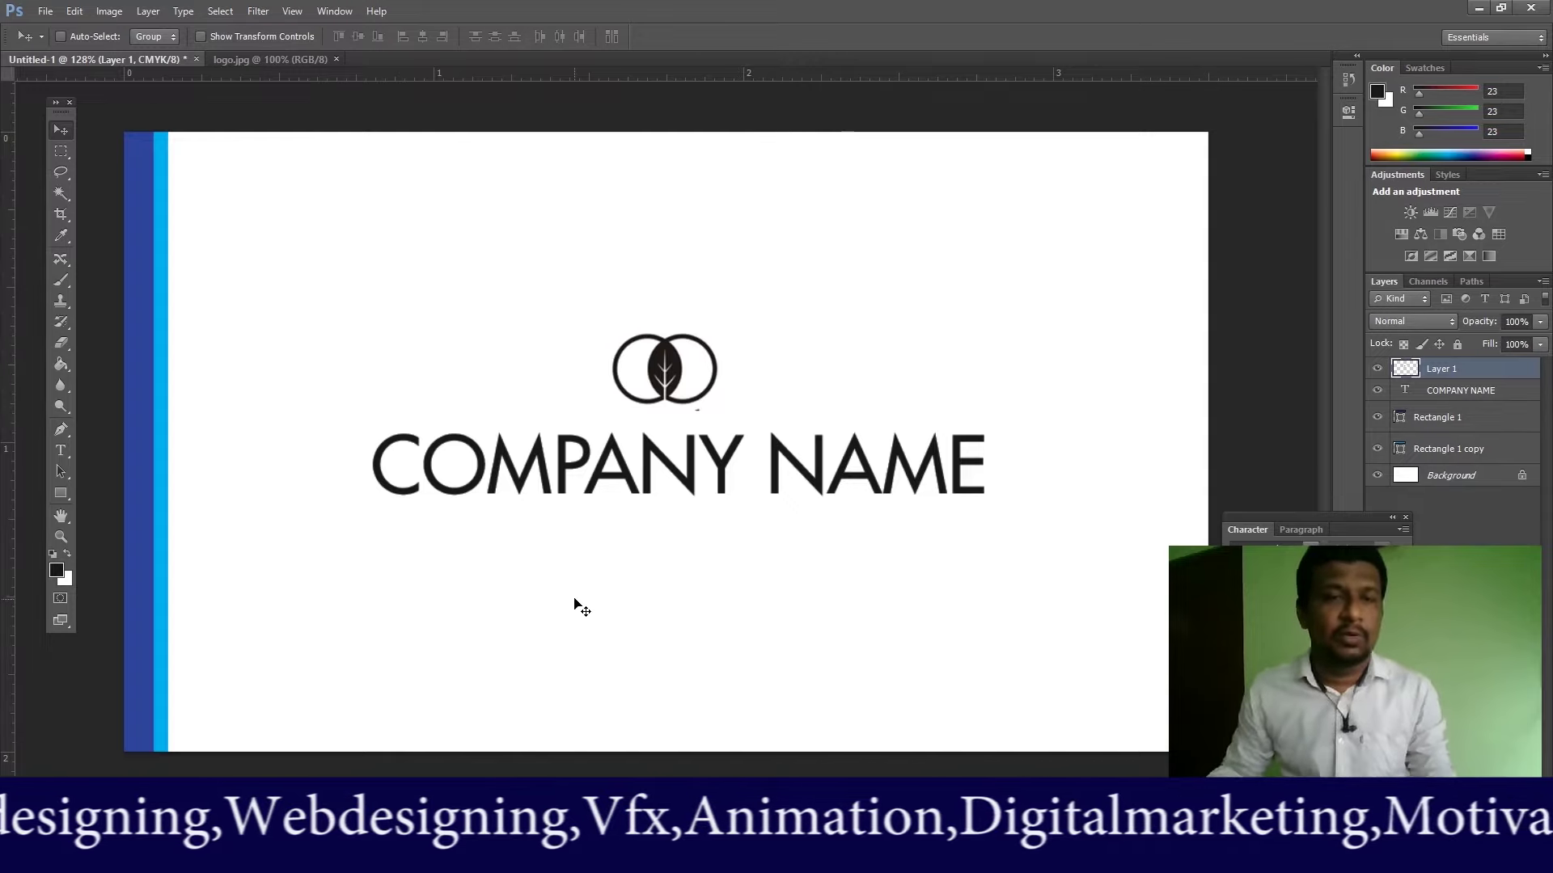
Step: Nudge COMPANY NAME slightly left and select the Rectangle 1 stripe layer
right_click(665, 465)
click(687, 468)
mouse_move(1396, 608)
key(Left)
key(Left)
key(Left)
key(Left)
key(Left)
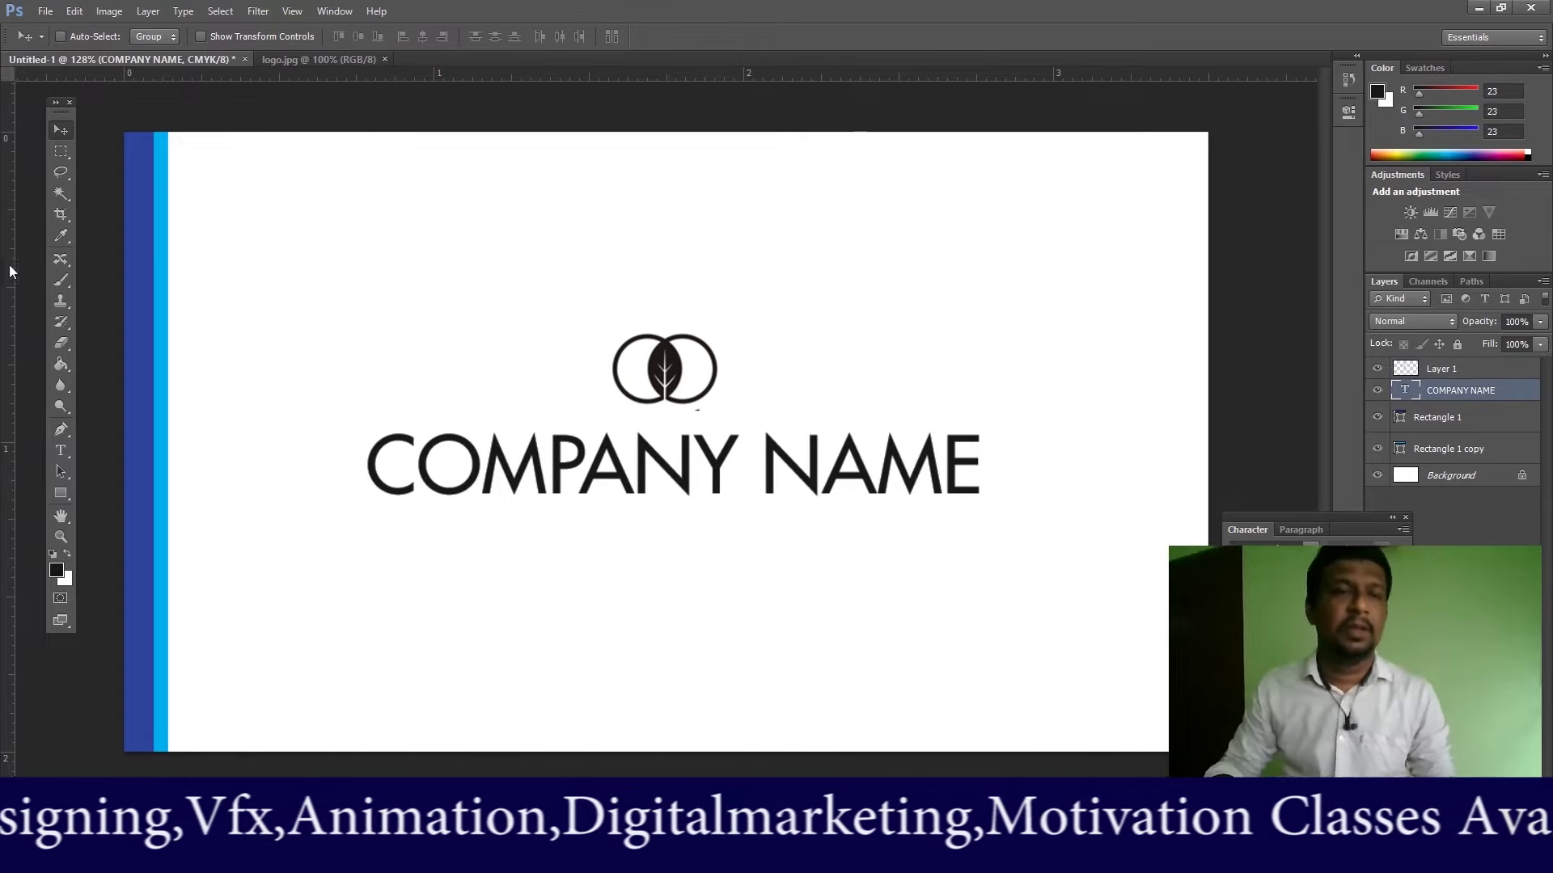
right_click(145, 291)
click(182, 299)
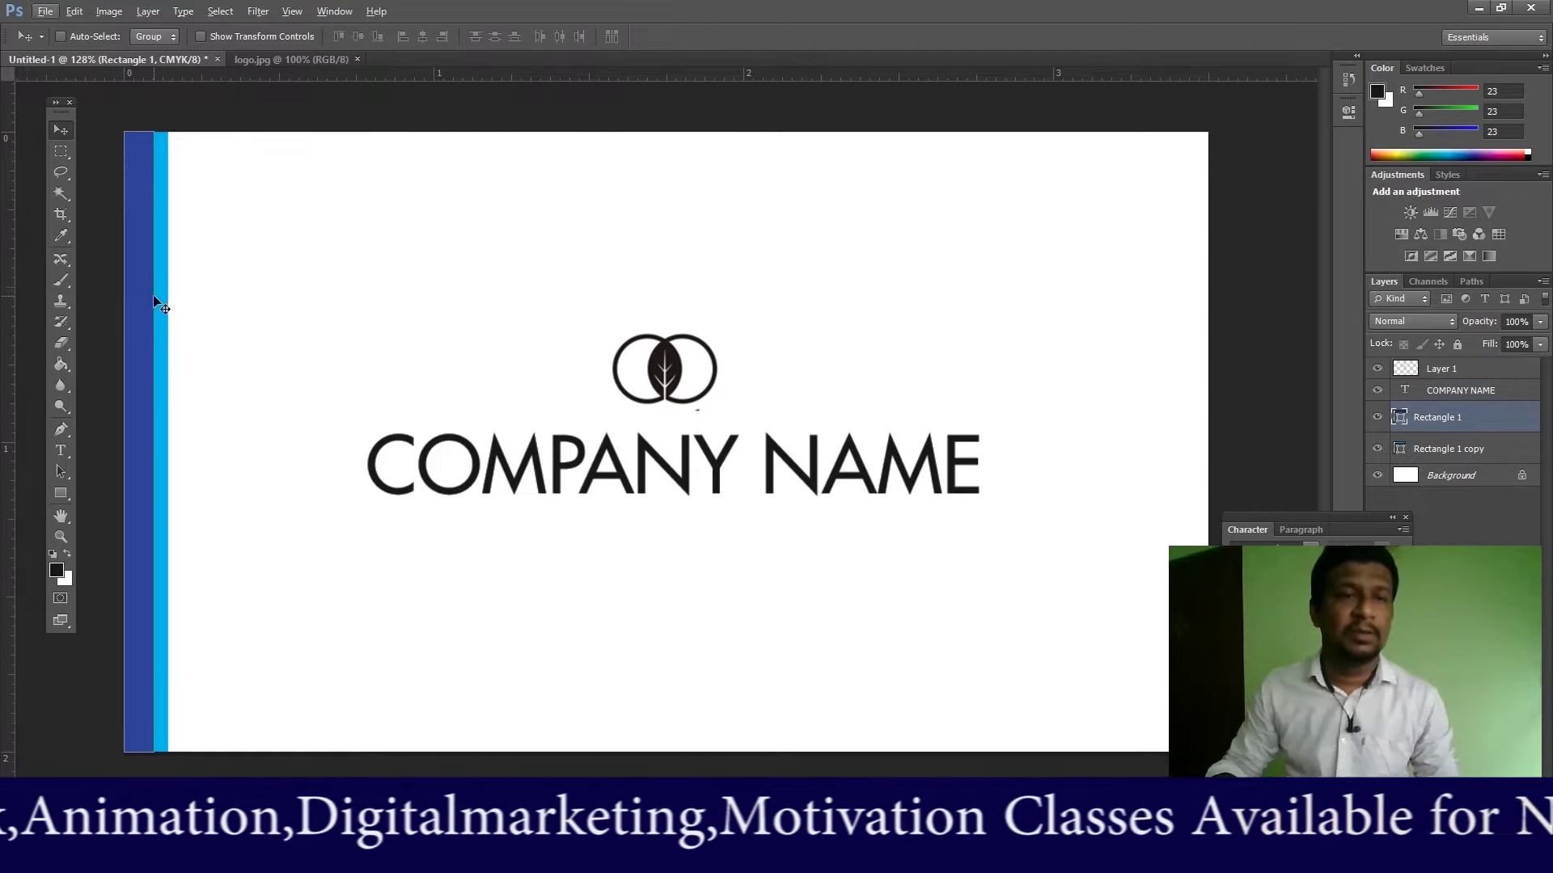
Step: Select both stripe layers and Alt-drag copies across to the card's right edge
key(alt)
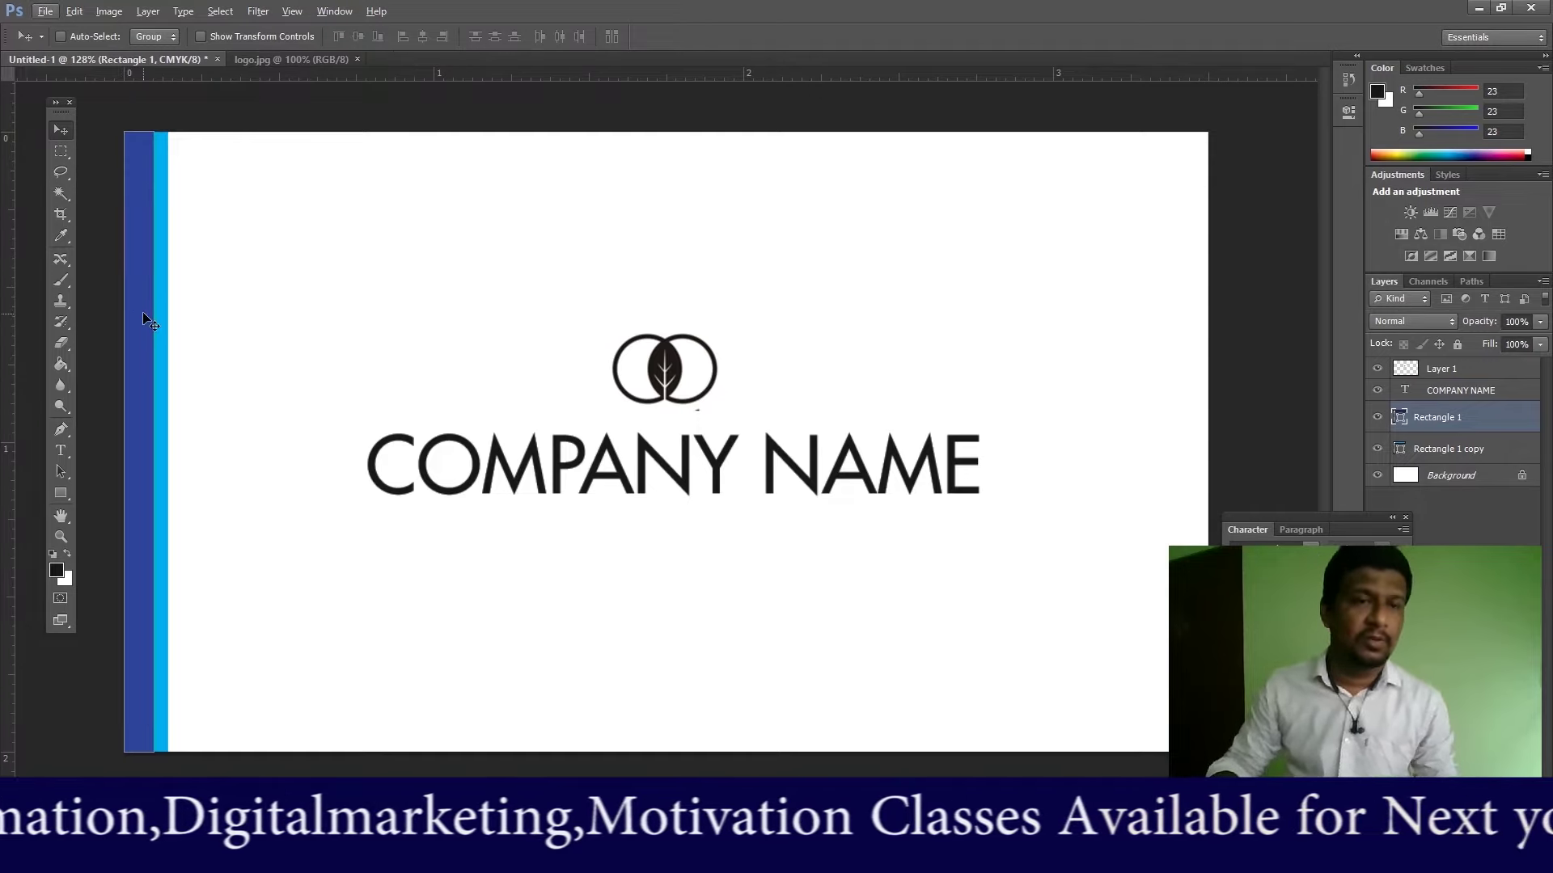
shift+click(1442, 453)
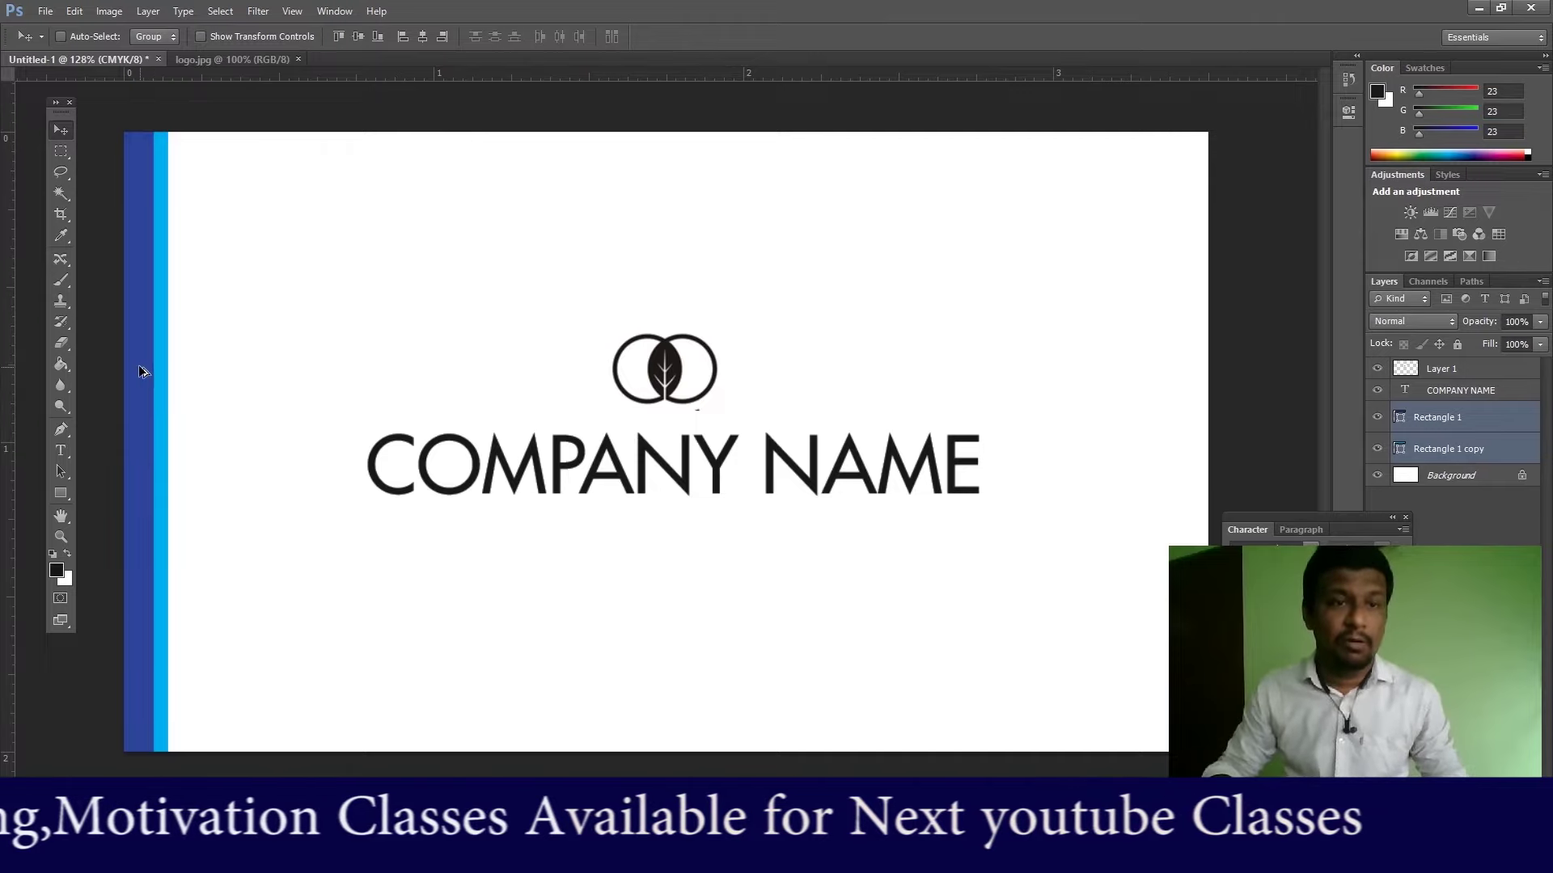
drag(140, 371, 1175, 371)
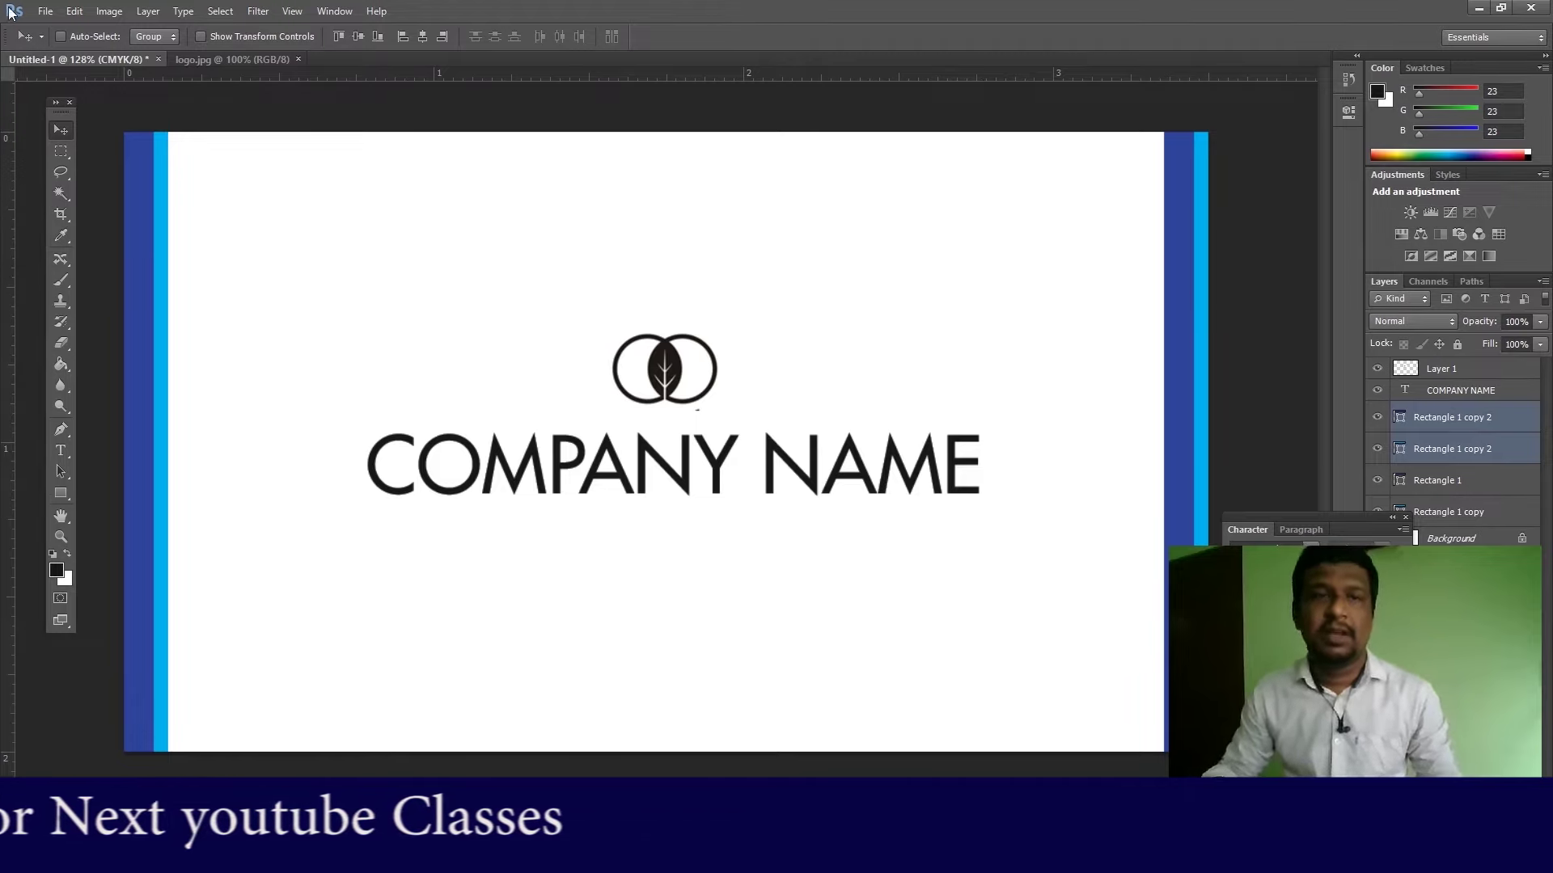
Step: Shorten the right-edge stripes from the top to 61.4% height, then view full-screen
click(68, 13)
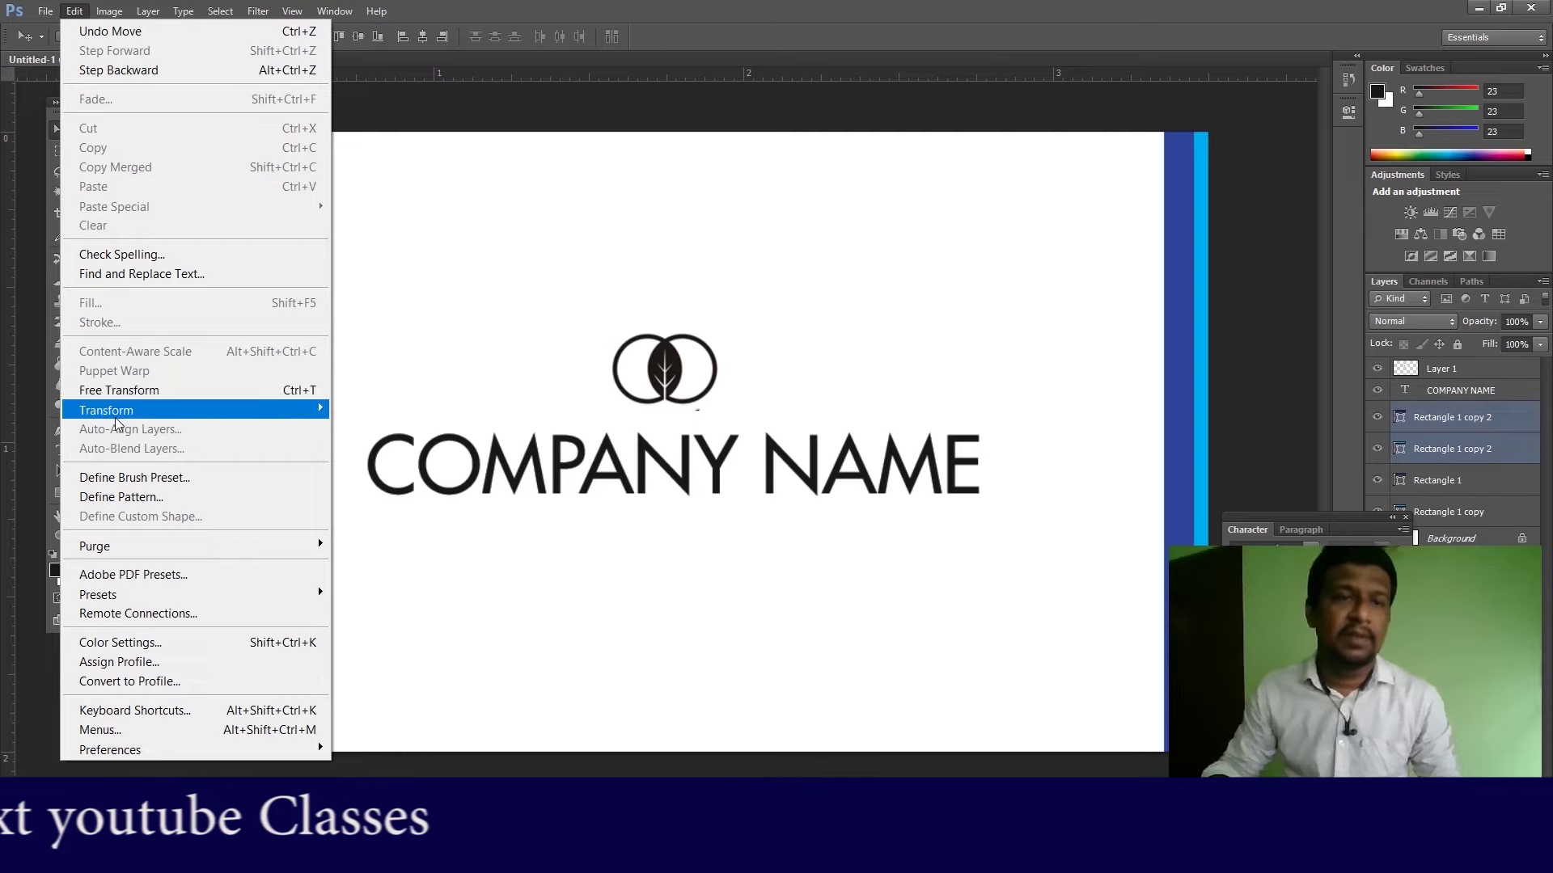
click(111, 390)
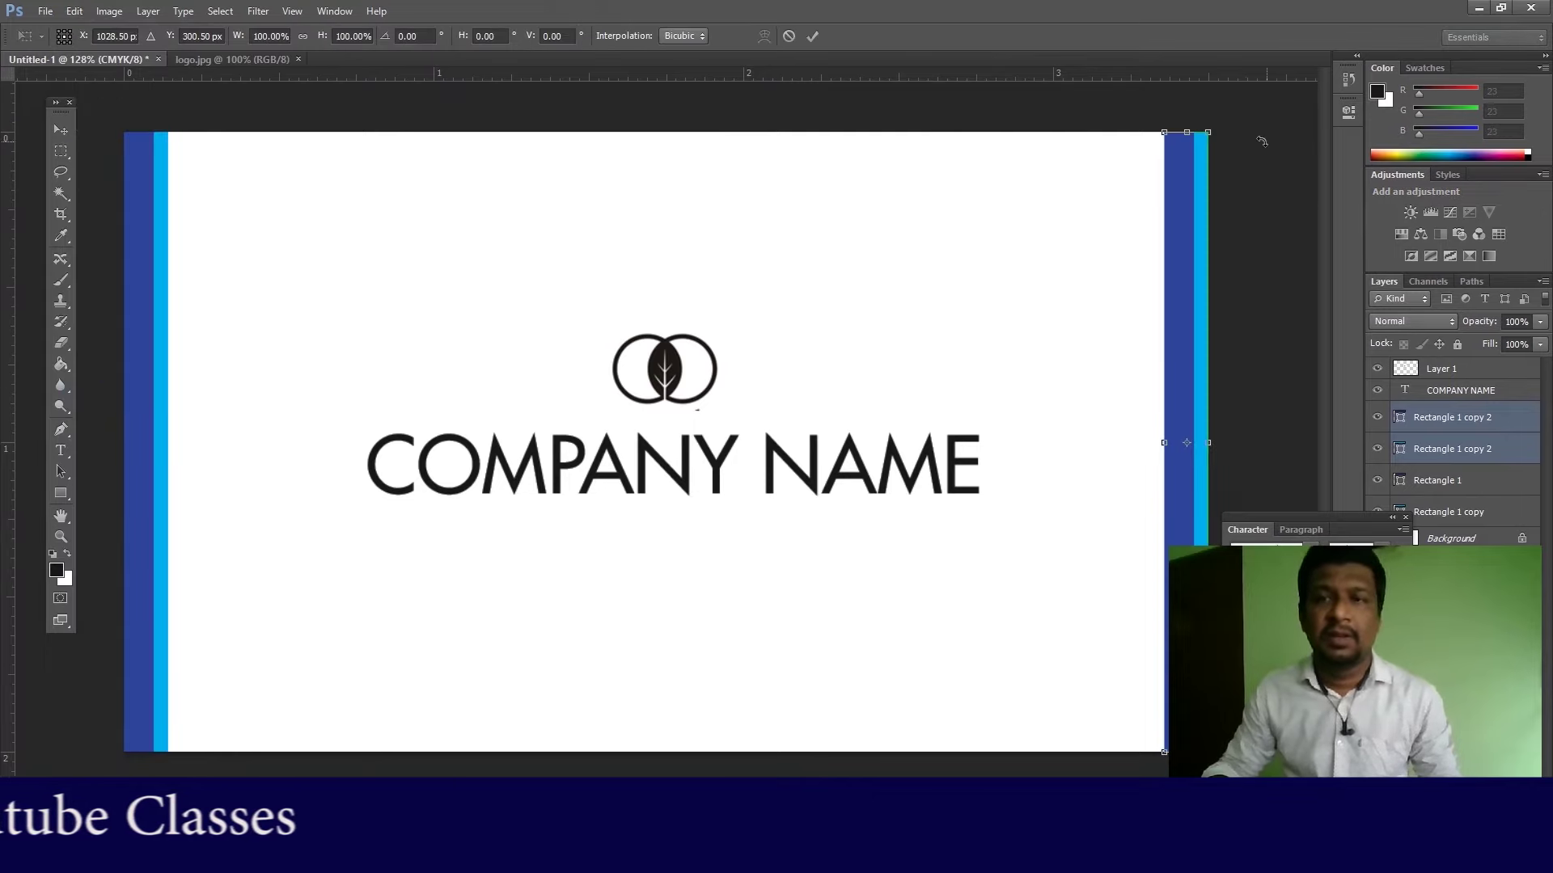
drag(1187, 132, 1179, 372)
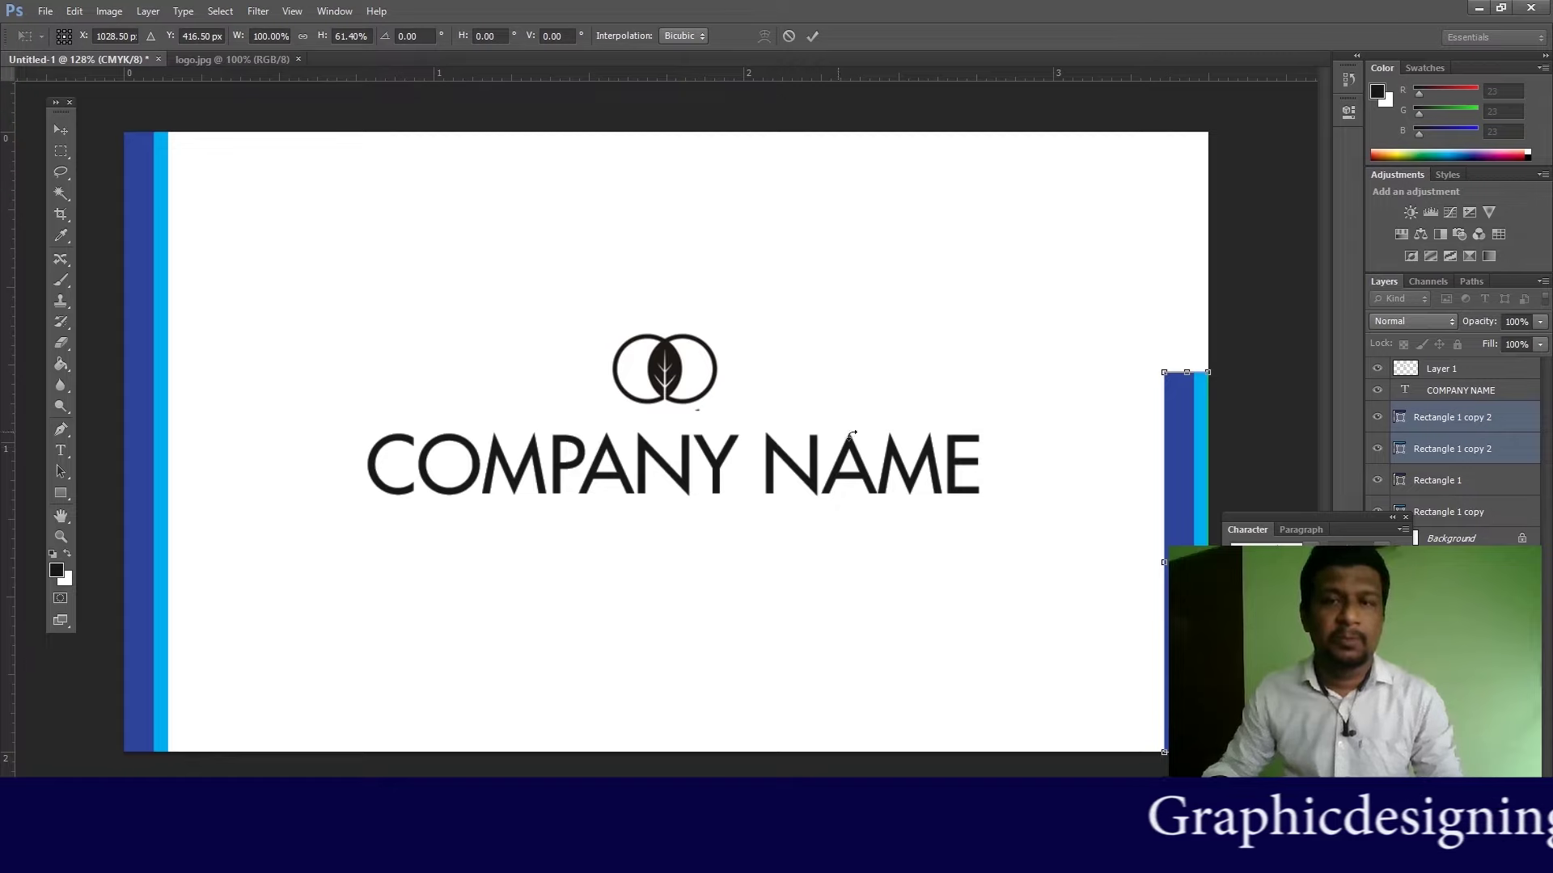
key(Return)
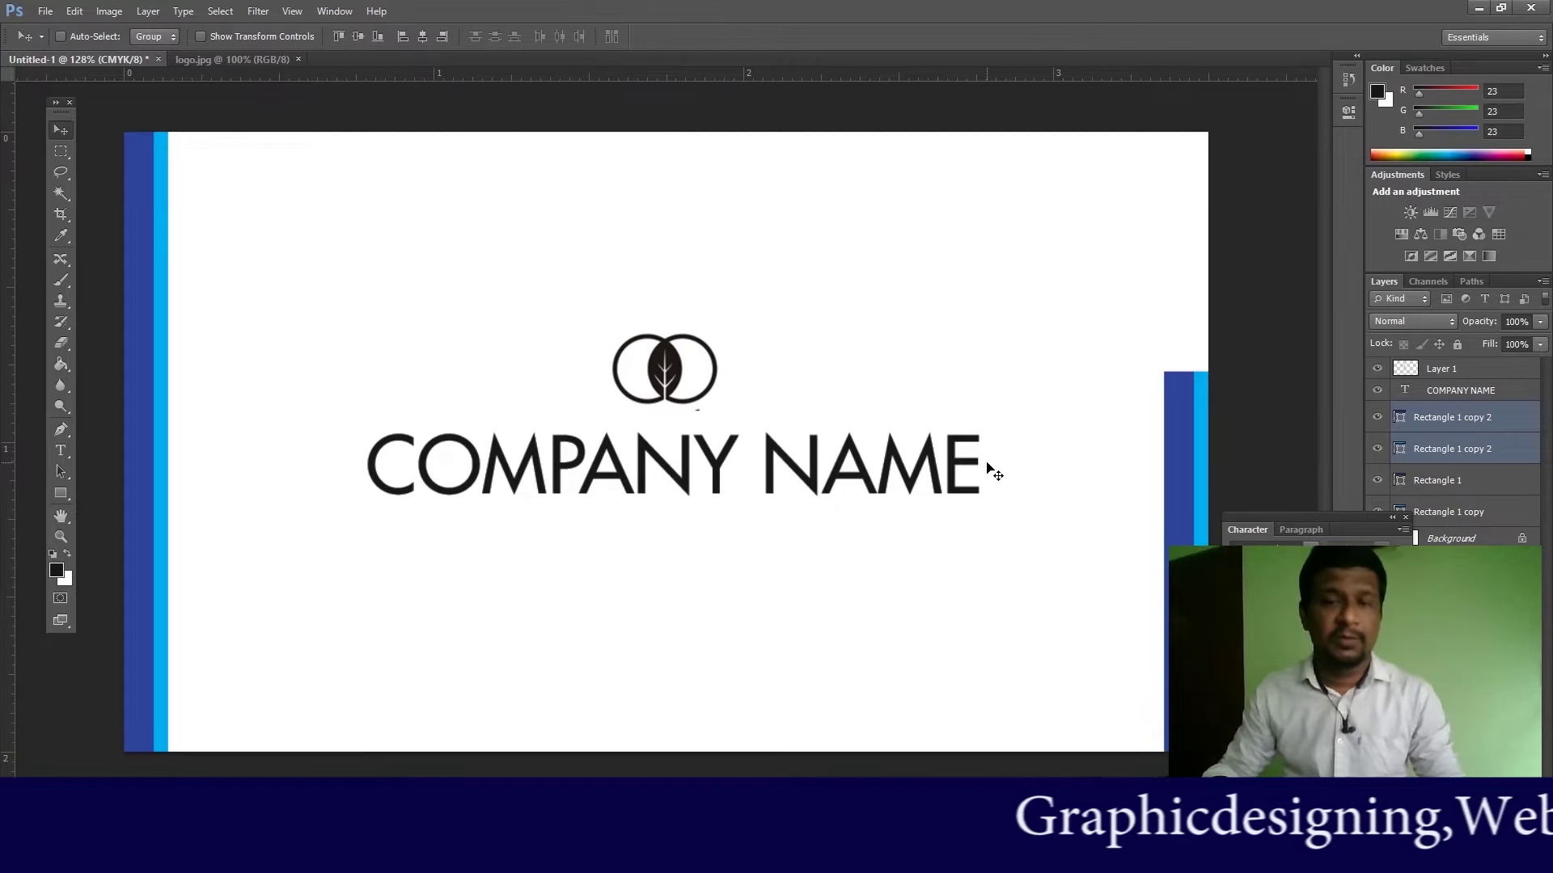
key(f)
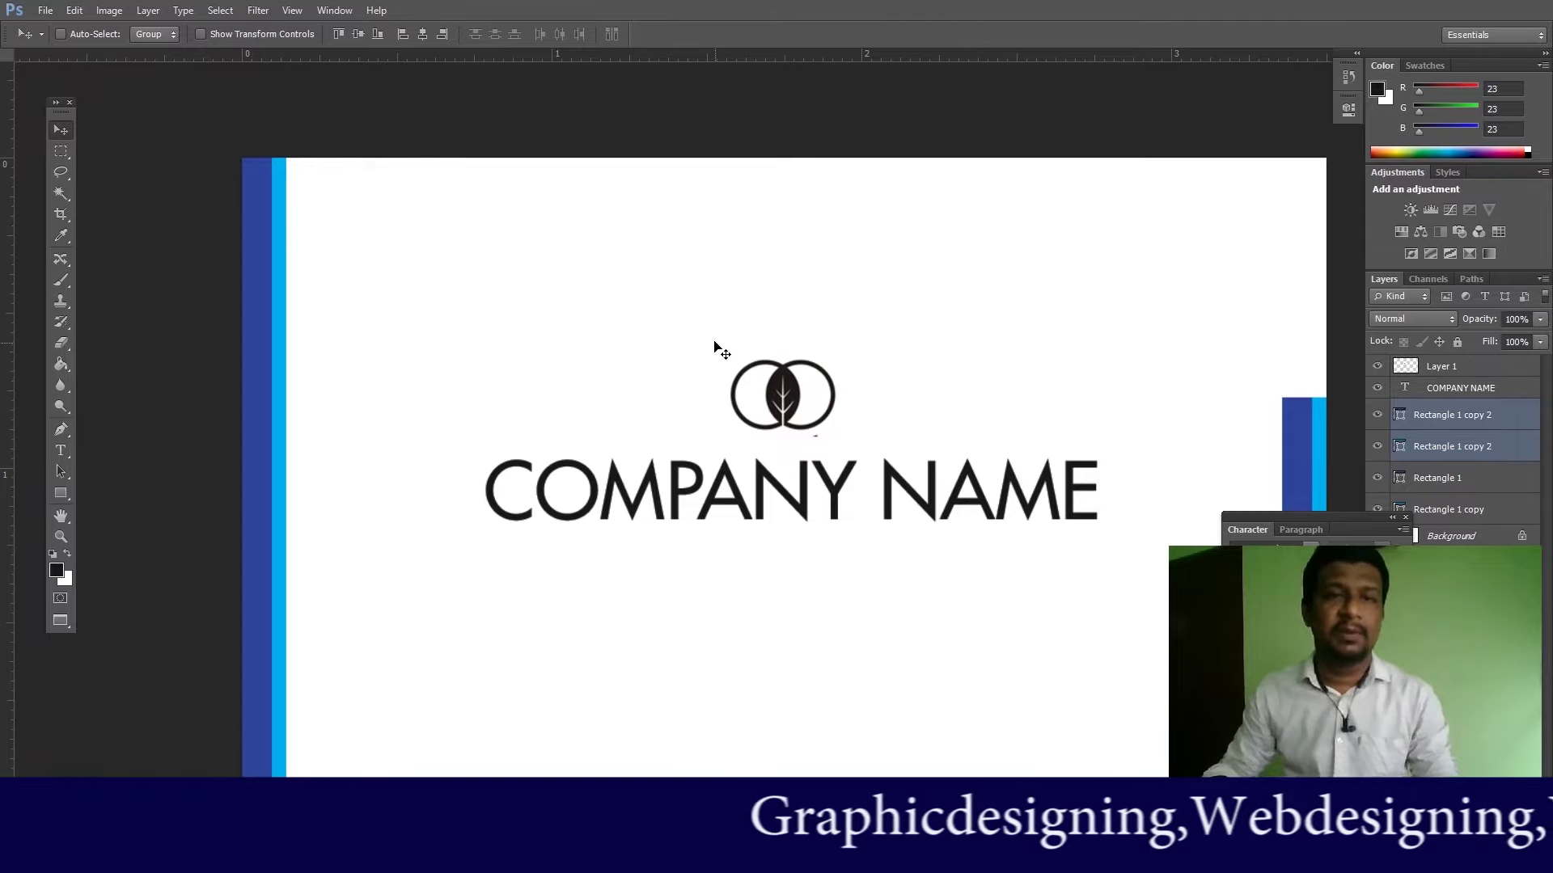
drag(983, 332, 843, 255)
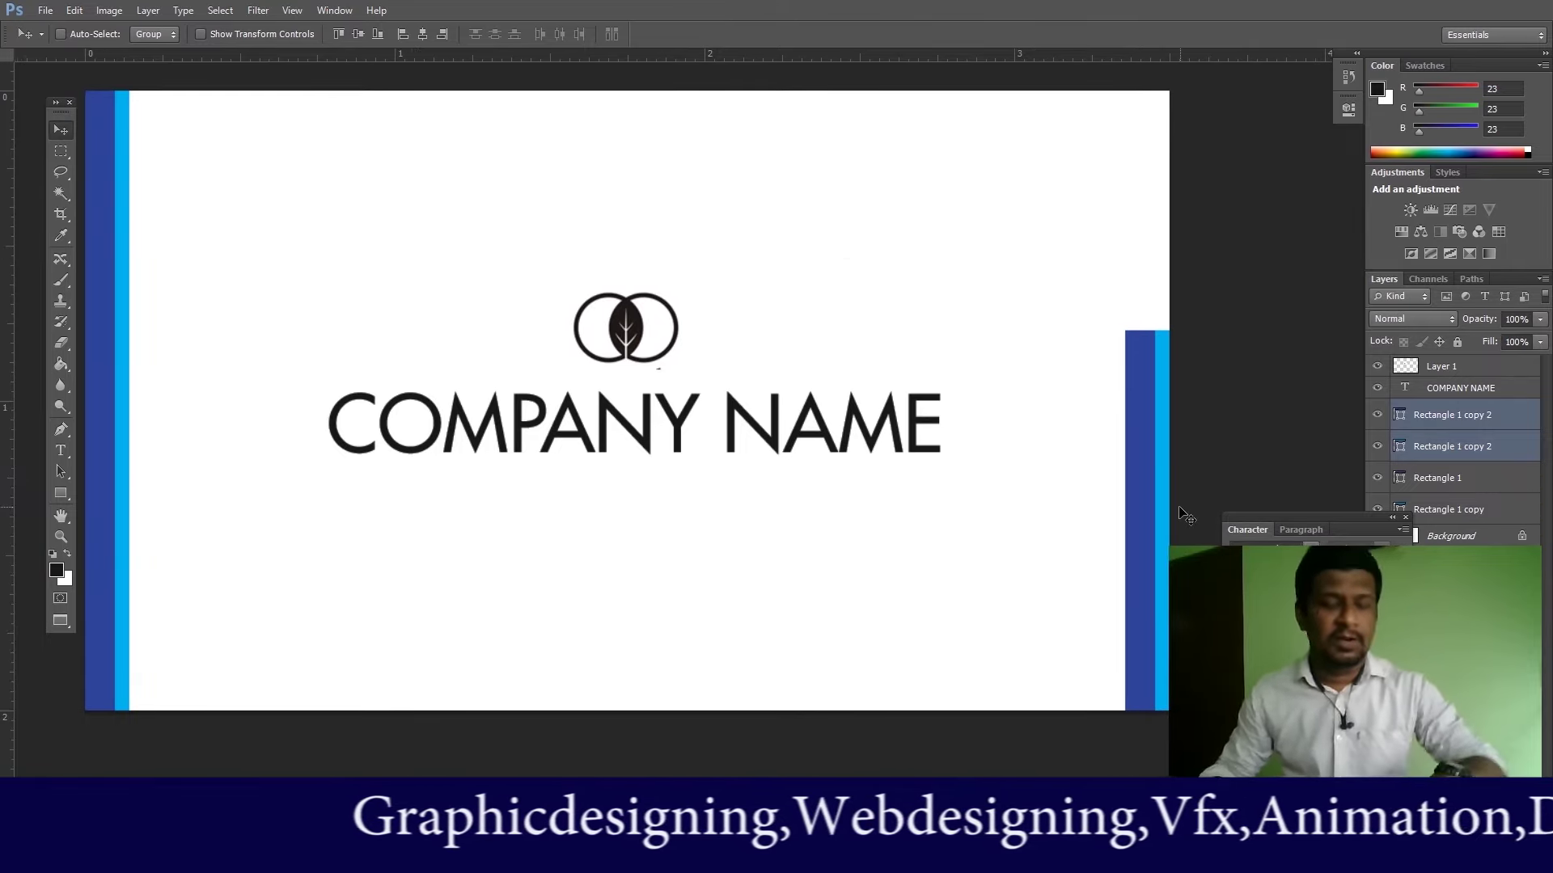
Step: Free Transform the right-edge bar pair into a short block, flipped so the light-blue strip faces inward
click(69, 11)
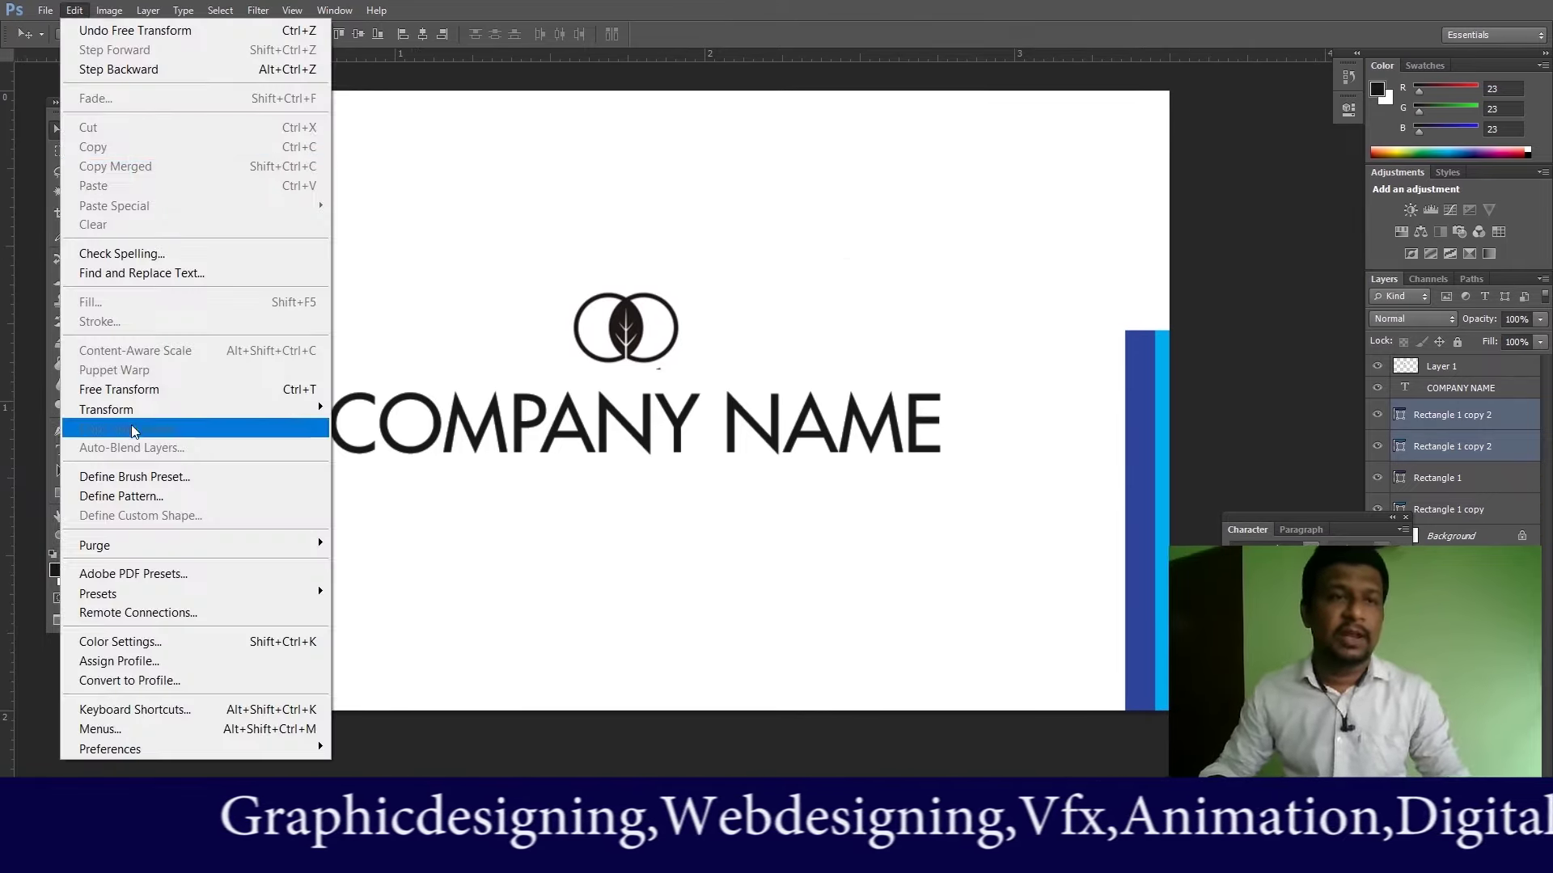
click(109, 389)
drag(1143, 713, 1158, 495)
drag(1122, 408, 1162, 377)
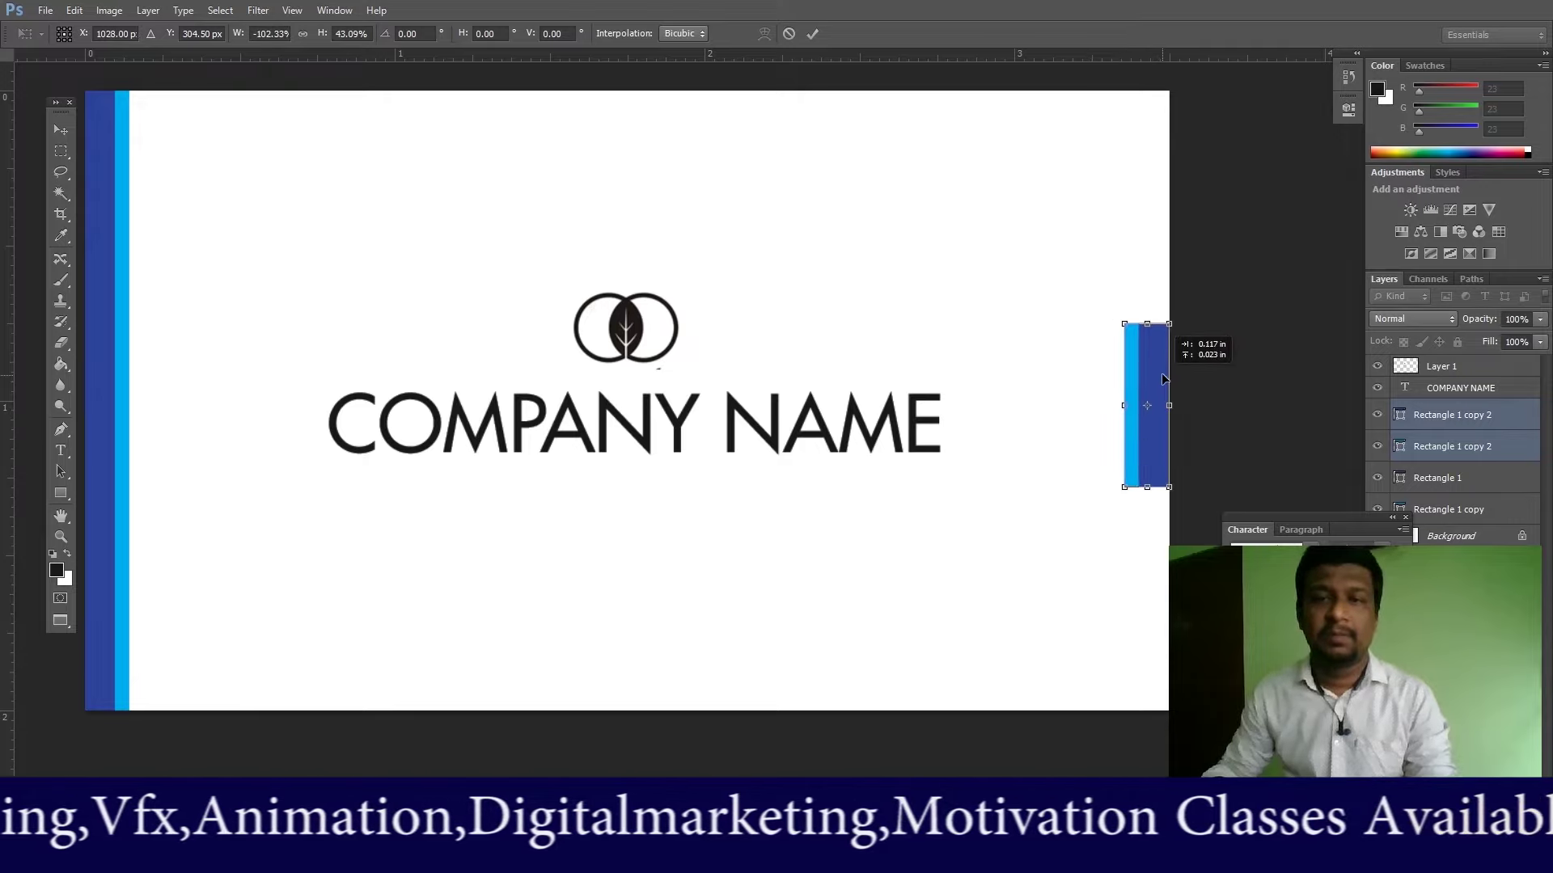
key(Return)
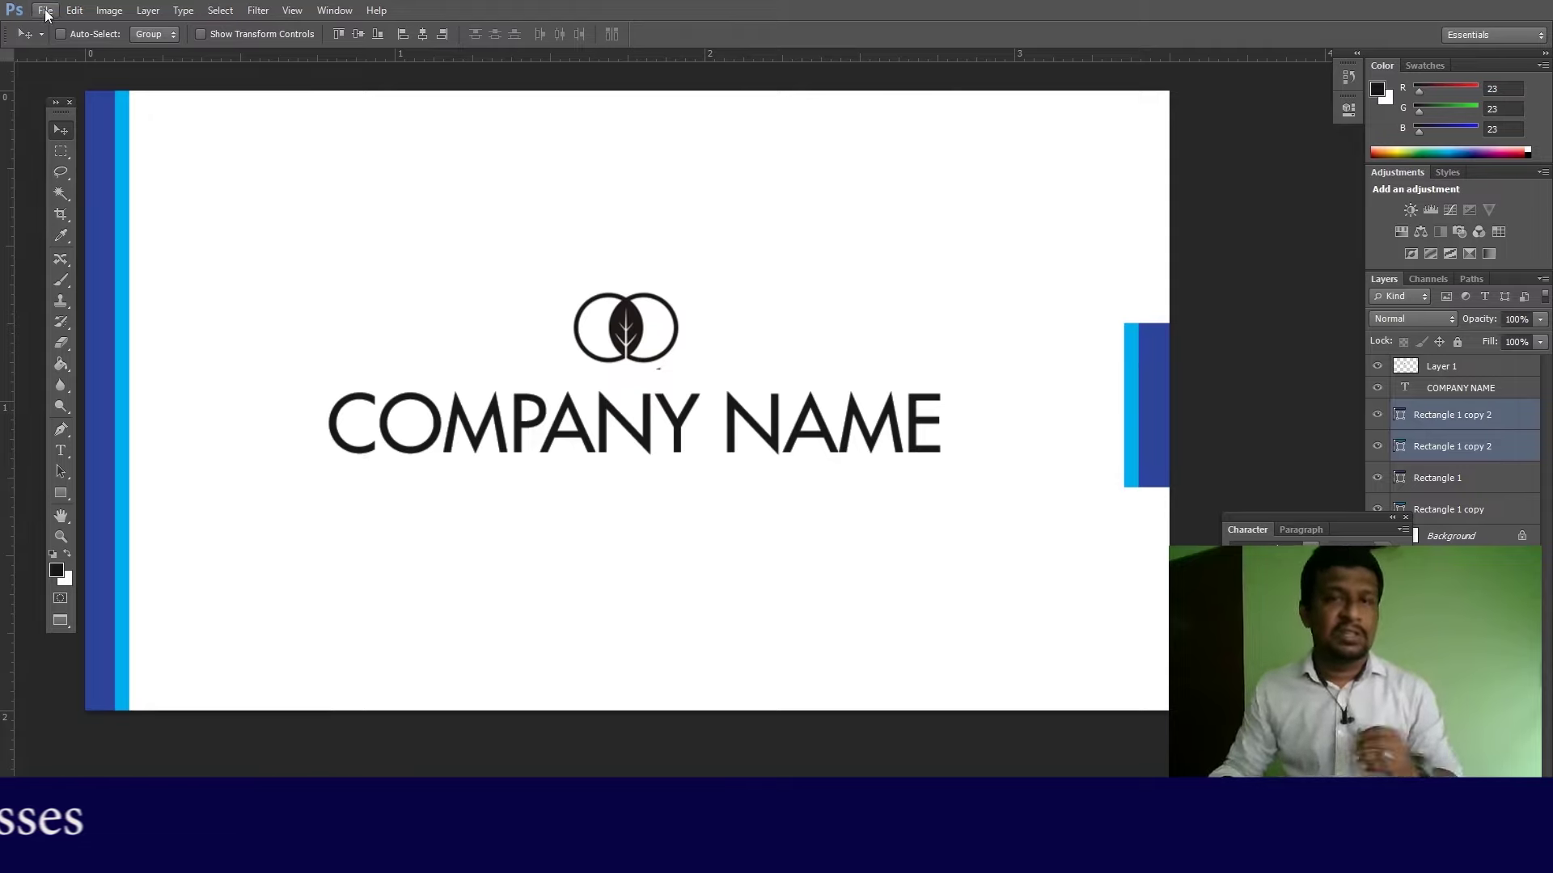
Step: Save the card to the Desktop as V1 in Photoshop format, accepting the format options
click(45, 10)
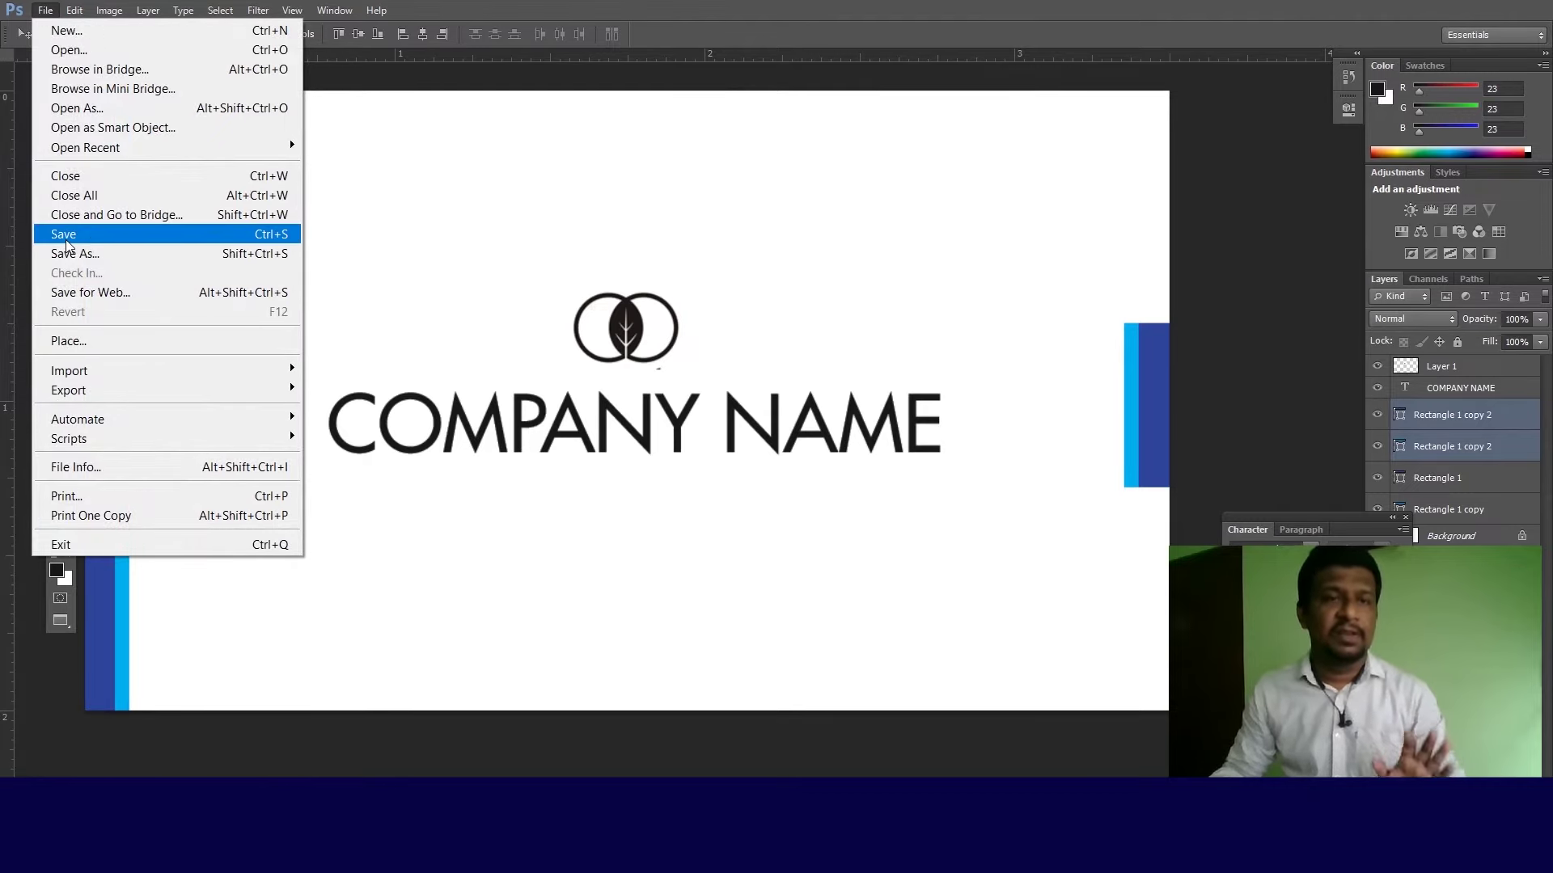
click(65, 243)
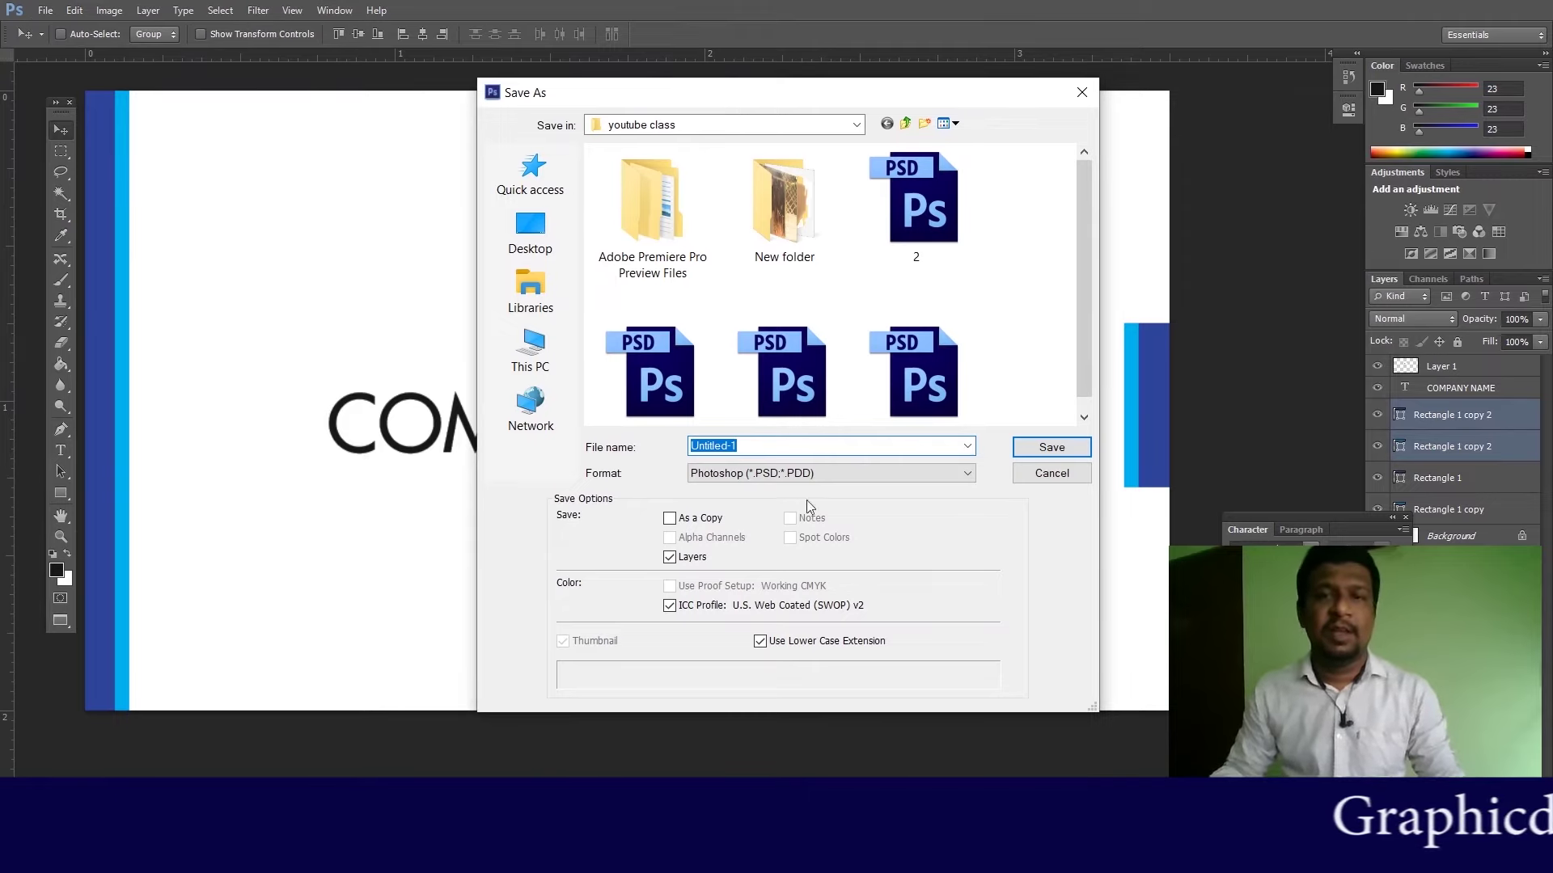
click(545, 230)
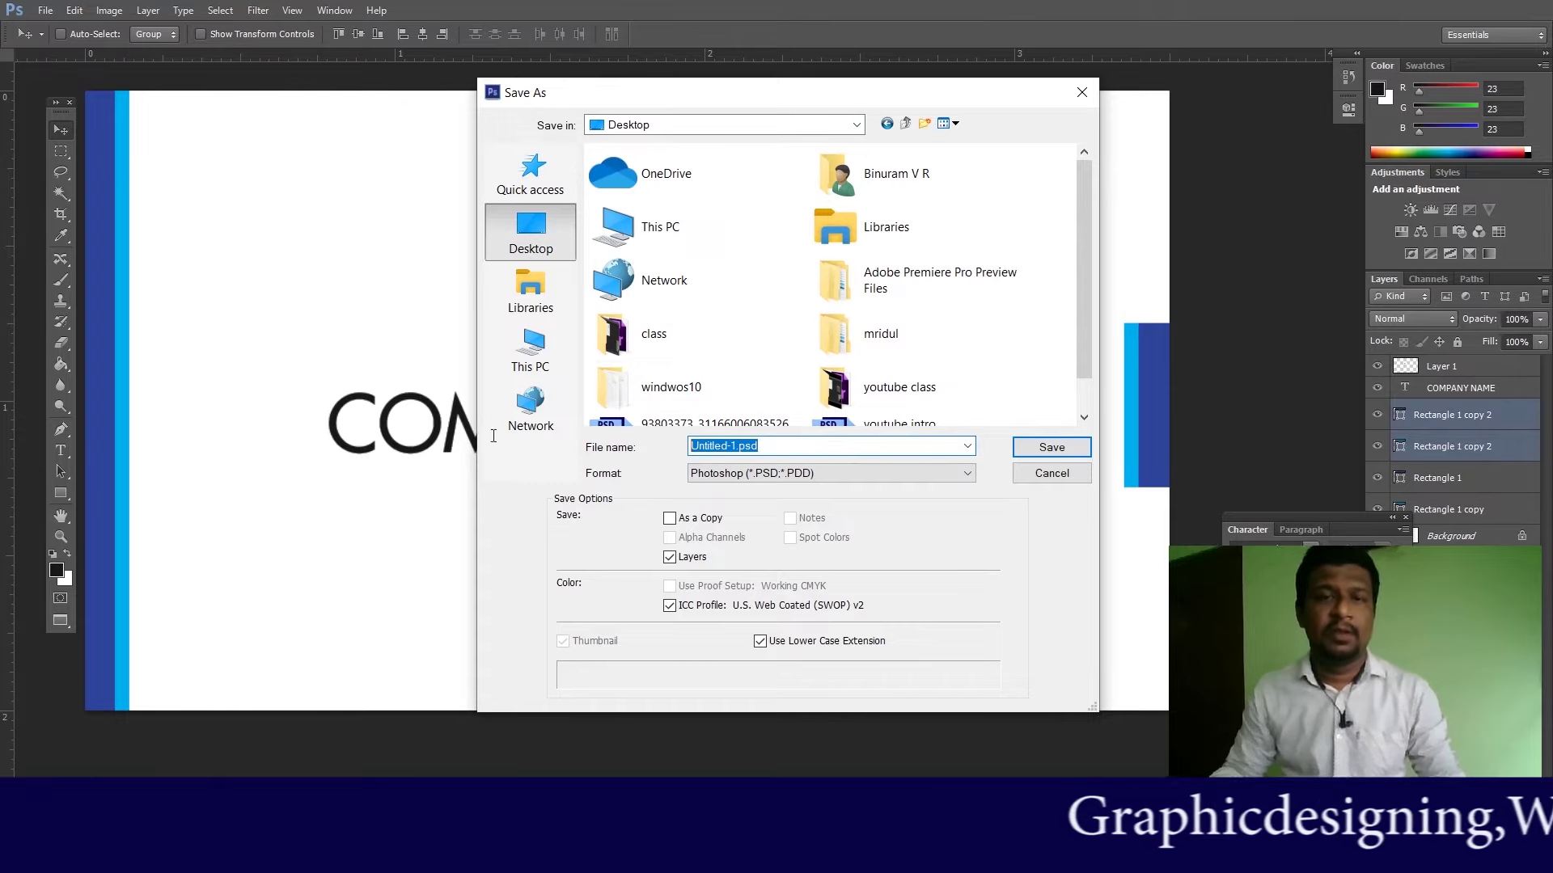
text(V1)
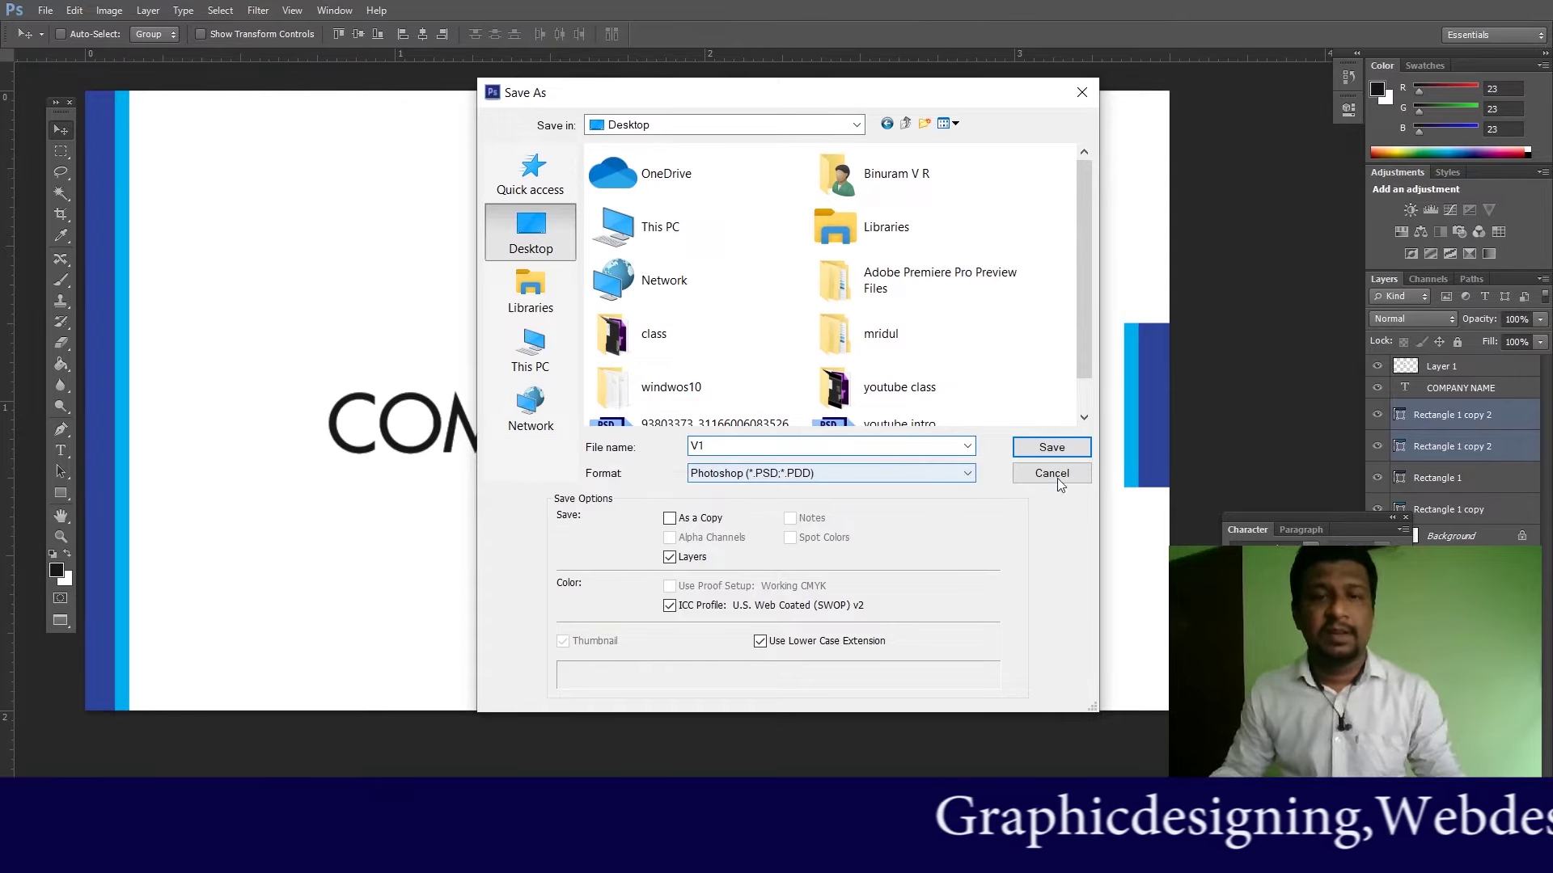
click(1067, 451)
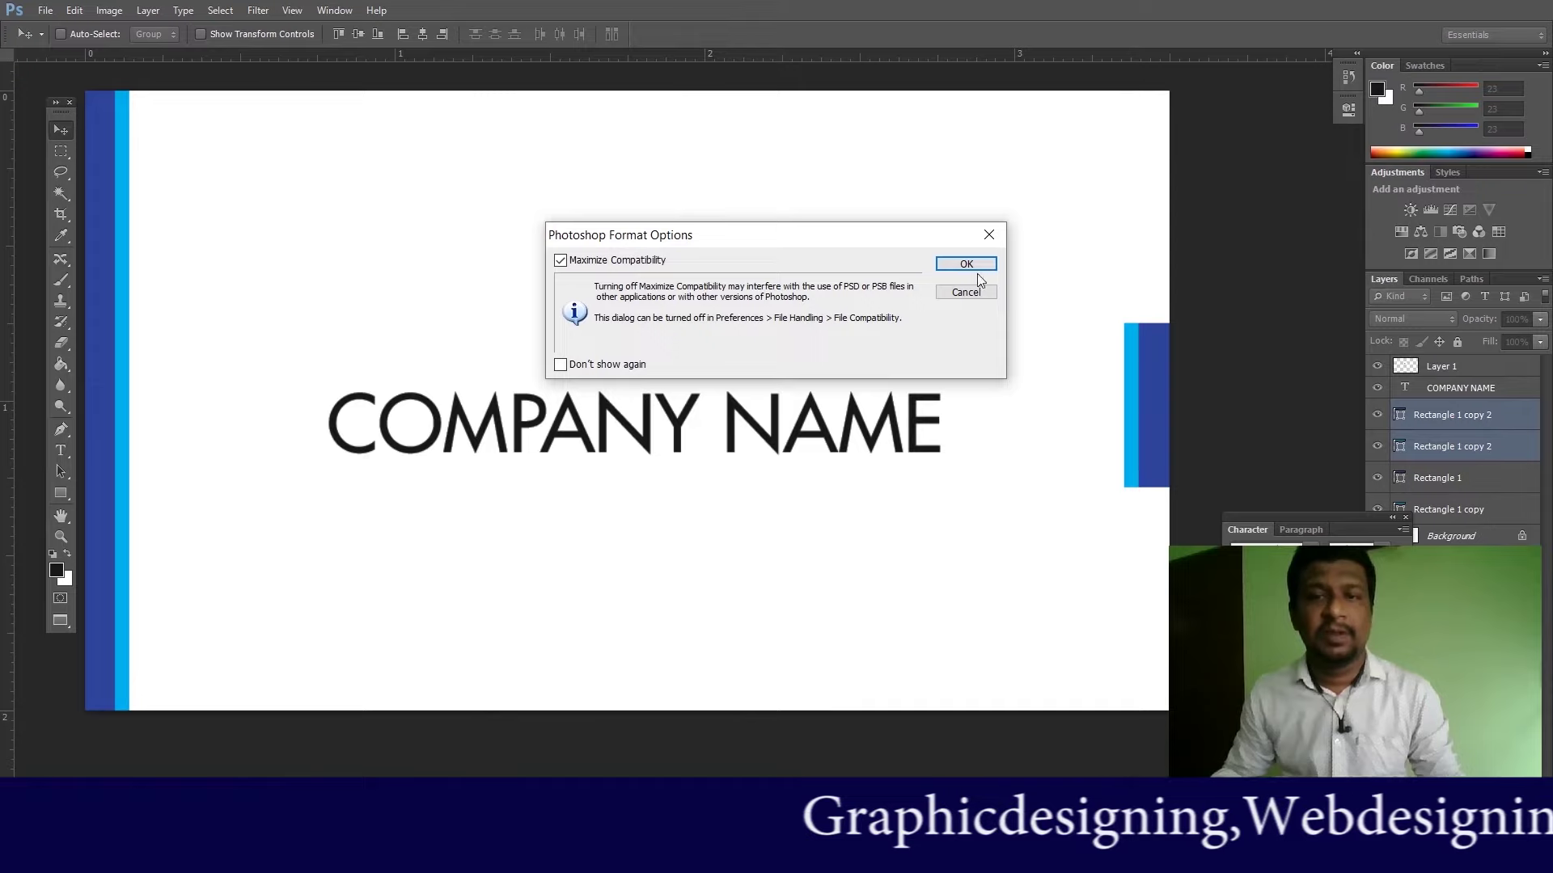
click(979, 266)
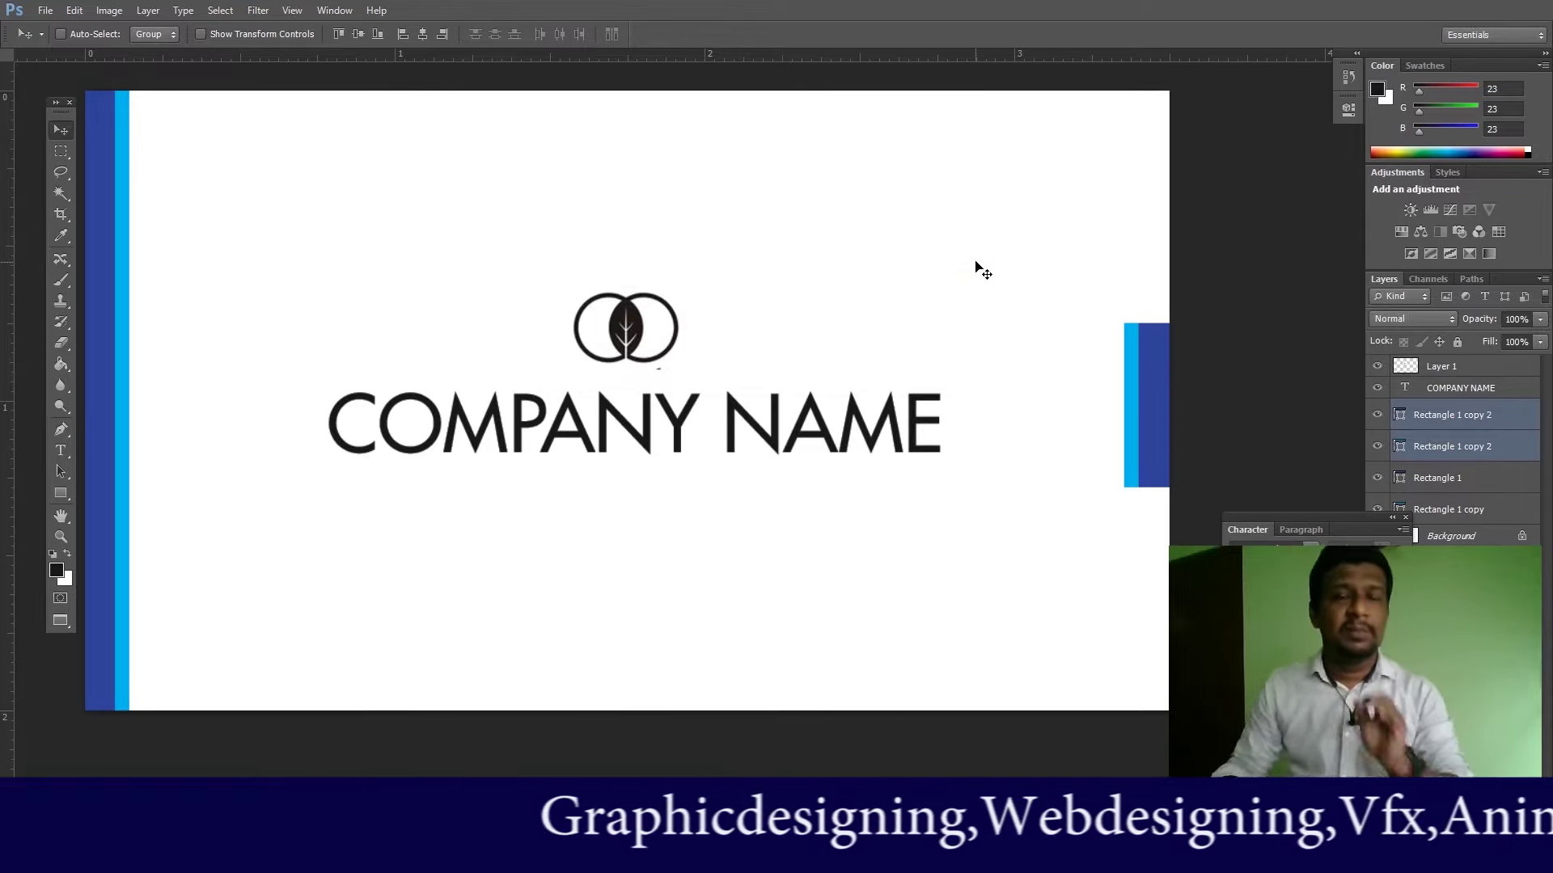
Step: Use Save As to store a second copy named V2 in Photoshop format
click(46, 13)
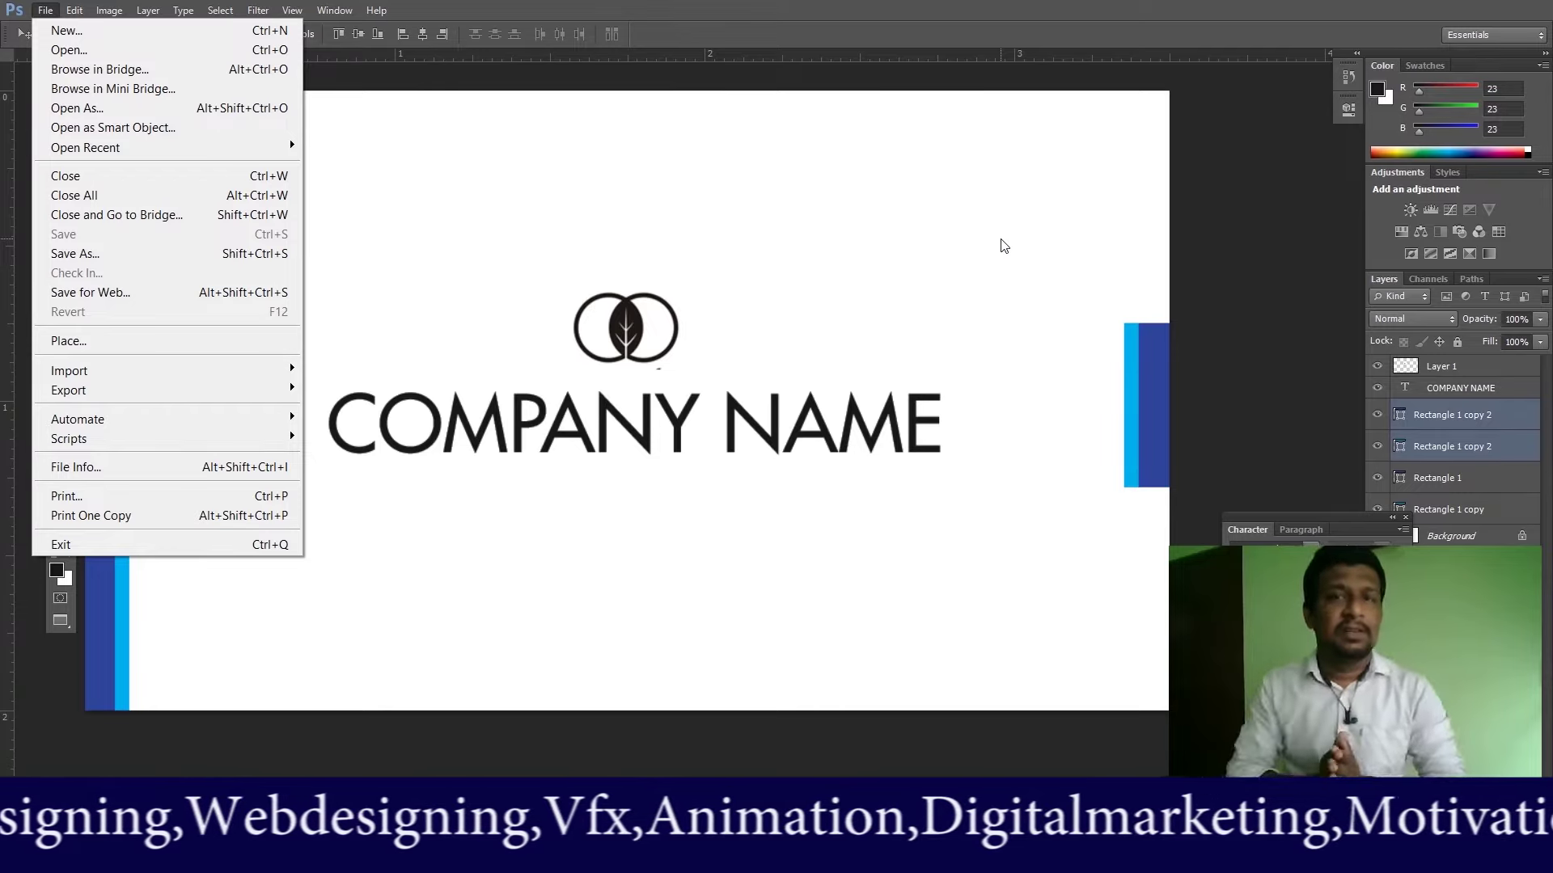
click(69, 257)
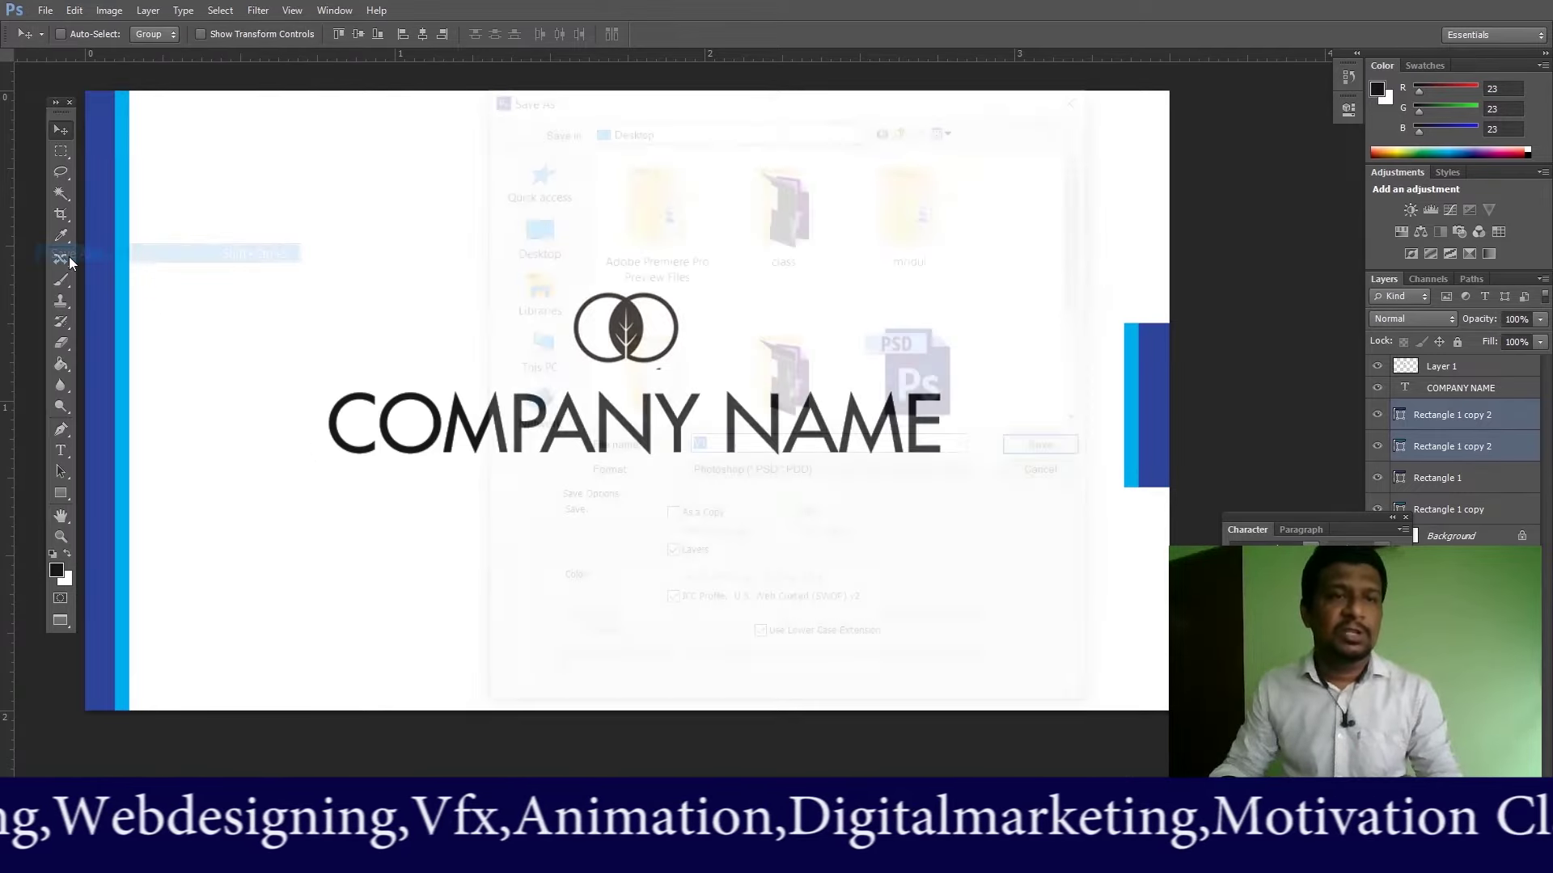
text(V2)
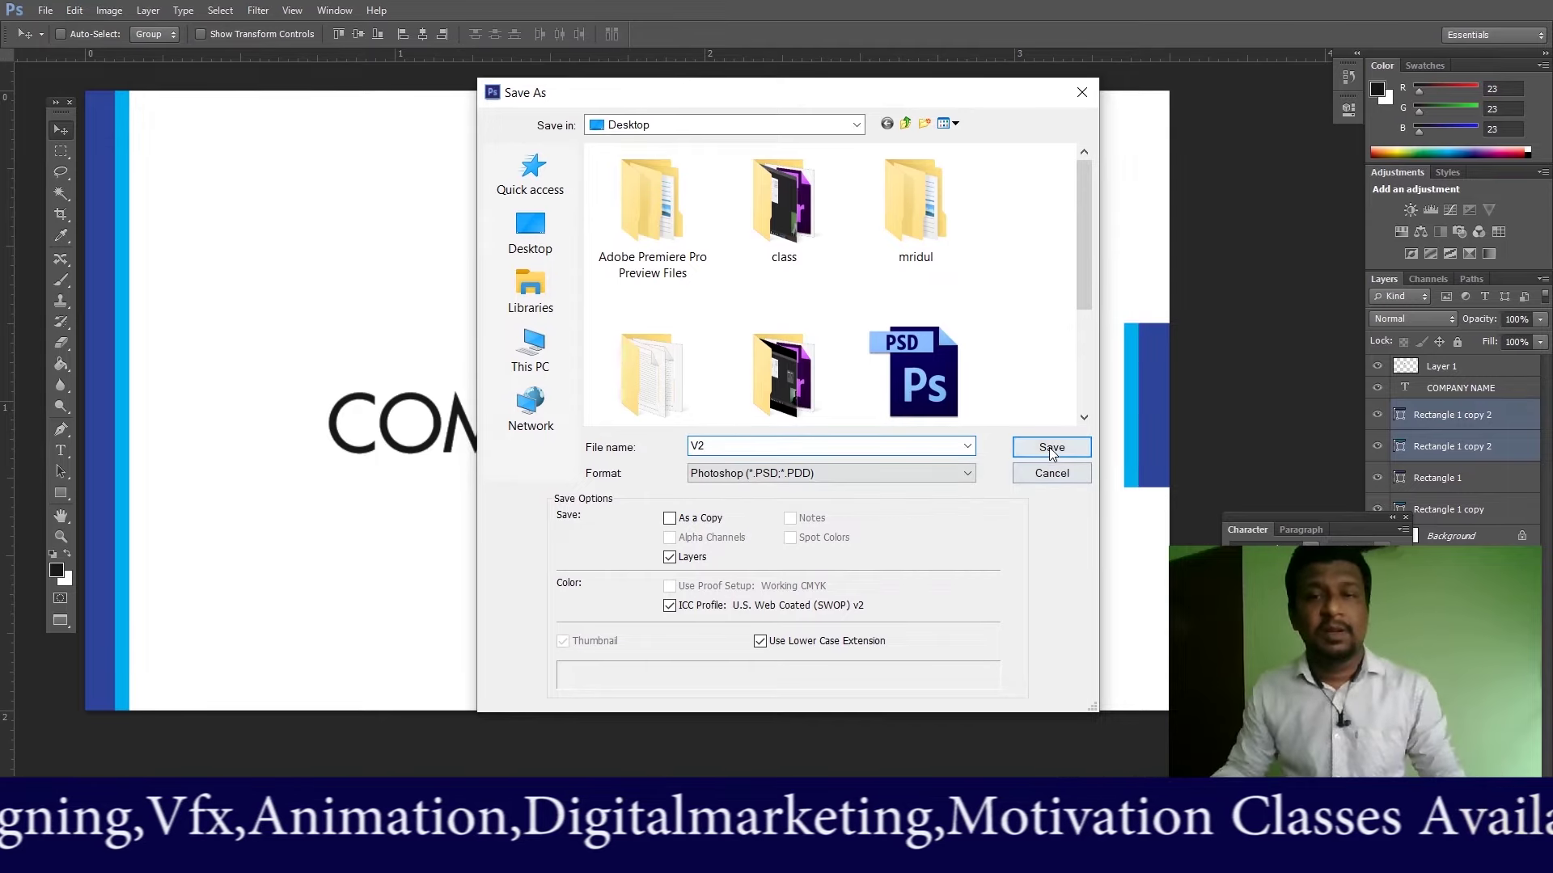
click(1052, 449)
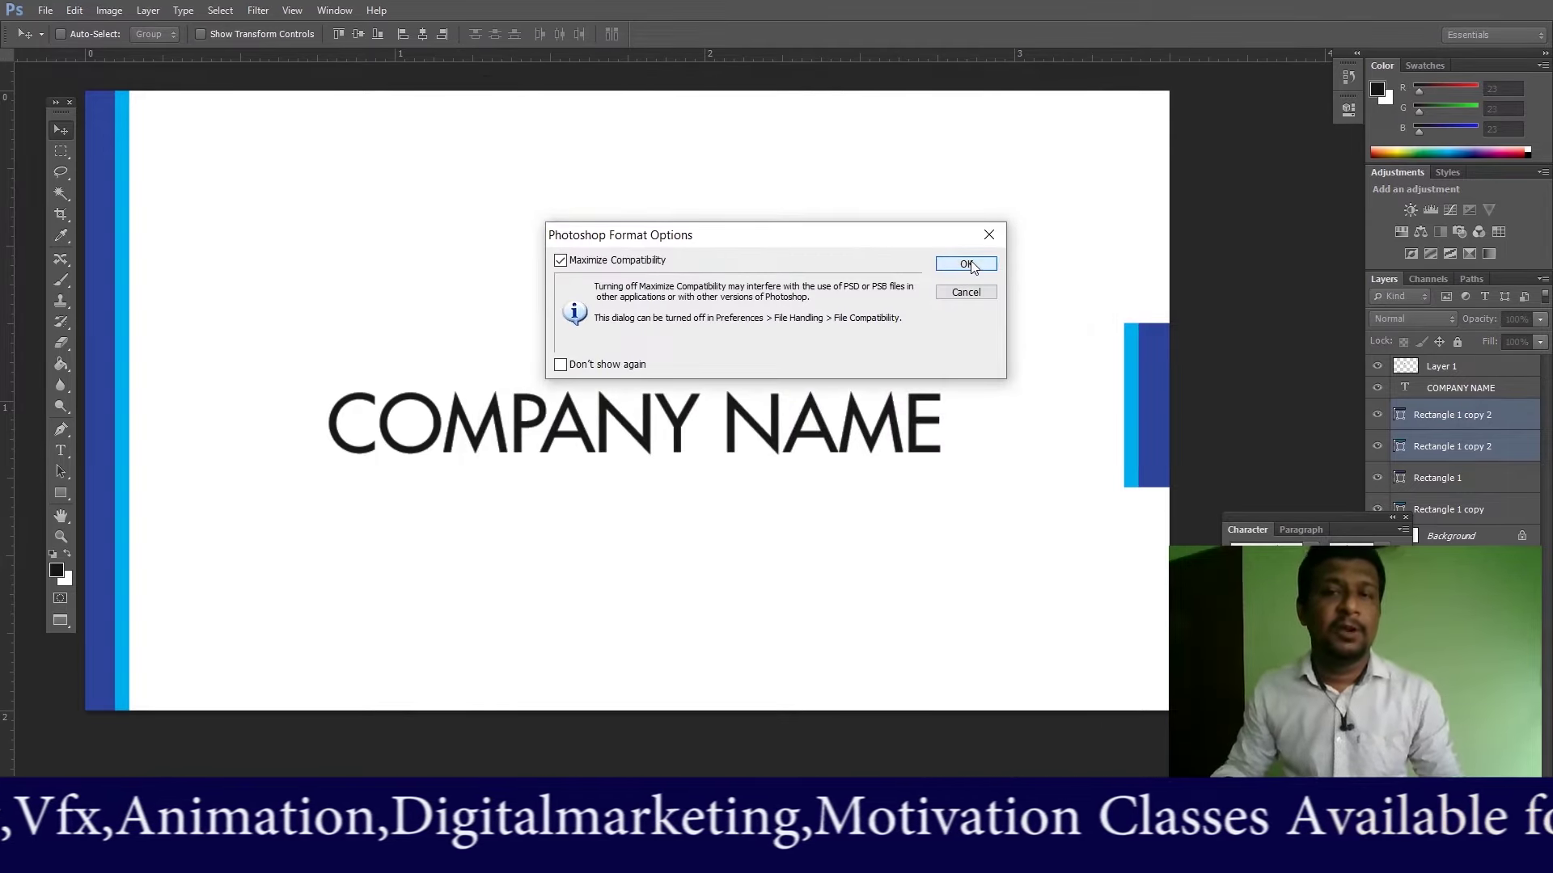
click(968, 264)
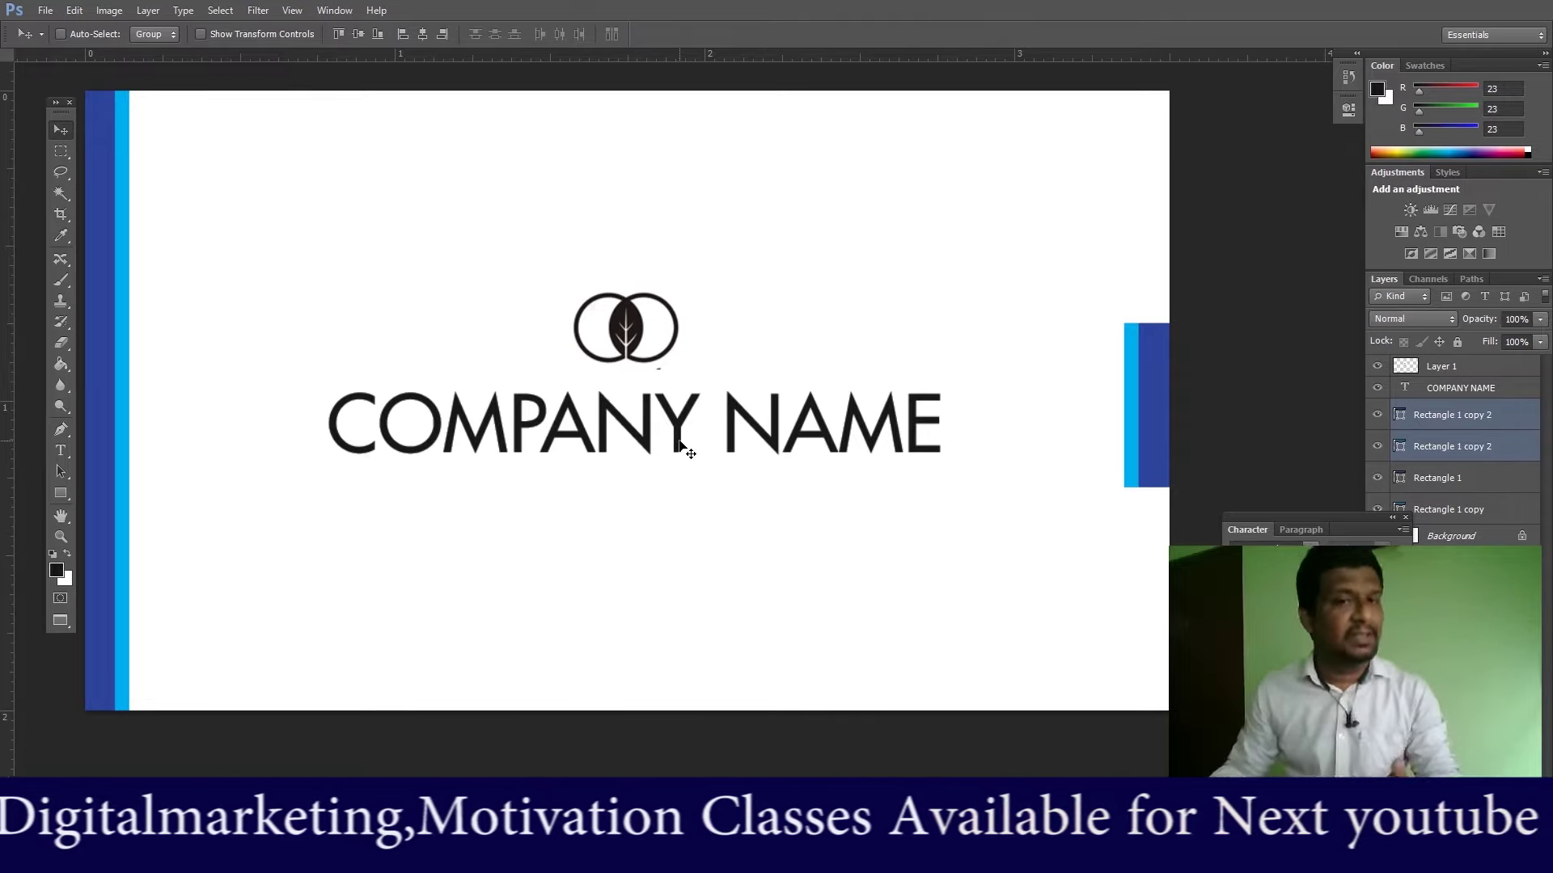
Step: Delete the COMPANY NAME text and move the logo (Layer 1) up and to the right
right_click(681, 447)
click(734, 450)
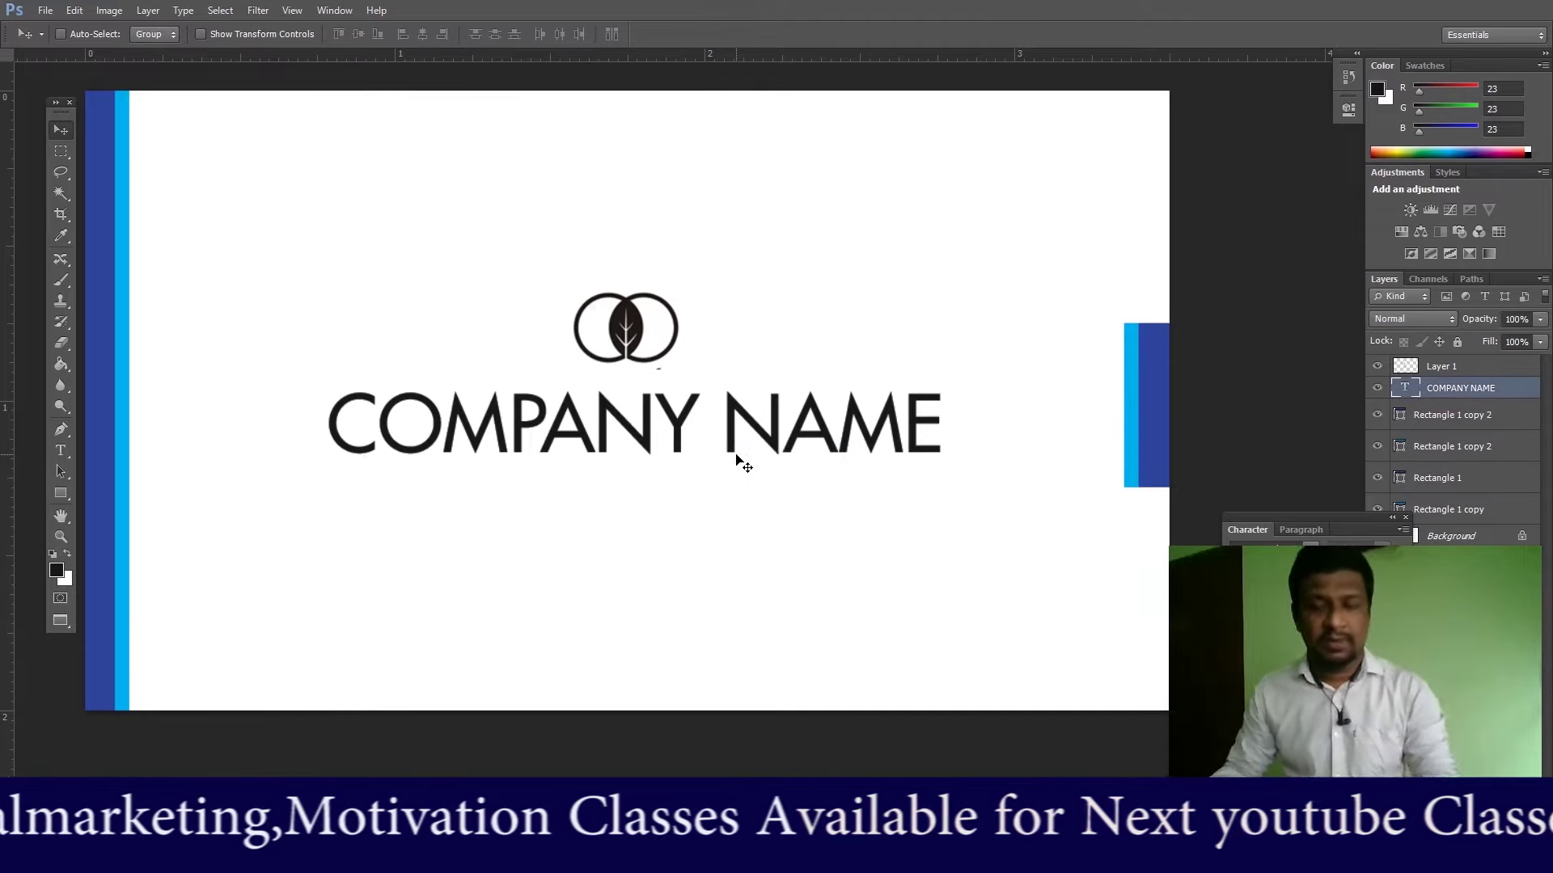
key(Delete)
right_click(627, 339)
click(659, 350)
drag(626, 339, 912, 307)
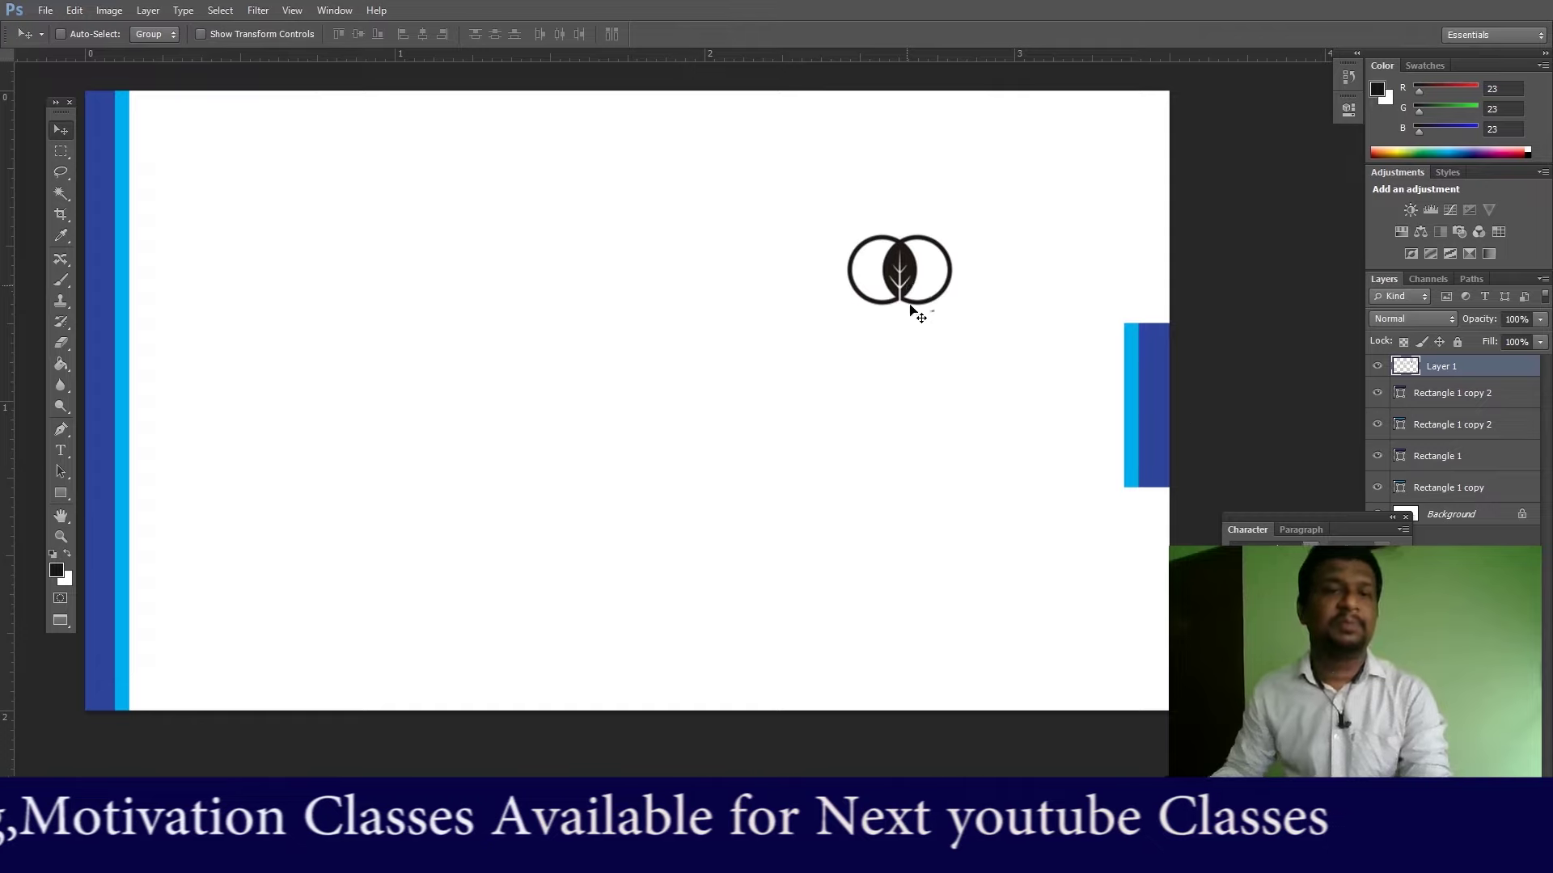
Step: Delete the navy and light-blue bars on the right edge
right_click(1157, 400)
click(1171, 412)
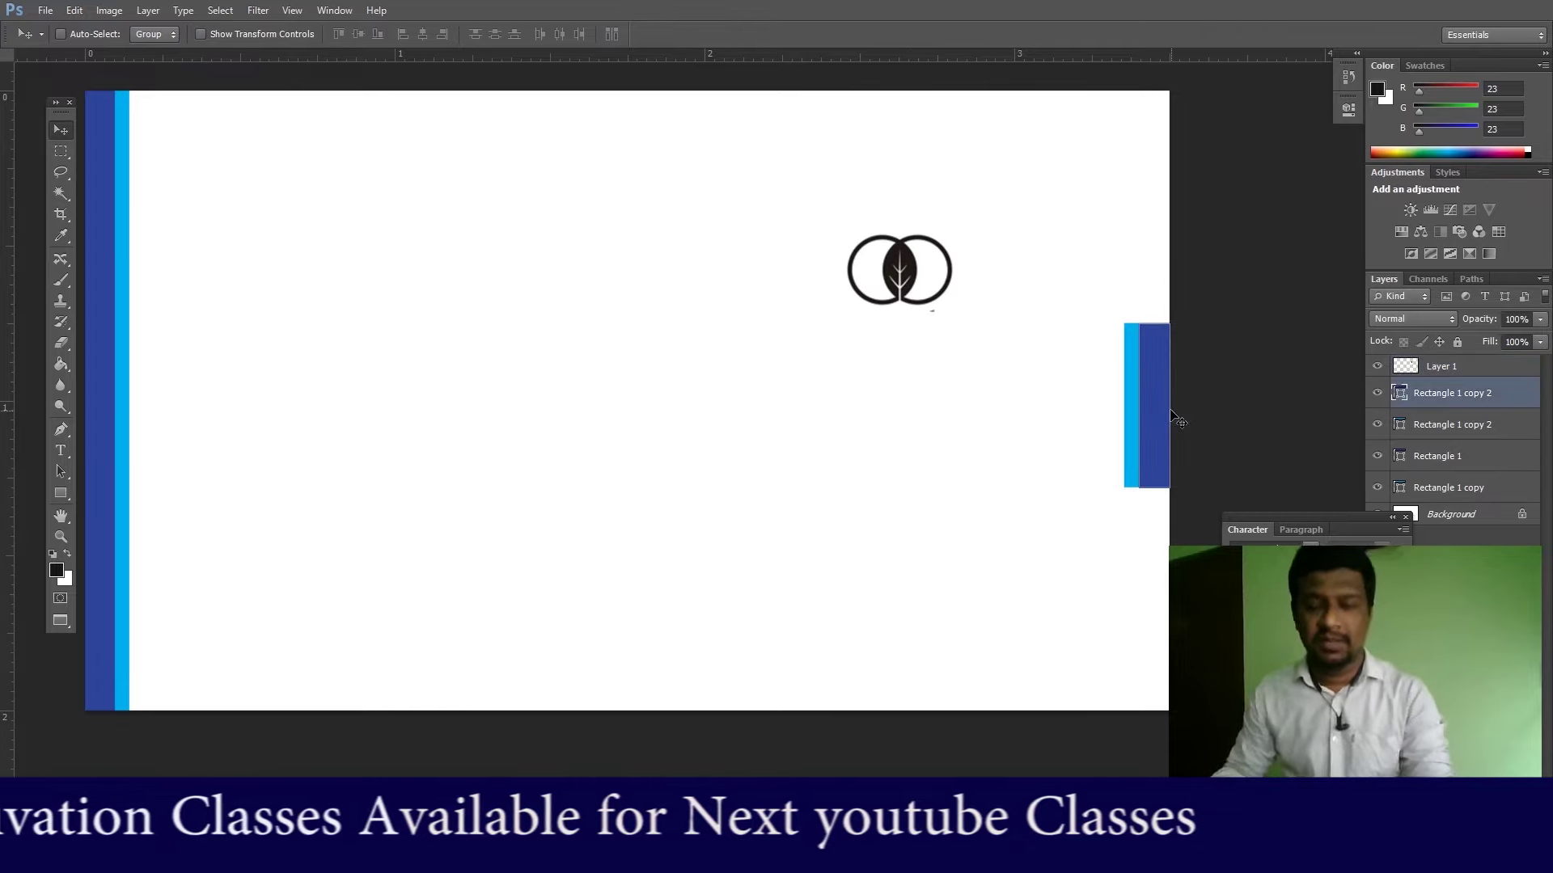
key(Delete)
right_click(1128, 435)
click(1157, 443)
key(Delete)
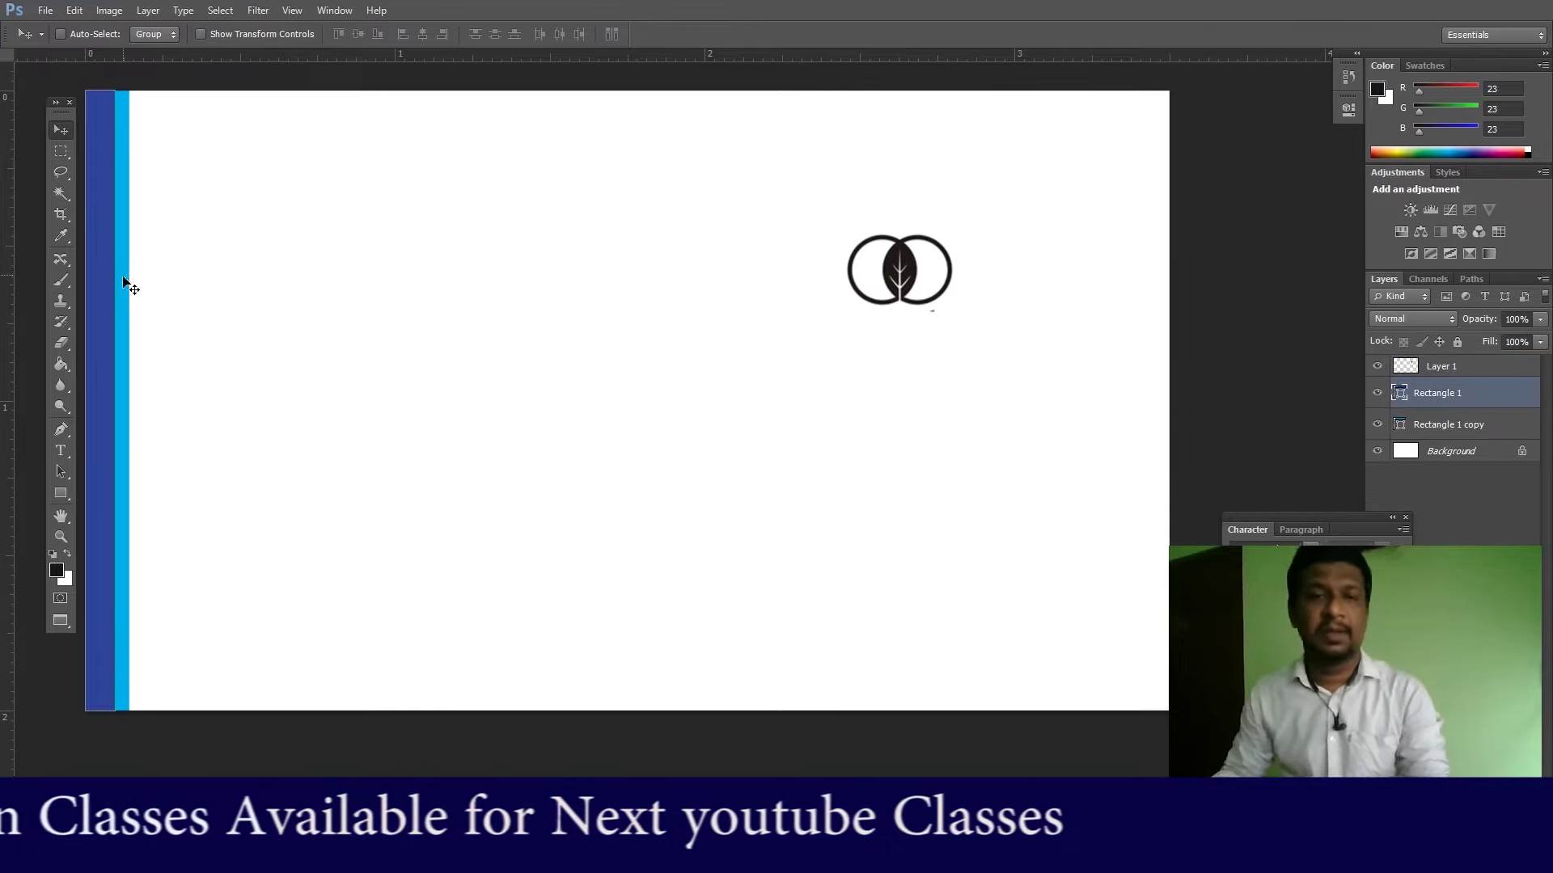
Step: Delete the left light-blue bar and the left navy bar, Rectangle 1
right_click(127, 327)
click(169, 335)
key(Delete)
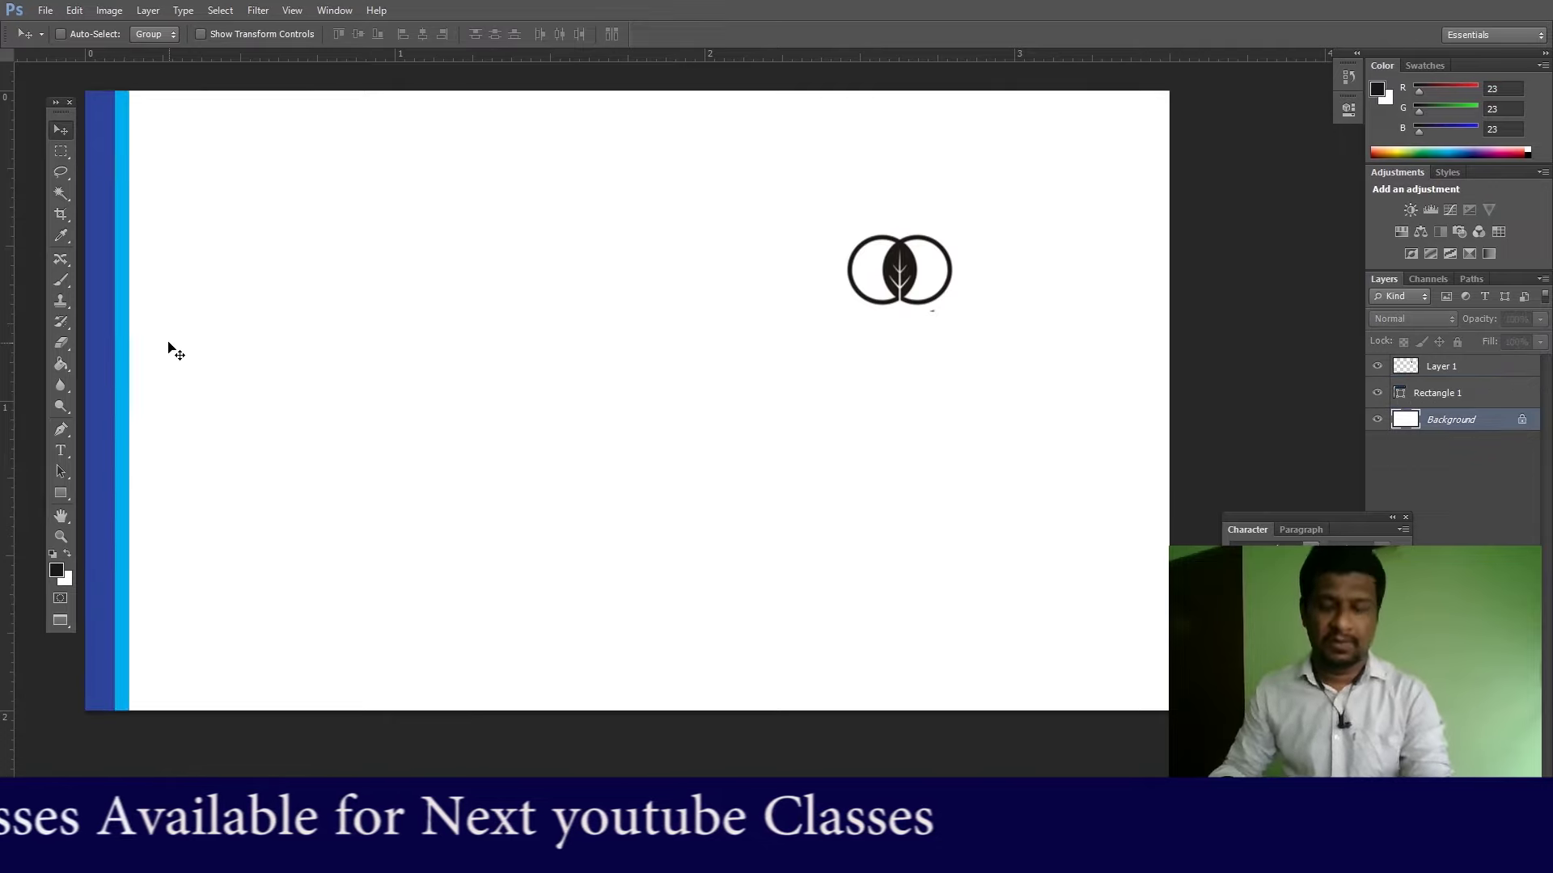
right_click(107, 349)
click(121, 357)
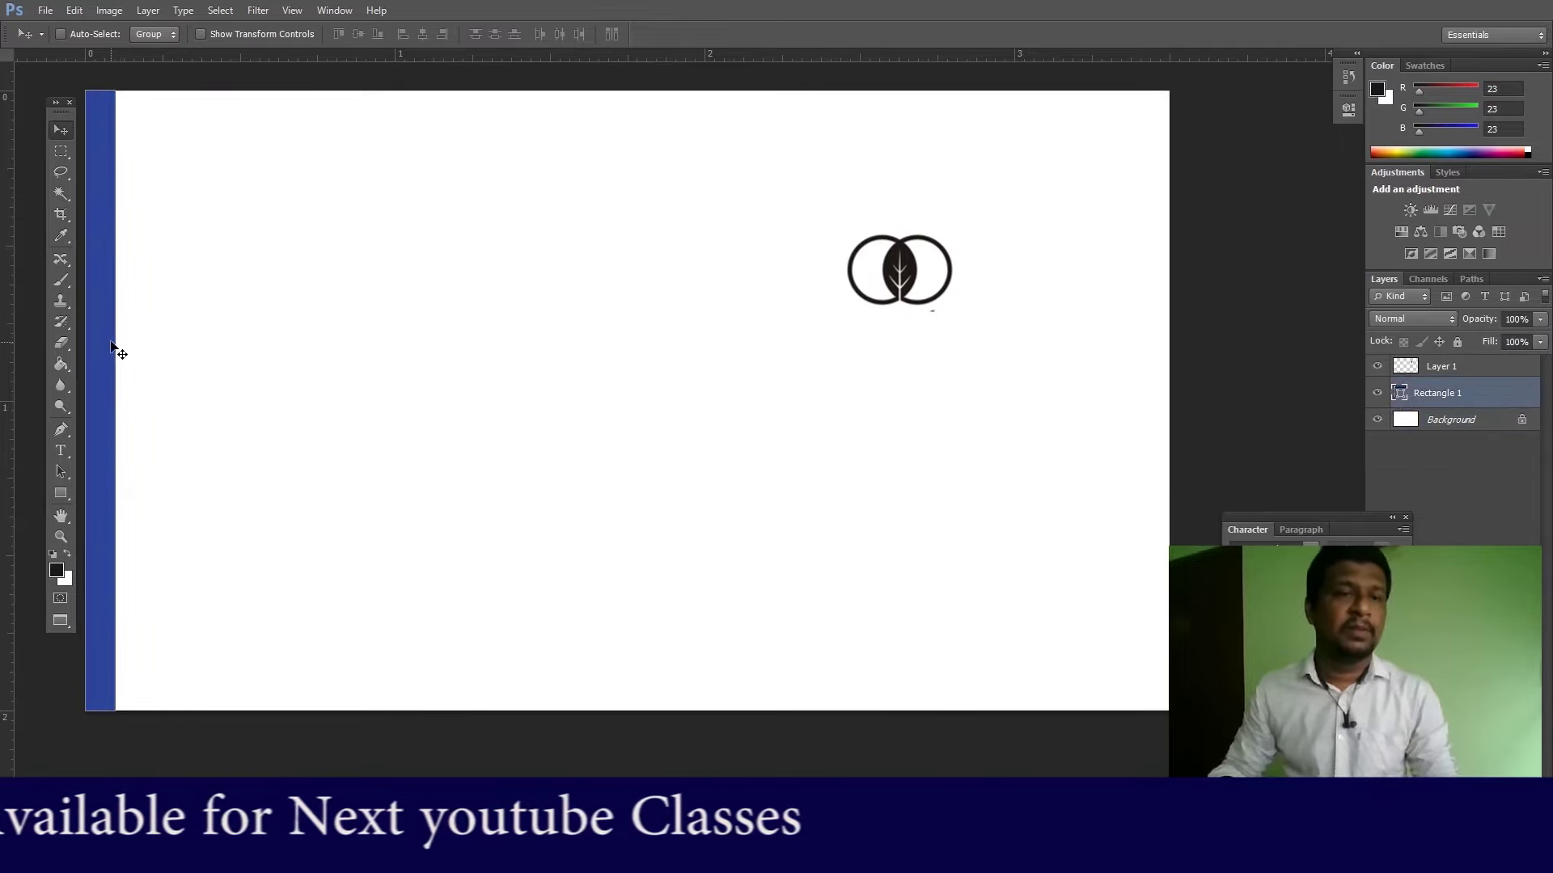
right_click(105, 348)
click(118, 349)
mouse_move(104, 348)
mouse_down()
mouse_move(138, 347)
mouse_move(95, 341)
mouse_move(111, 348)
mouse_up()
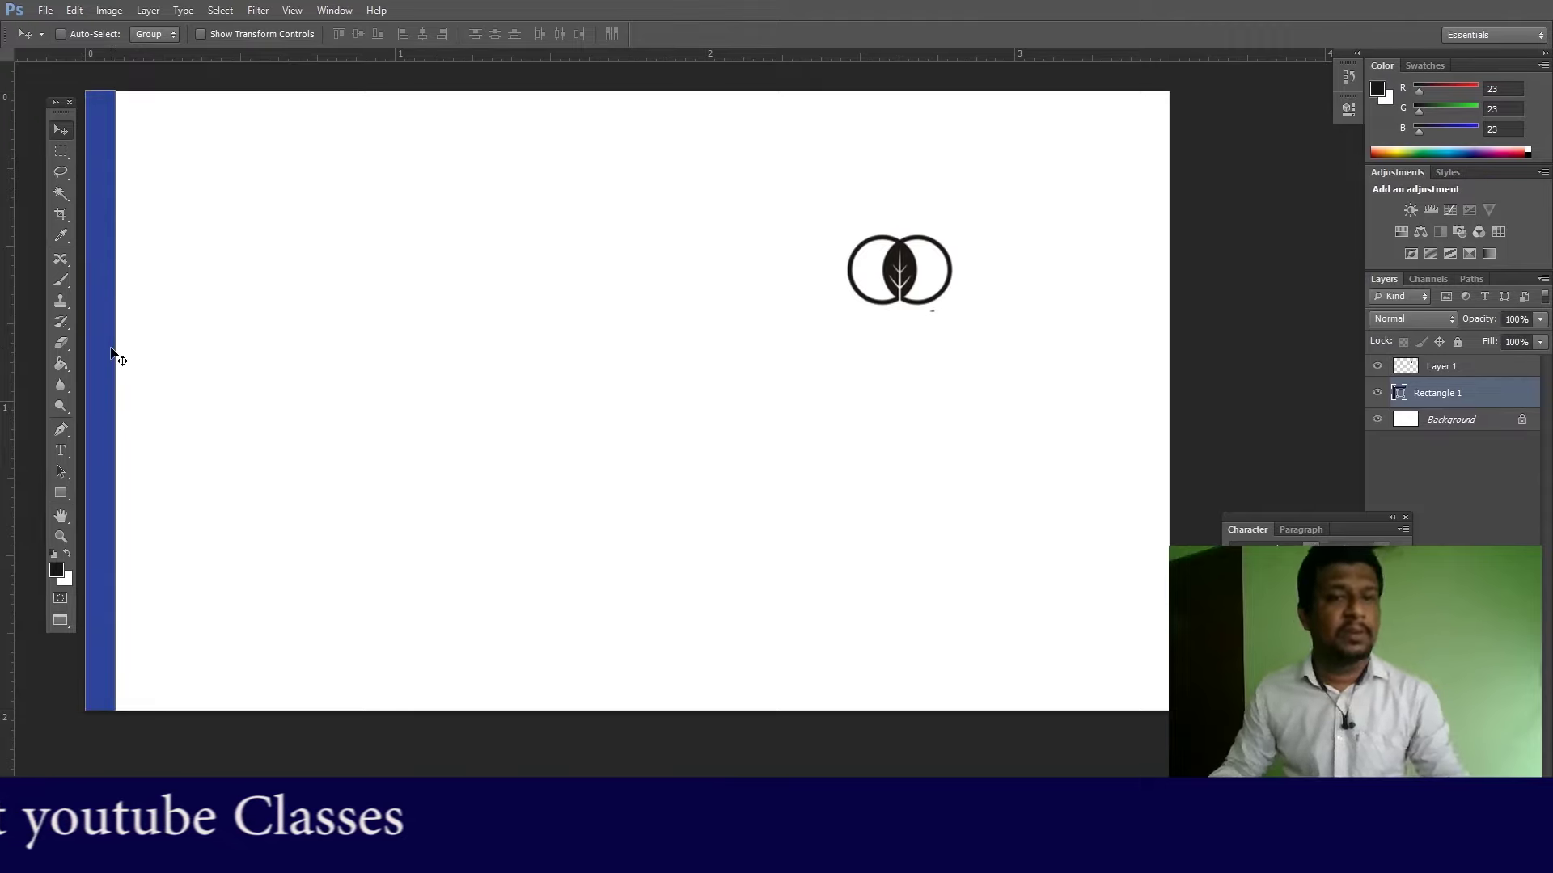
key(Delete)
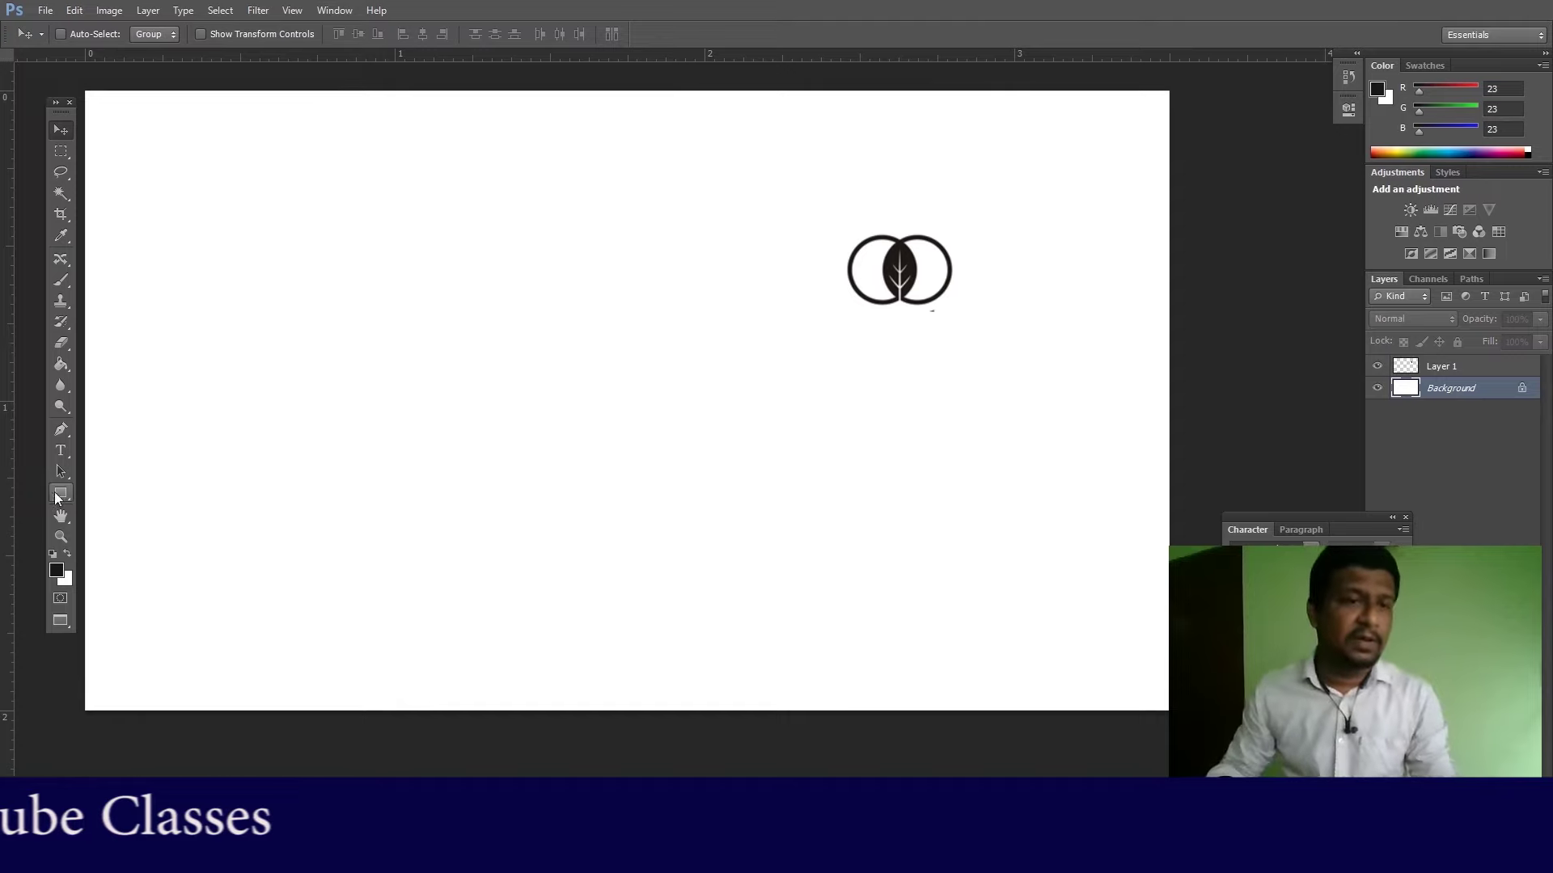
Step: Draw a full-height rectangle over the card's left half and give it a navy fill
click(58, 495)
drag(84, 90, 693, 710)
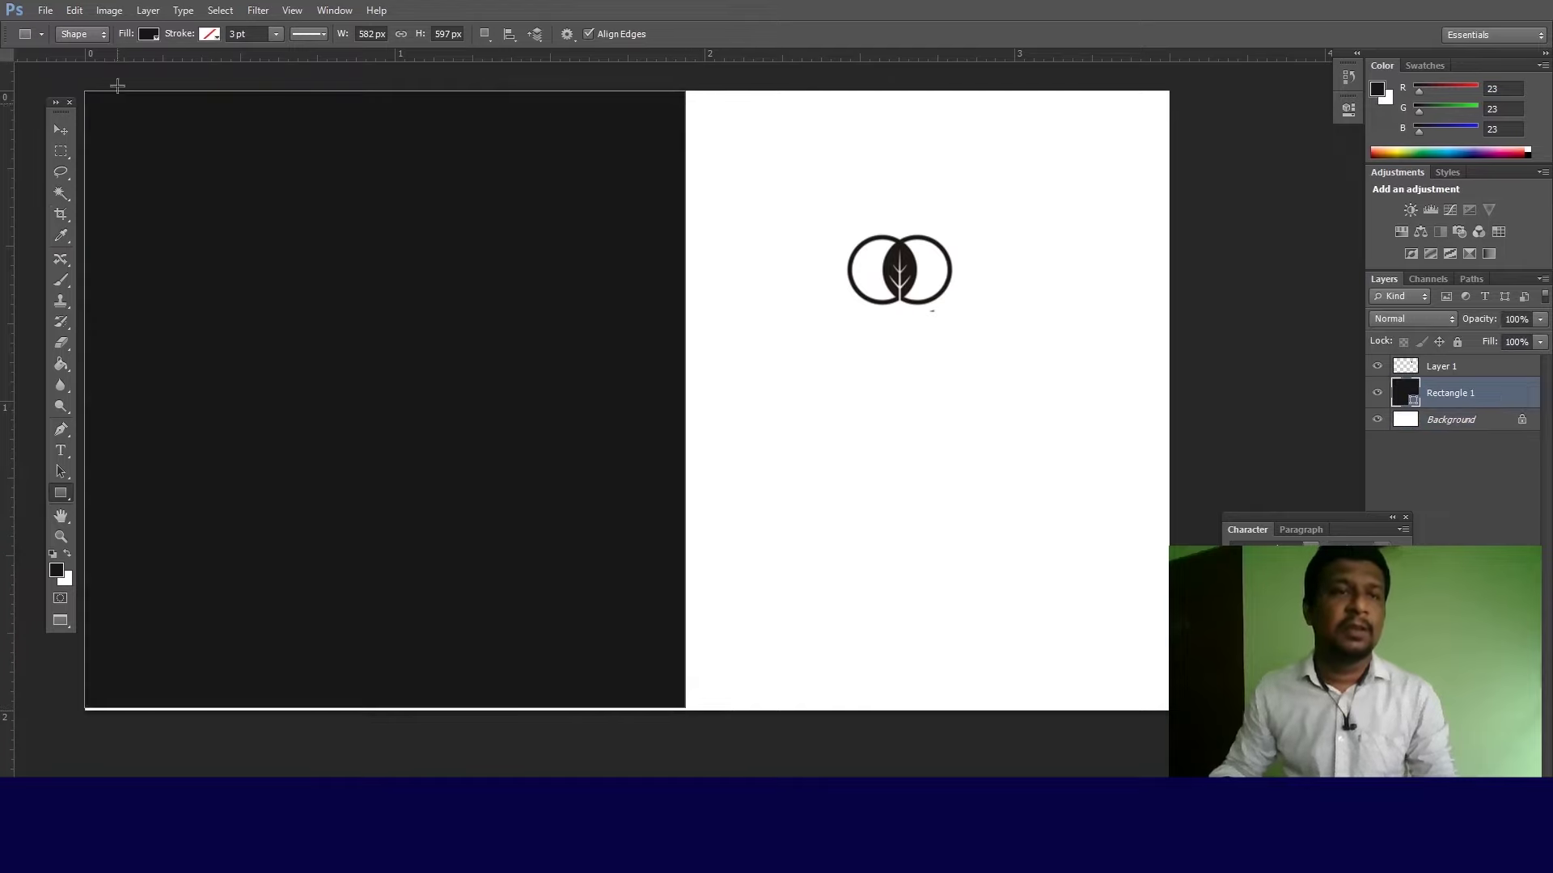
click(148, 36)
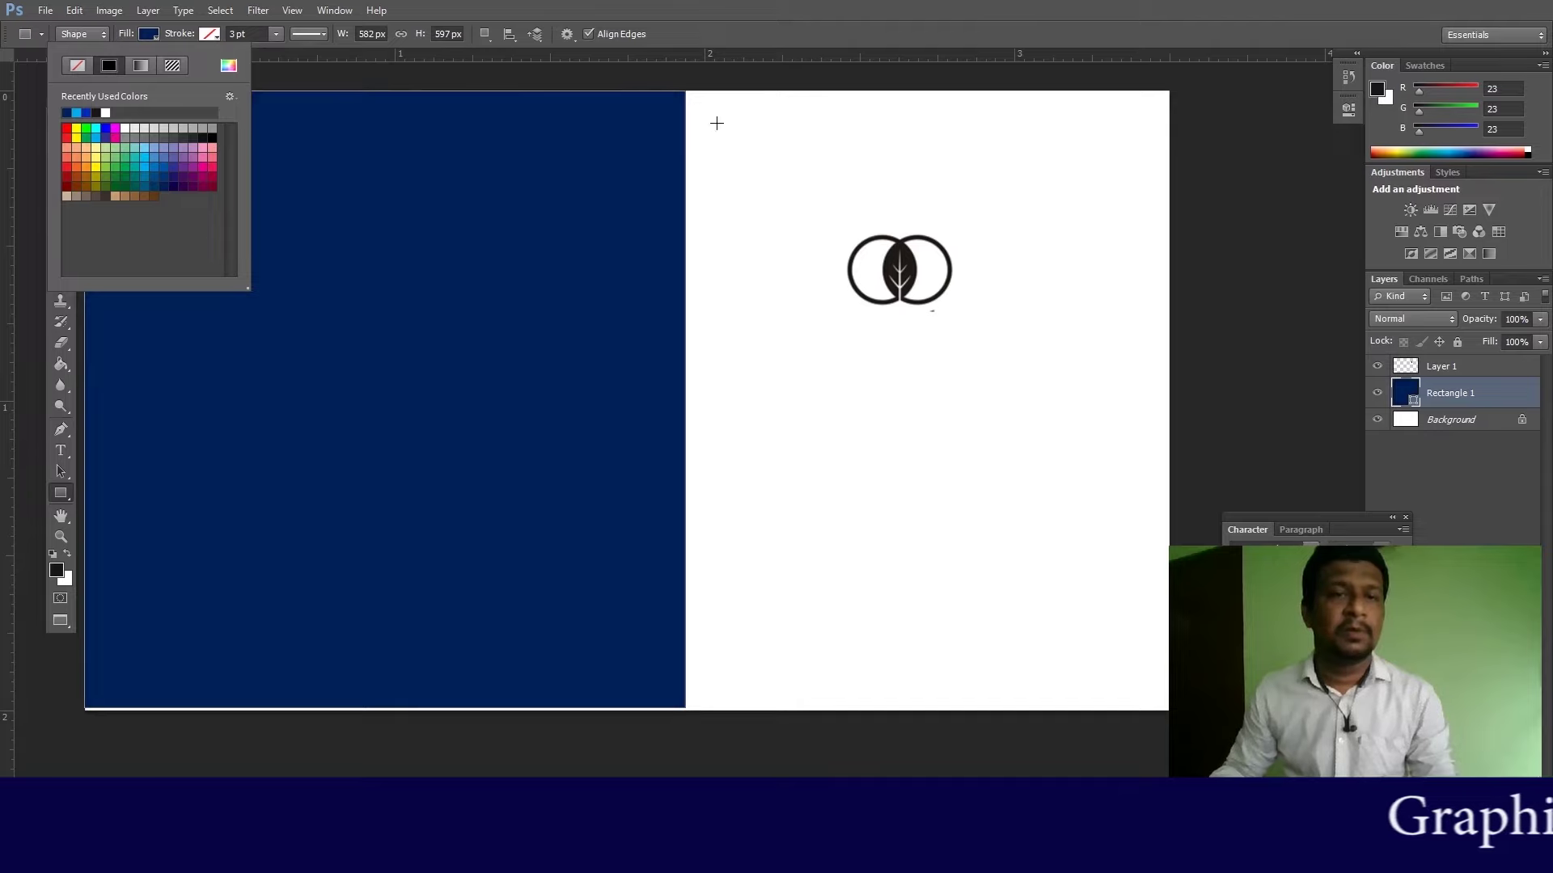
click(272, 78)
click(732, 333)
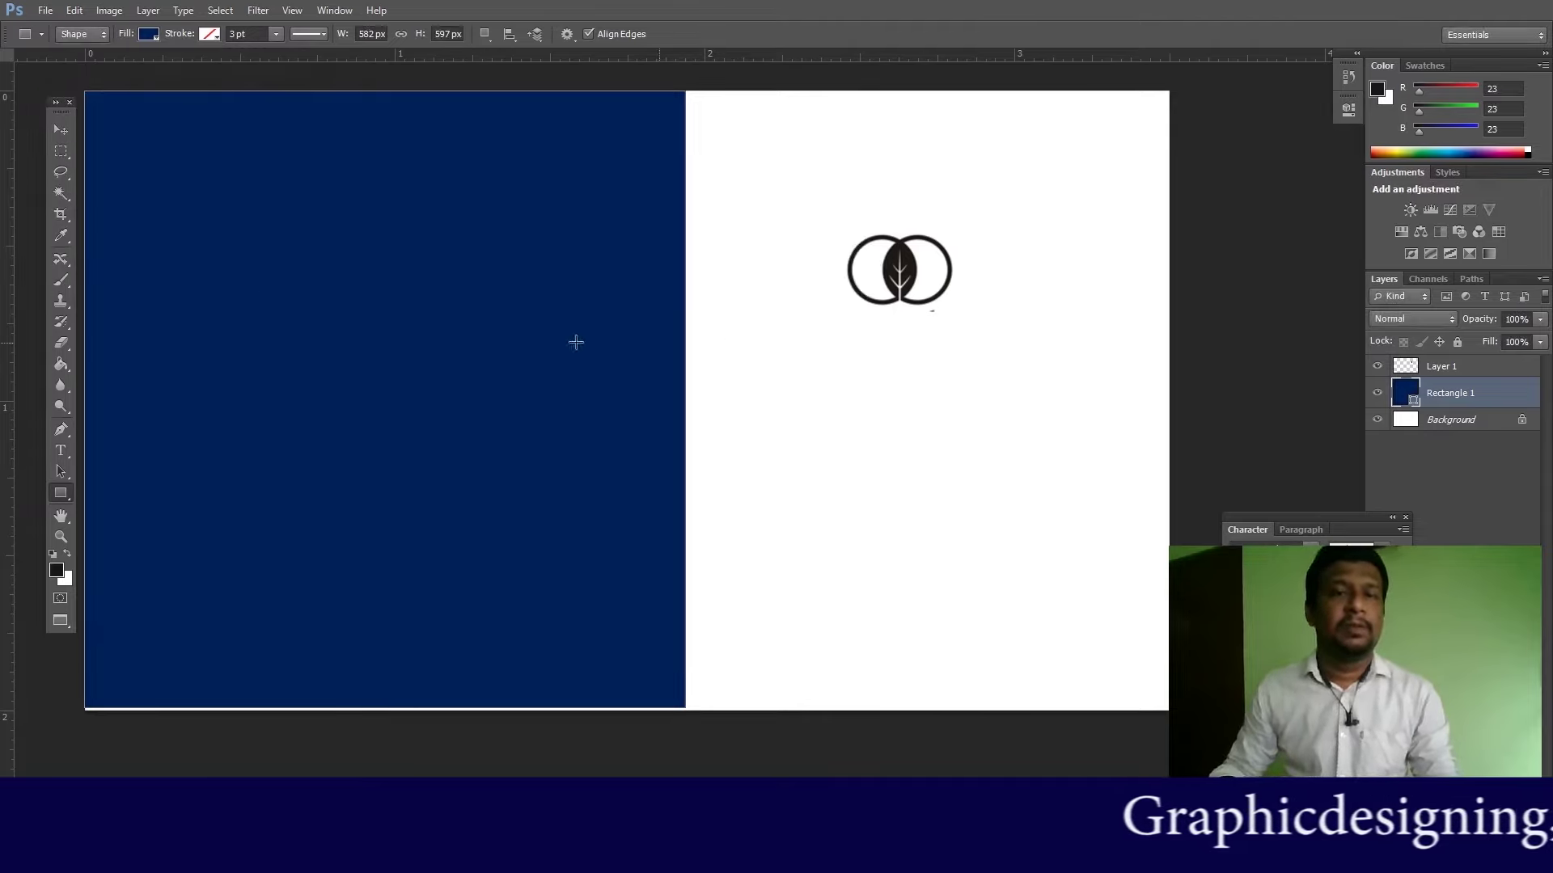
Step: Select the navy rectangle's path with the Path Selection tool
click(61, 477)
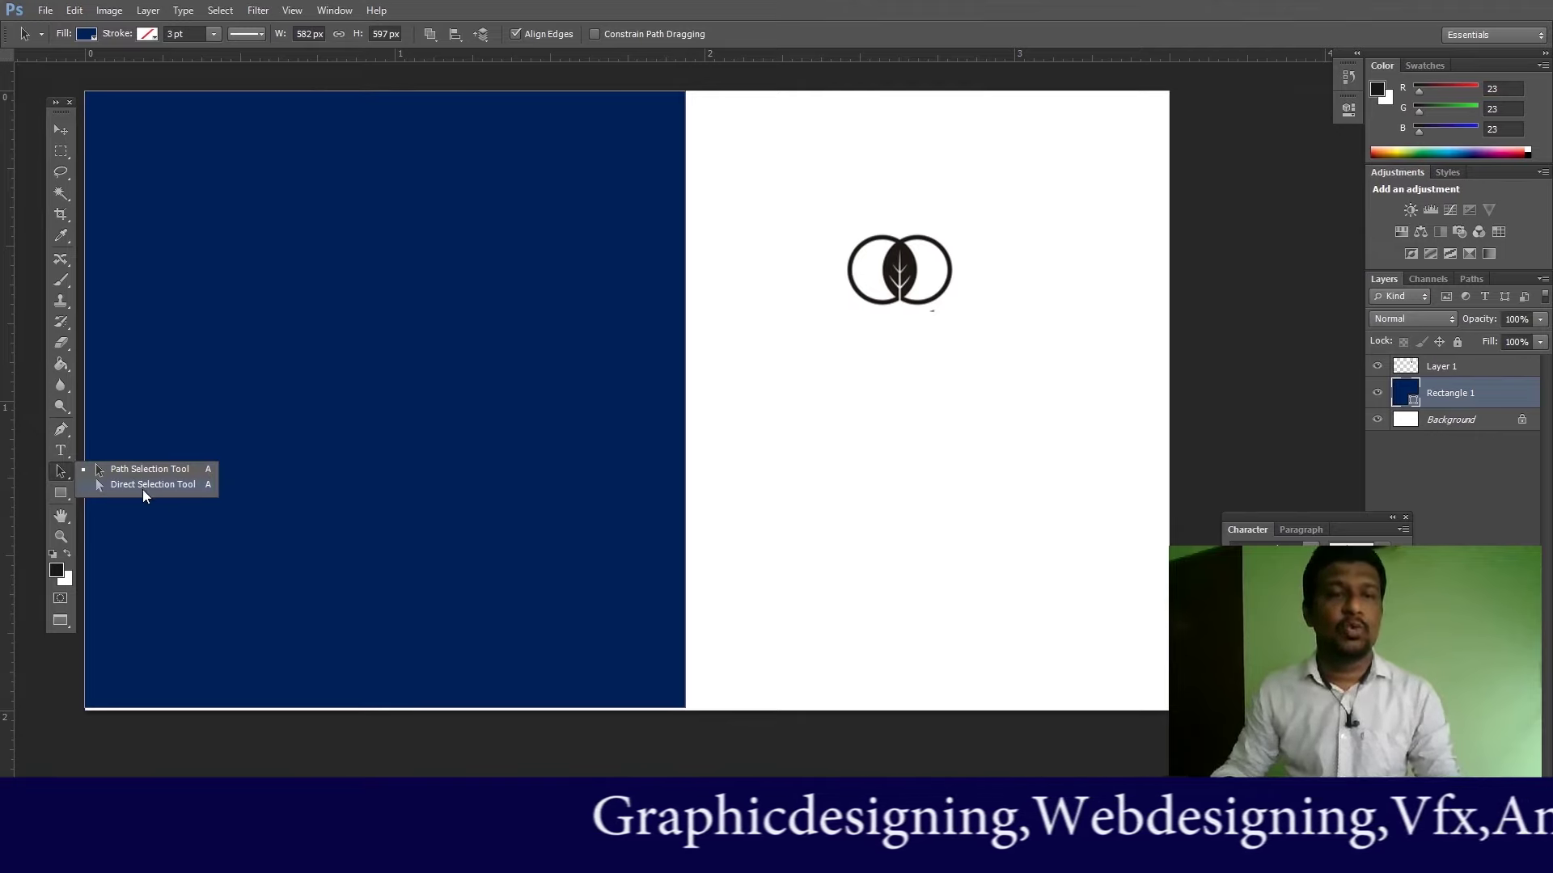
click(128, 469)
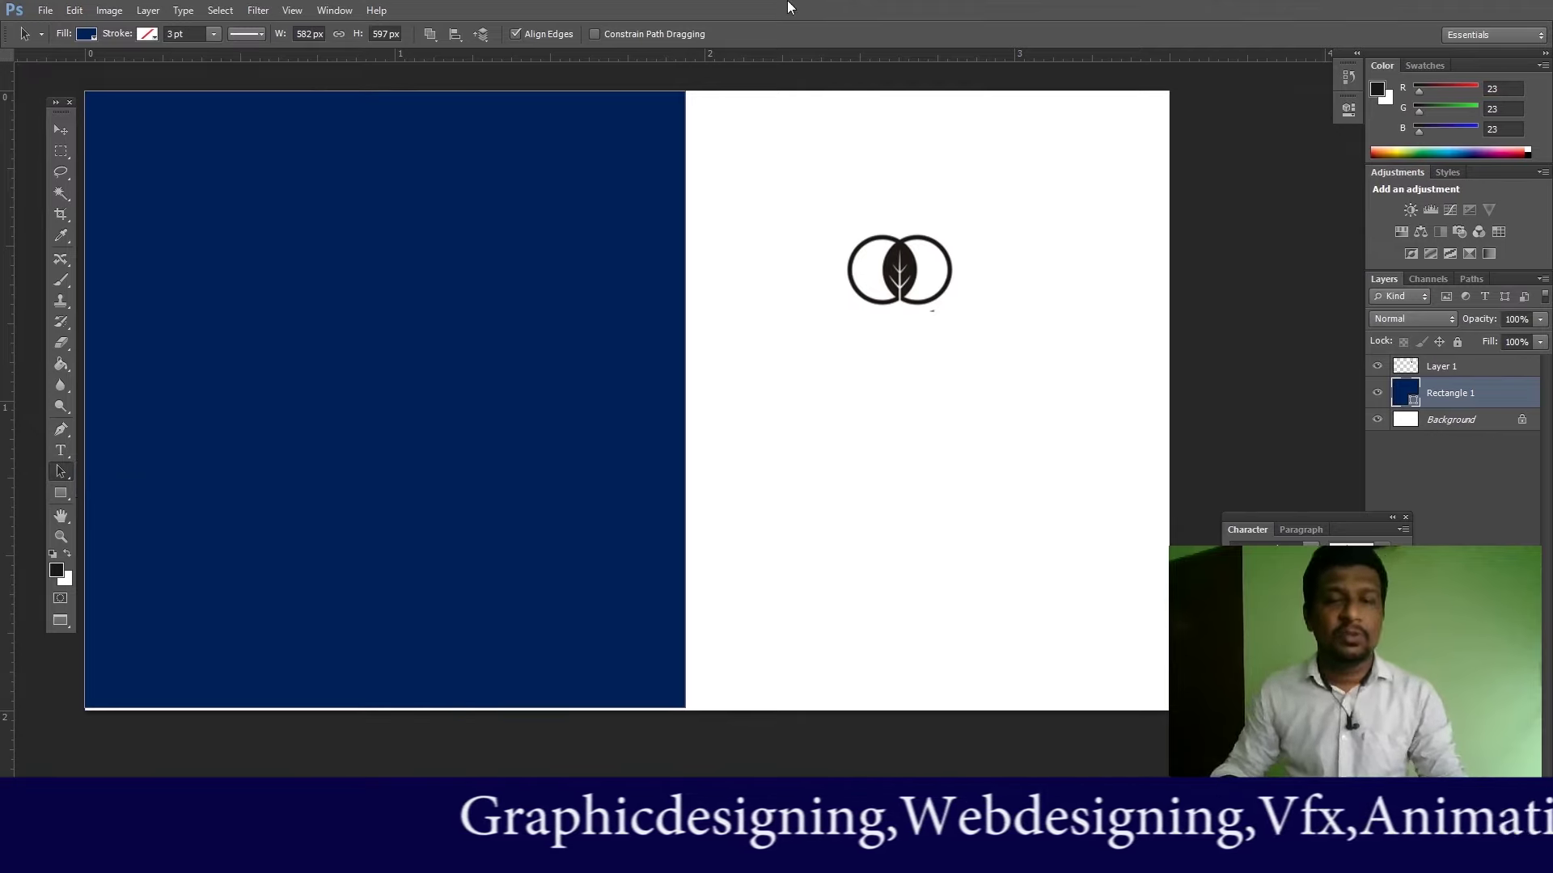
click(675, 709)
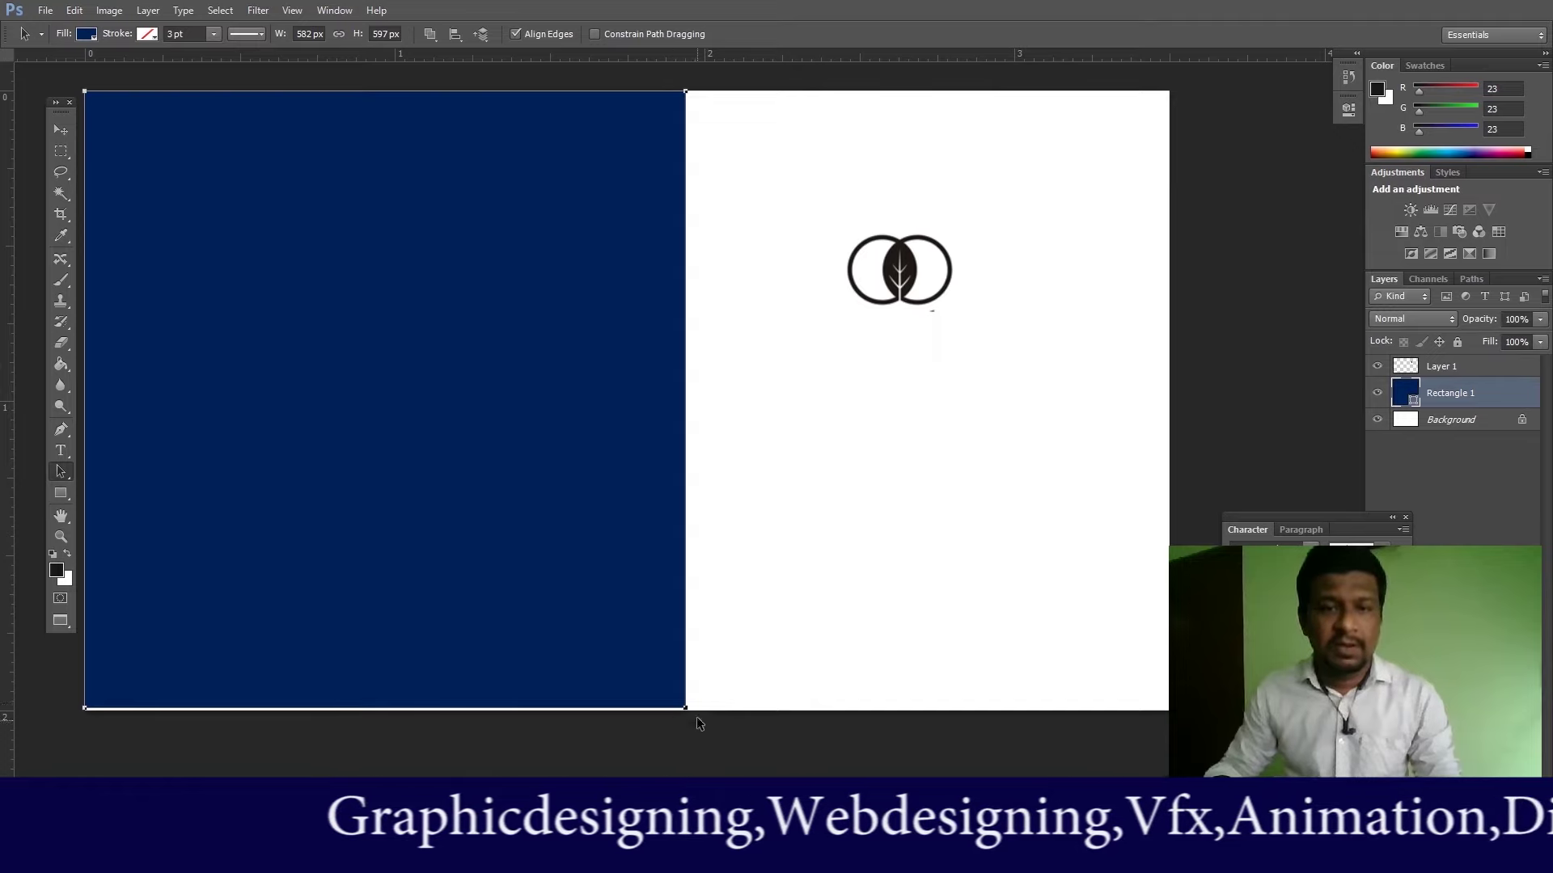
click(60, 469)
click(143, 485)
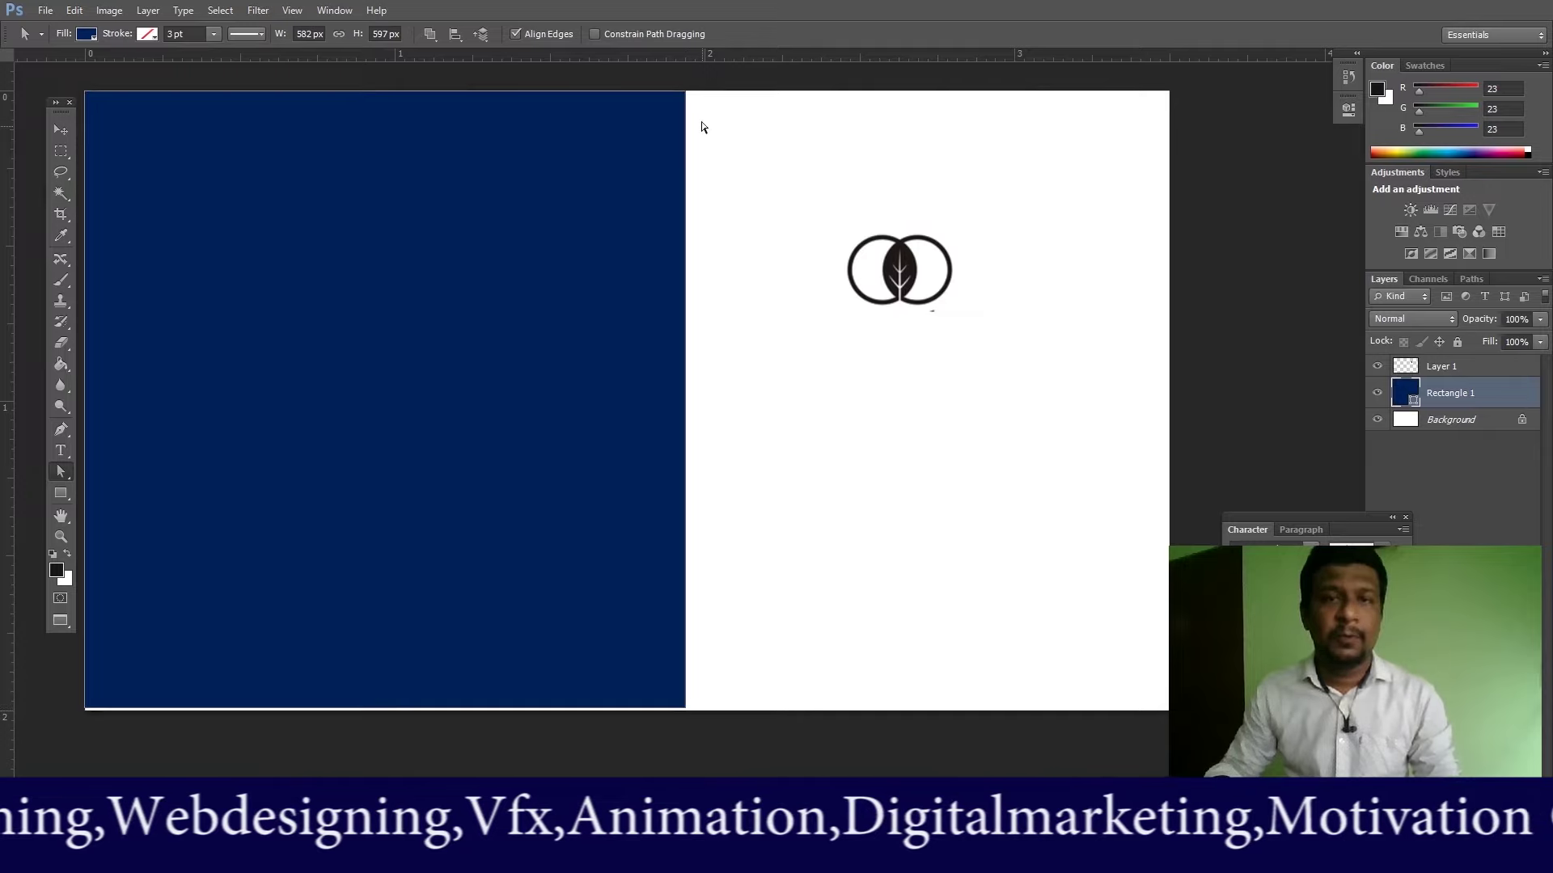
Step: Drag the navy rectangle's right-side anchors into a trapezoid, wider at the top, with a diagonal edge
click(686, 709)
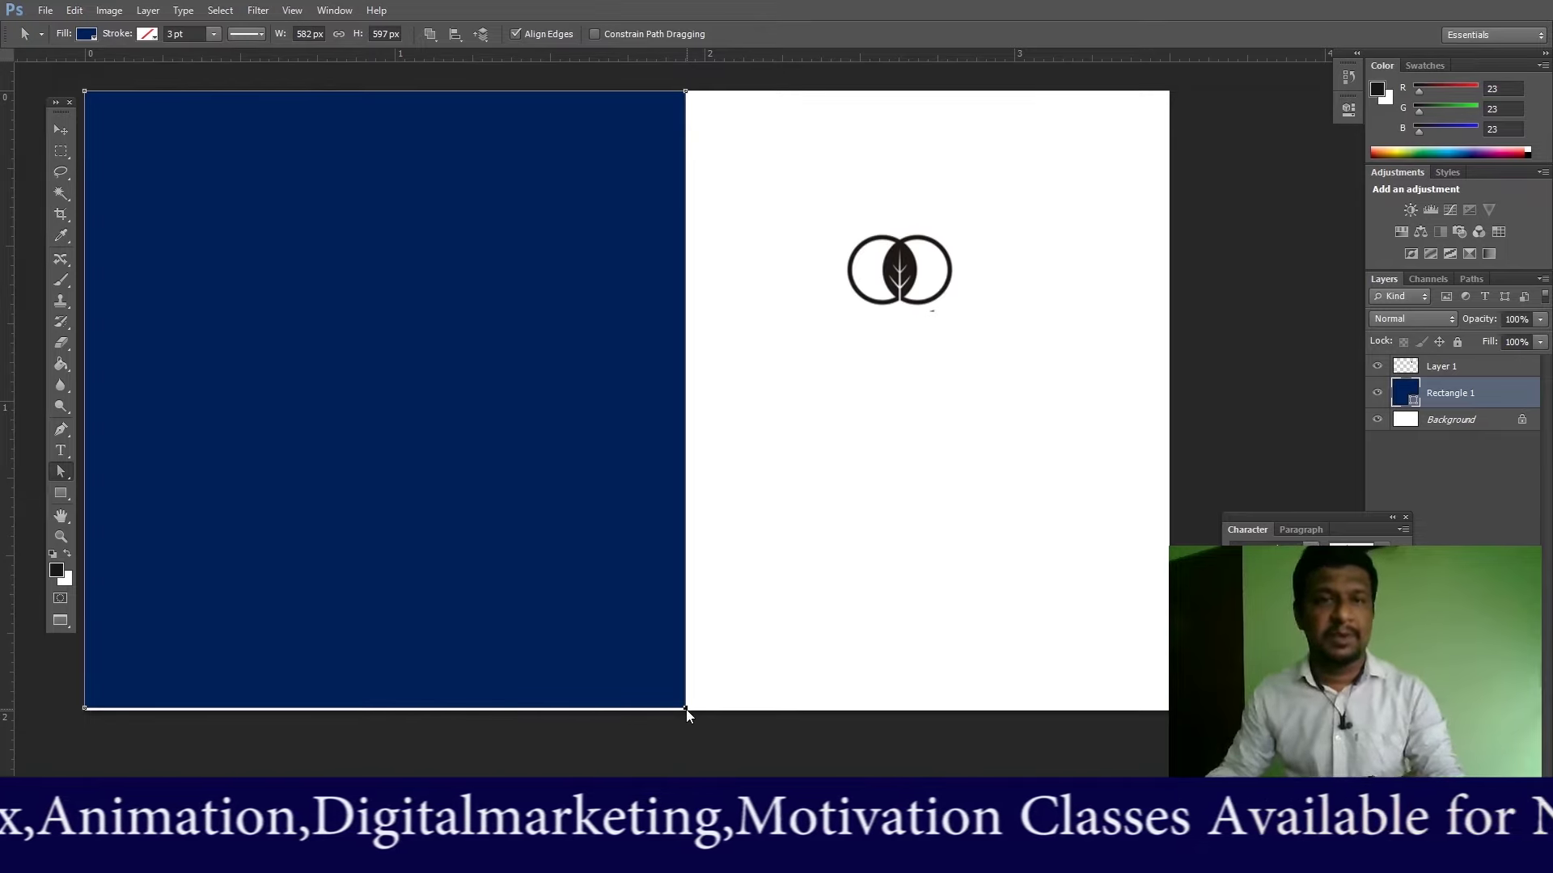
drag(685, 710, 469, 711)
drag(686, 92, 767, 90)
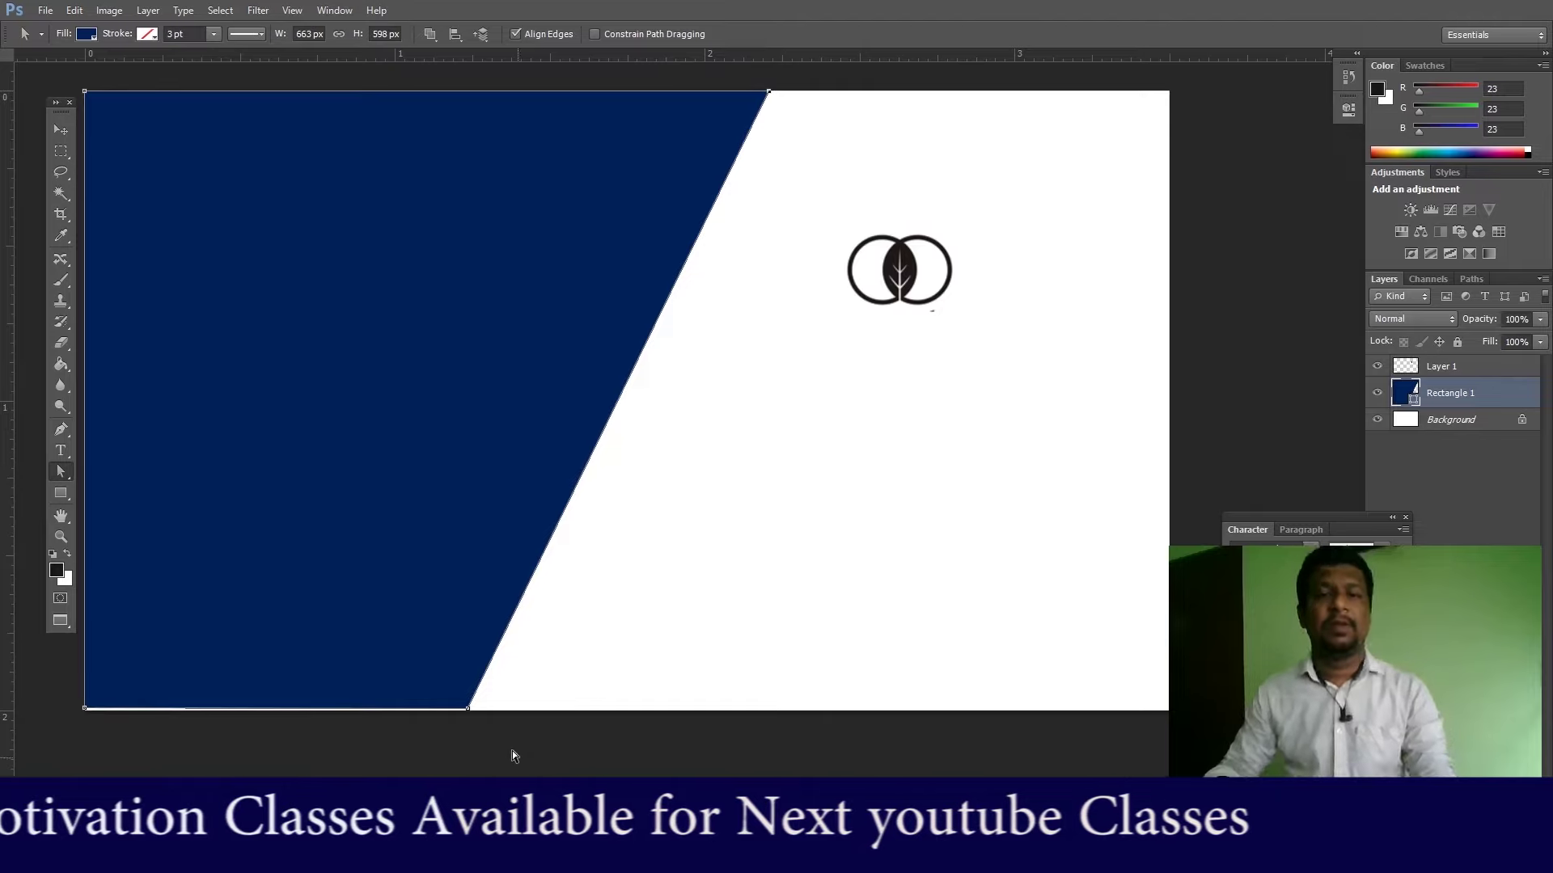
drag(469, 709, 624, 712)
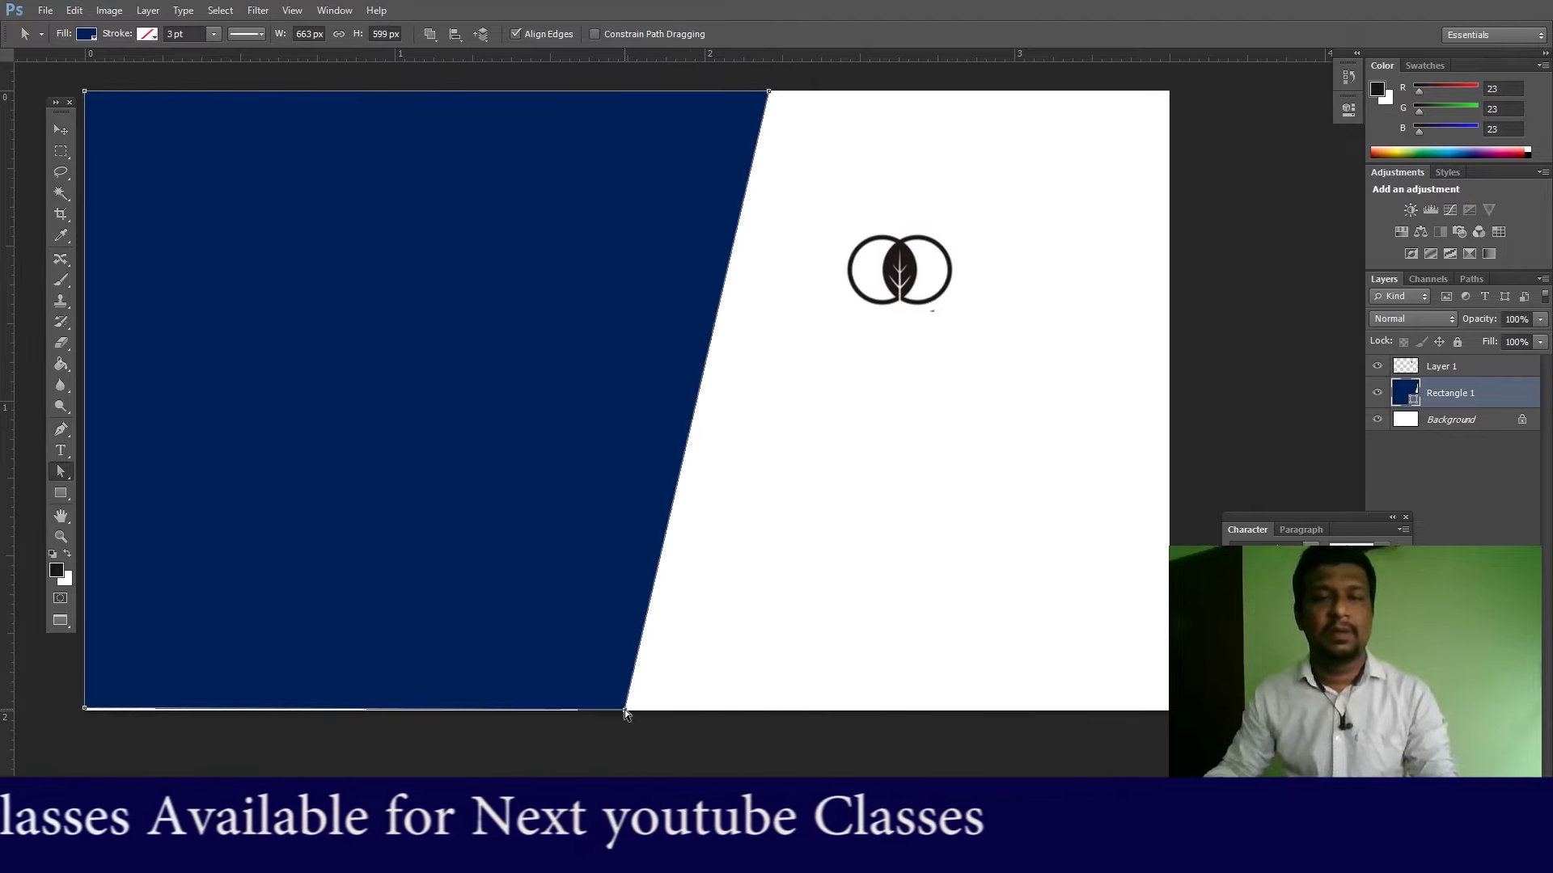
drag(85, 711, 85, 715)
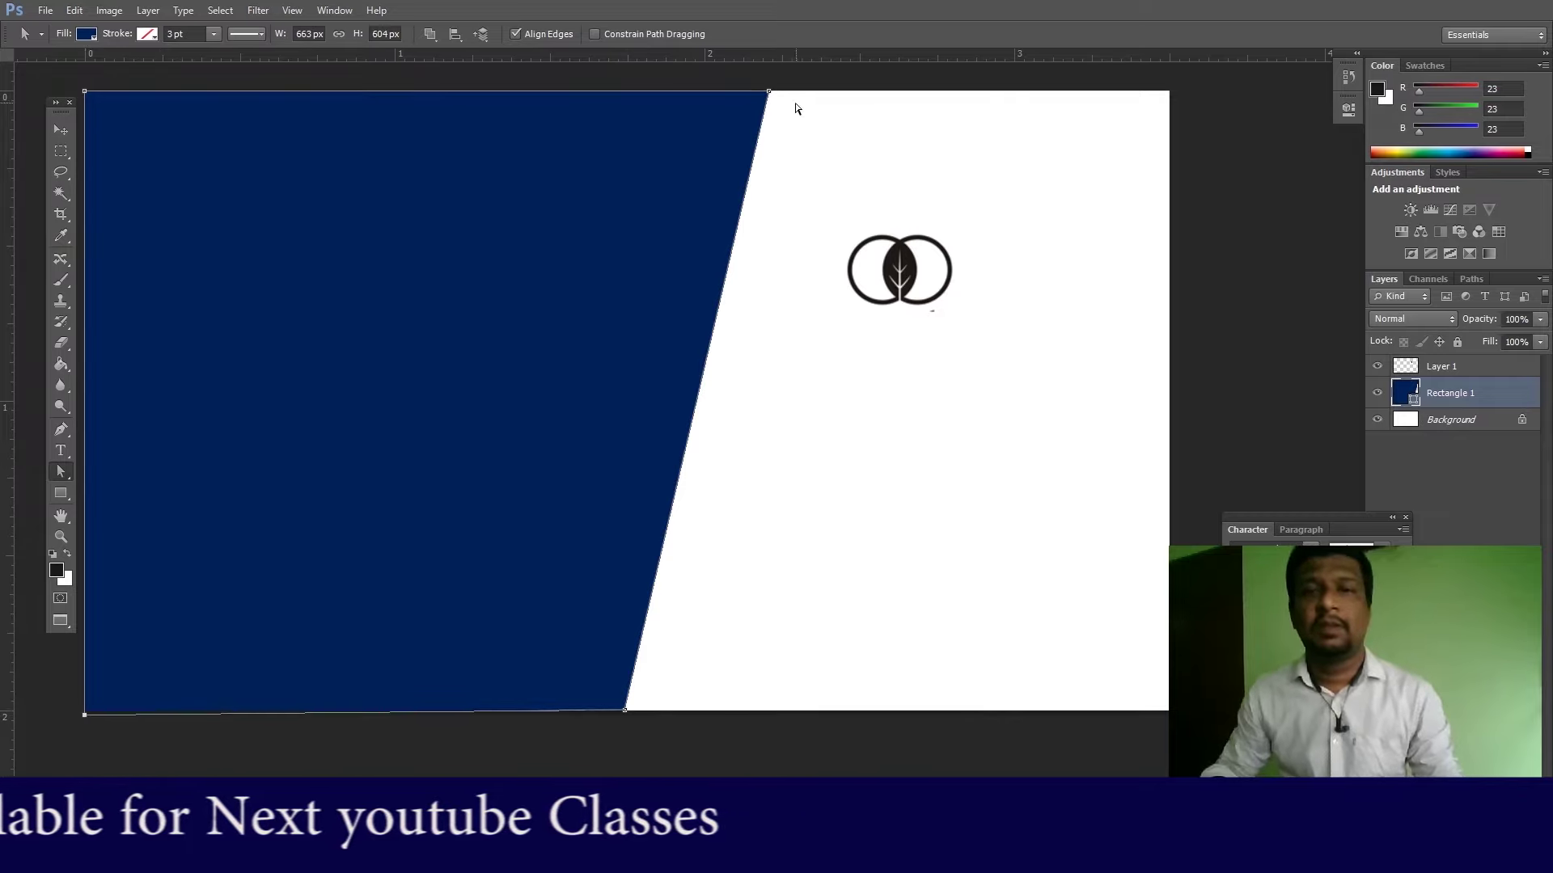
drag(766, 94, 796, 90)
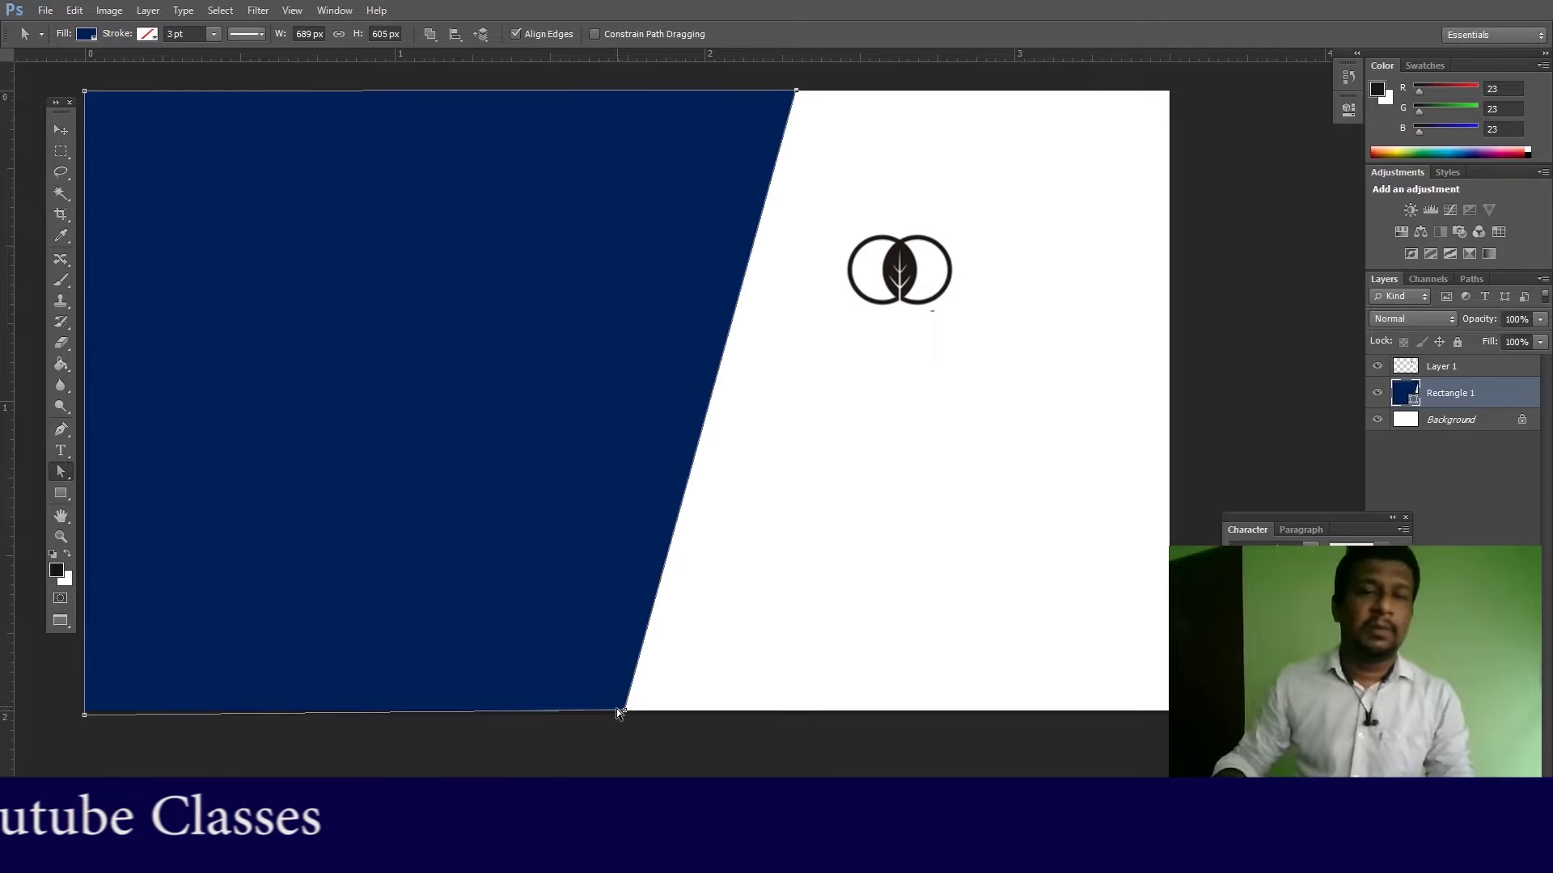
drag(628, 713, 563, 710)
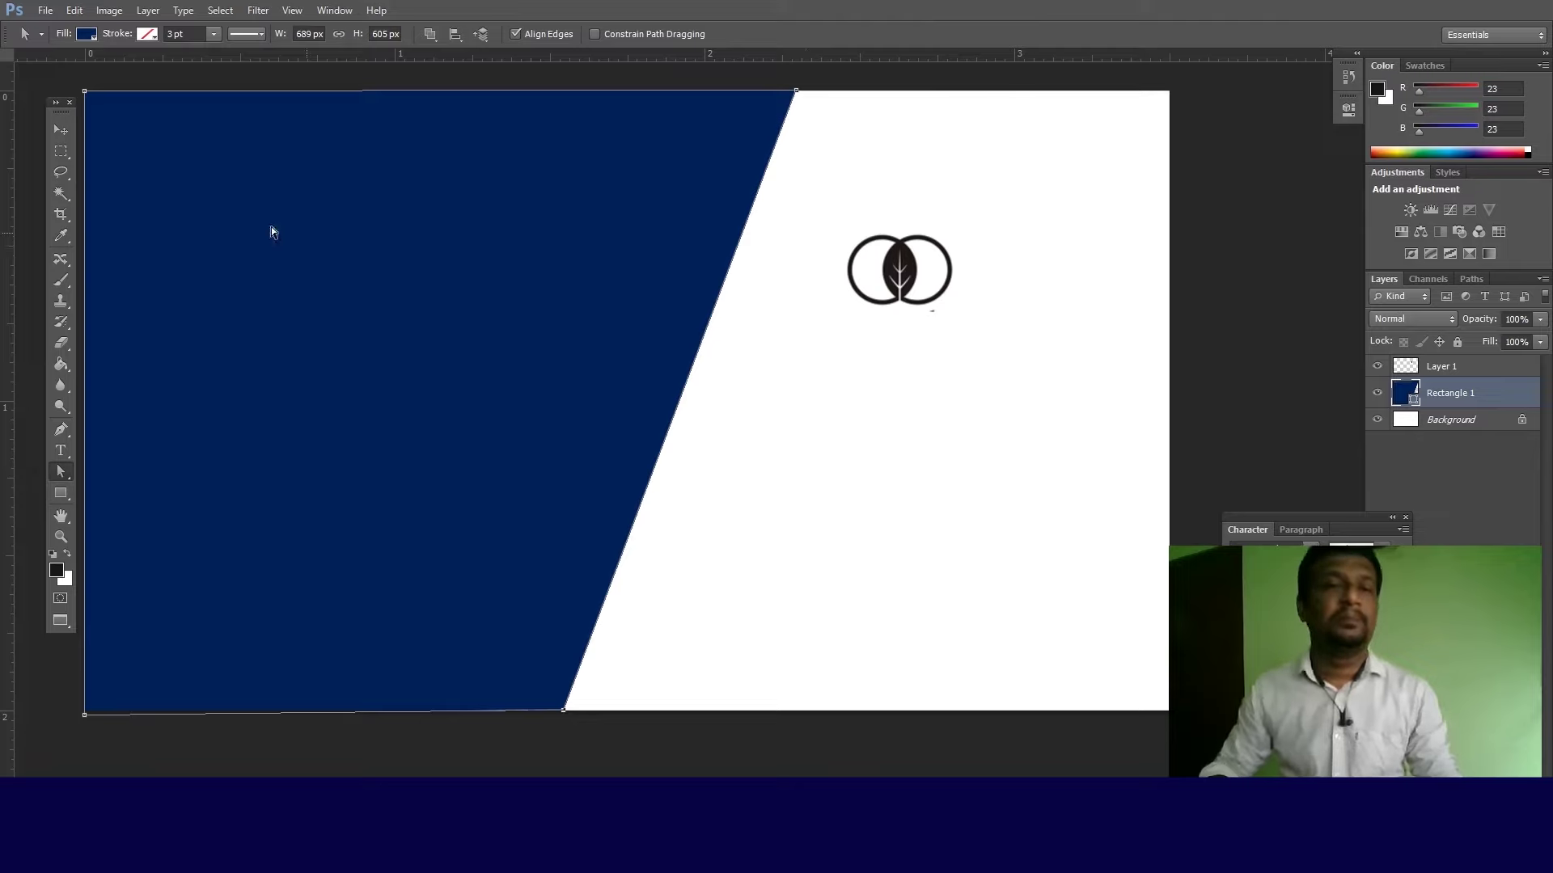
click(61, 130)
right_click(204, 209)
Step: Select the logo's Layer 1 and move it down and to the right
click(243, 215)
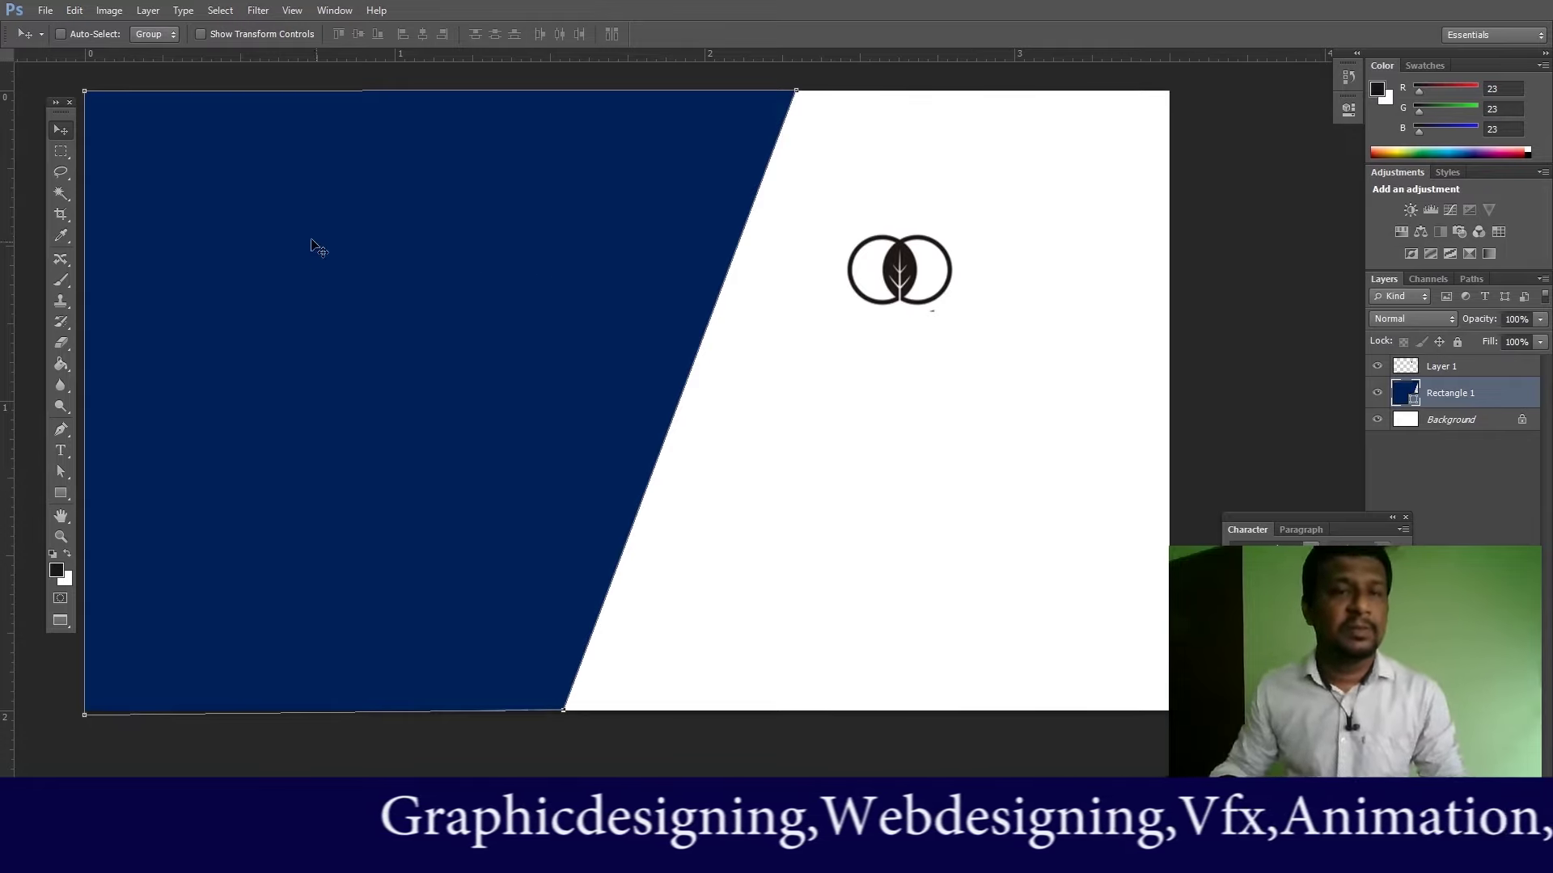
right_click(875, 256)
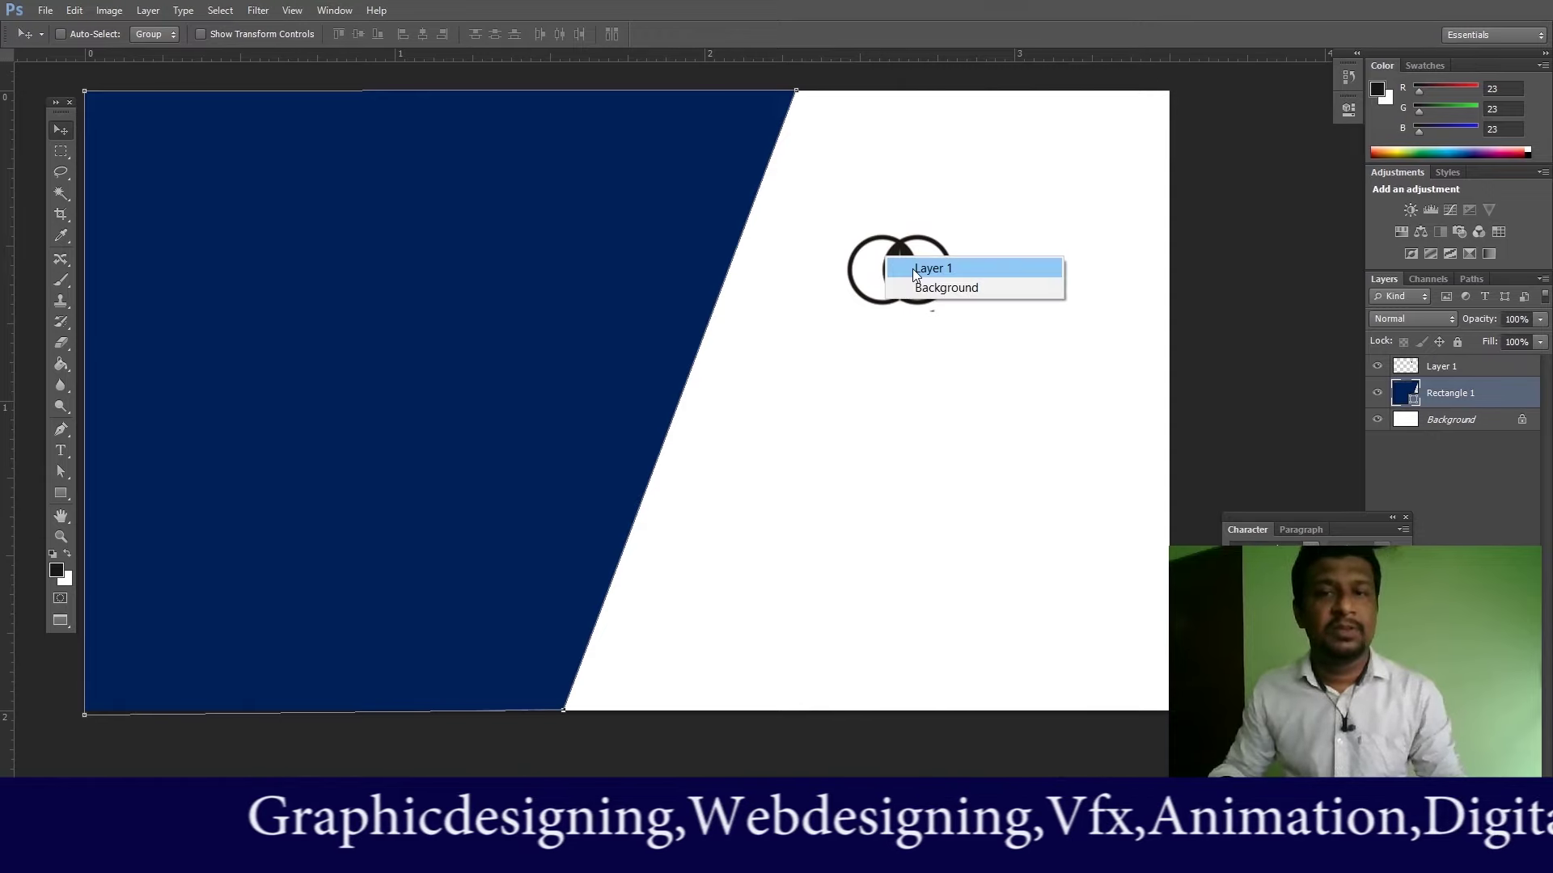
click(912, 267)
drag(908, 297, 946, 381)
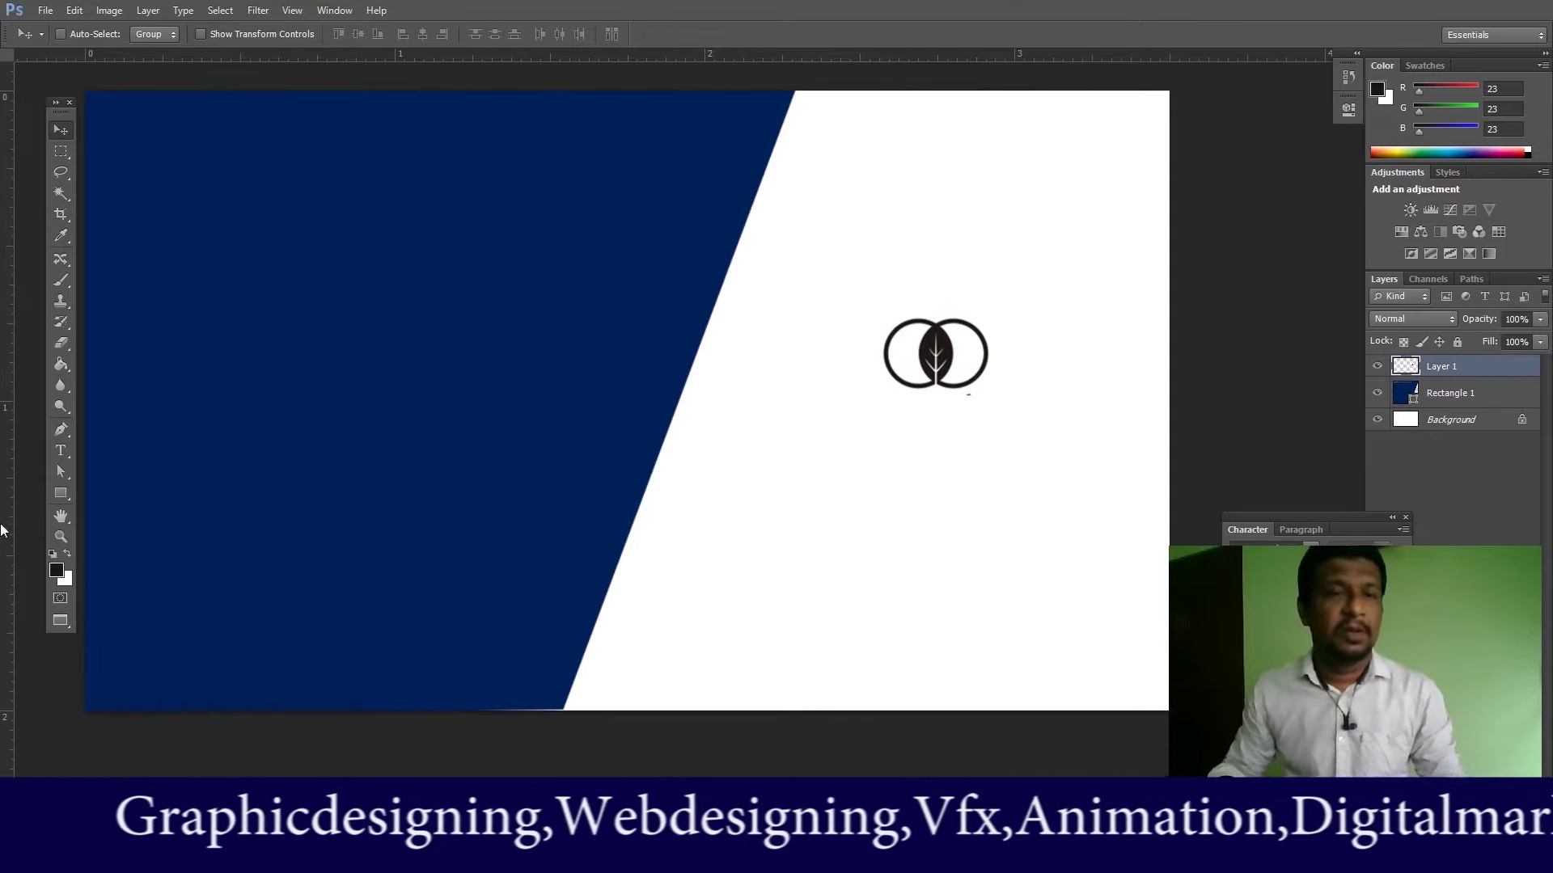
Step: Add a text line reading MANAGER below the logo
key(t)
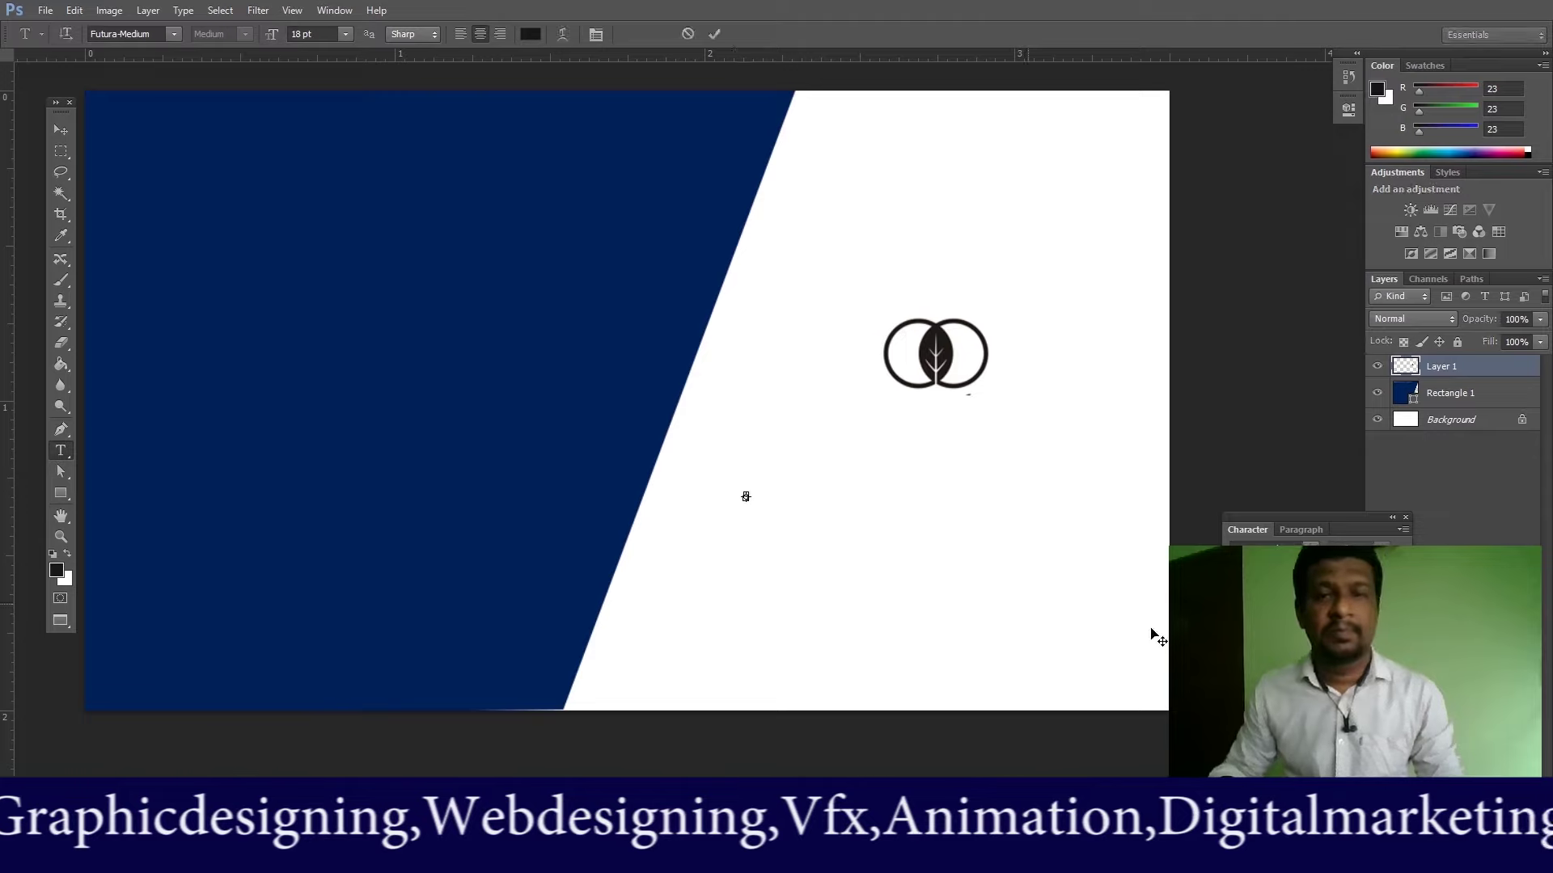
click(745, 496)
click(63, 129)
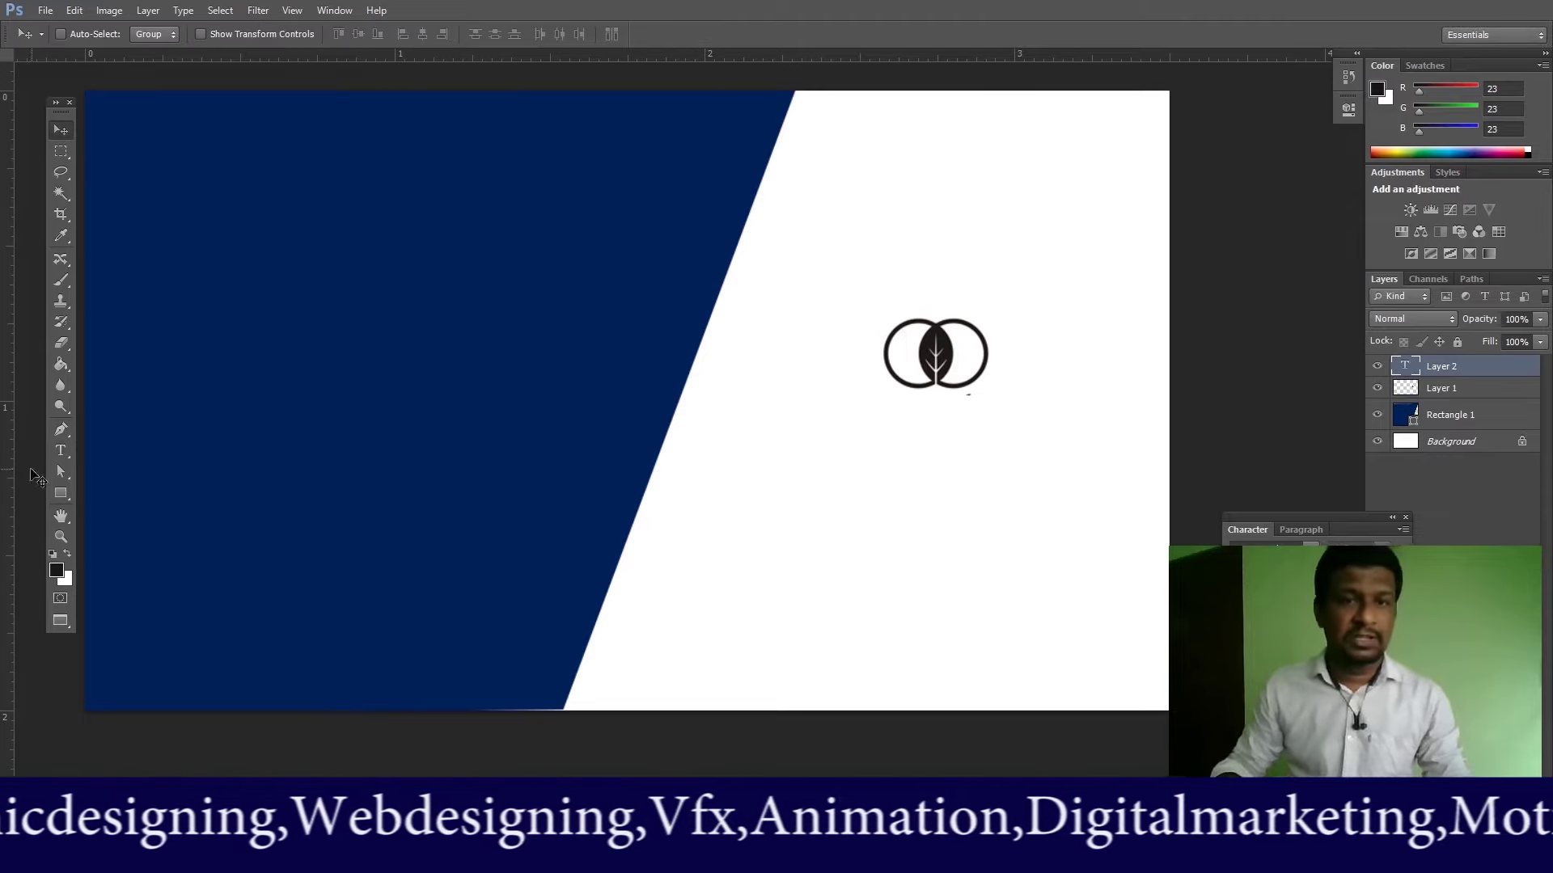
click(61, 458)
click(730, 498)
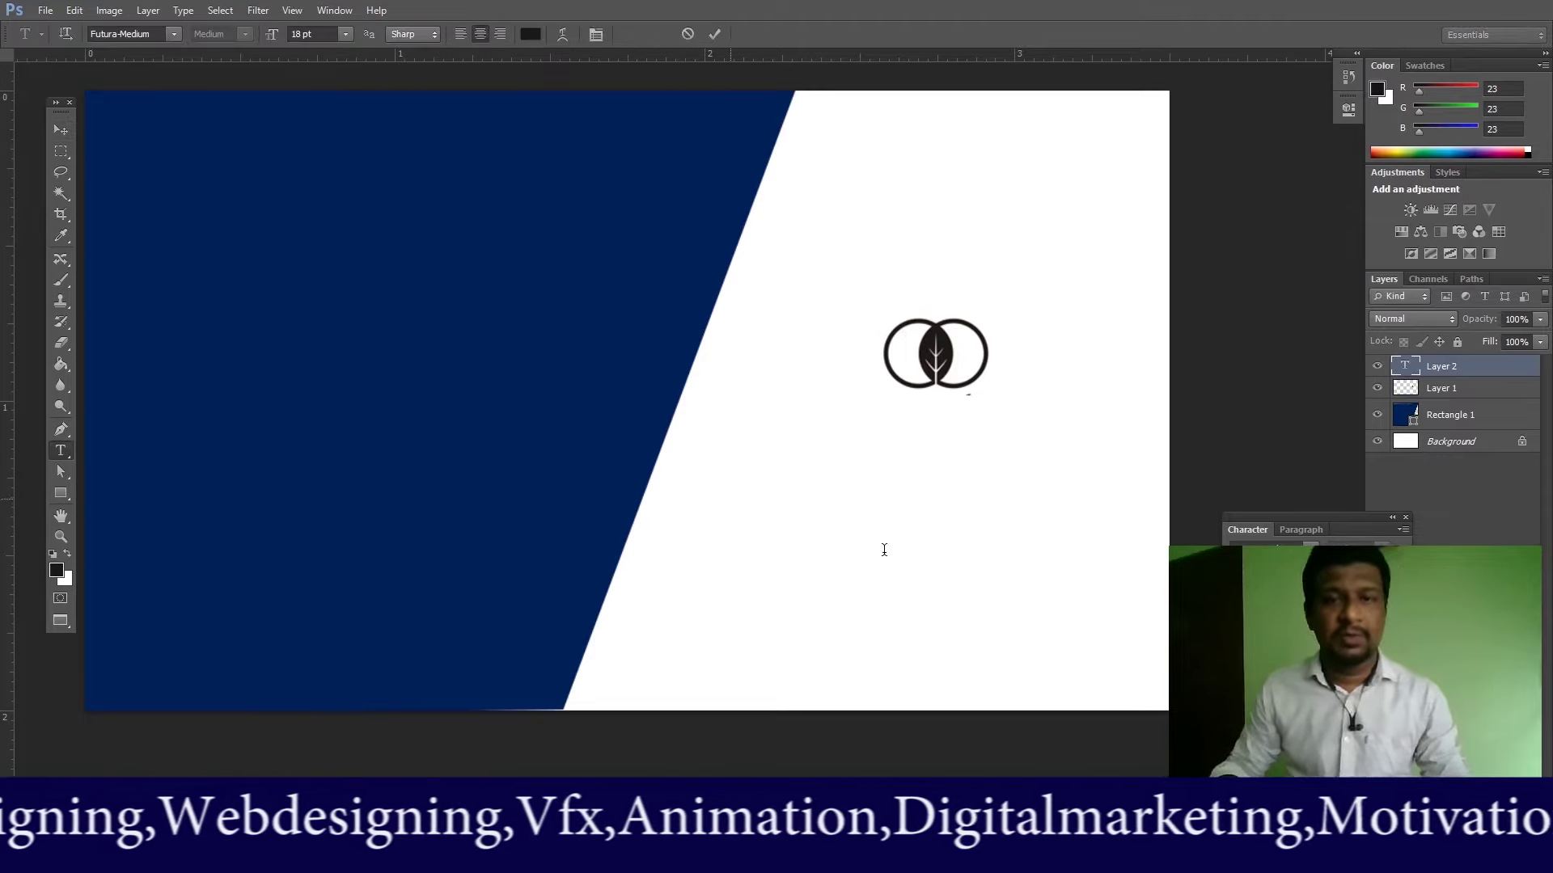
text(C)
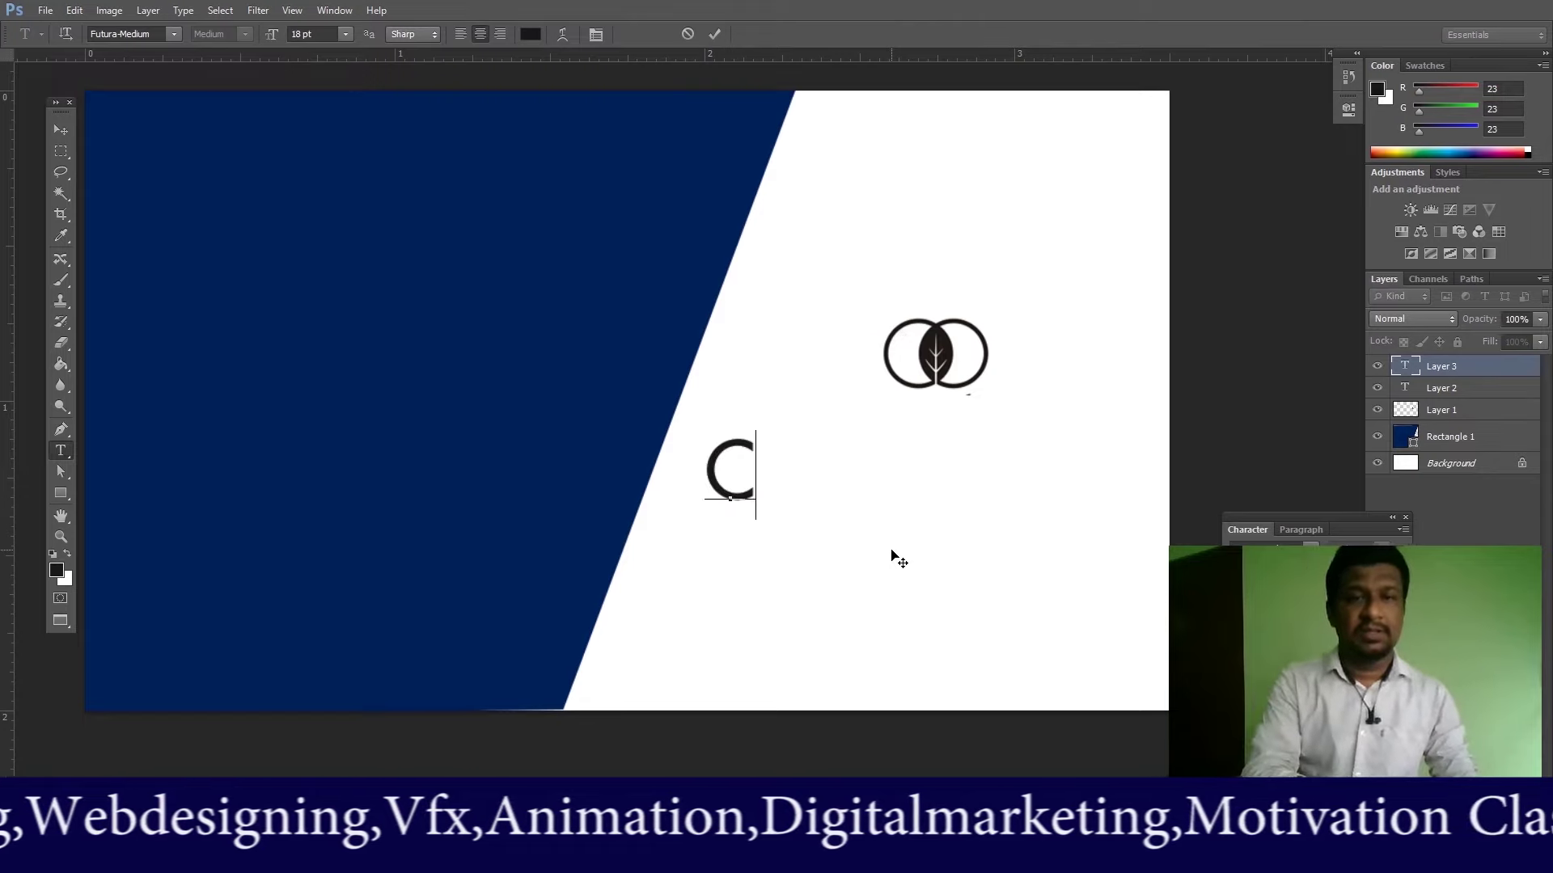
text(ENTNRE)
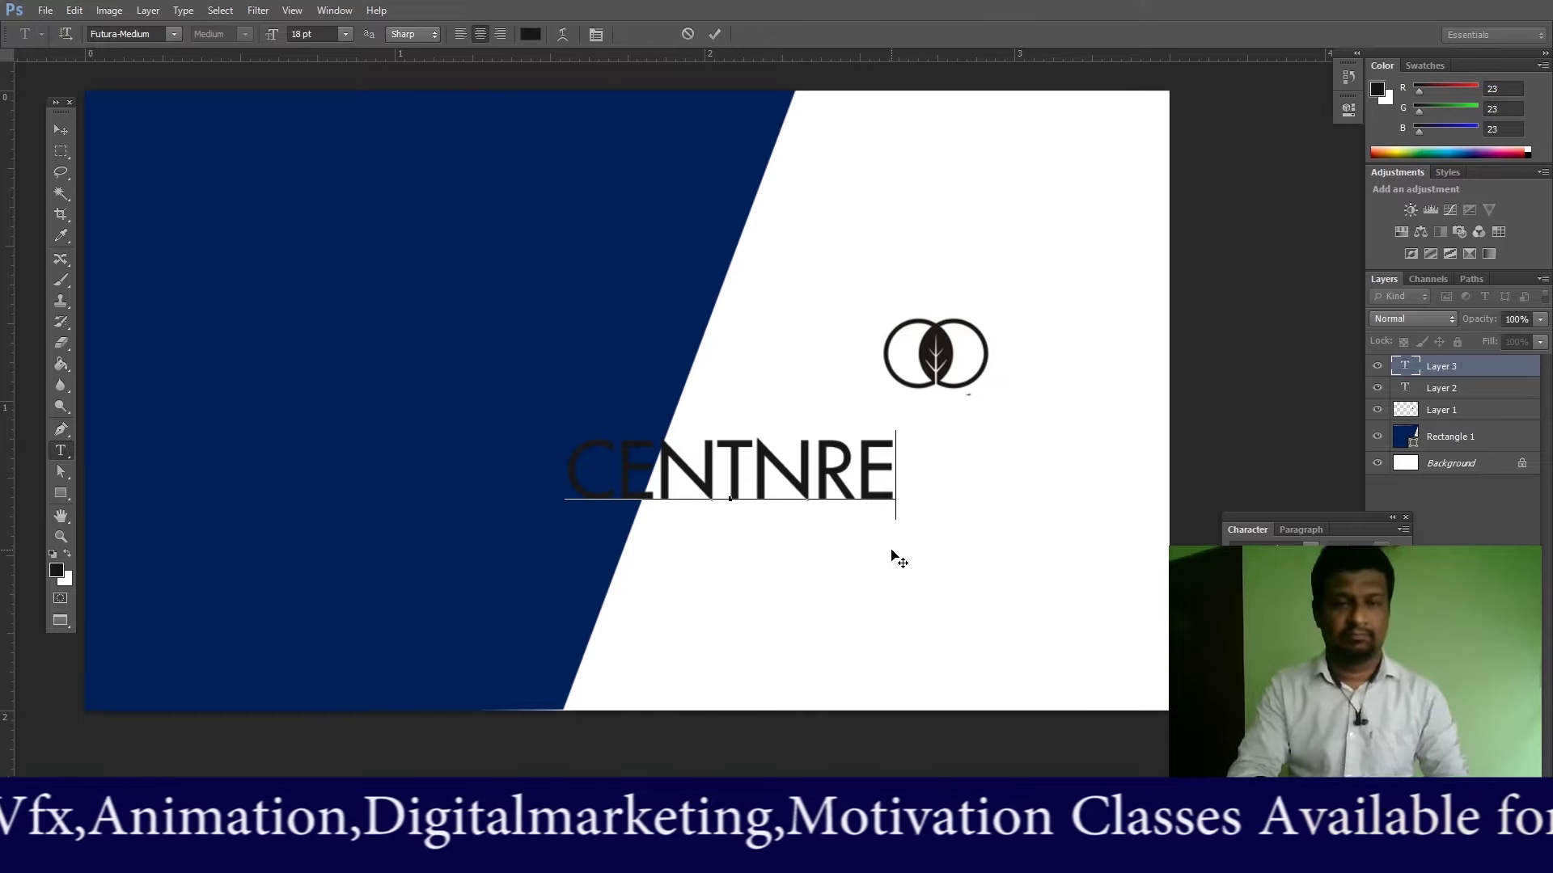
key(BackSpace)
key(BackSpace)
key(BackSpace)
key(BackSpace)
key(BackSpace)
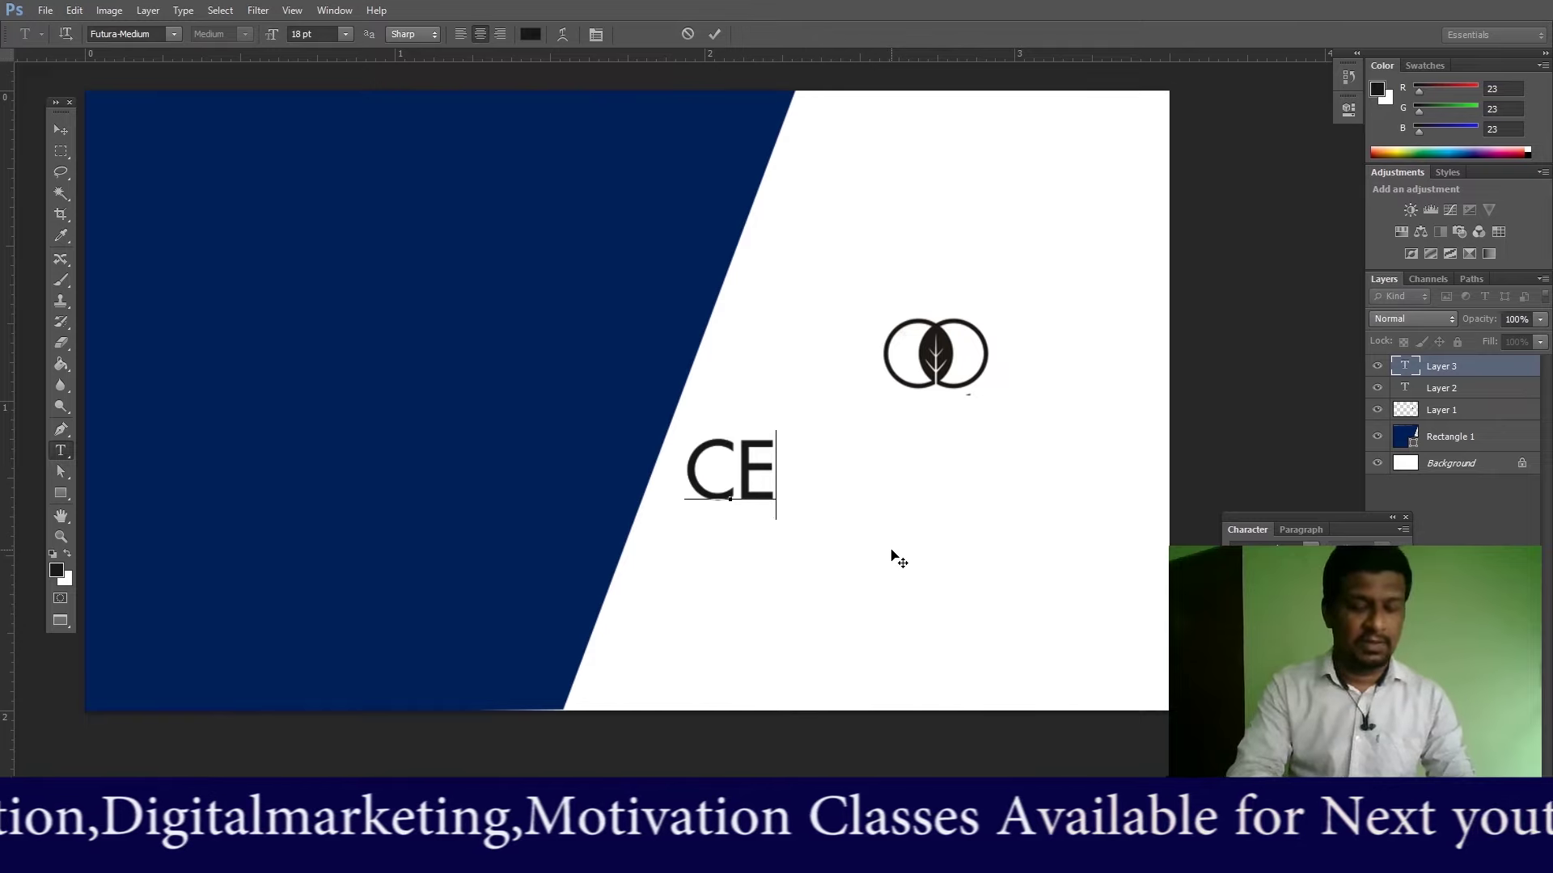
key(BackSpace)
key(BackSpace)
text(mAN)
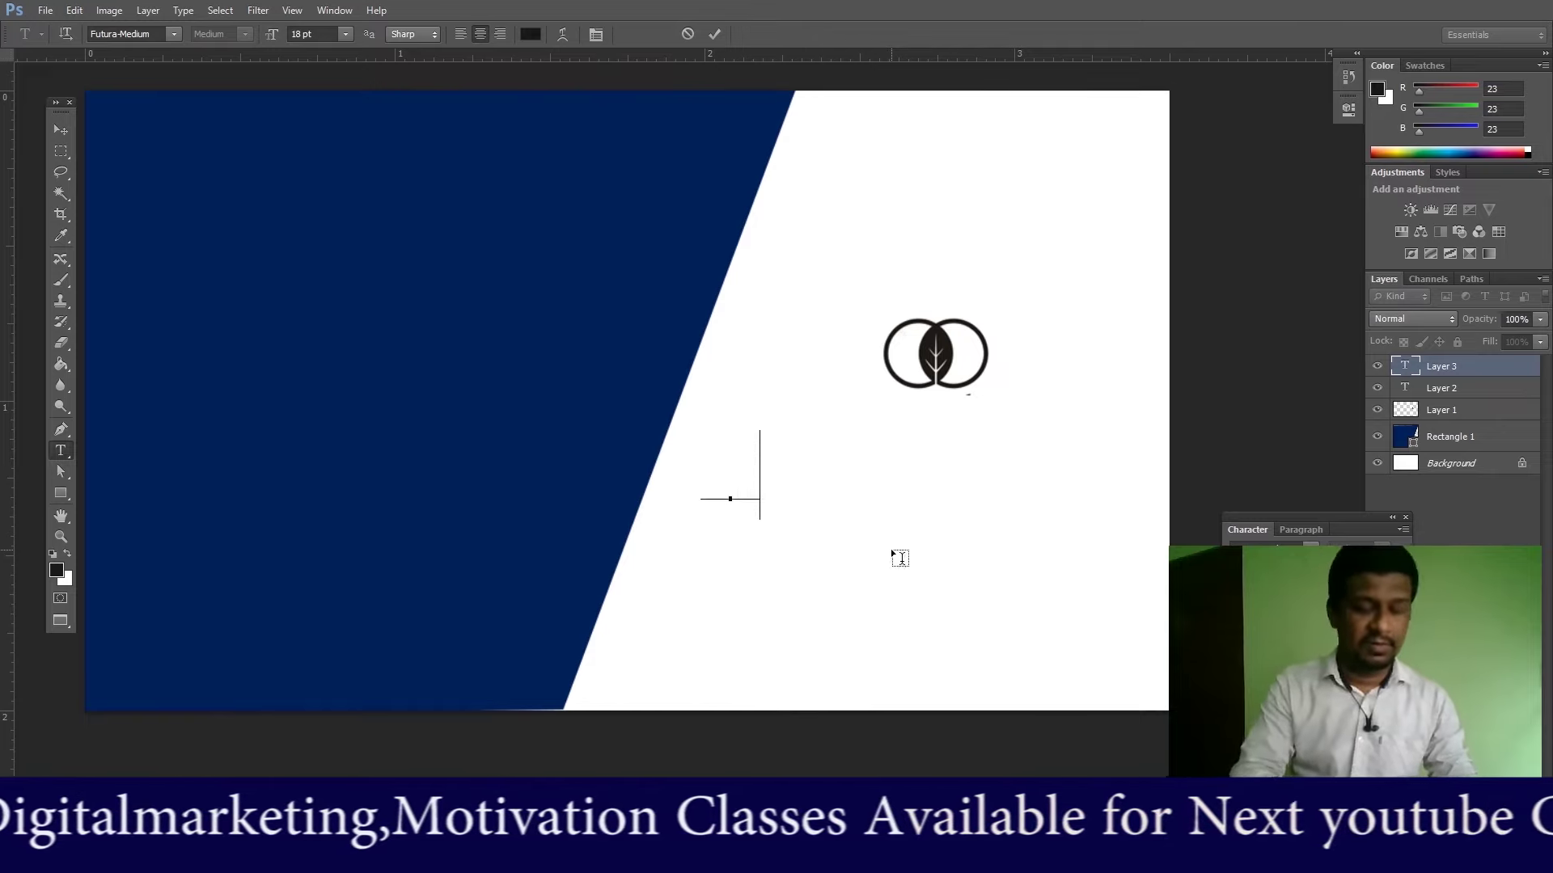
key(BackSpace)
key(BackSpace)
key(BackSpace)
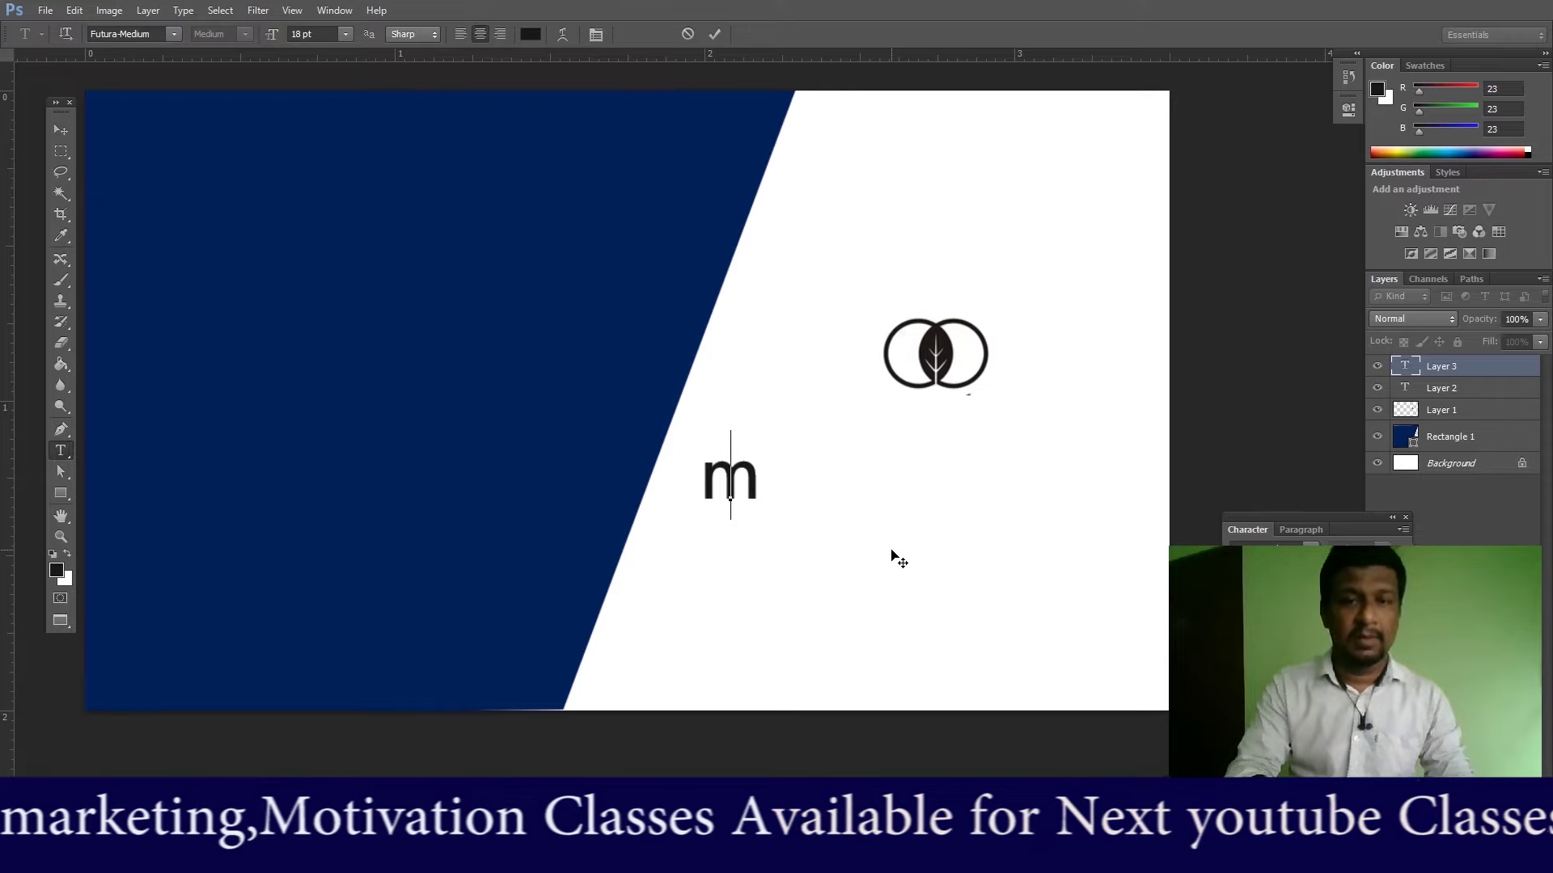
text(MANAGER)
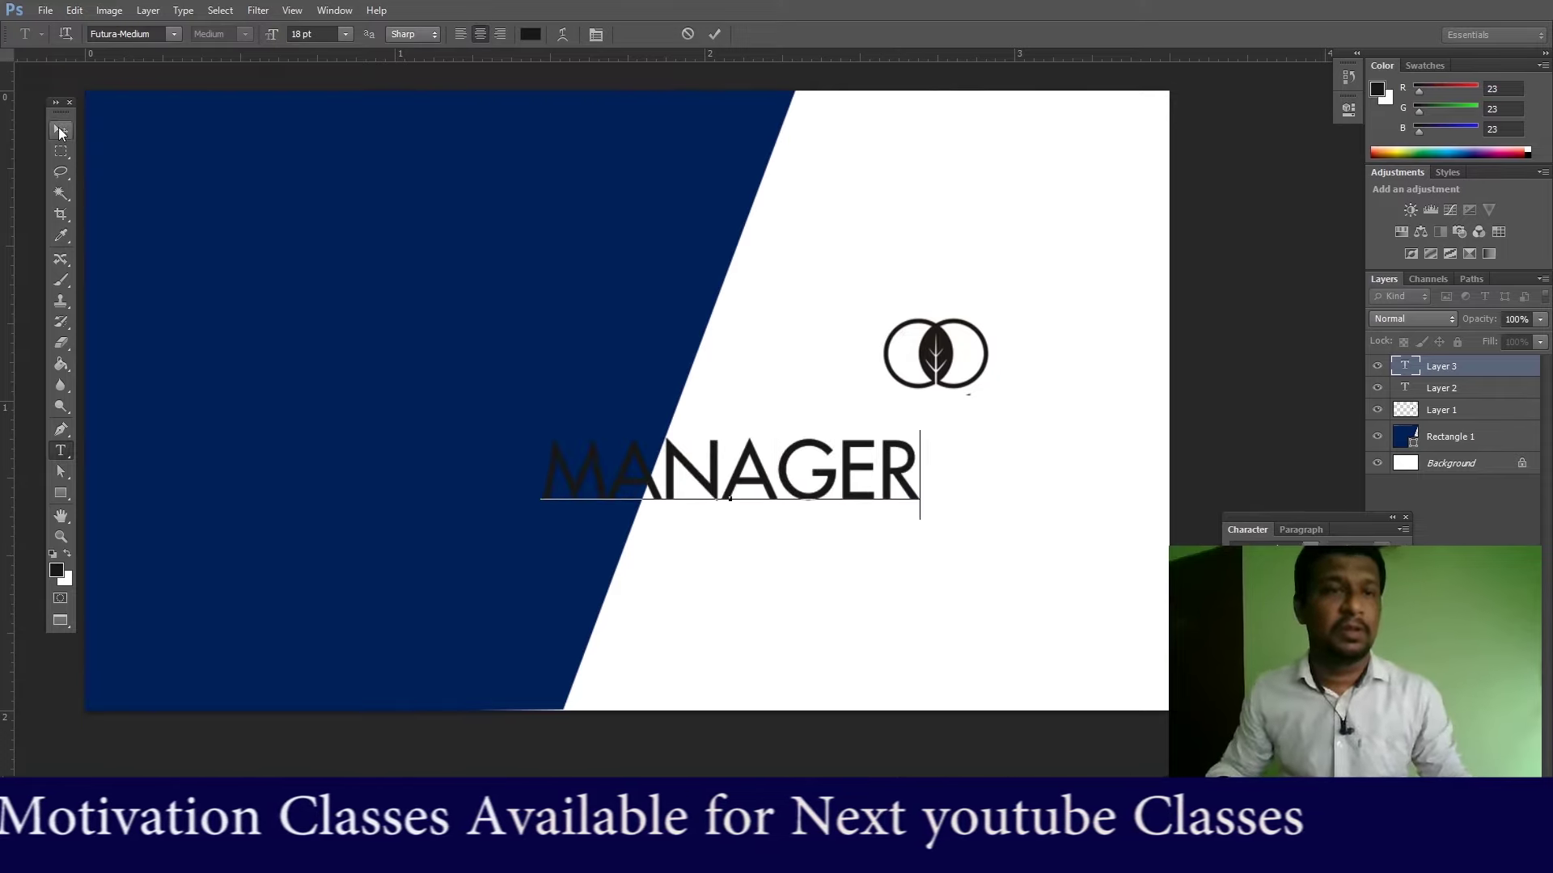
click(61, 129)
Step: Slide MANAGER right beneath the logo and recolour its letters with the logo's sampled dark colour
drag(833, 473, 1020, 449)
click(60, 451)
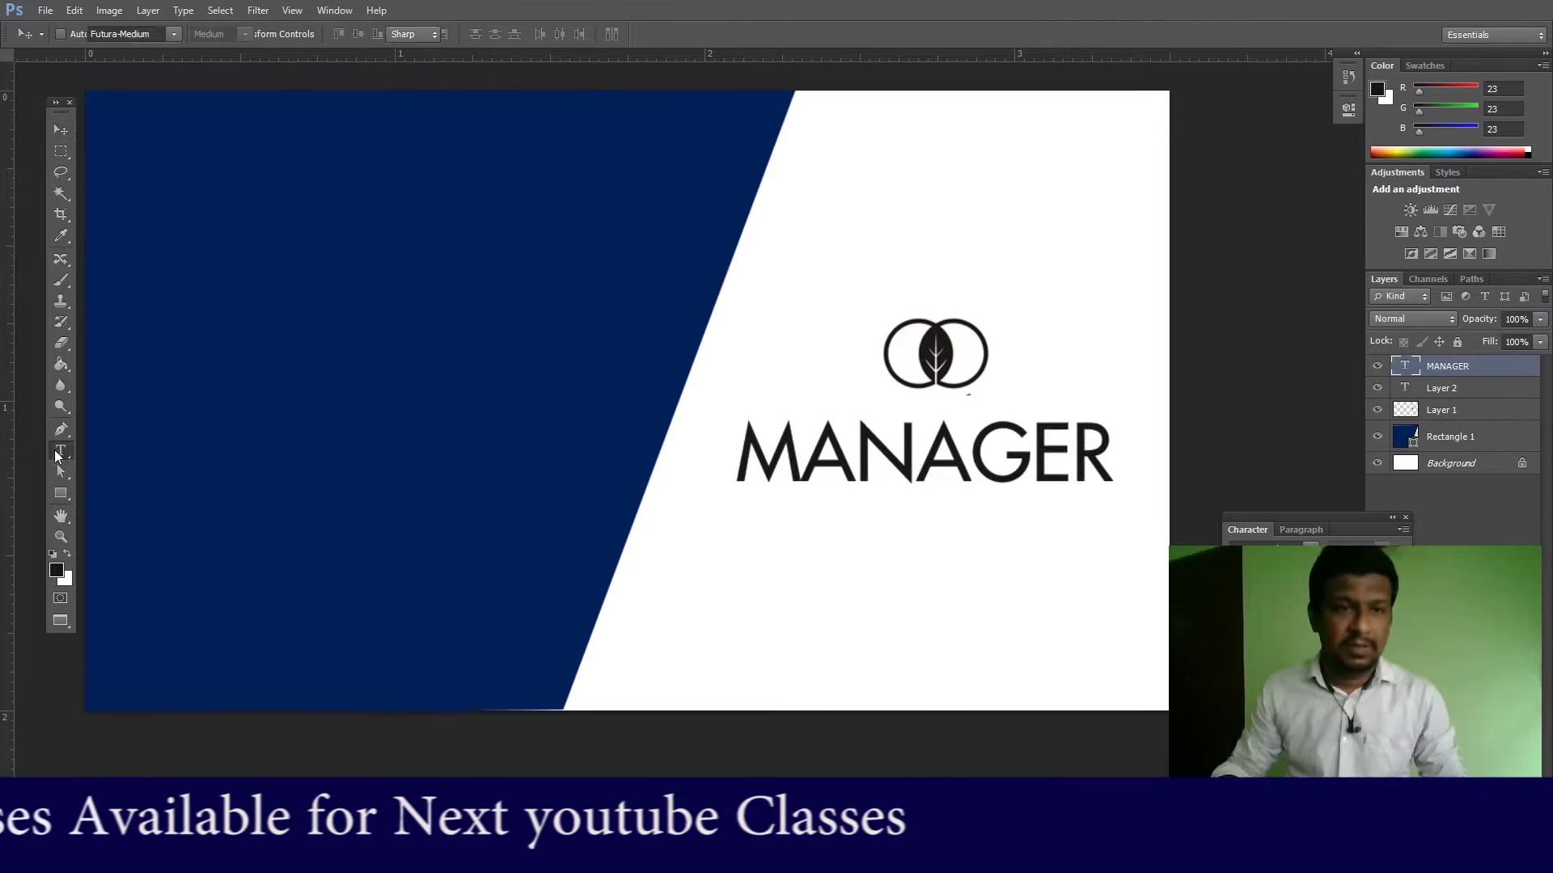
drag(751, 449, 1114, 455)
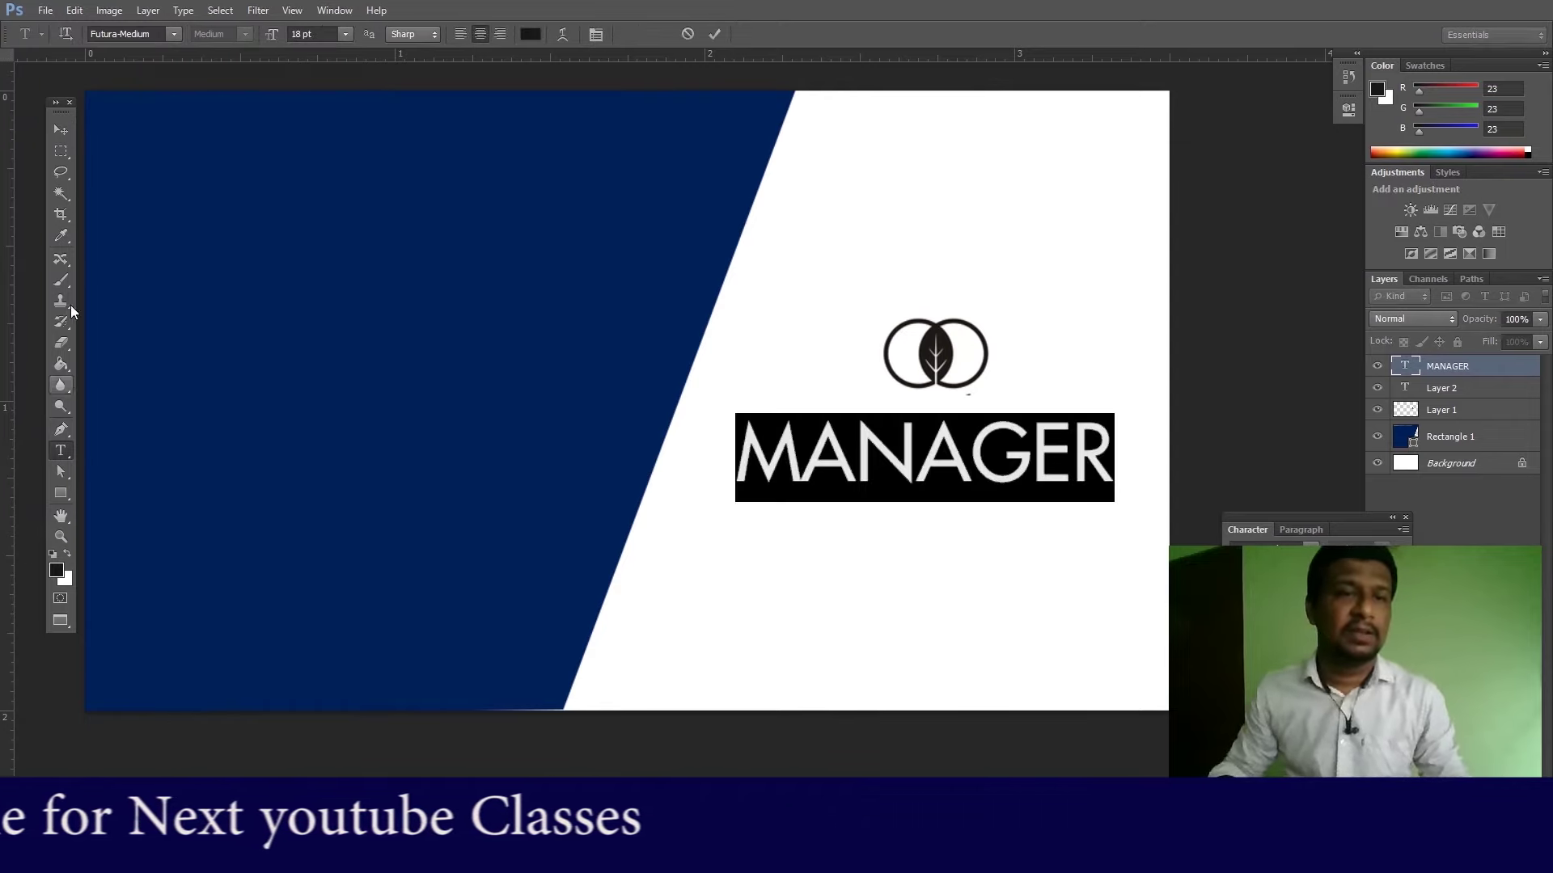
click(63, 236)
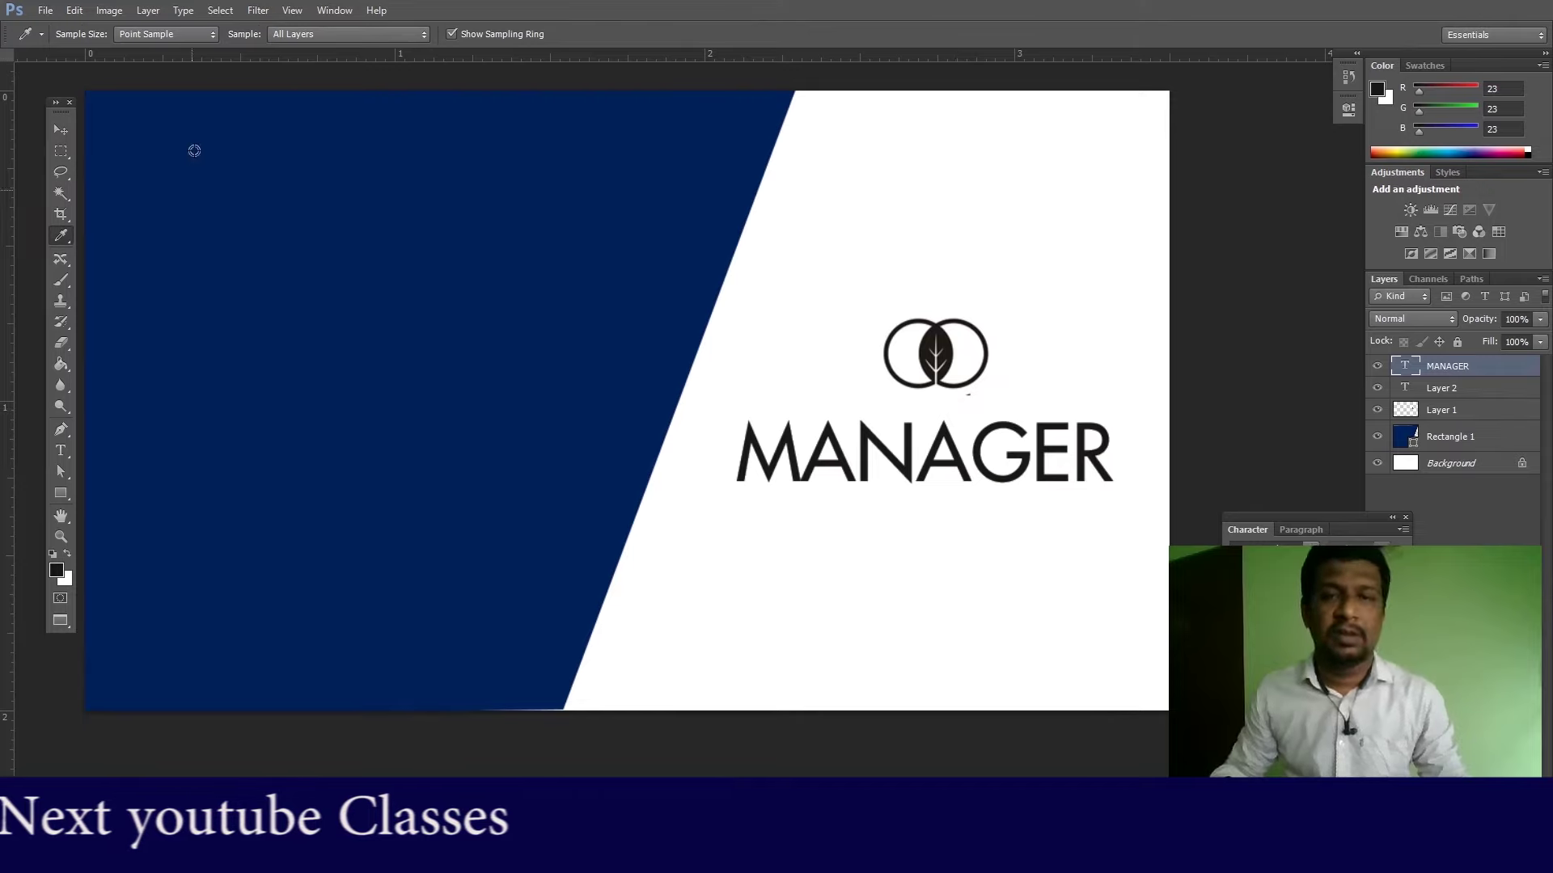
click(61, 450)
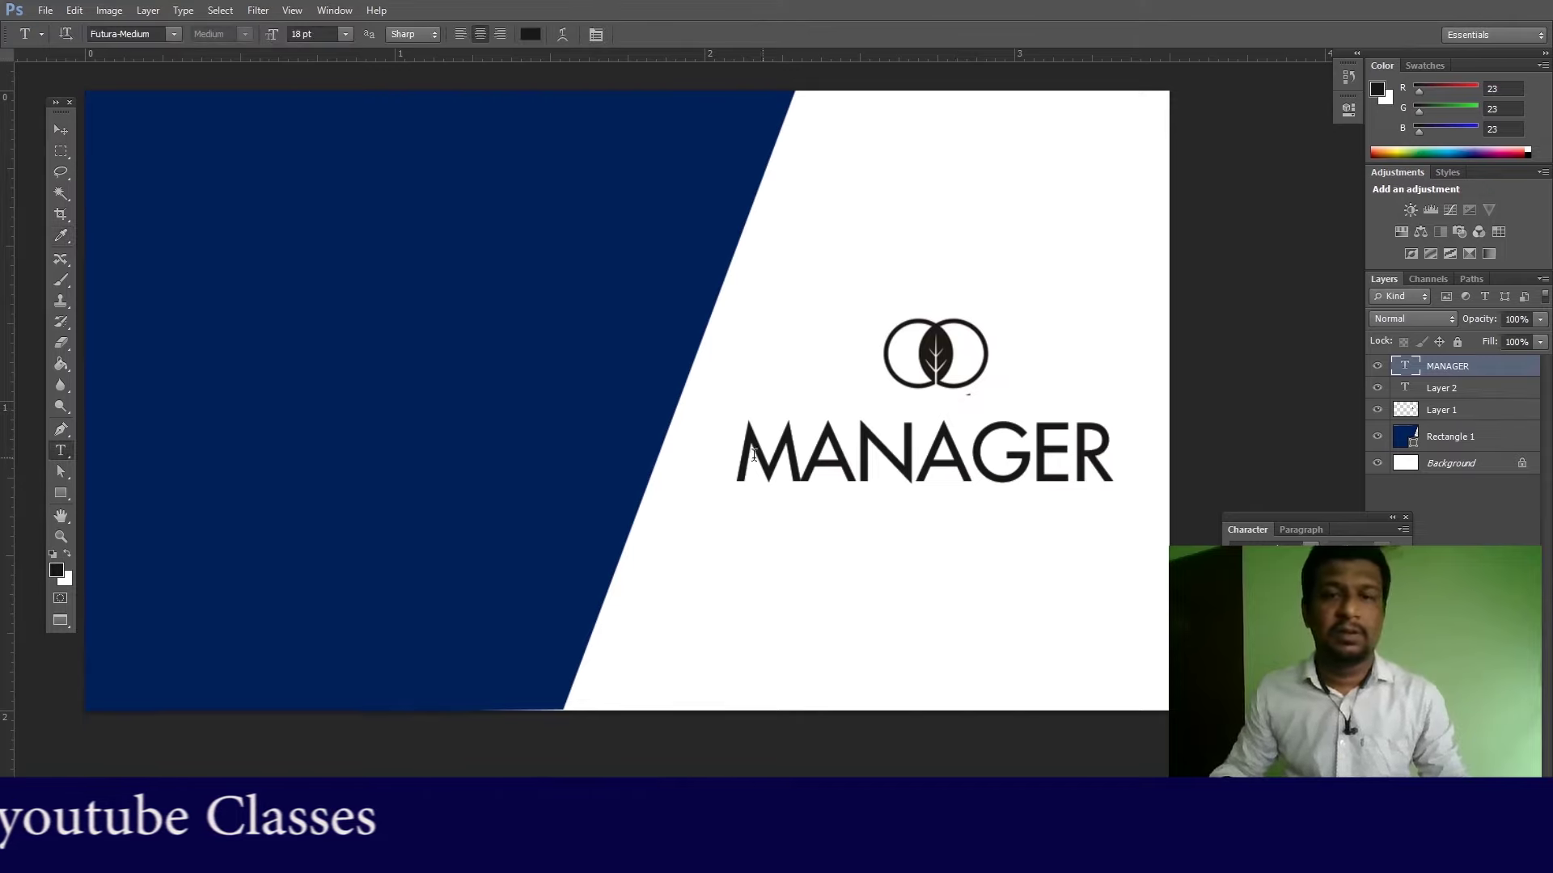
click(529, 34)
click(941, 344)
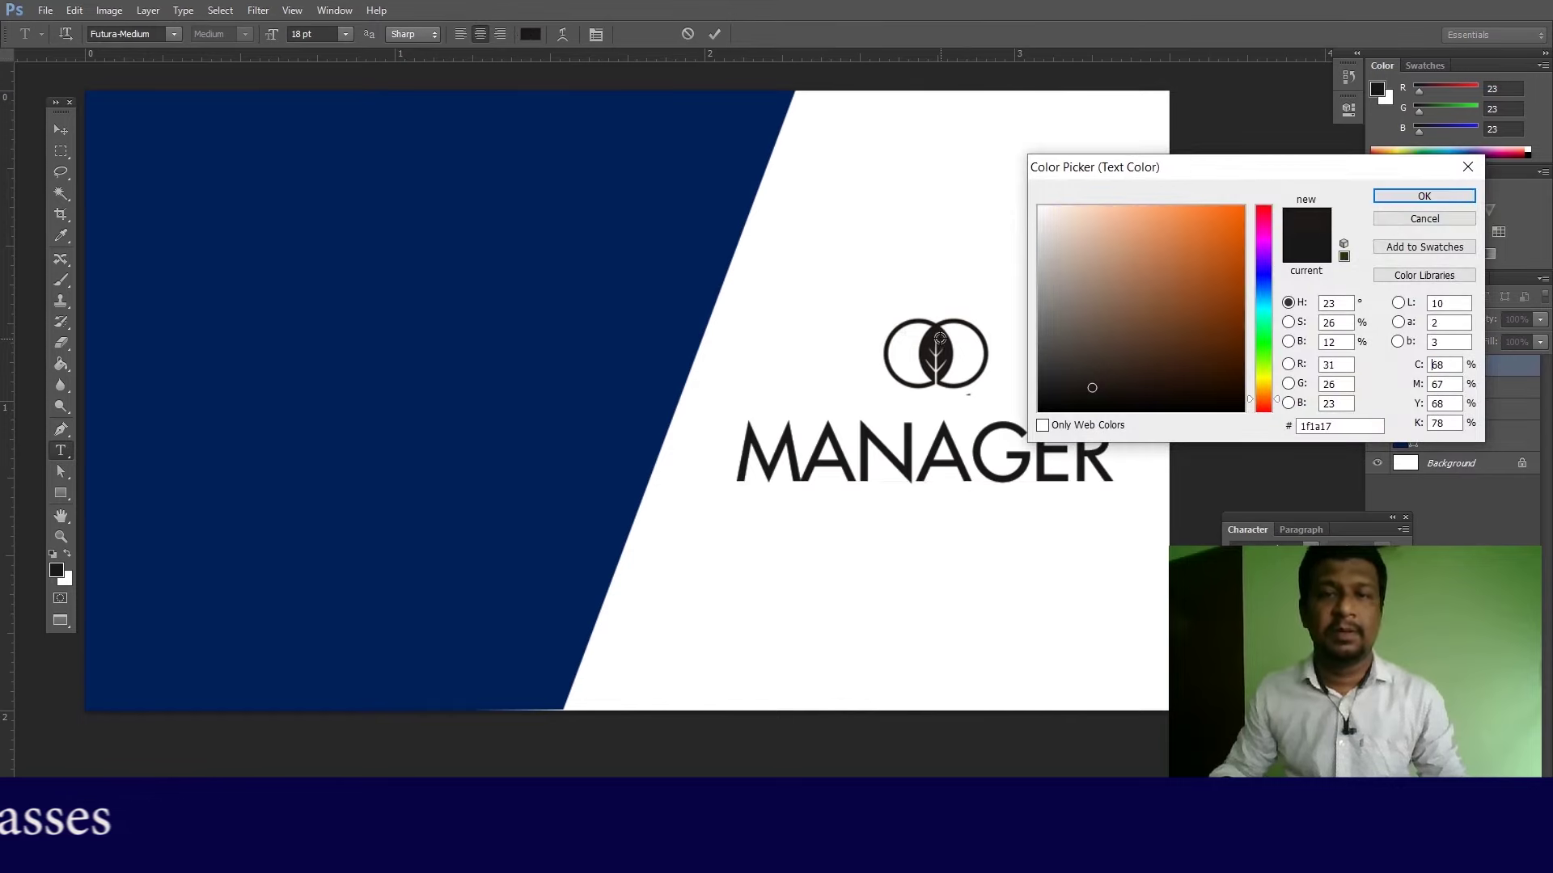
click(1426, 197)
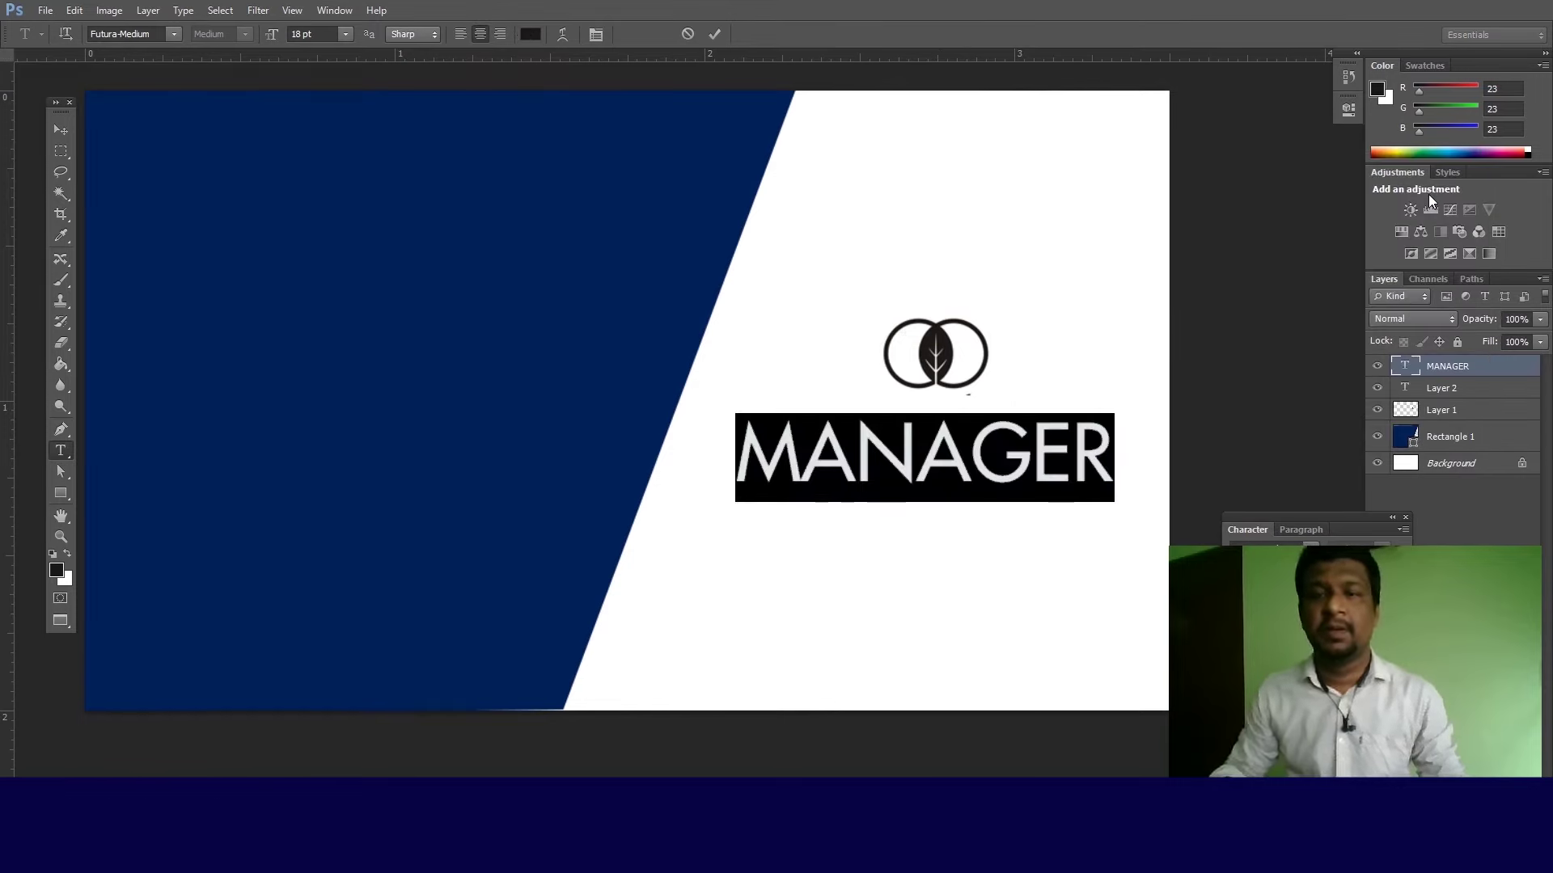
click(68, 131)
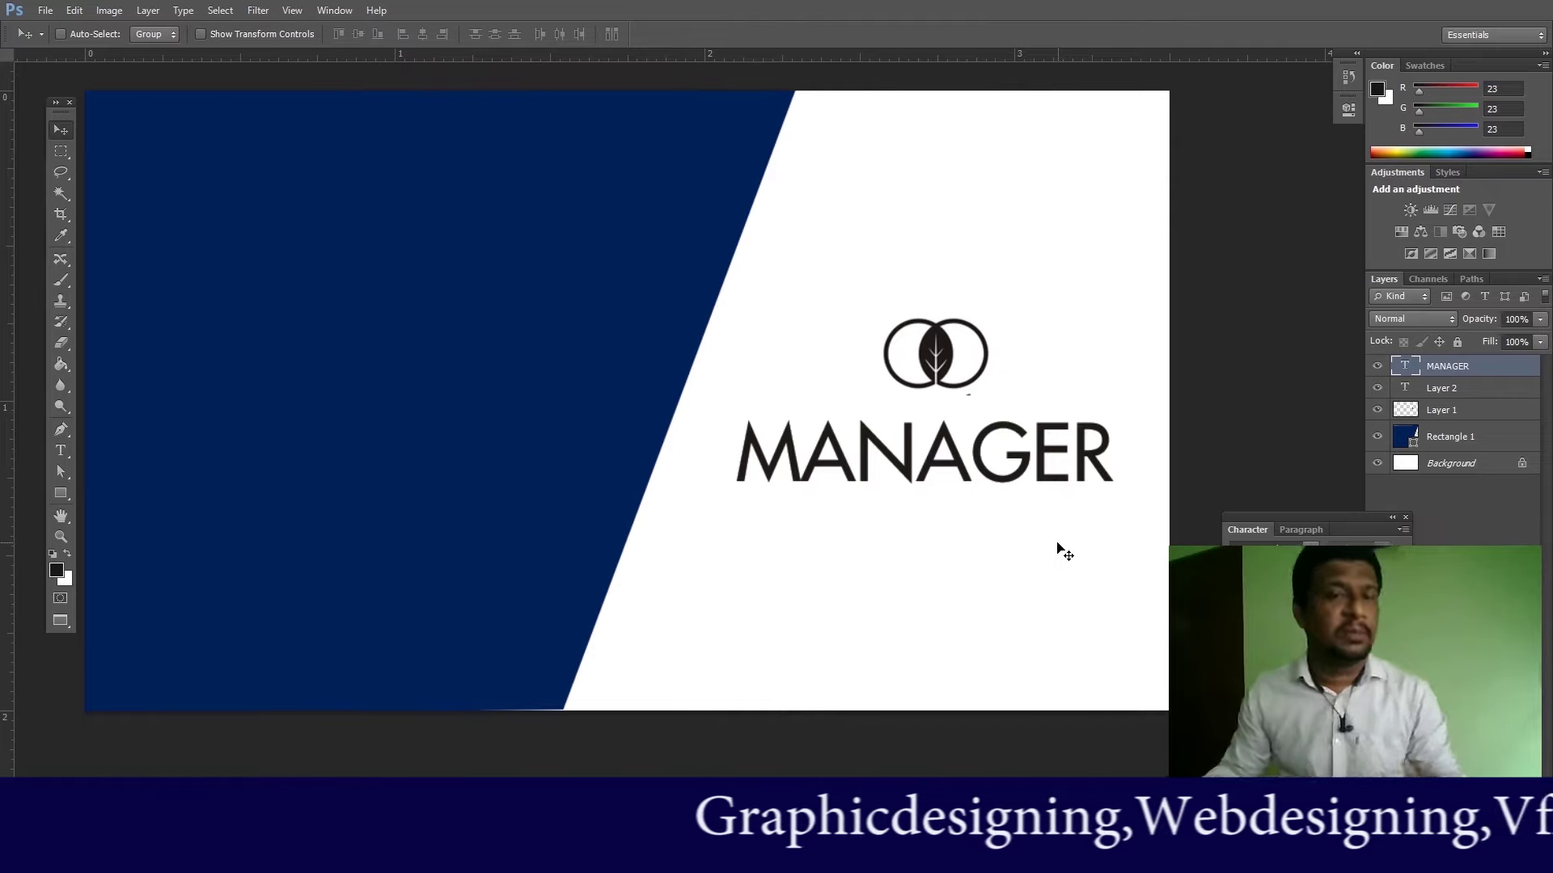
Step: From the youtube class folder, open the location-pin, phone (download.png) and envelope icon files together
click(44, 10)
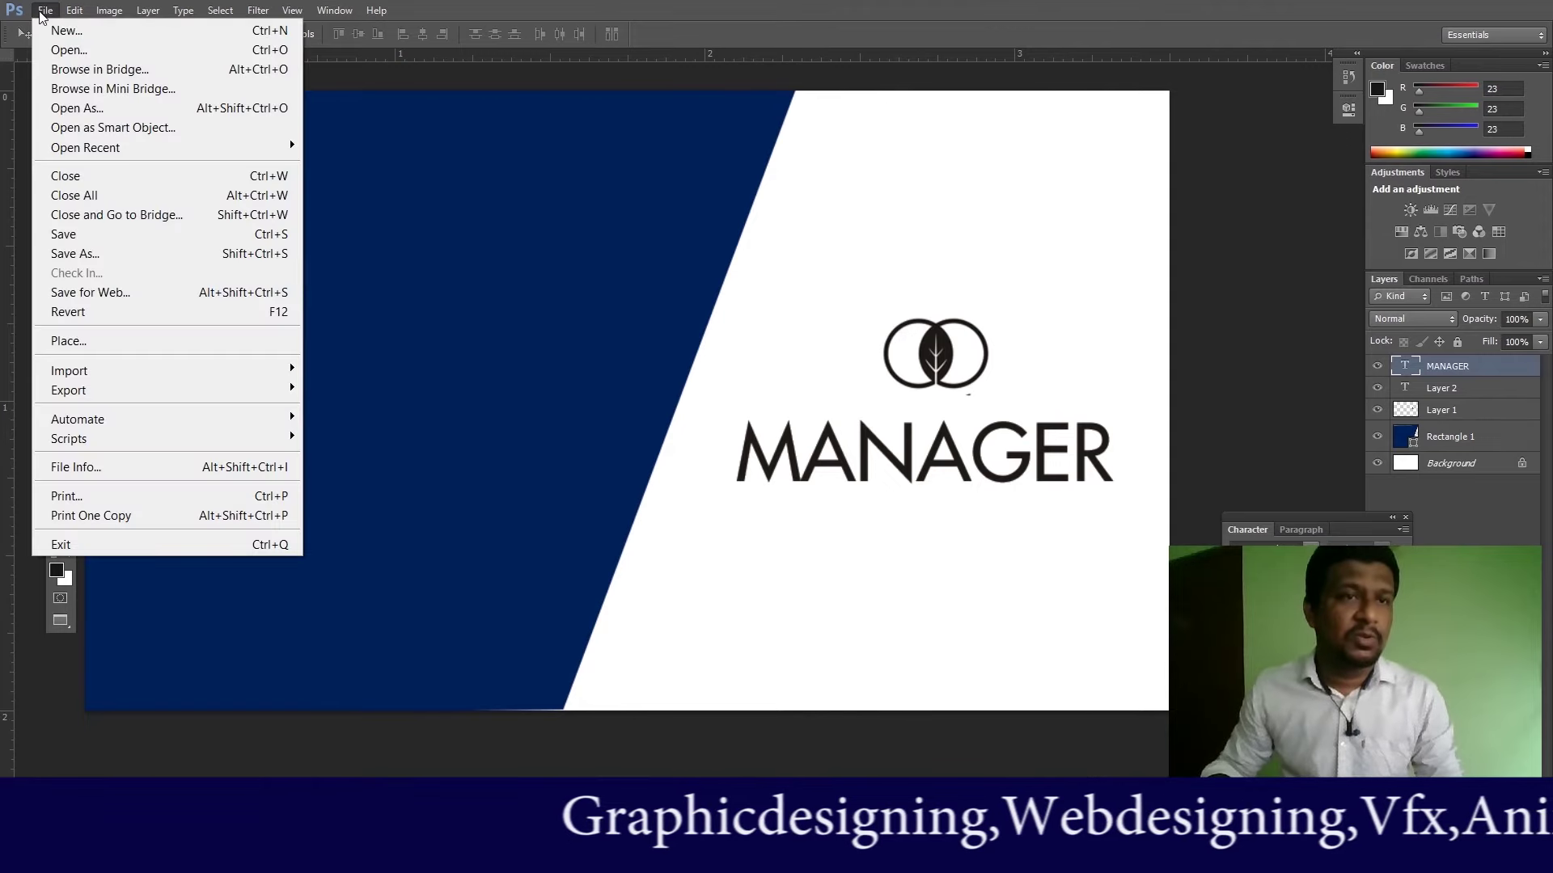
click(70, 51)
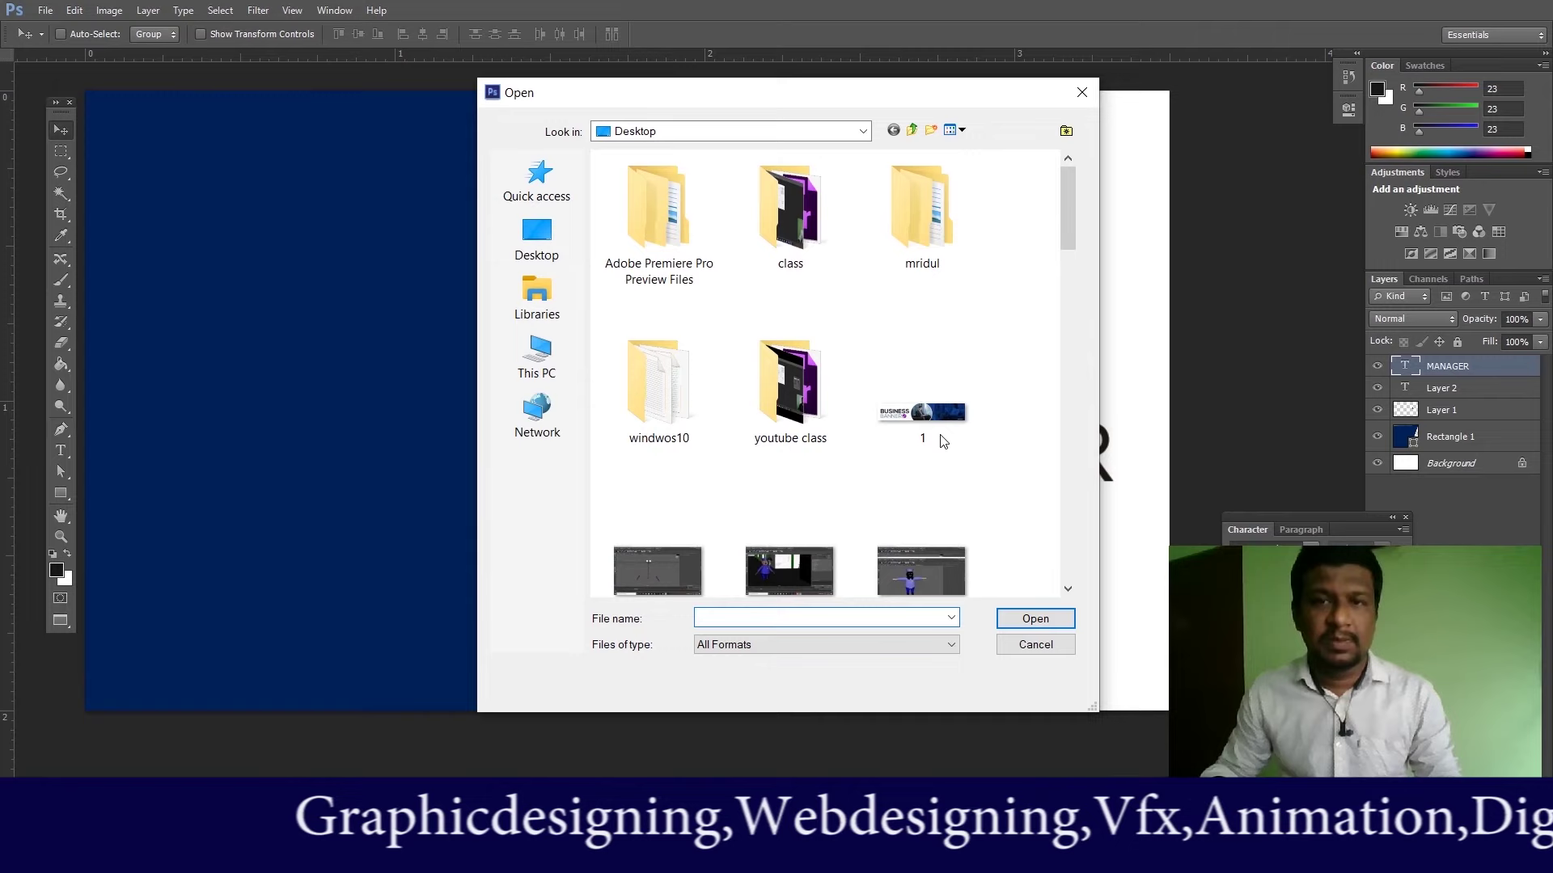
mouse_move(1074, 243)
mouse_down()
mouse_move(1077, 595)
mouse_move(1091, 225)
mouse_up()
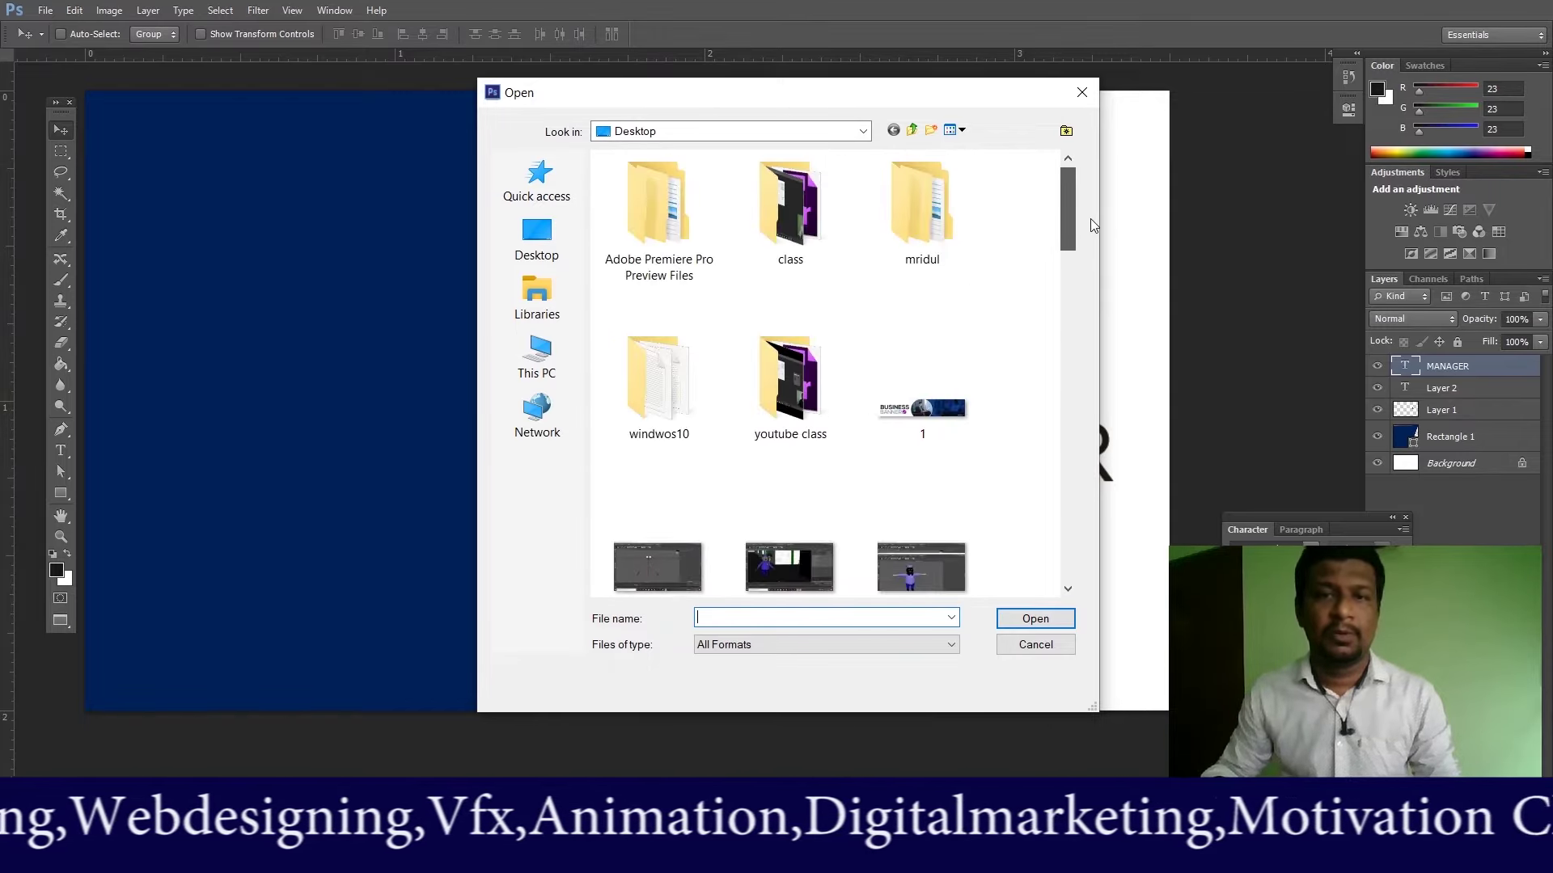
double_click(788, 378)
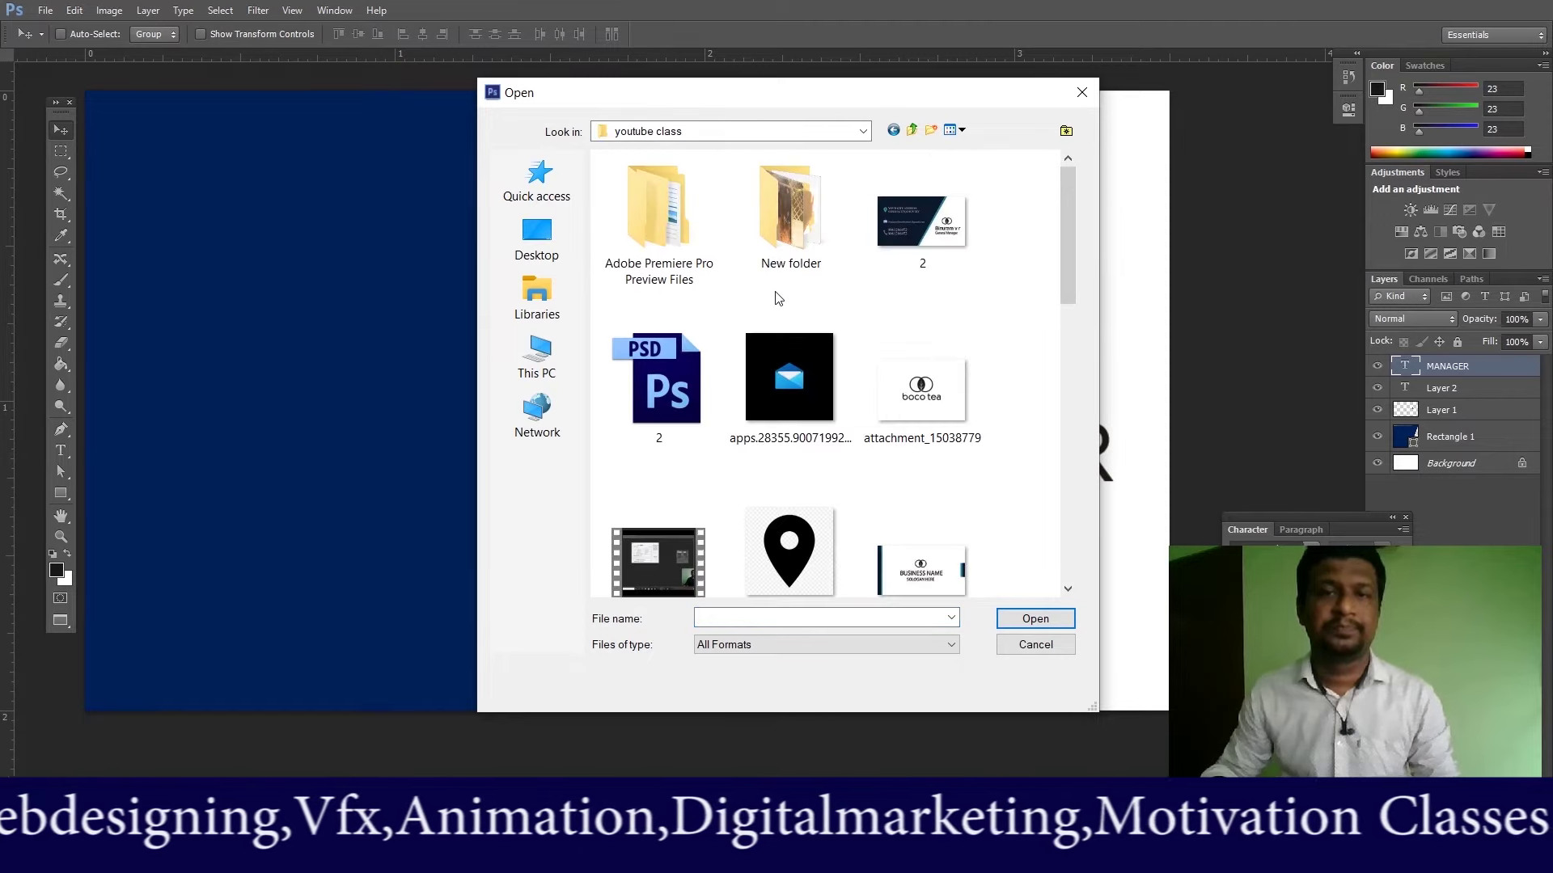
drag(1069, 238, 1067, 345)
click(788, 202)
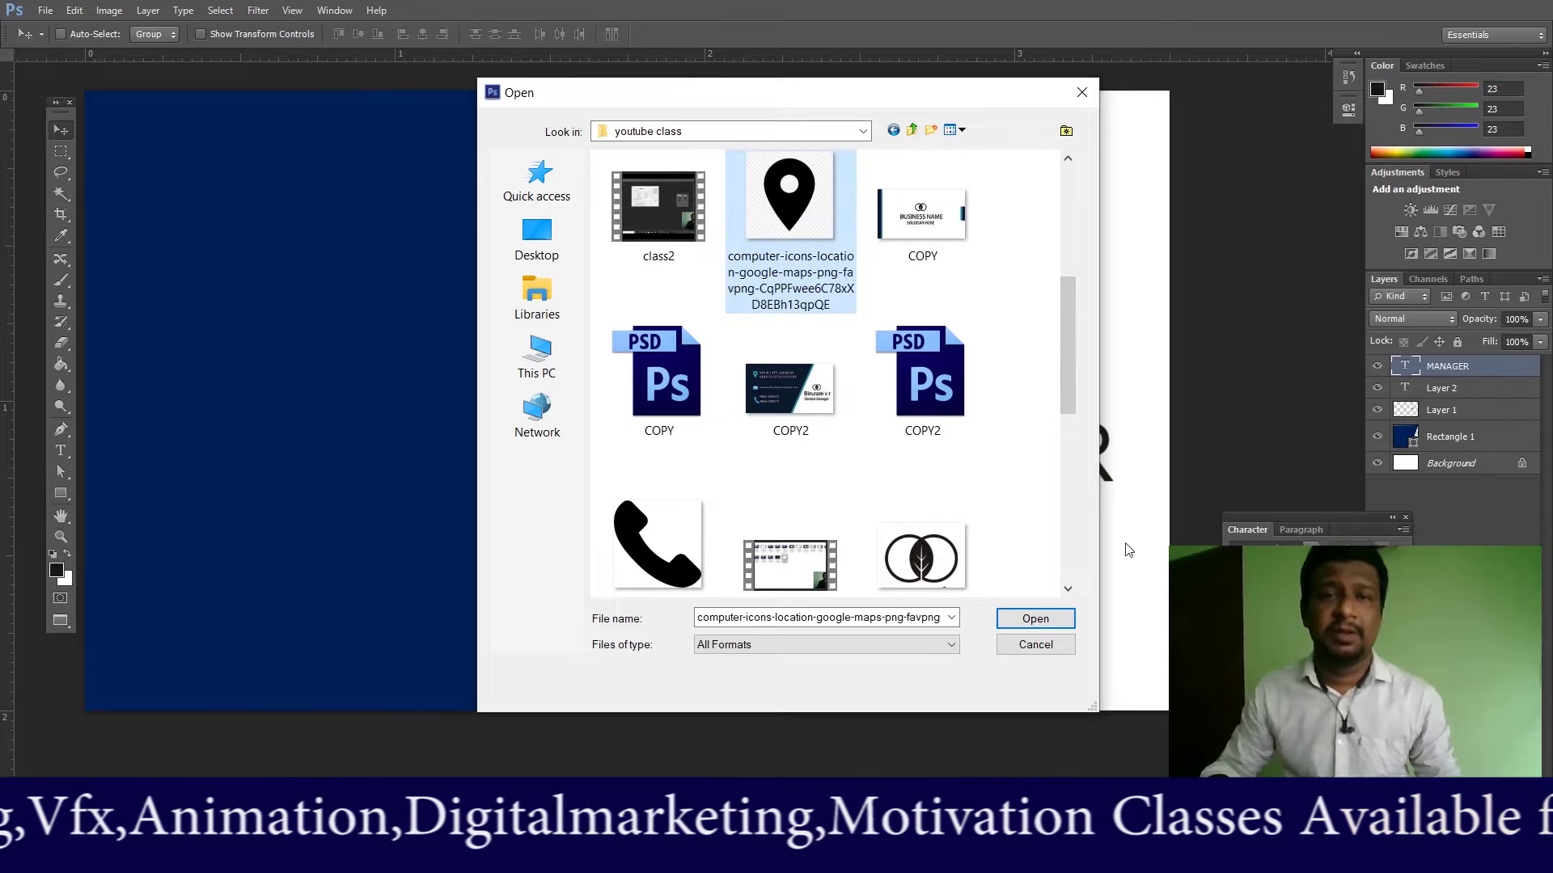
ctrl+click(639, 556)
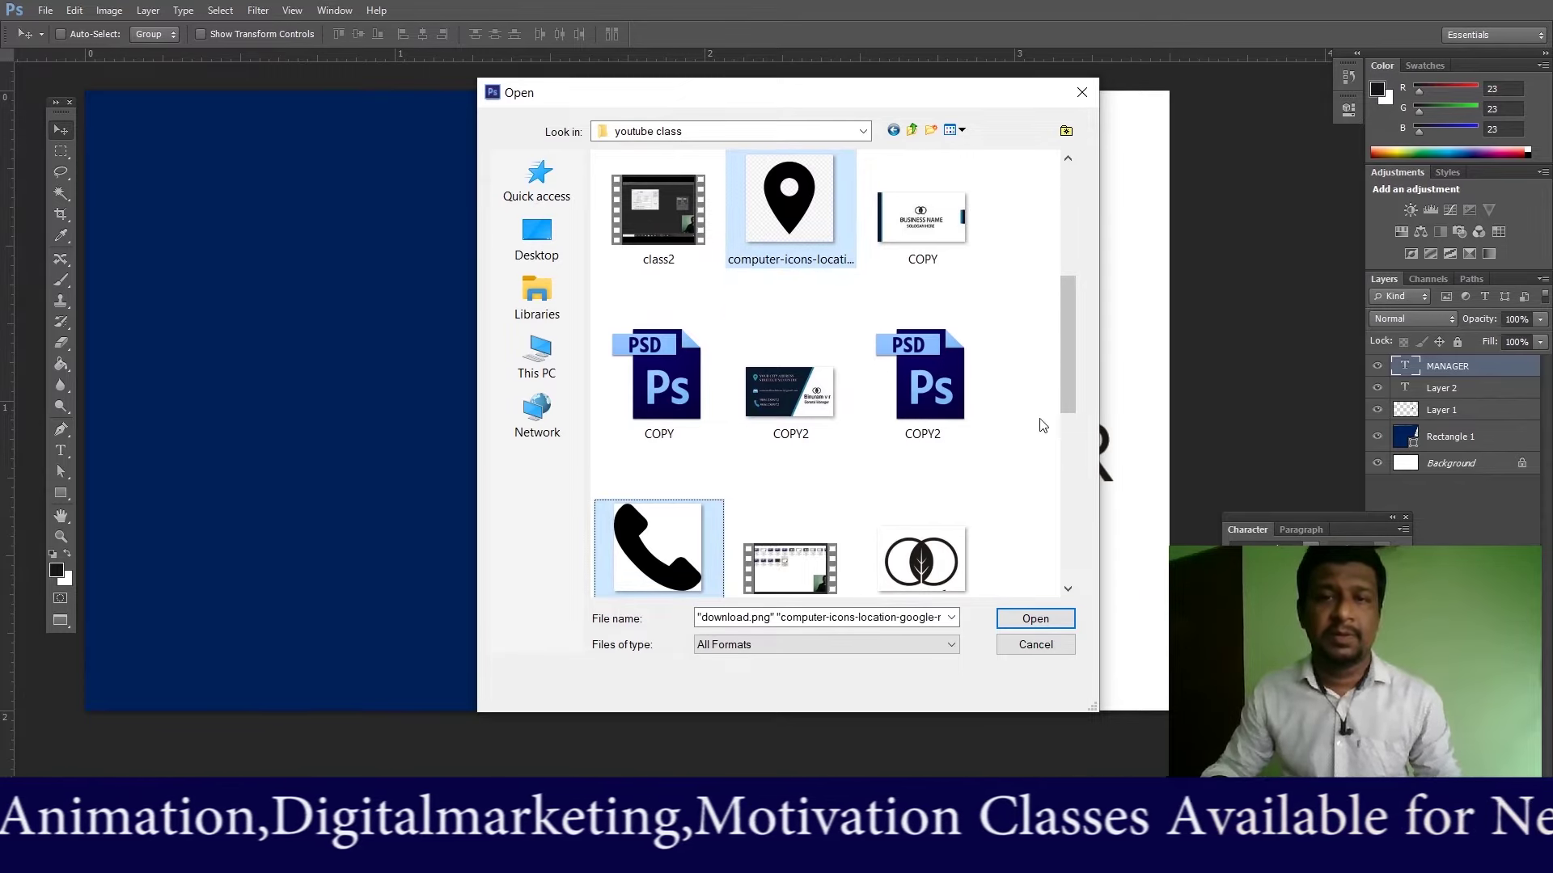
drag(1077, 360, 1112, 255)
scroll(809, 364, down, 2)
scroll(805, 323, up, 1)
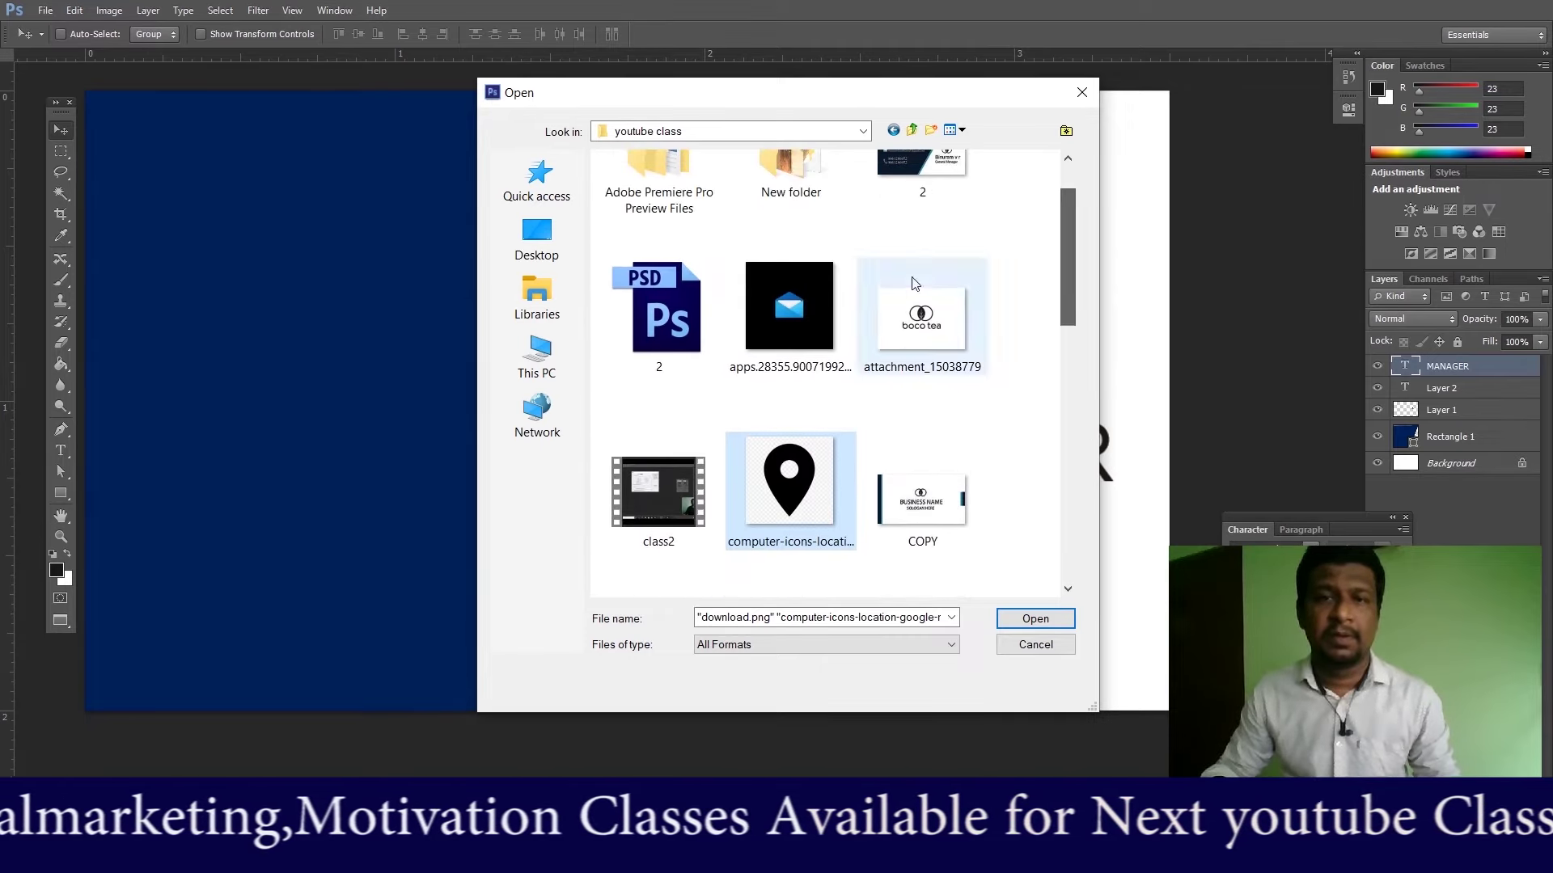
ctrl+click(801, 311)
click(1036, 620)
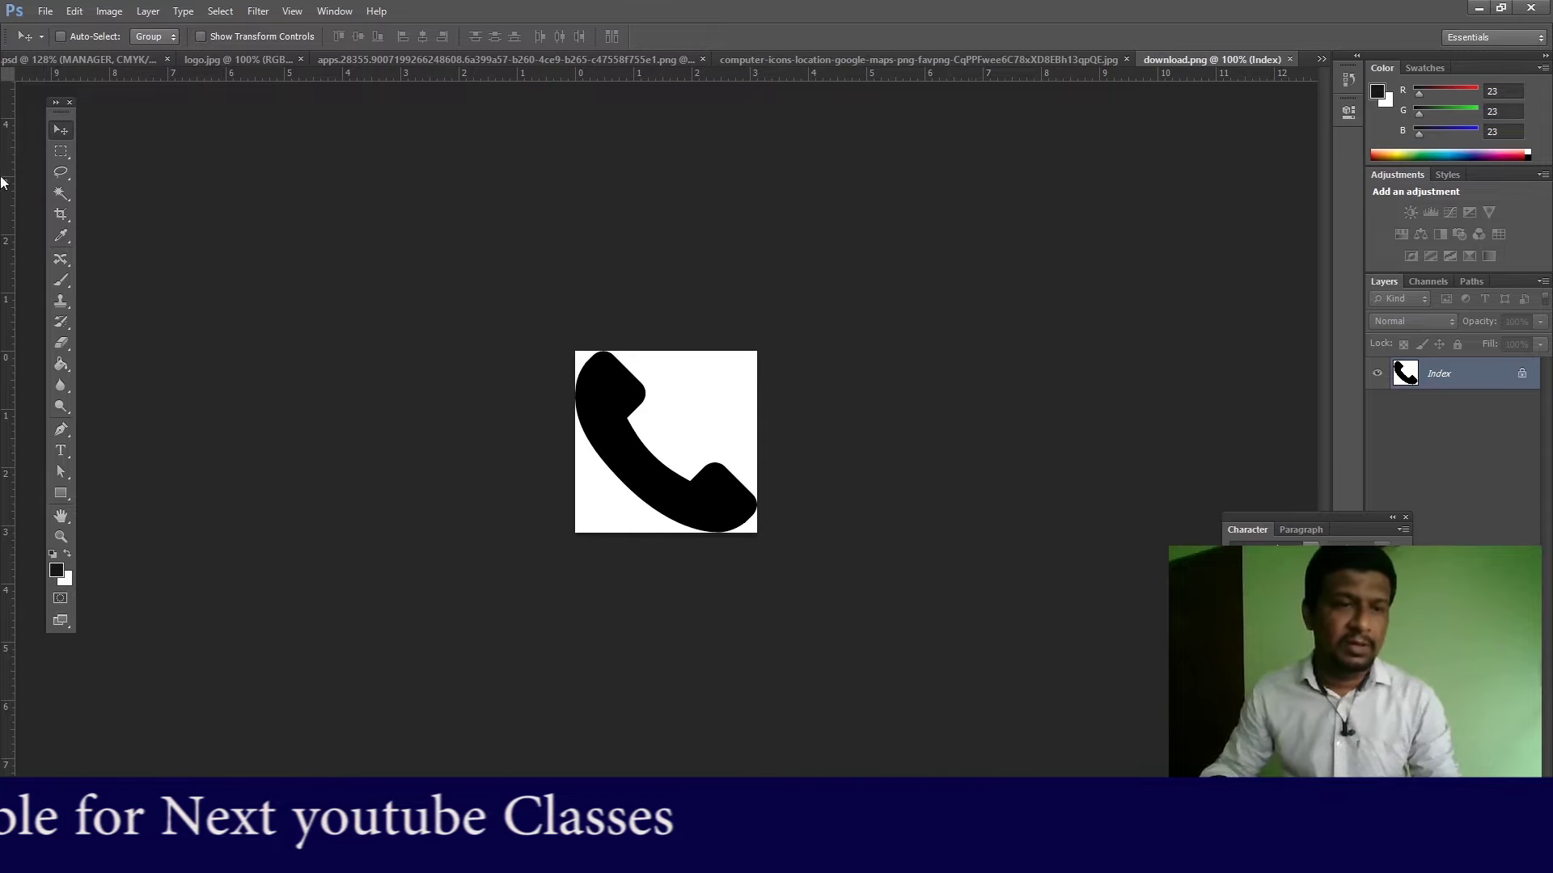
Step: Try the toolbox screen modes, ending in full screen mode
click(61, 620)
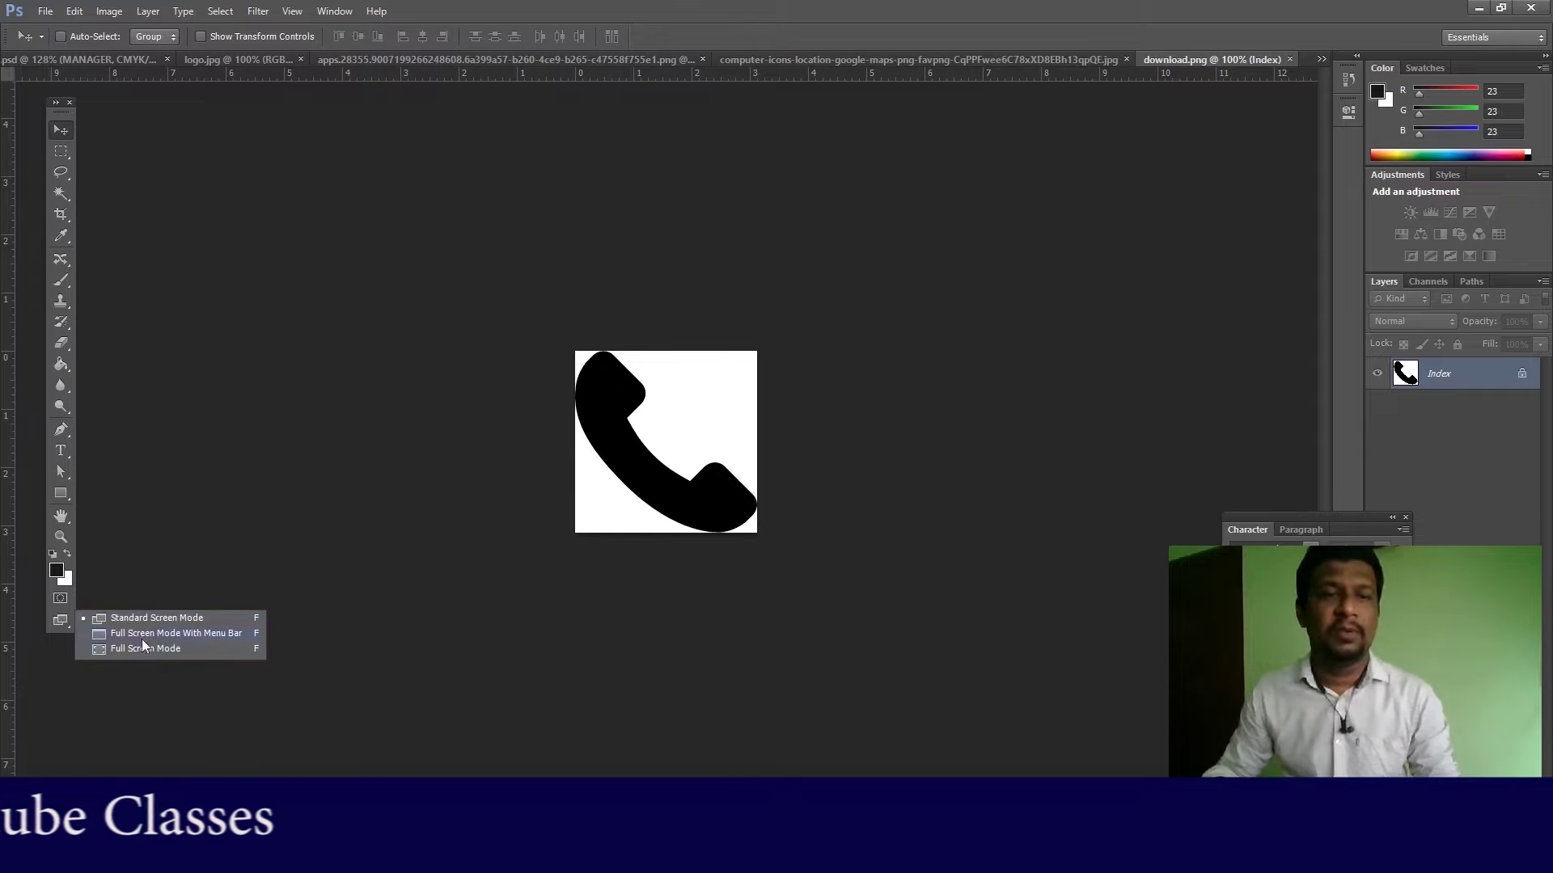
click(154, 616)
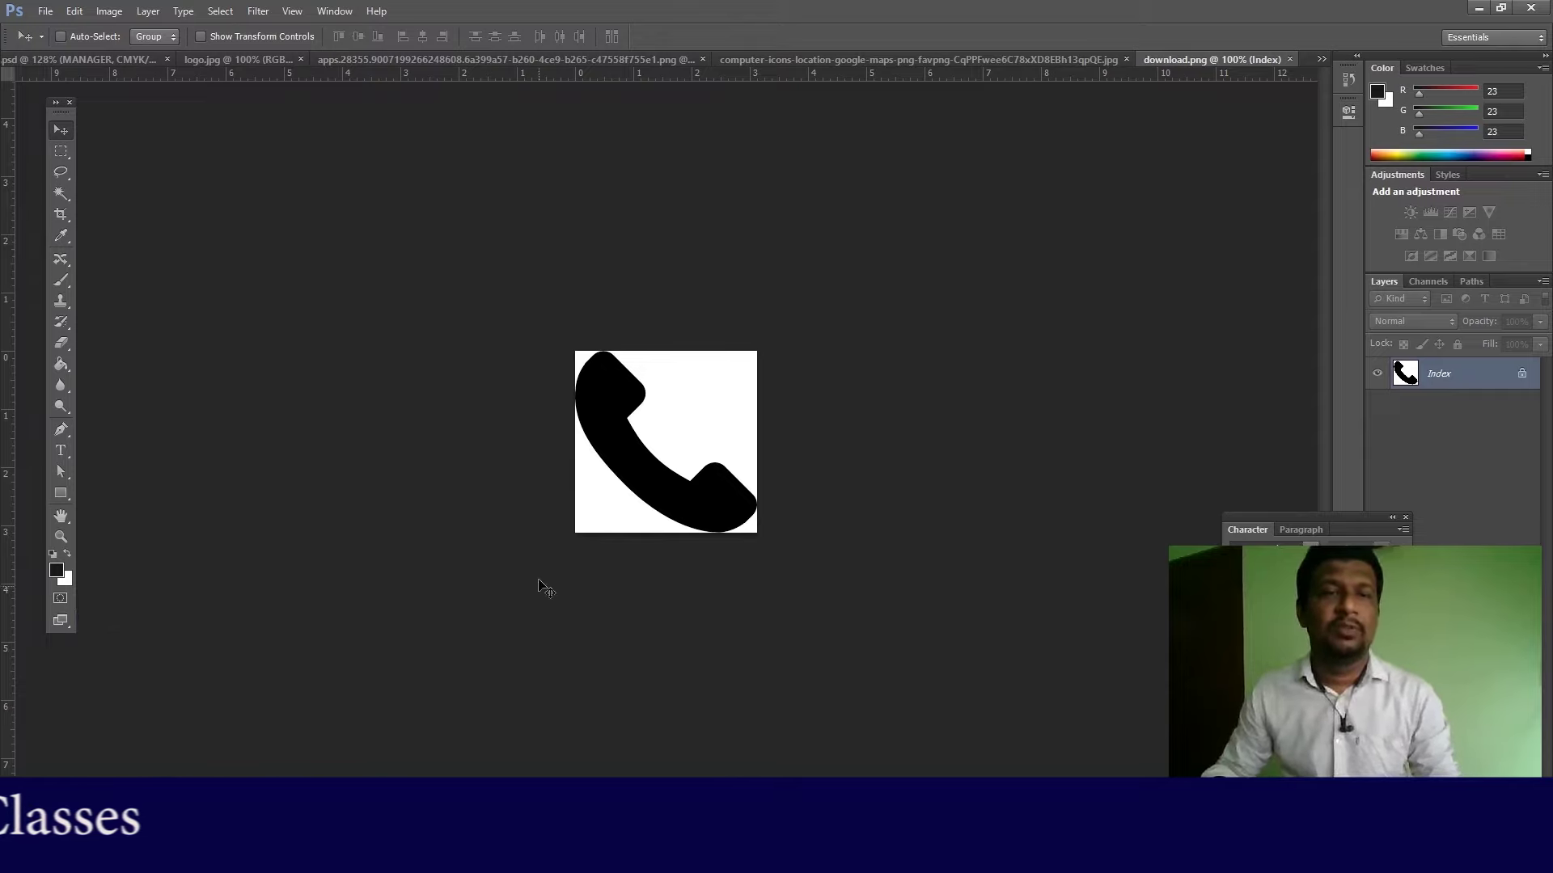
click(61, 627)
click(143, 635)
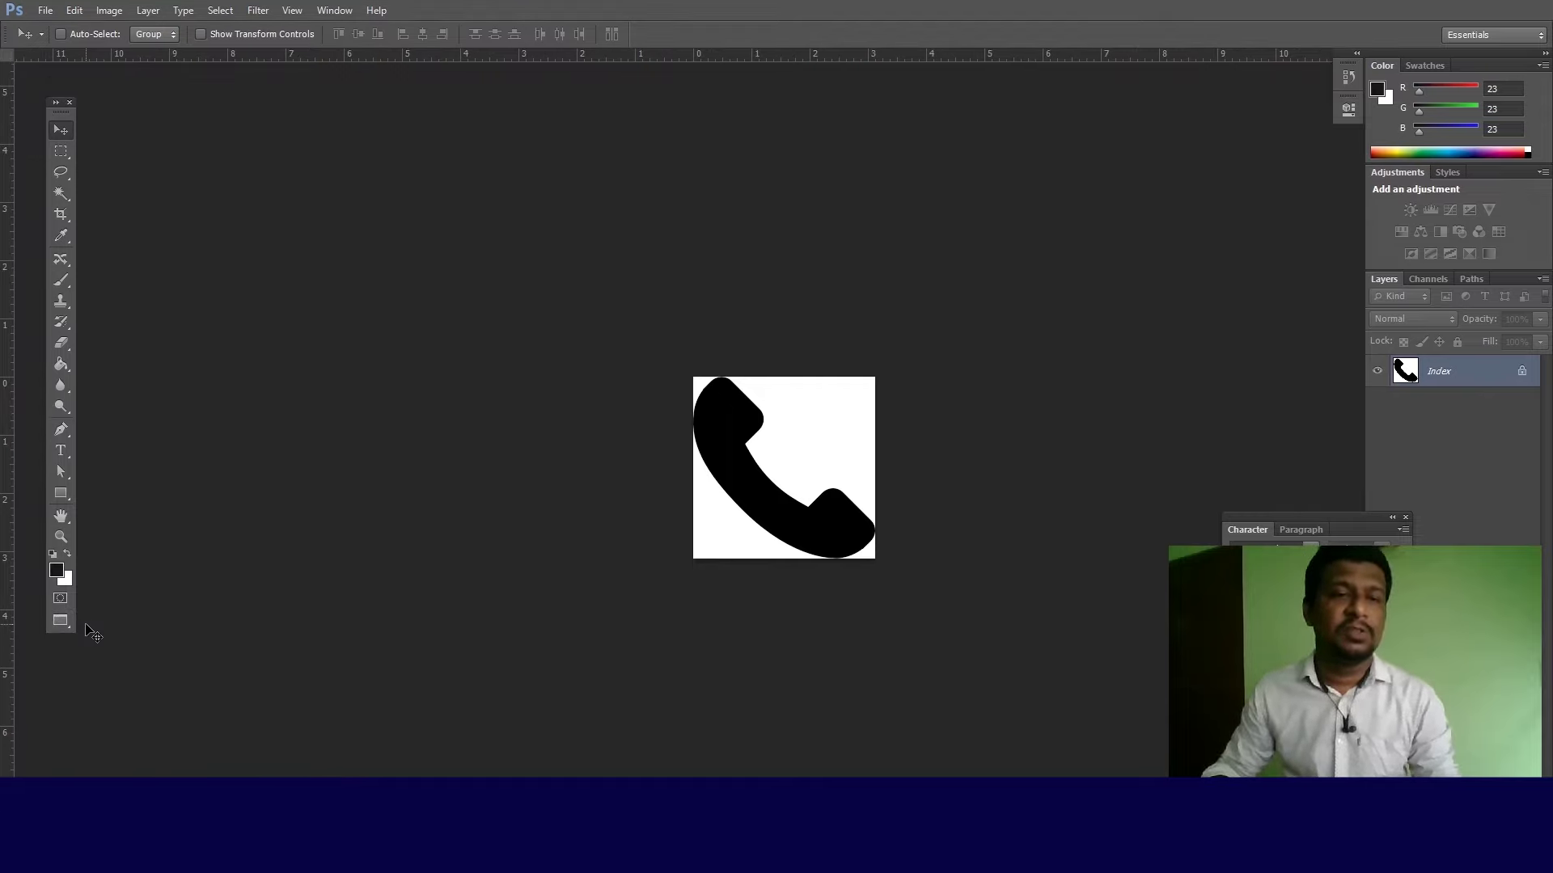
click(56, 629)
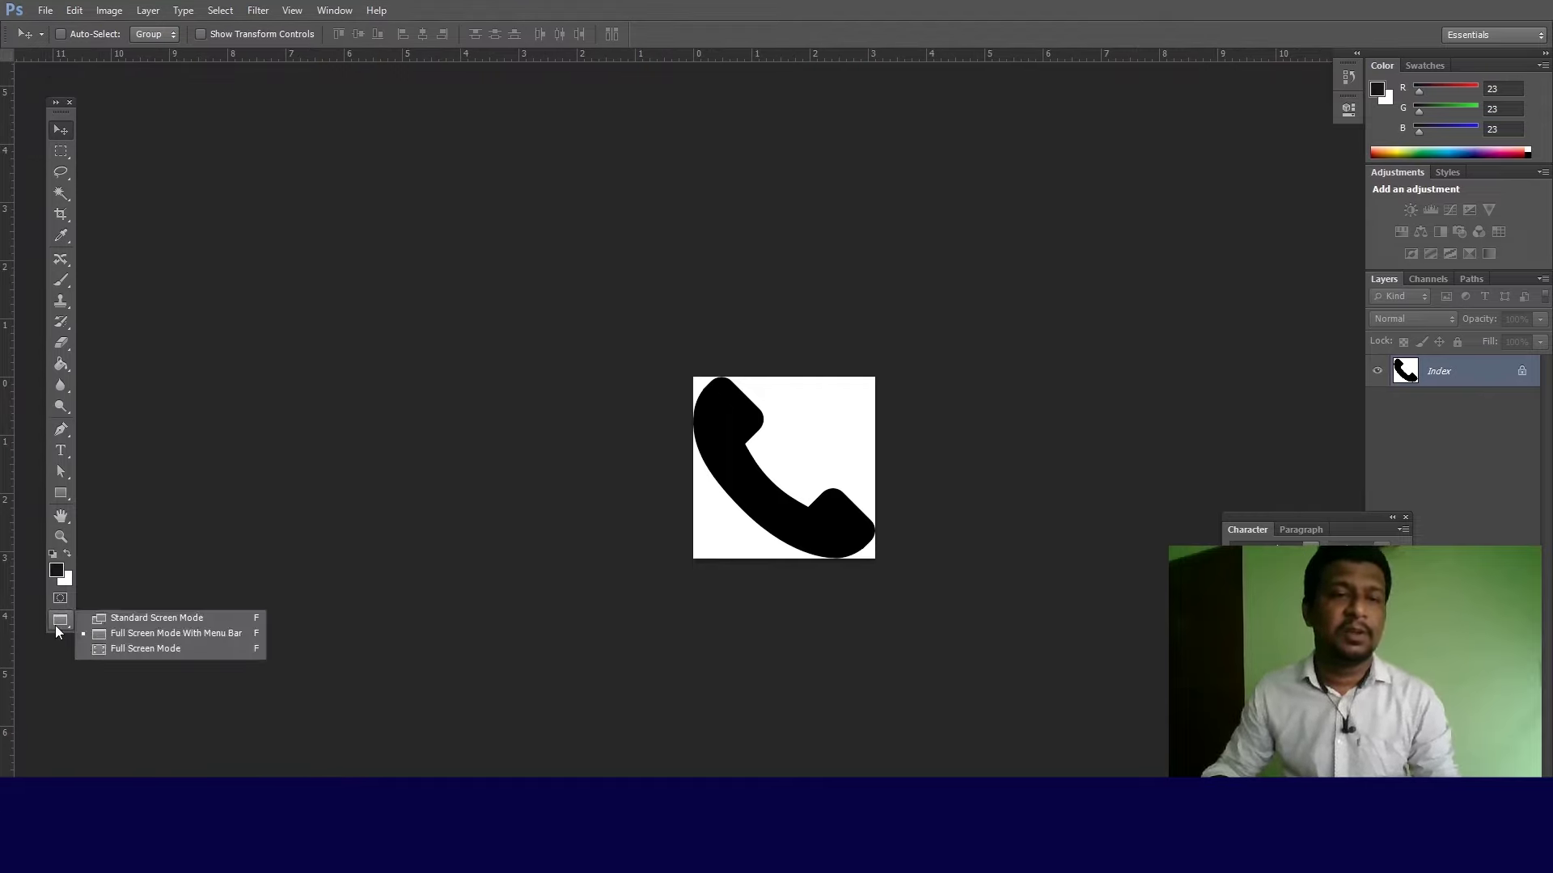
click(126, 652)
click(792, 354)
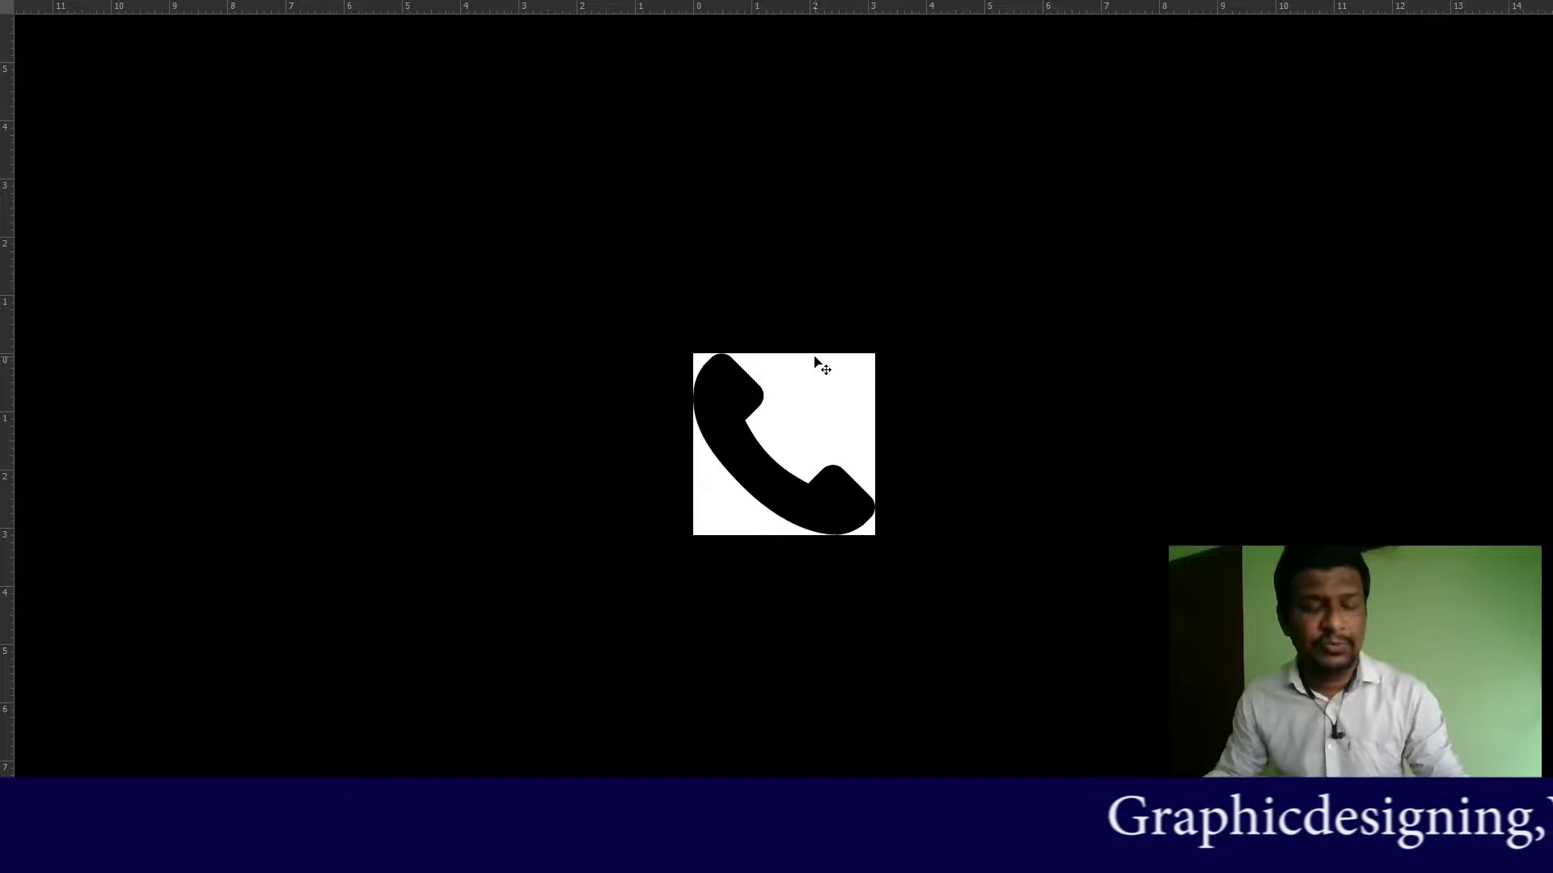
Step: Return to Standard screen mode, drag the phone icon onto the card, and move Layer 1 to the top
key(f)
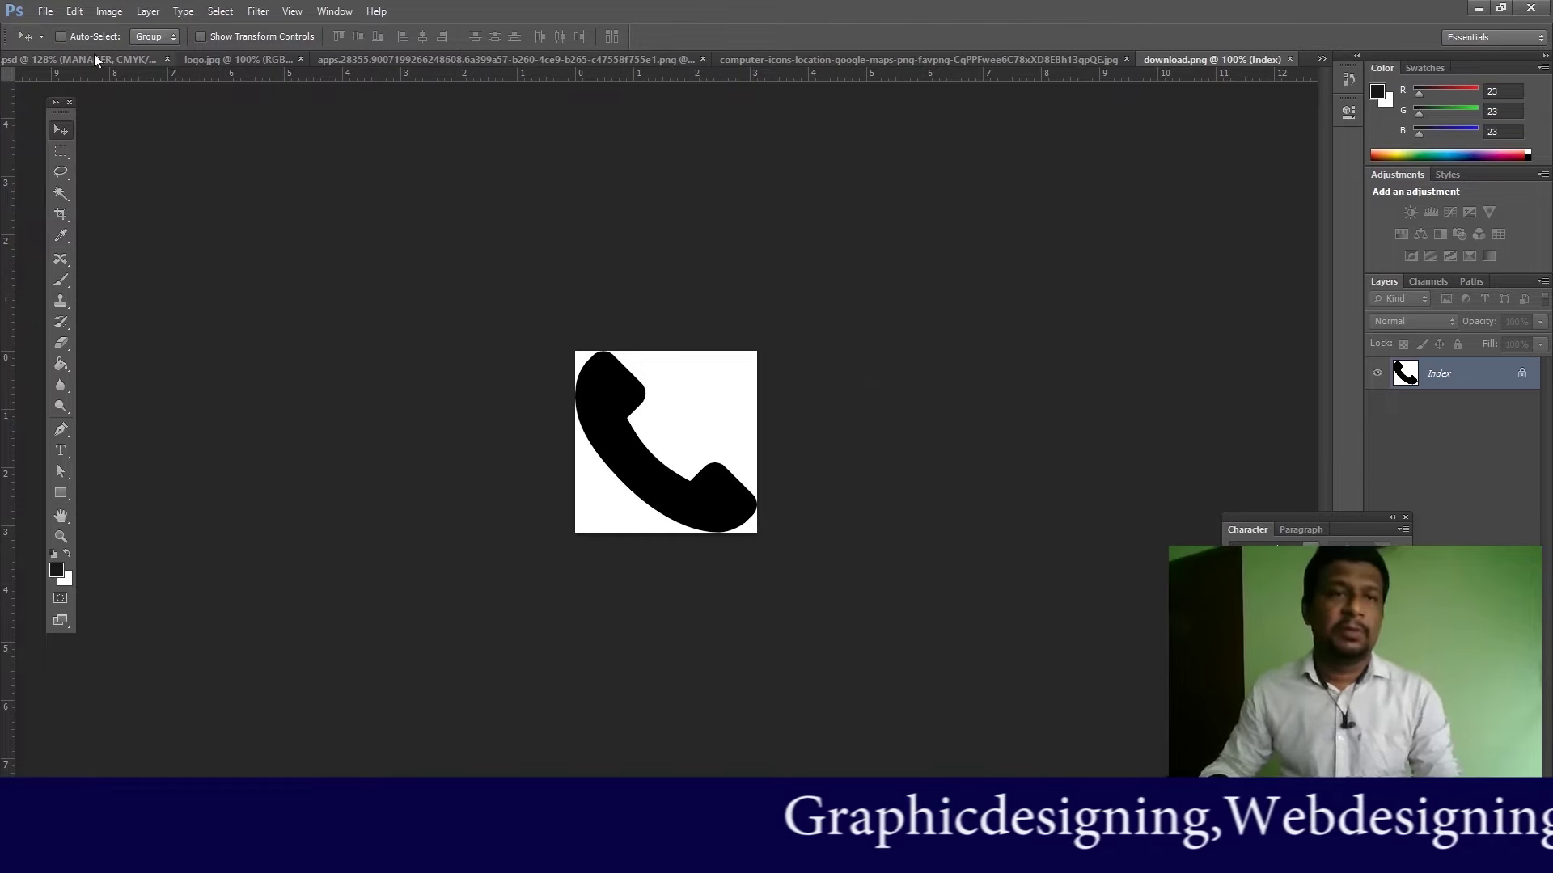
drag(615, 415, 380, 346)
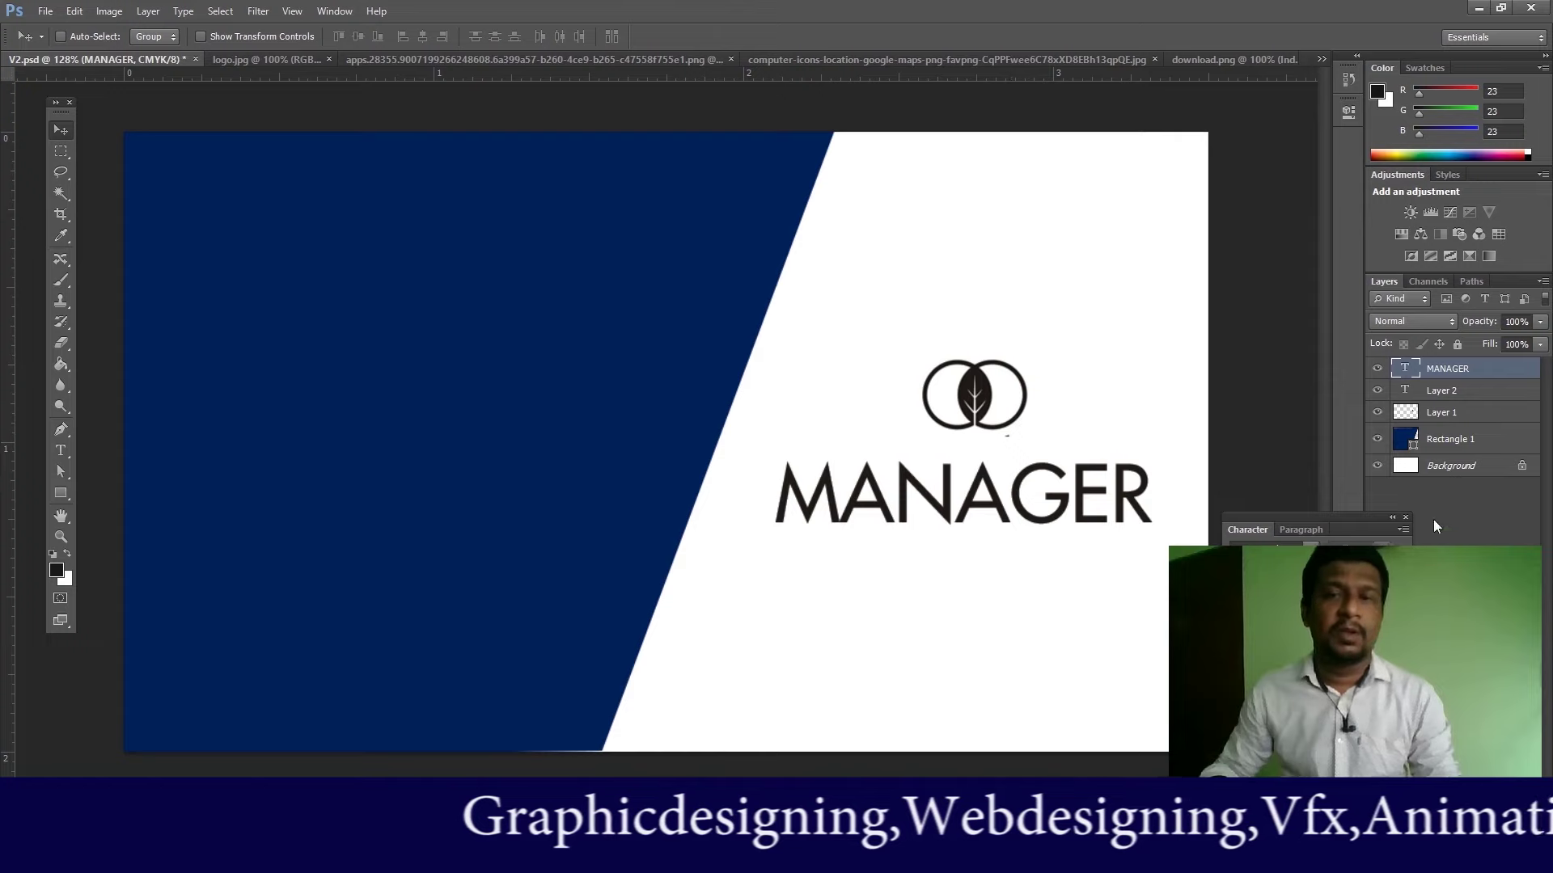
drag(1444, 412, 1448, 364)
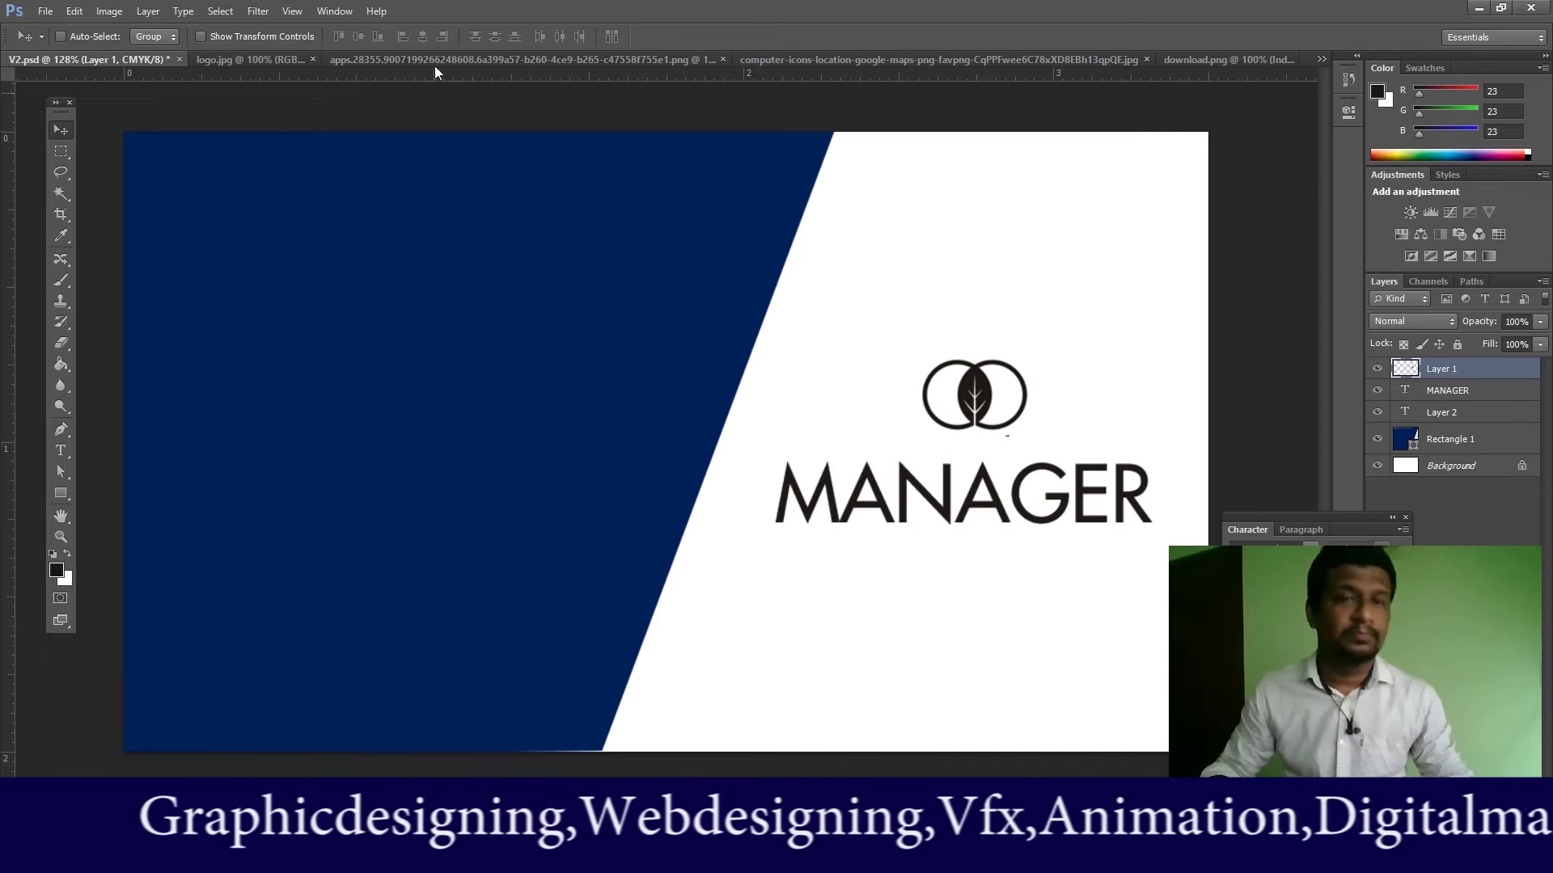
Step: Close logo.jpg and drag the location pin image onto the V2.psd card
click(261, 60)
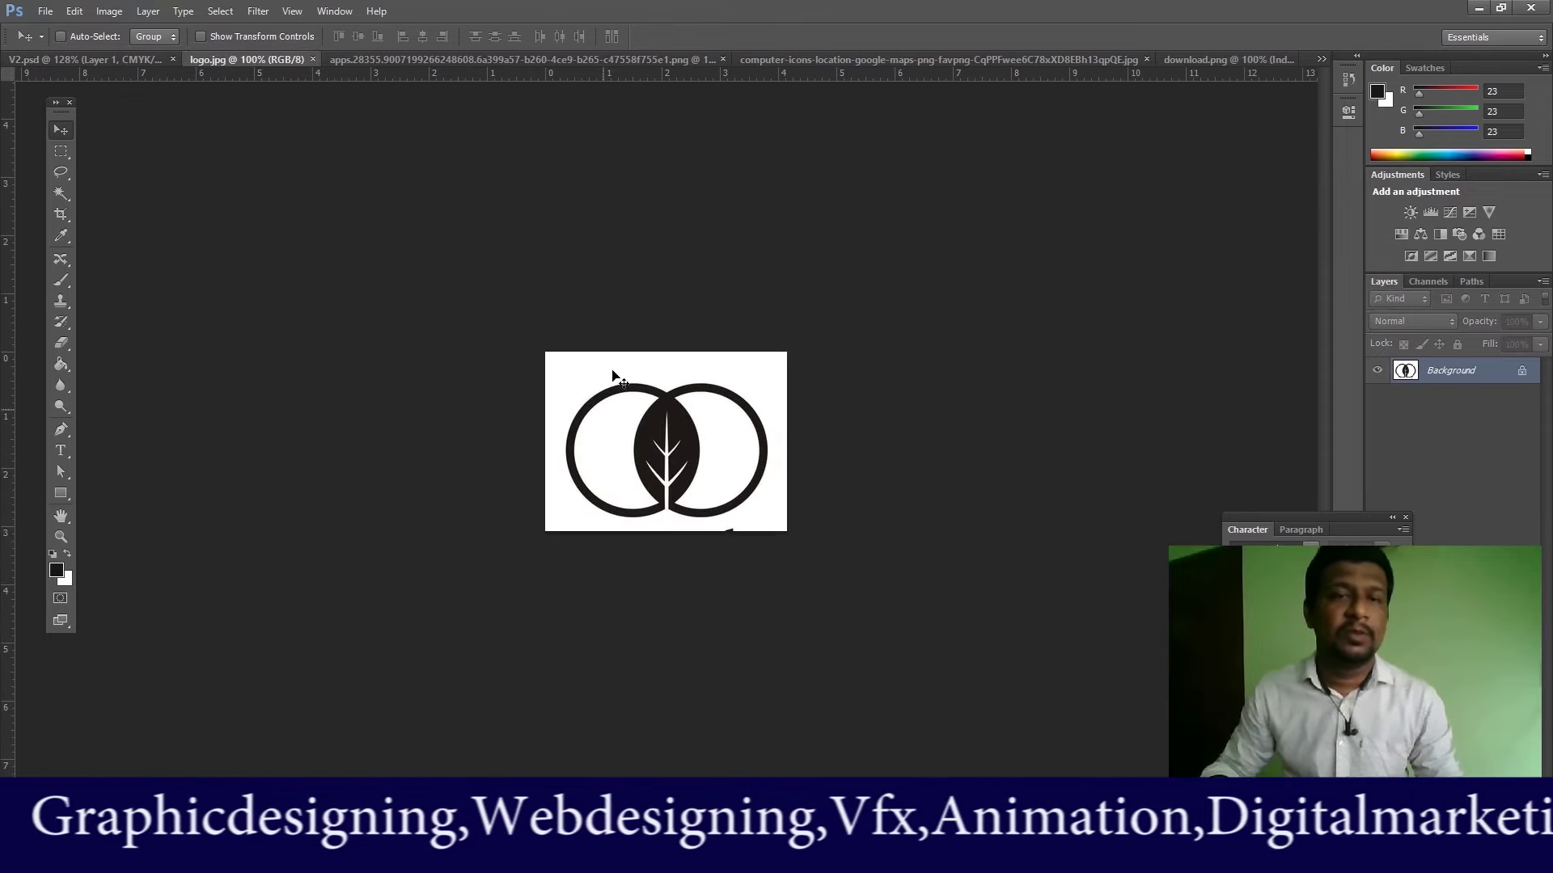
click(311, 58)
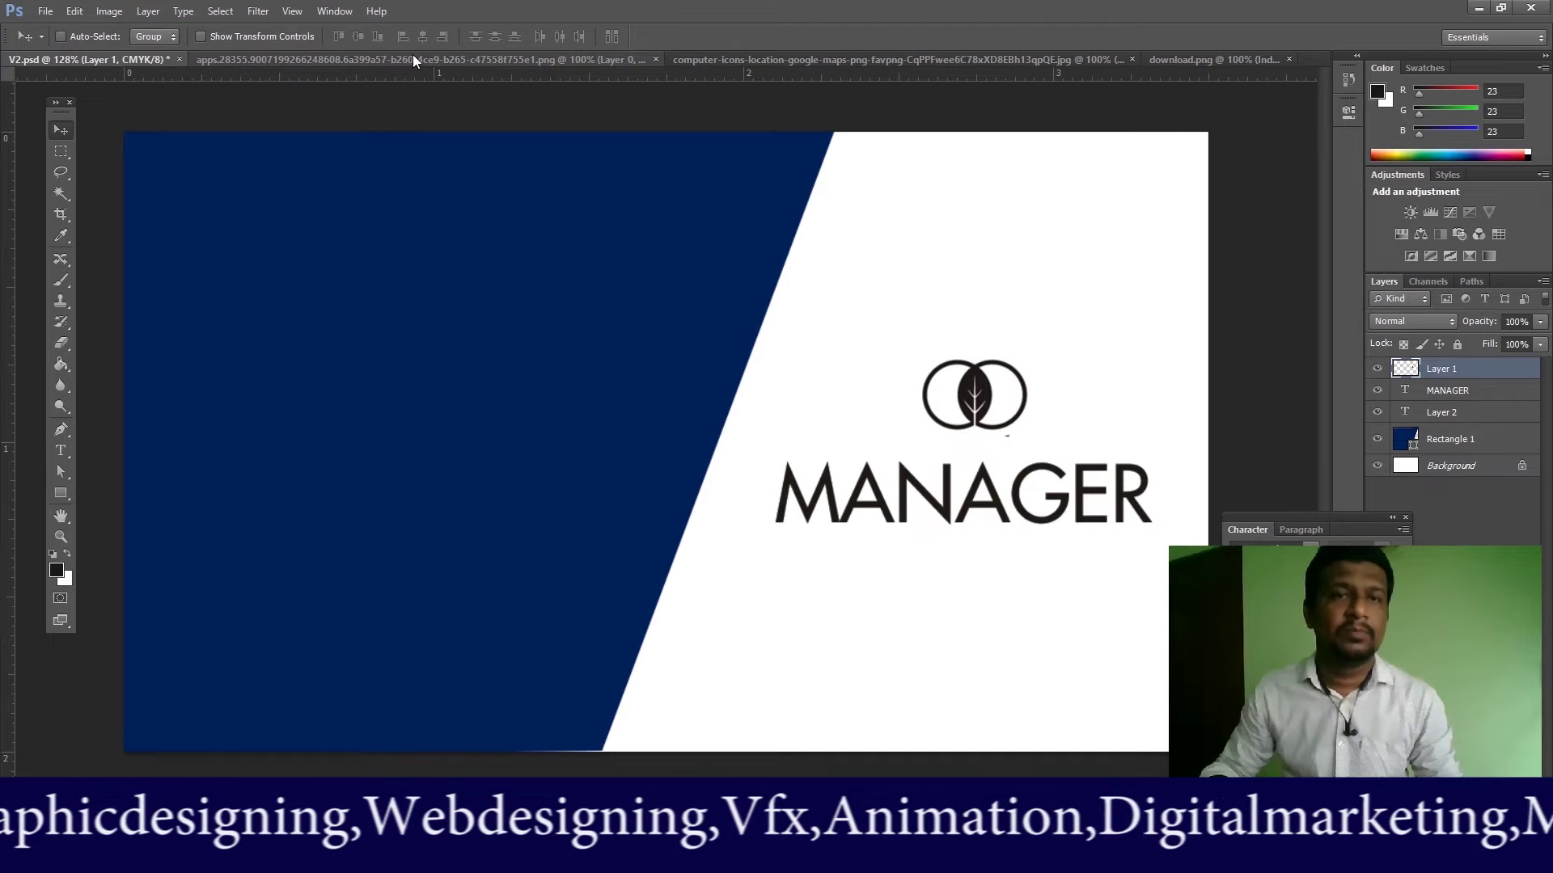
click(412, 56)
click(773, 61)
drag(711, 208, 91, 58)
drag(353, 287, 648, 312)
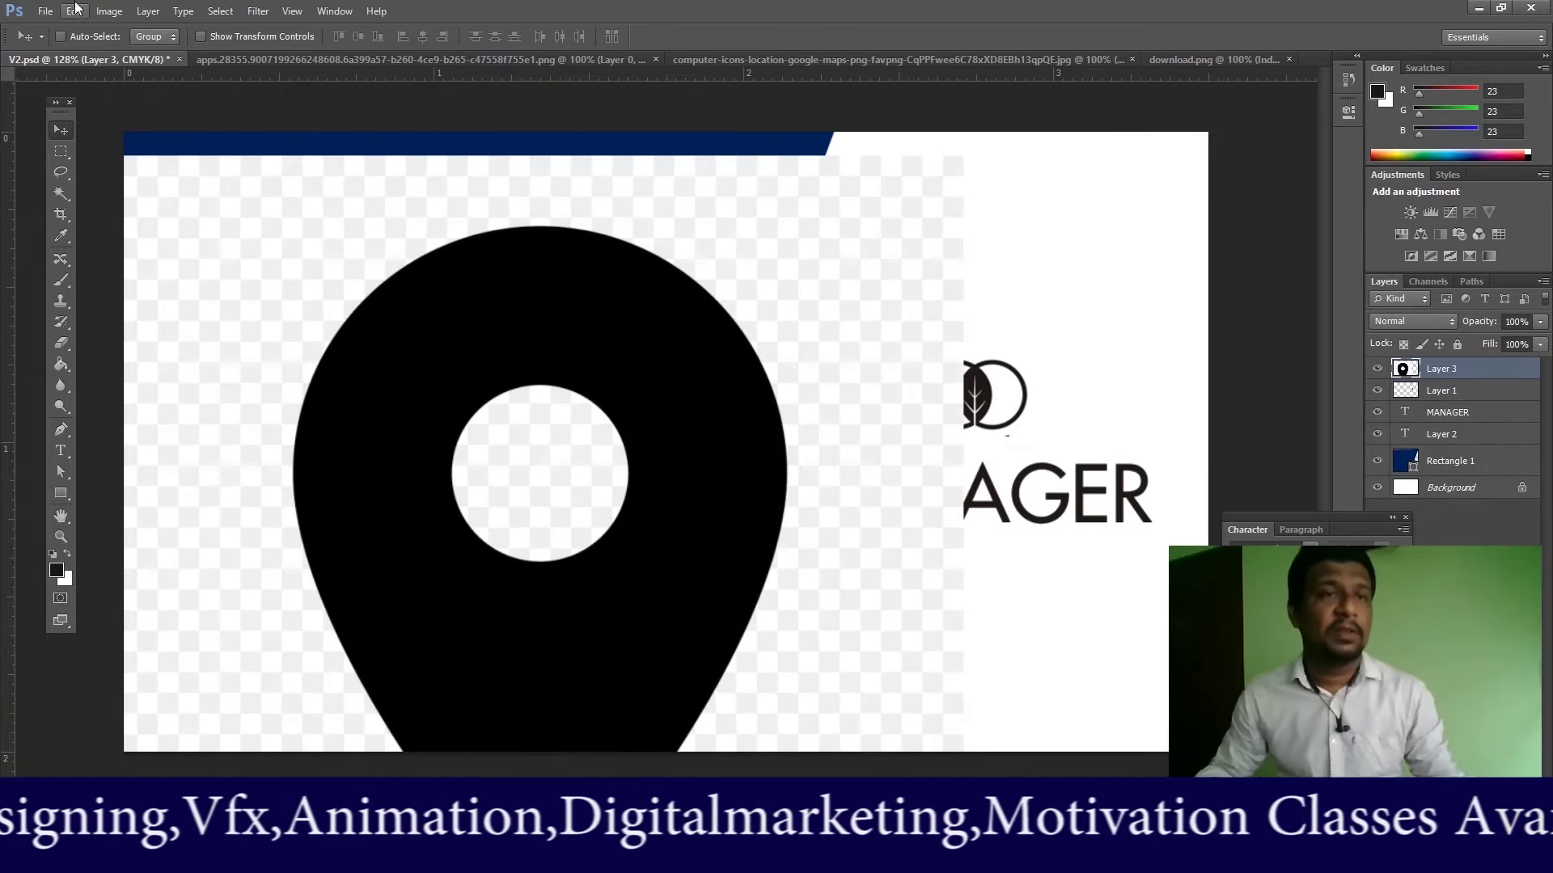
Step: Free Transform the pin to about 12.5% and place it top-left in the navy area
click(74, 12)
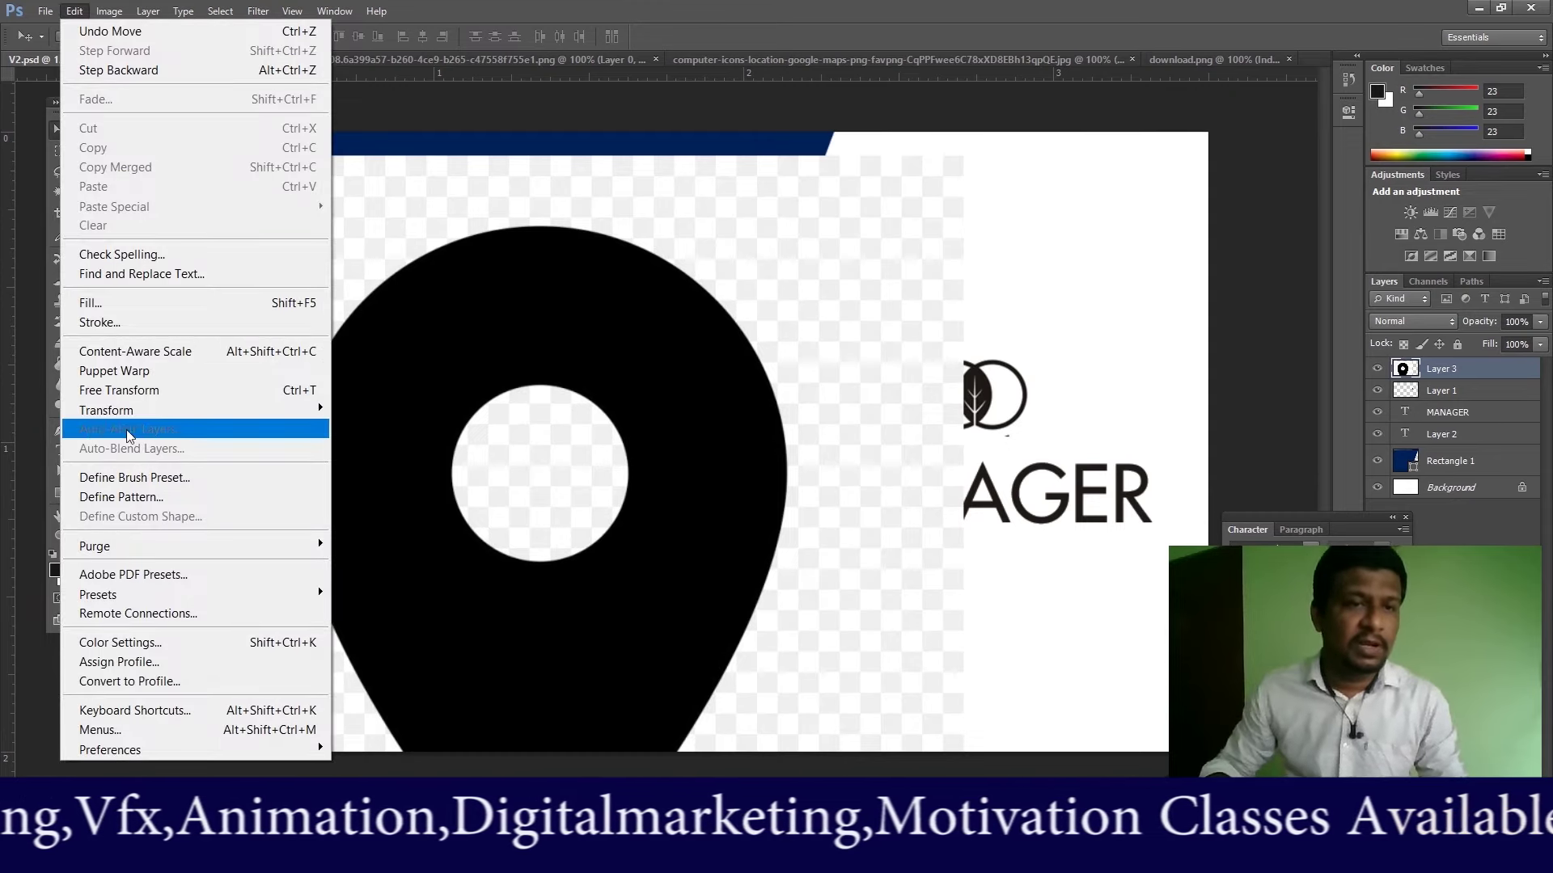
click(109, 390)
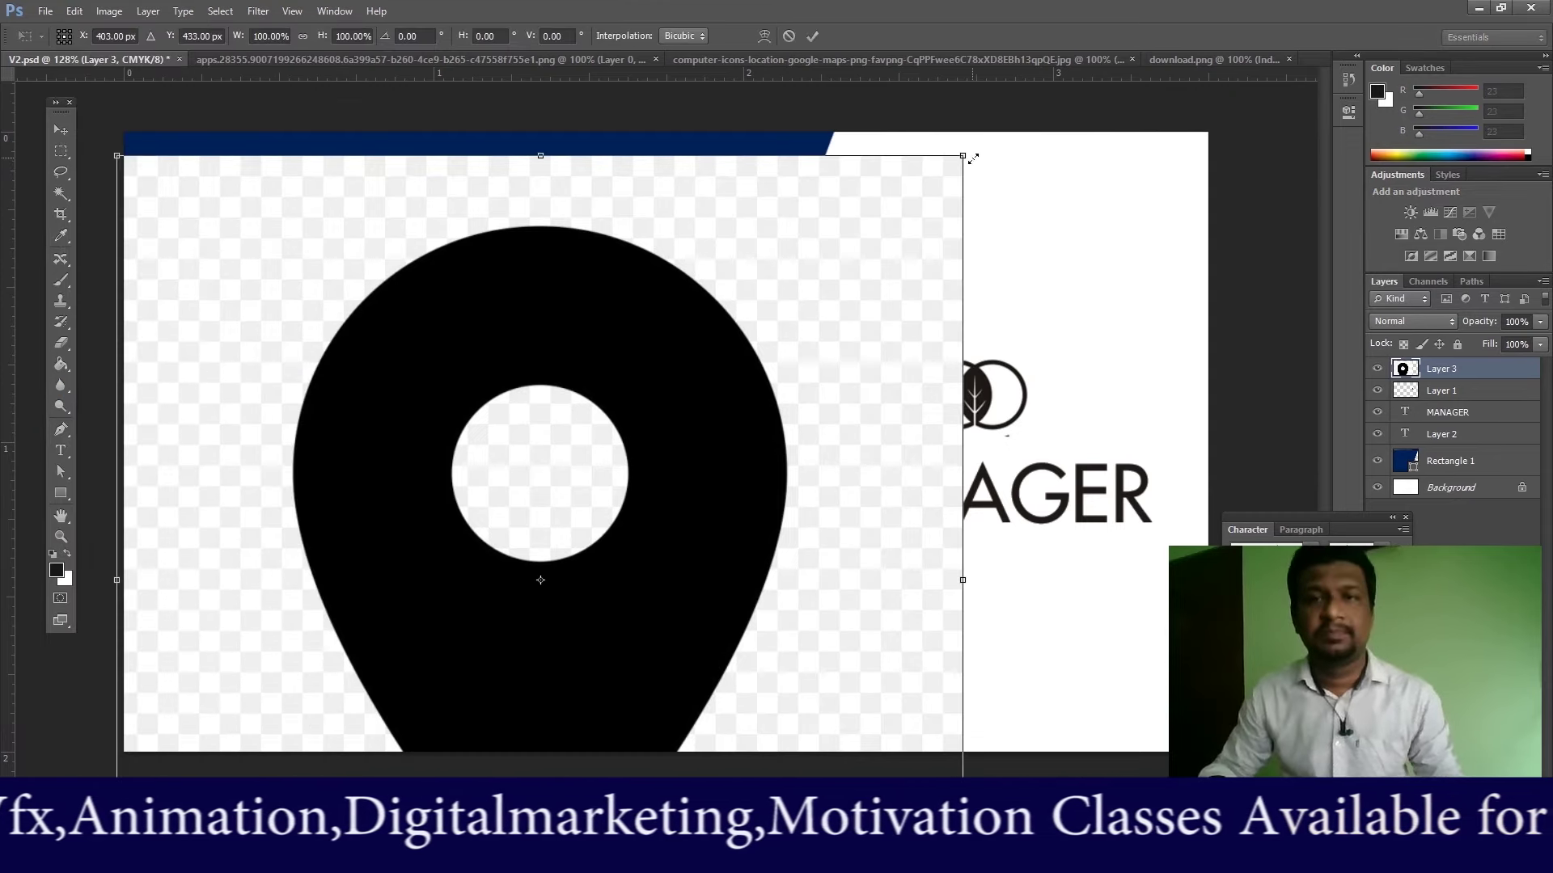
drag(960, 155, 559, 573)
drag(397, 632, 496, 235)
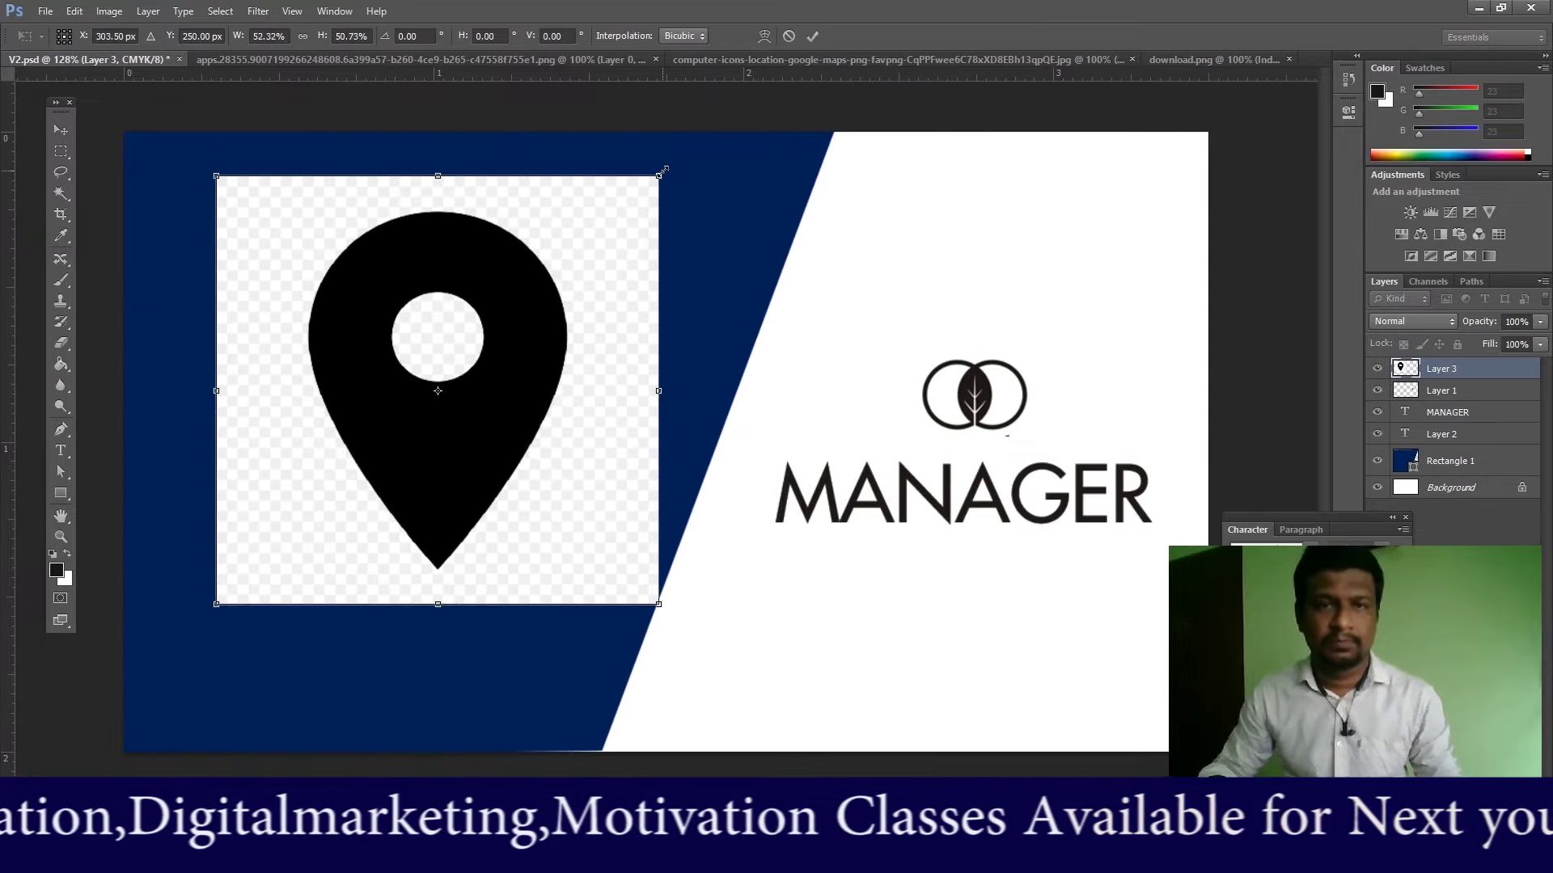
drag(661, 172, 490, 340)
drag(459, 393, 258, 250)
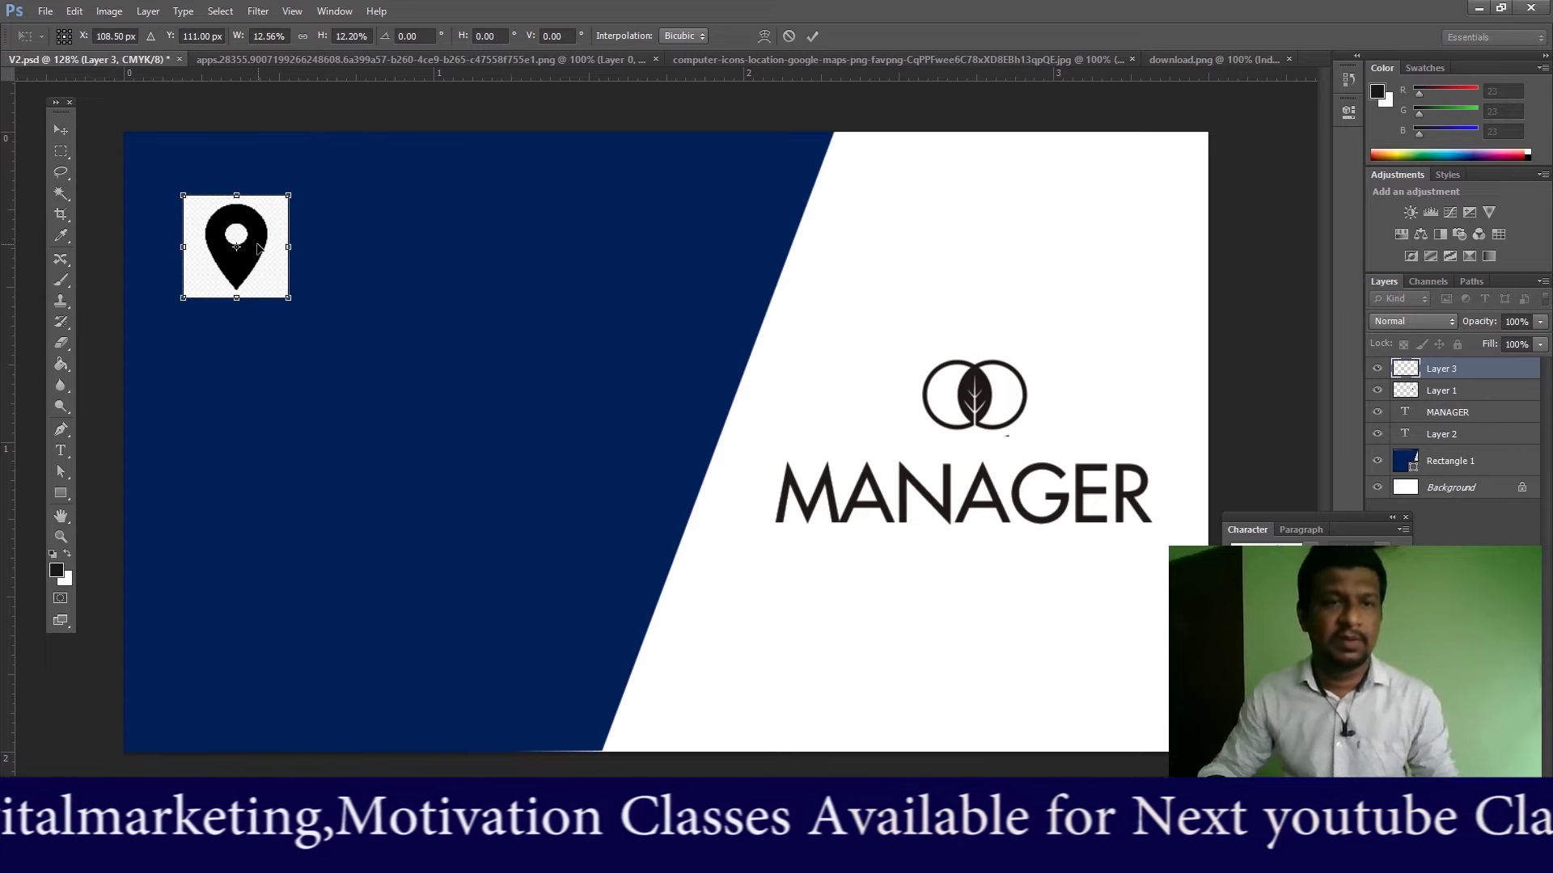
key(Return)
click(60, 193)
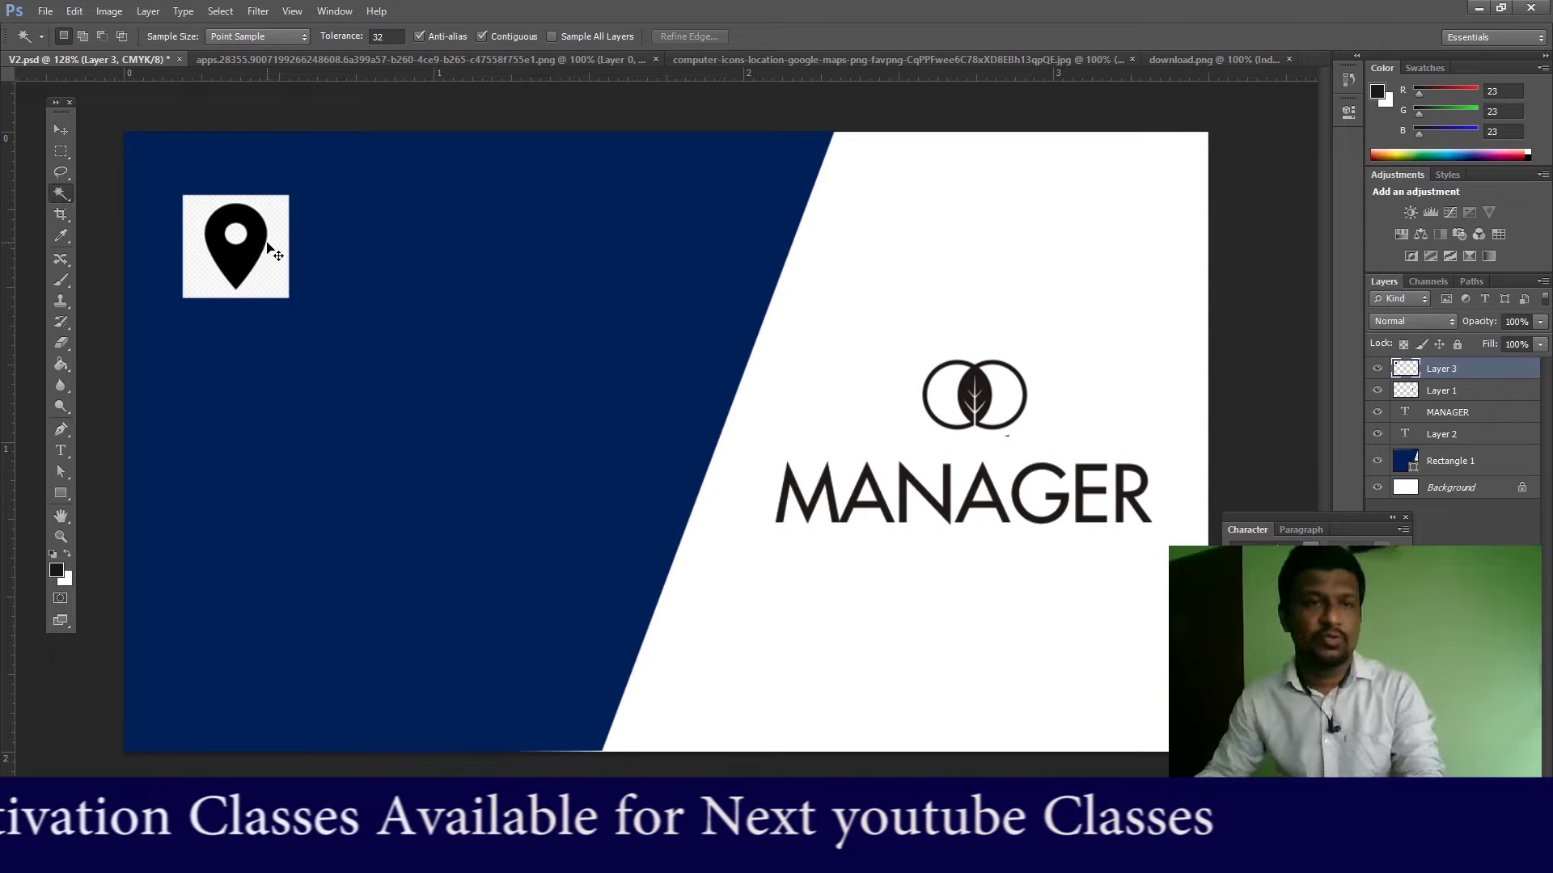
Step: At 200% zoom, Magic-Wand delete the pin's white surround and inner circle, then select the black pin
key(ctrl+plus)
key(ctrl+plus)
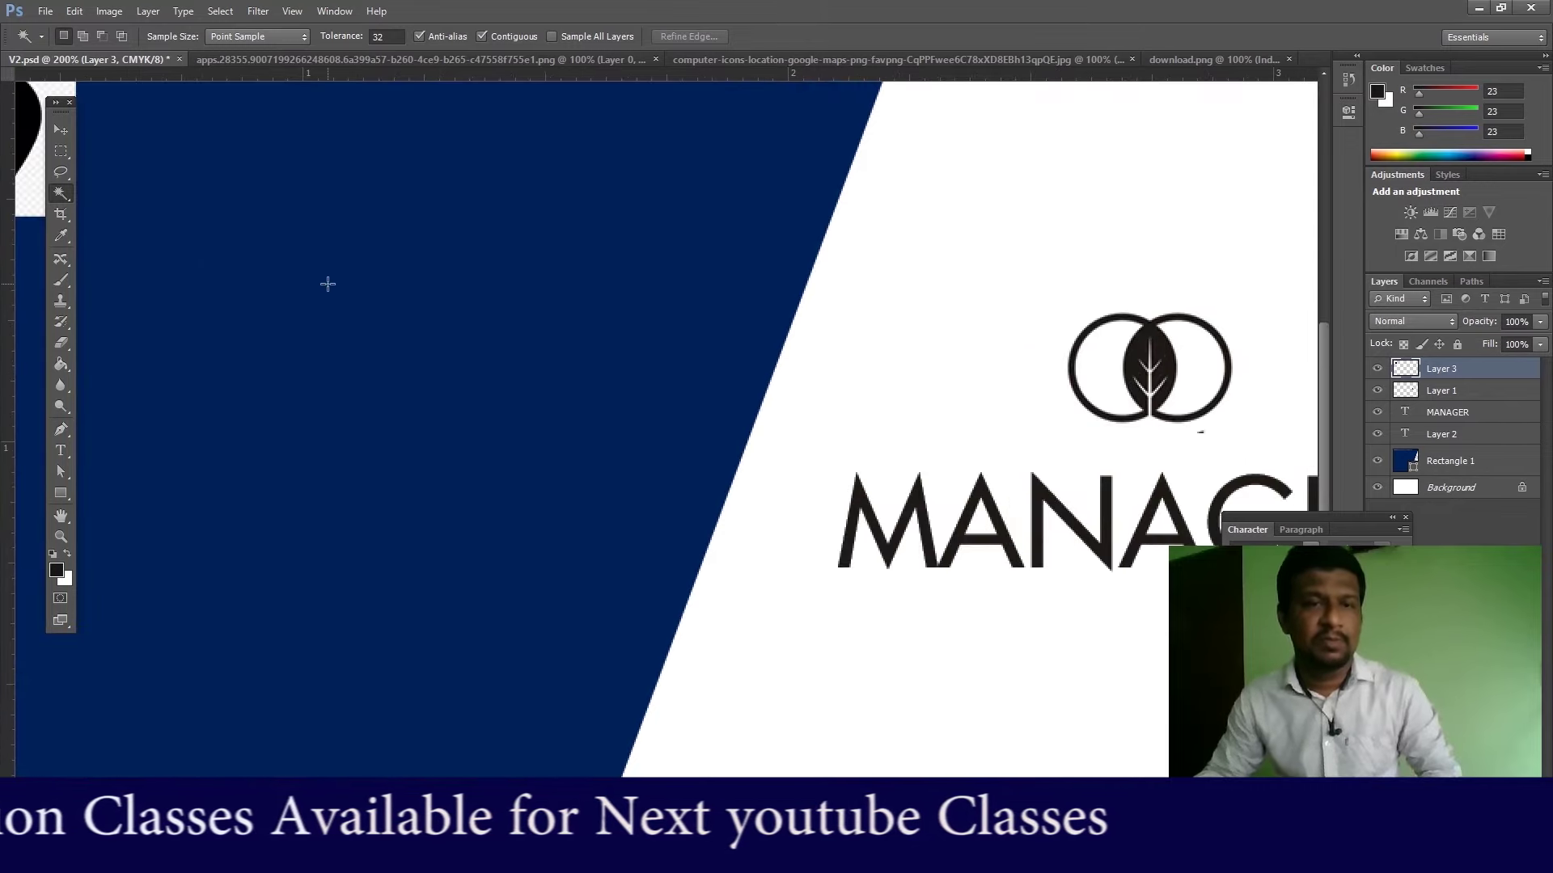
drag(324, 283, 725, 449)
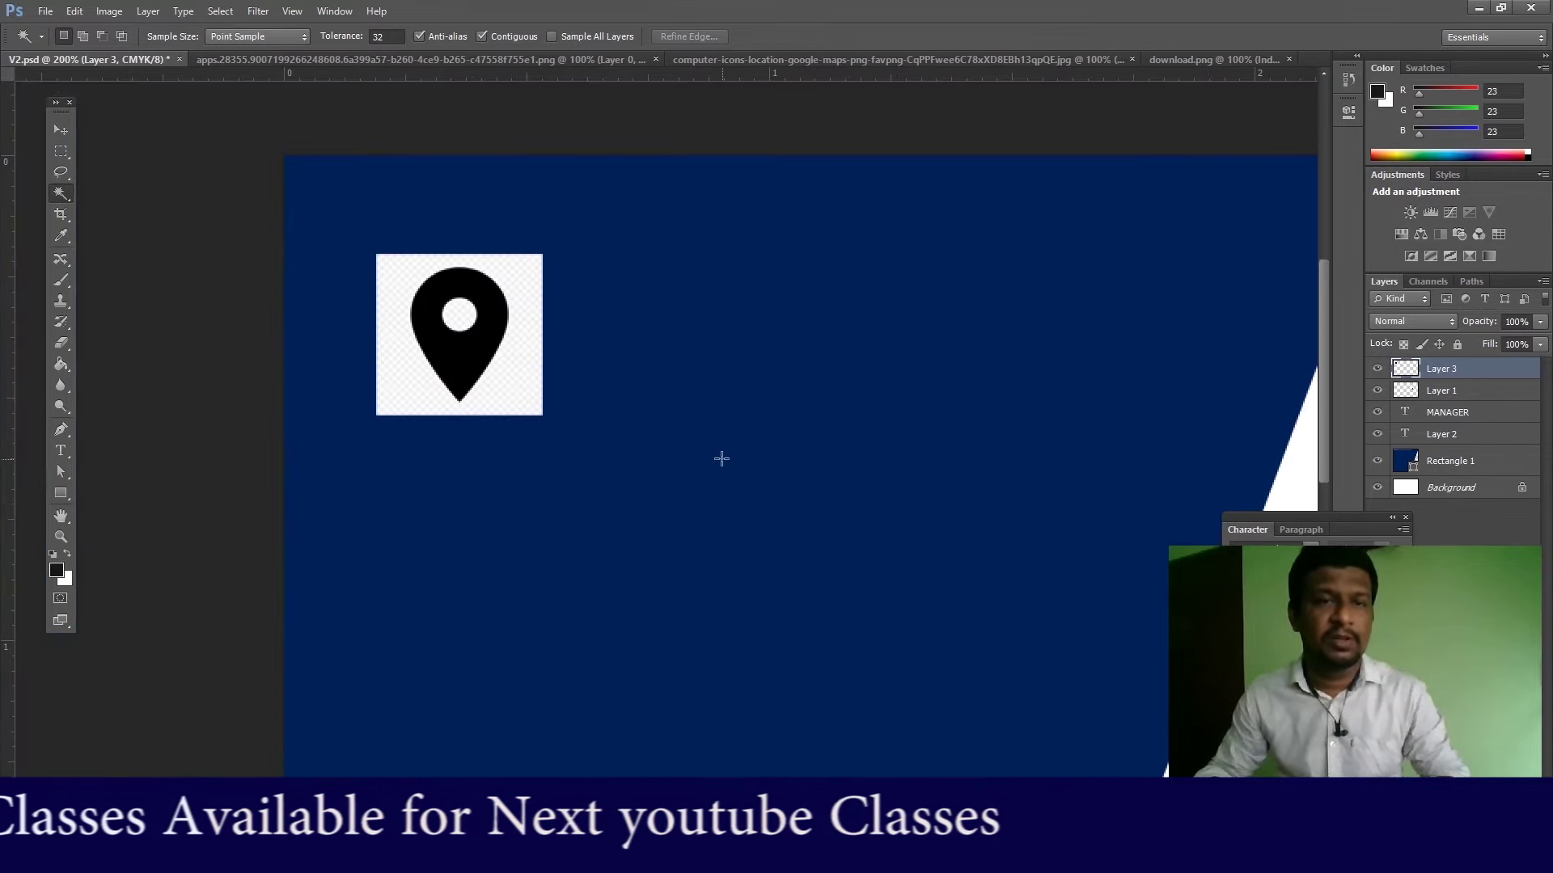
click(532, 291)
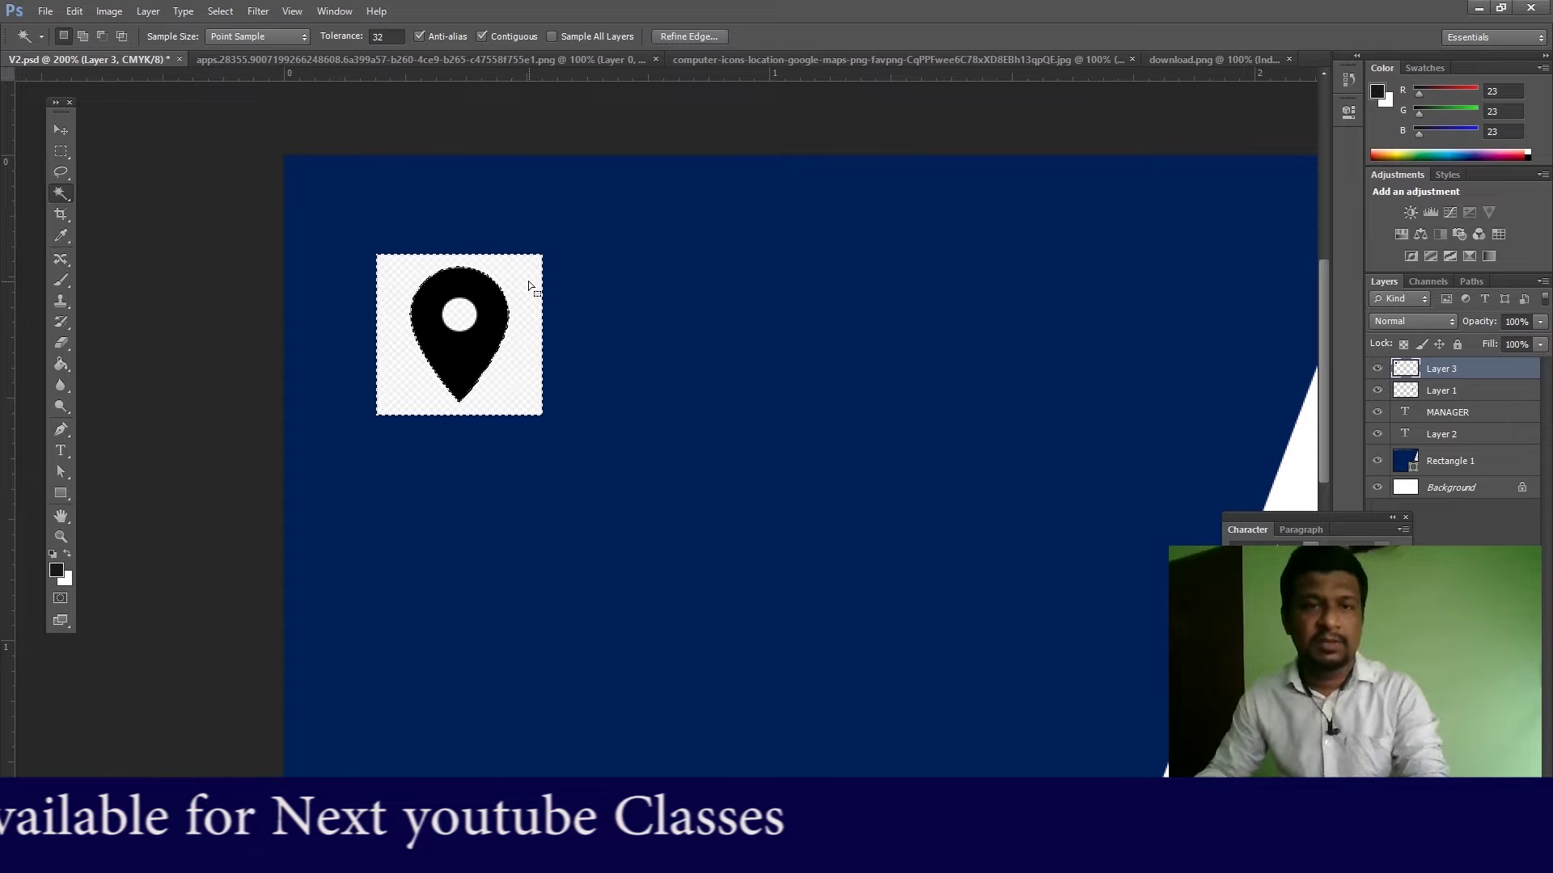
key(Delete)
click(459, 315)
key(Delete)
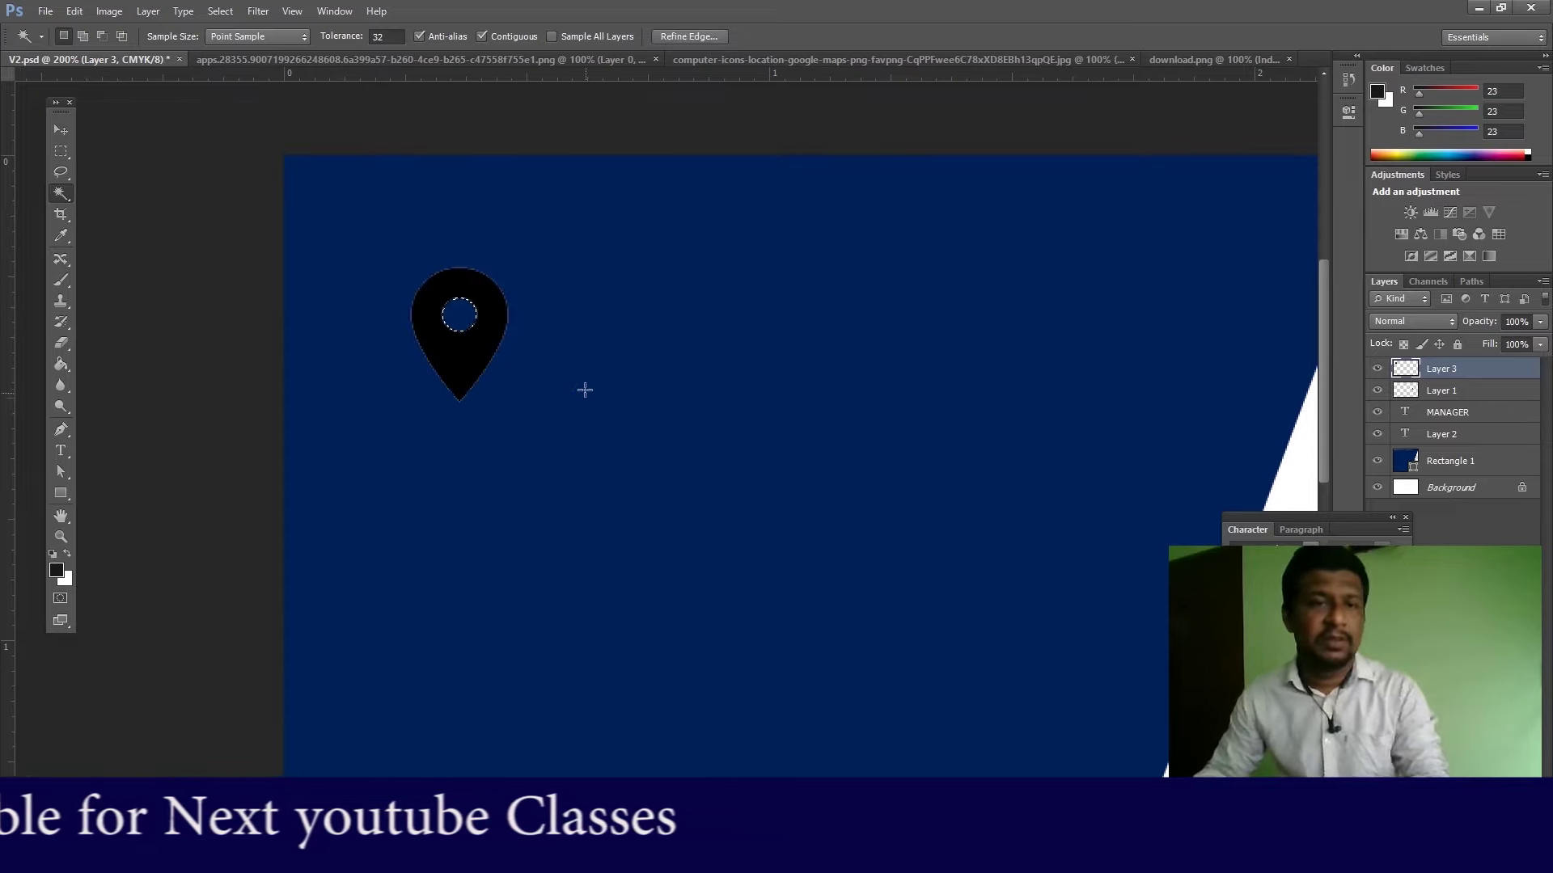
key(ctrl+d)
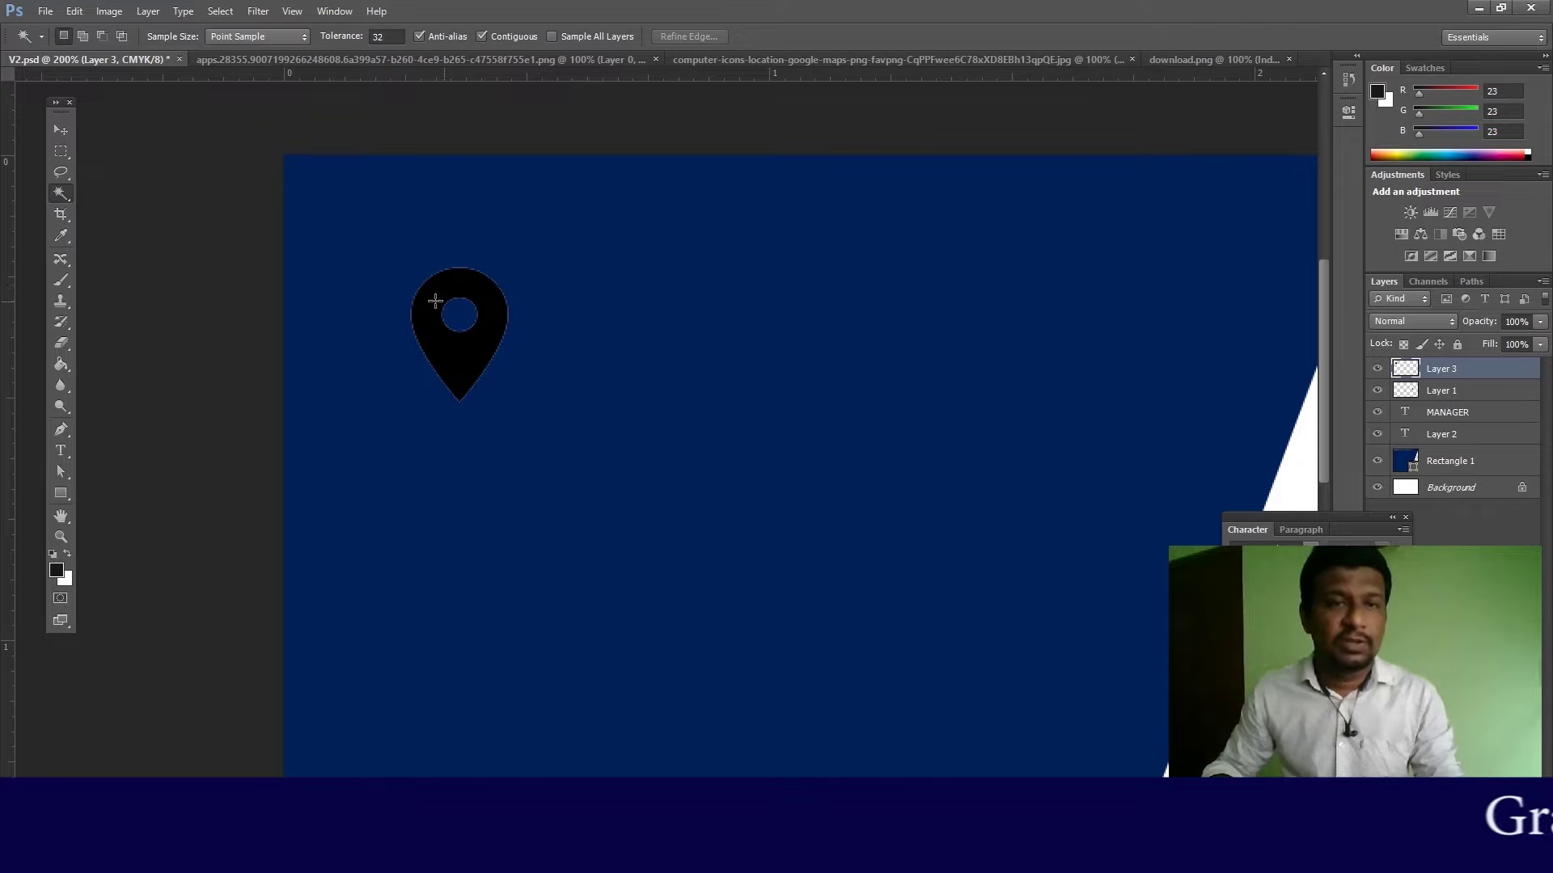
click(457, 285)
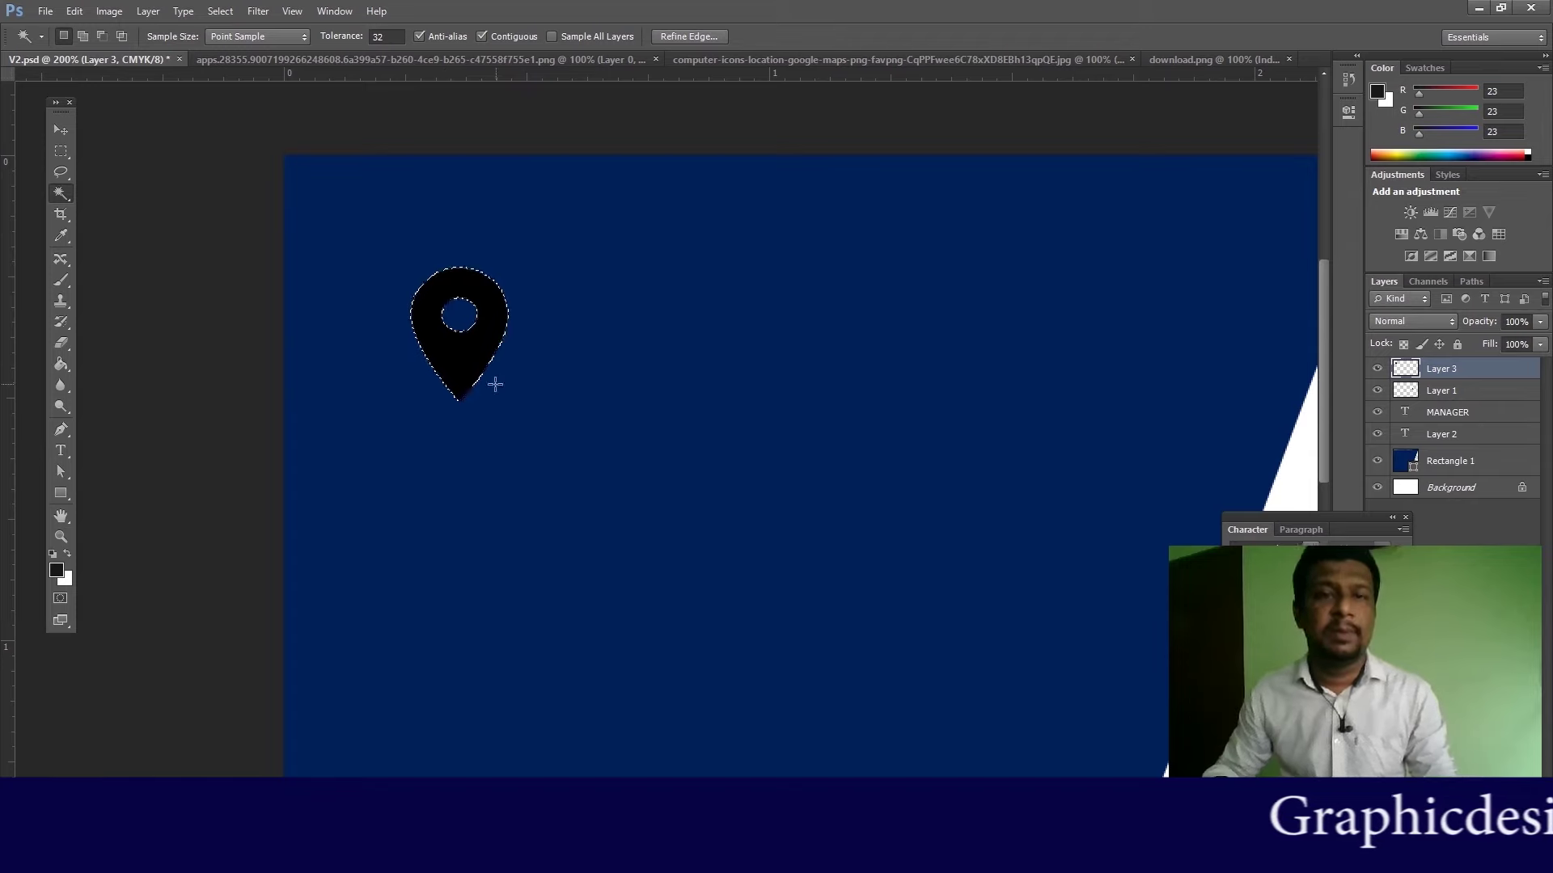
Step: Add a new blank layer, Layer 4, via Layer > New > Layer
click(150, 13)
mouse_move(339, 32)
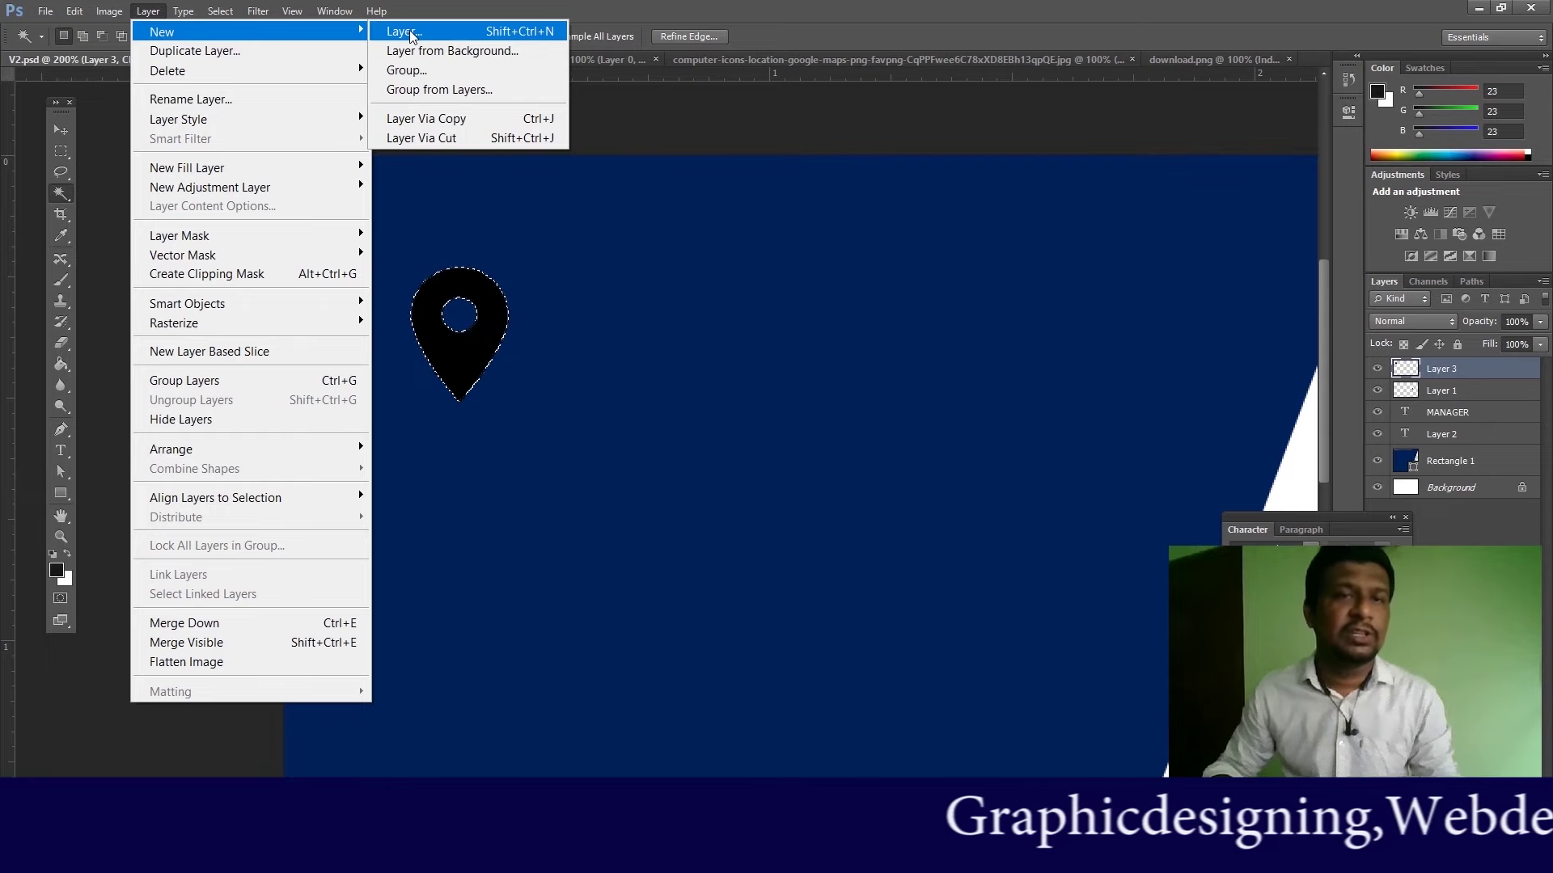
click(410, 32)
click(657, 146)
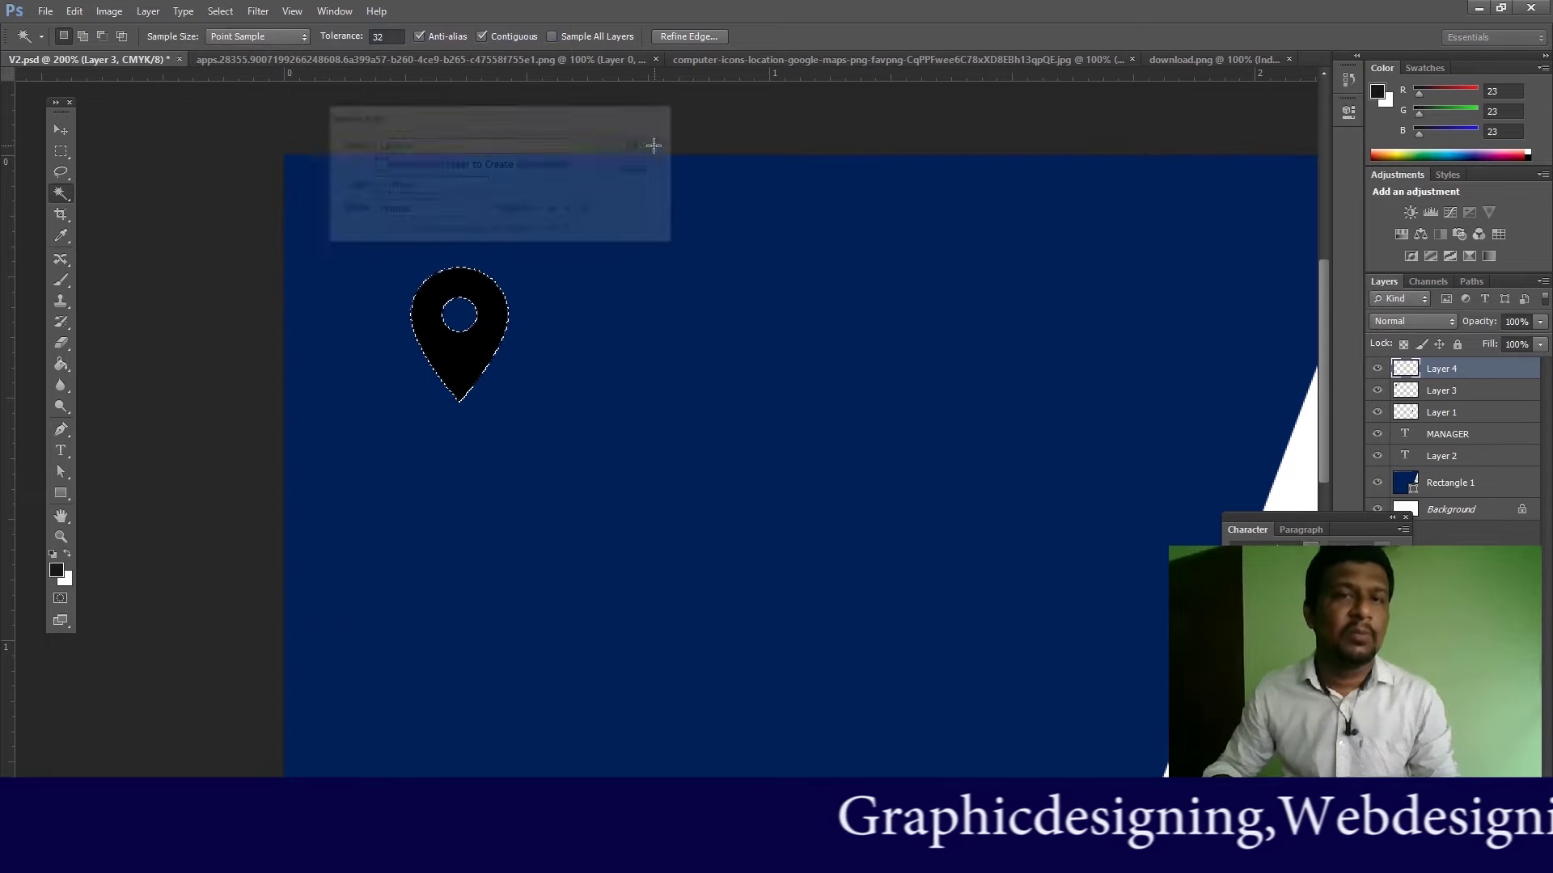
Step: Paint-bucket fill the pin selection with light cyan (50d6f7) and deselect
click(64, 371)
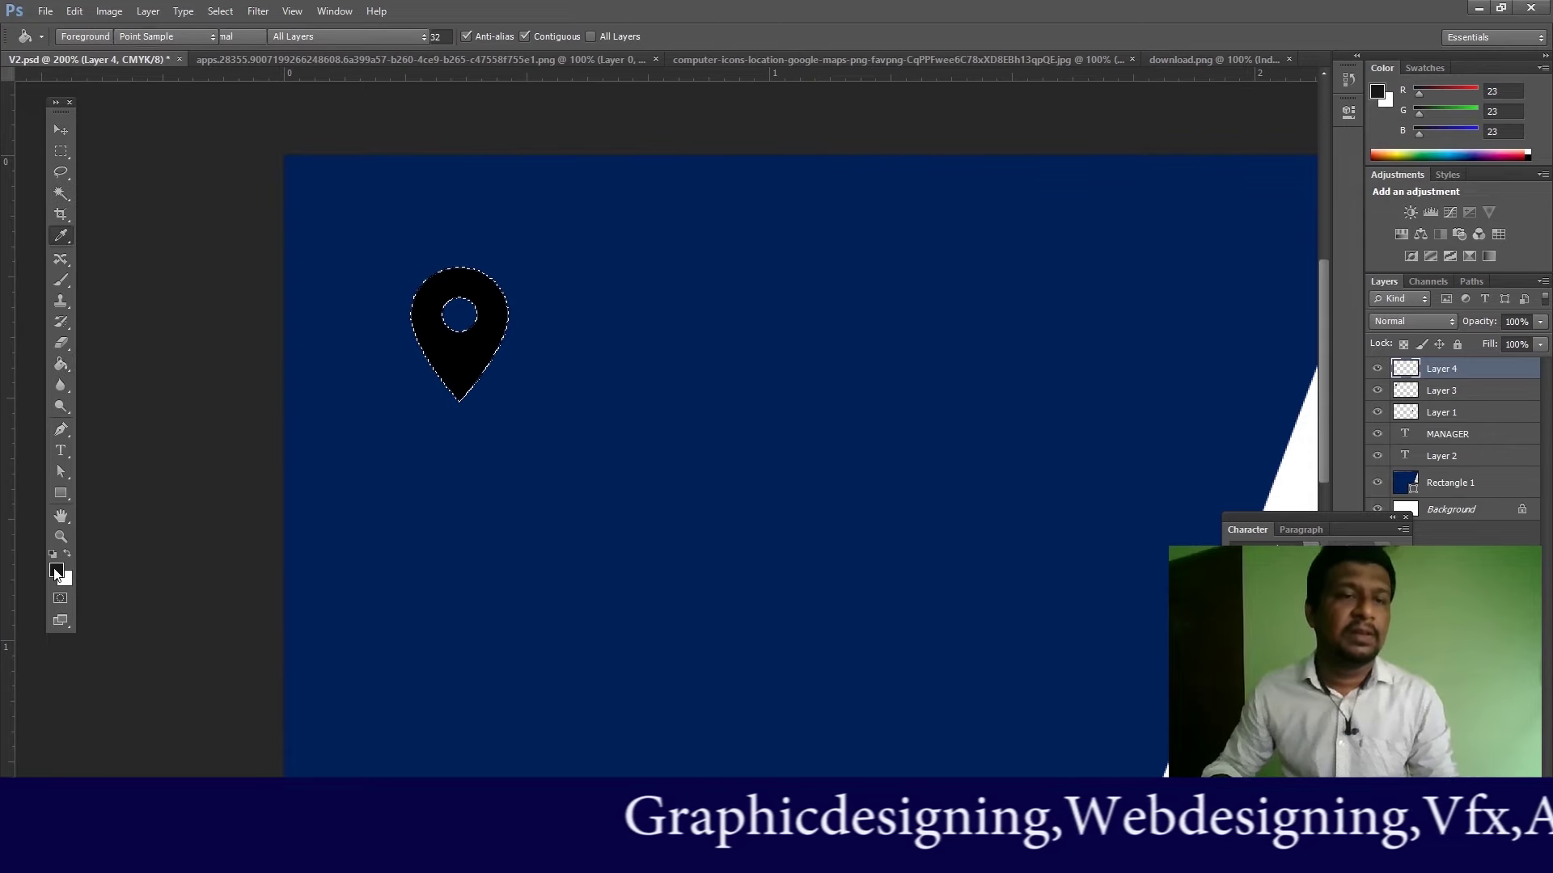
click(57, 572)
drag(1263, 393, 1179, 213)
click(1223, 297)
click(1424, 195)
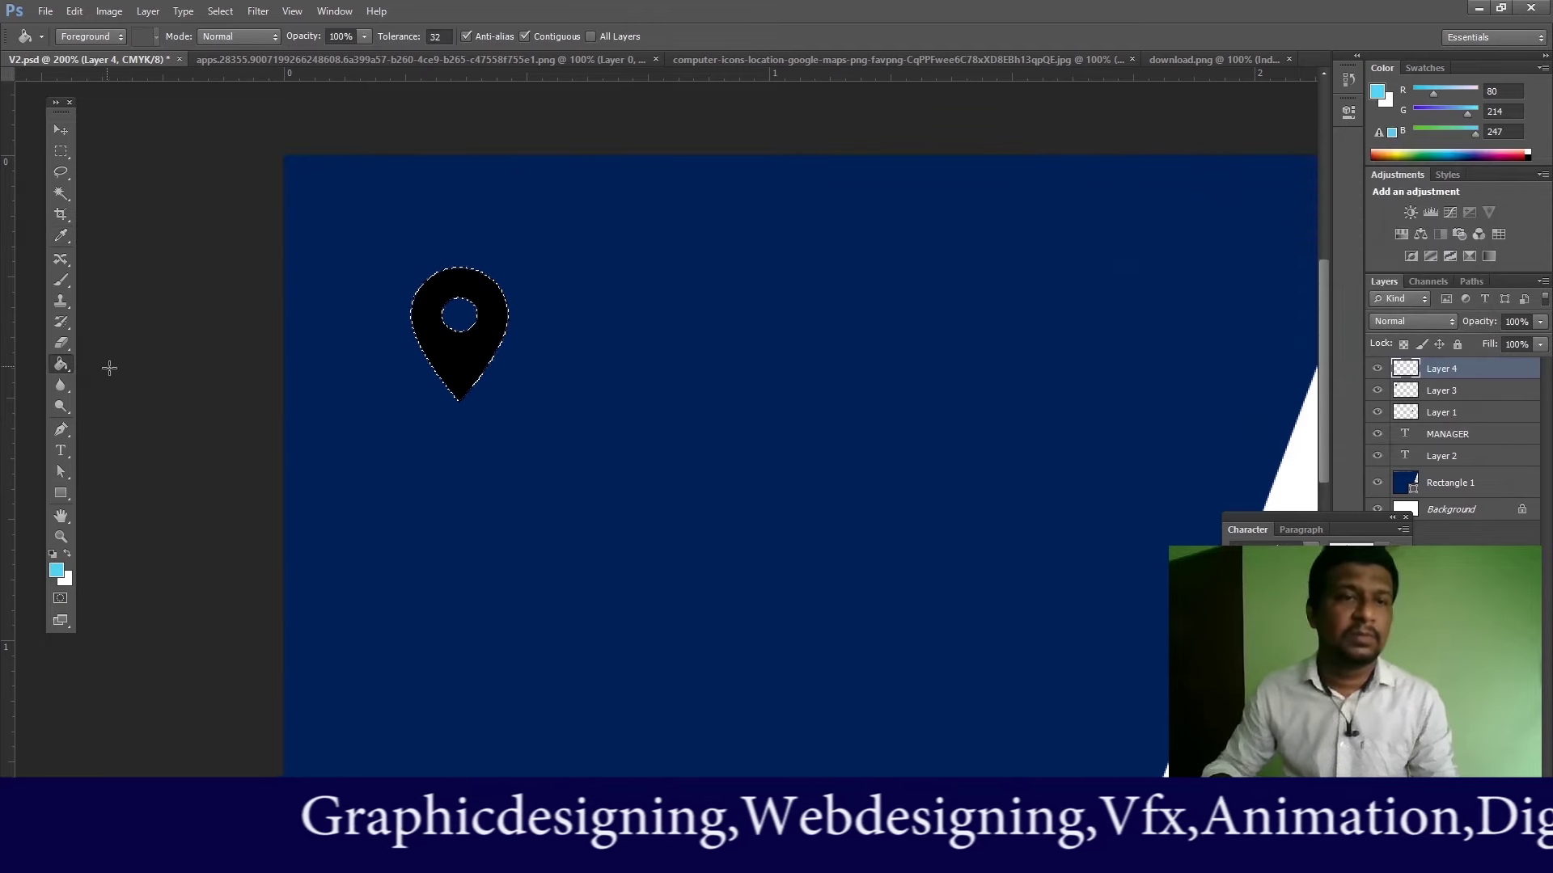
click(434, 297)
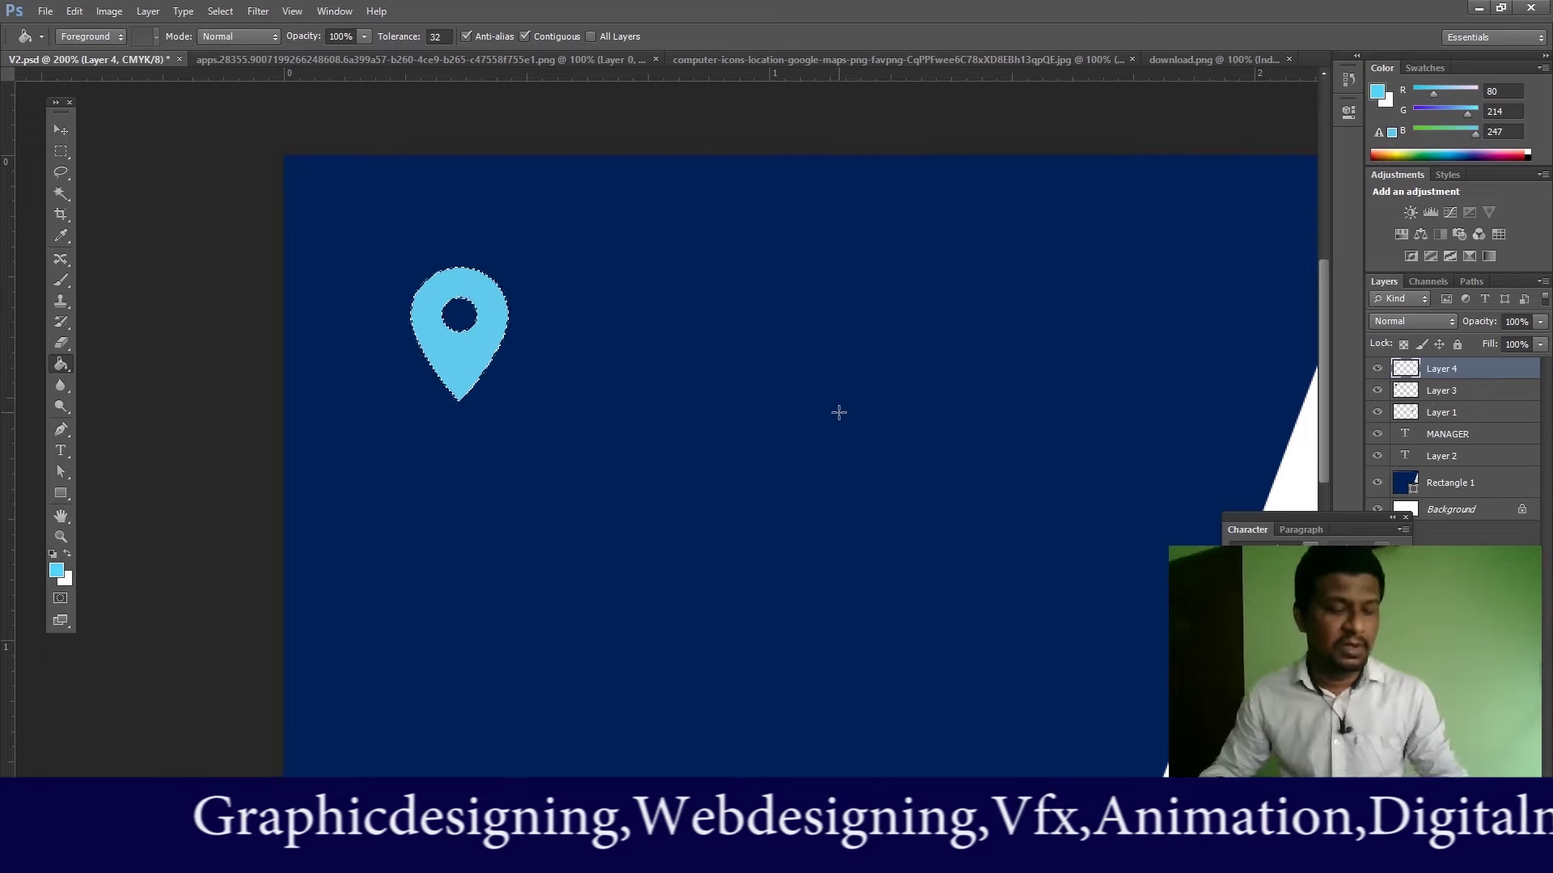
click(223, 12)
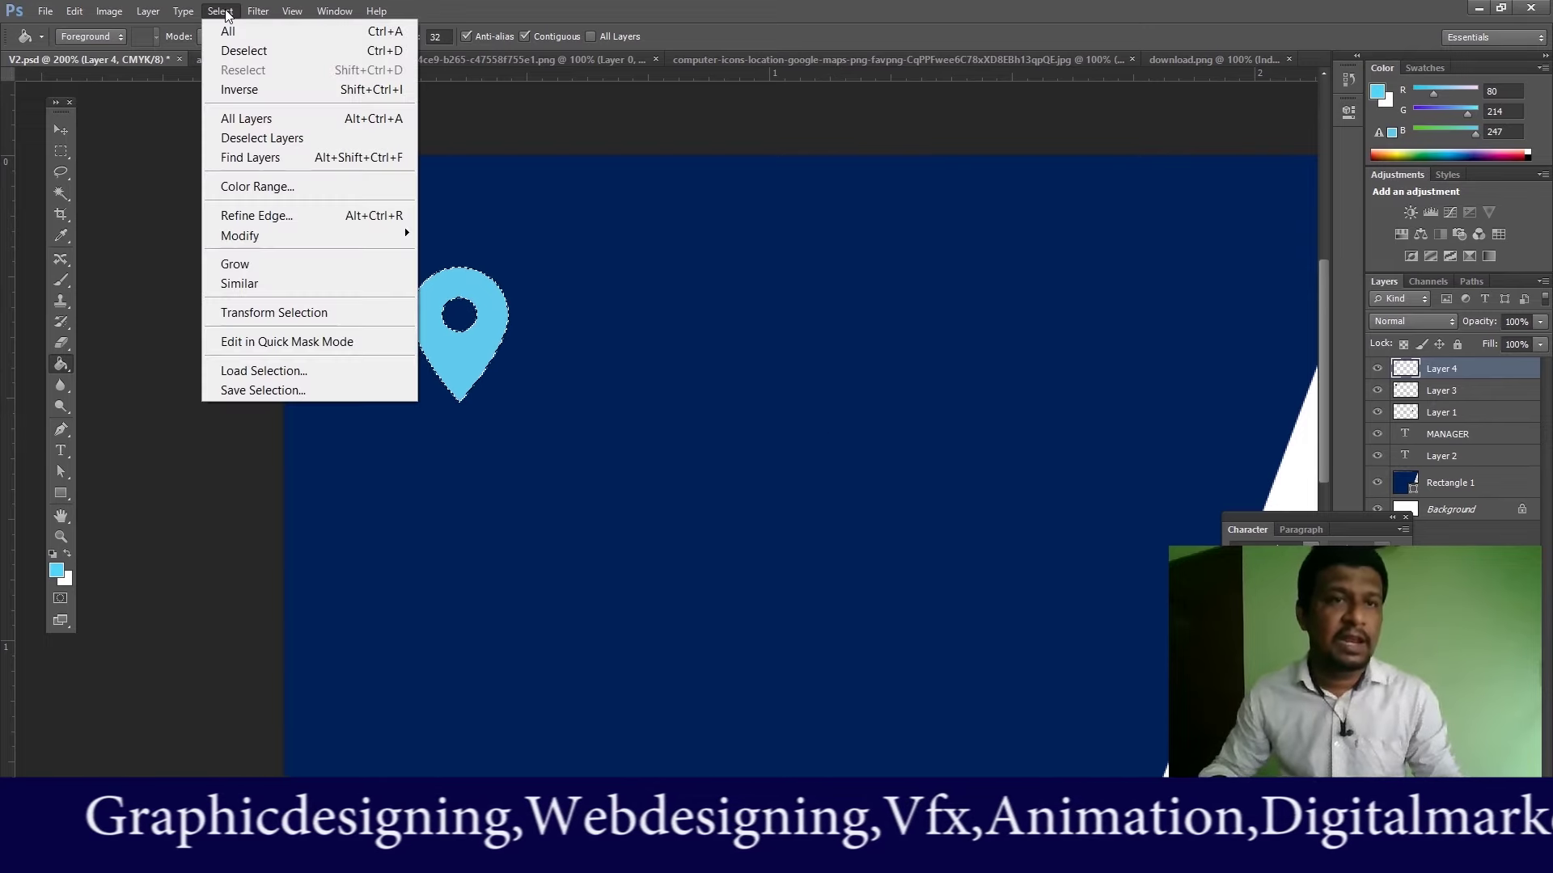
click(376, 53)
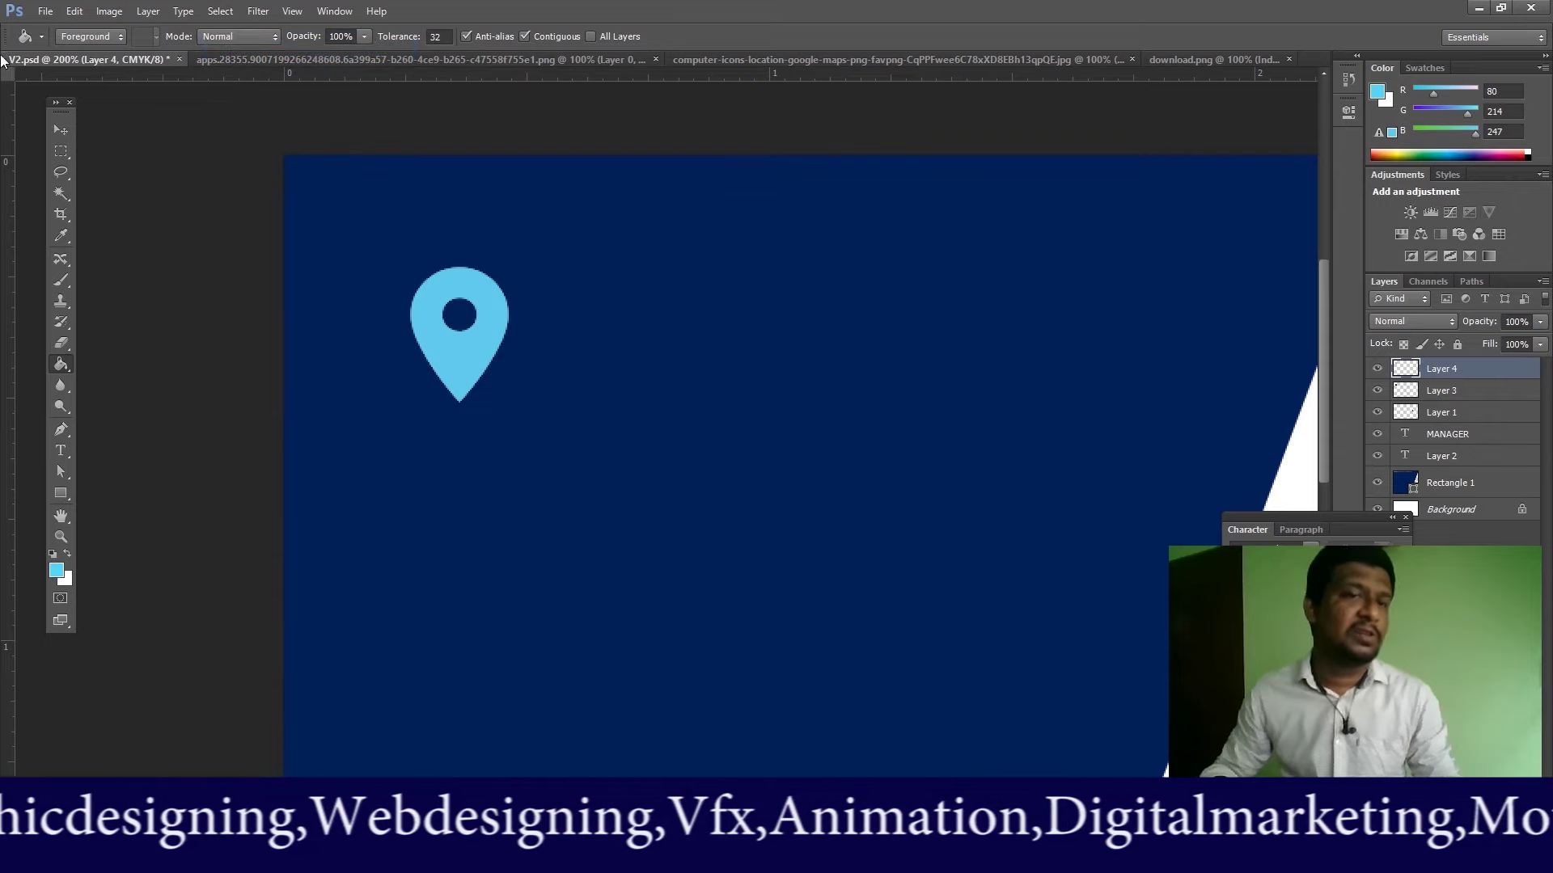
Step: Shrink the cyan pin to about two-thirds of its size
click(57, 127)
key(ctrl+t)
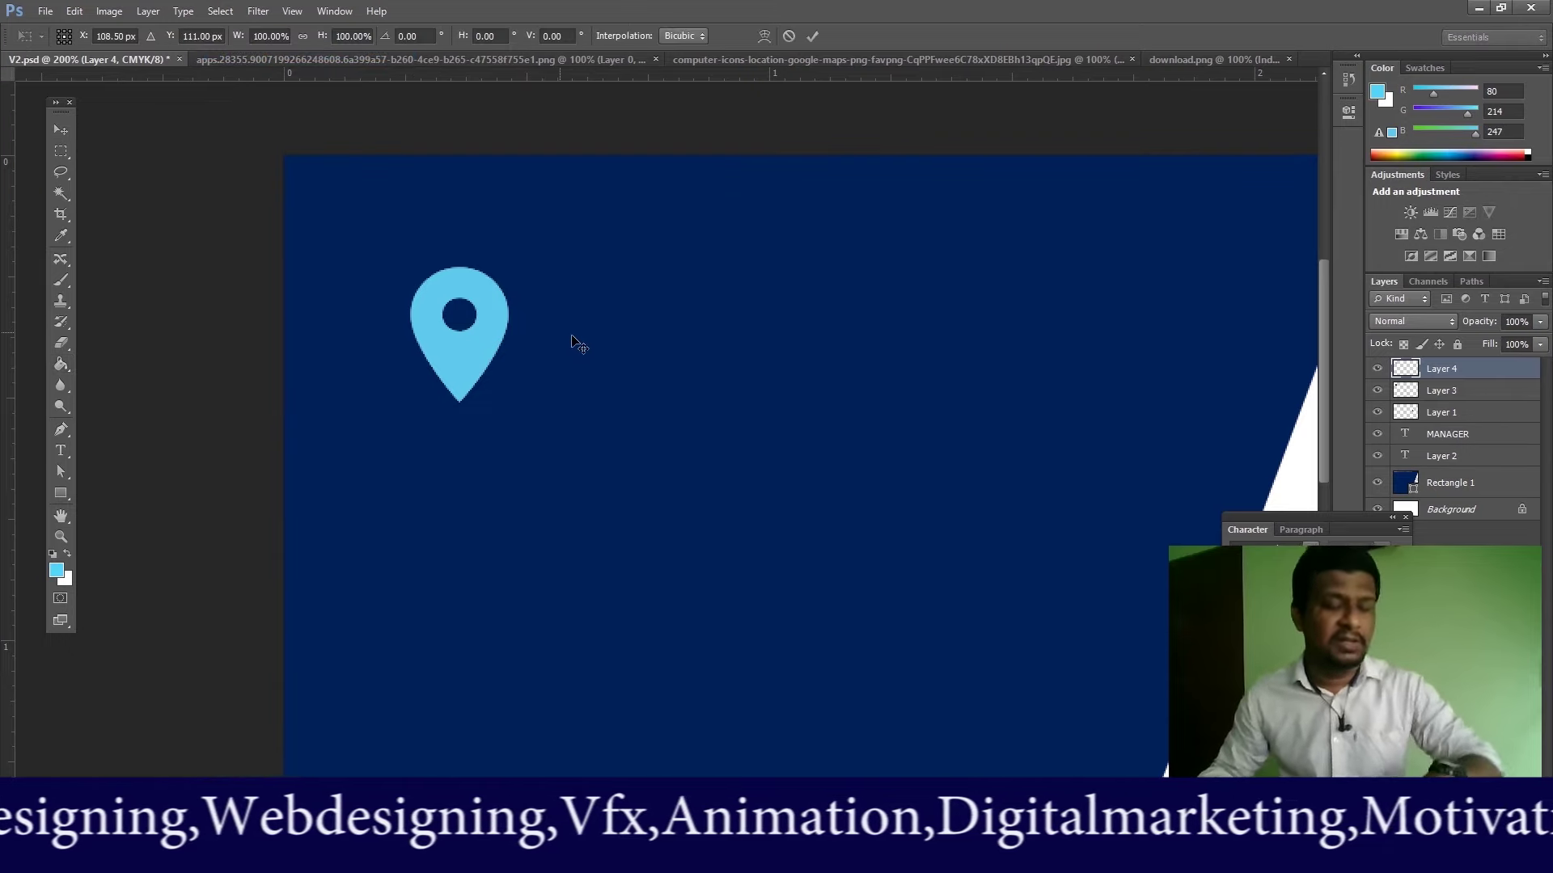
drag(516, 267, 613, 322)
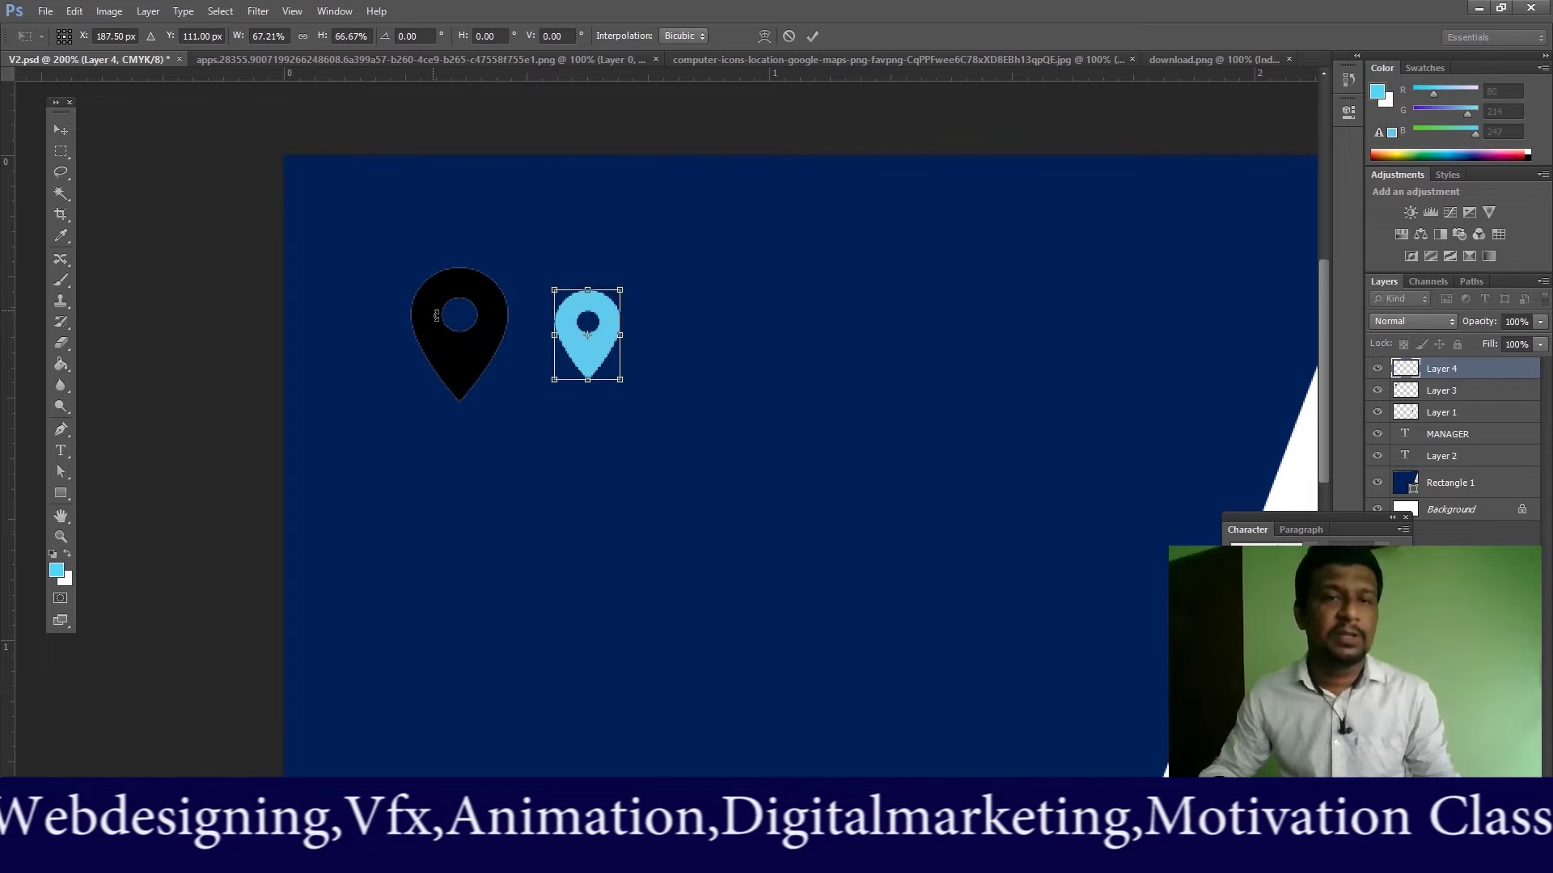
key(Return)
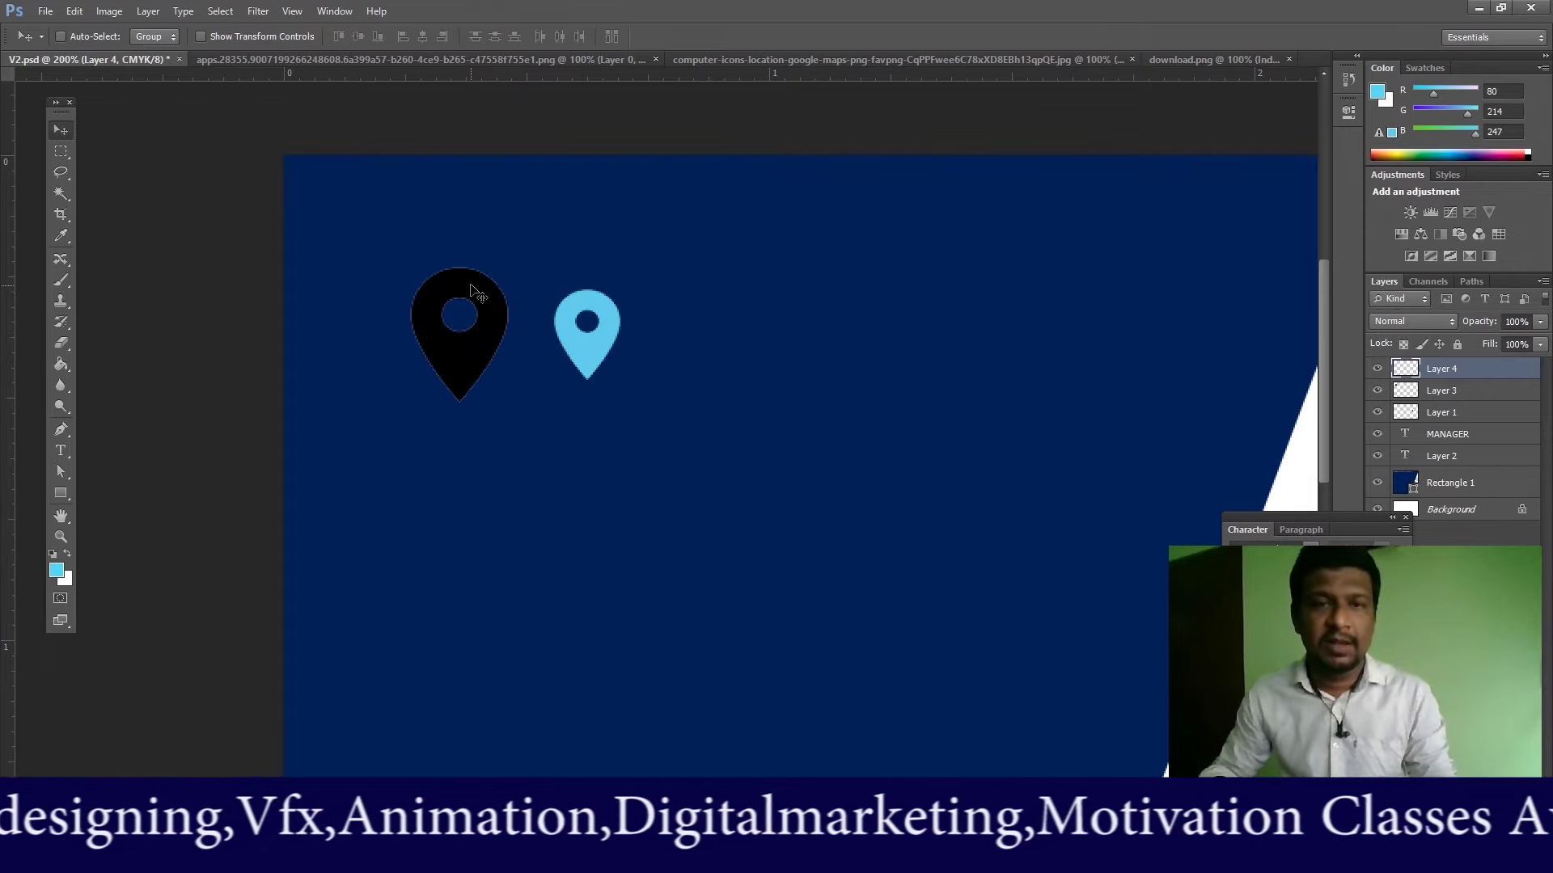
Step: Delete the black pin's Layer 3 and move the cyan pin left into its spot
right_click(471, 286)
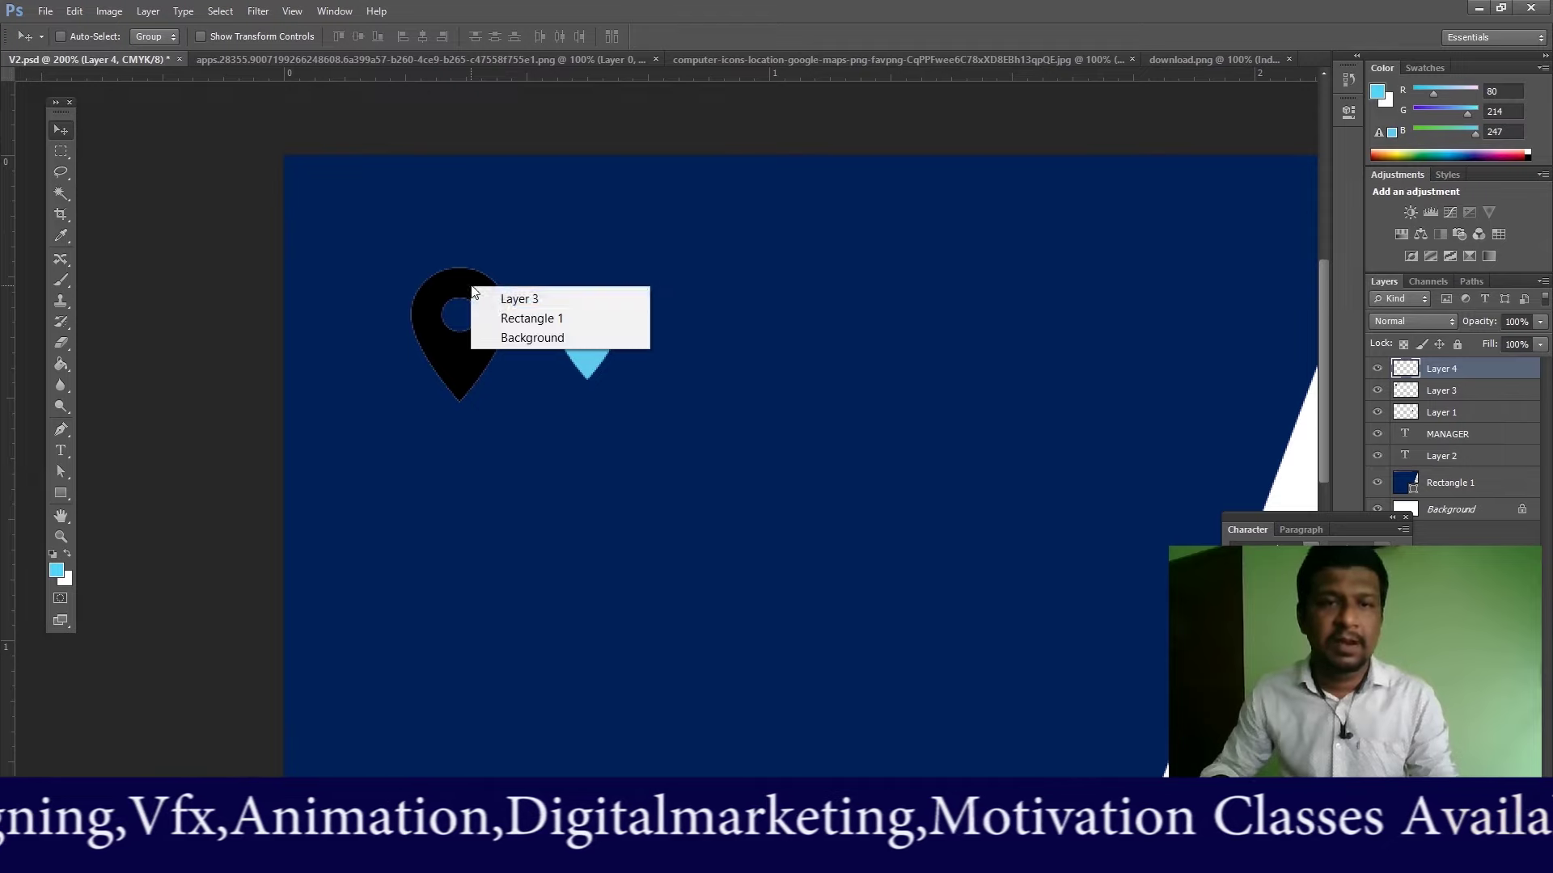
click(493, 297)
key(Delete)
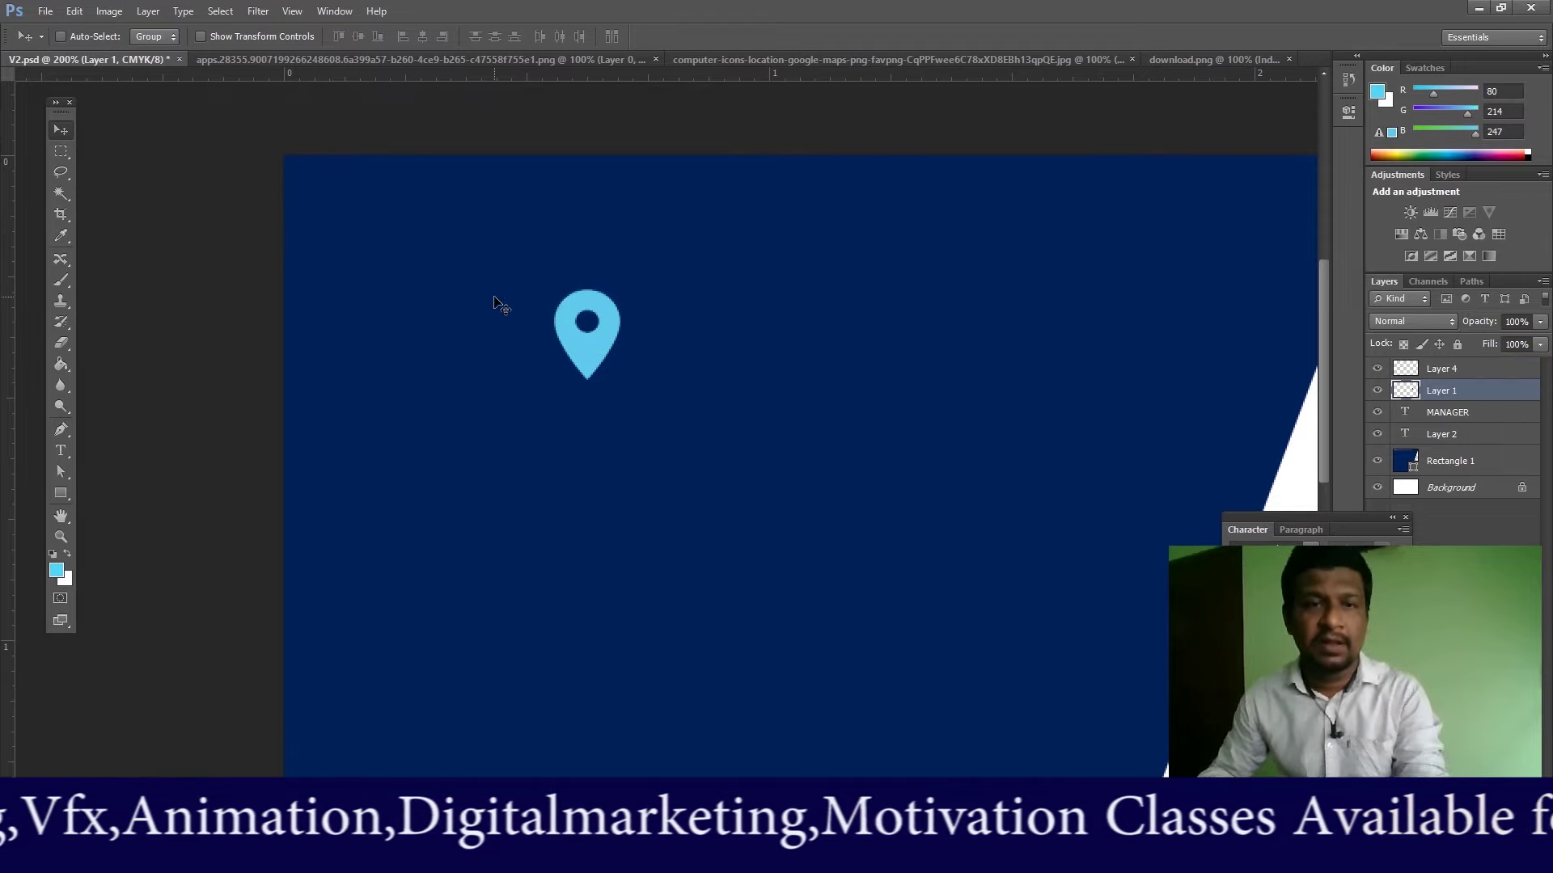
drag(594, 356, 507, 411)
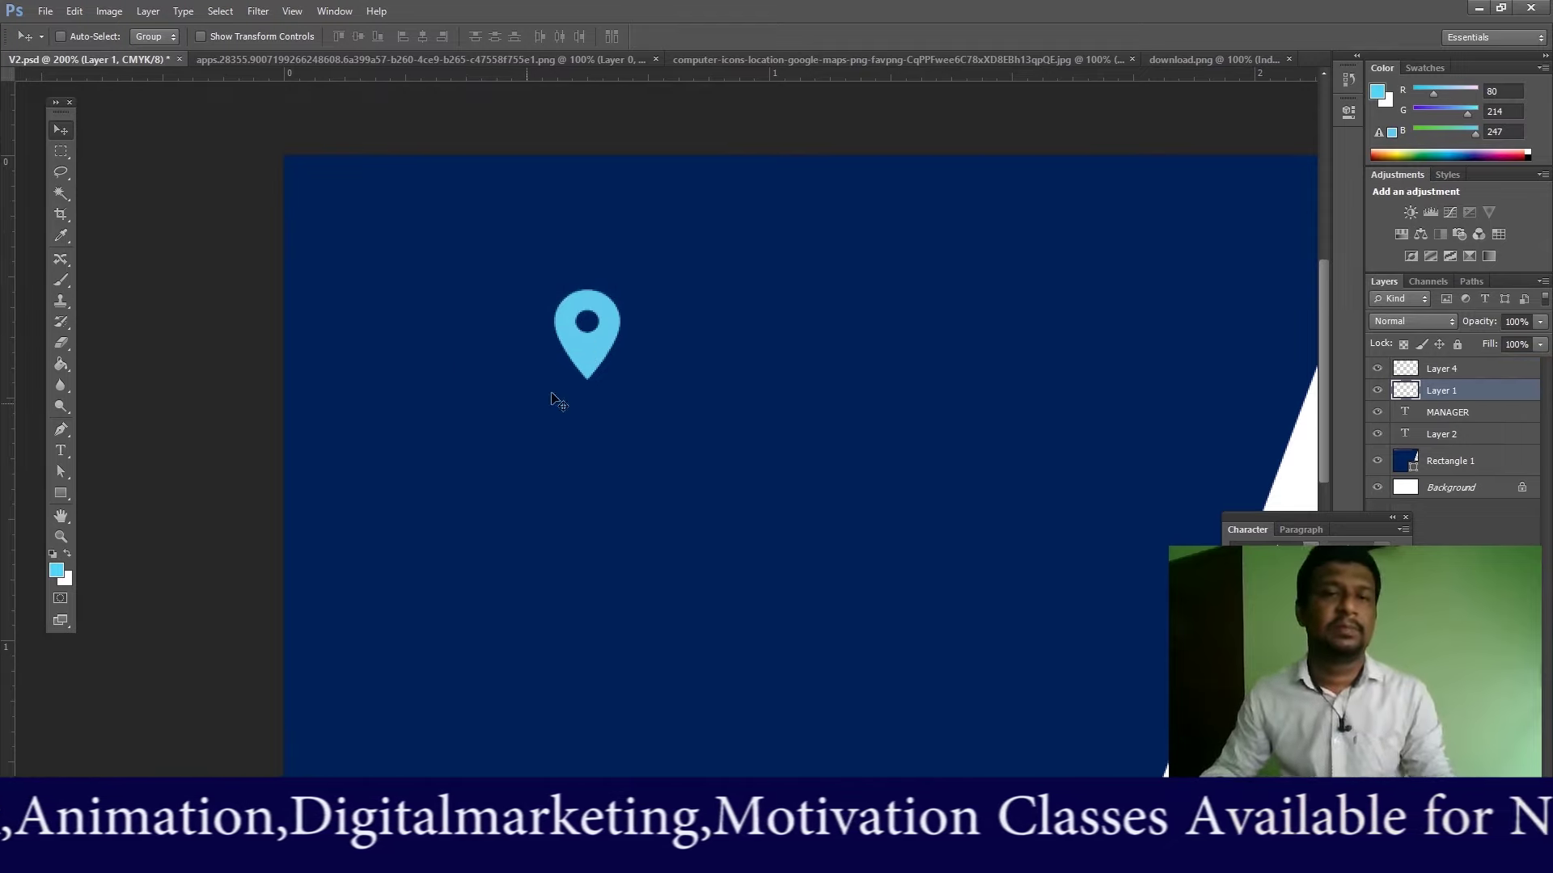
right_click(591, 354)
click(625, 366)
drag(591, 360, 459, 363)
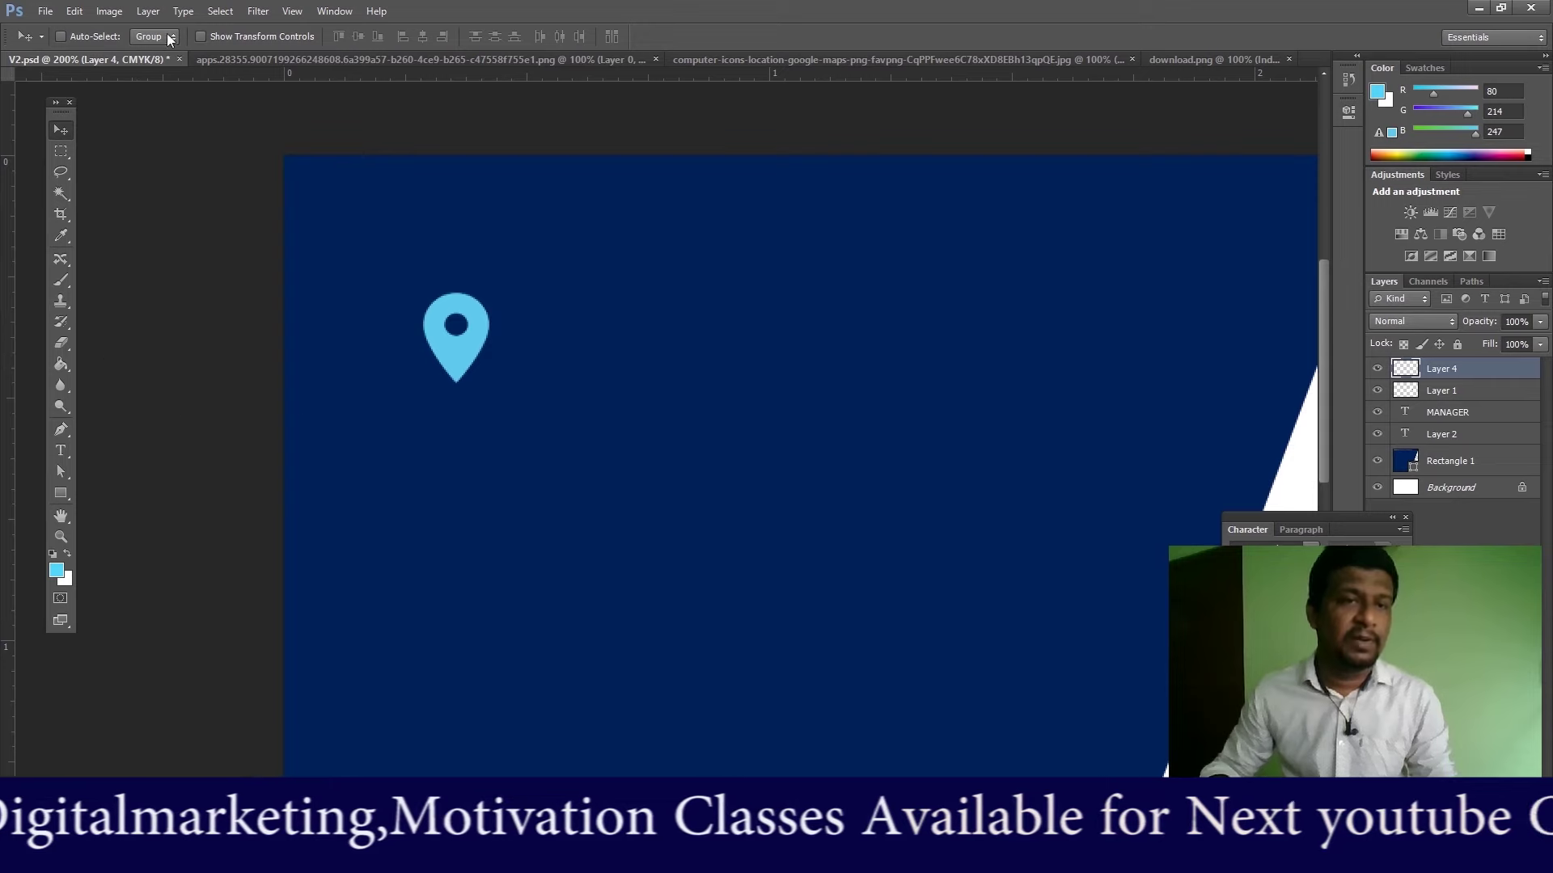
Step: Try dragging the phone icon image from download.png onto the V2 card
click(705, 58)
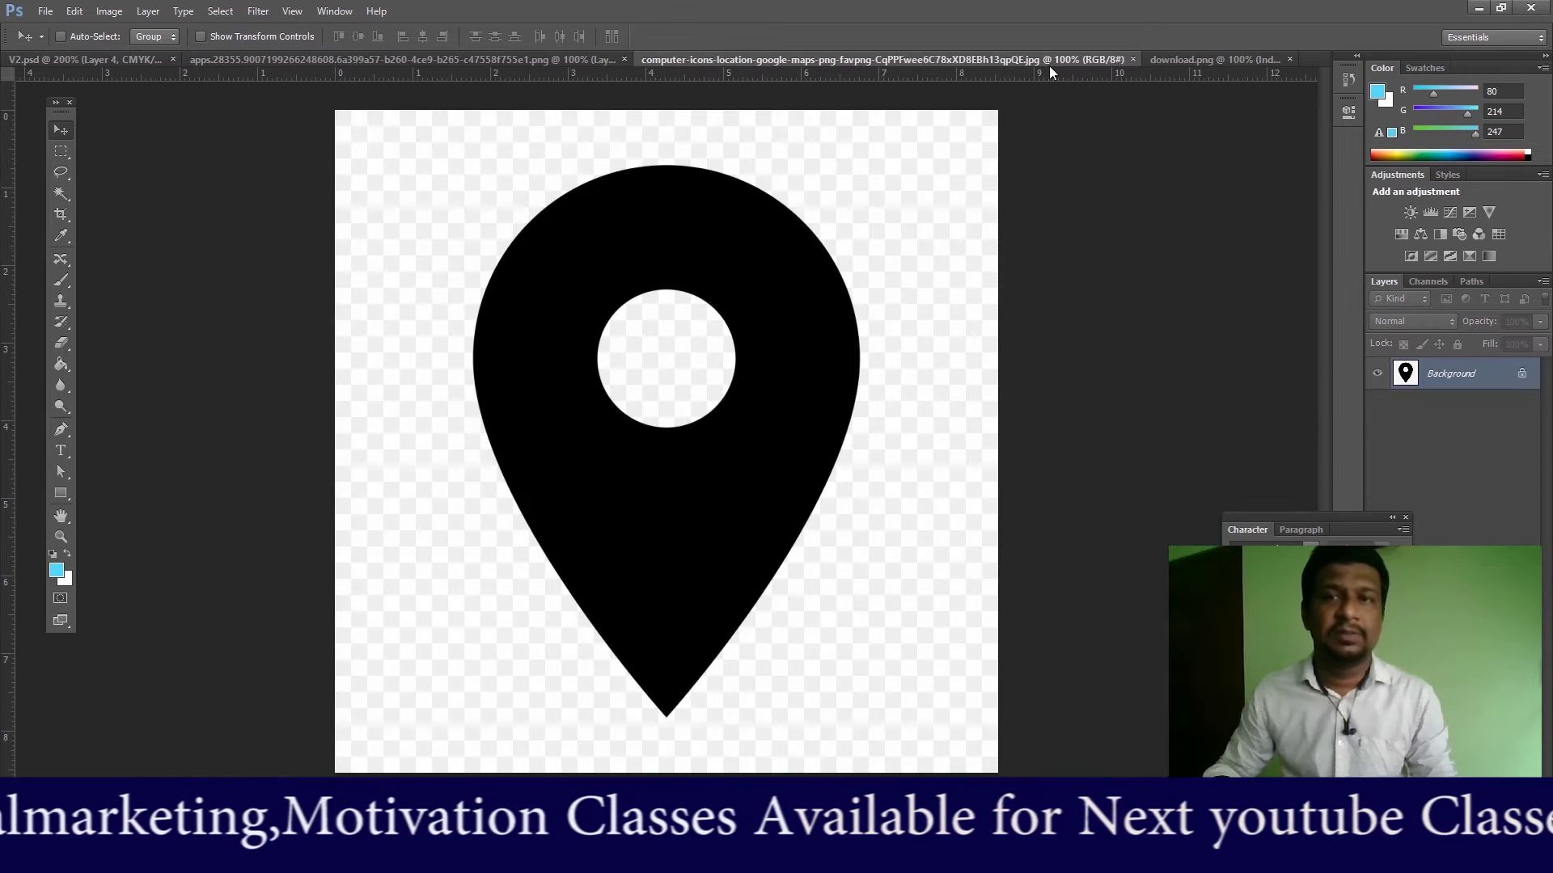
click(1182, 59)
drag(628, 445, 440, 400)
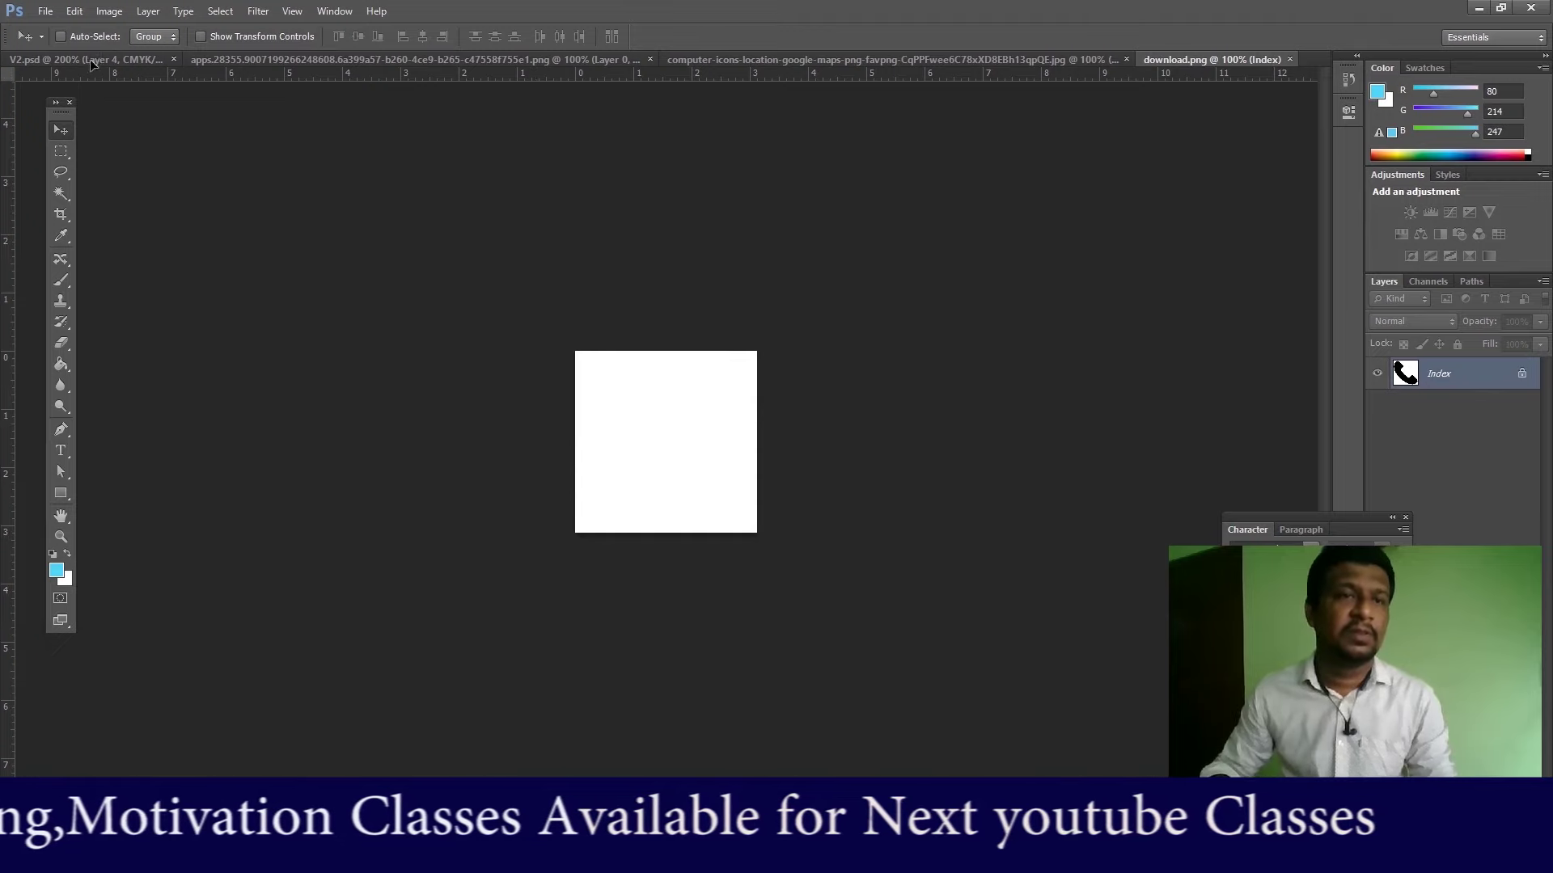
drag(91, 58, 424, 161)
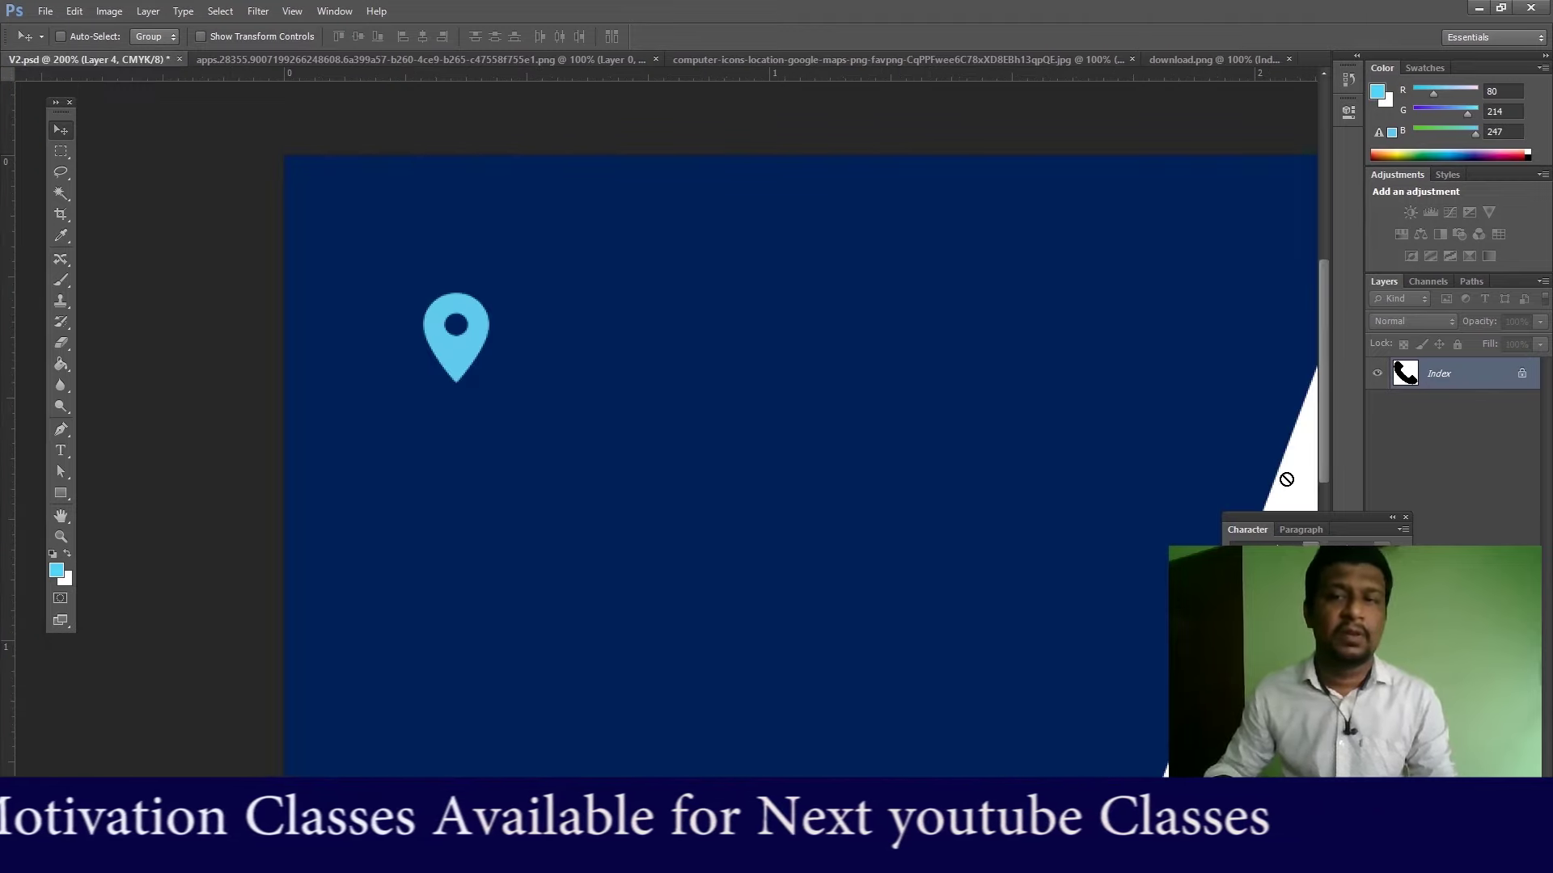
drag(1287, 486, 1291, 496)
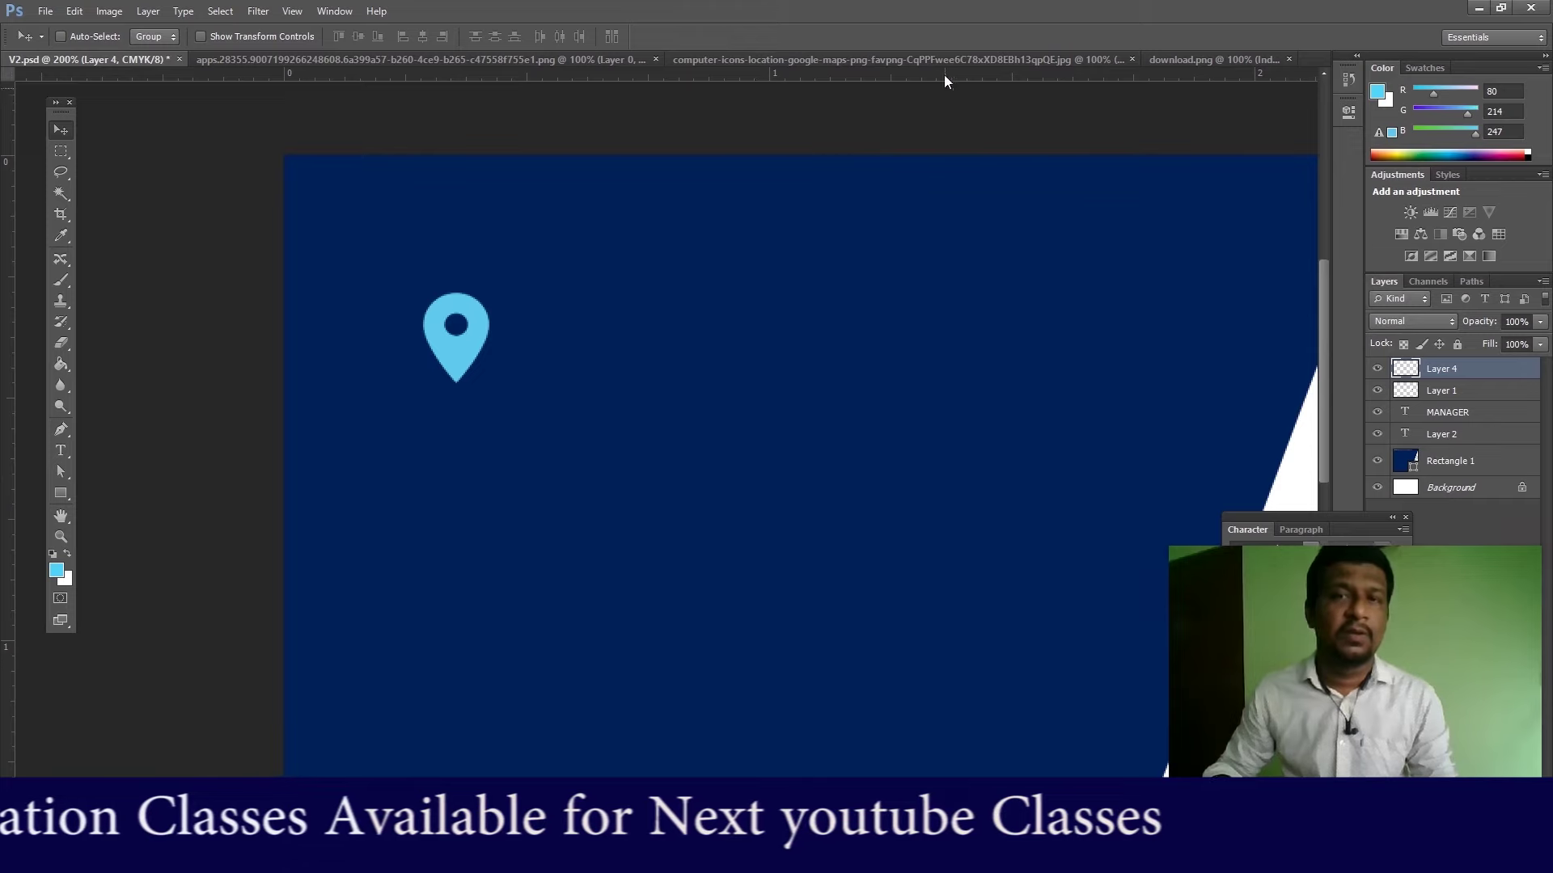
Step: Select all of the phone image and drag it onto the card as Layer 5
click(942, 63)
click(1206, 60)
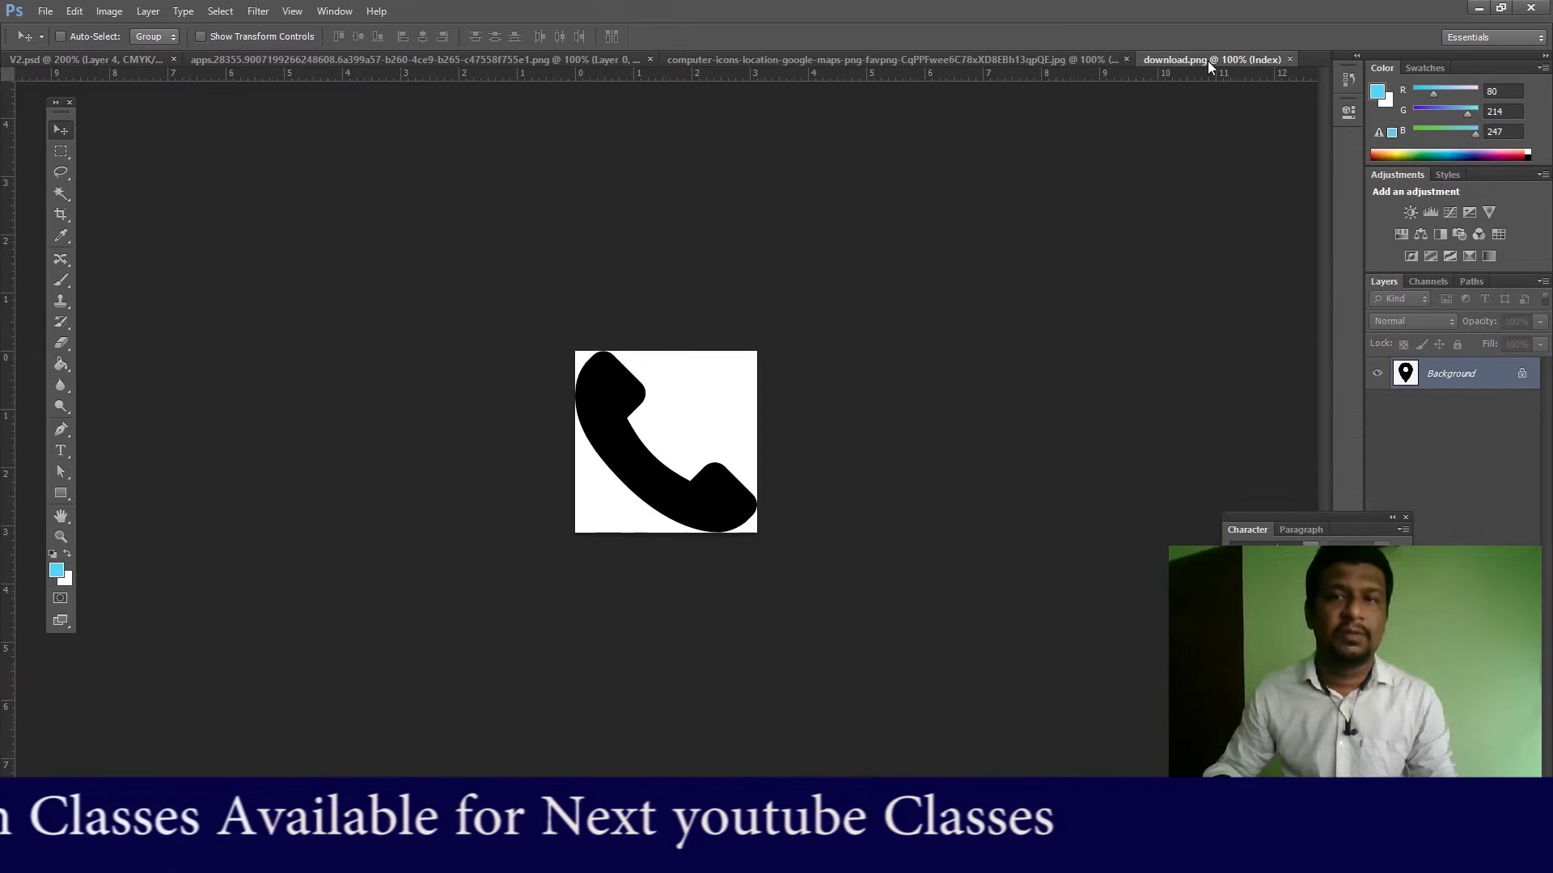
click(60, 151)
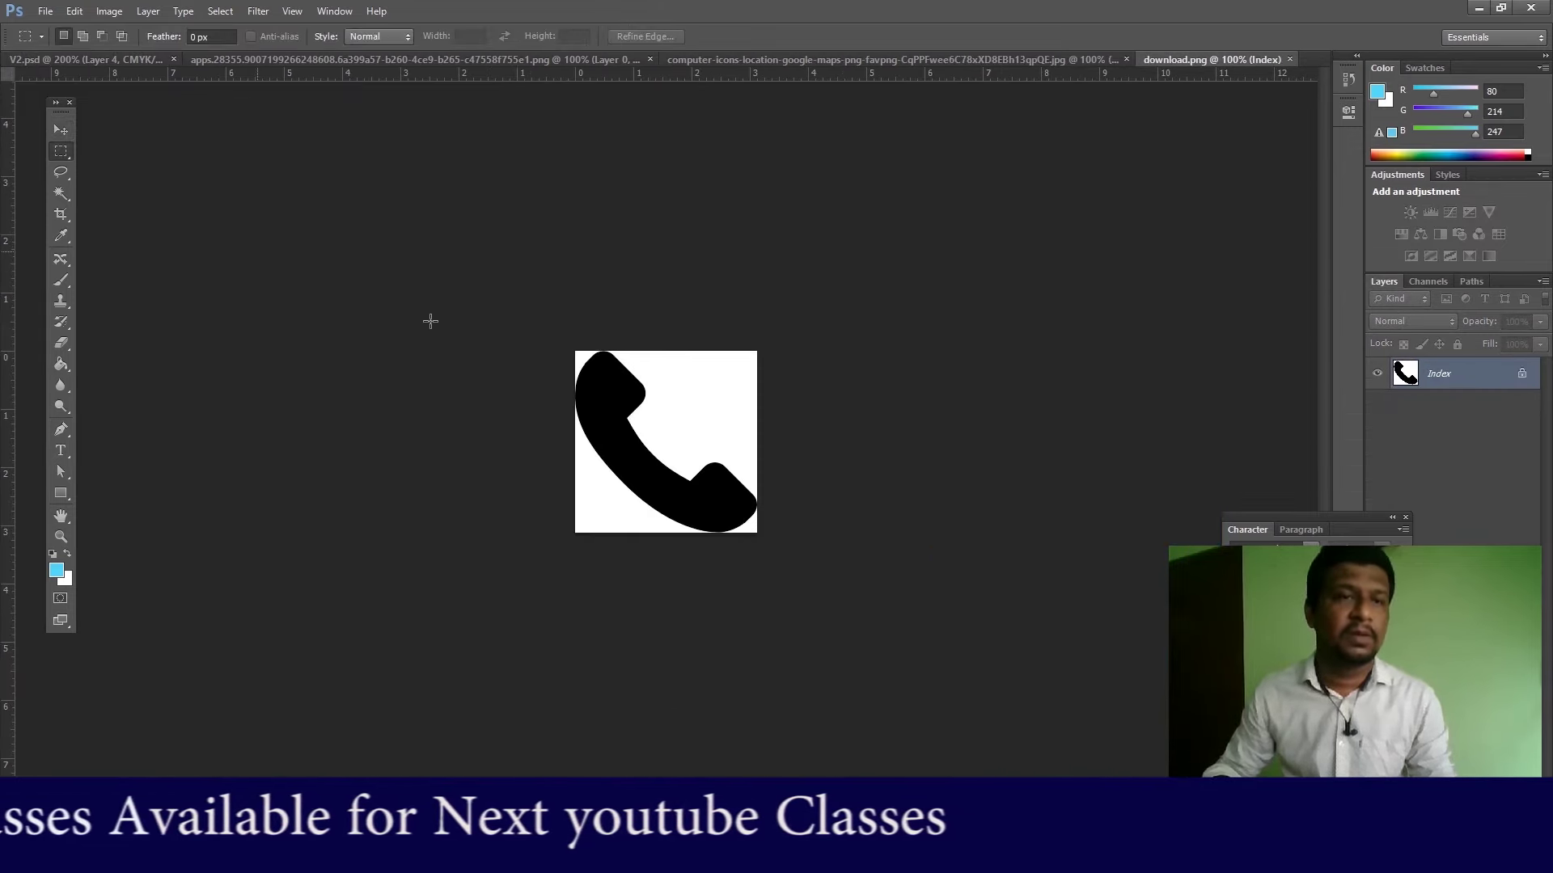
key(ctrl+a)
click(60, 129)
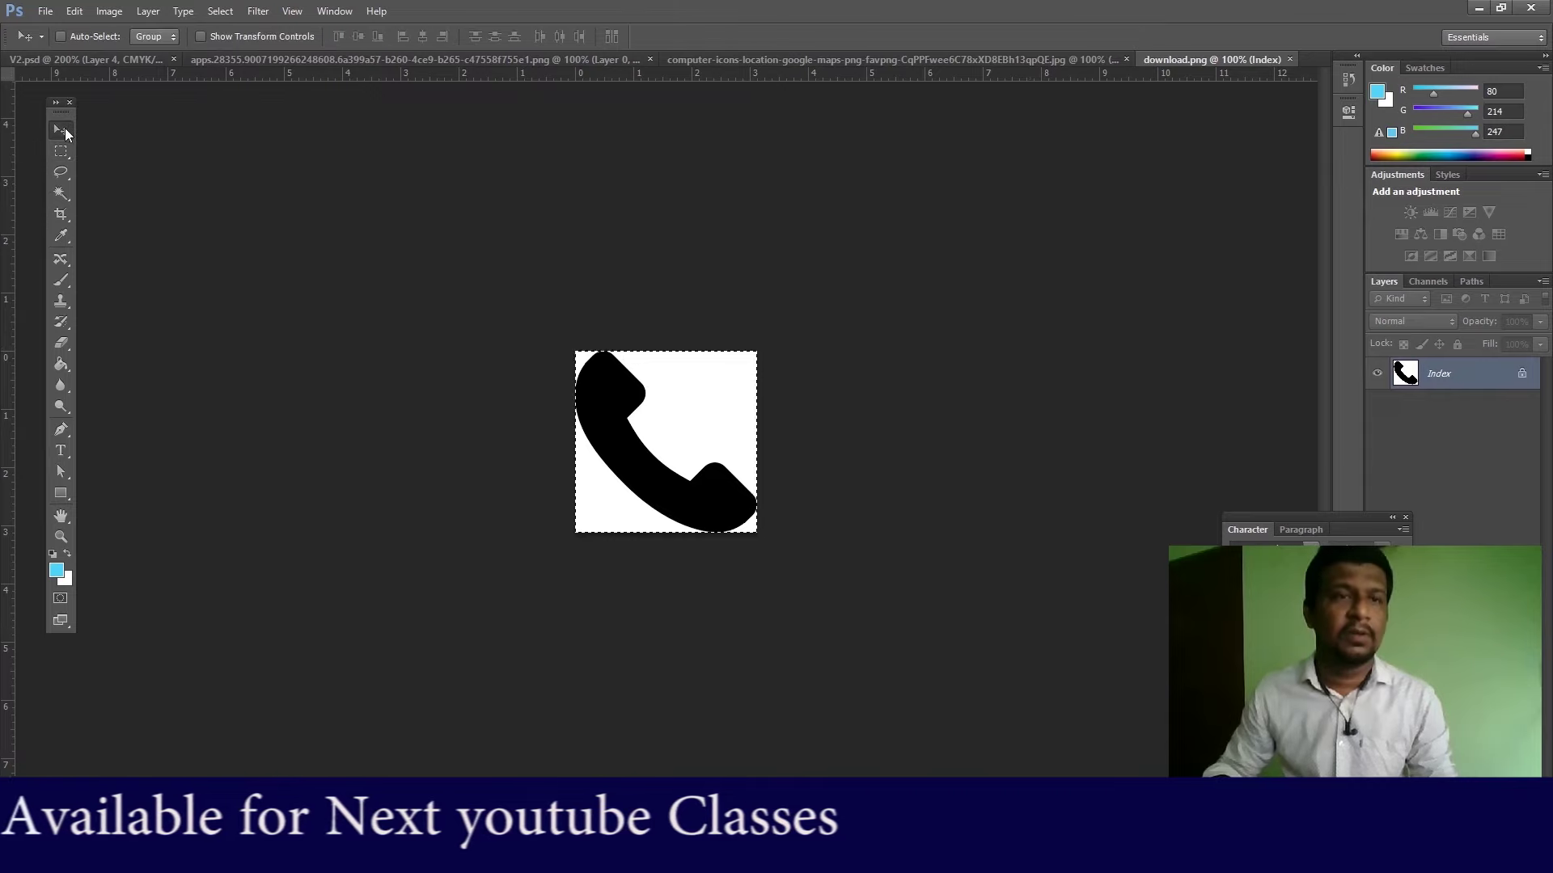
drag(627, 414, 445, 376)
drag(55, 71, 689, 395)
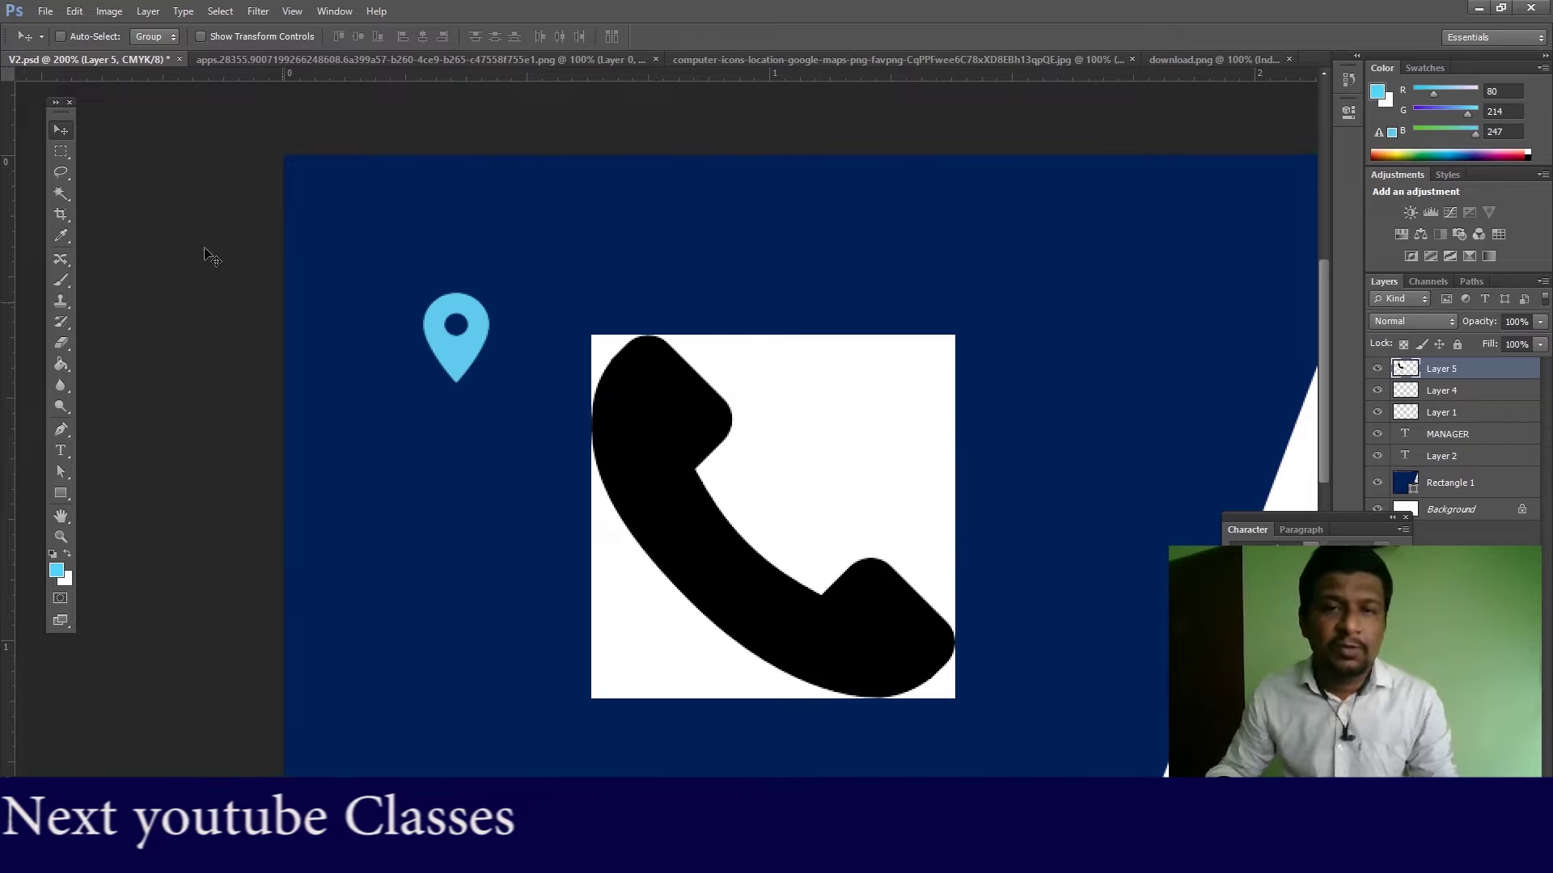
Step: Magic-Wand delete the white areas beside, below and top-left of the phone, then deselect
click(61, 194)
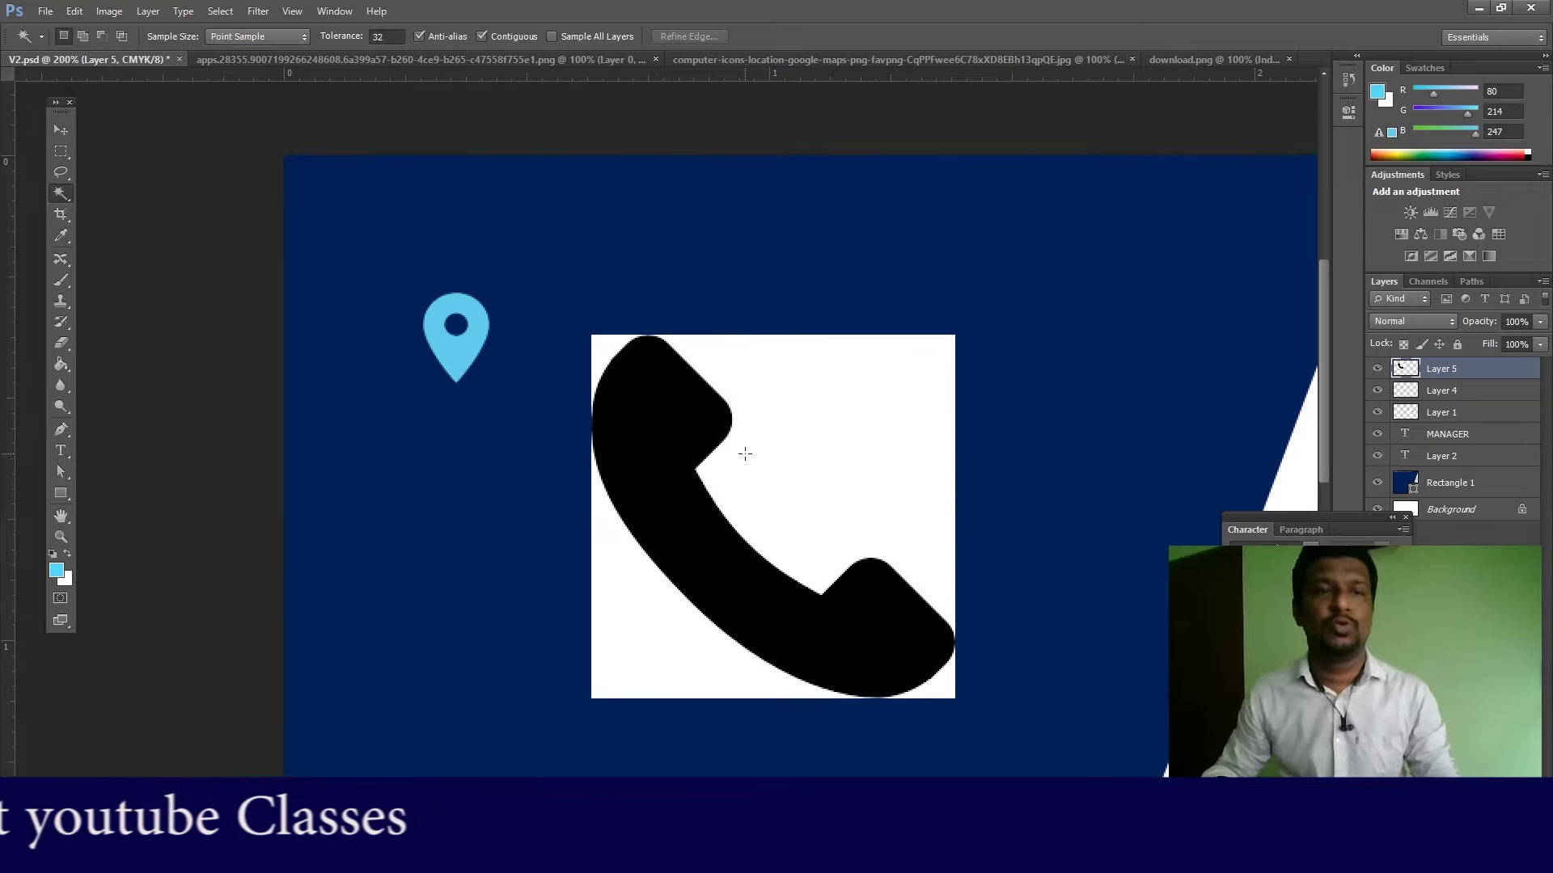
click(806, 466)
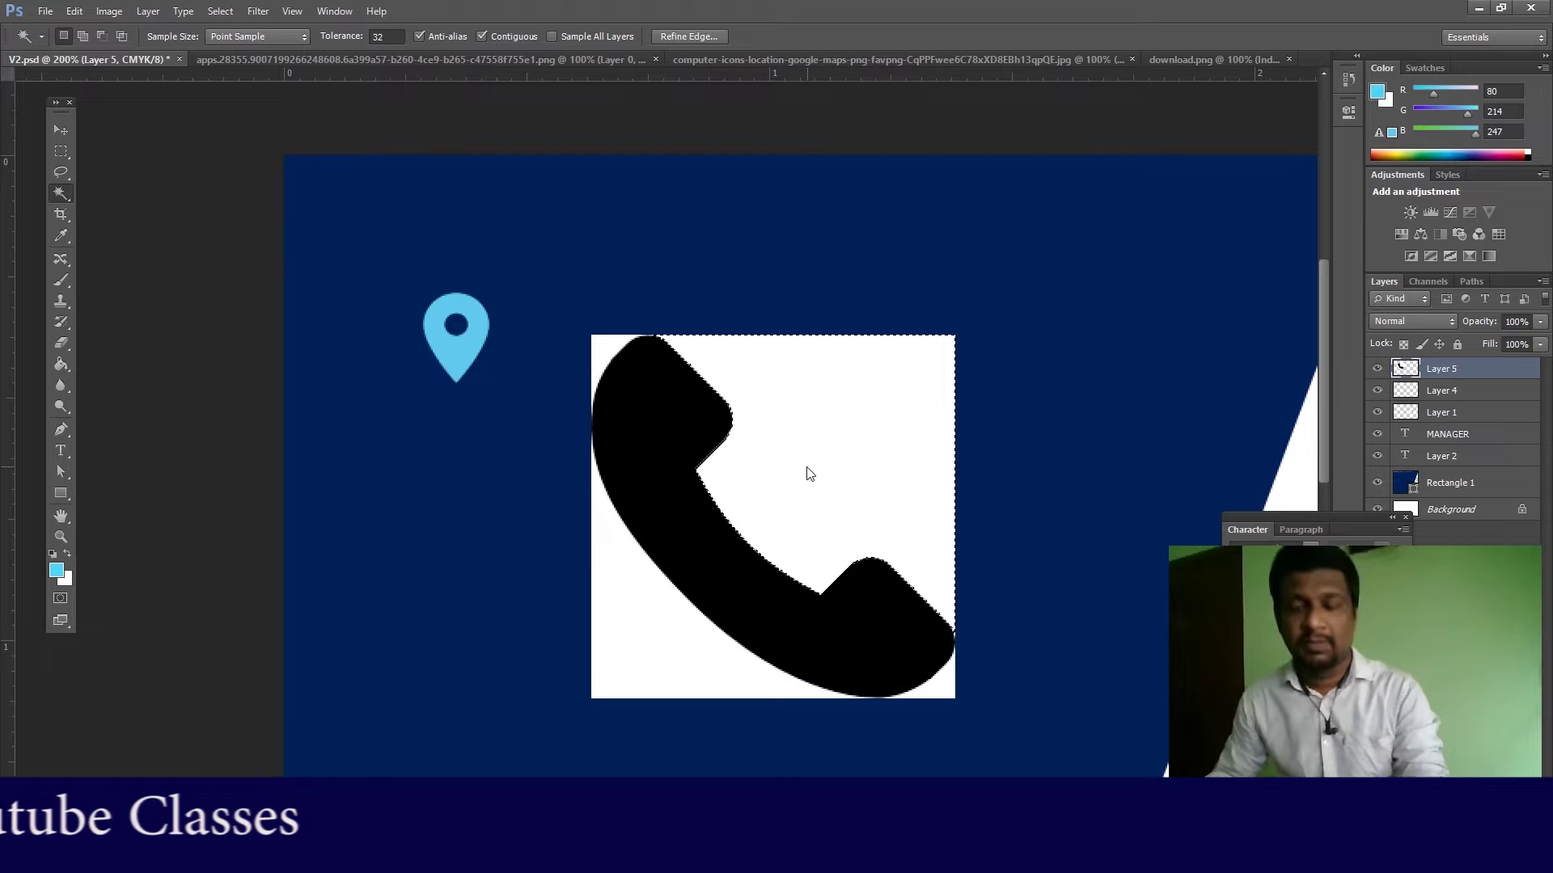
key(Delete)
click(626, 608)
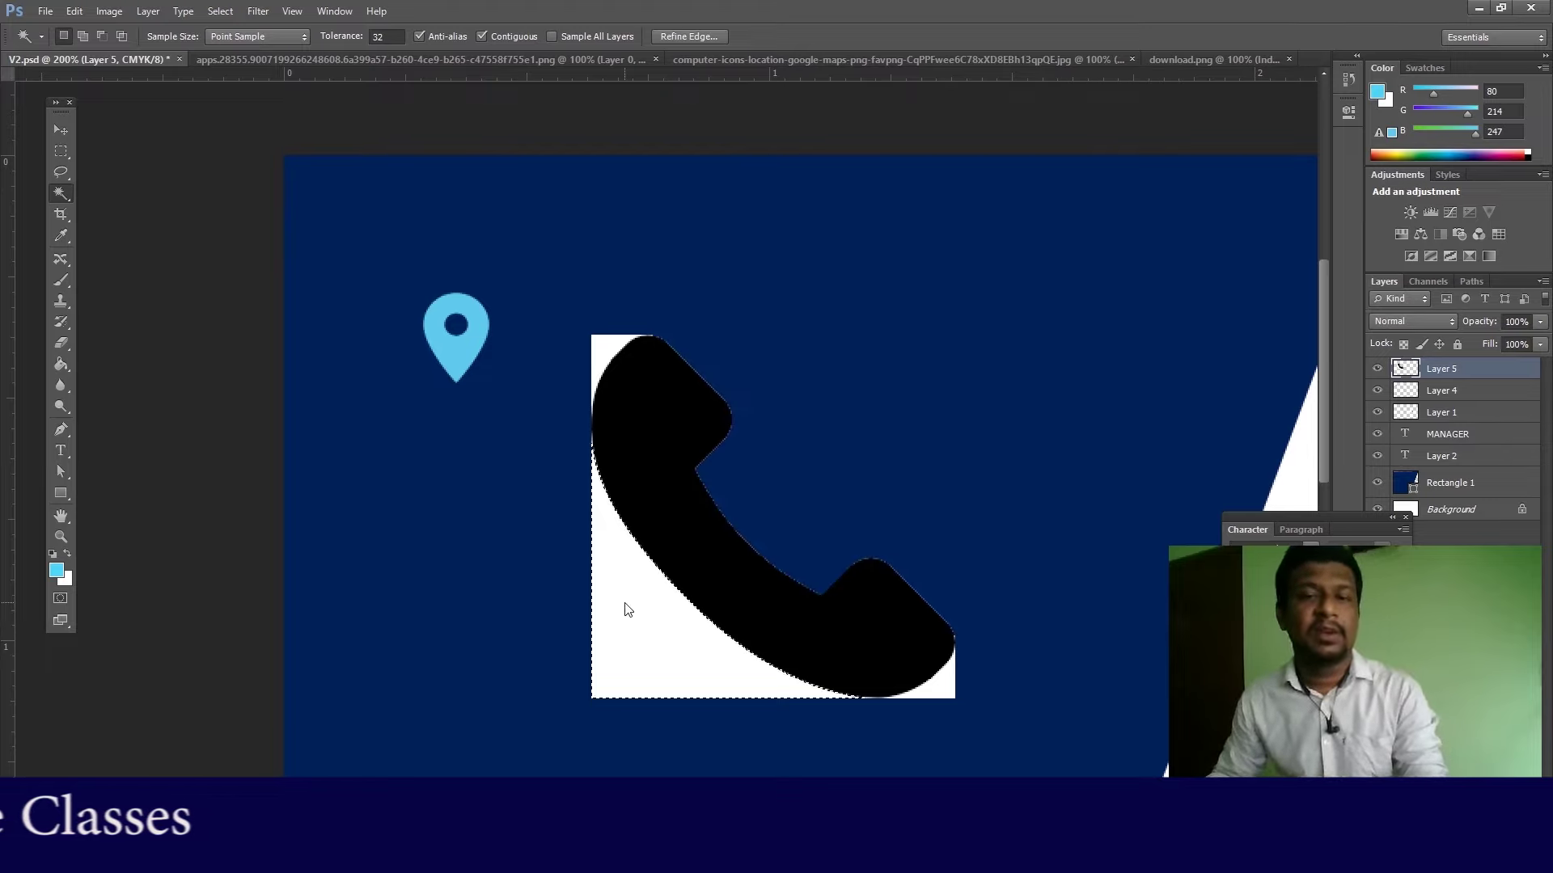
key(Delete)
click(608, 357)
key(Delete)
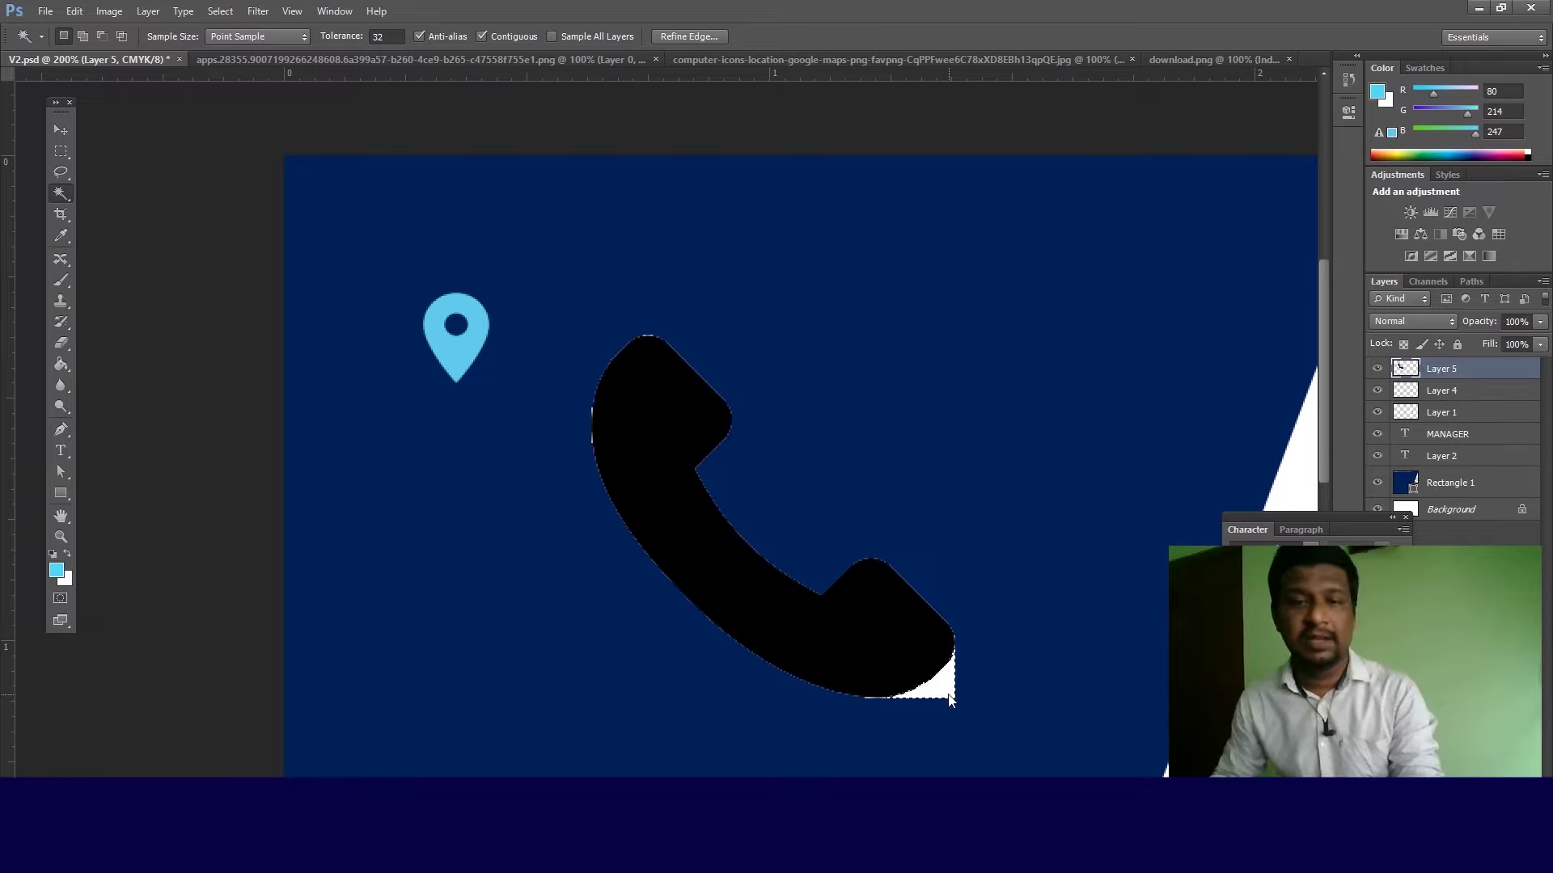
key(ctrl+d)
Step: Free Transform the phone to about 29.33% and move it toward the navy panel's lower left
click(61, 130)
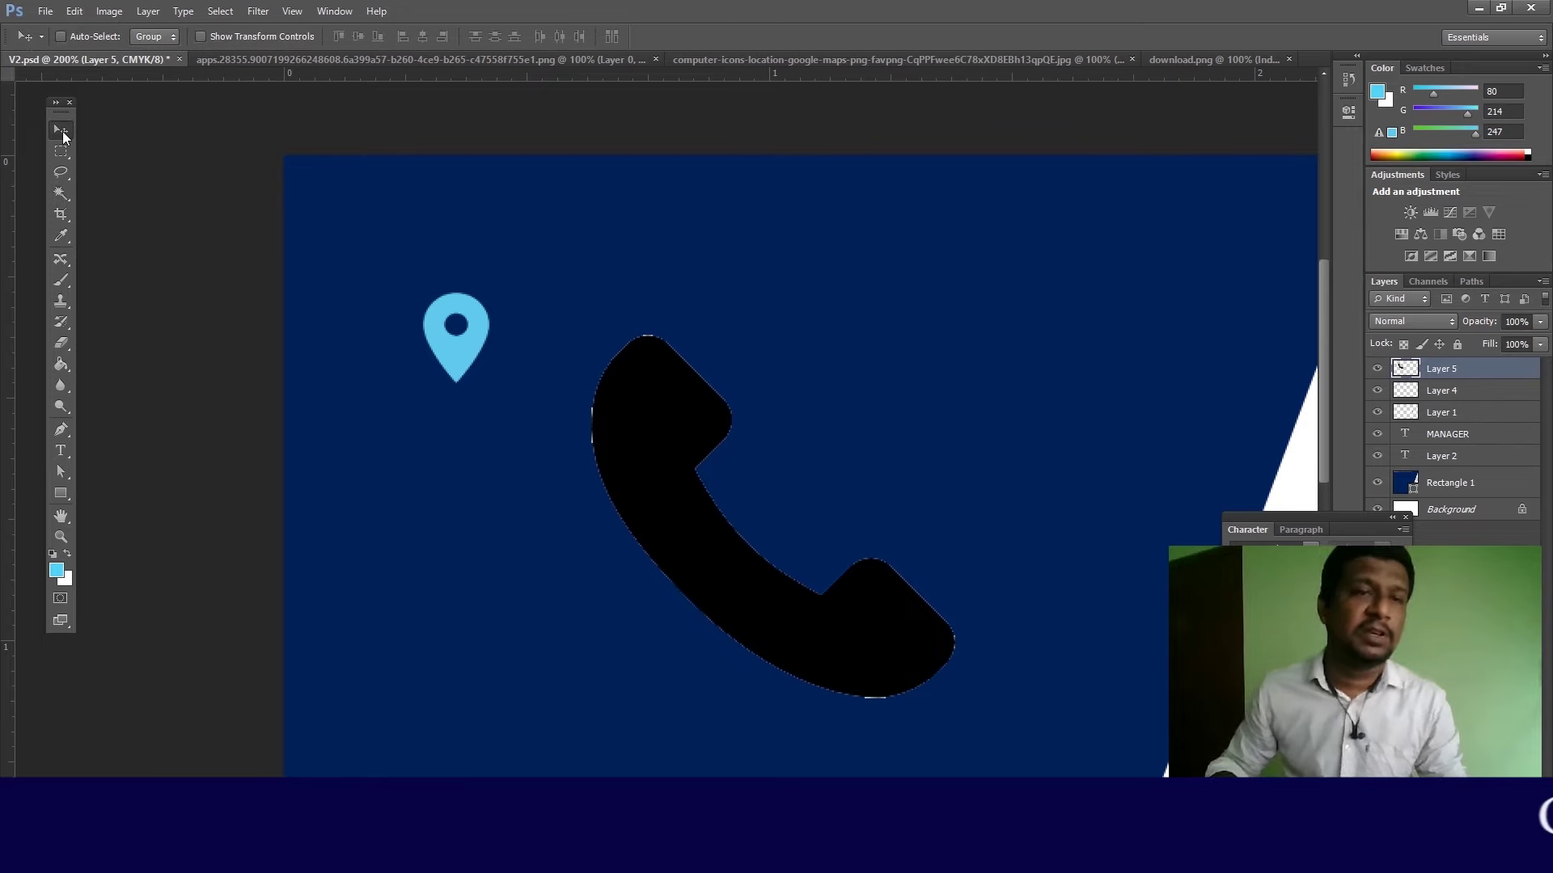
click(81, 11)
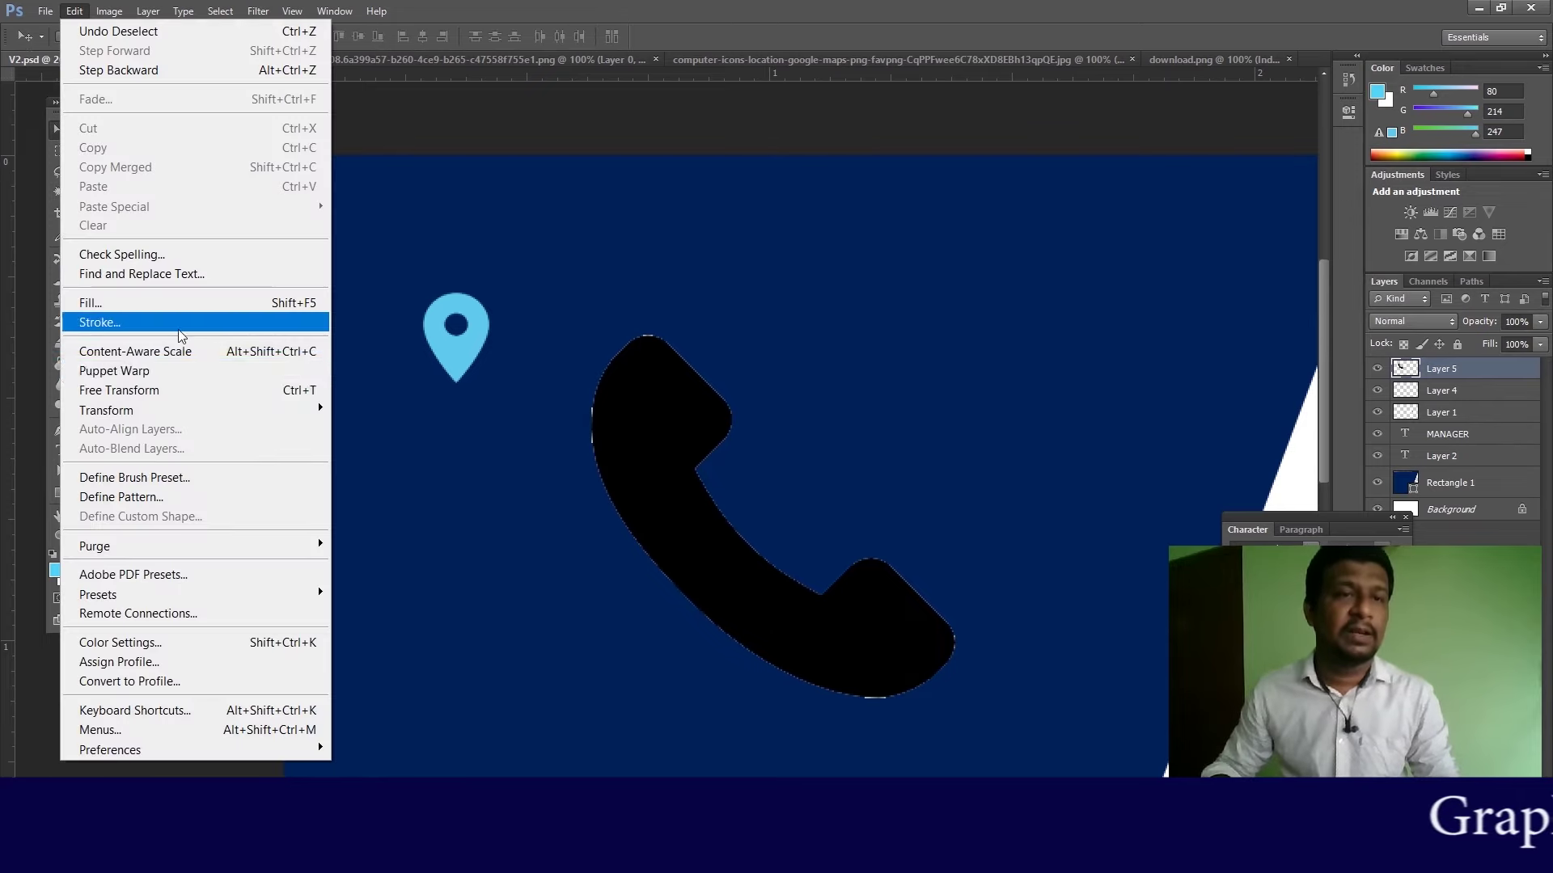
mouse_move(171, 410)
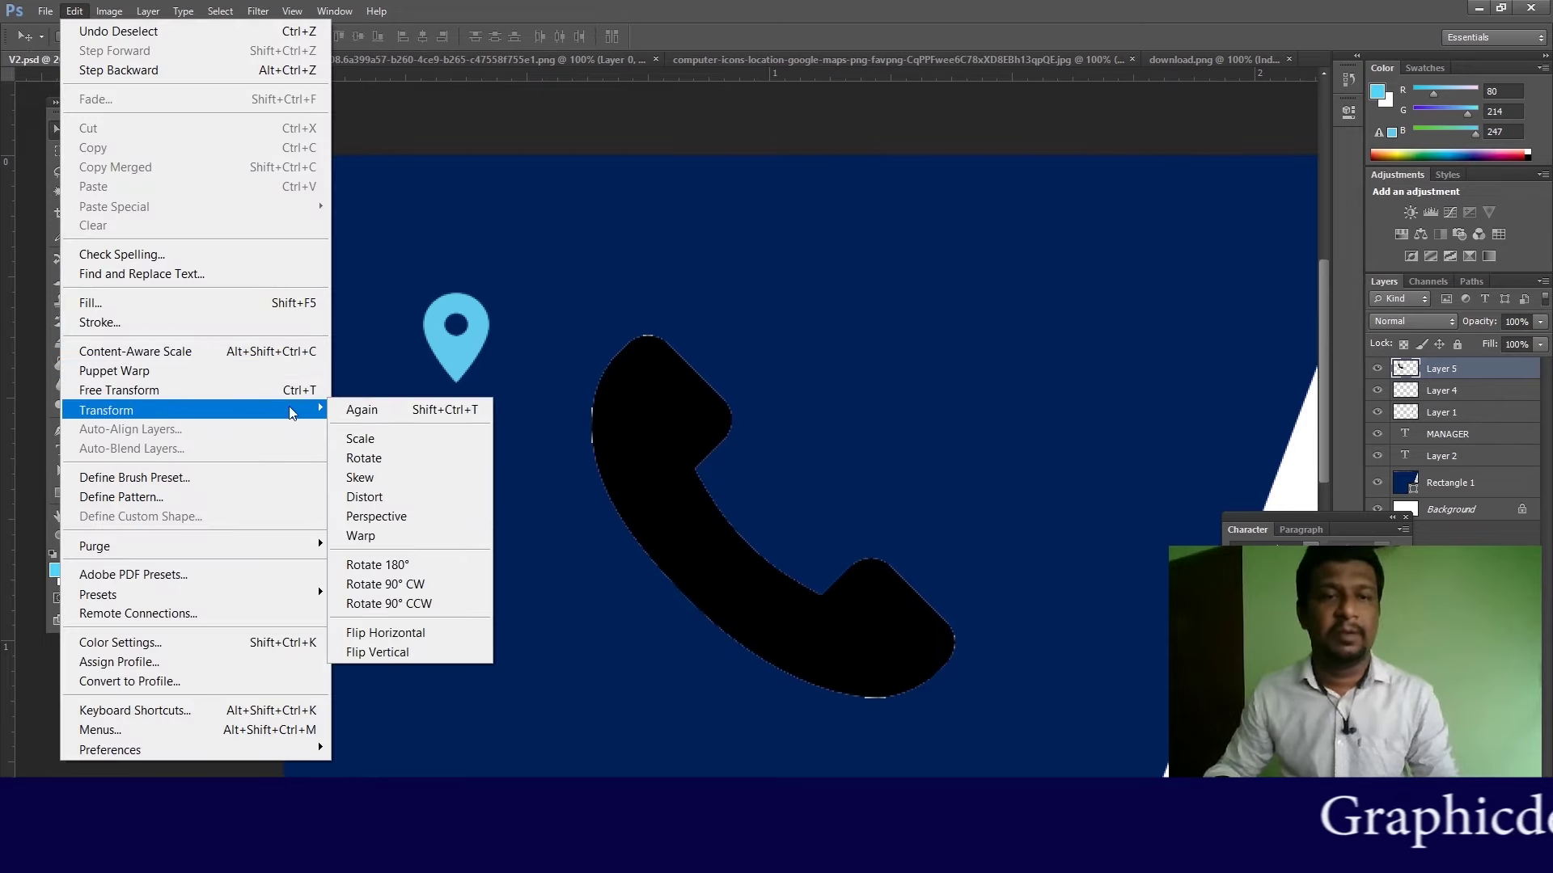
click(120, 392)
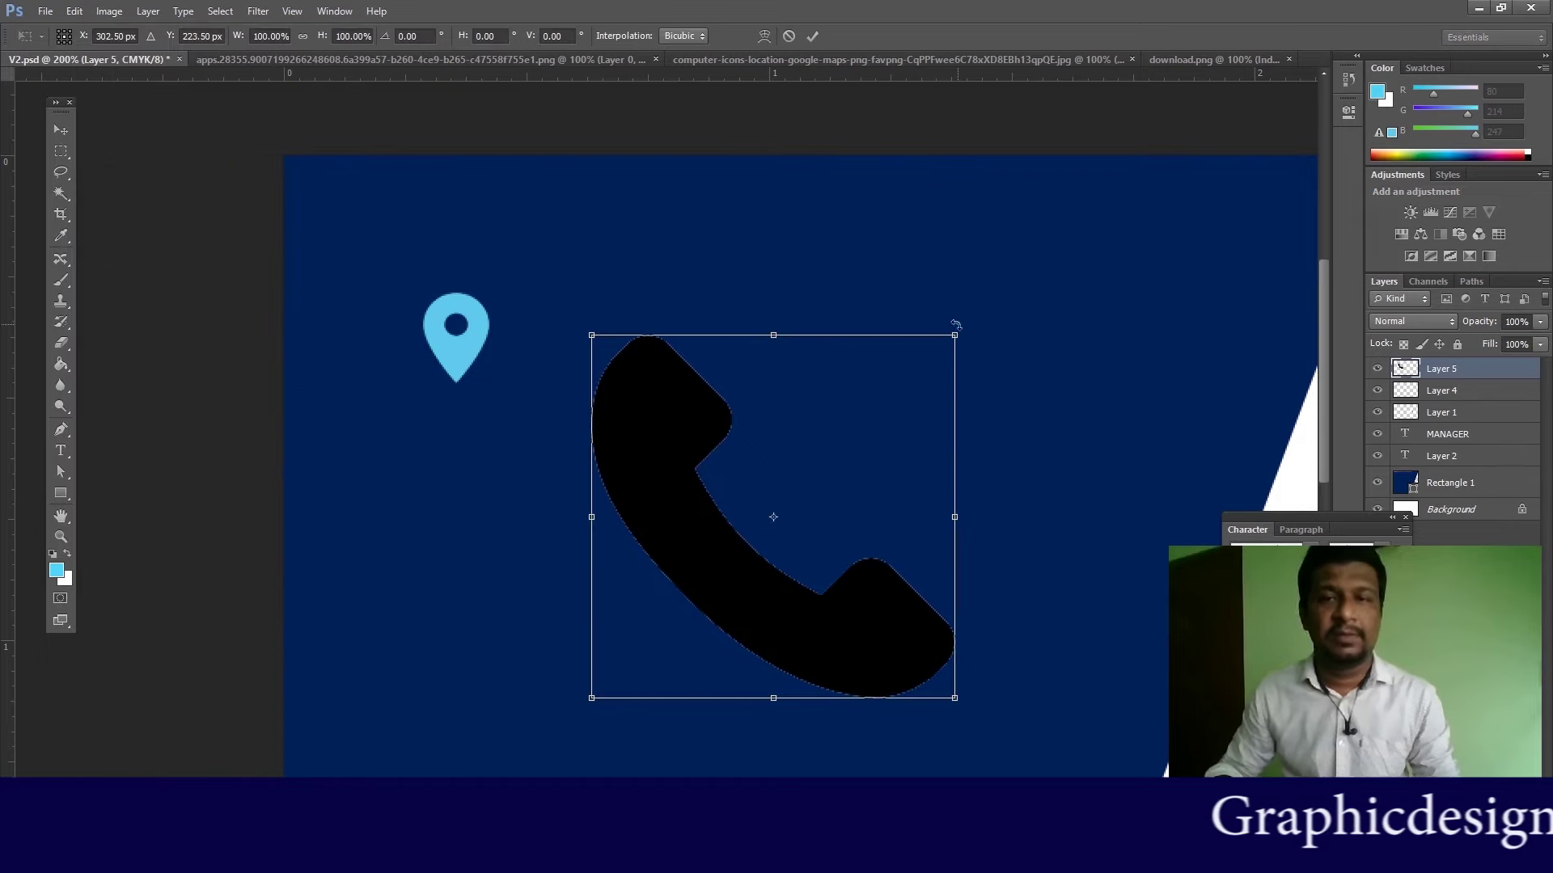
drag(957, 333, 825, 461)
drag(746, 512, 438, 689)
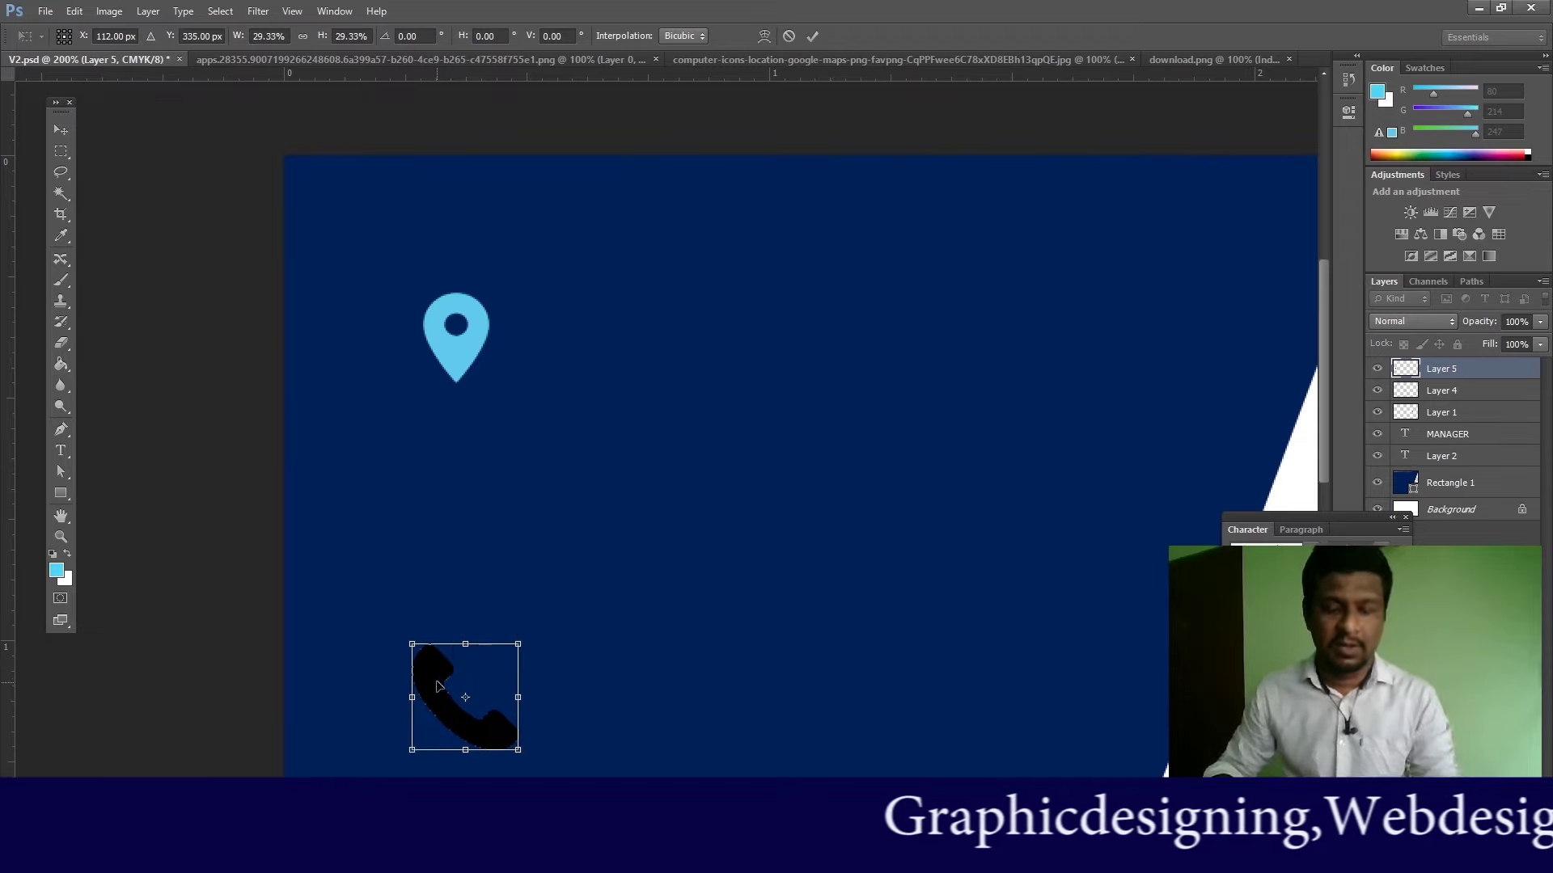
key(Return)
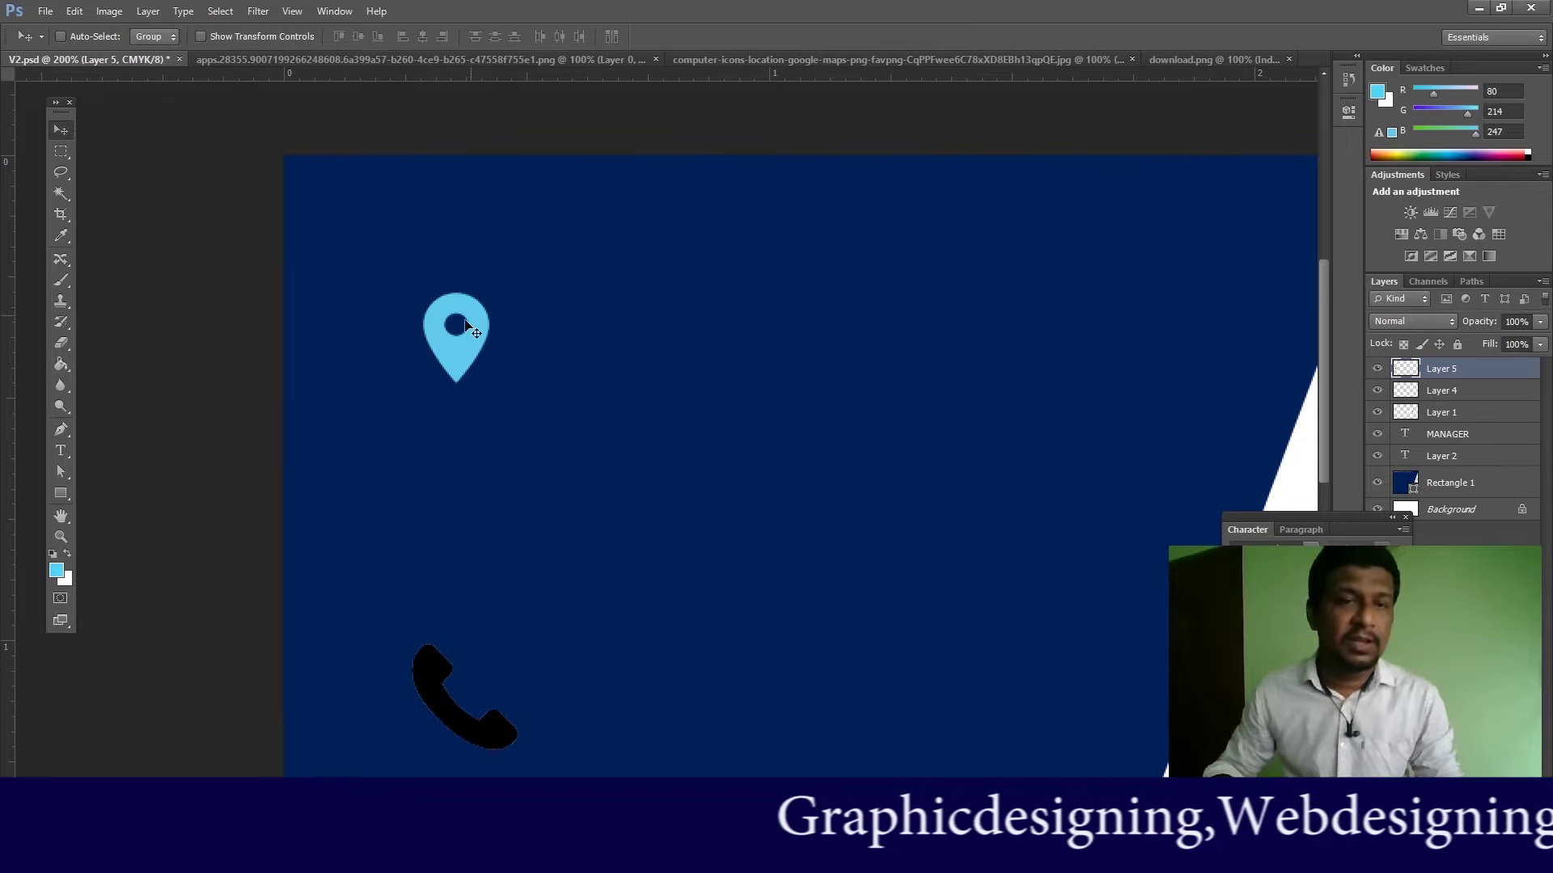
Step: Magic-Wand select the black phone and add a new Layer 6
key(w)
click(433, 677)
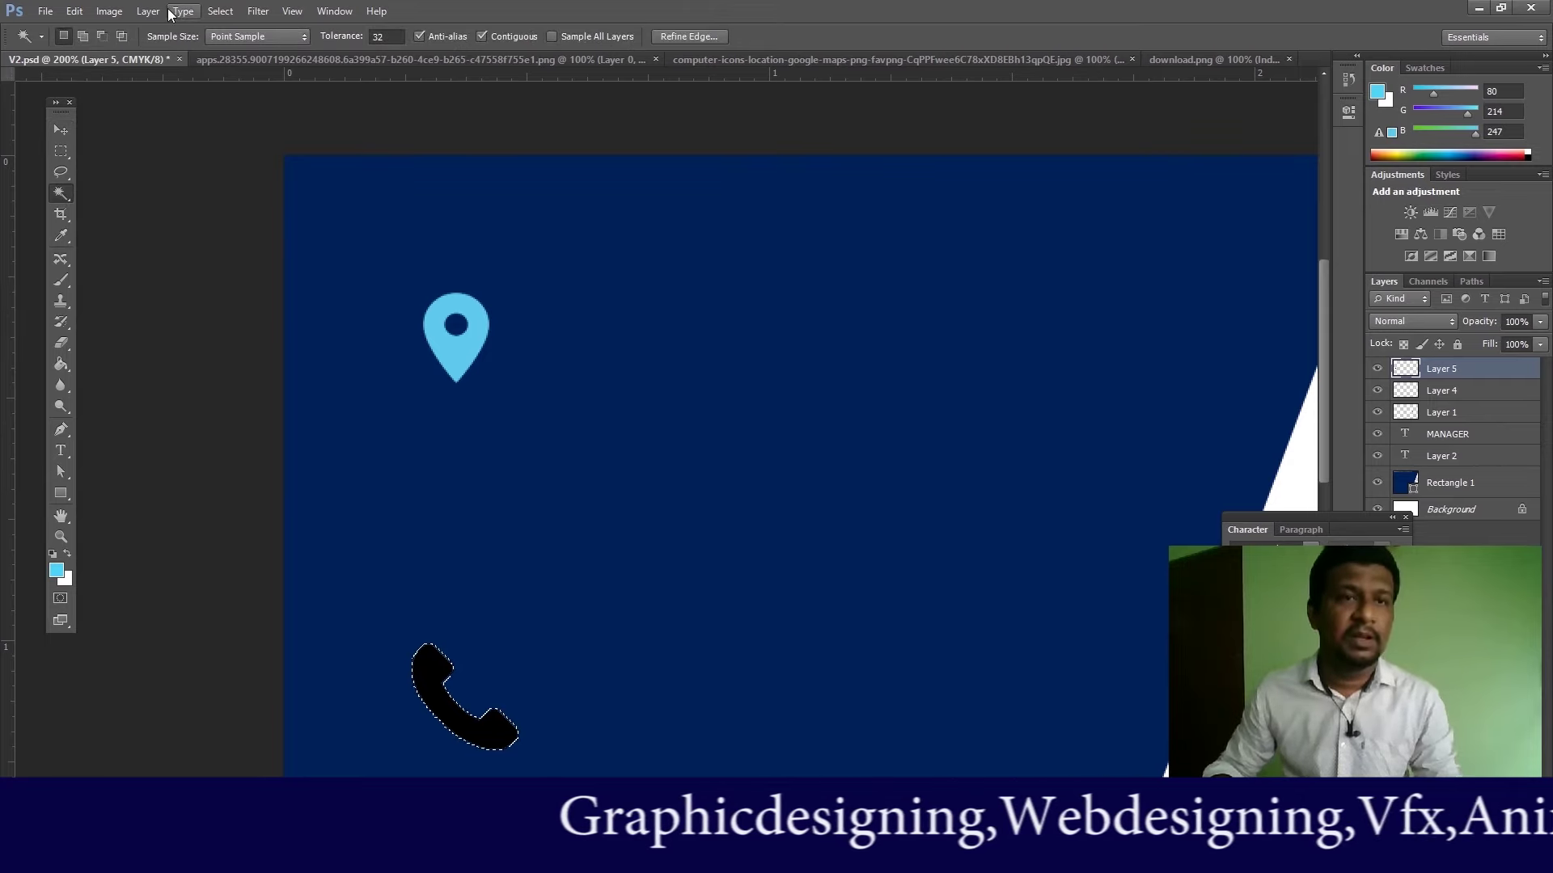
click(148, 11)
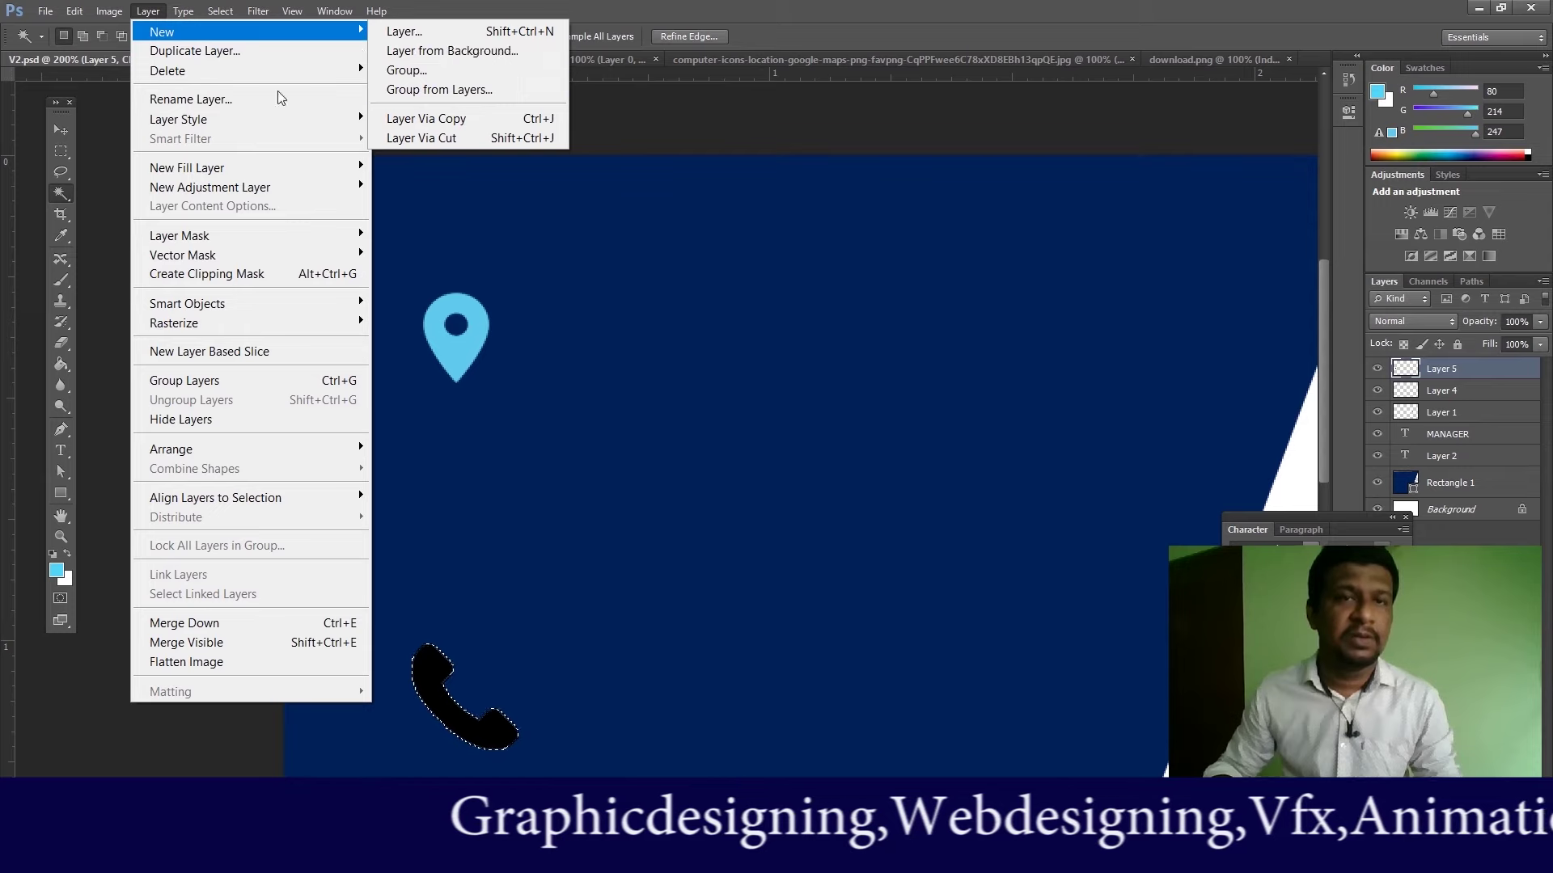
mouse_move(154, 36)
click(446, 31)
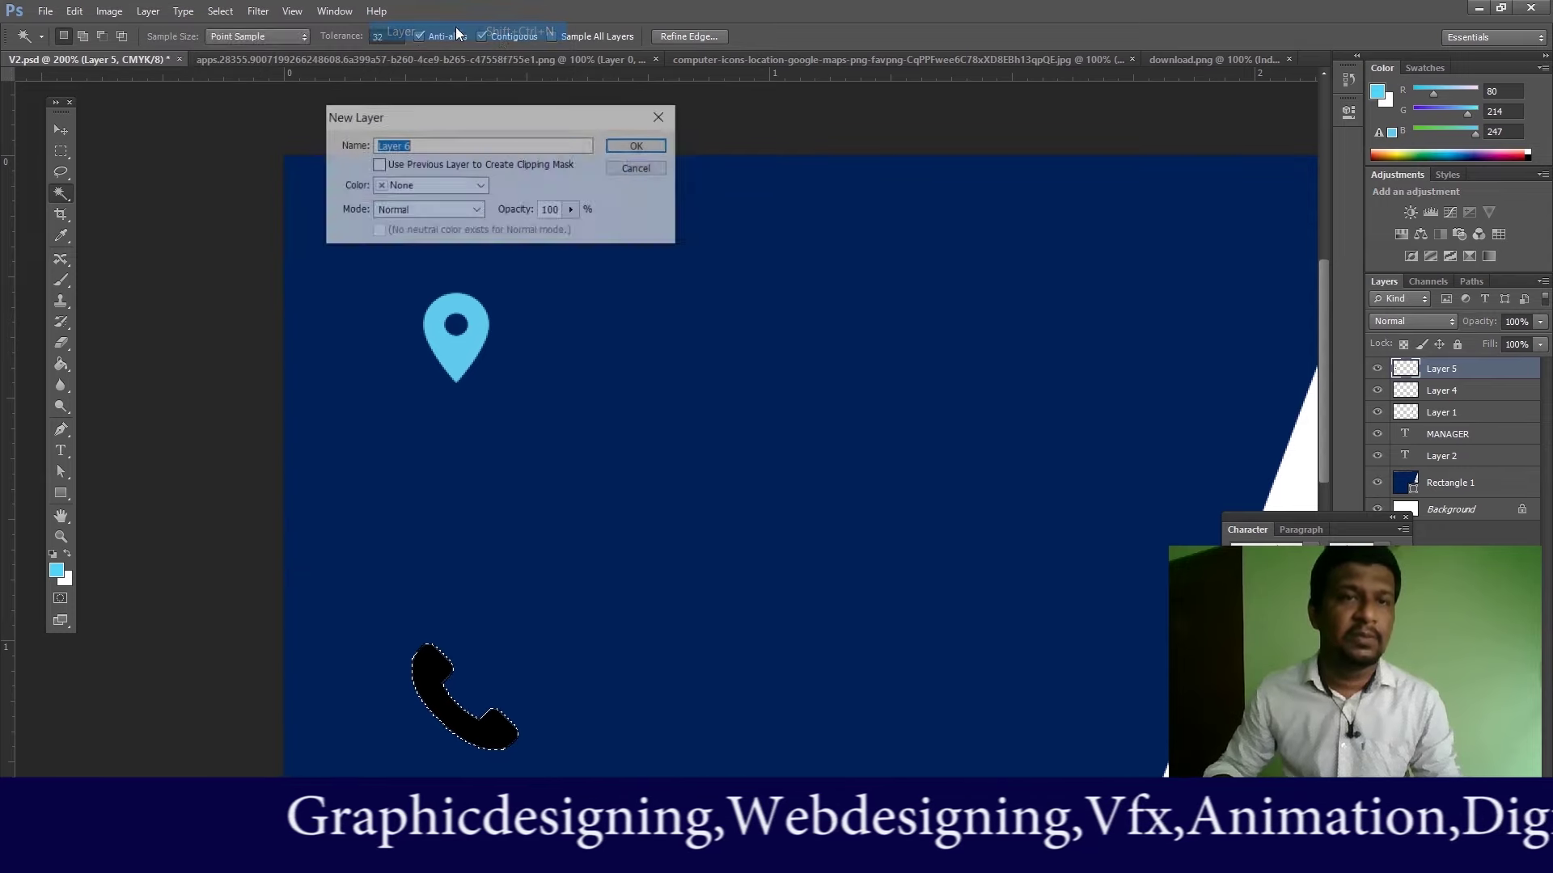
click(638, 147)
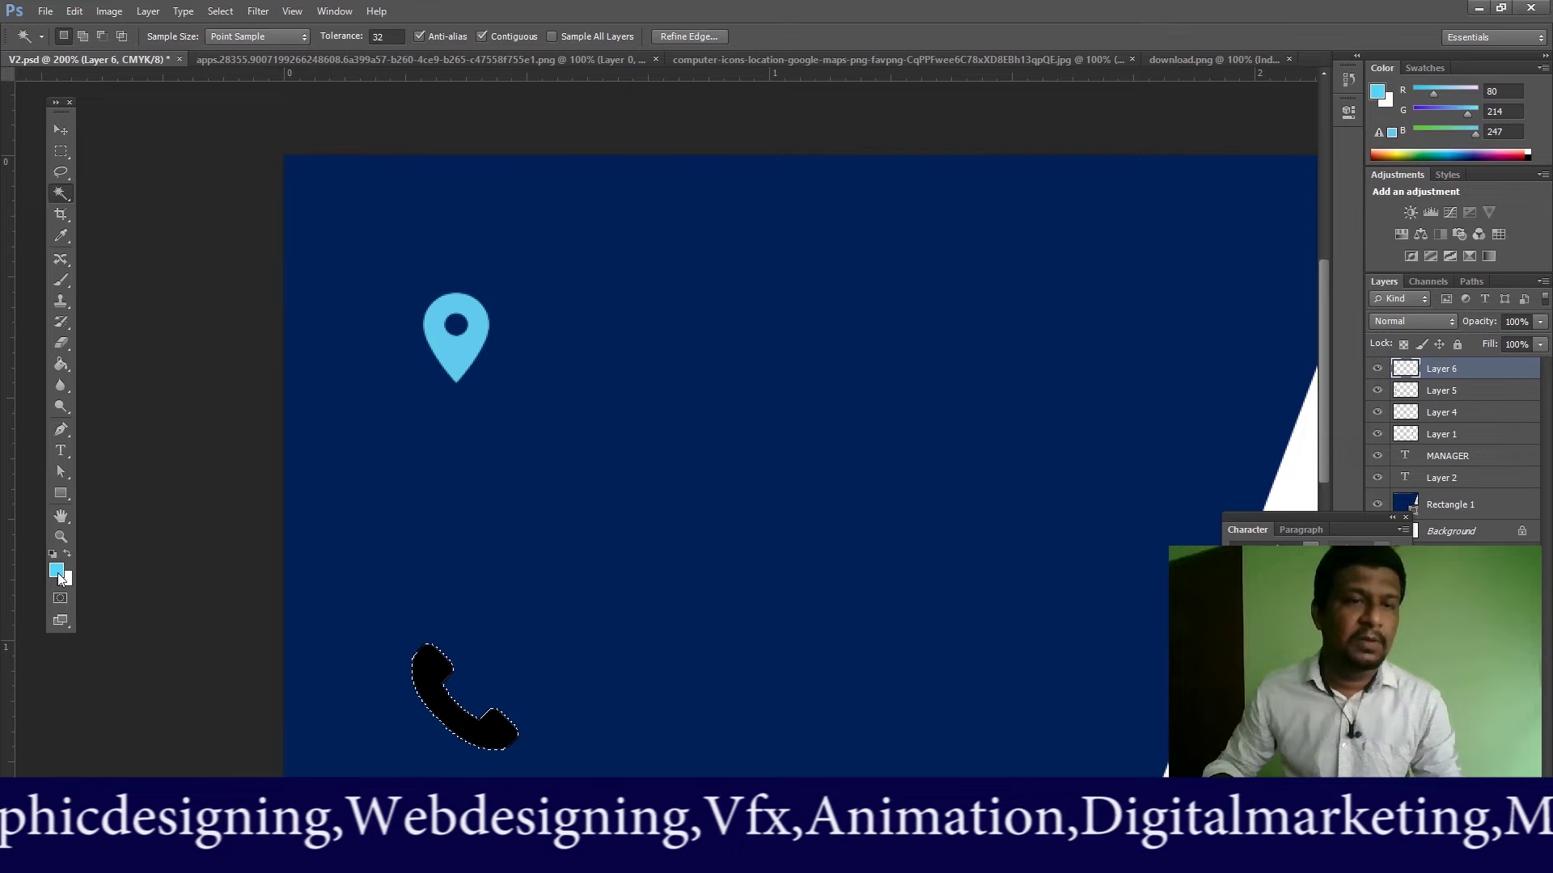
Step: Fill the phone selection with light blue on Layer 6 and deselect
click(61, 364)
click(434, 668)
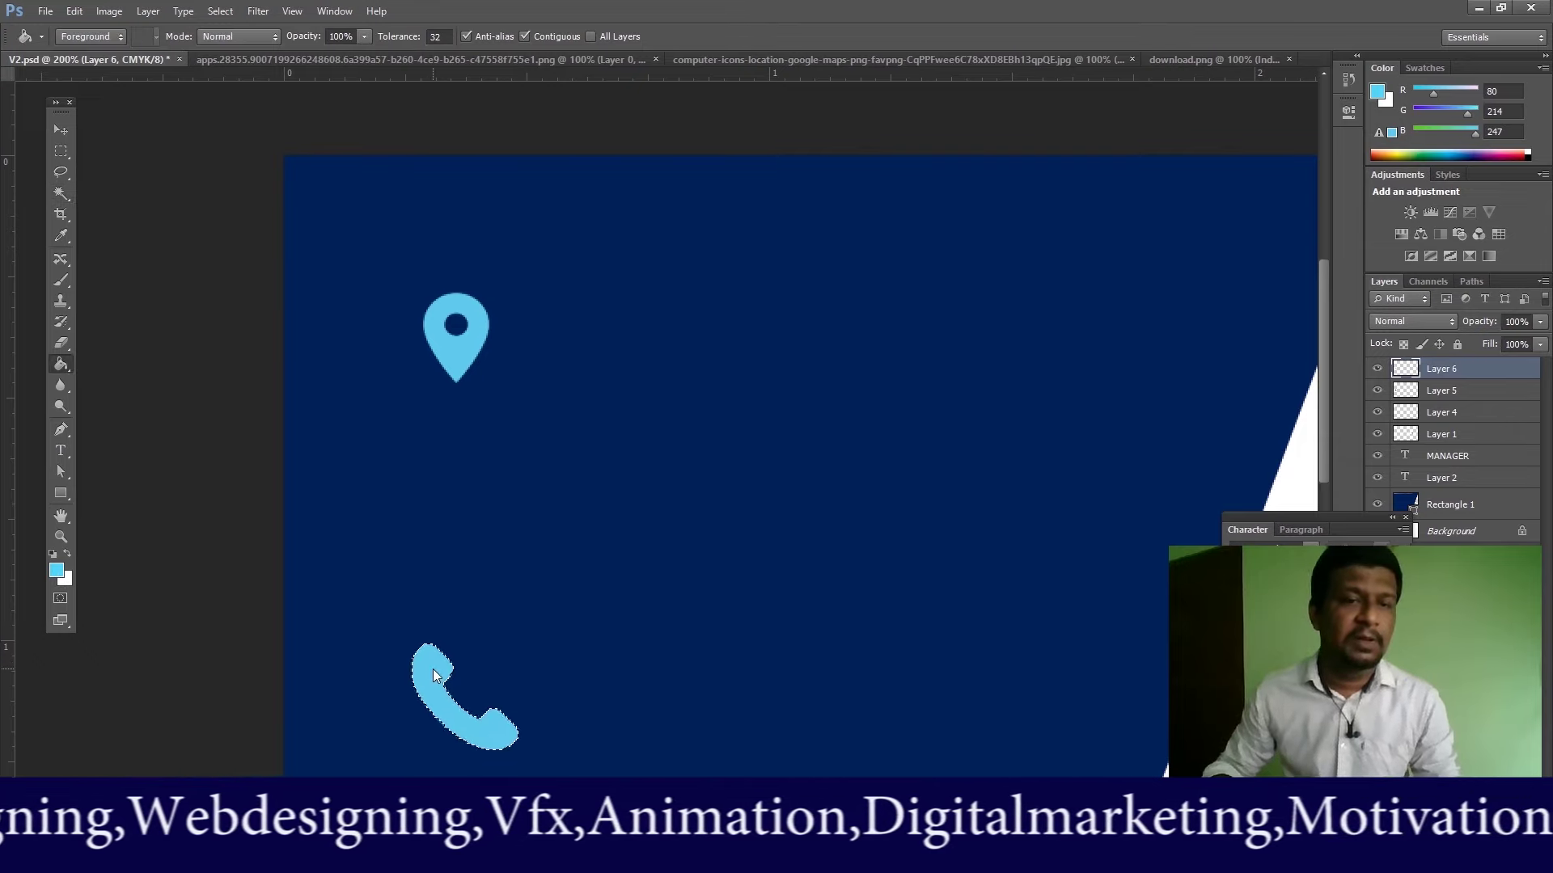
click(61, 129)
click(220, 11)
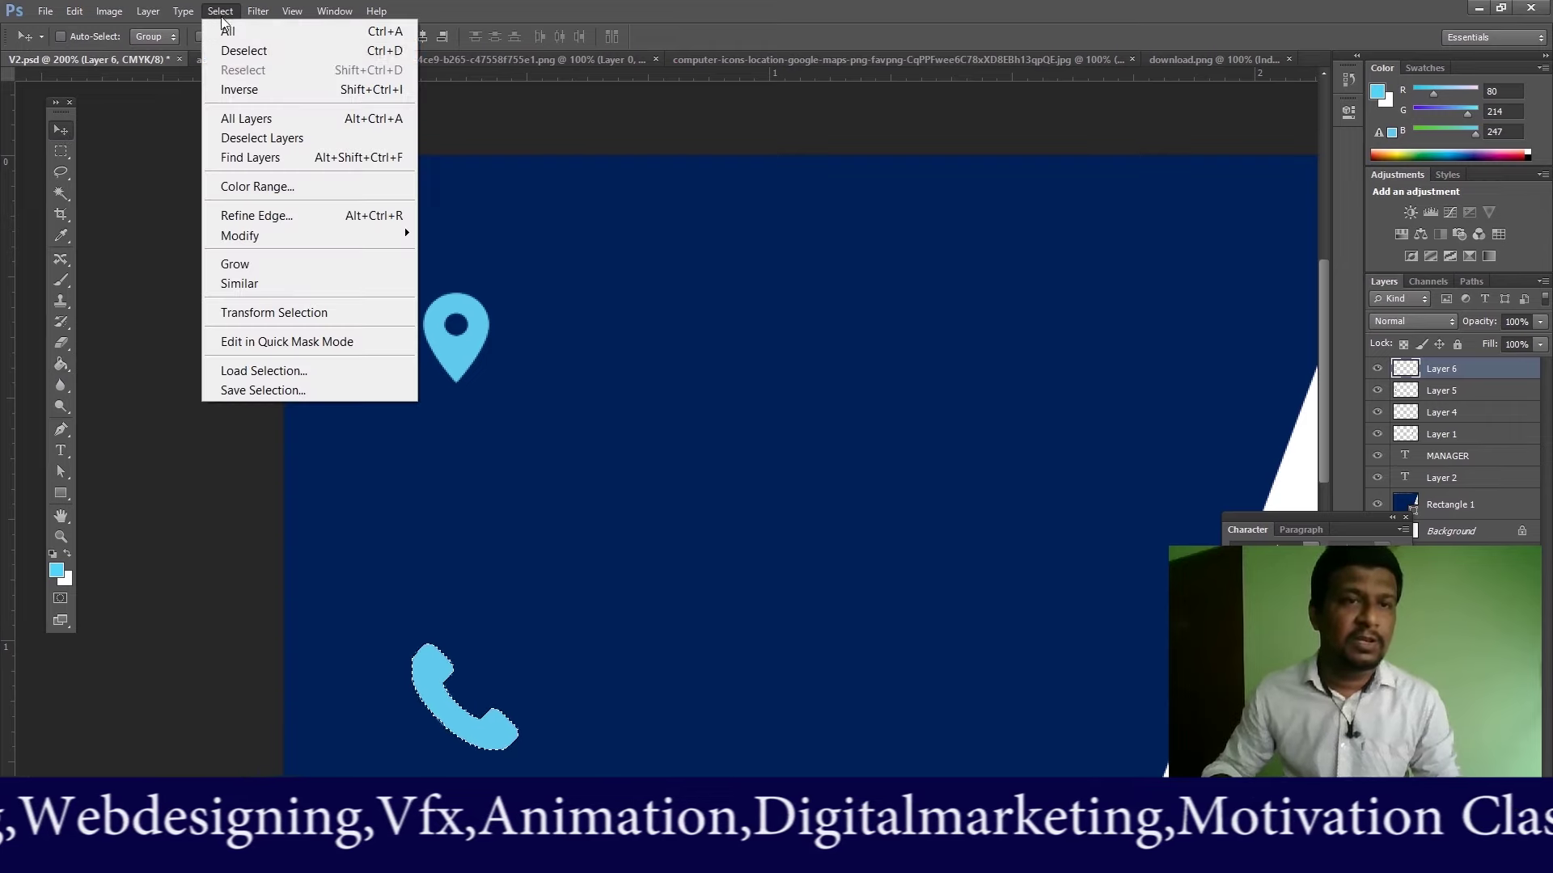
click(243, 51)
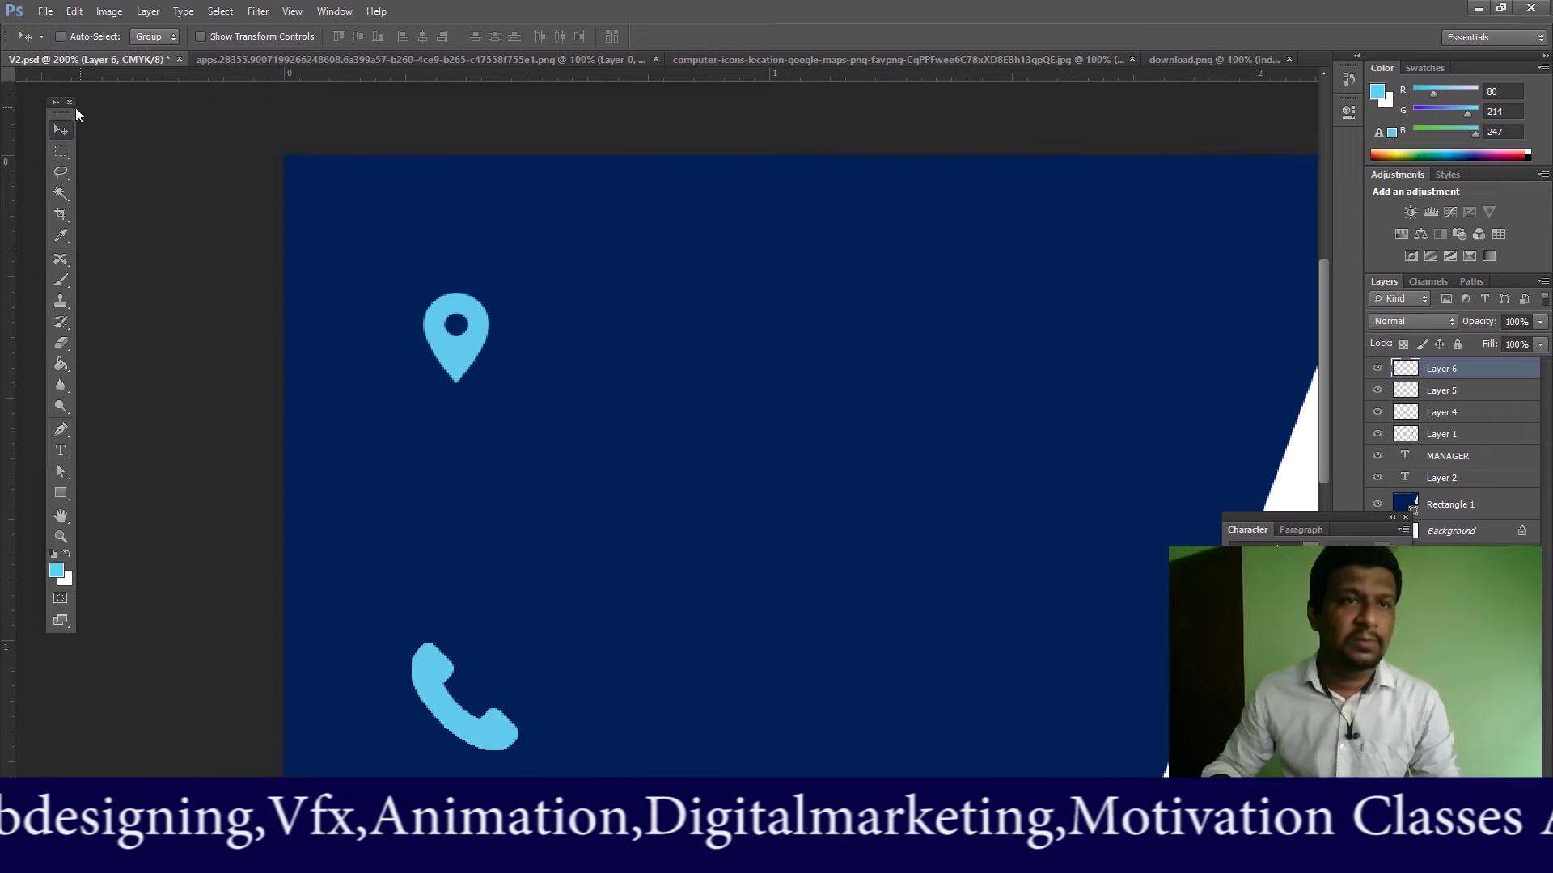
Step: Move the light-blue phone up and right, and delete the black phone's Layer 5
right_click(454, 693)
click(454, 695)
drag(454, 694, 508, 605)
right_click(458, 684)
click(462, 688)
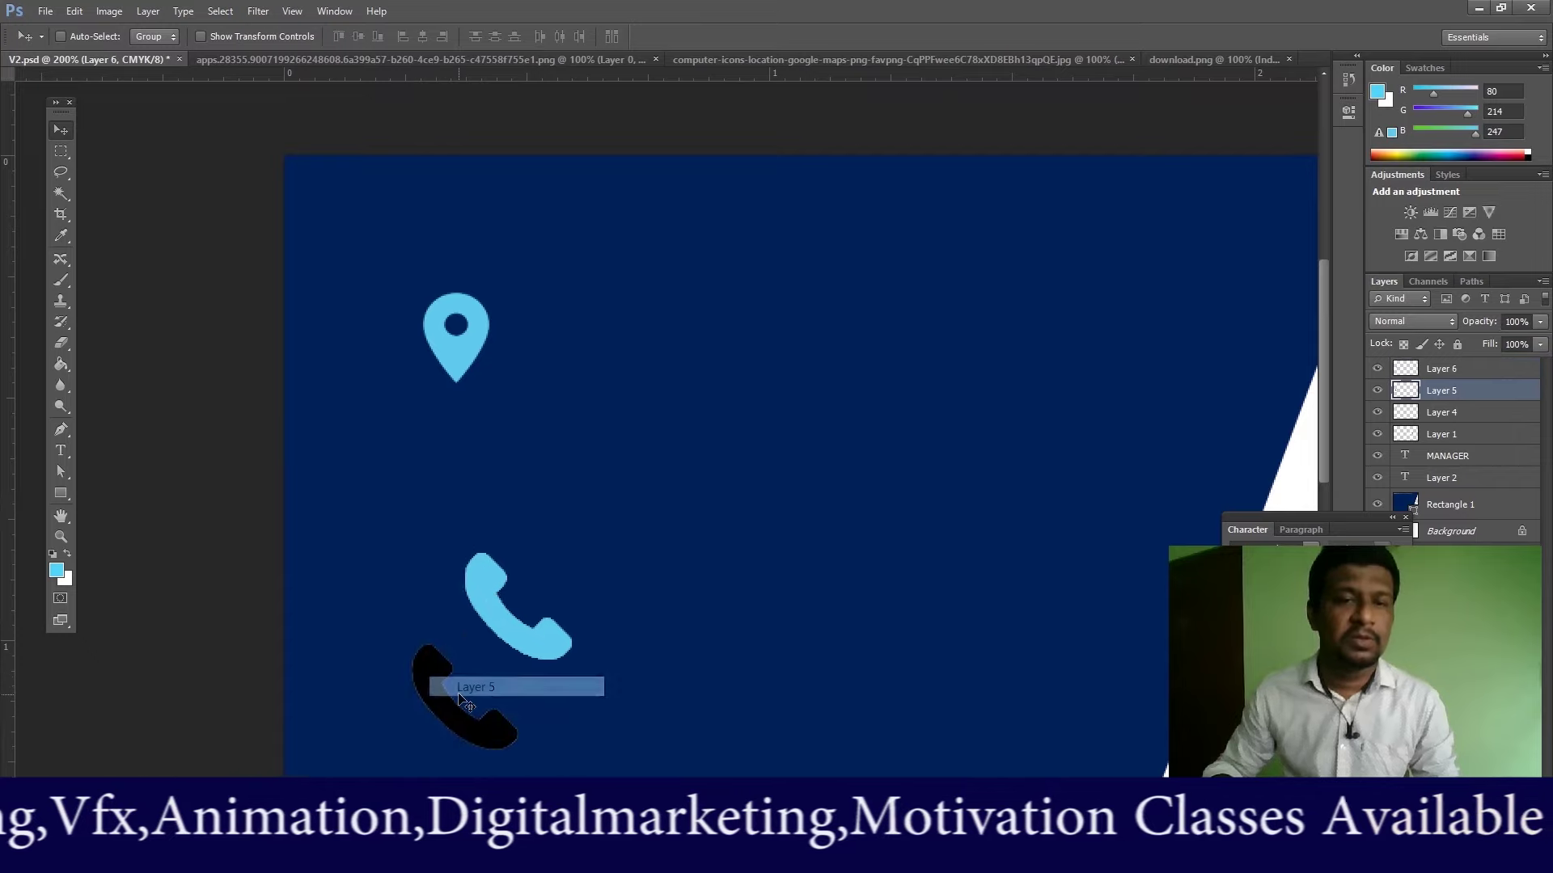
key(Delete)
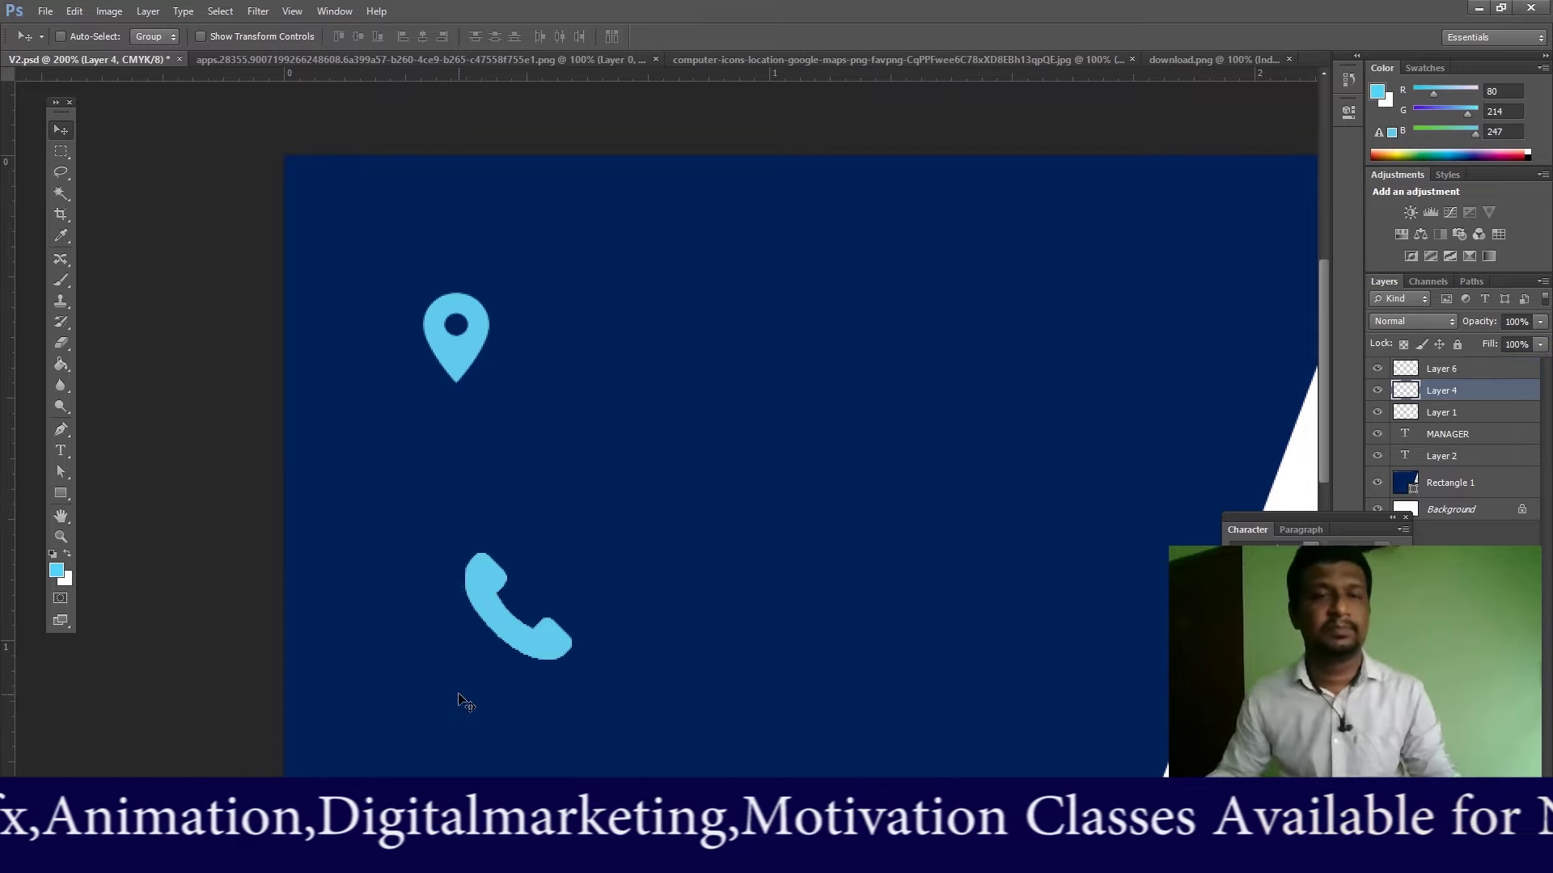
Step: Shift the icon down-left and close the downloaded phone and black pin images
drag(502, 612, 471, 659)
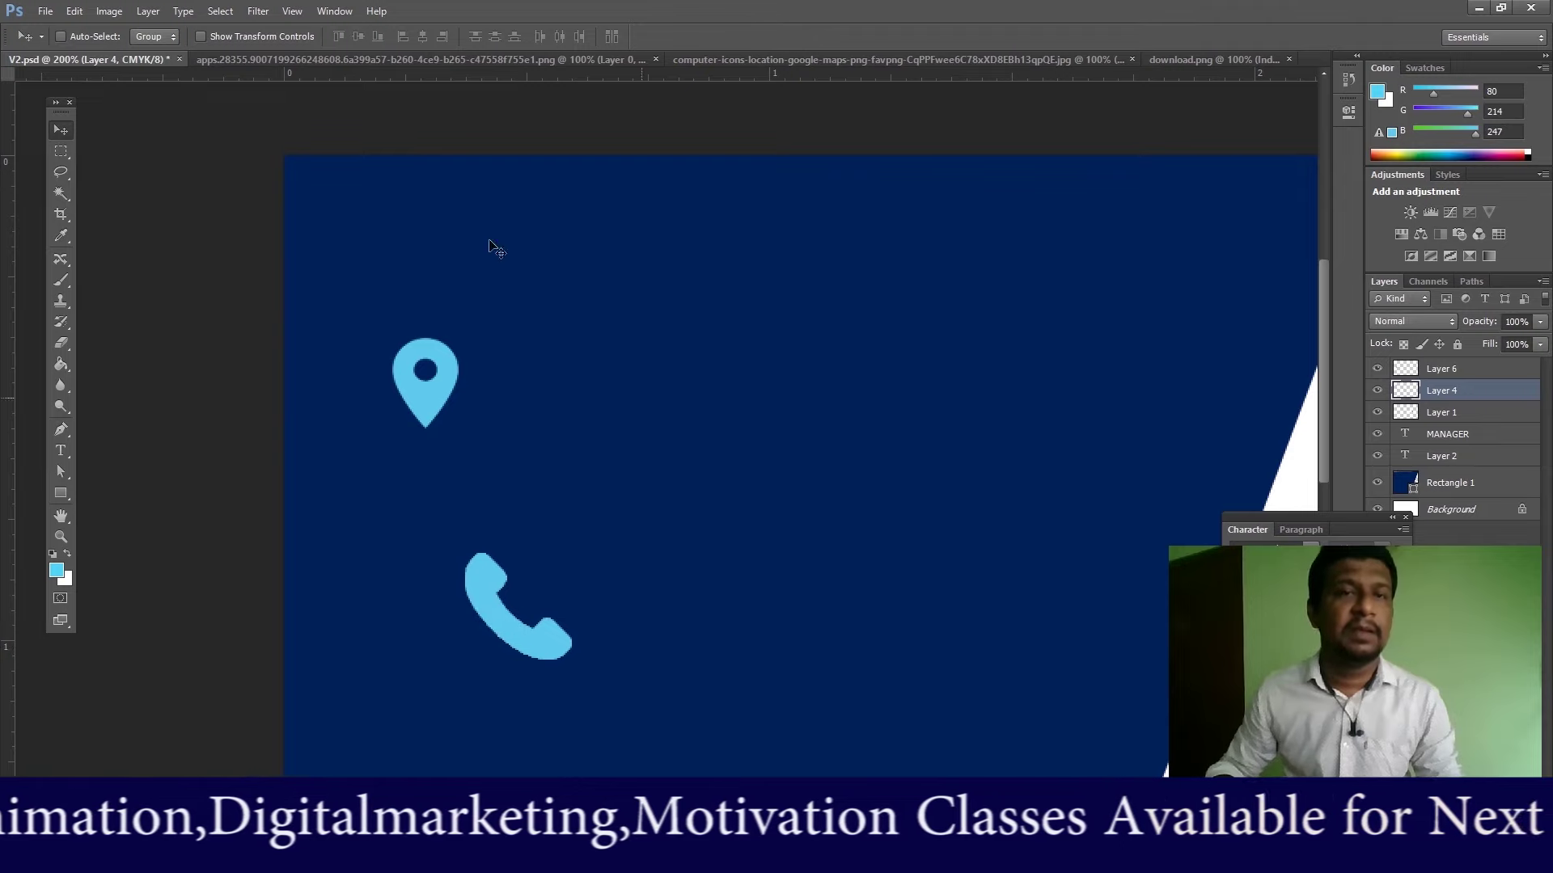
click(1179, 58)
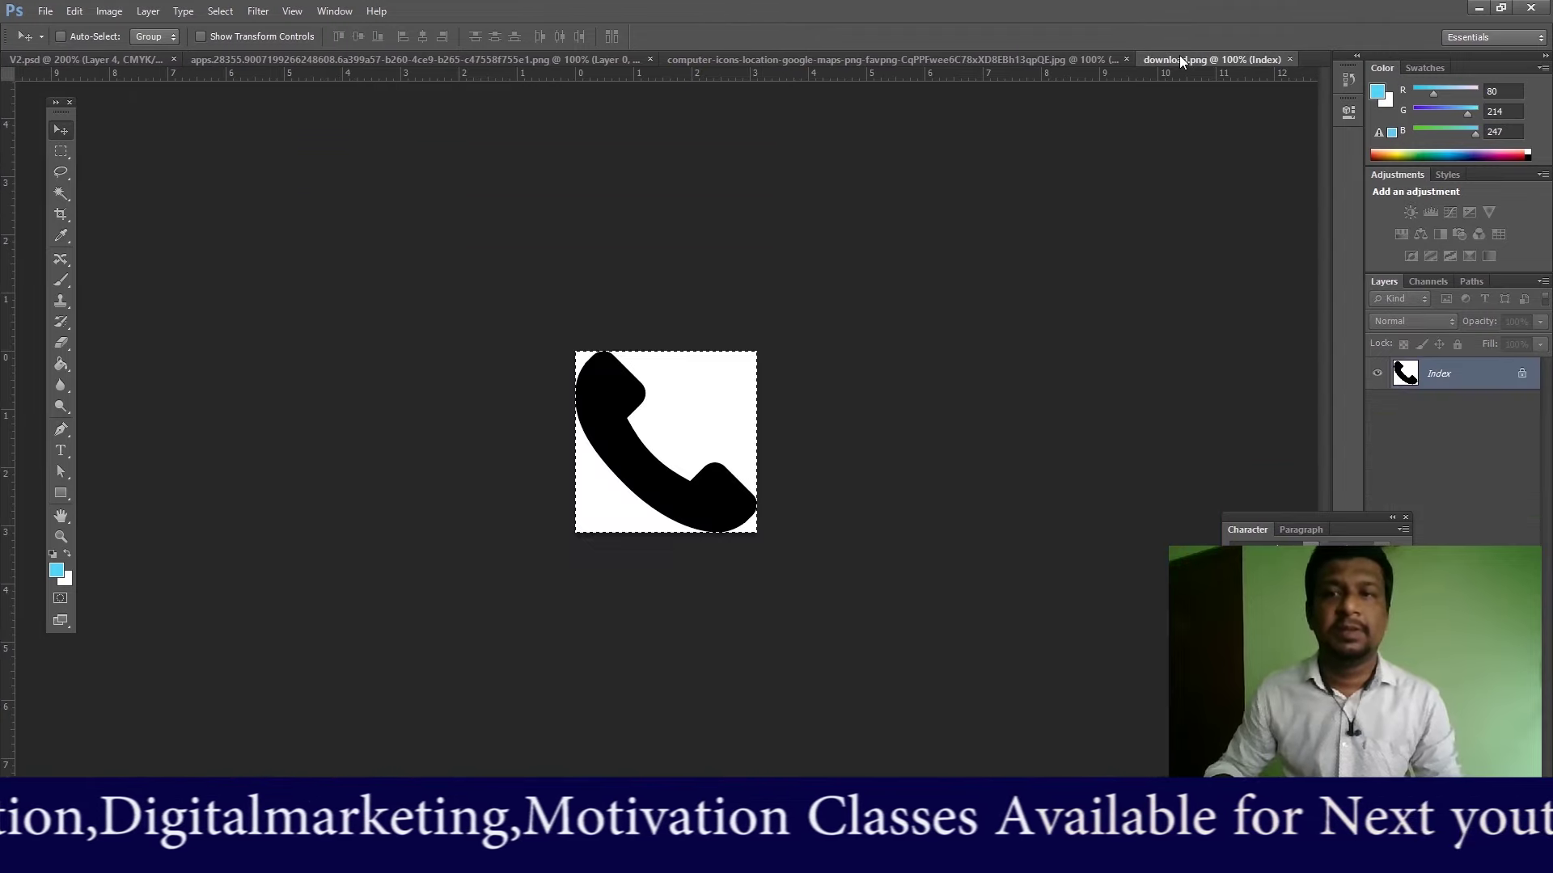
click(1290, 59)
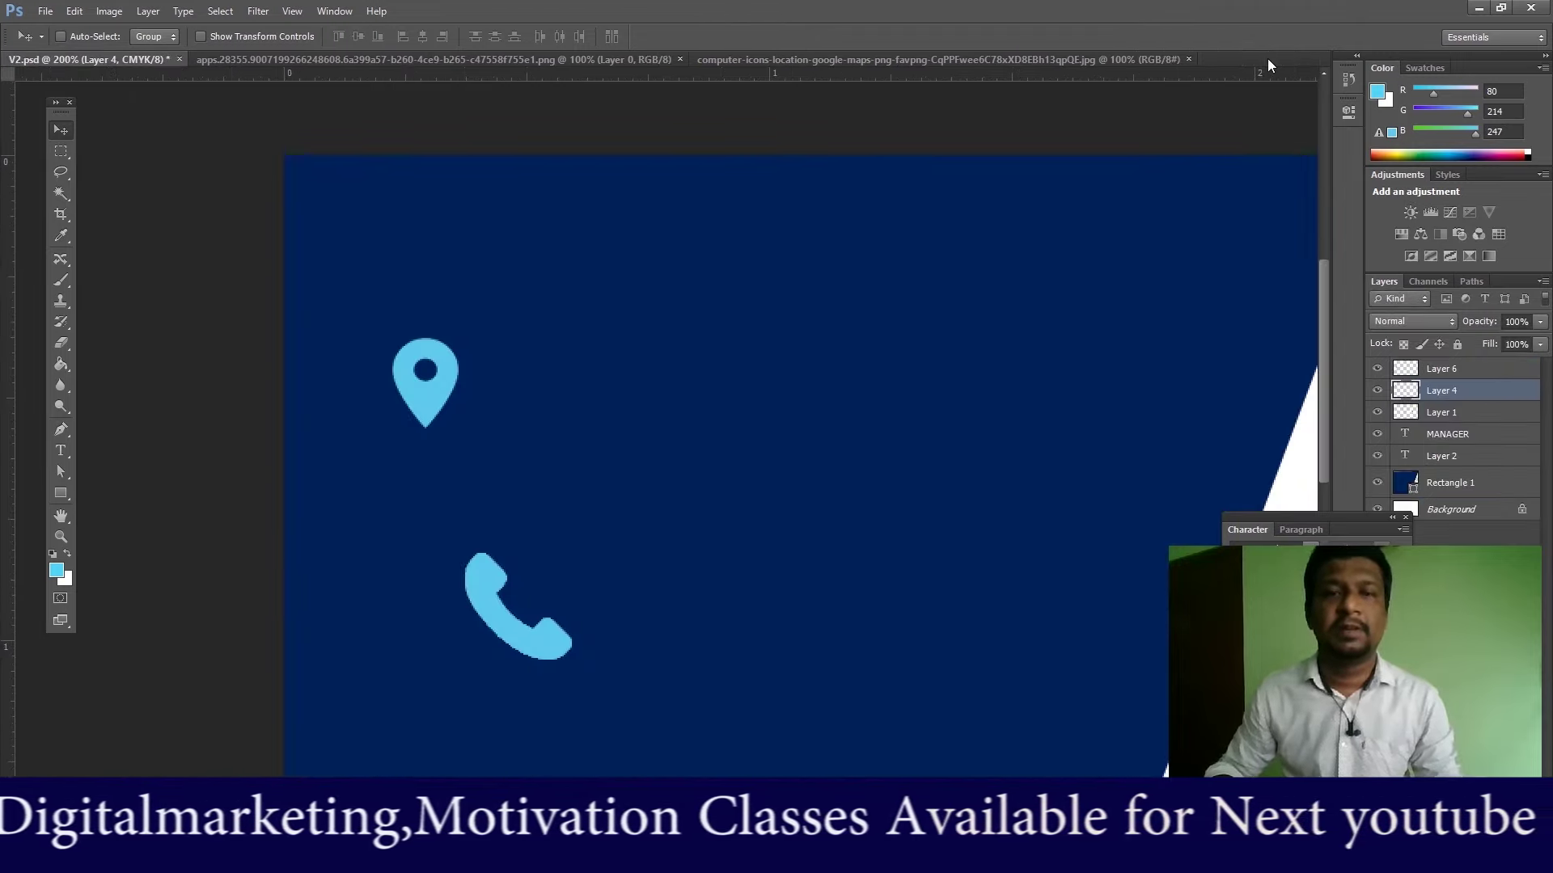
click(1116, 58)
click(1186, 58)
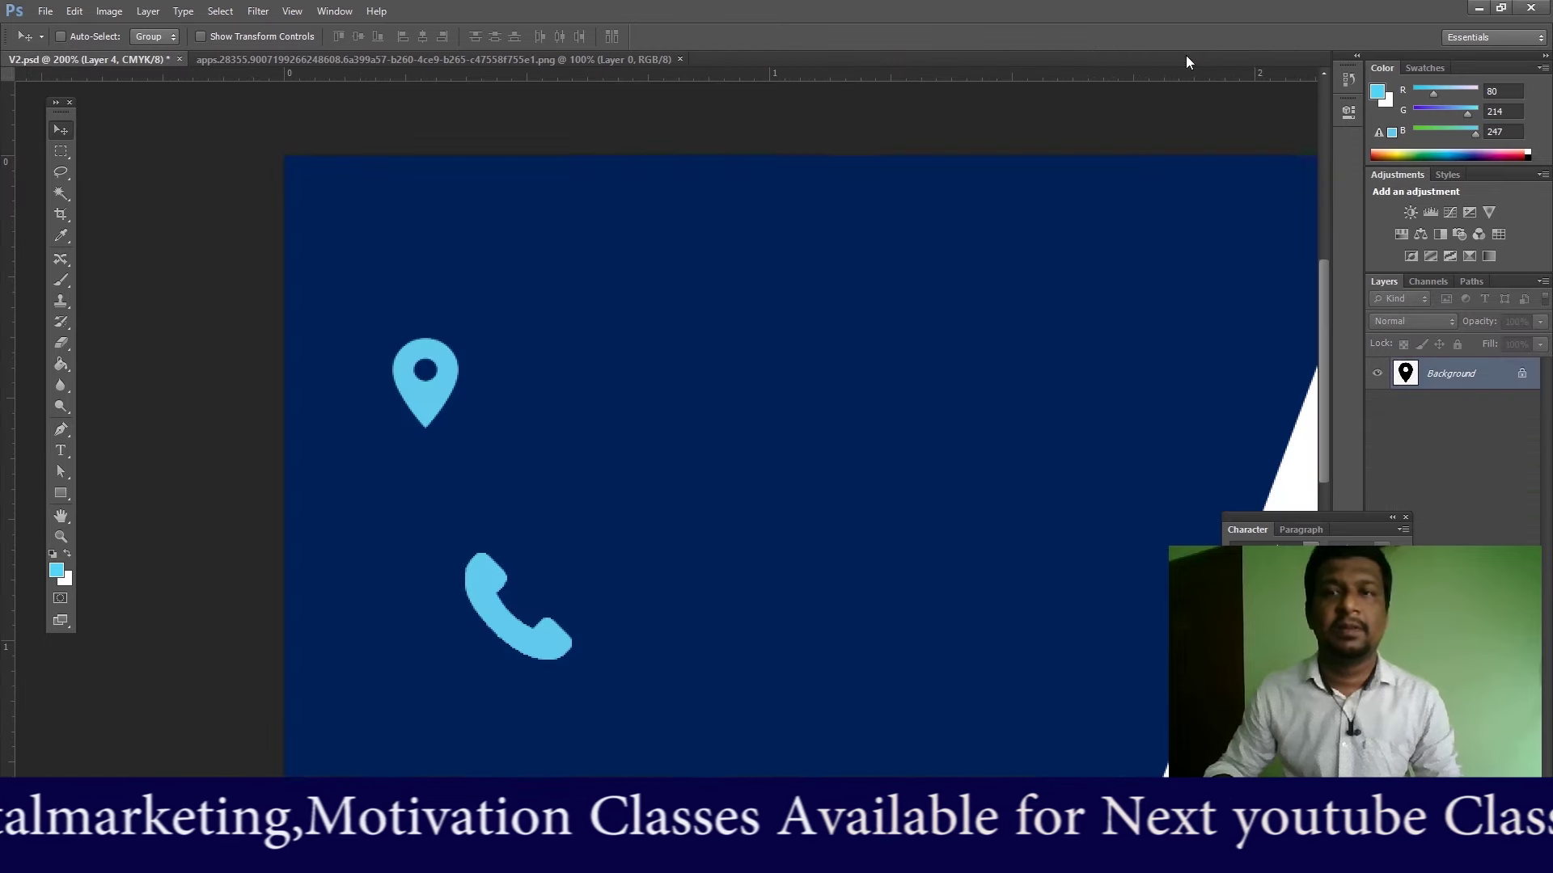
Step: Drag the blue envelope from its image onto the card as Layer 7
click(566, 59)
drag(644, 455, 119, 59)
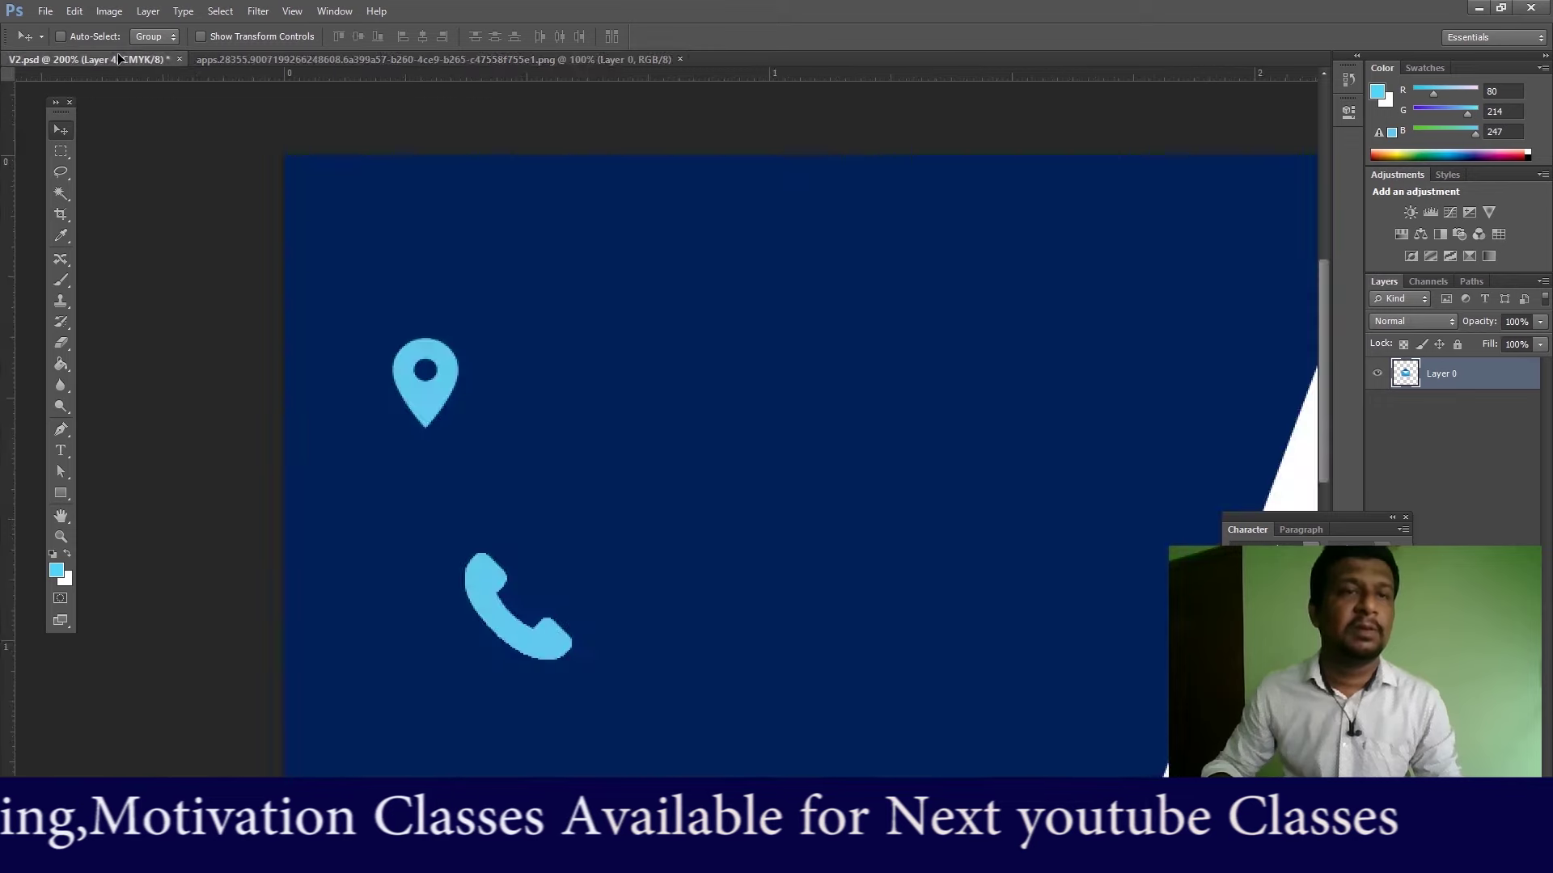
drag(619, 524, 801, 571)
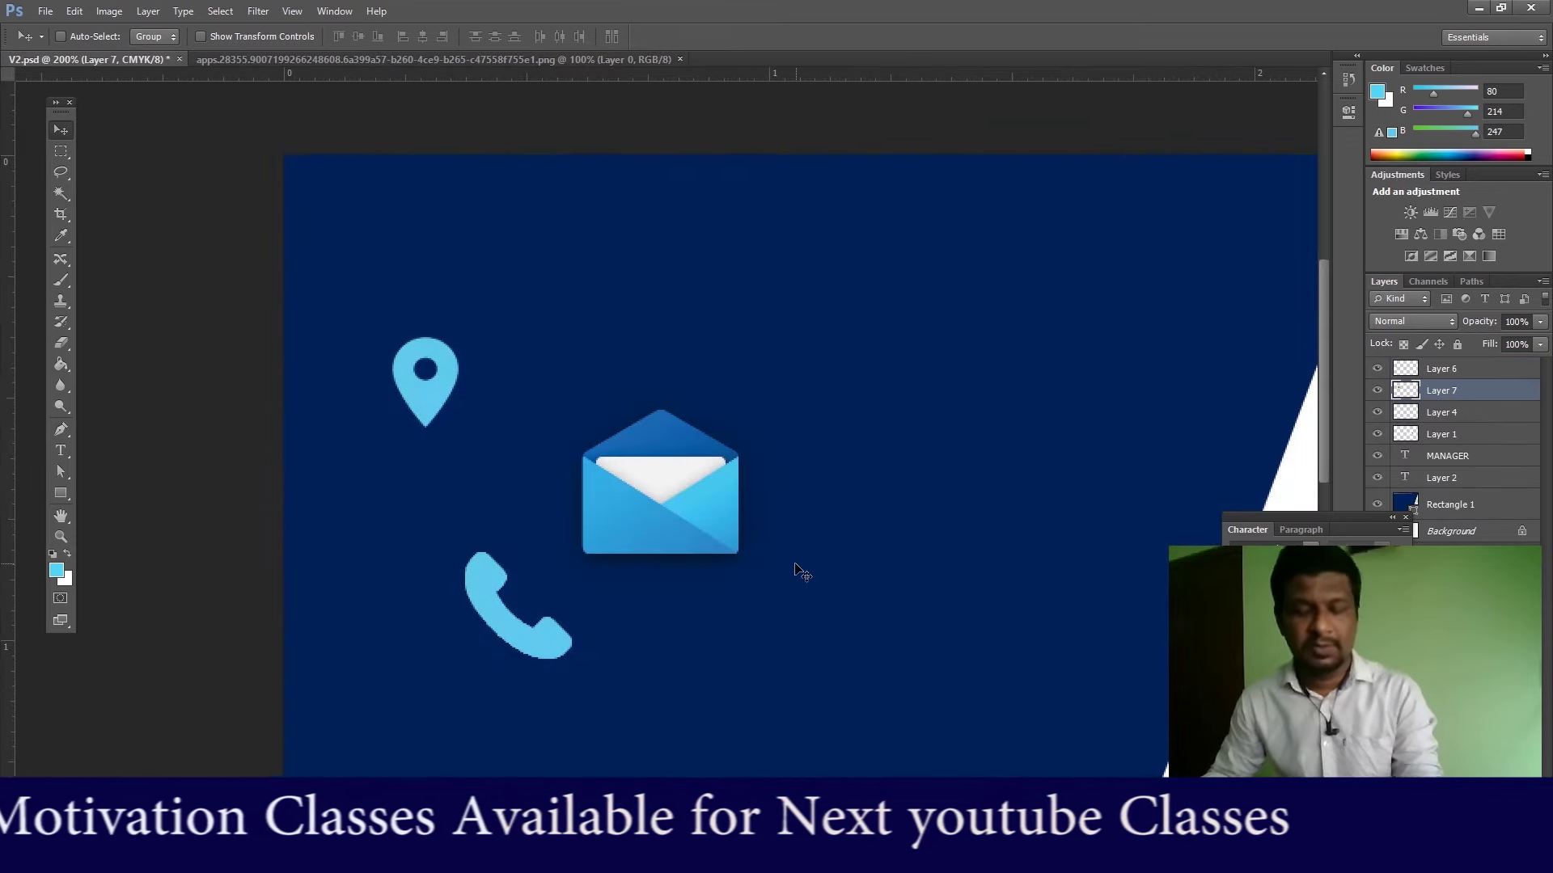
Step: Zoom out to the whole card and move the phone icon down and left
key(ctrl+minus)
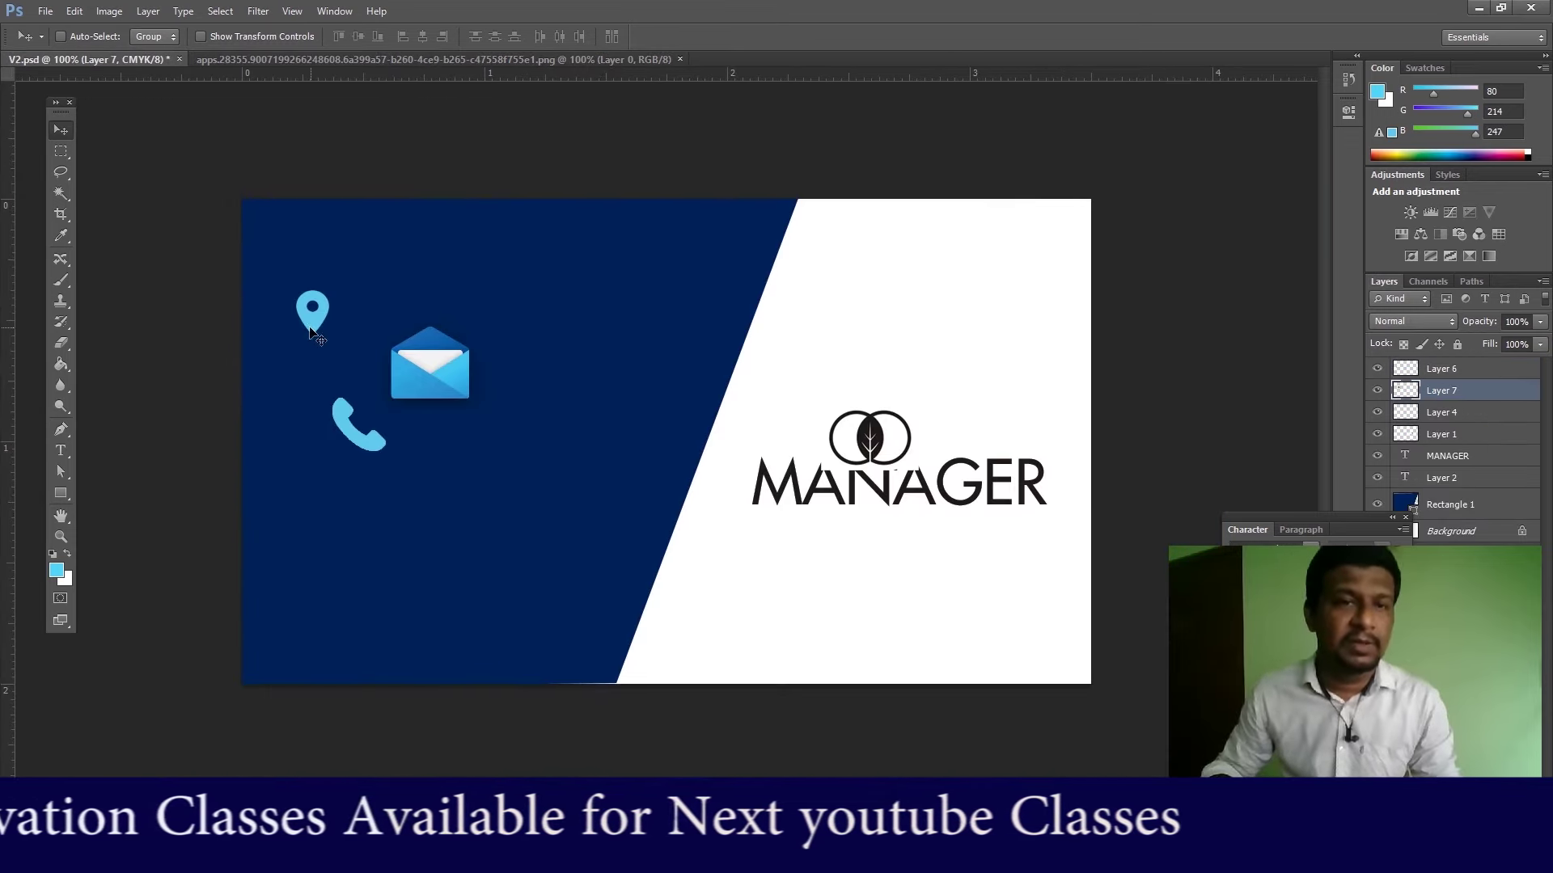
right_click(310, 331)
right_click(352, 438)
click(371, 444)
drag(368, 450, 322, 616)
Step: Scale the envelope to about 59% and place it between the pin and phone
right_click(432, 356)
click(458, 364)
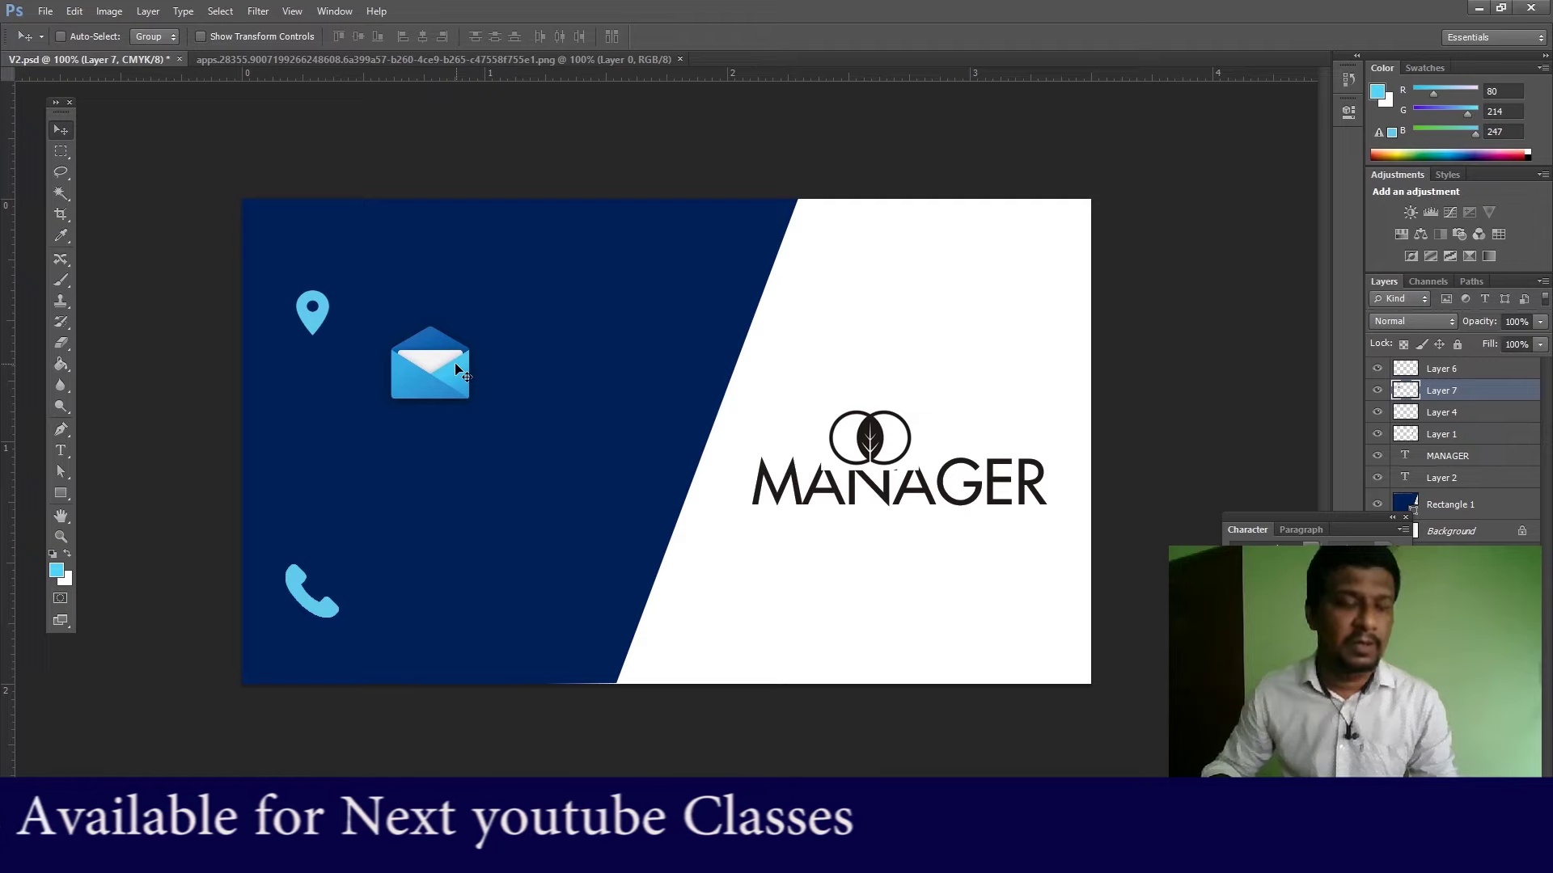
key(ctrl+t)
drag(488, 310, 320, 441)
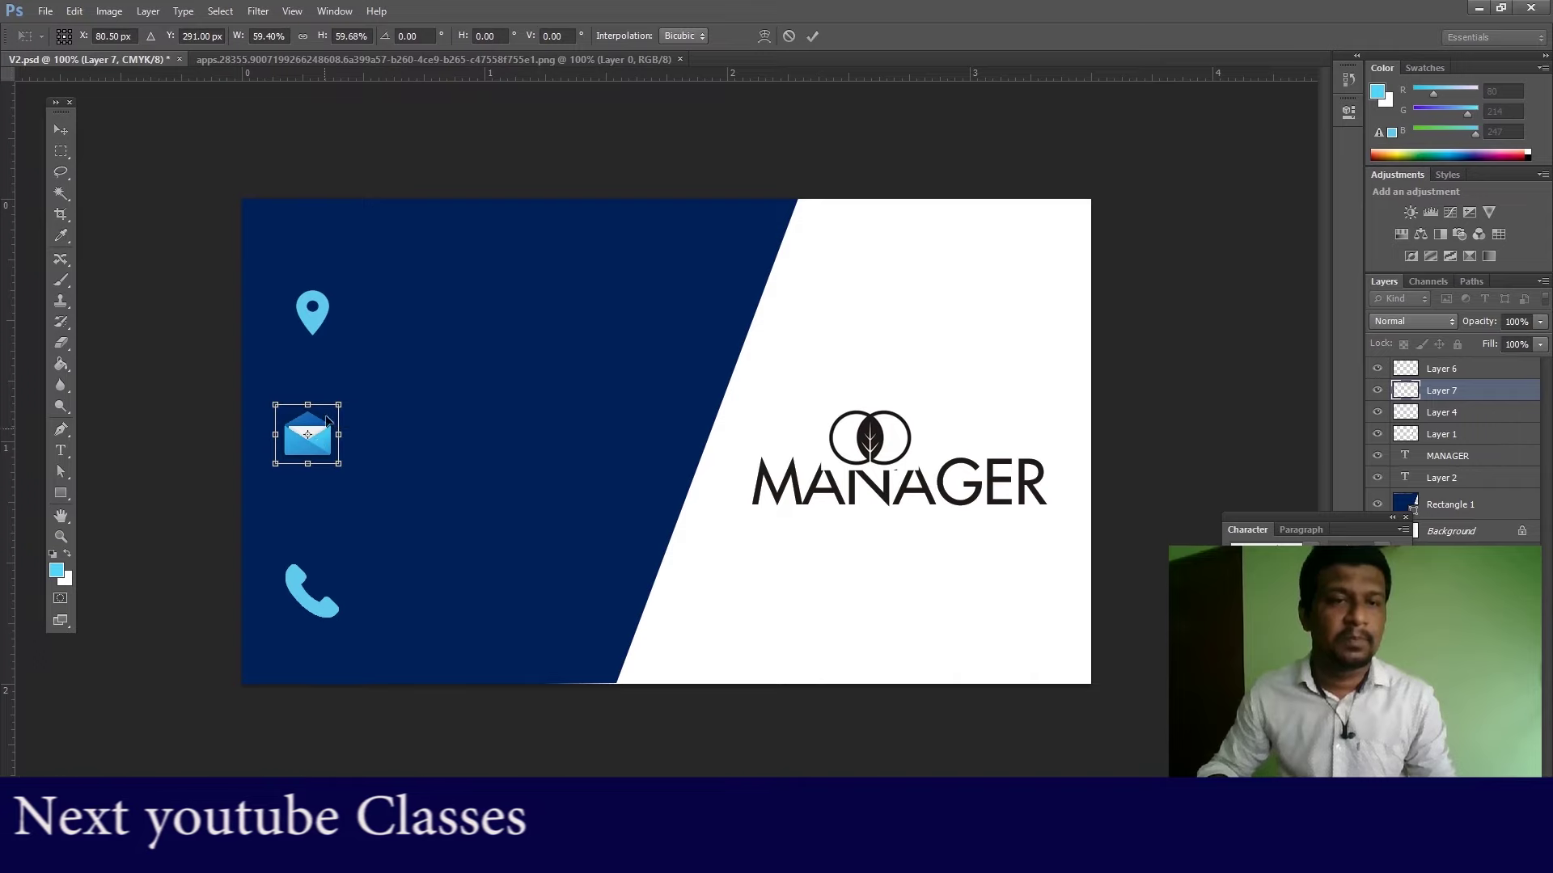
right_click(312, 325)
click(458, 301)
key(Return)
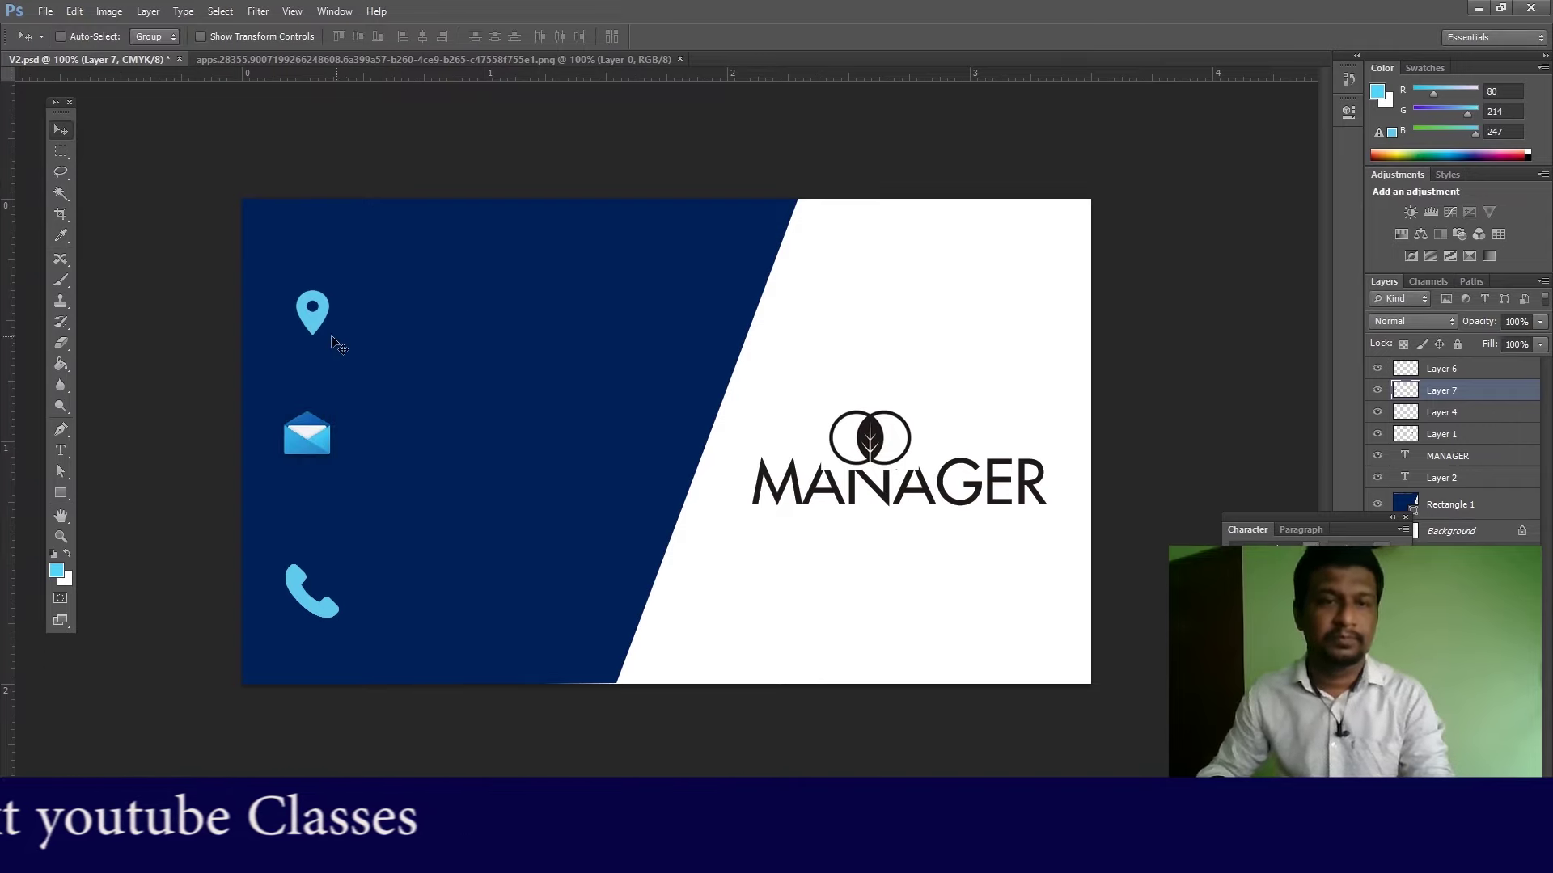
Step: Nudge the pin, envelope and phone upward with arrow keys to align the icon column
right_click(312, 321)
click(380, 330)
key(Up)
key(Up)
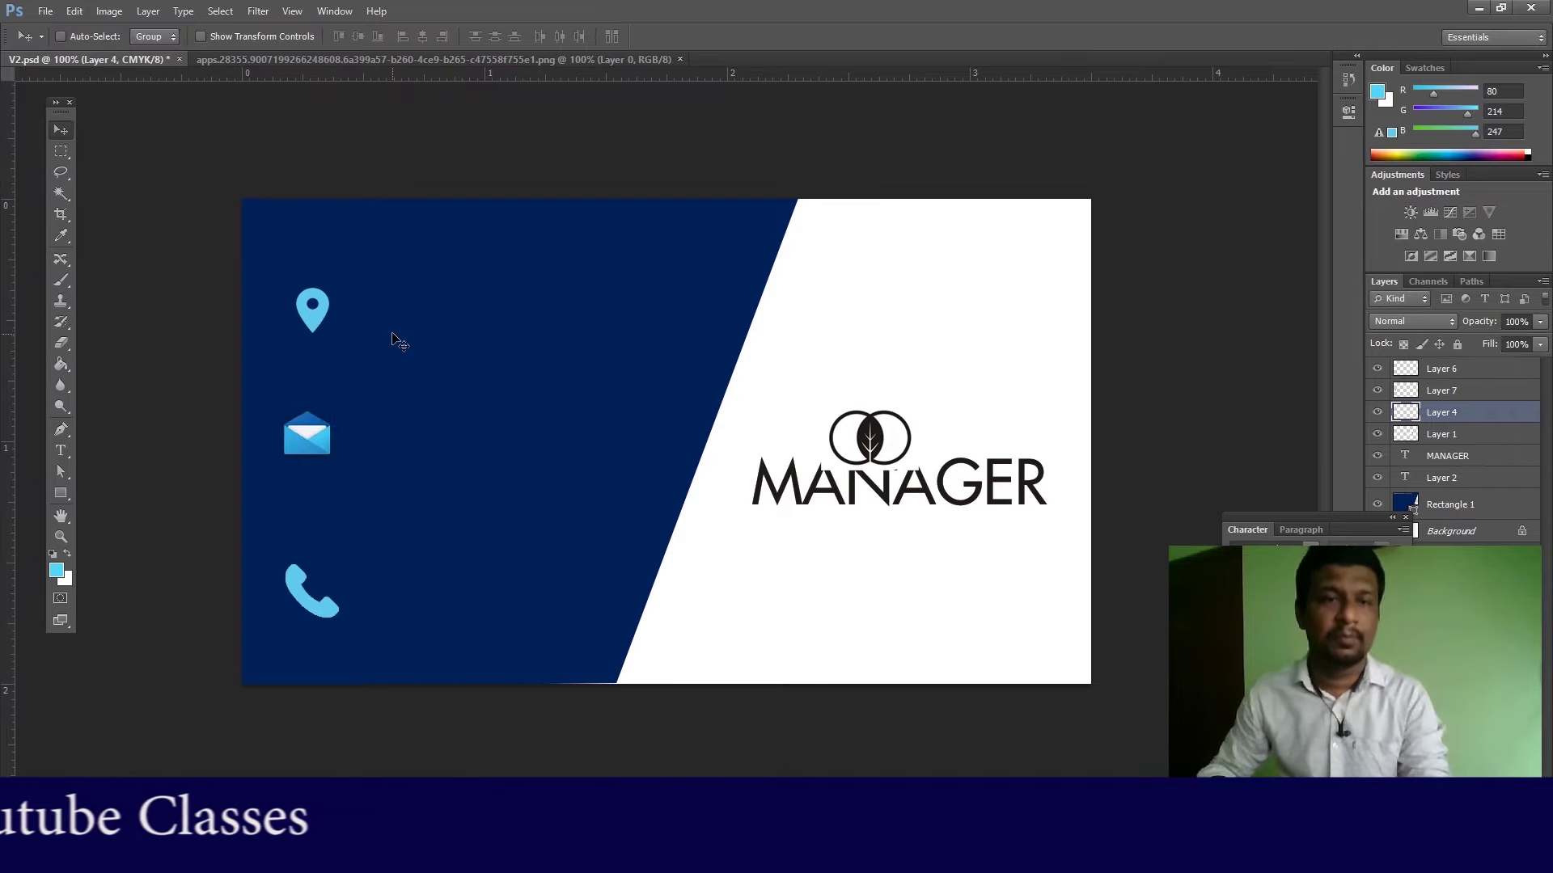
key(Up)
key(Up)
key(Up)
key(Up)
key(Up)
key(Up)
key(Up)
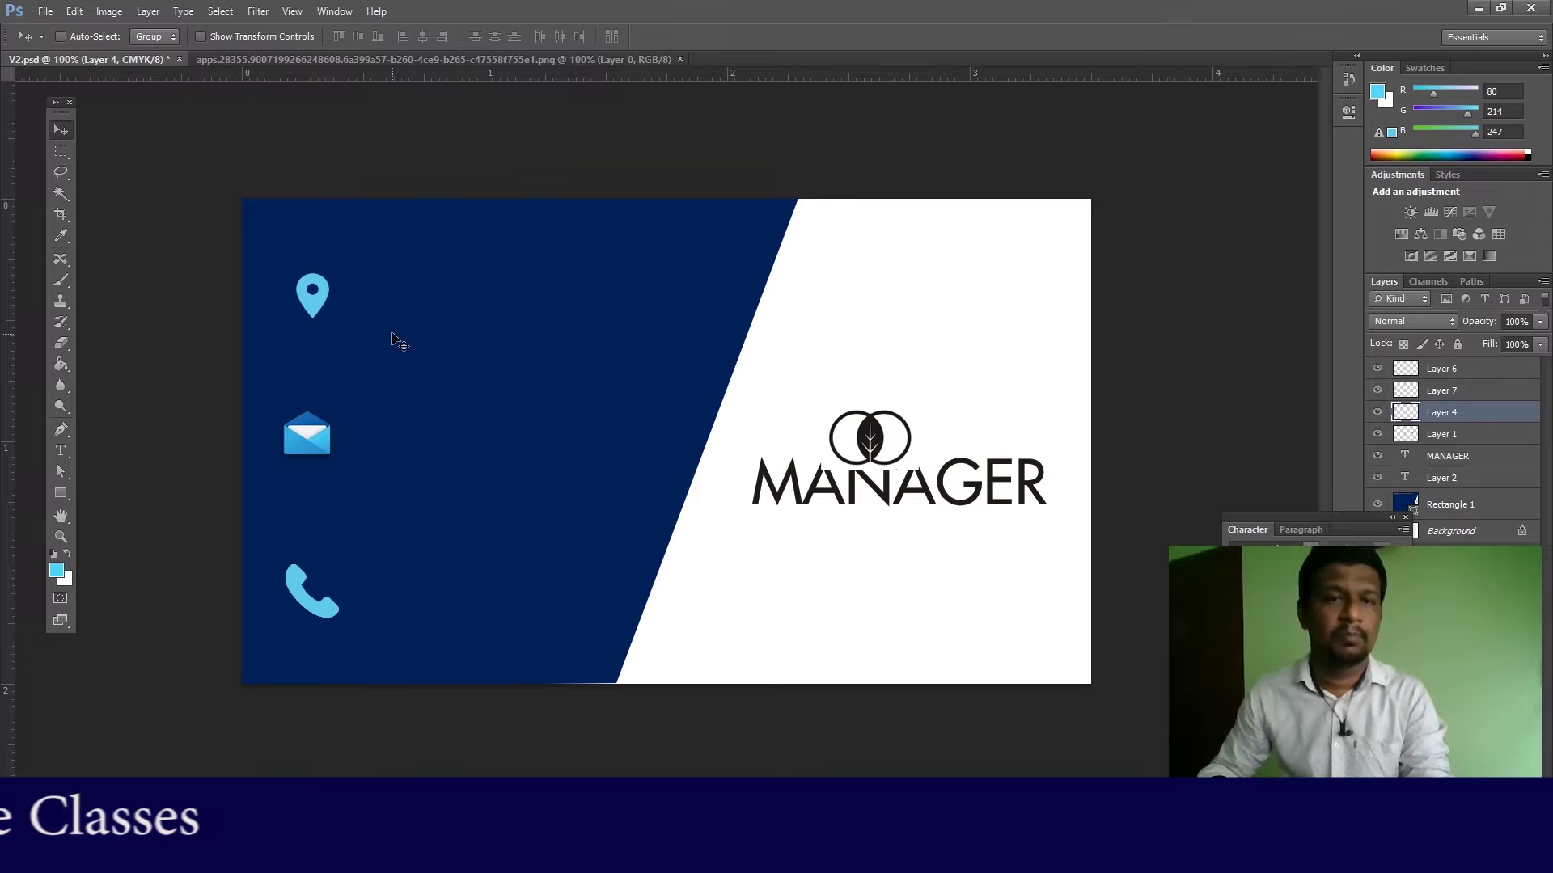
right_click(317, 434)
click(346, 449)
key(Up)
key(Up)
key(Up)
key(Up)
key(Up)
key(Up)
key(Up)
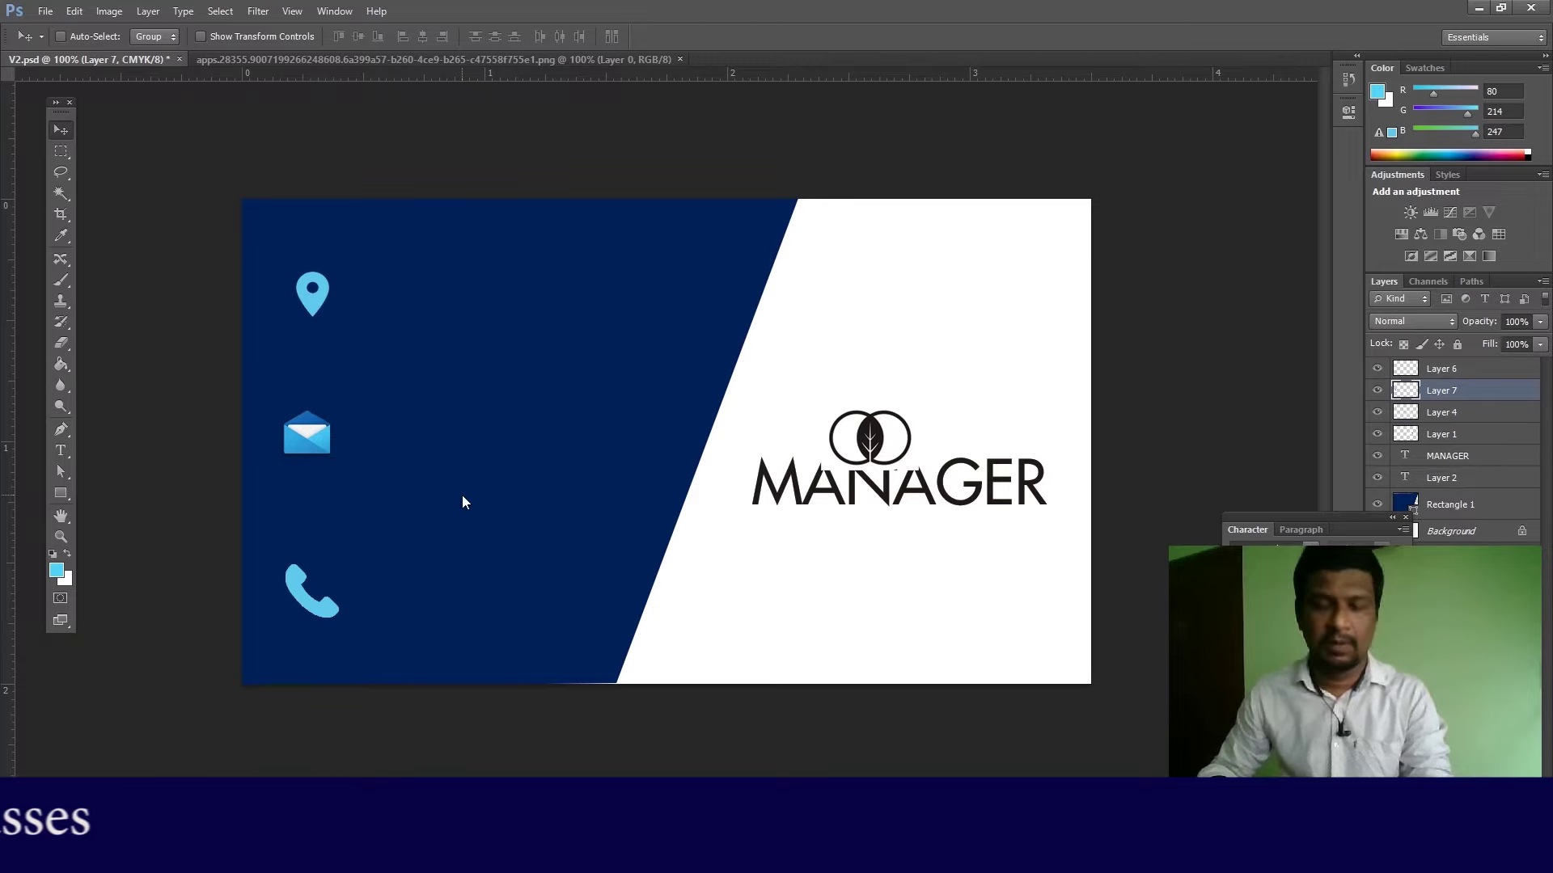
key(Up)
key(Up)
key(Up)
key(Up)
key(Up)
key(Up)
key(Up)
right_click(310, 608)
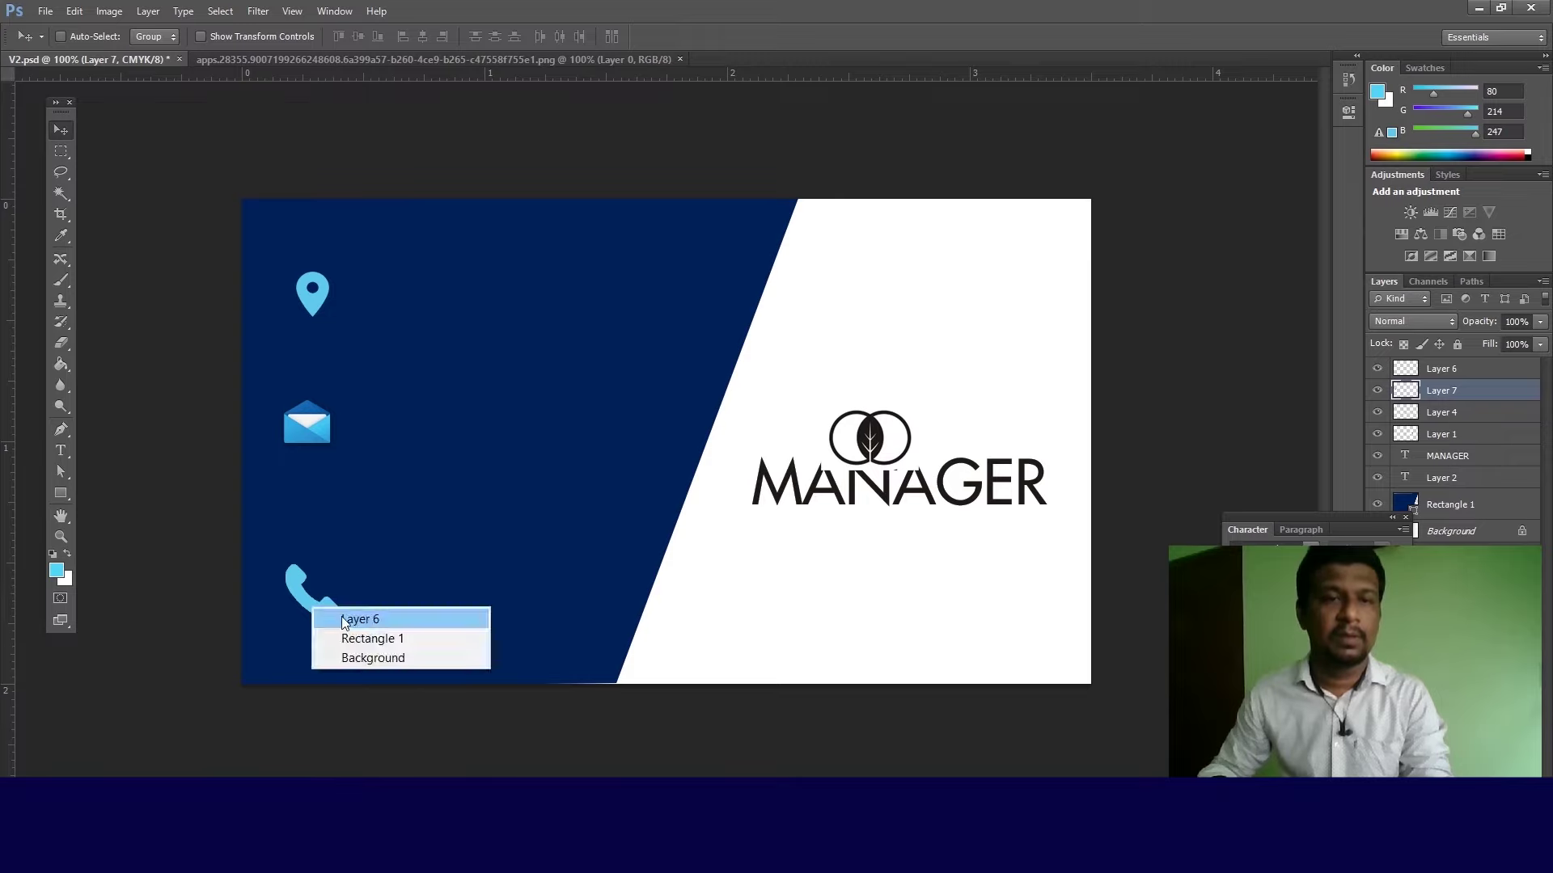
click(340, 616)
key(Up)
key(Up)
key(Up)
key(Up)
key(Up)
key(Up)
key(Up)
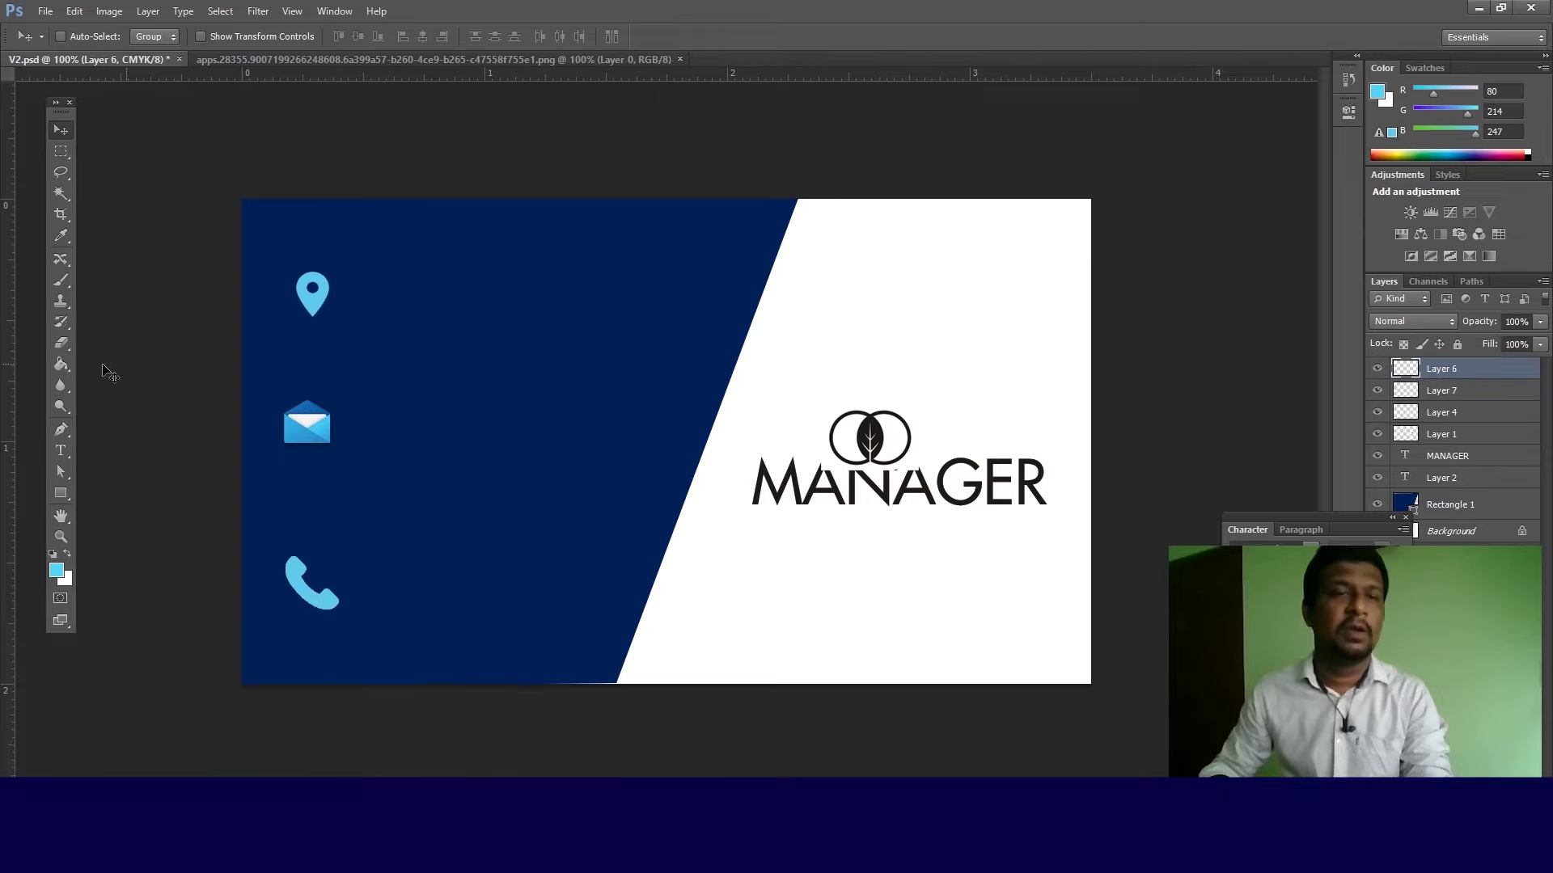
click(61, 450)
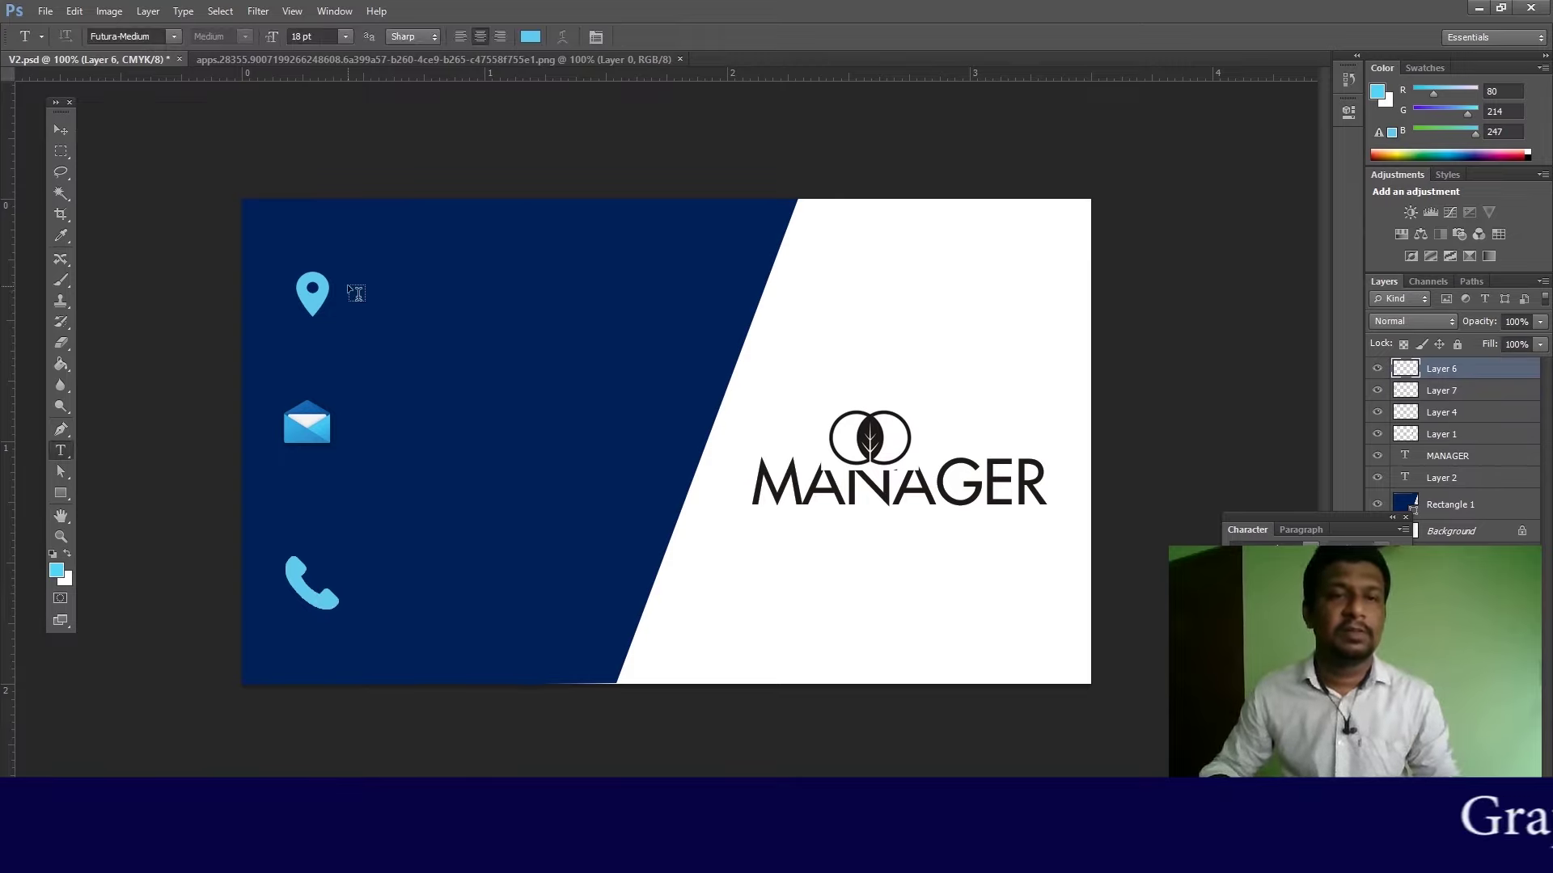
Step: Select the circle logo's layer (Layer 1) and raise the logo slightly above MANAGER
click(356, 293)
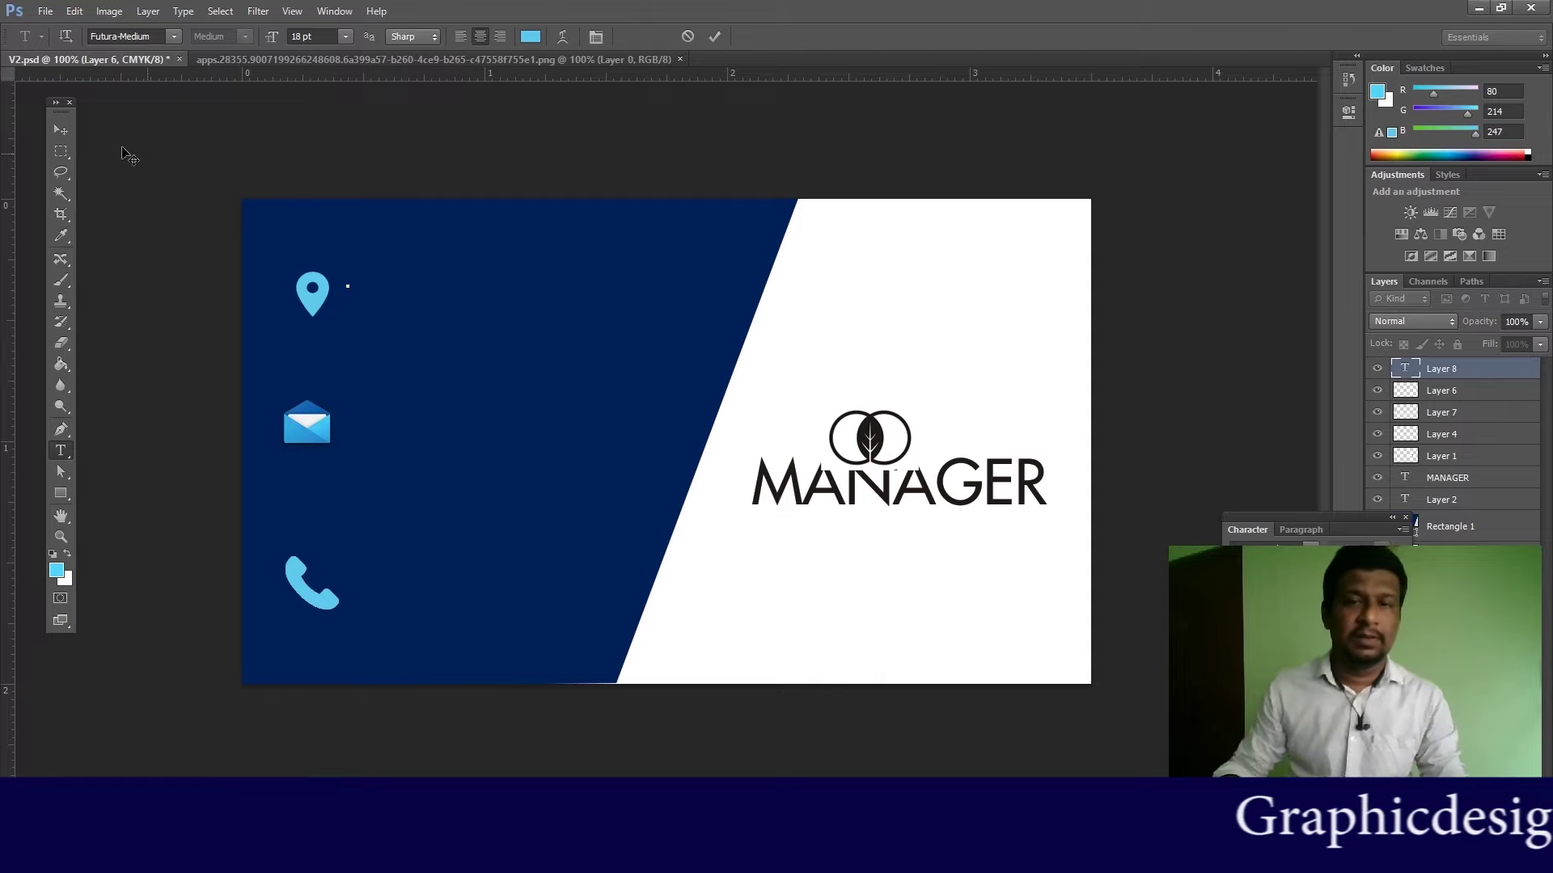
click(57, 133)
right_click(937, 495)
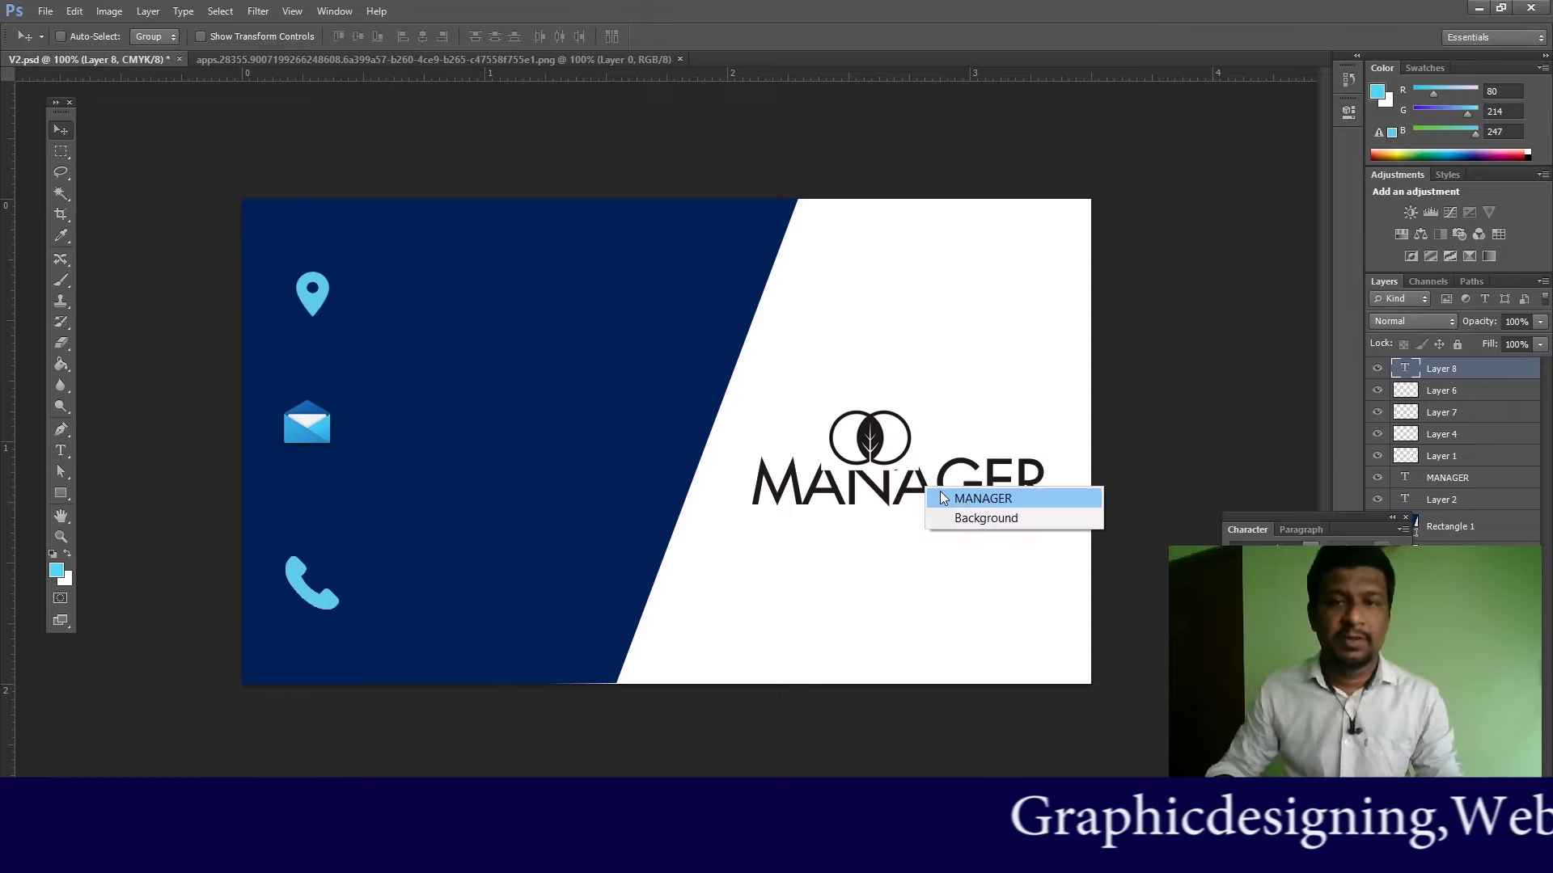
click(995, 499)
right_click(894, 445)
click(900, 446)
drag(875, 449, 883, 419)
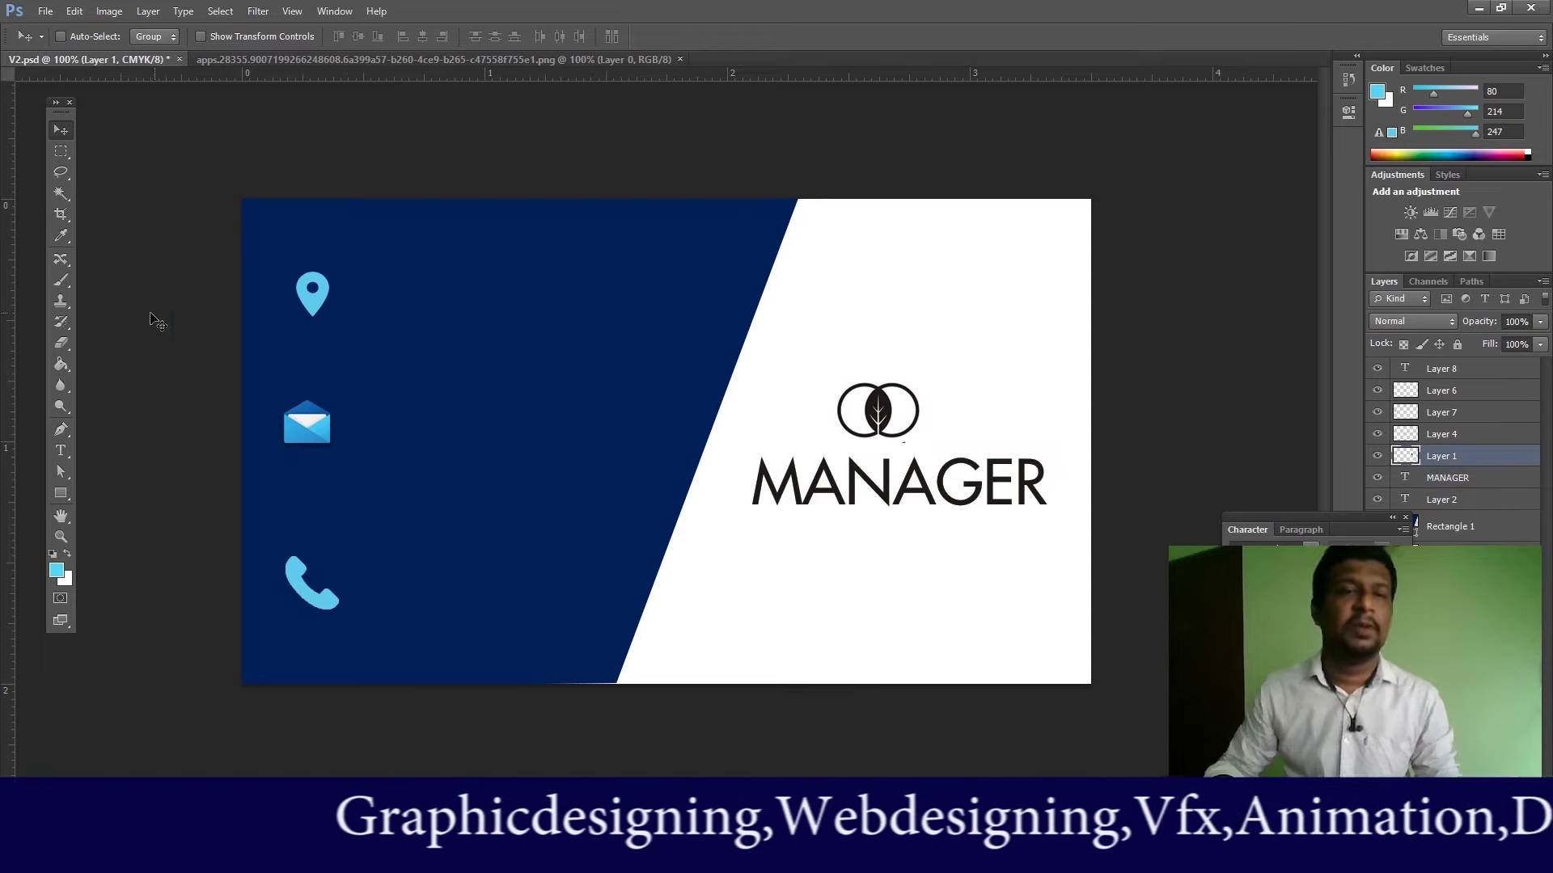
Step: Type the town name of the address as a new text line beside the pin icon, then select it
click(62, 452)
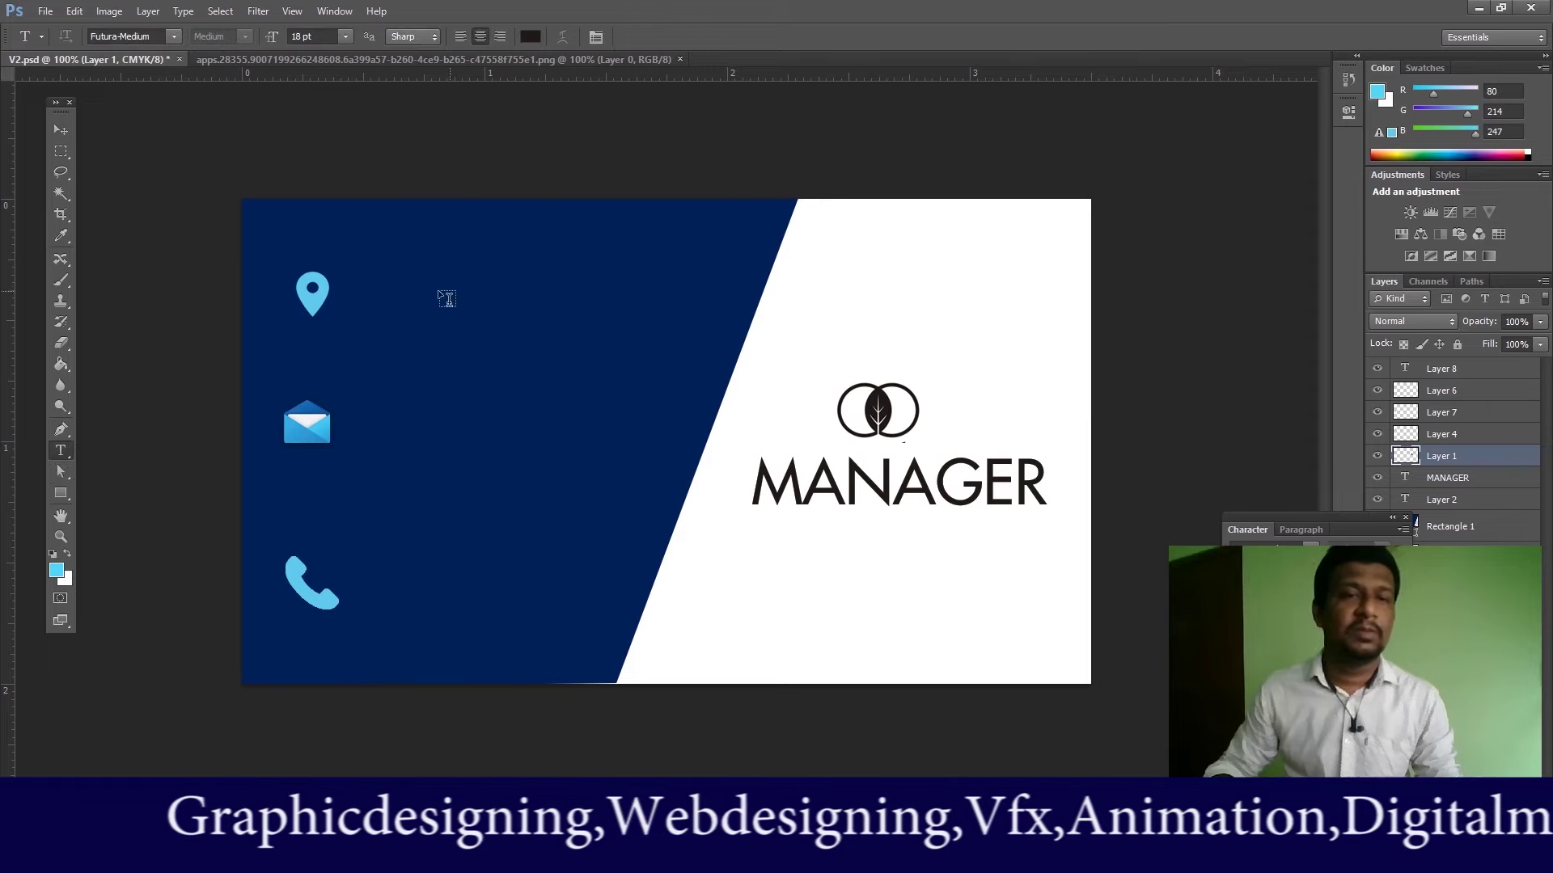
click(362, 295)
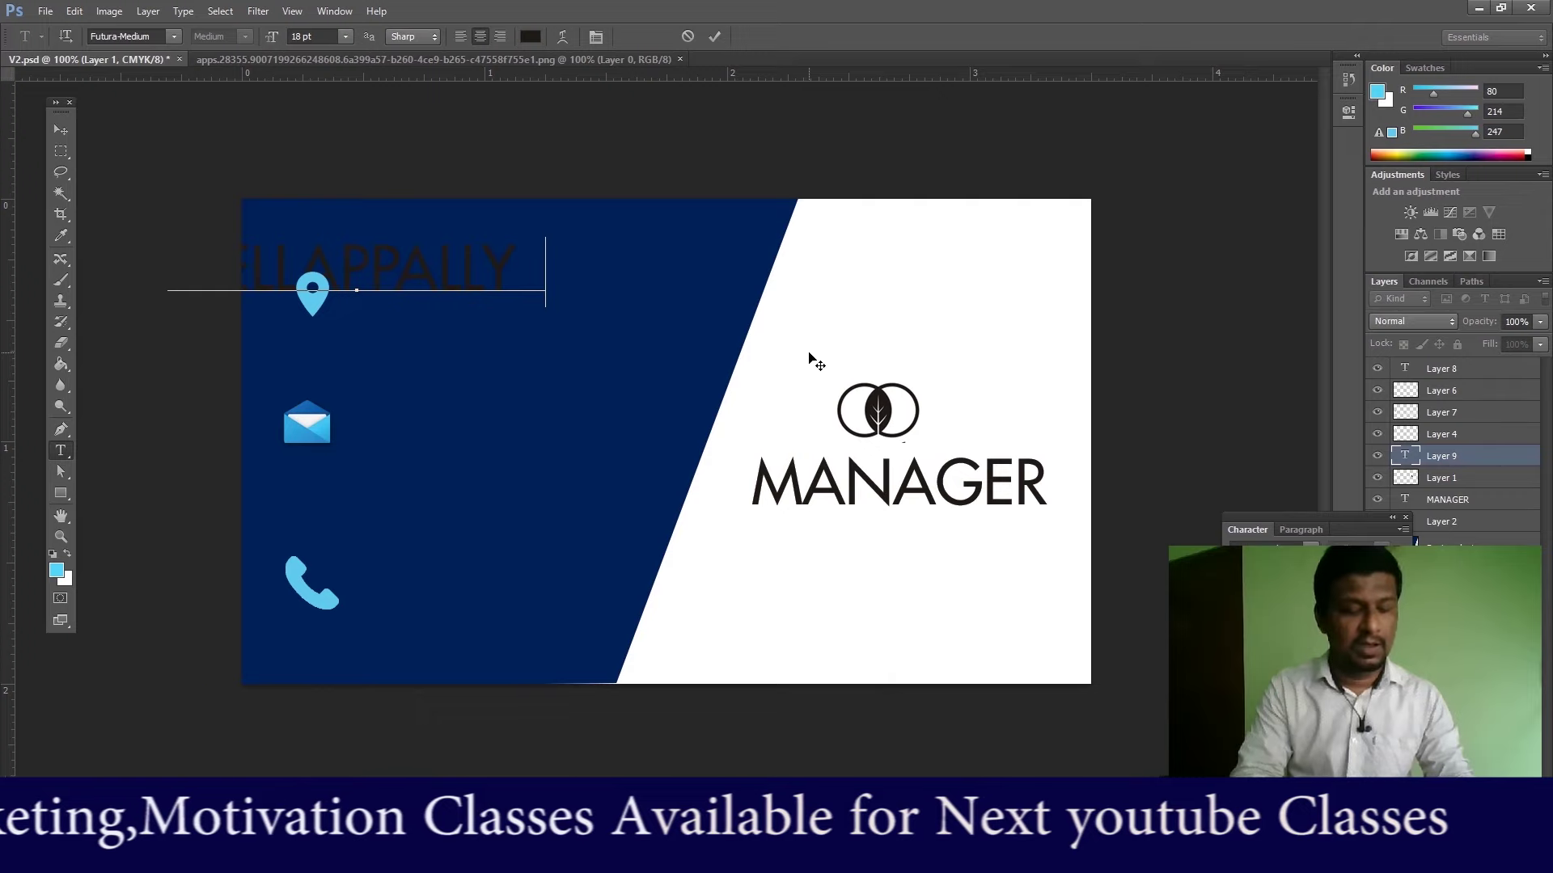
text(KOTTAYAM)
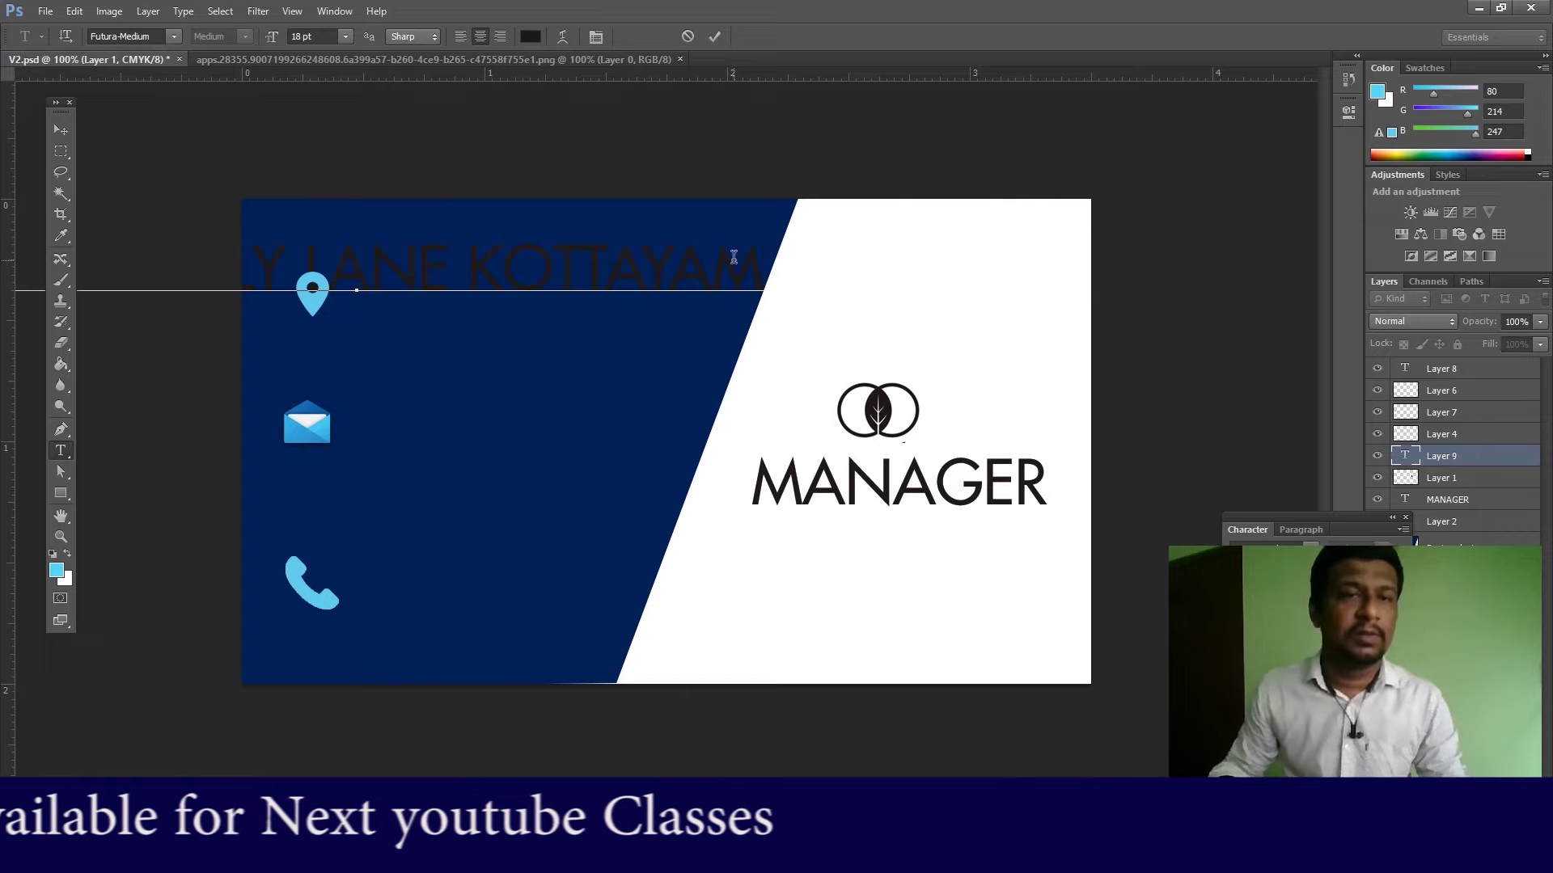
drag(762, 275, 18, 278)
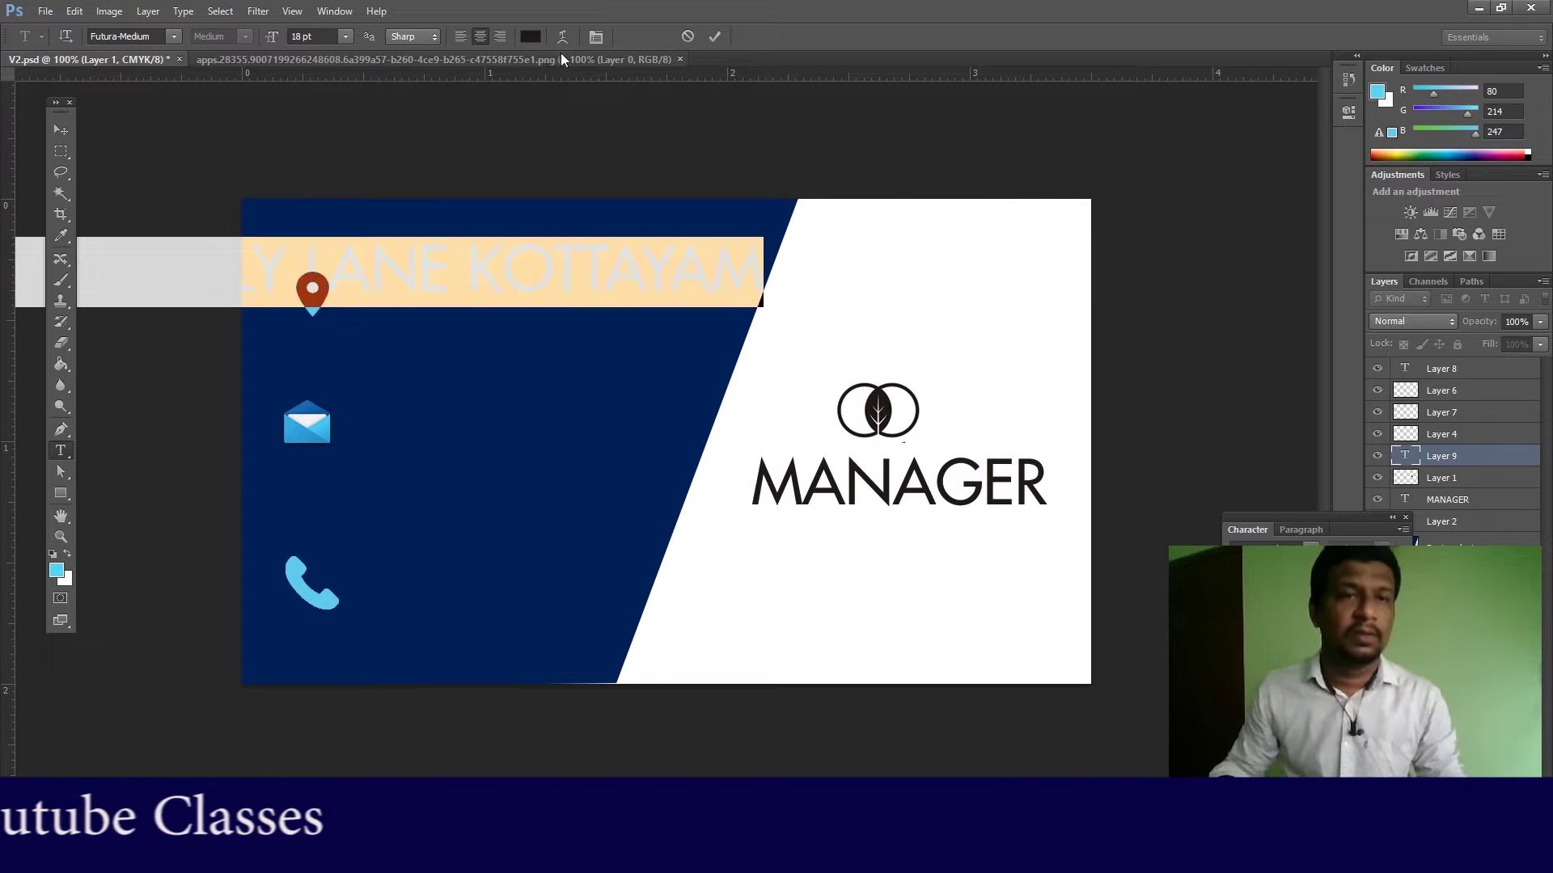
Step: Make the address text white (ffffff) at 11 pt
click(530, 37)
drag(1089, 297, 1038, 206)
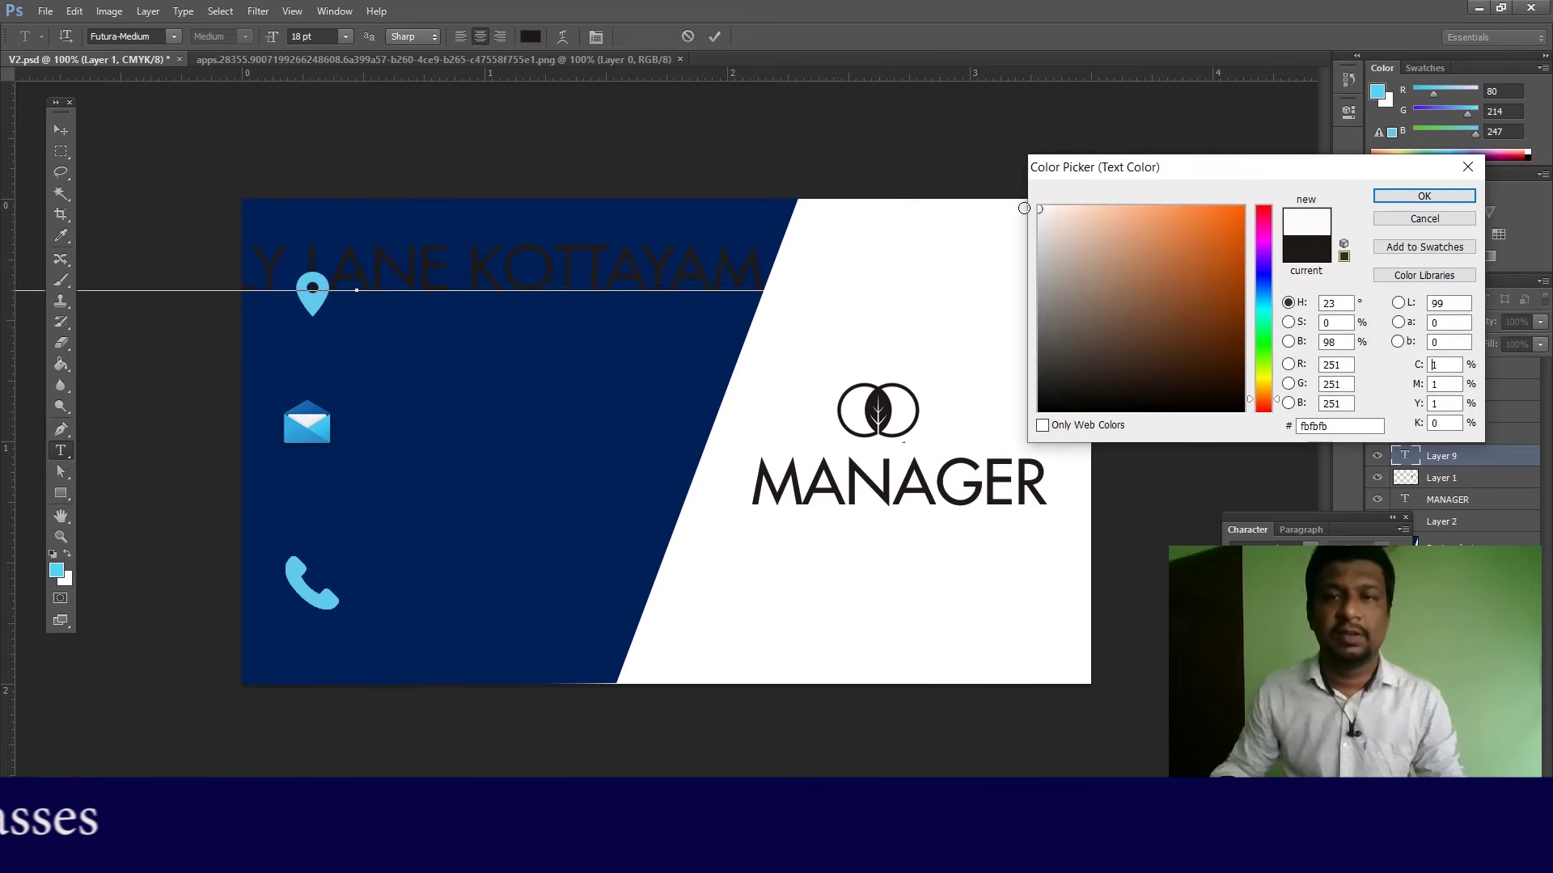
click(1423, 197)
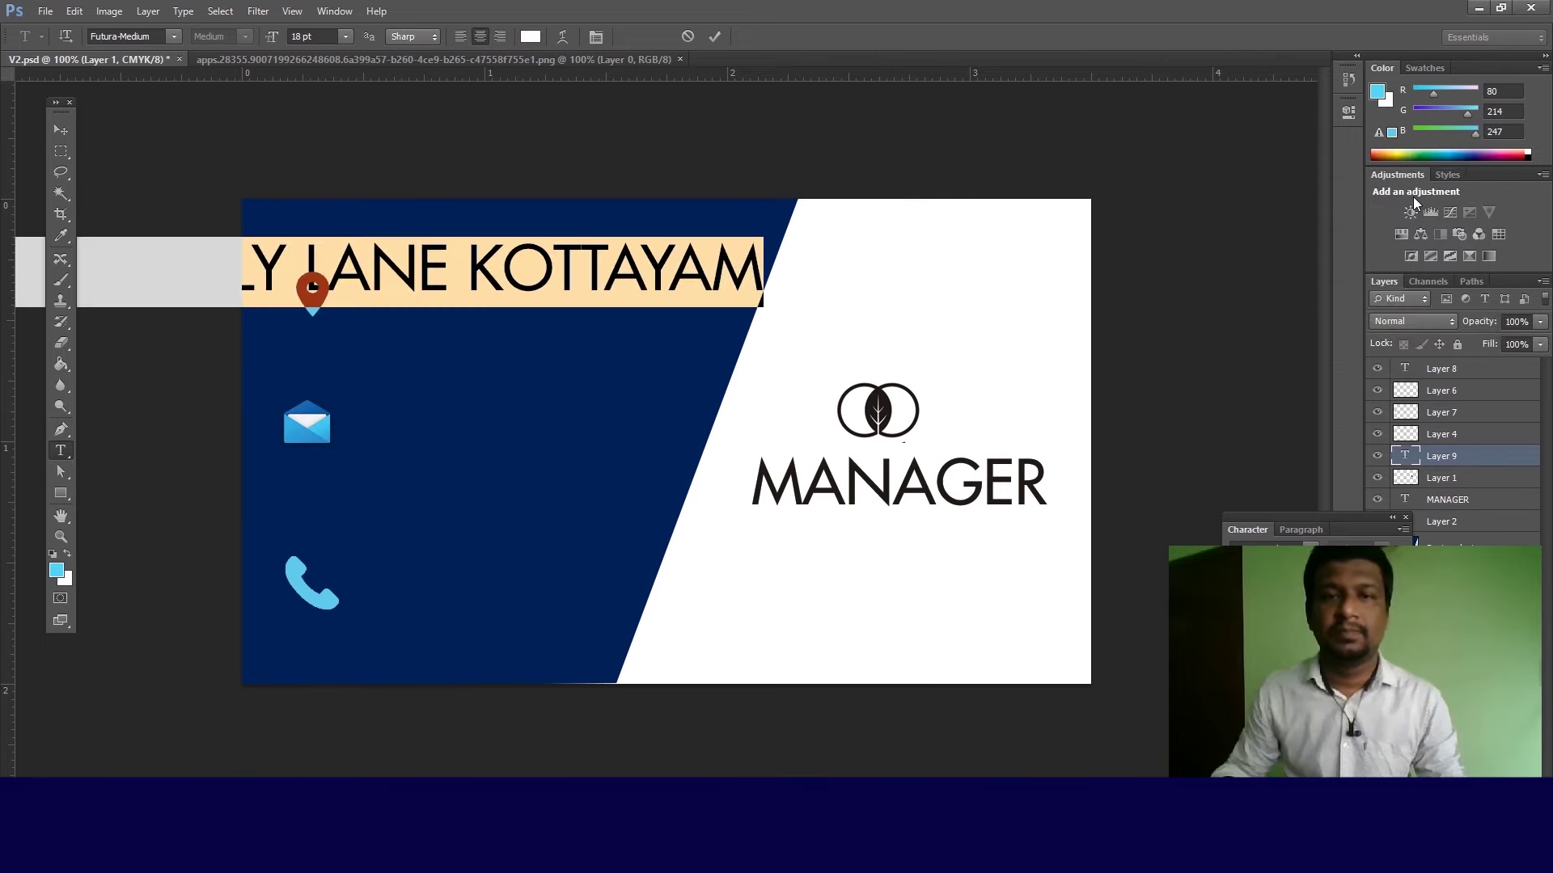
click(342, 37)
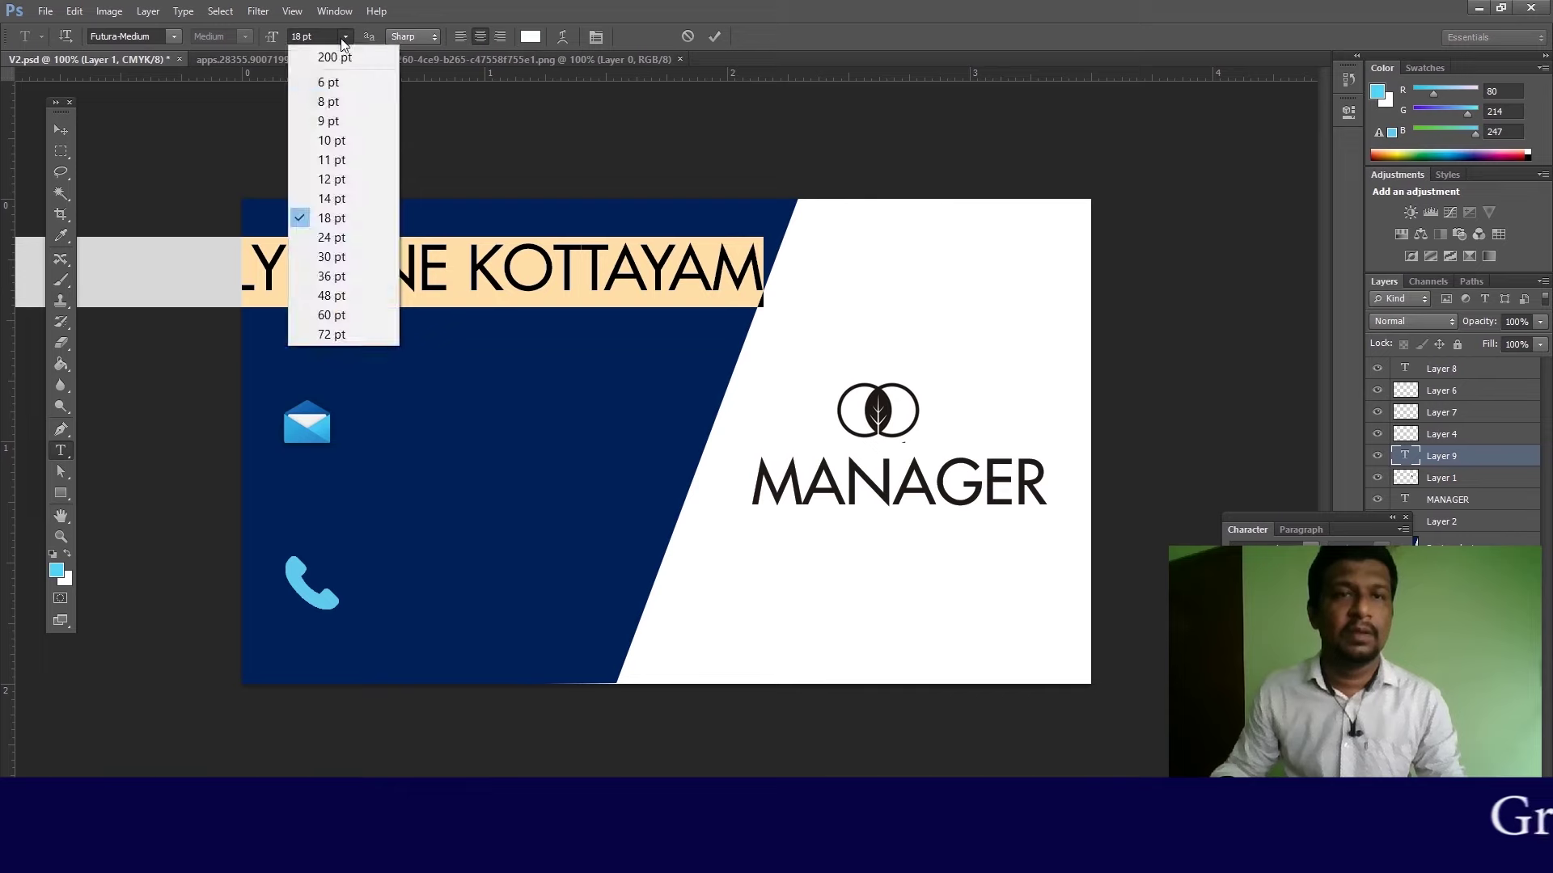
click(323, 159)
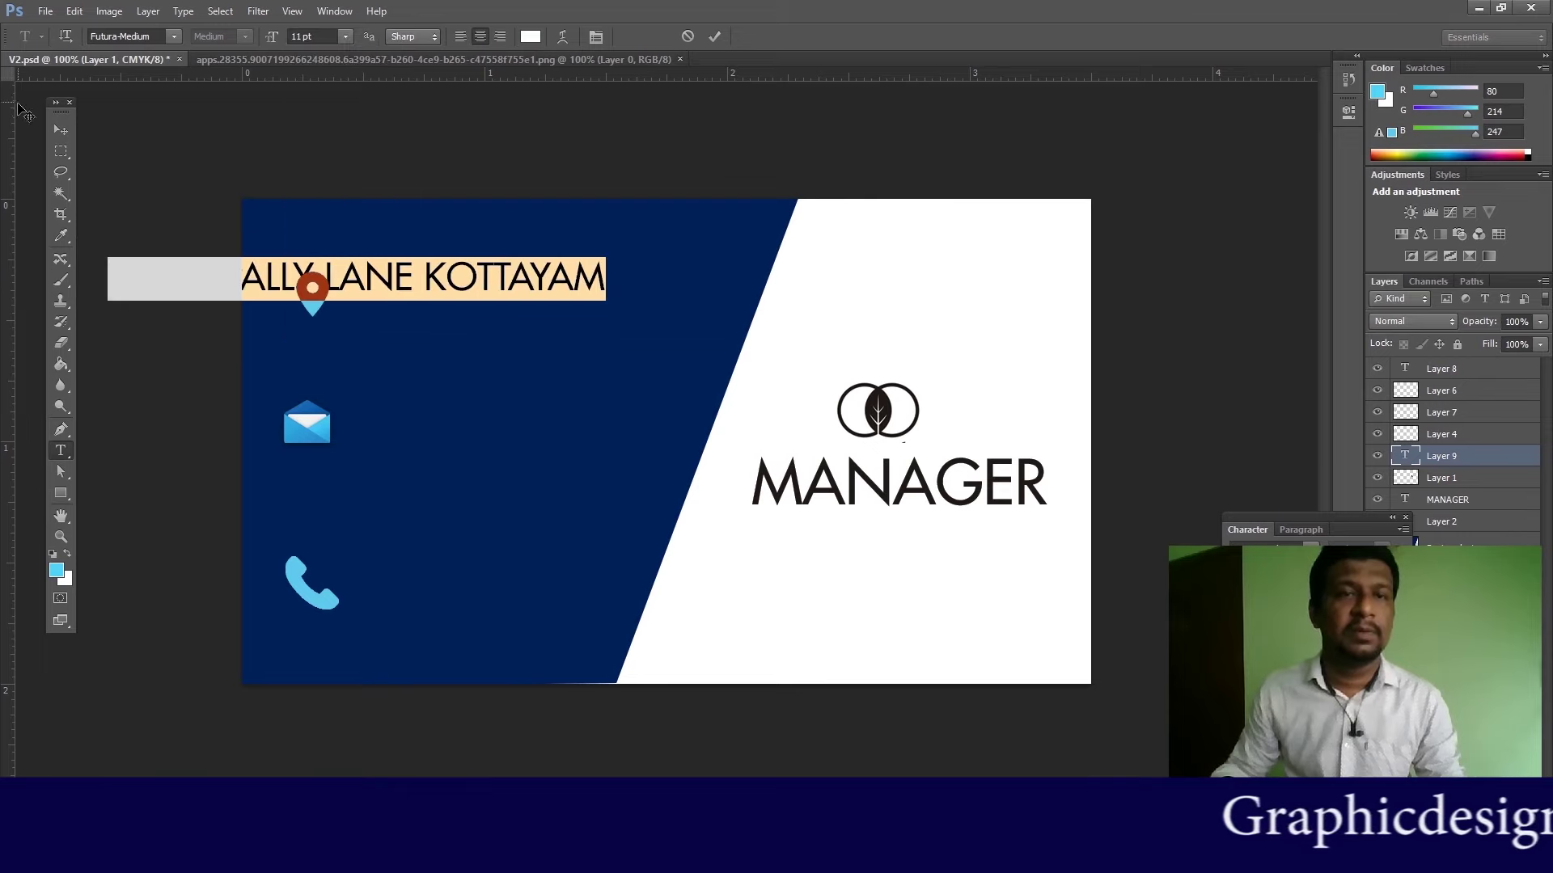
click(62, 129)
Step: Move the address beside the pin, scale it to about 76%, and nudge it into line
drag(437, 295, 653, 305)
key(ctrl+t)
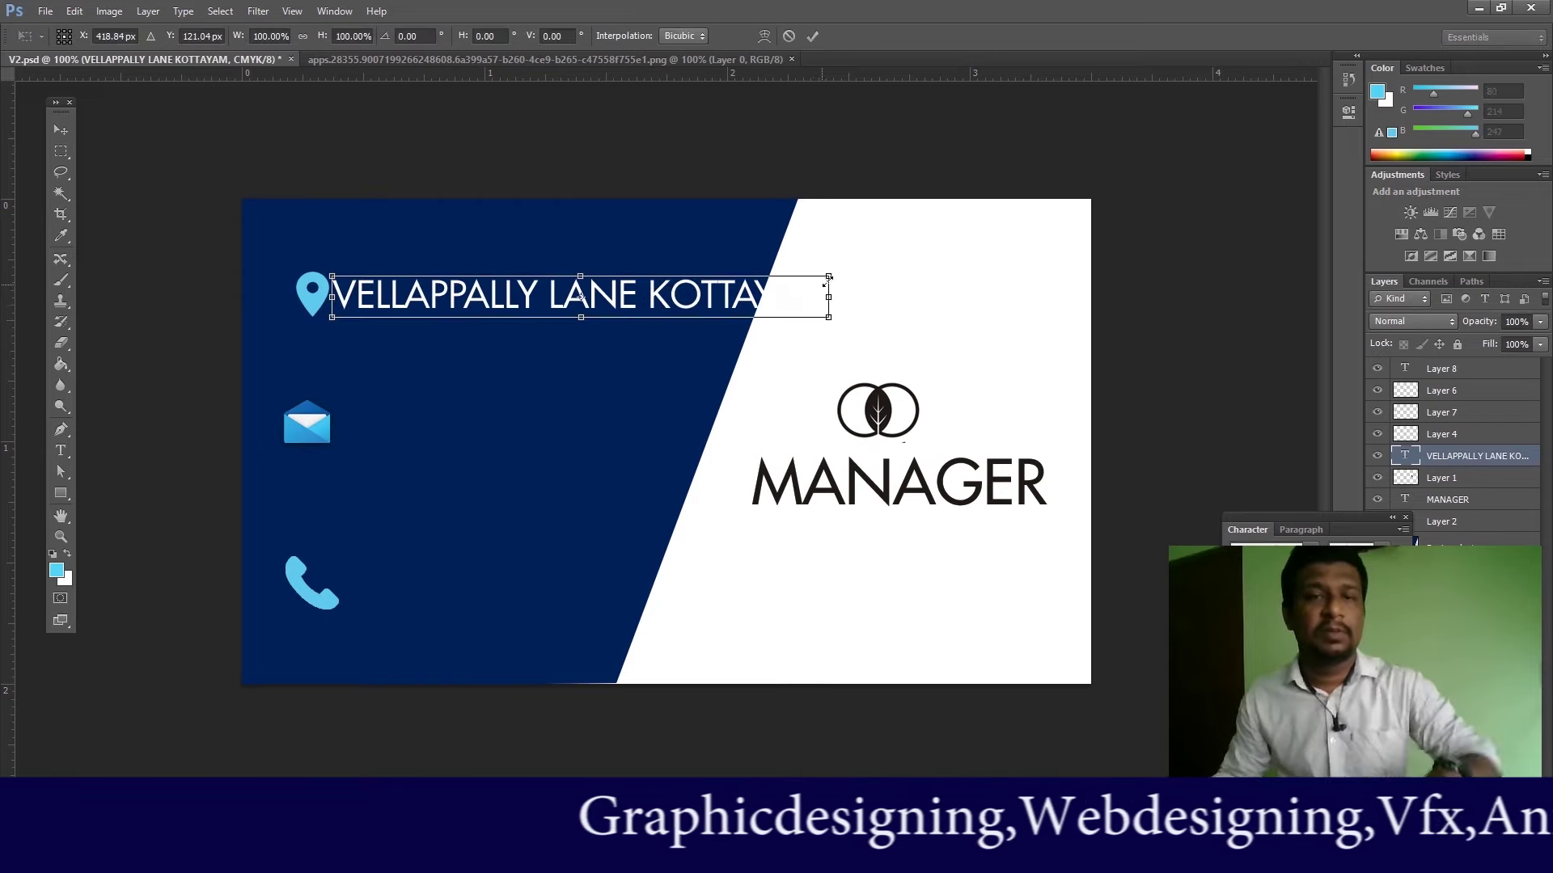
drag(828, 275, 645, 295)
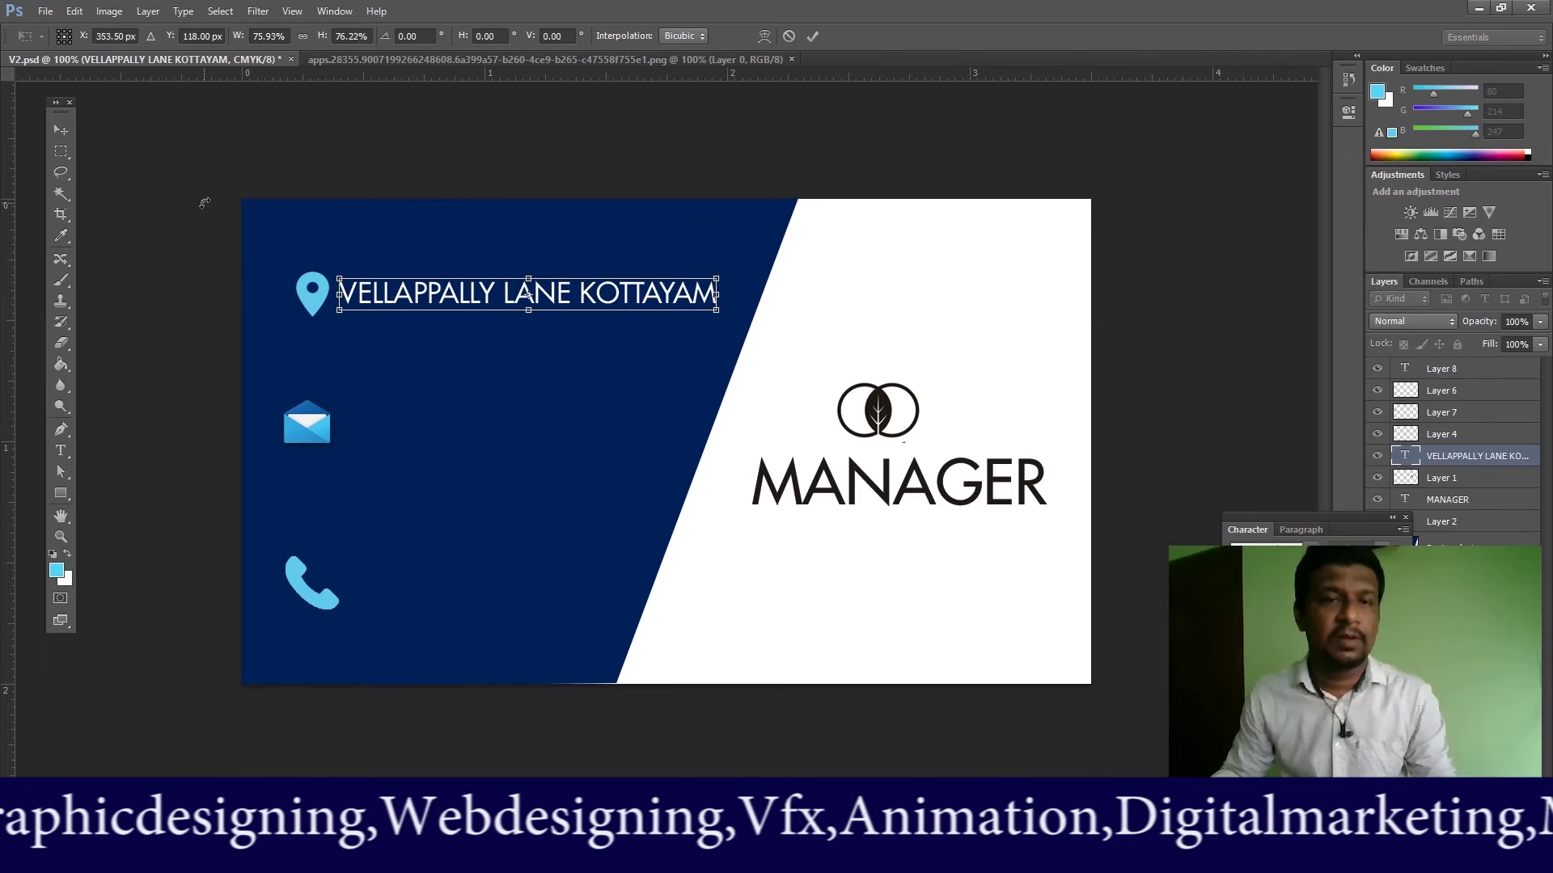
key(Return)
right_click(386, 307)
click(401, 304)
key(Down)
key(Down)
key(Down)
key(Down)
key(Down)
key(Down)
key(Down)
key(Down)
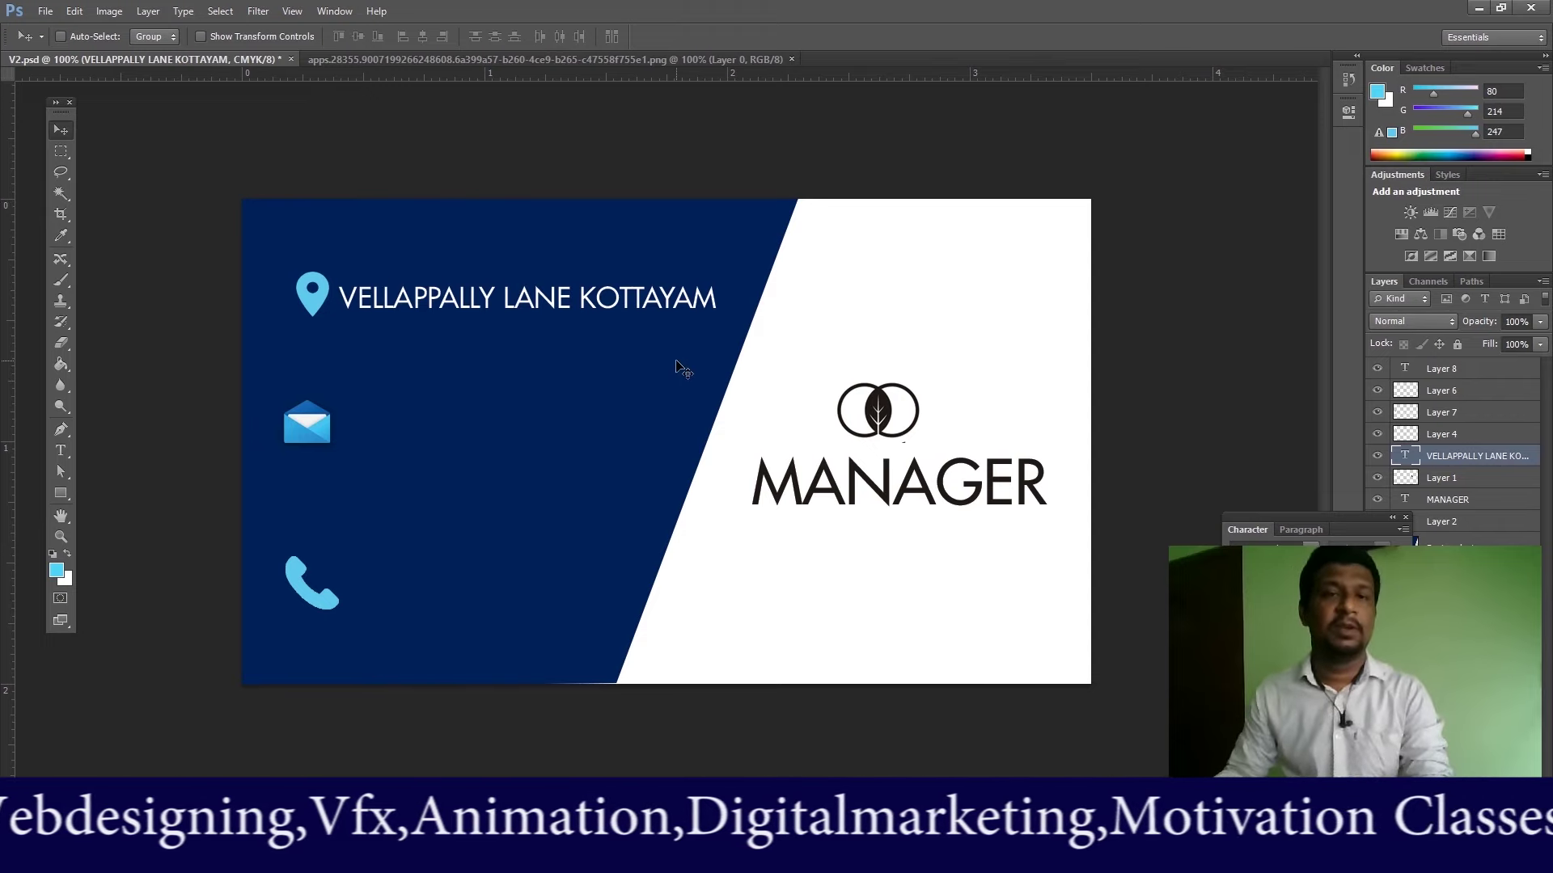
key(Up)
key(Up)
key(Up)
key(Up)
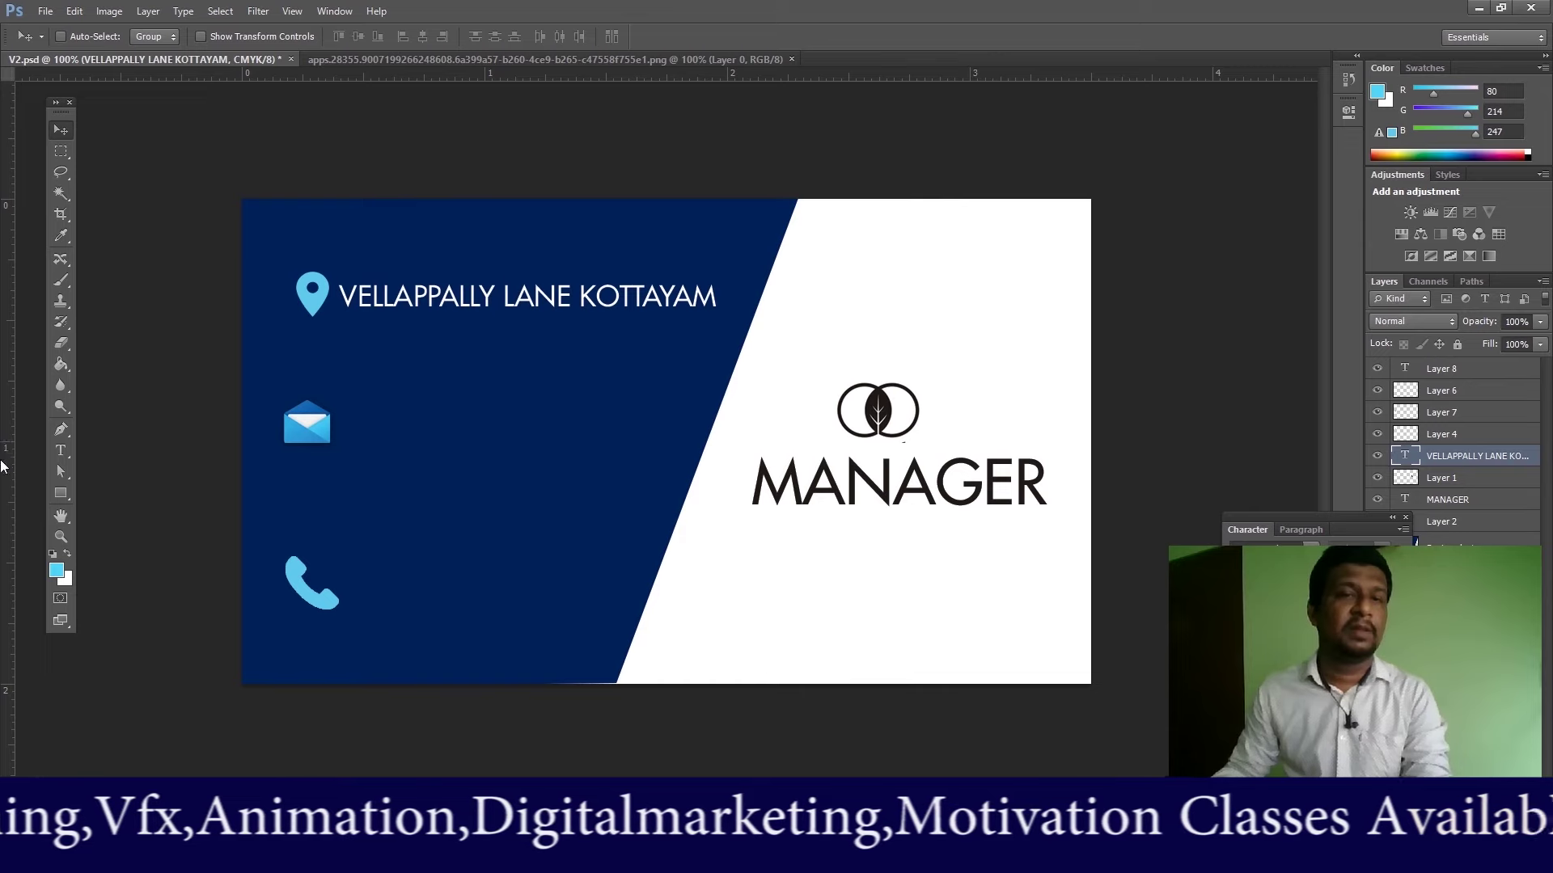
Step: Type the contact e-mail address as a new text line beside the envelope icon
click(65, 455)
click(338, 425)
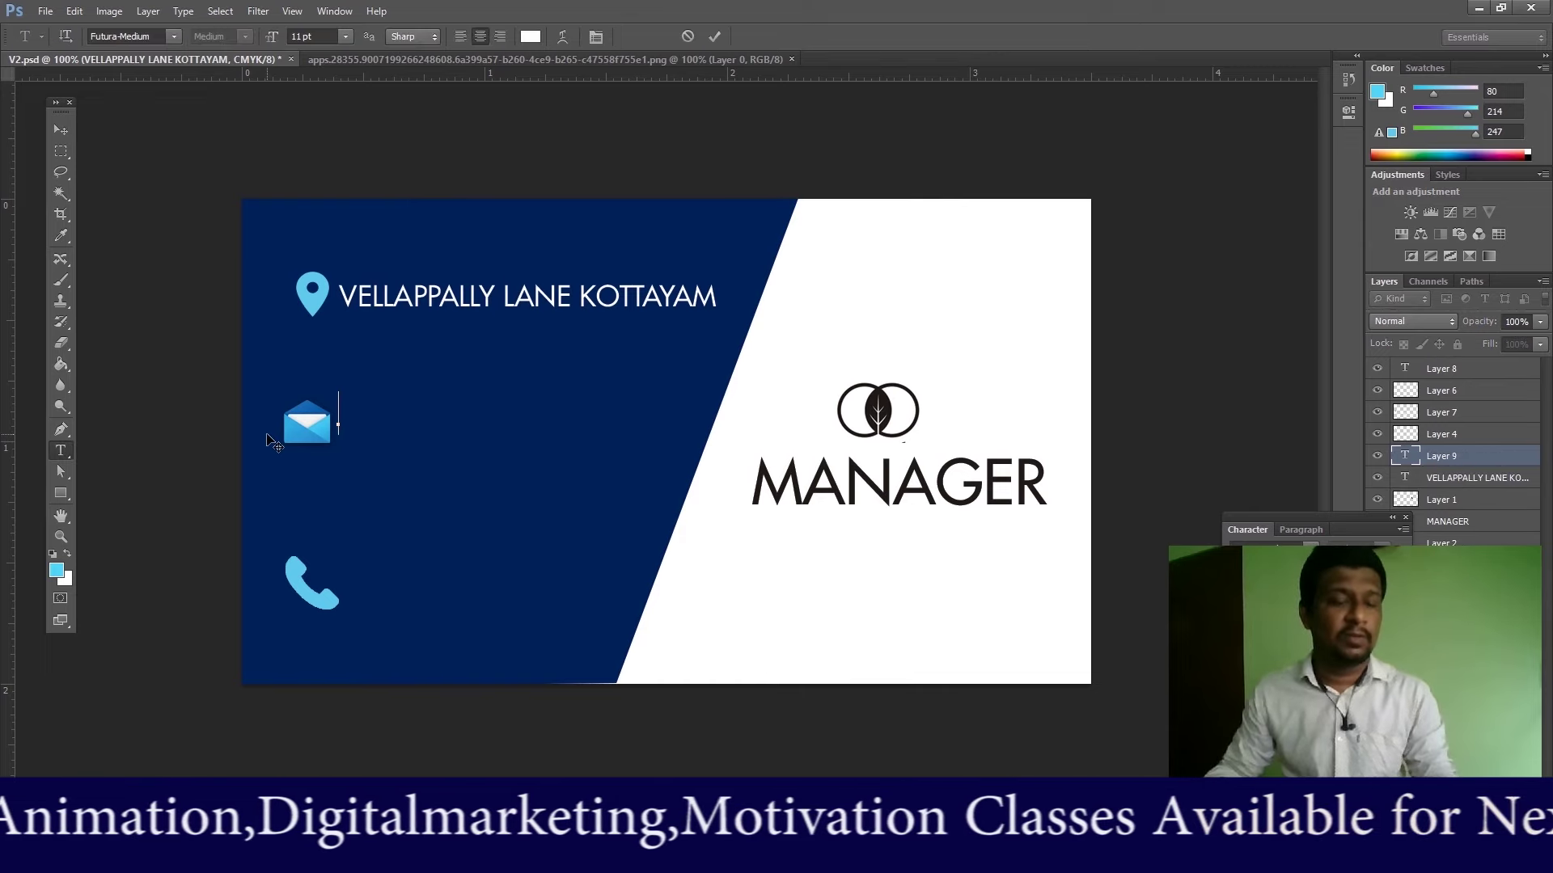
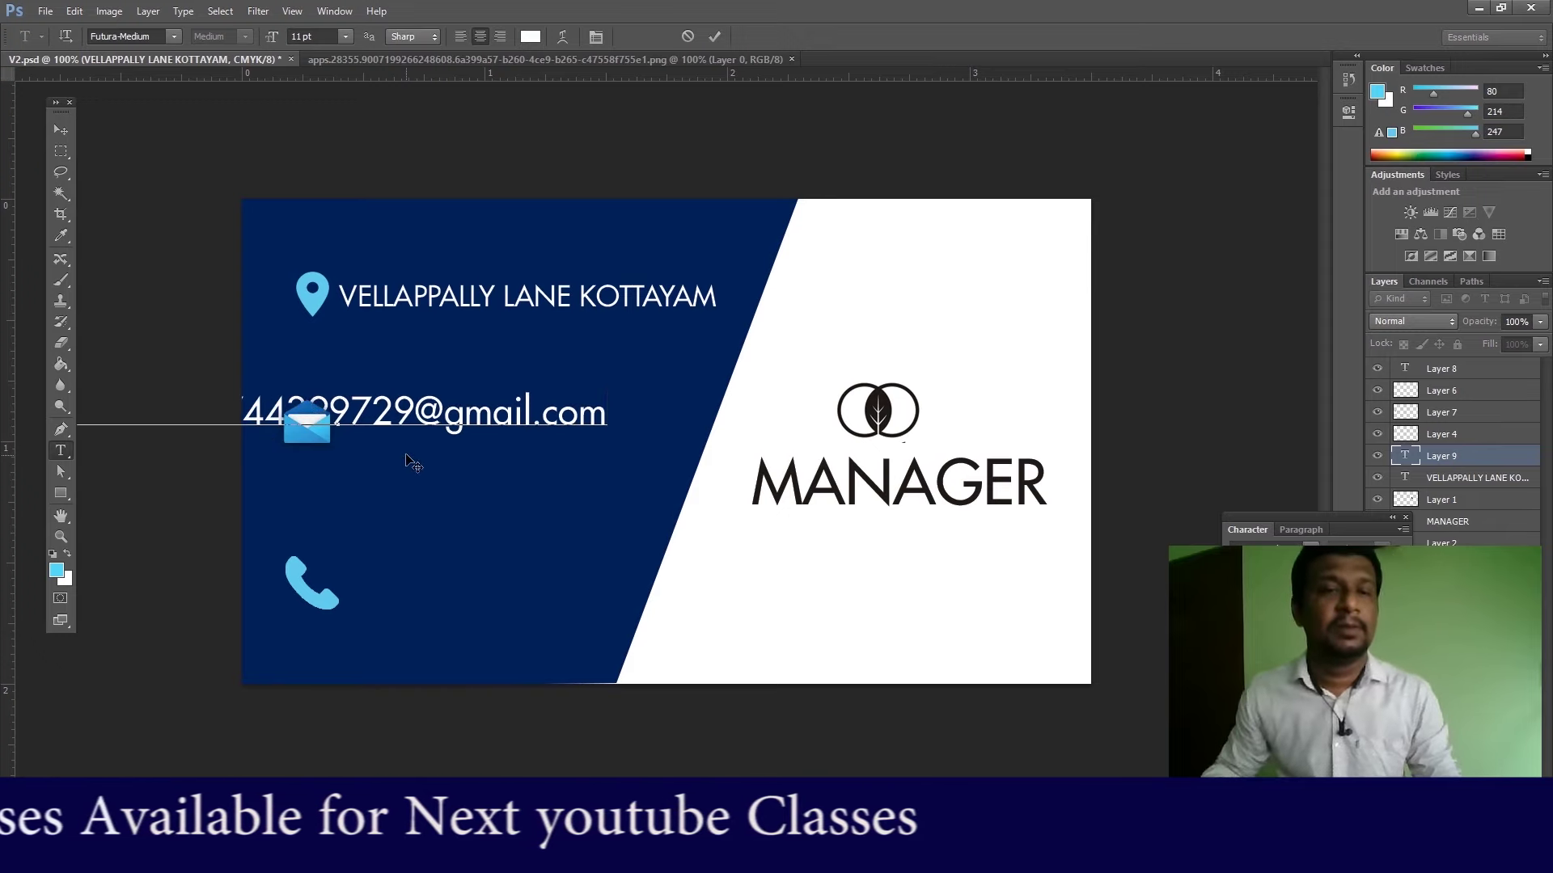
Step: Set the e-mail text to 6 pt and place it beside the envelope icon
key(ctrl+a)
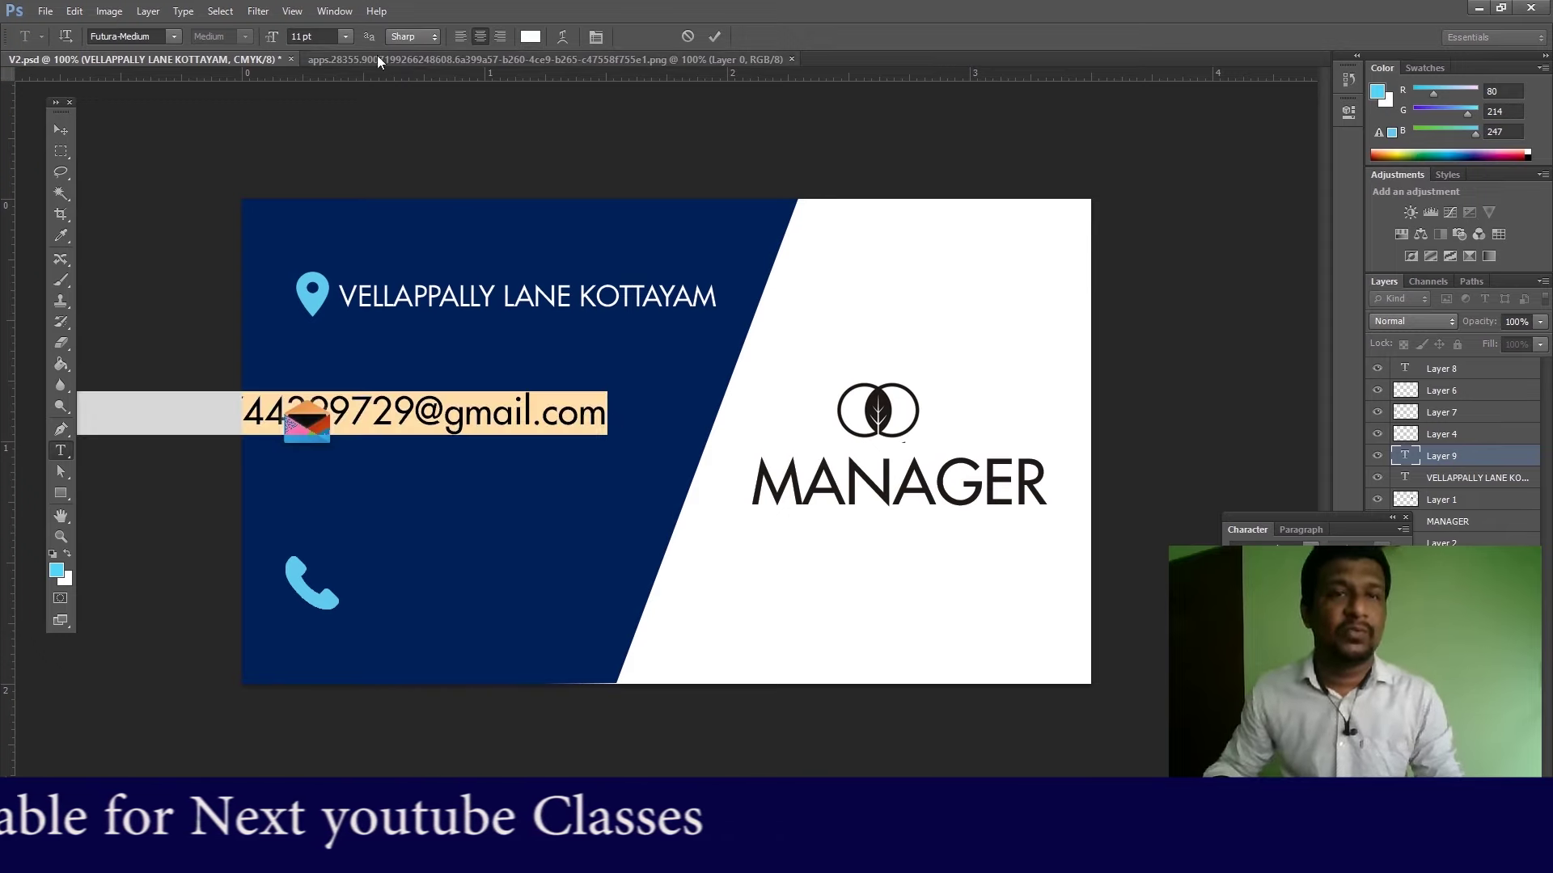
click(345, 36)
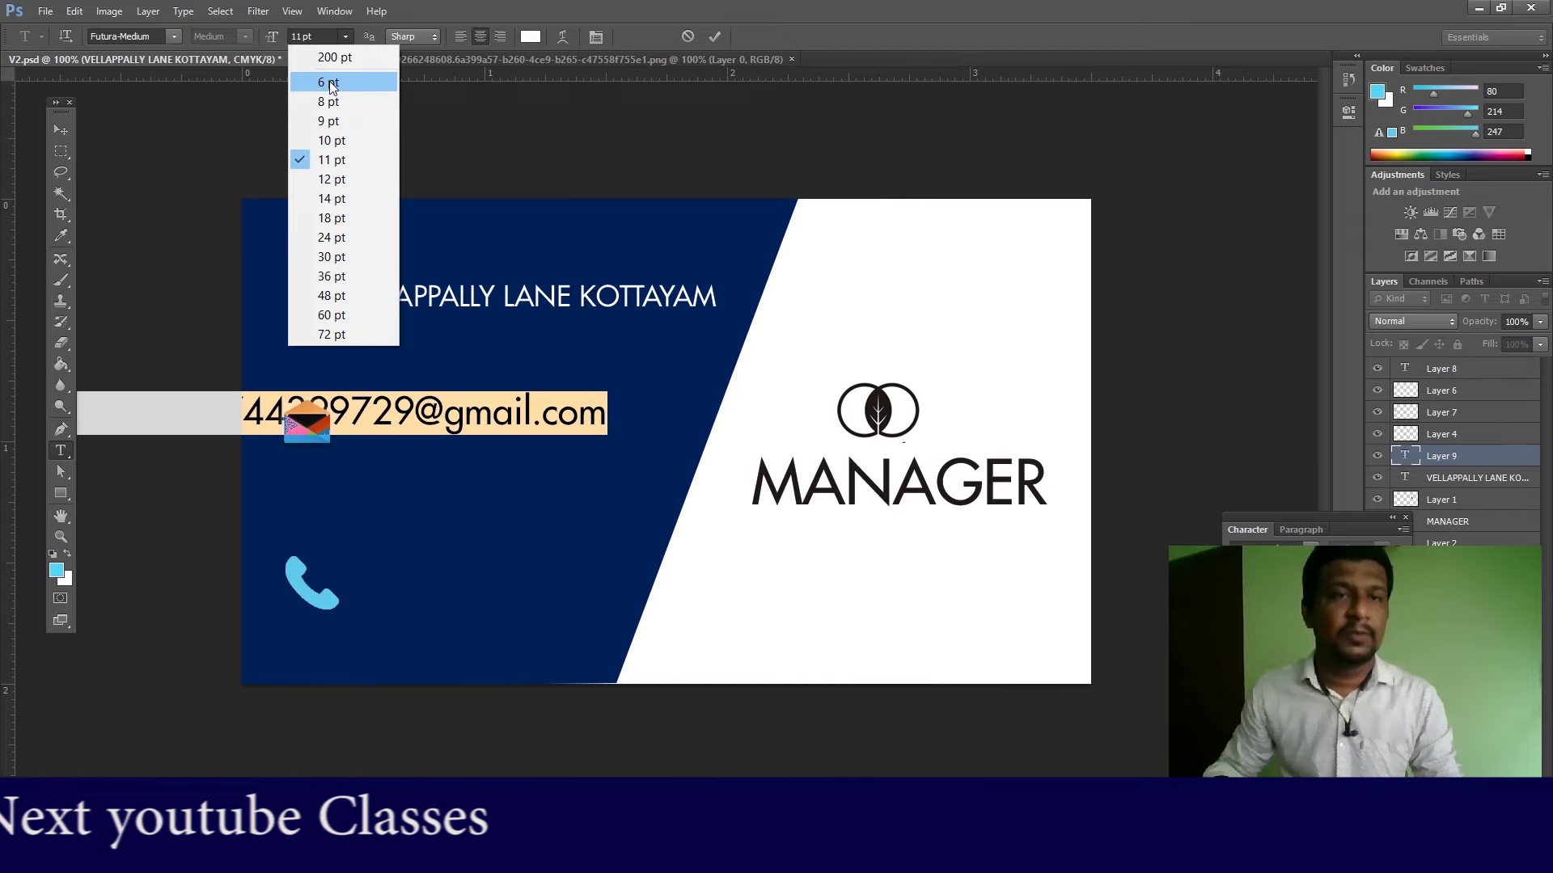
click(330, 82)
click(62, 130)
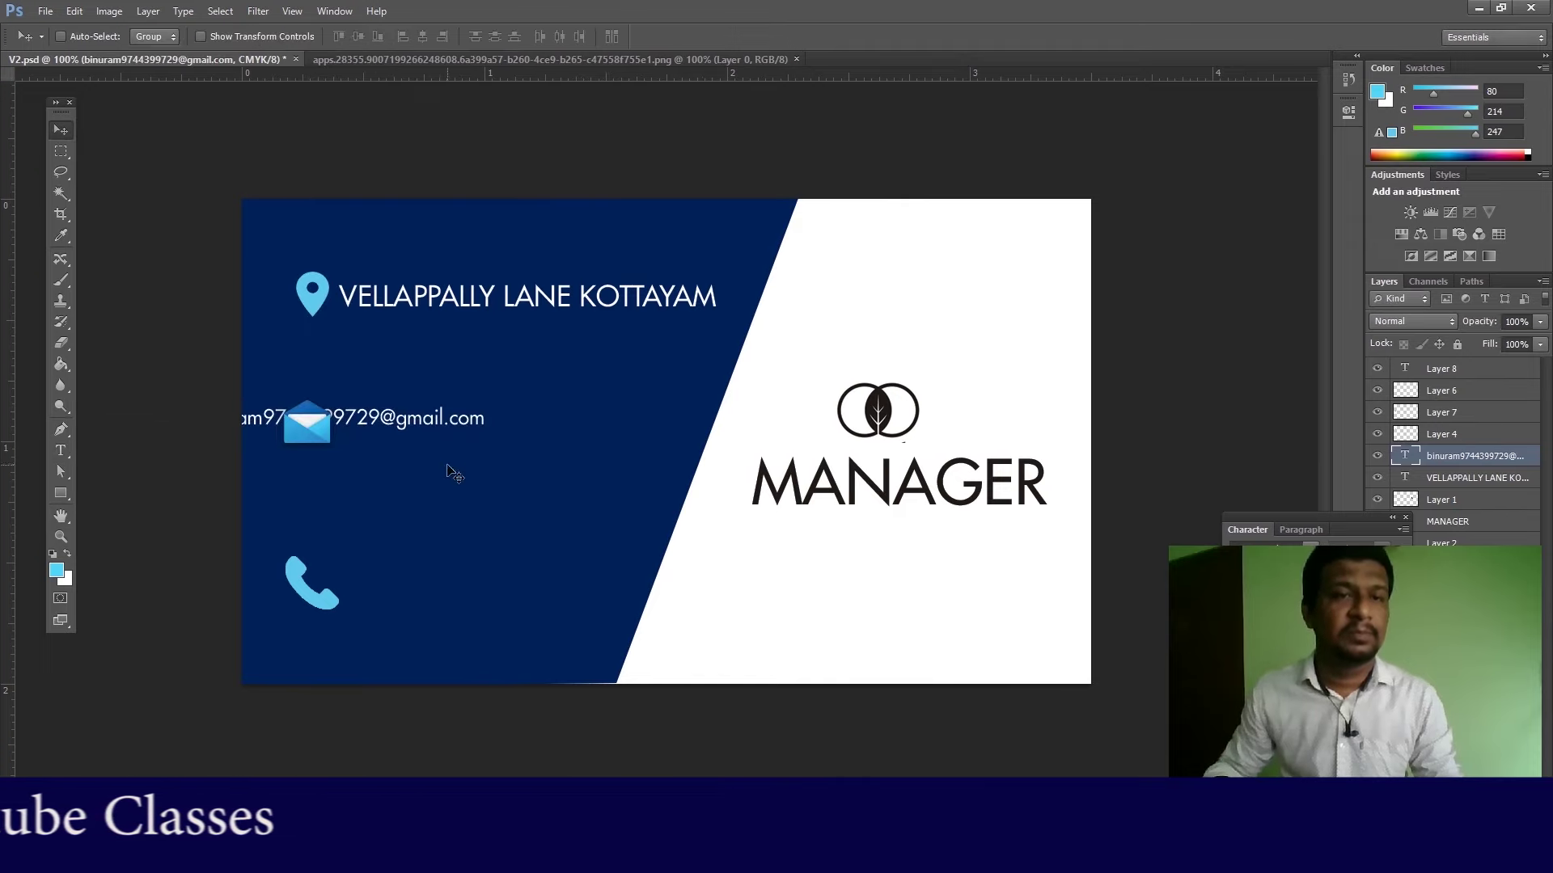
drag(436, 429, 580, 430)
click(63, 450)
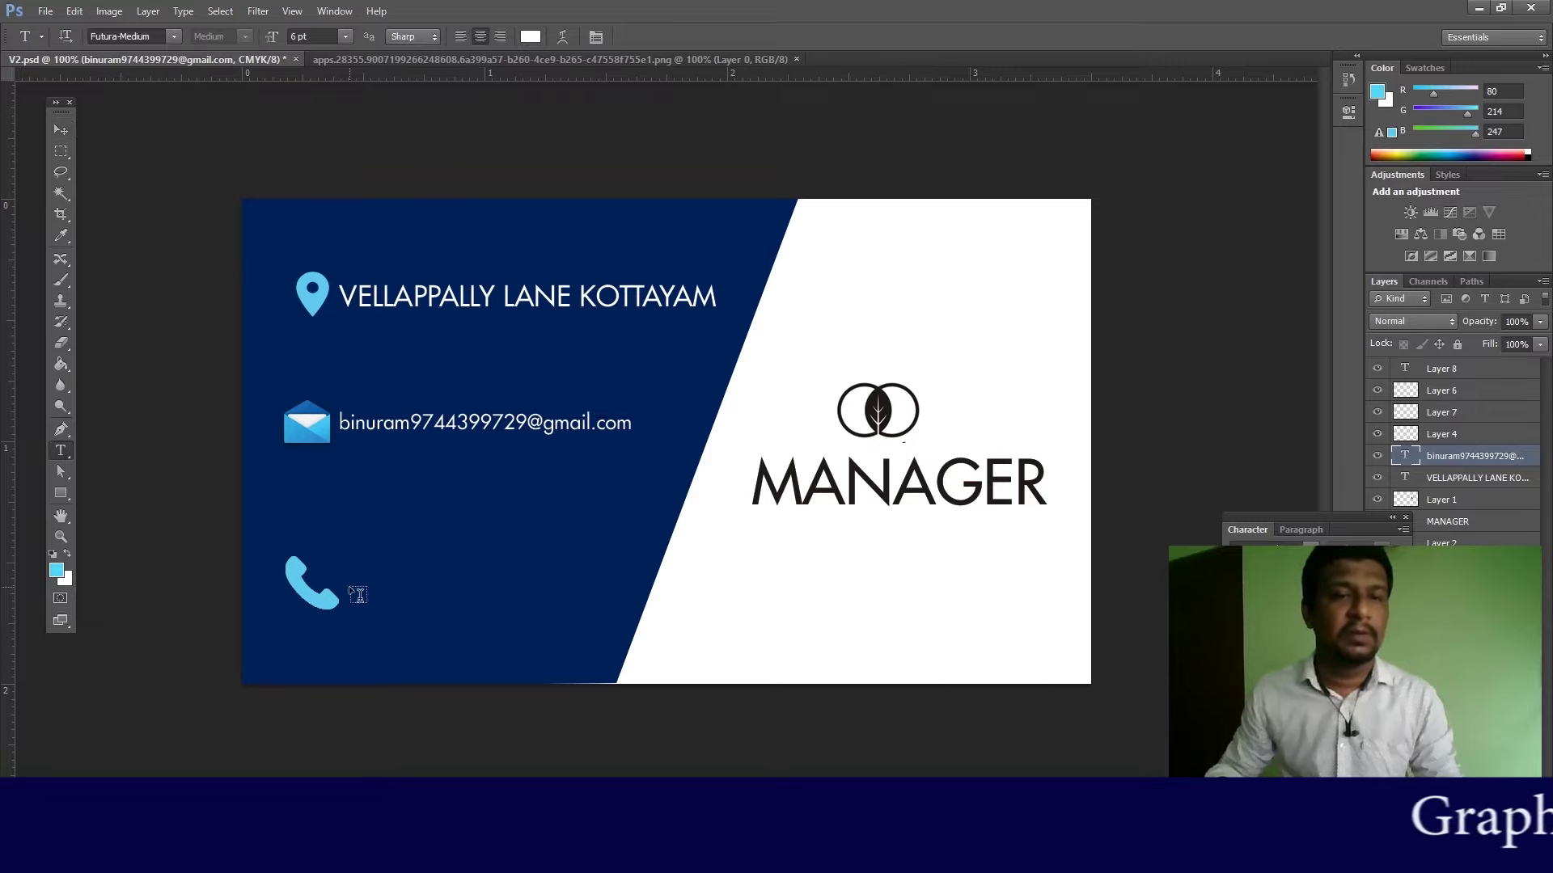
Step: Type the phone number and move it to the right of the phone icon
click(357, 595)
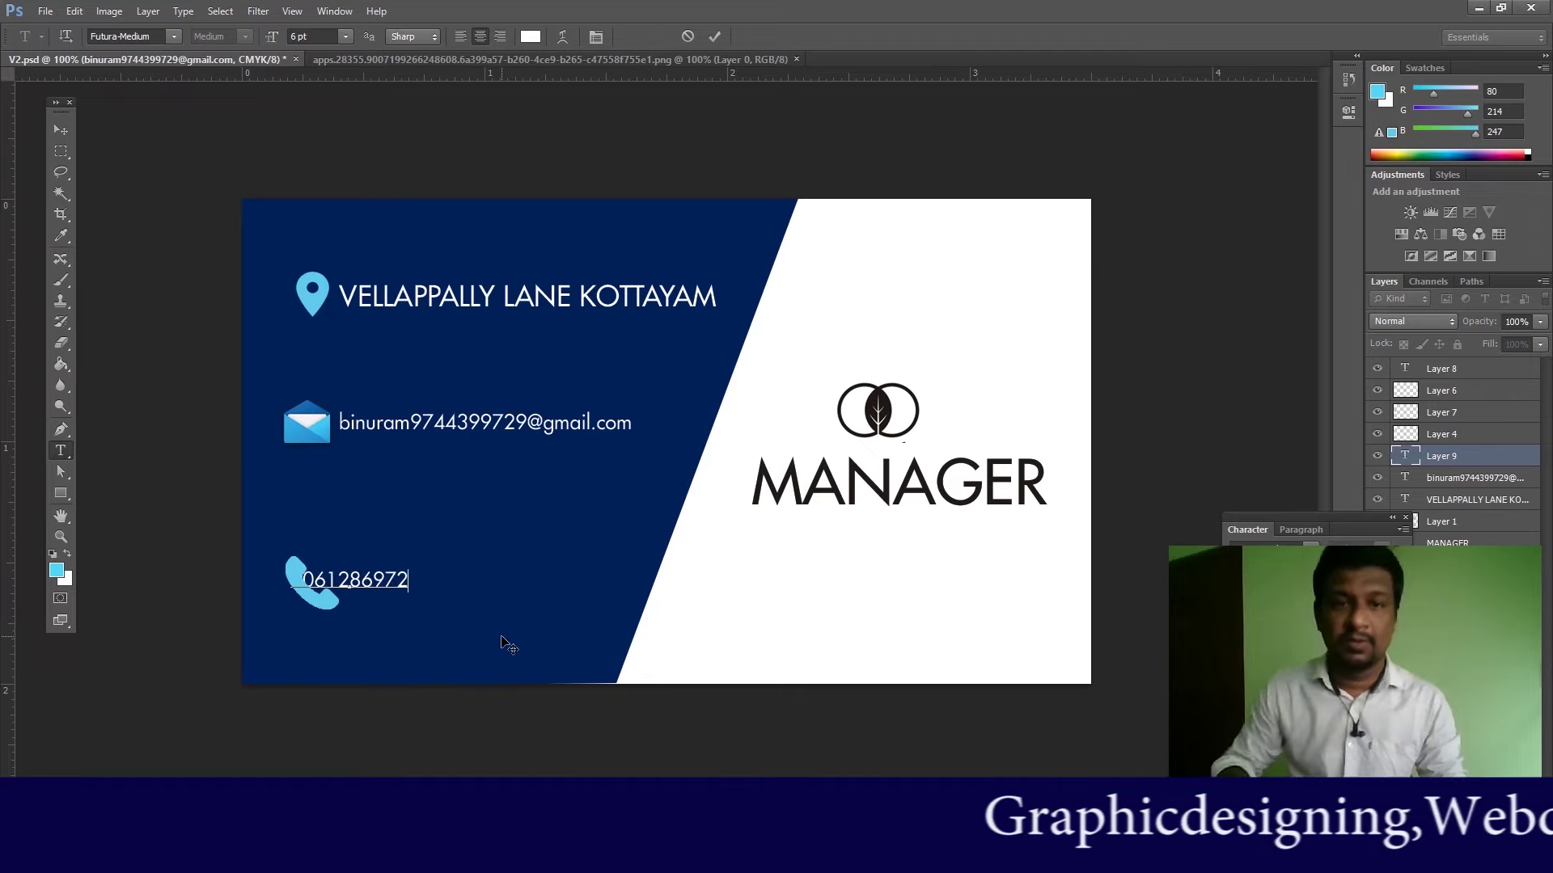
click(60, 130)
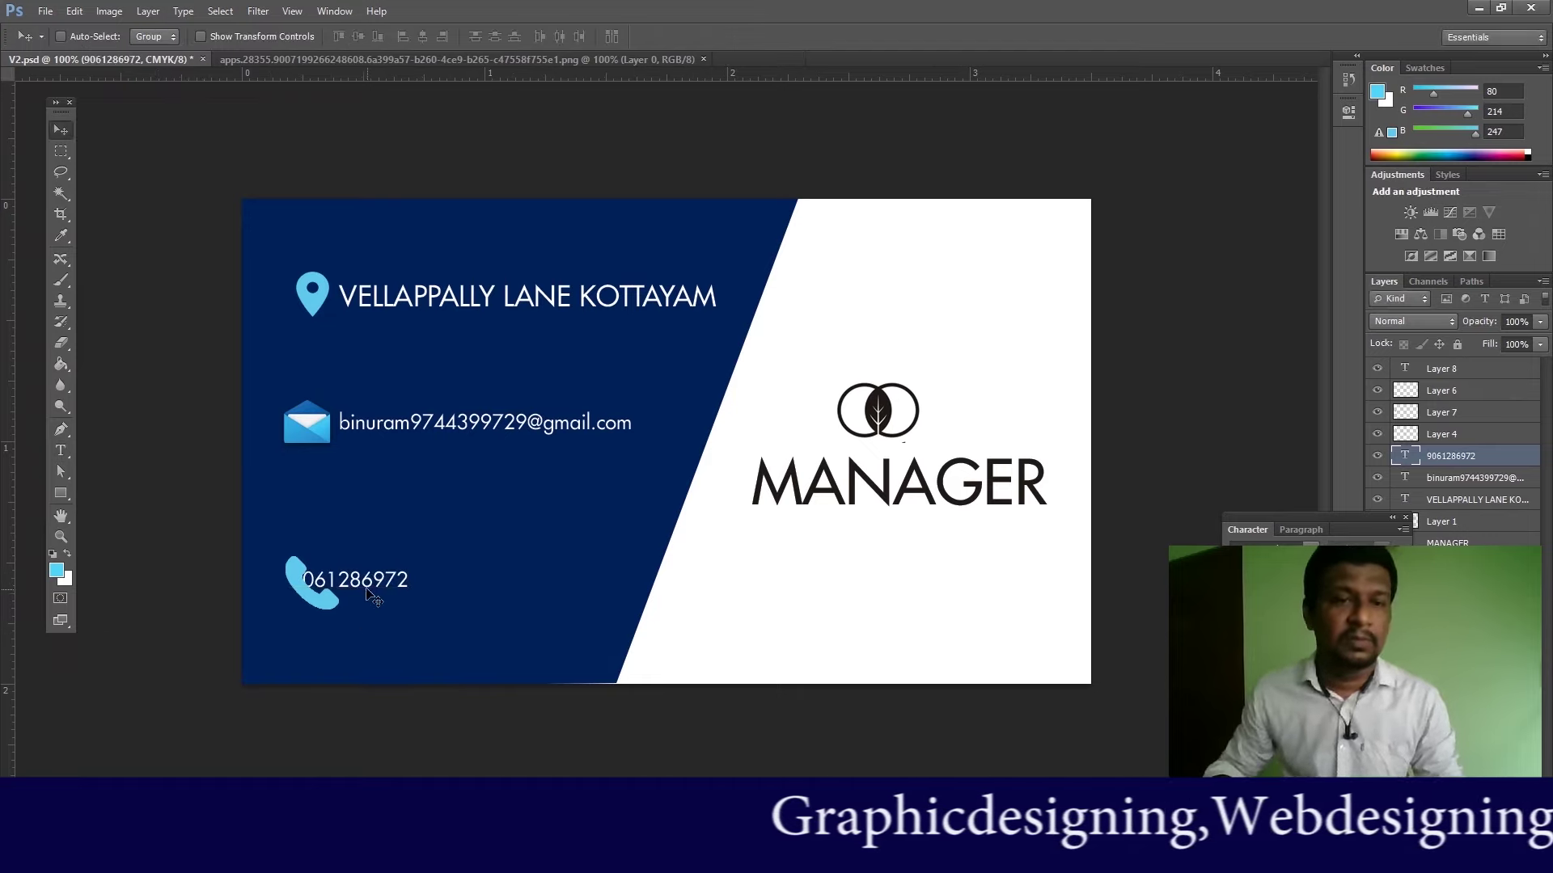
mouse_move(404, 611)
mouse_down()
mouse_move(469, 608)
mouse_move(431, 603)
mouse_up()
Step: Set the phone number to 9 pt and nudge it right and down
click(61, 451)
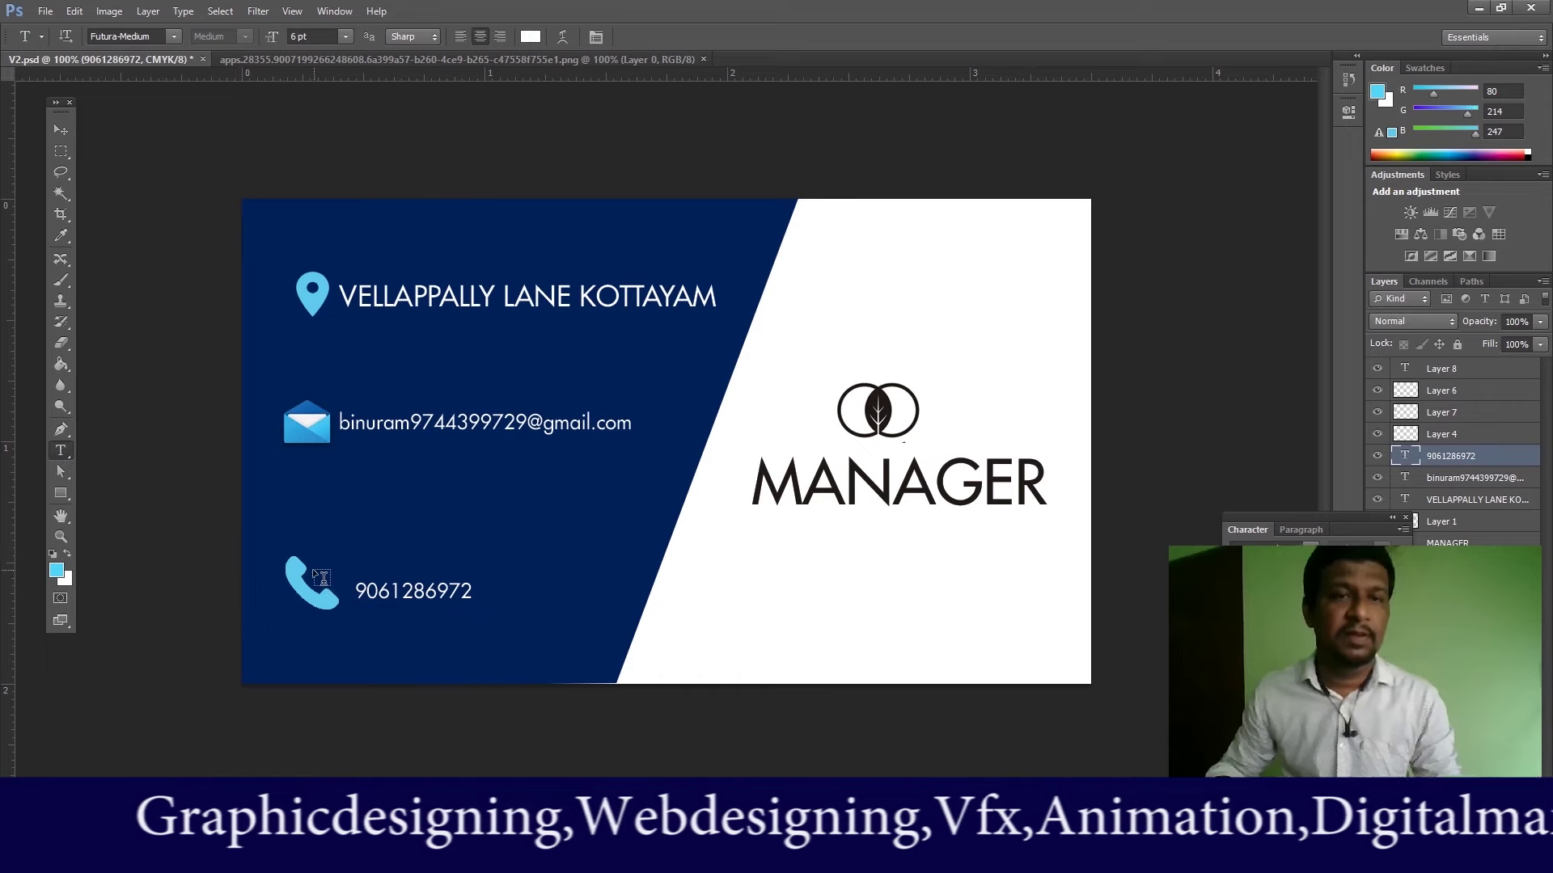
drag(343, 300, 790, 294)
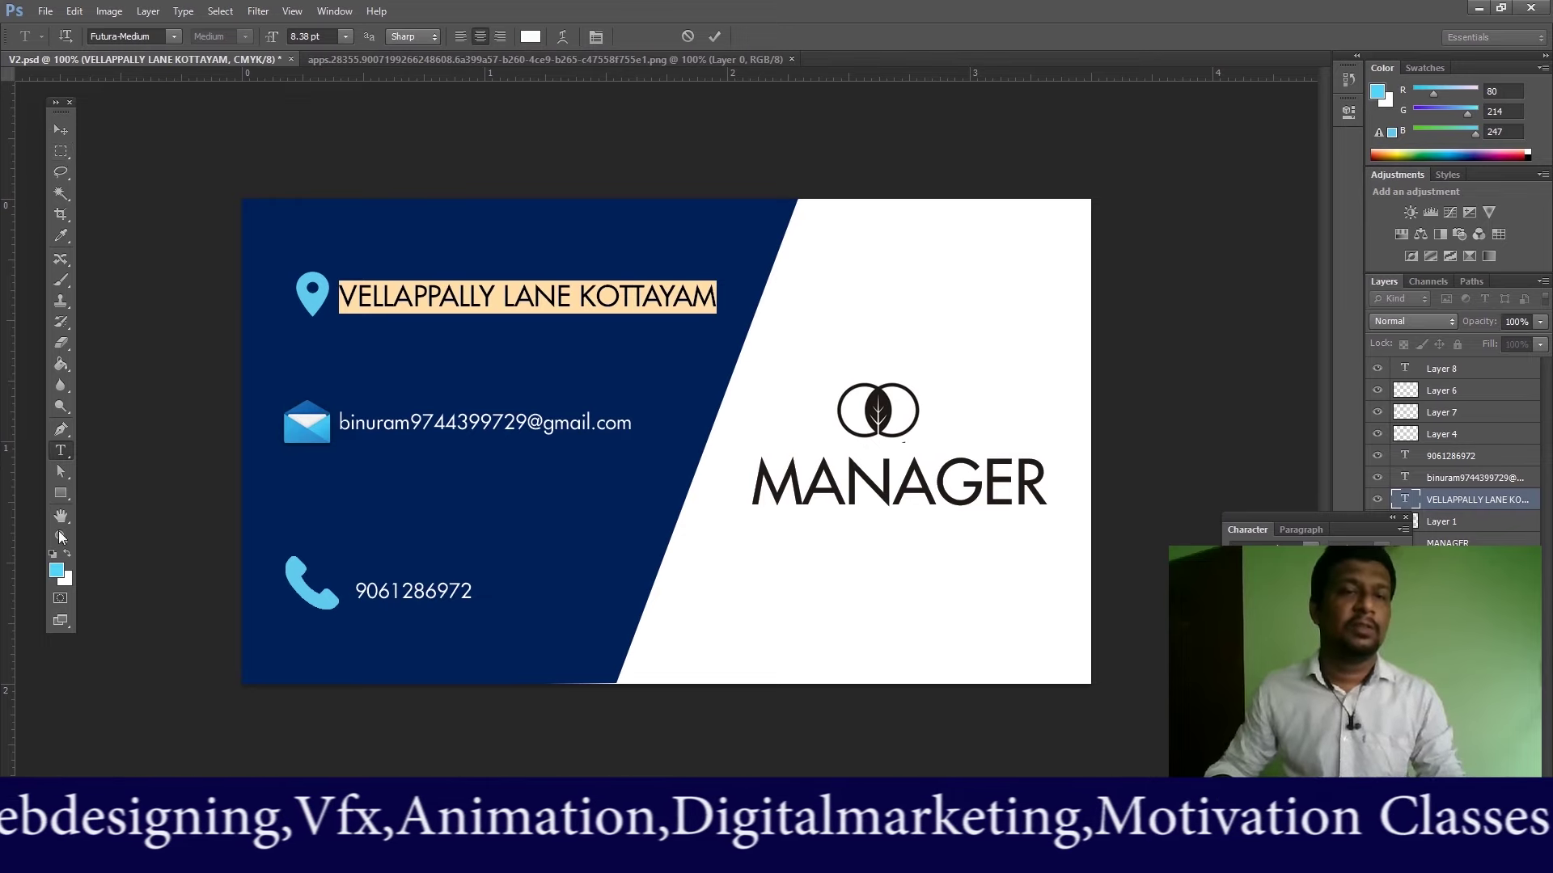
click(67, 122)
click(60, 451)
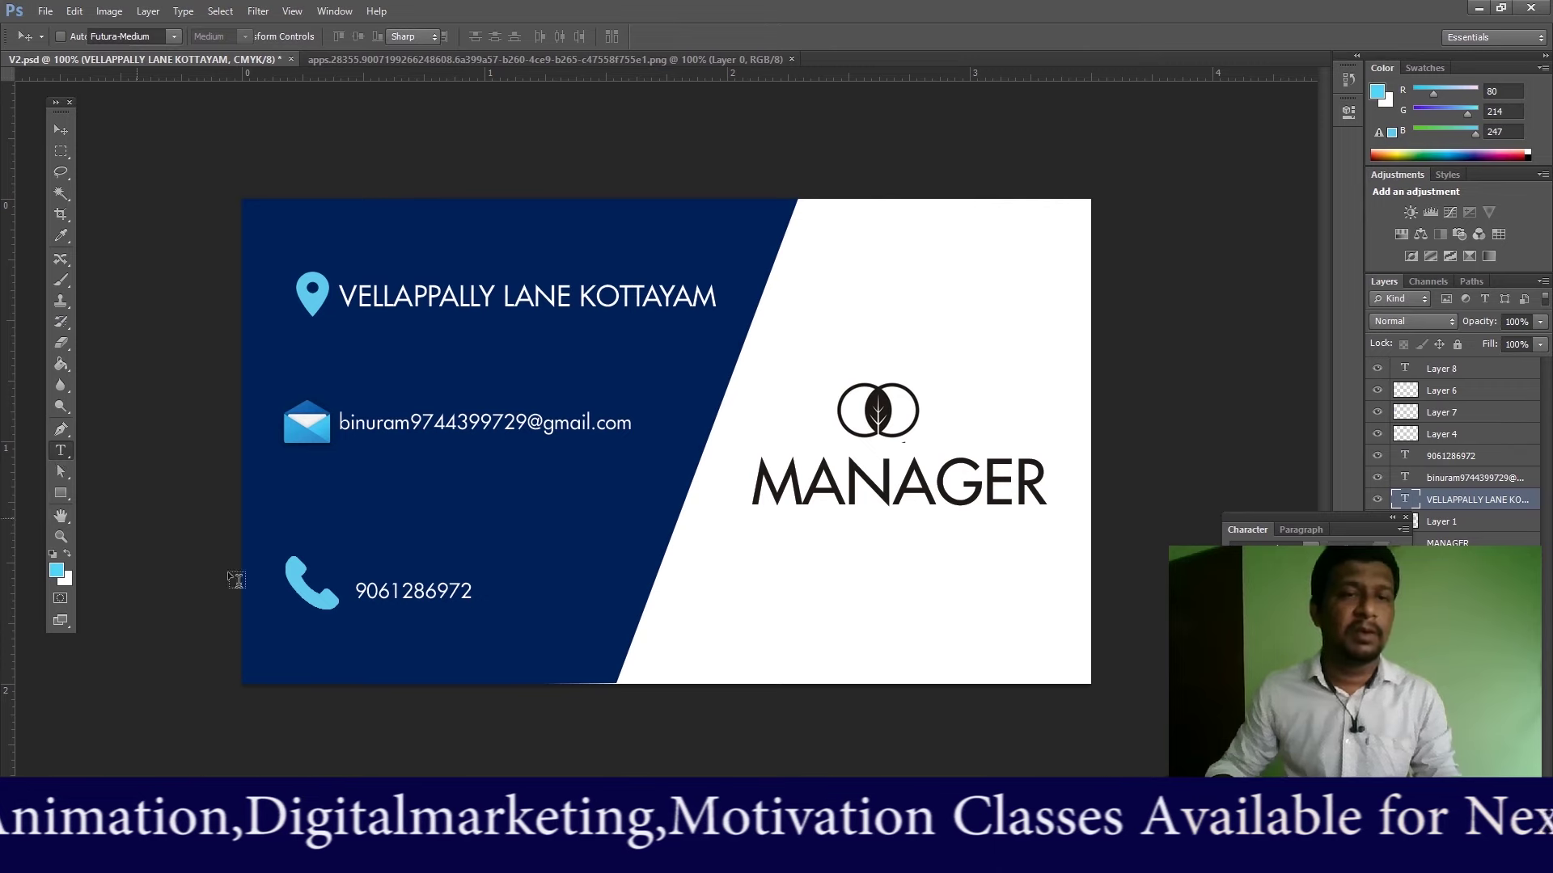
drag(358, 593, 650, 587)
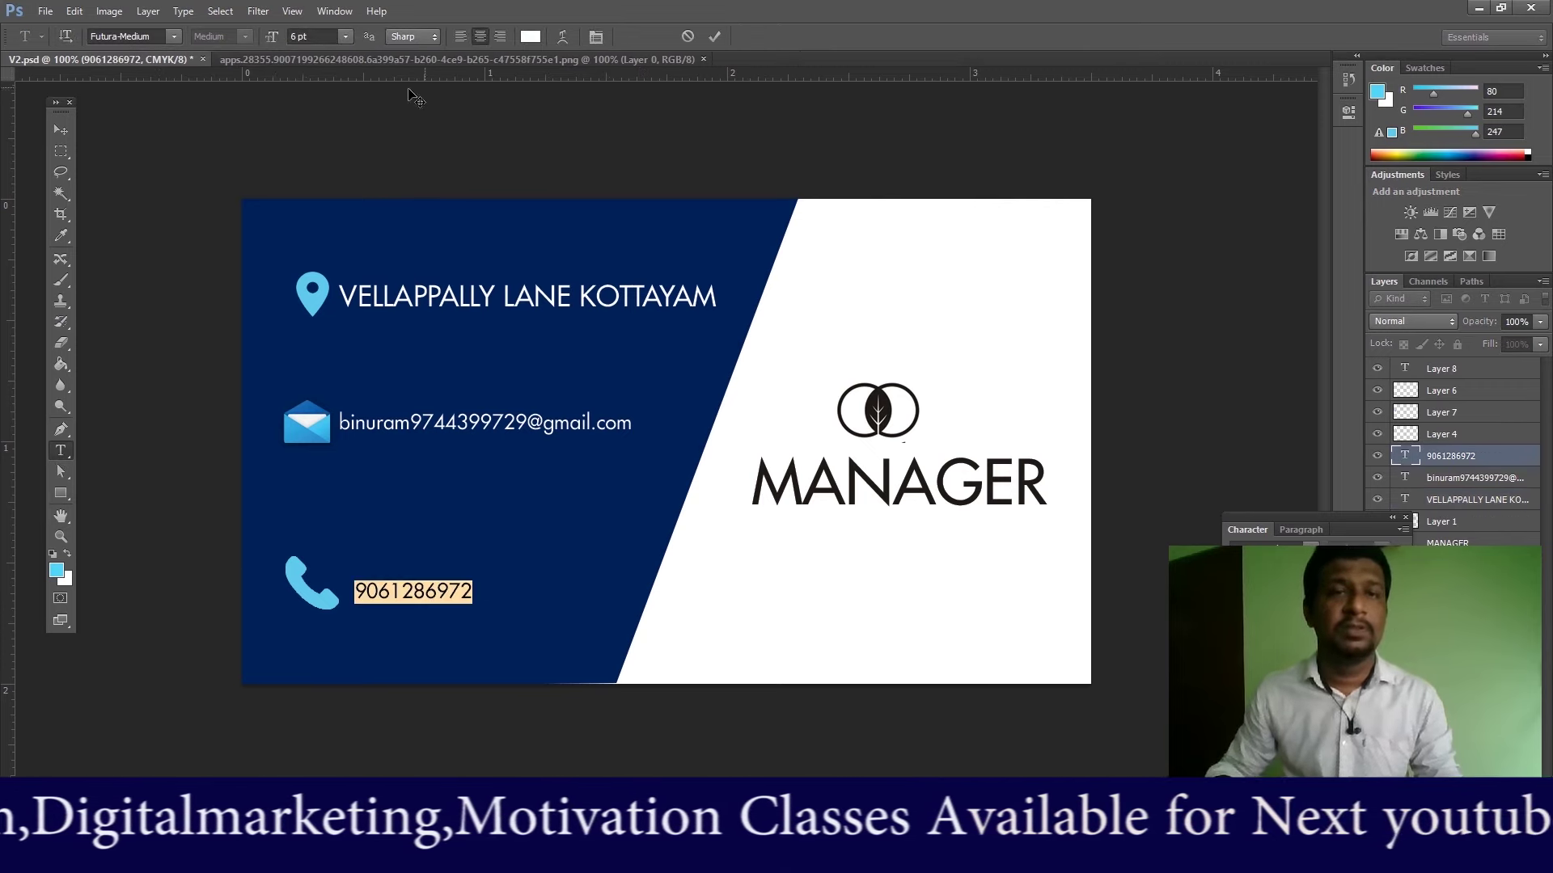
click(342, 37)
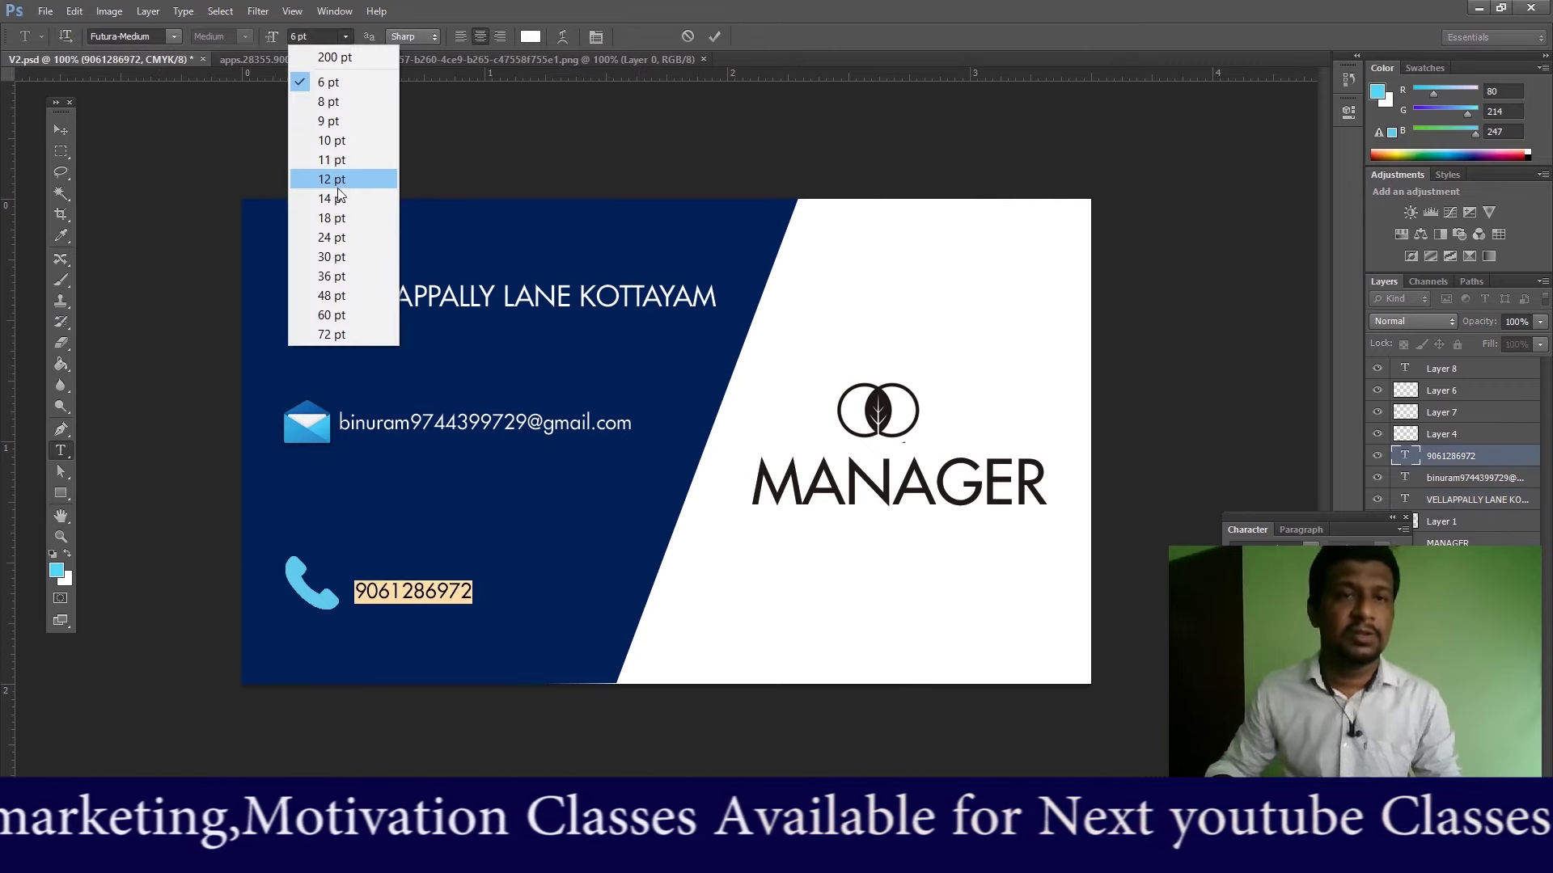
click(339, 121)
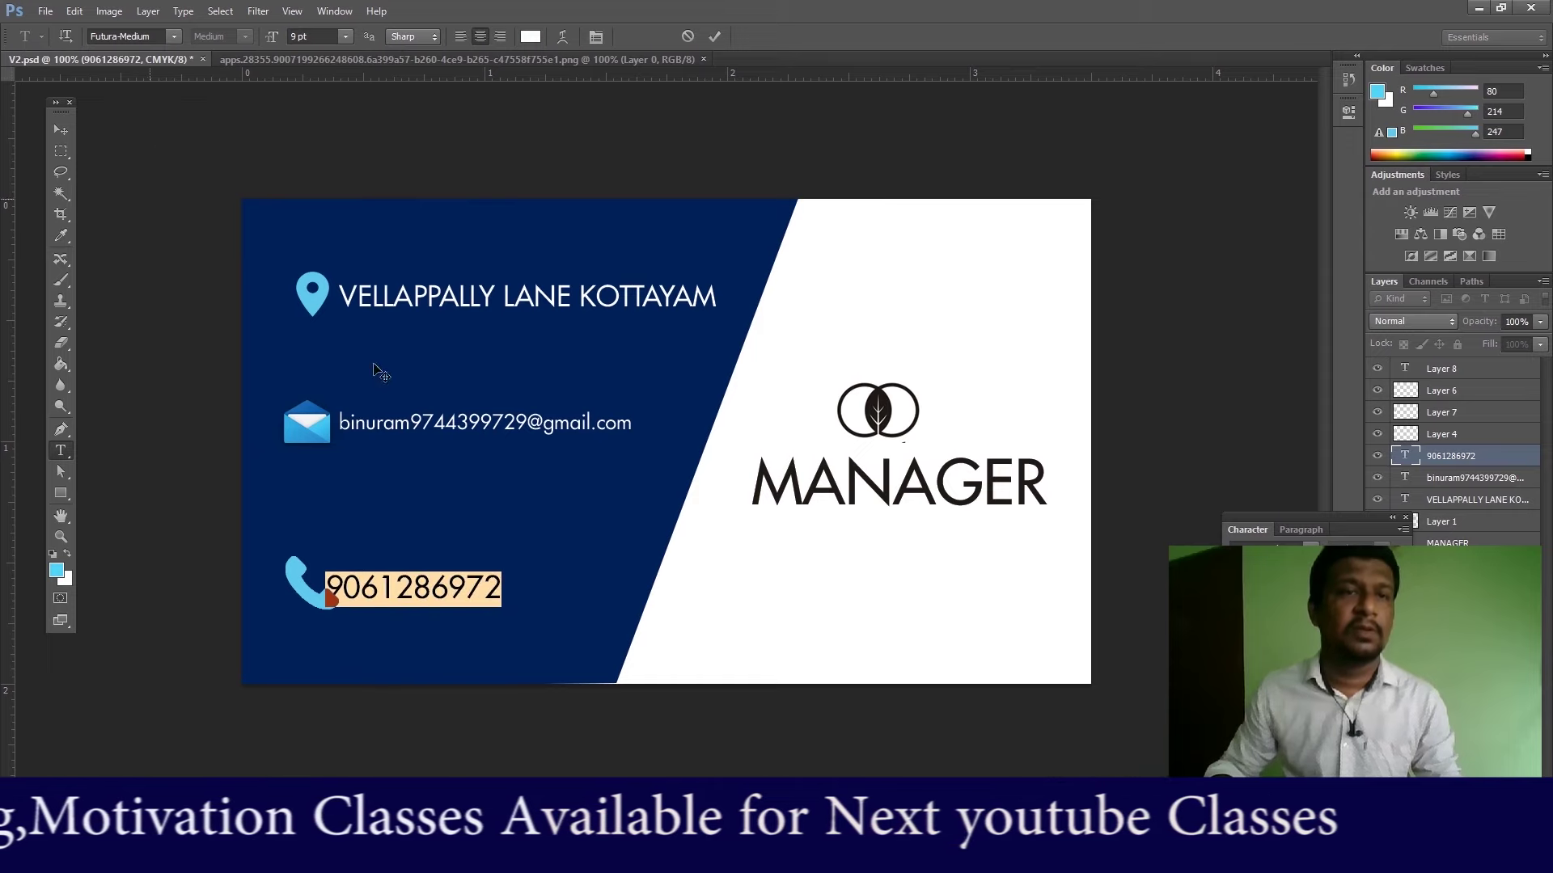
click(62, 128)
drag(451, 574, 478, 580)
Step: Move the MANAGER title lower beneath the logo
click(60, 450)
drag(340, 422, 755, 411)
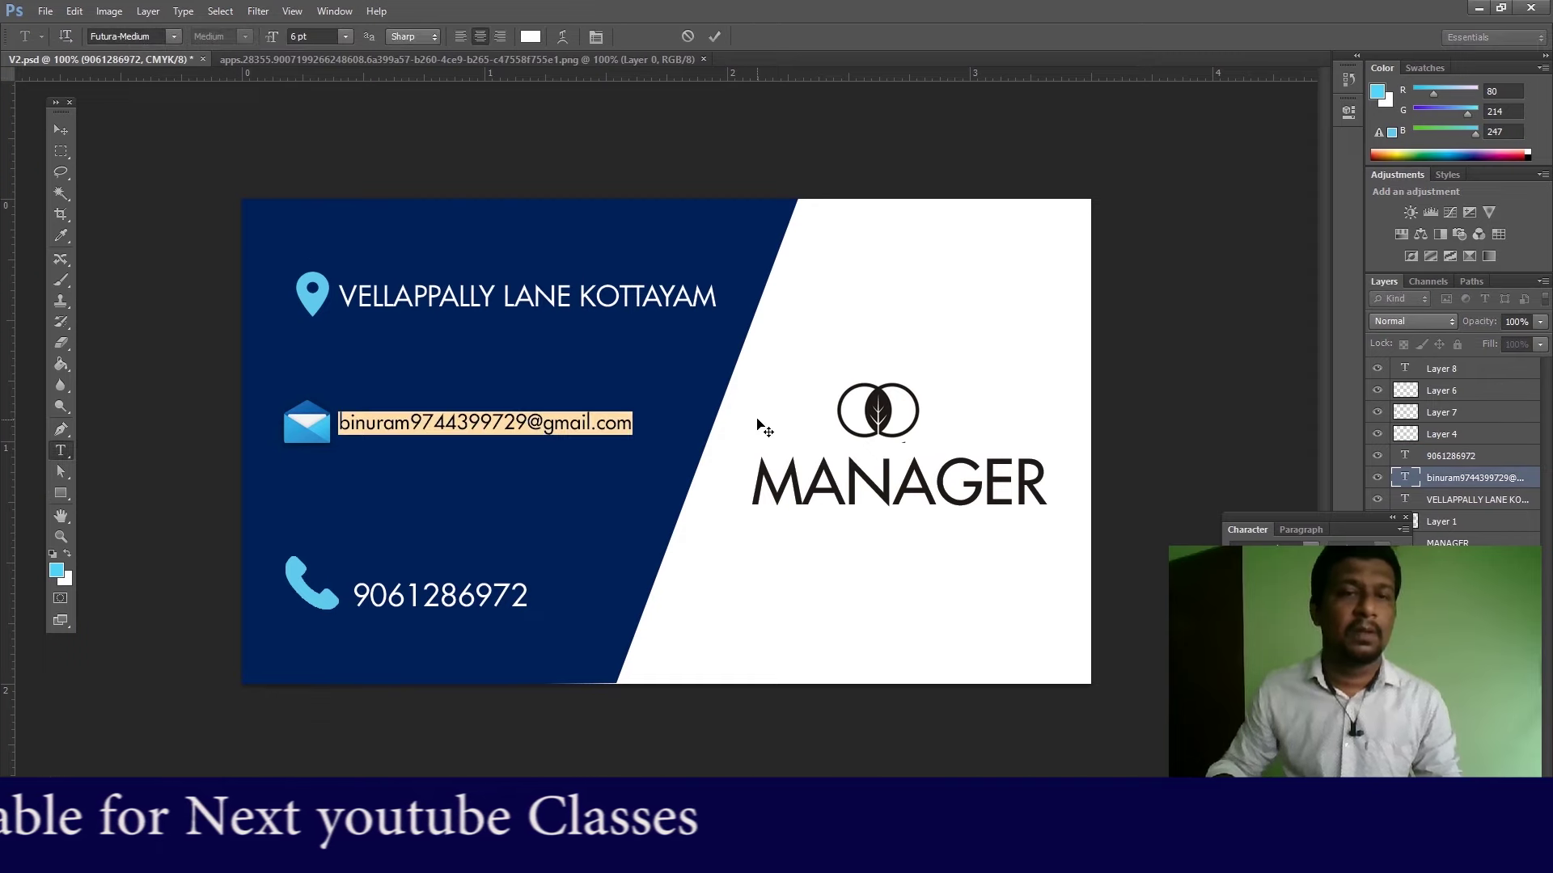
click(60, 131)
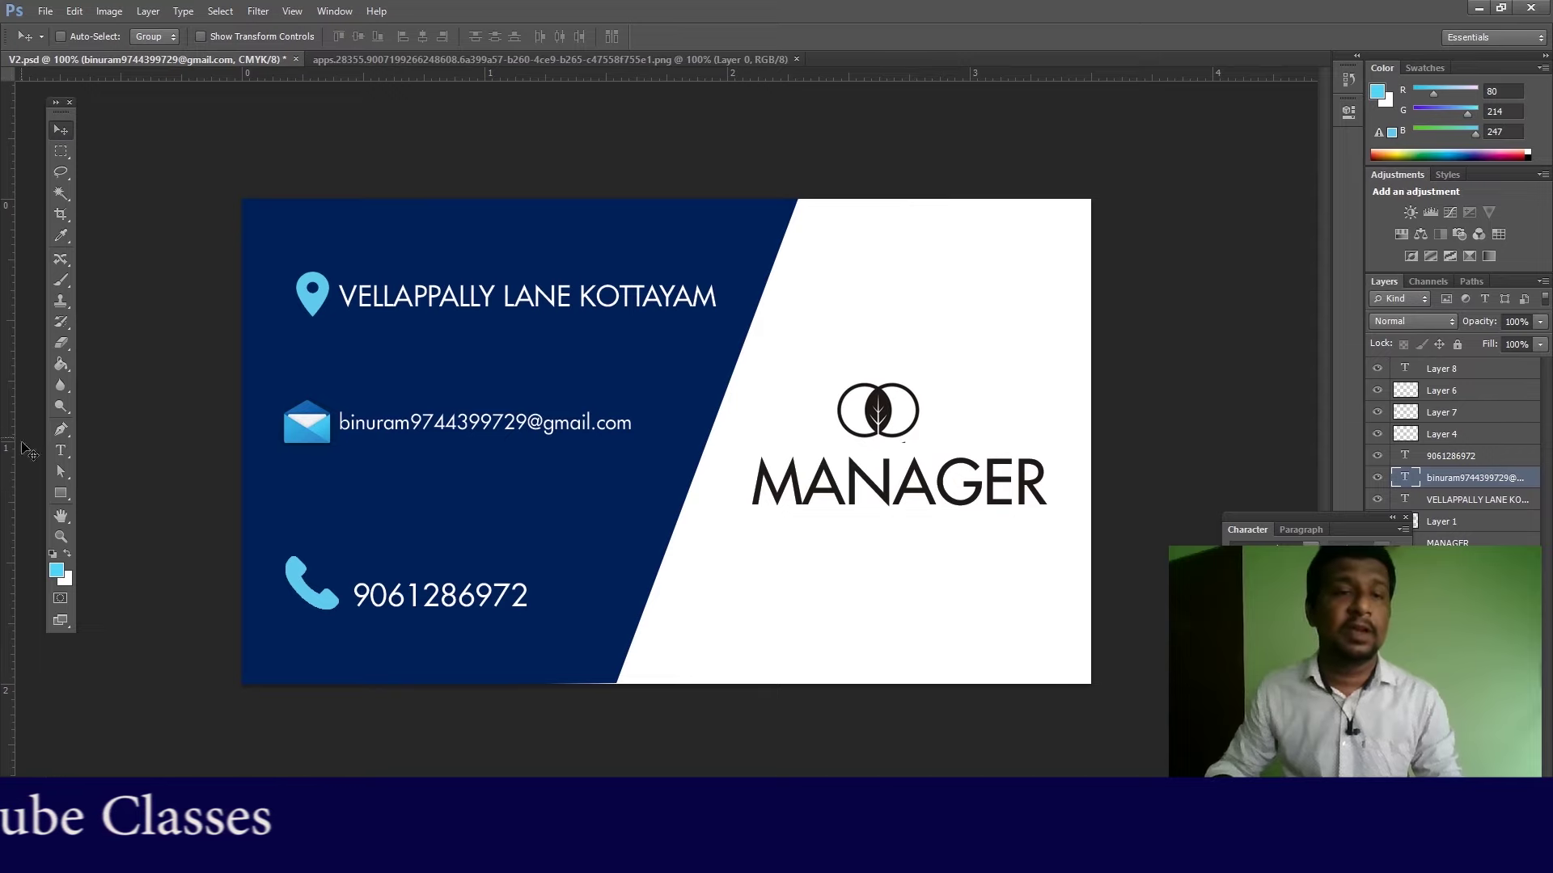
click(63, 454)
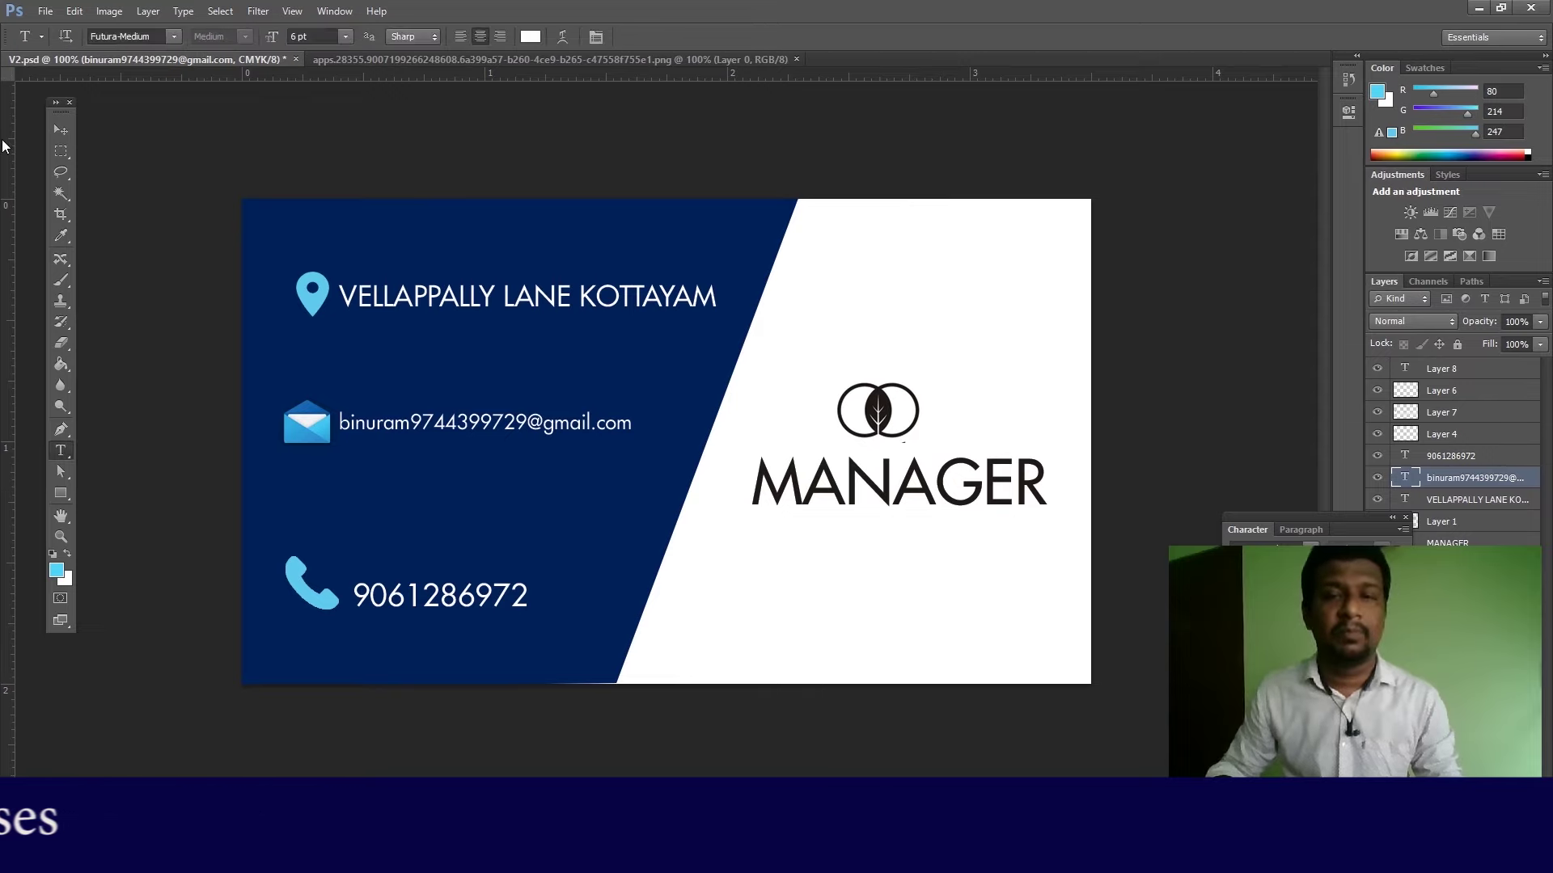
click(65, 133)
drag(890, 498, 889, 573)
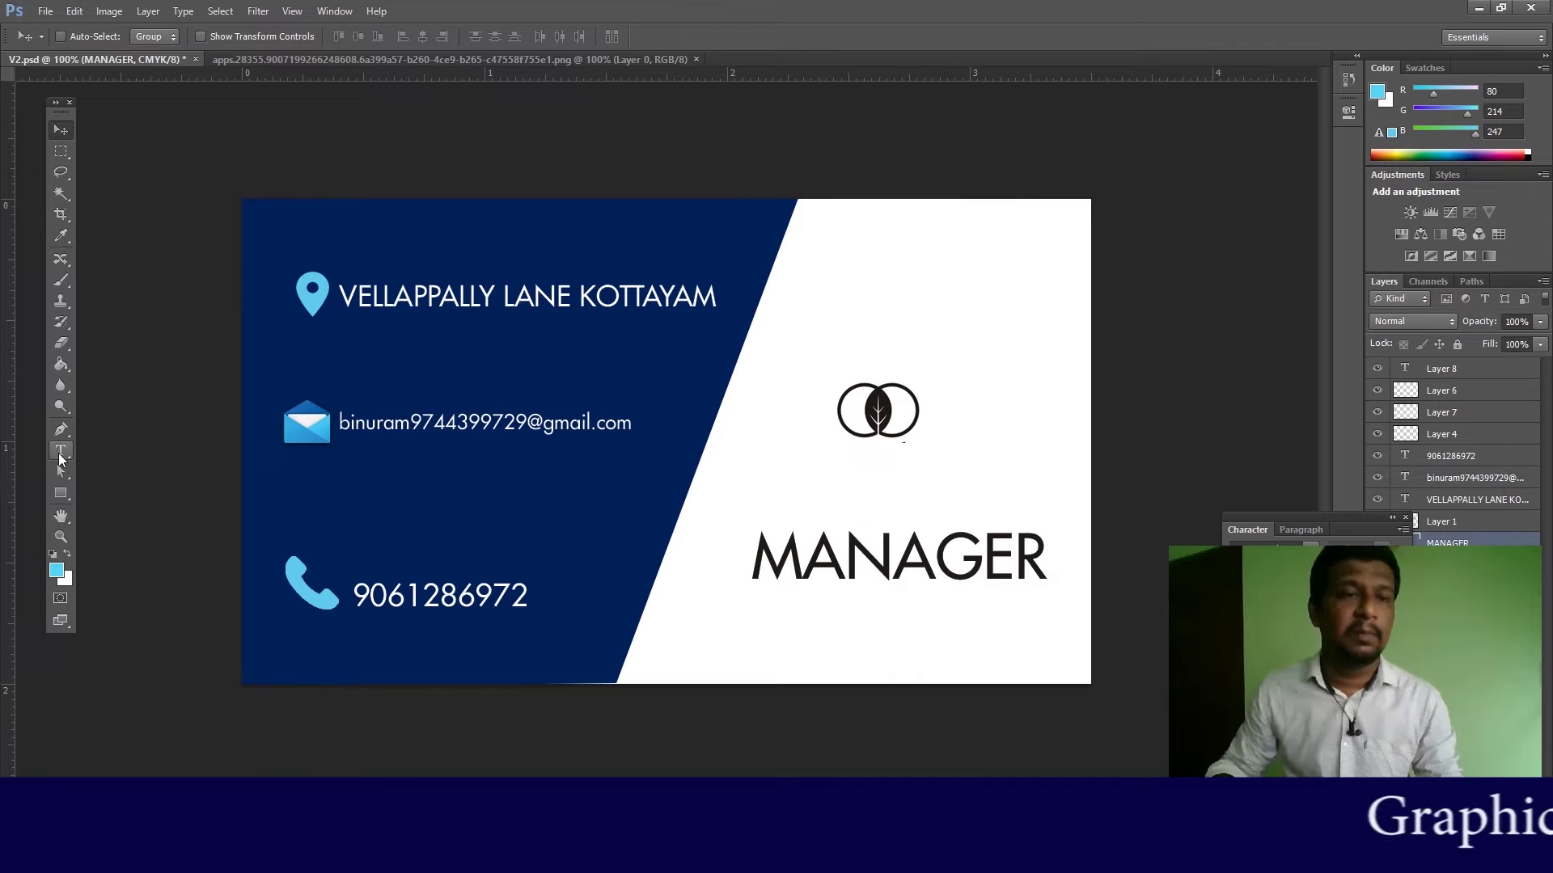
Step: Type the cardholder's name and place it between the logo and MANAGER
click(62, 455)
click(763, 484)
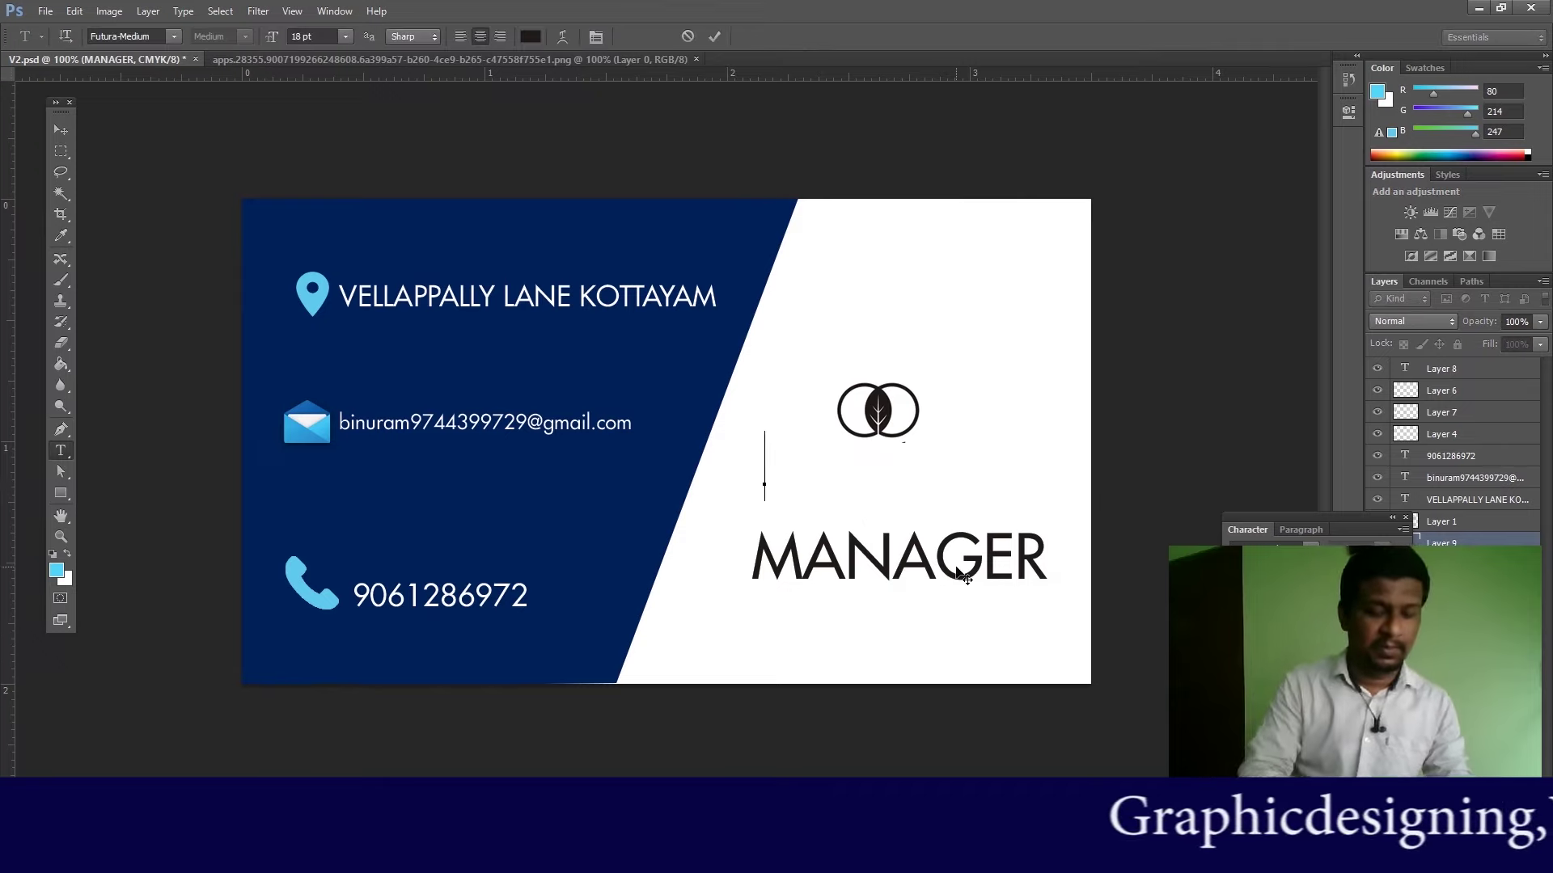
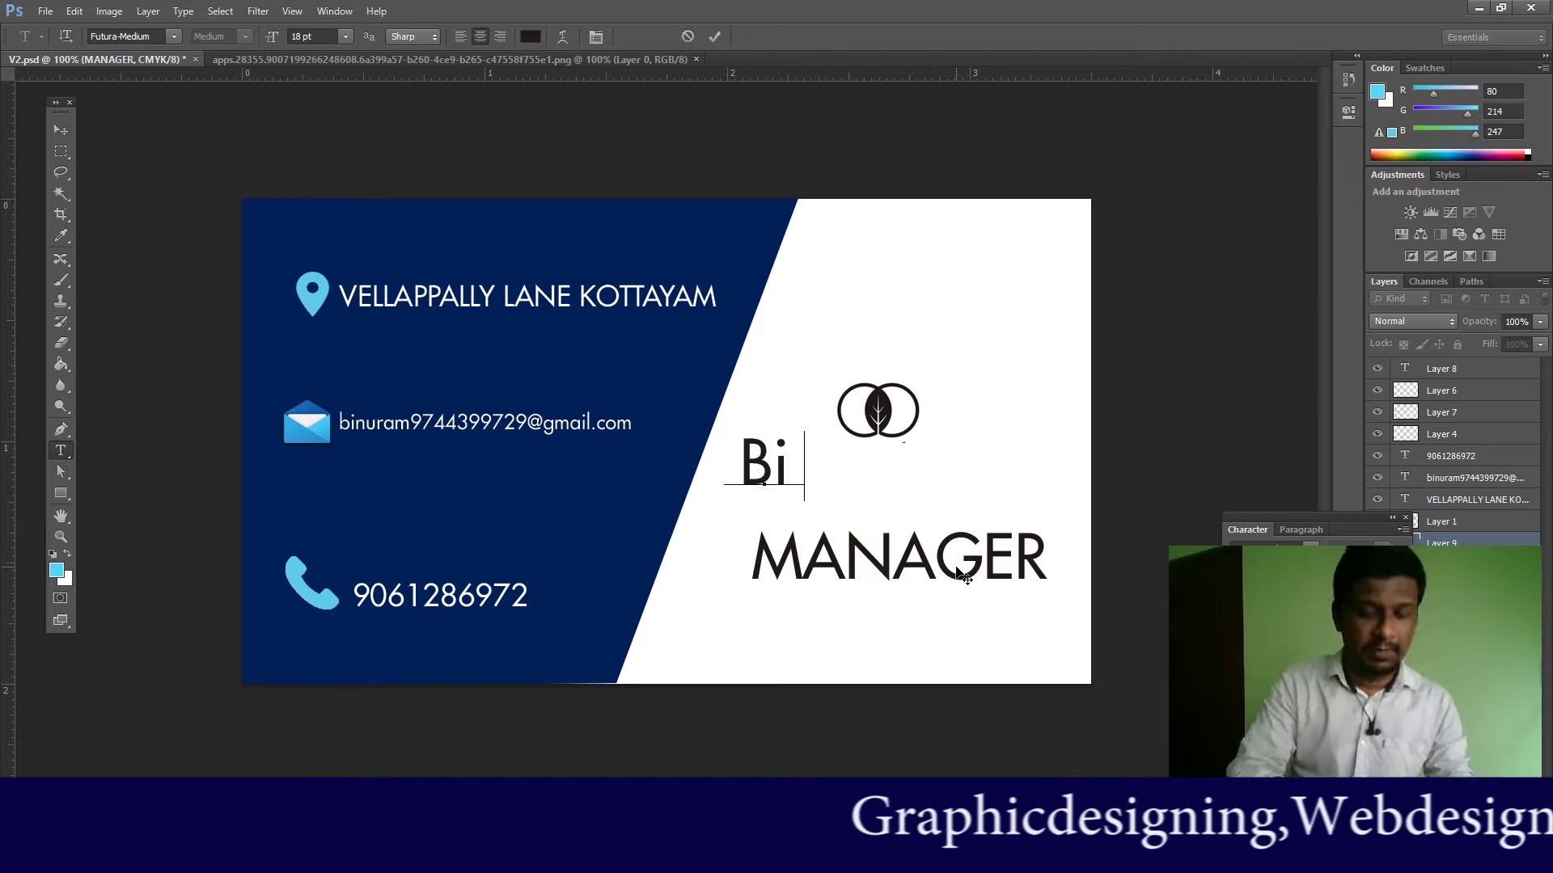
click(60, 130)
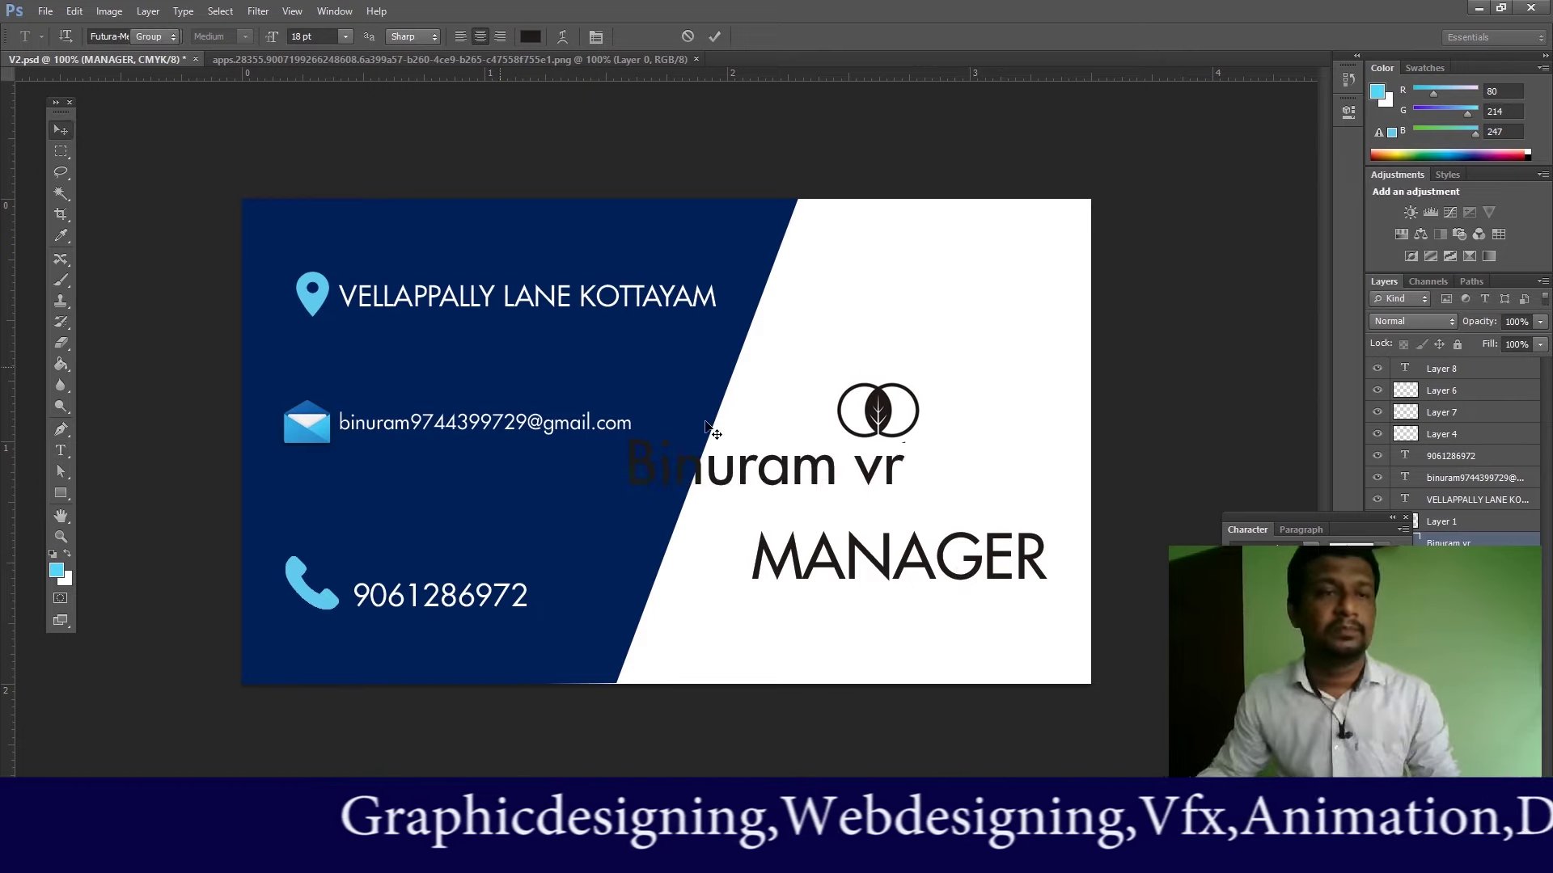
drag(818, 469, 932, 480)
Step: Retype the title as 'Manager' at 12 pt and move it up closer to the name
click(62, 453)
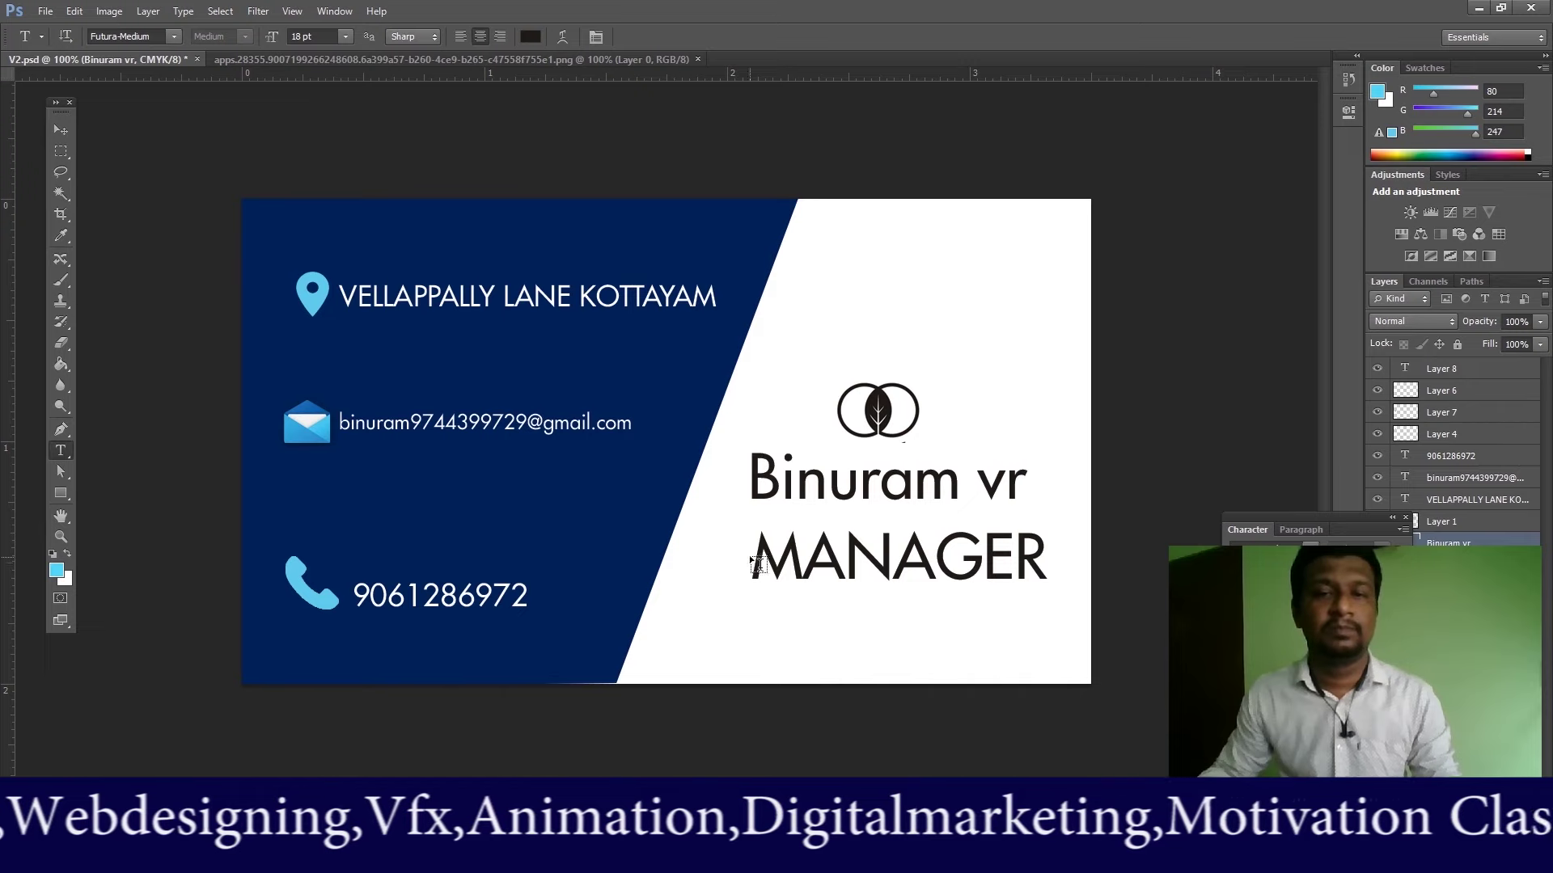
click(60, 129)
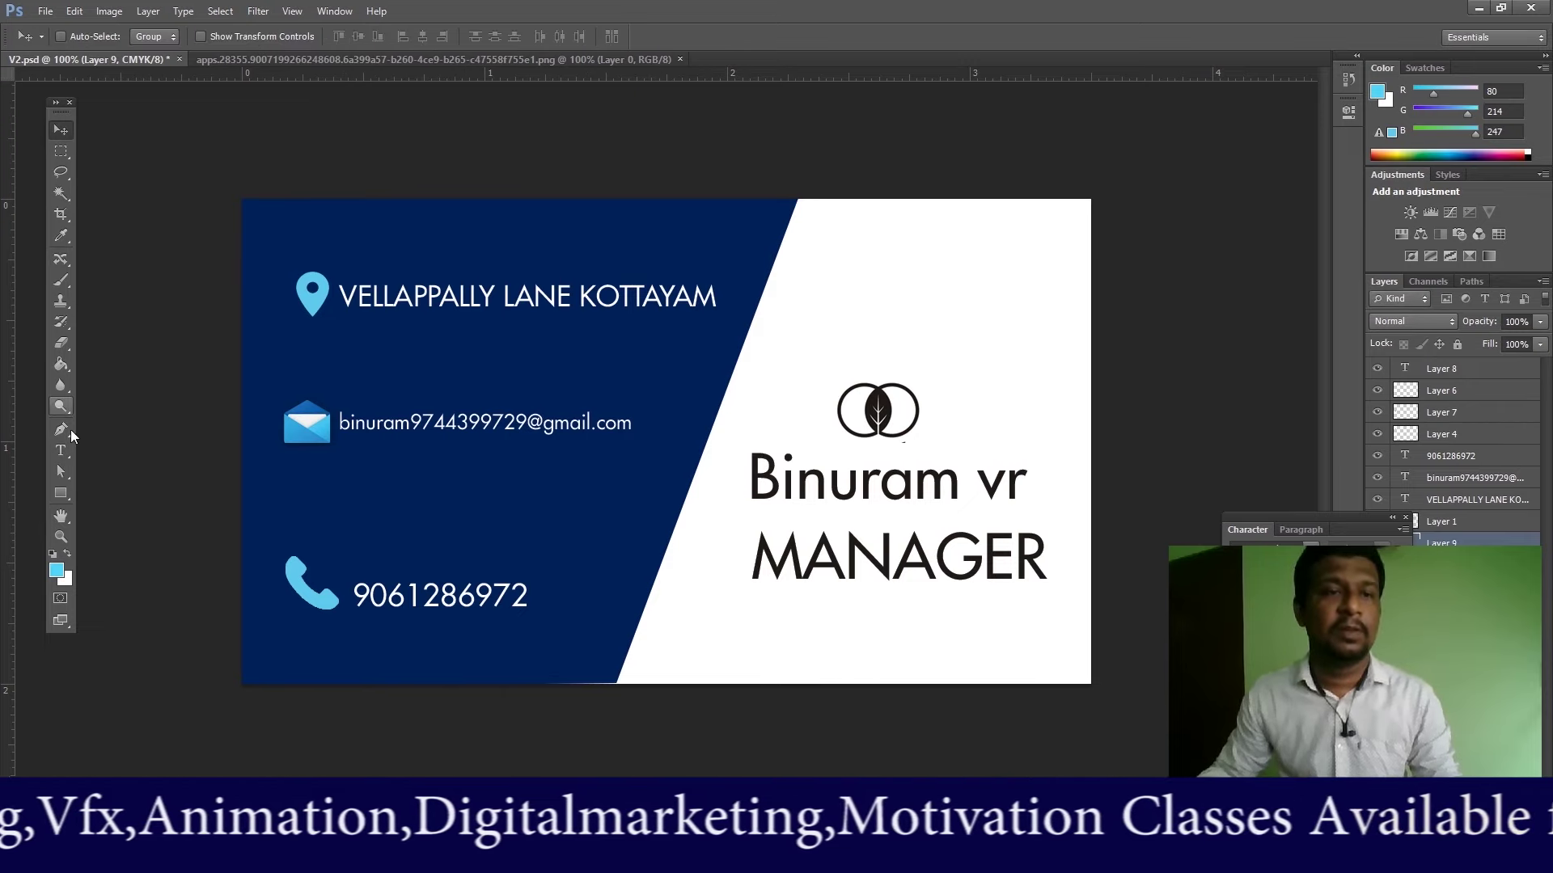
double_click(756, 558)
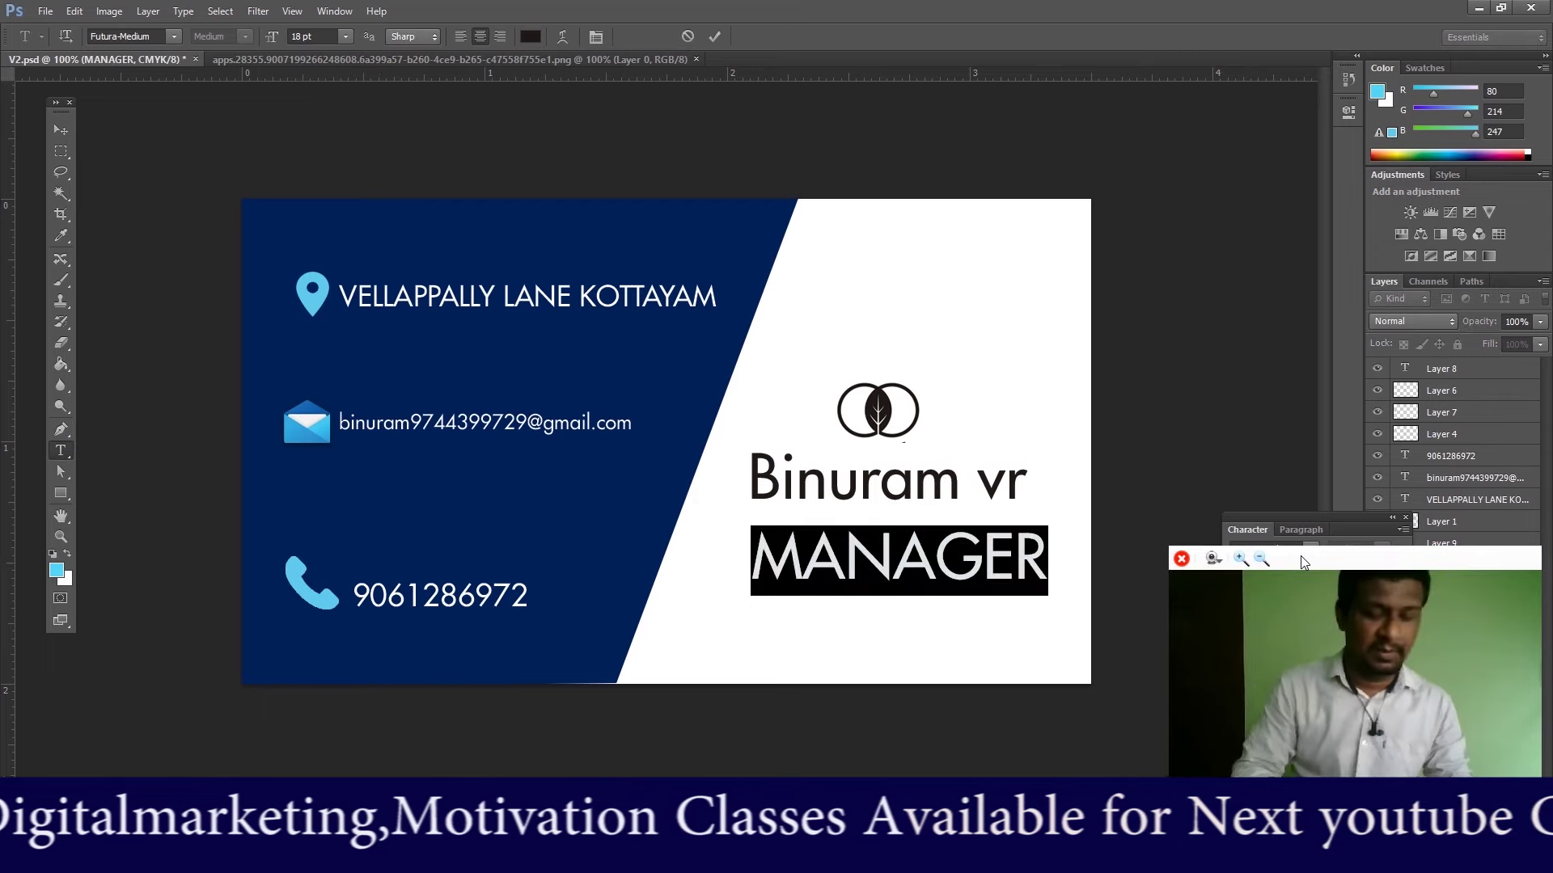
text(Man)
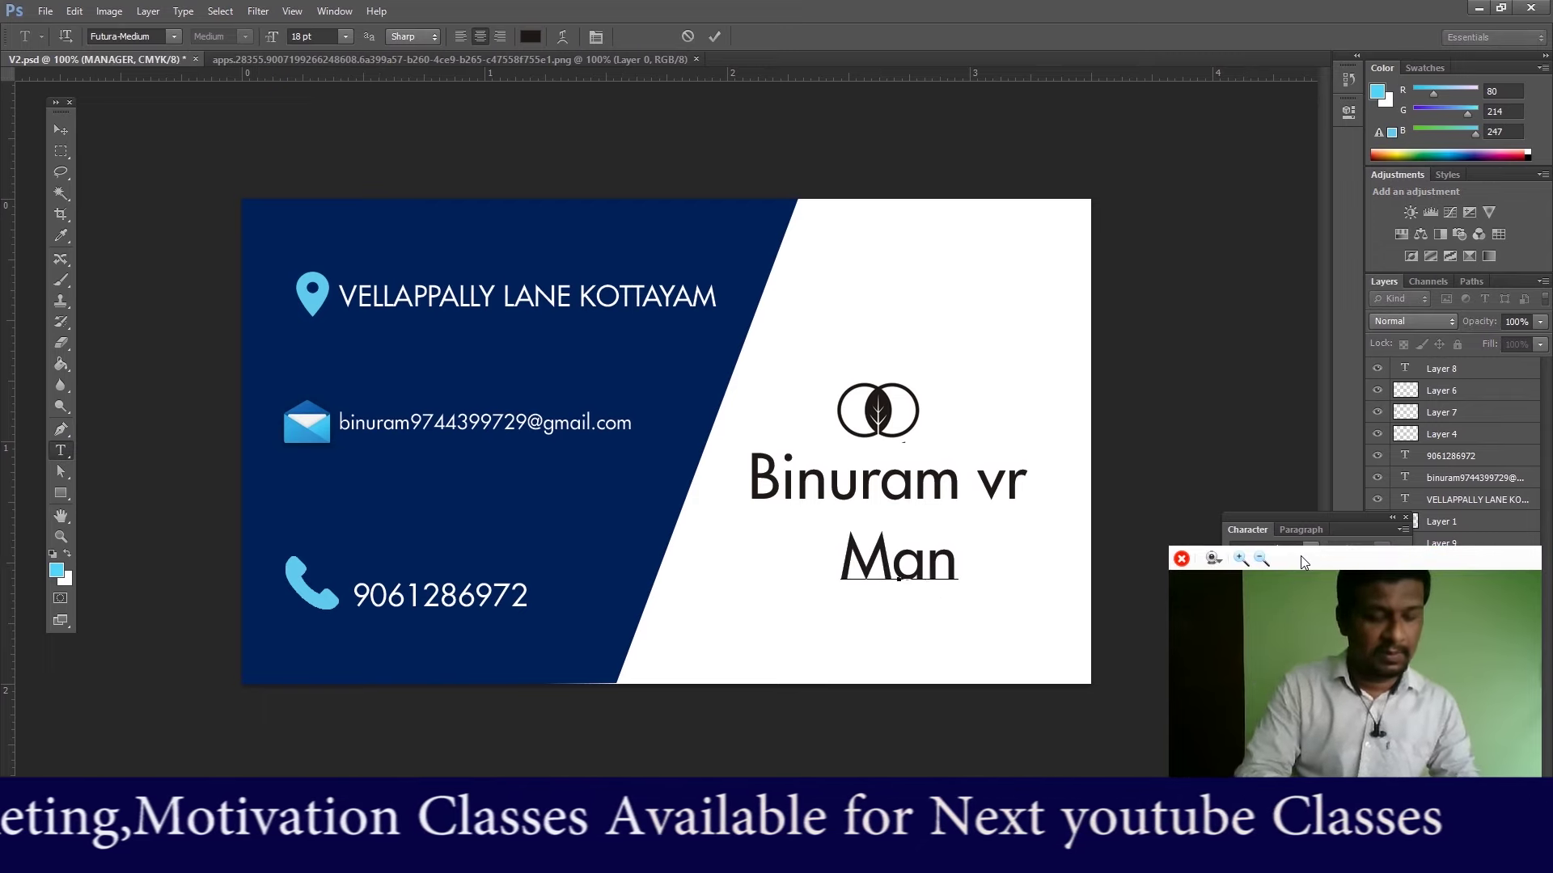
text(ager)
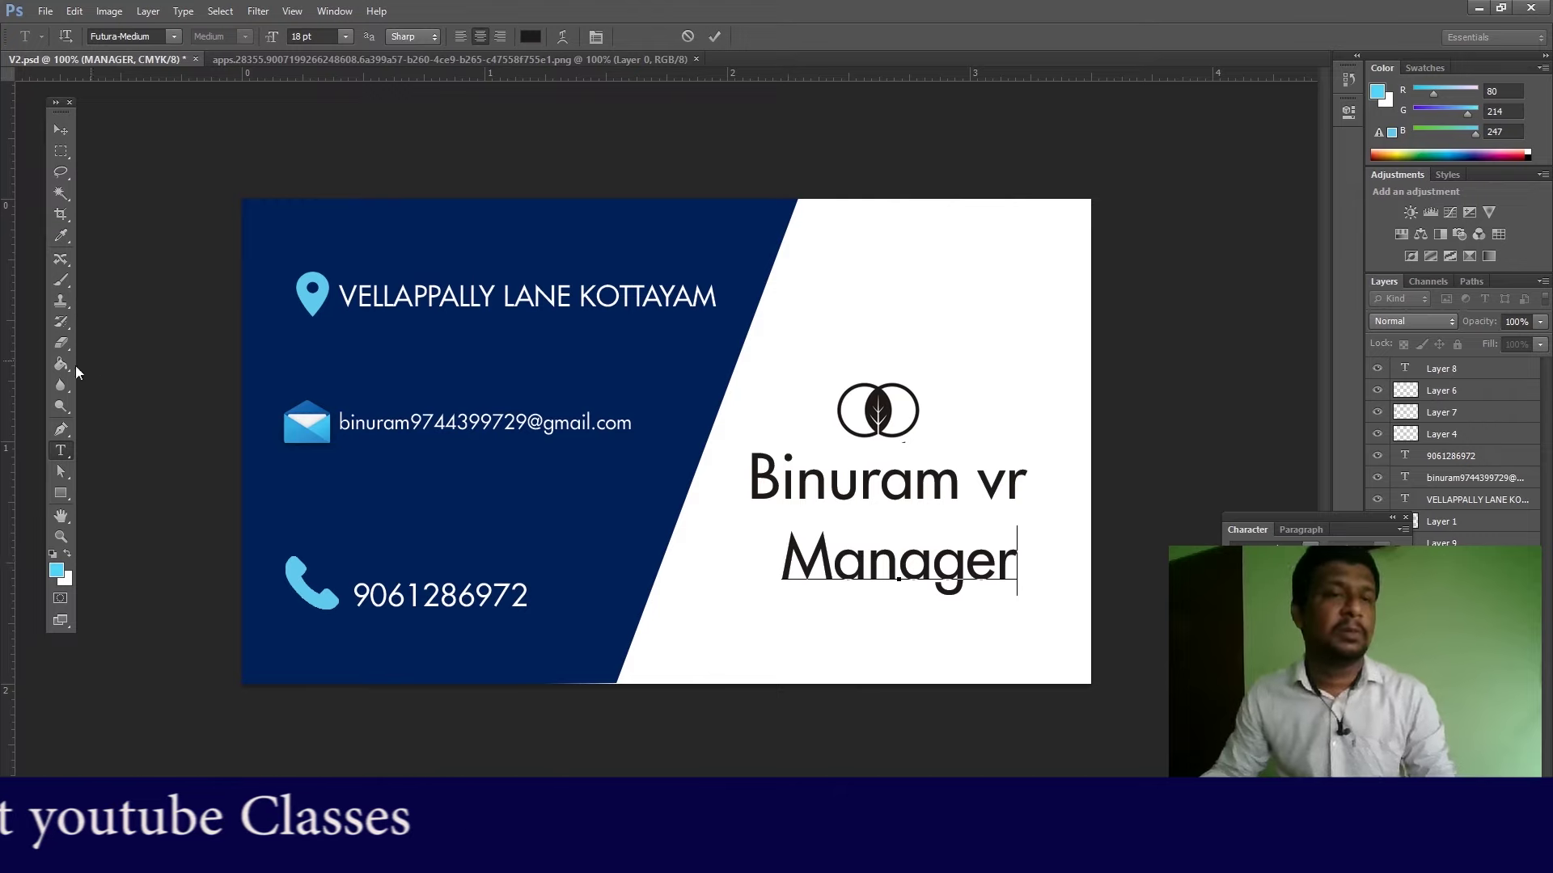
double_click(786, 562)
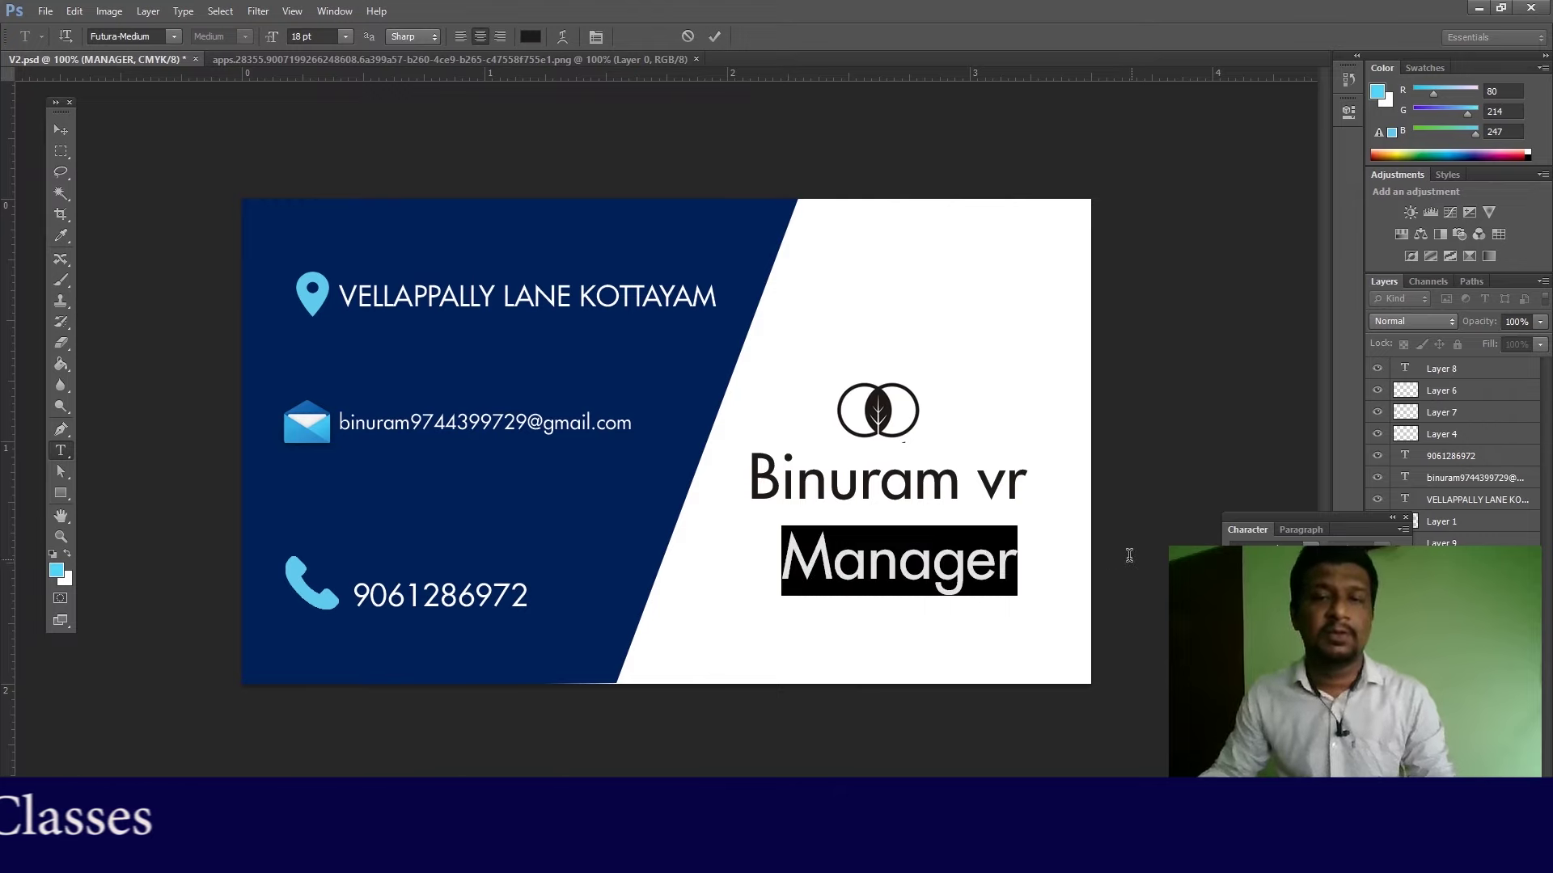
click(345, 36)
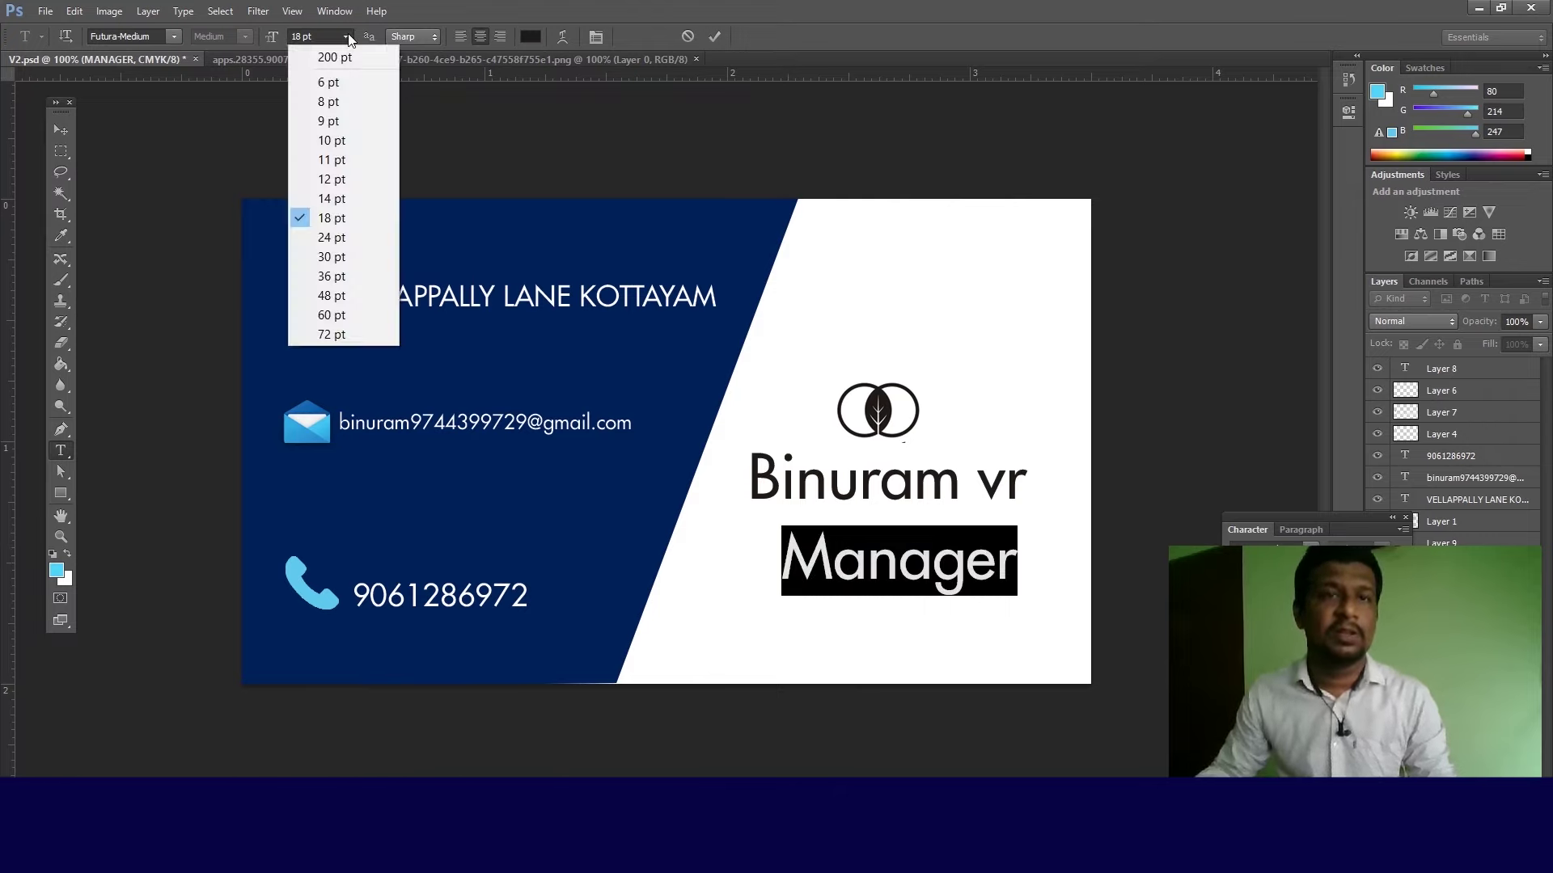
click(331, 180)
click(61, 130)
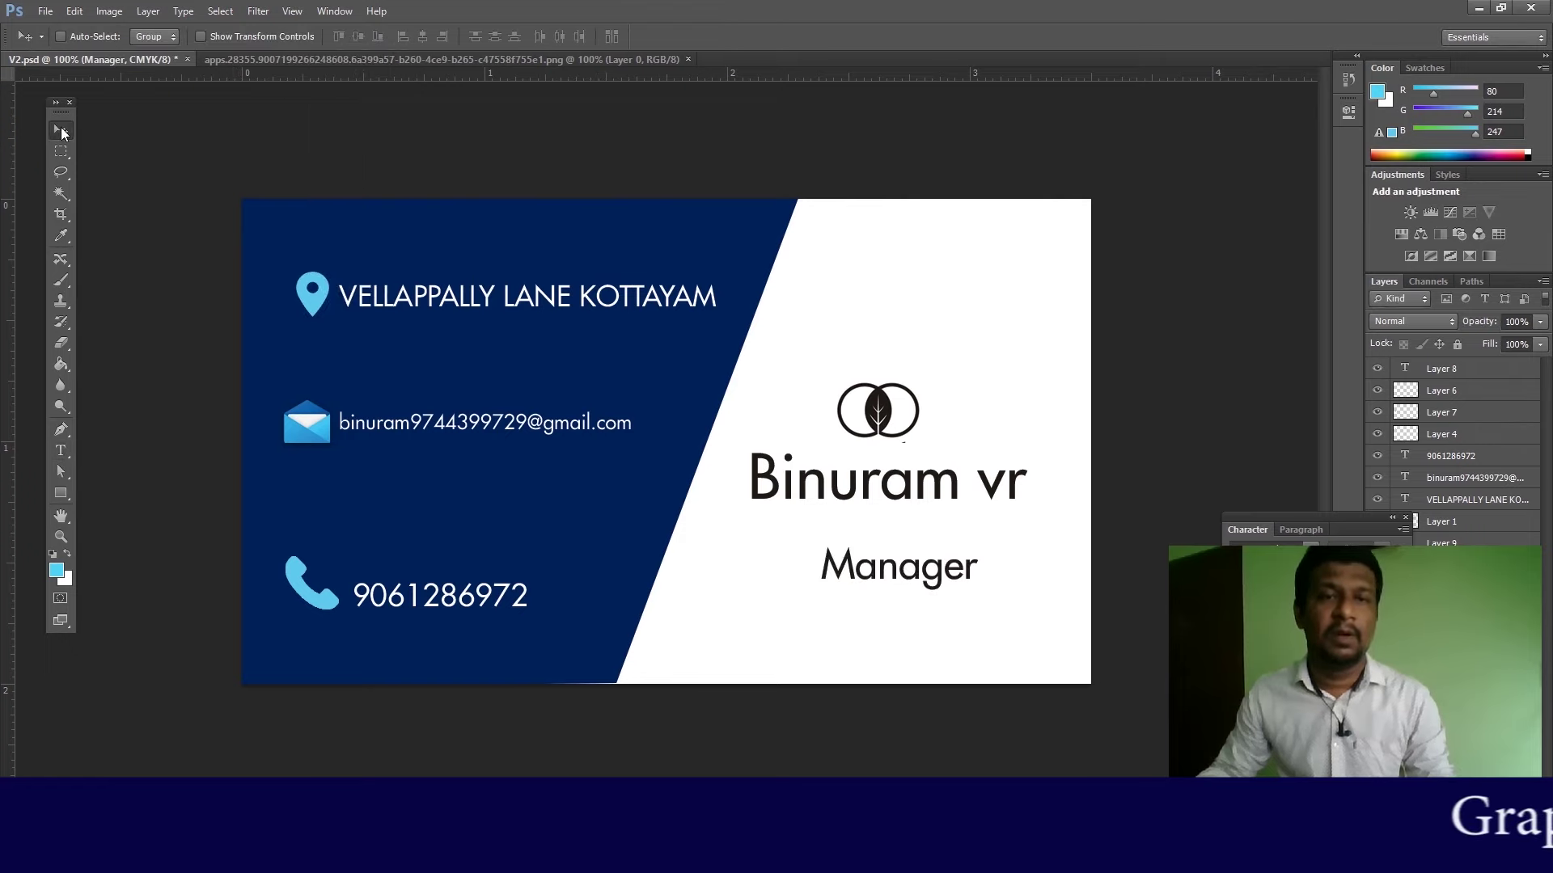
right_click(934, 580)
click(958, 582)
drag(924, 578, 903, 549)
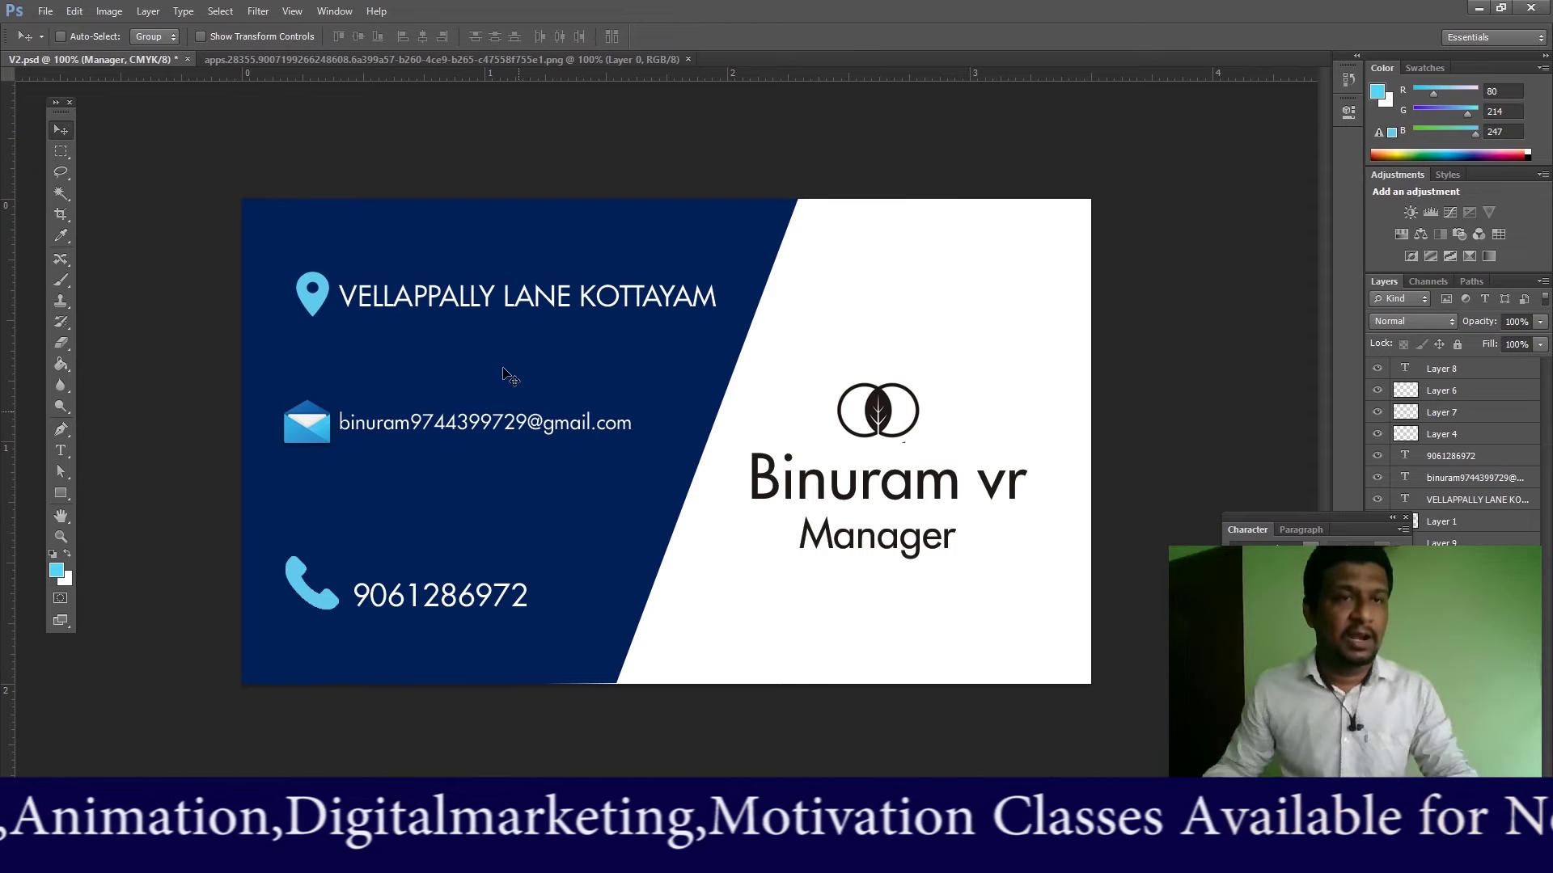
Step: Save the card over the existing V2.psd, accepting the compatibility option
click(46, 11)
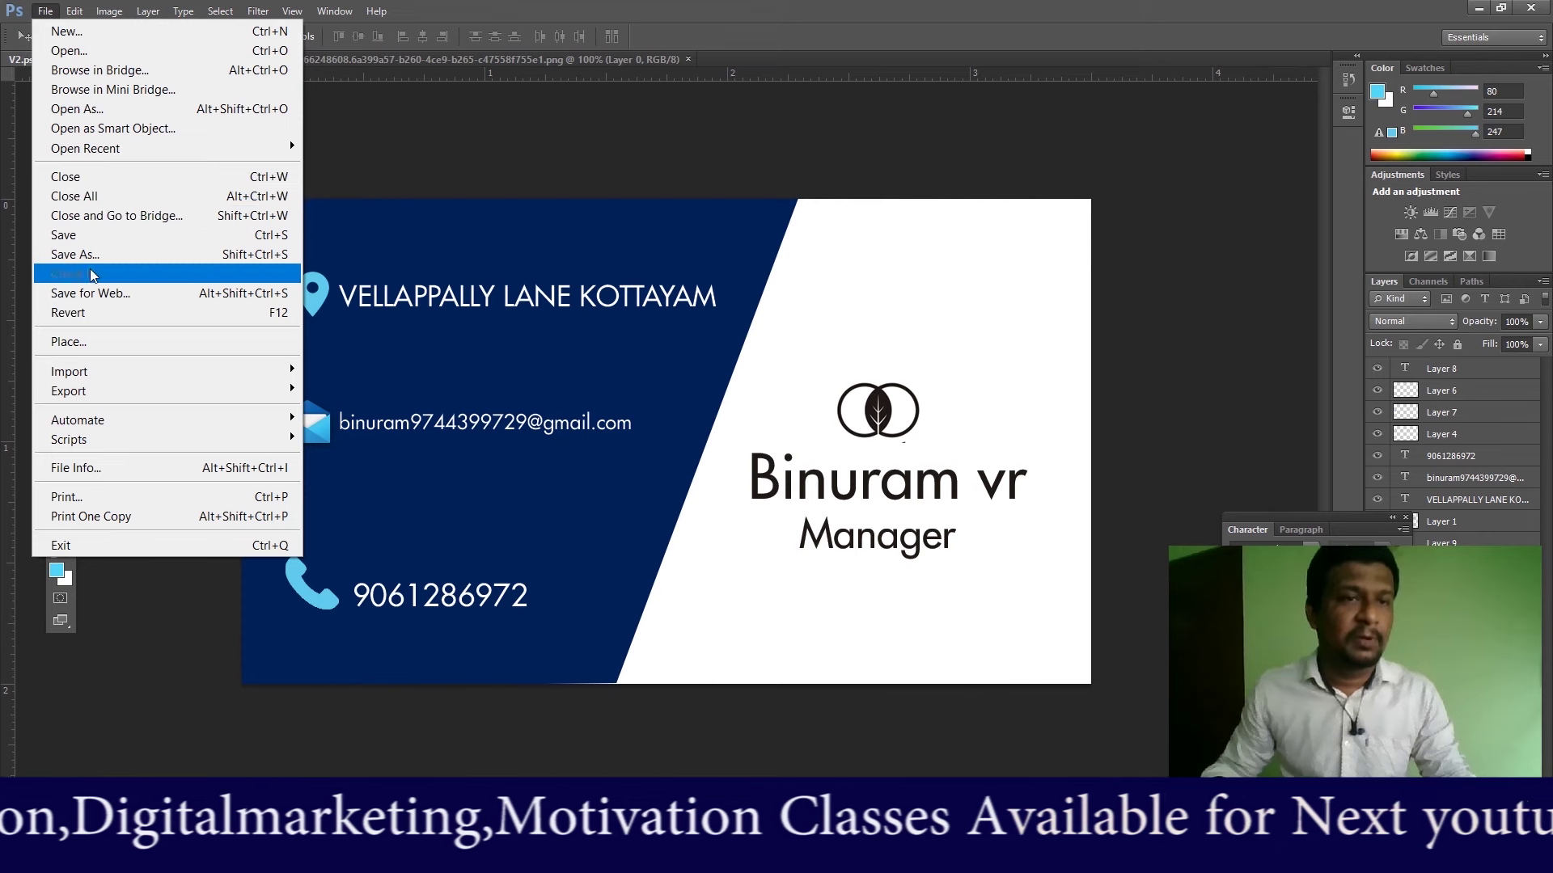
click(90, 253)
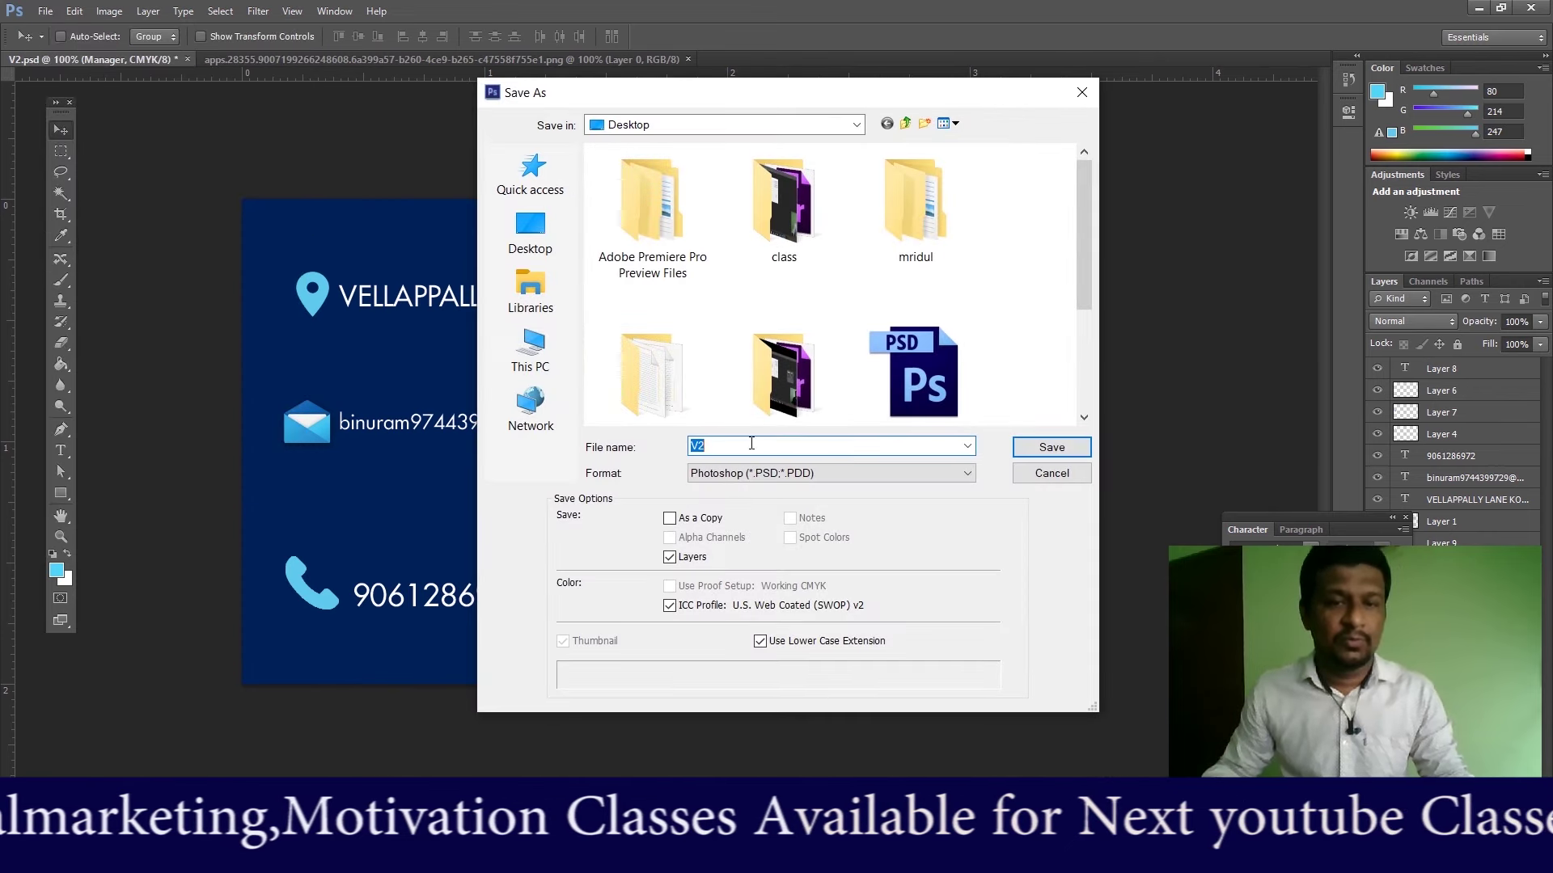
click(1045, 450)
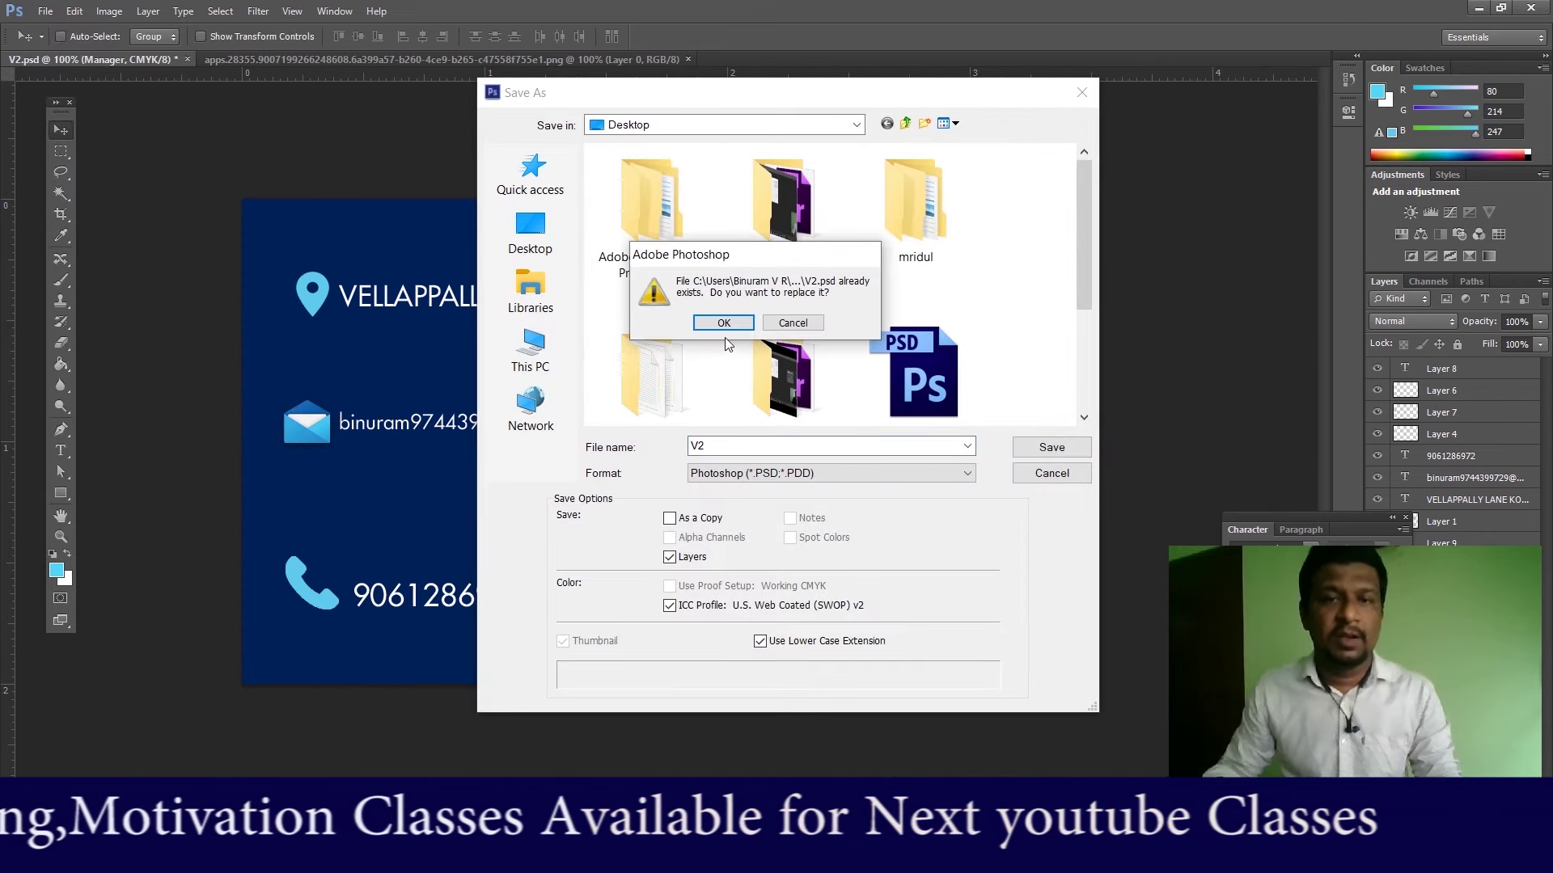
click(721, 324)
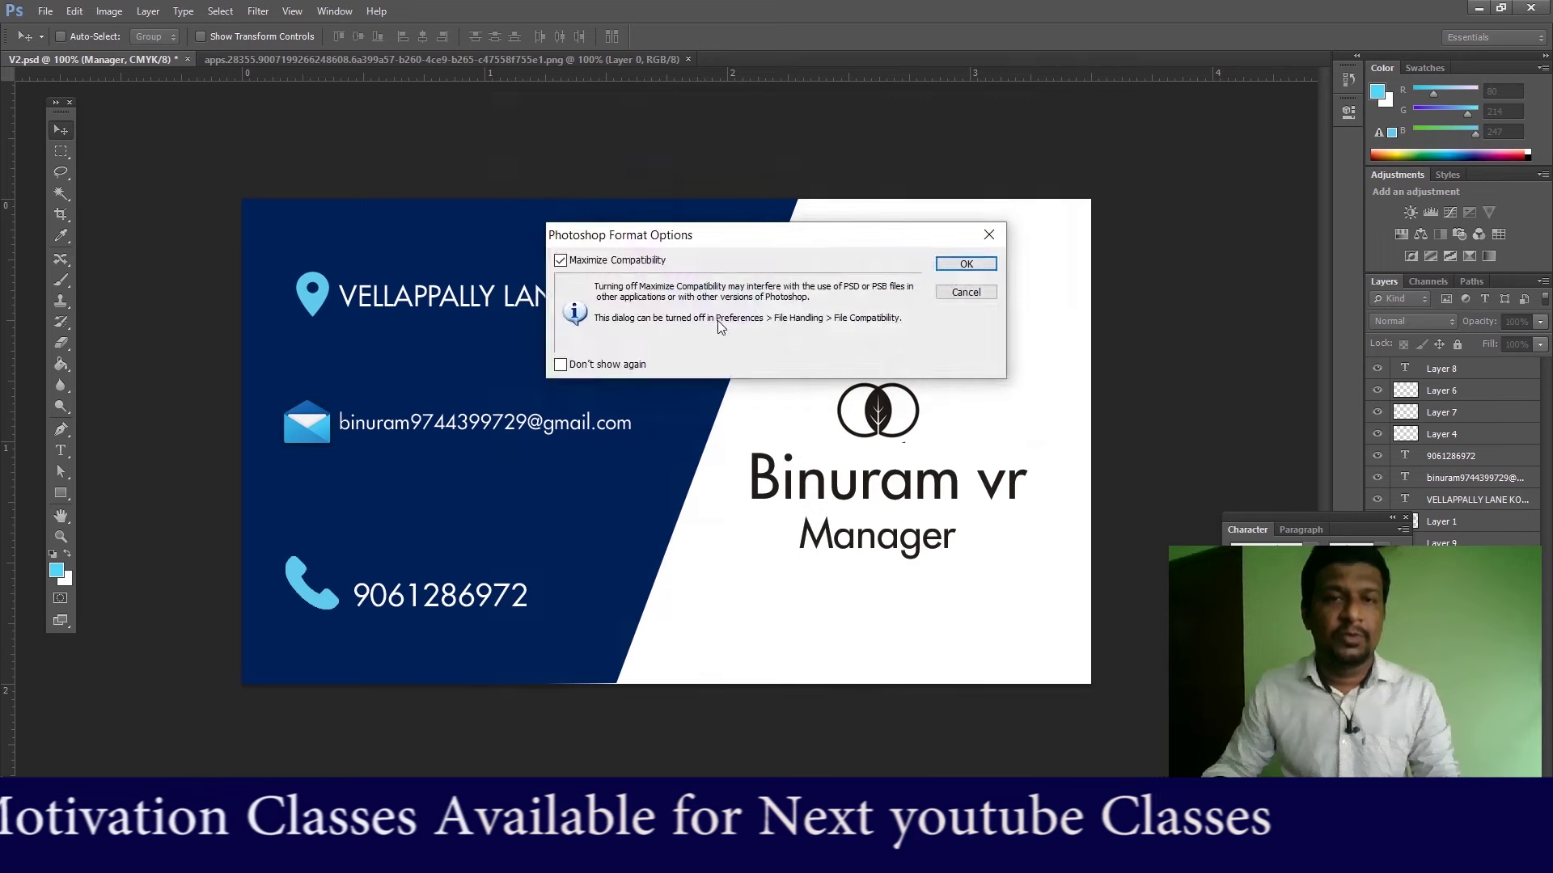
click(972, 265)
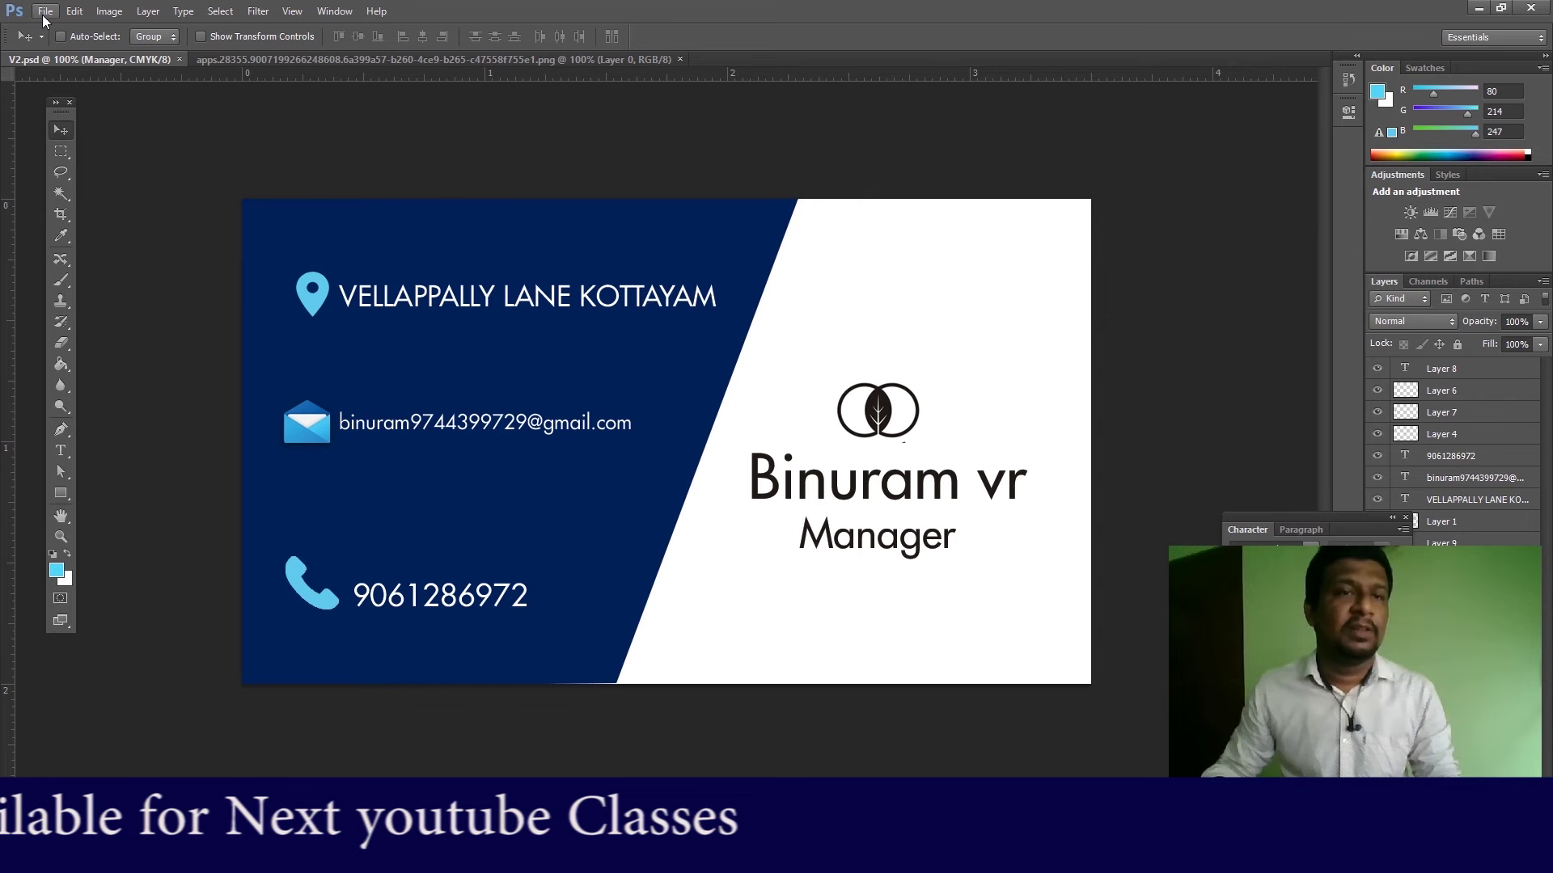
Step: Save a JPEG copy as V2.jpg at Maximum quality 12
click(43, 16)
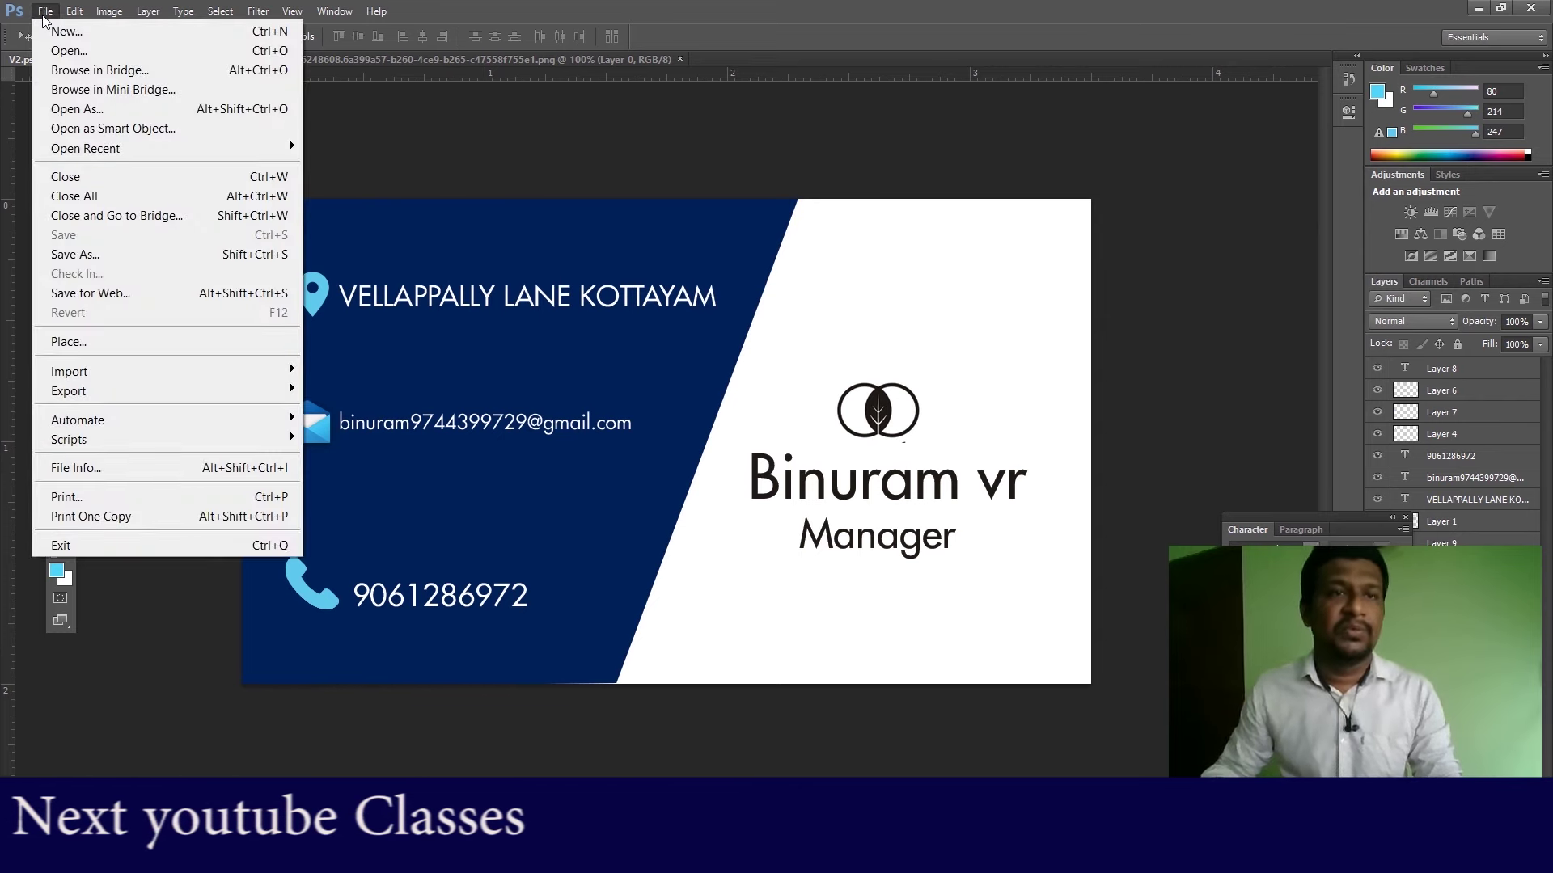
click(114, 263)
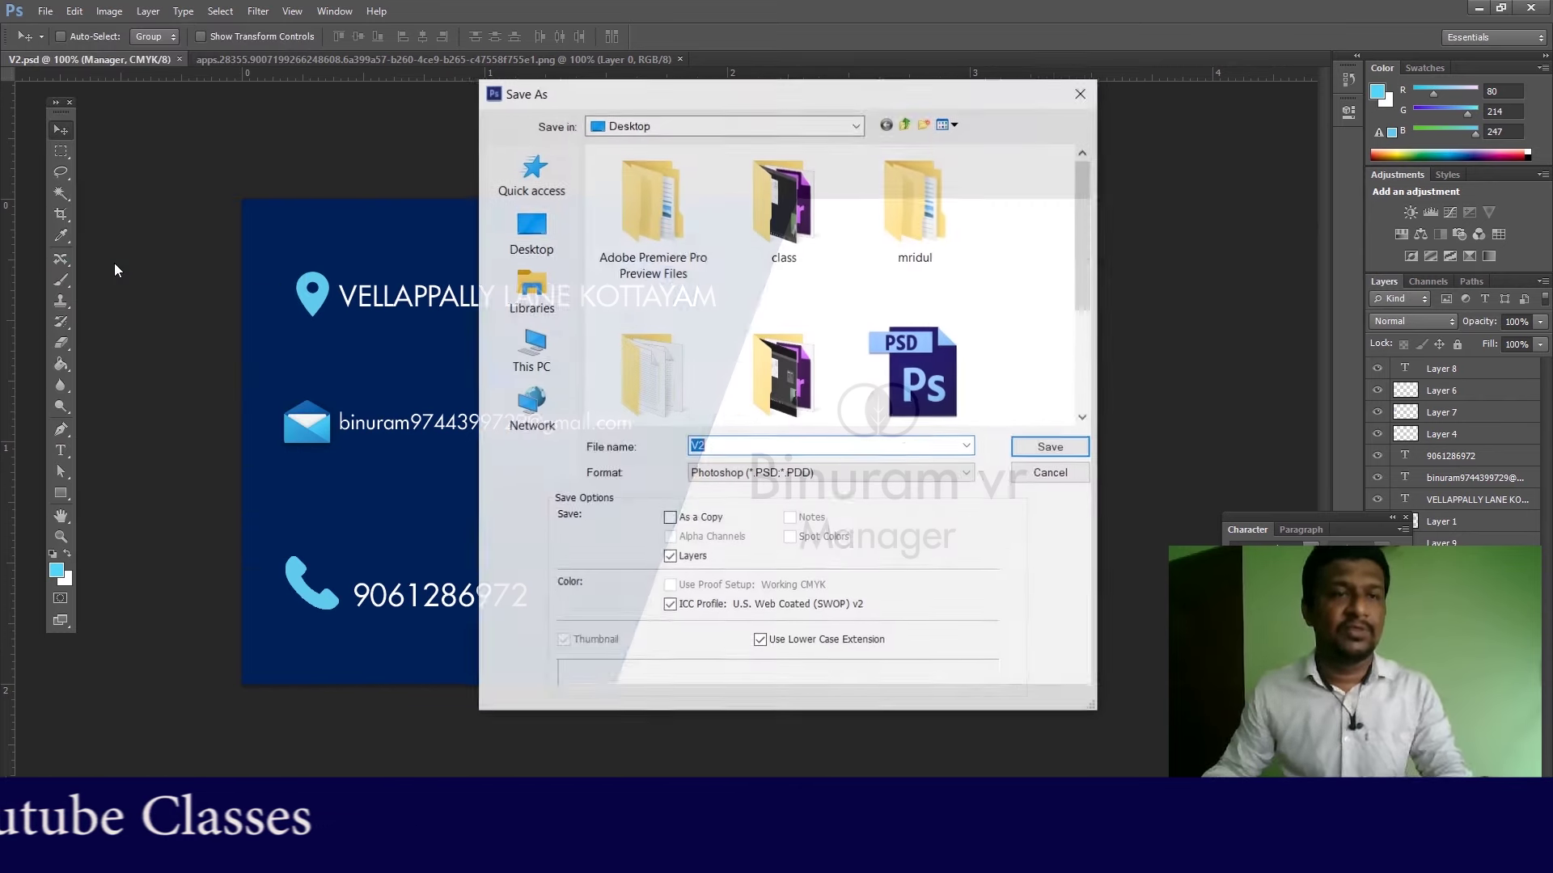
click(791, 474)
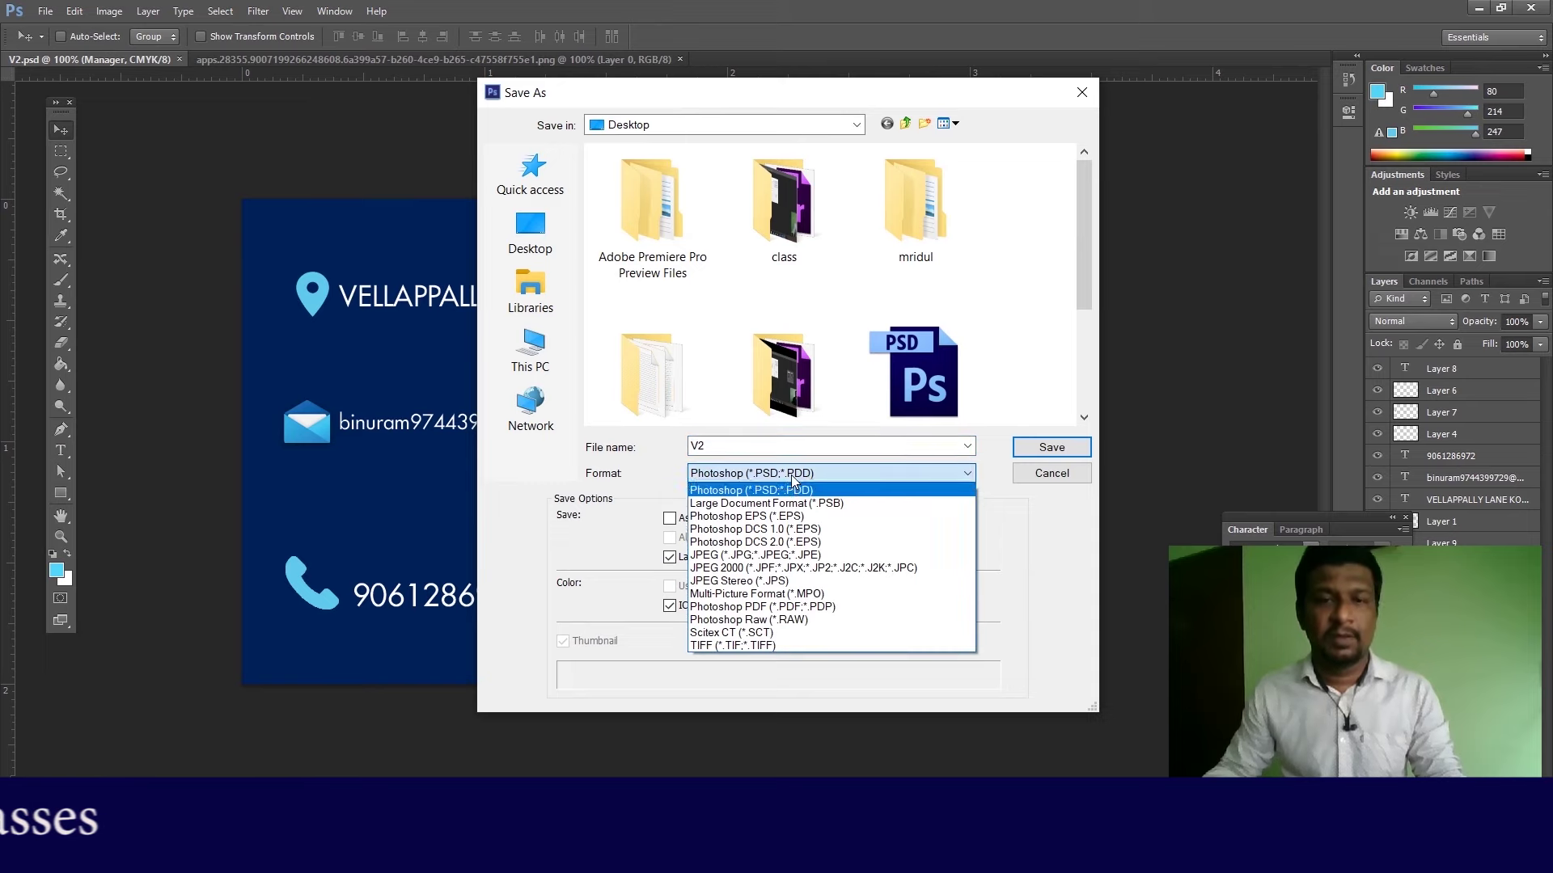
click(745, 554)
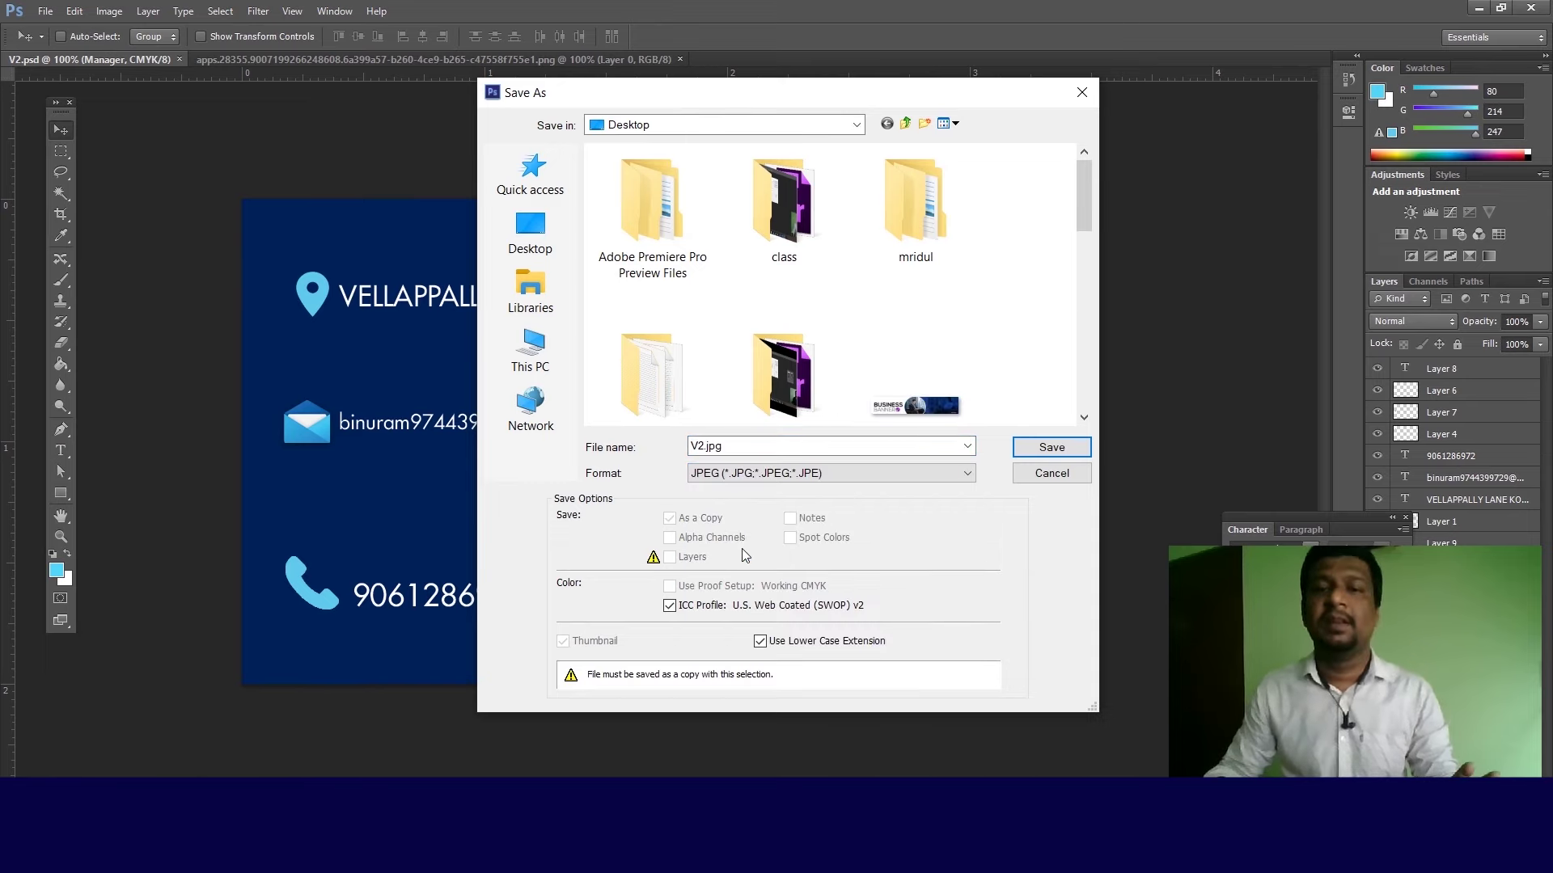
click(1041, 449)
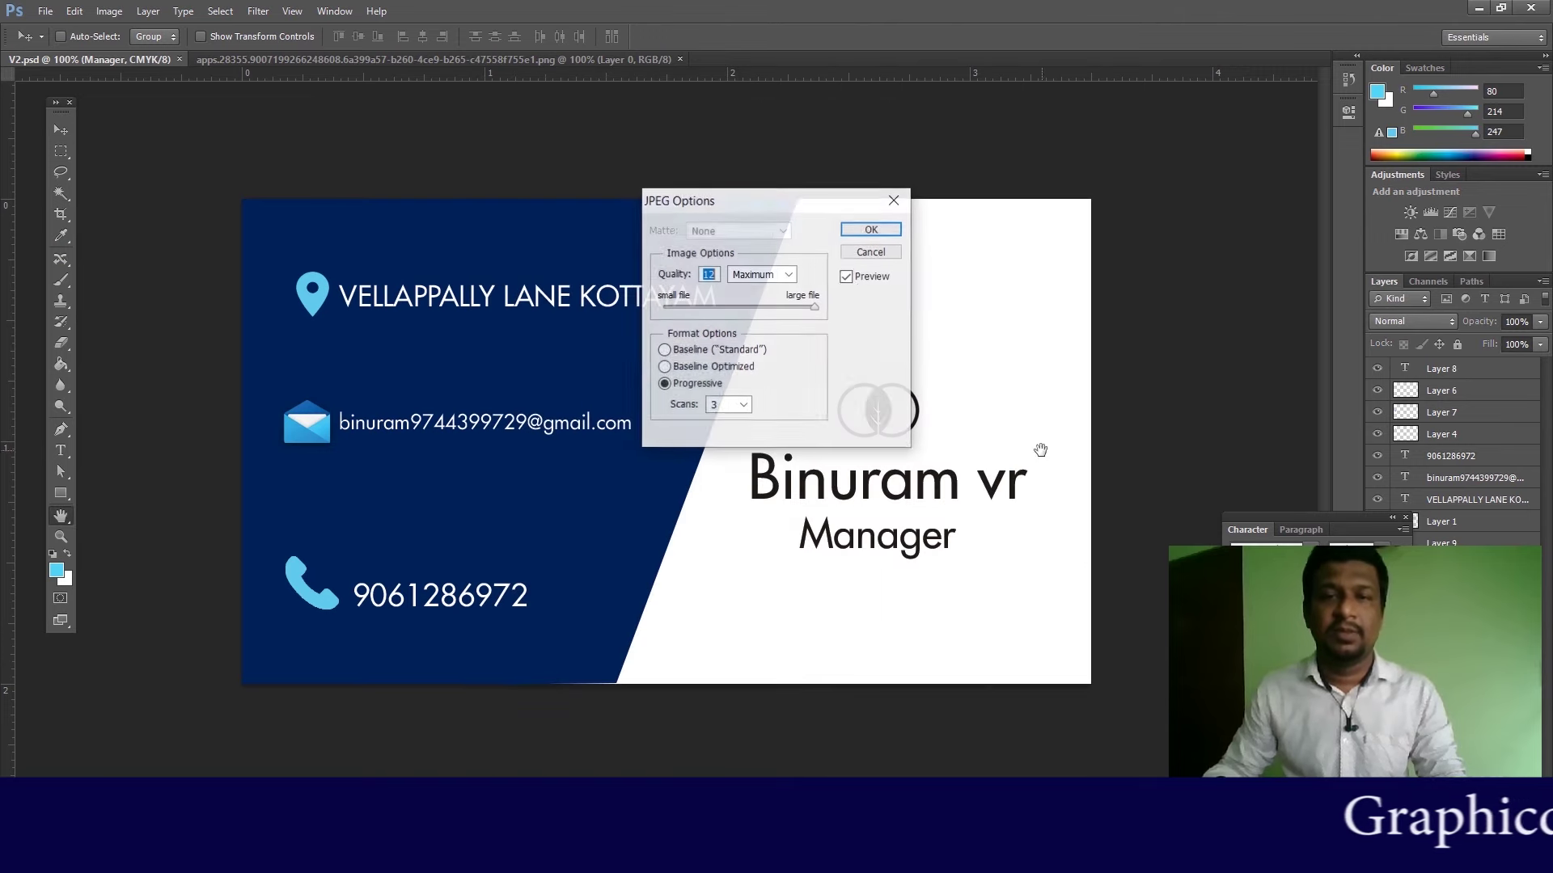
click(870, 230)
Step: Open the V1 design file from the Desktop
click(46, 11)
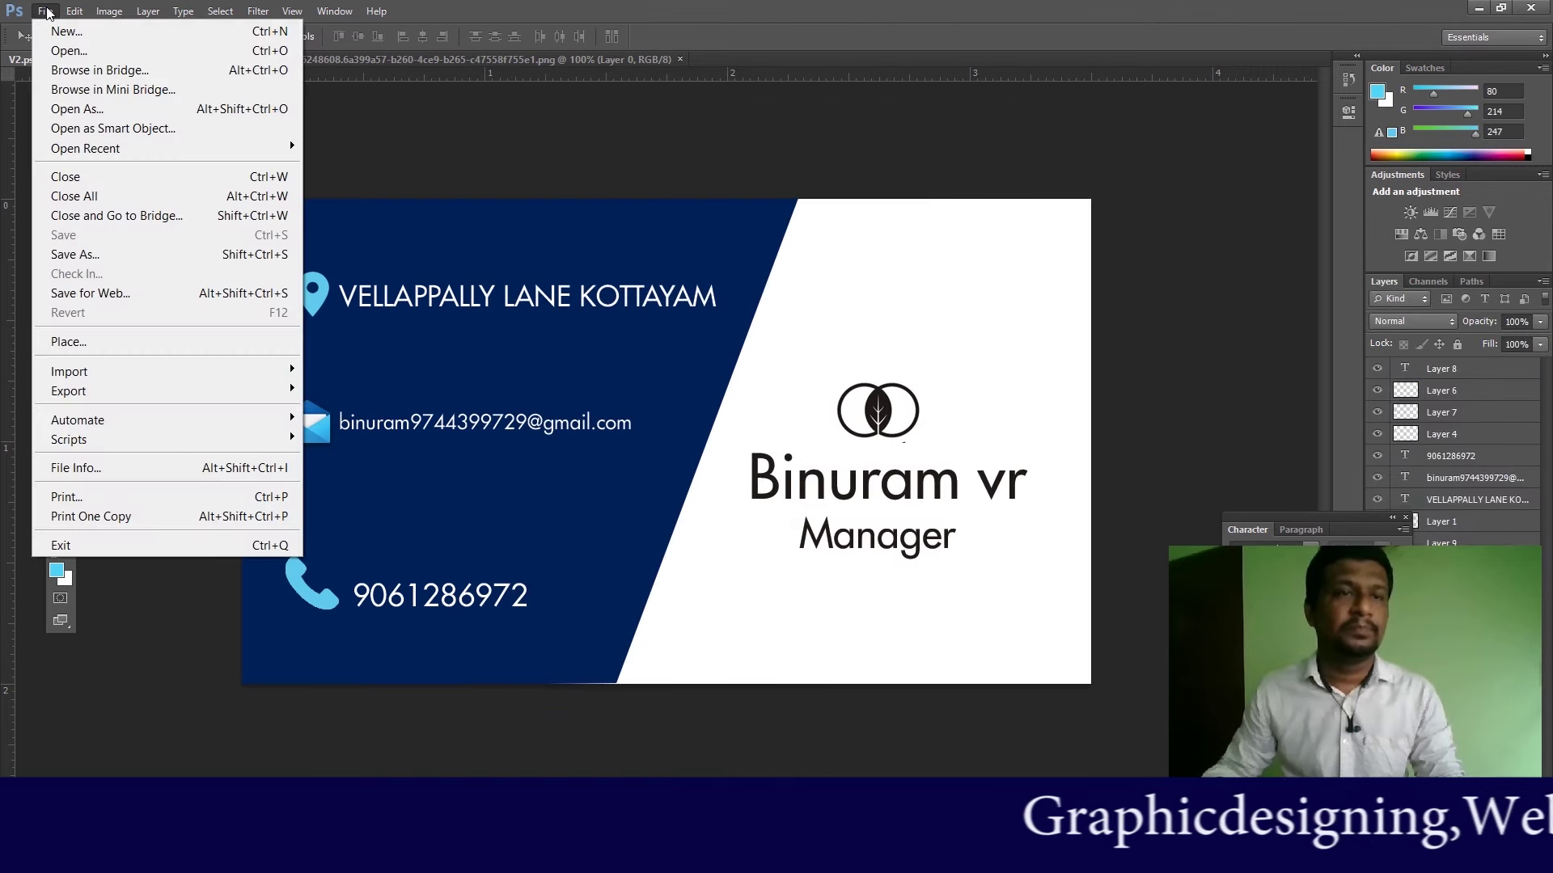
click(162, 50)
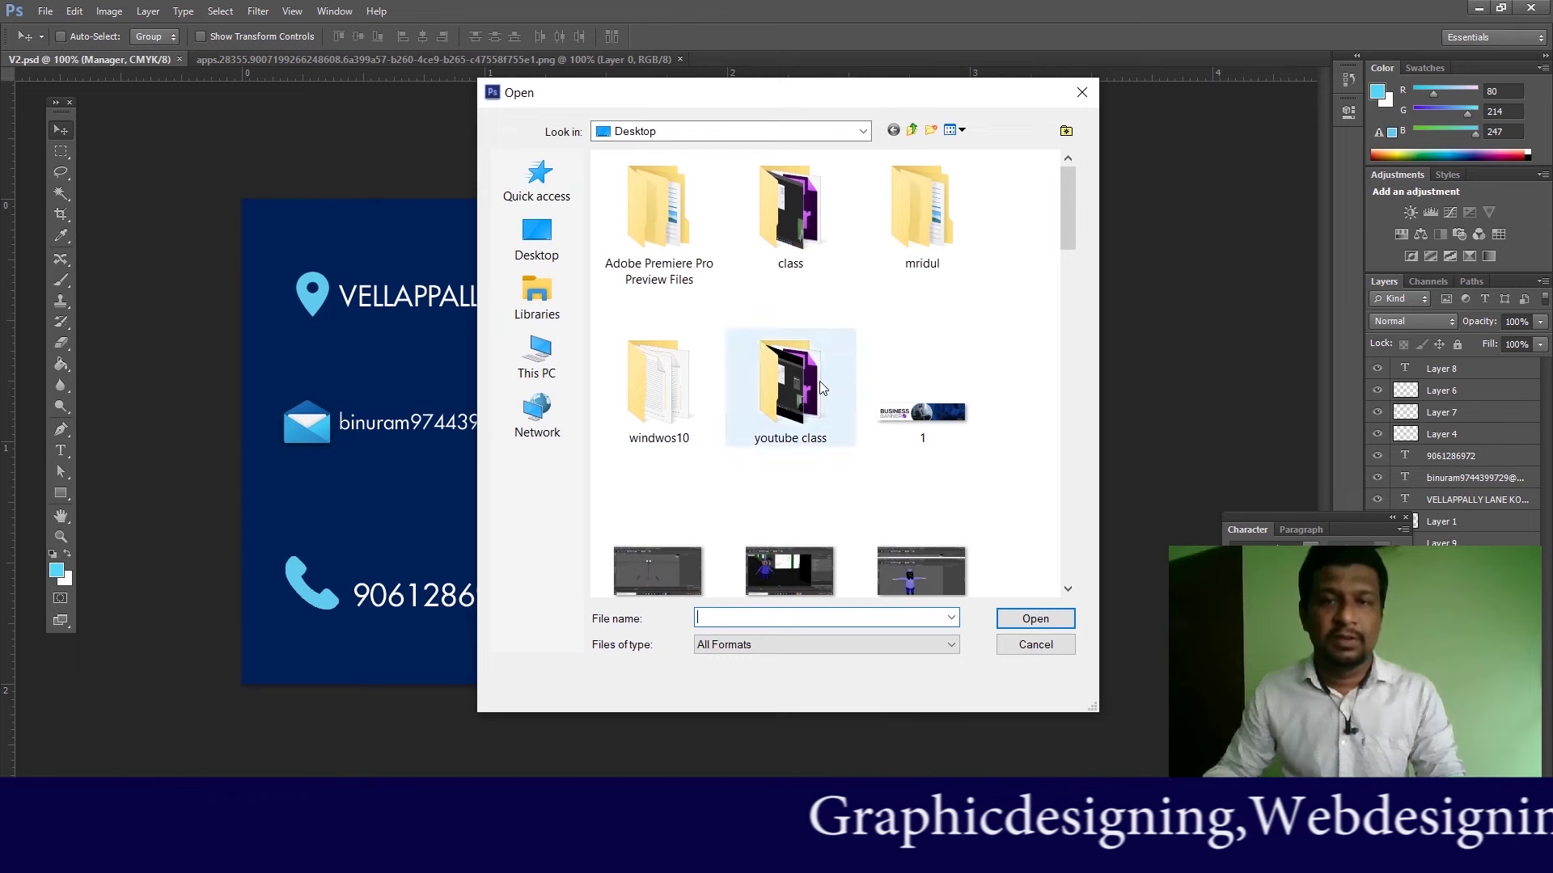
double_click(797, 392)
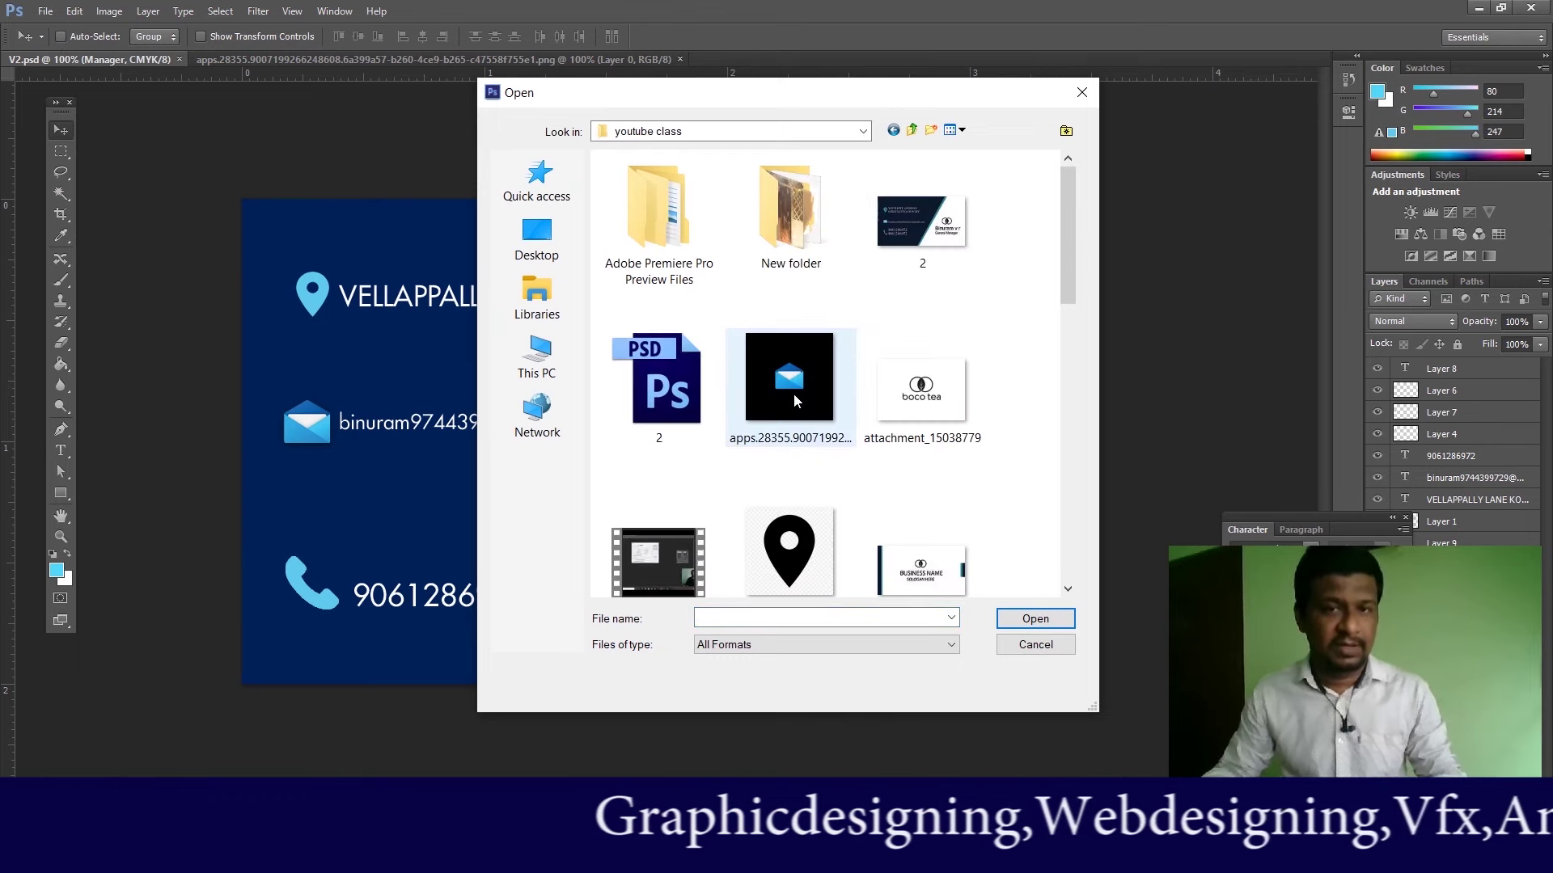
click(912, 131)
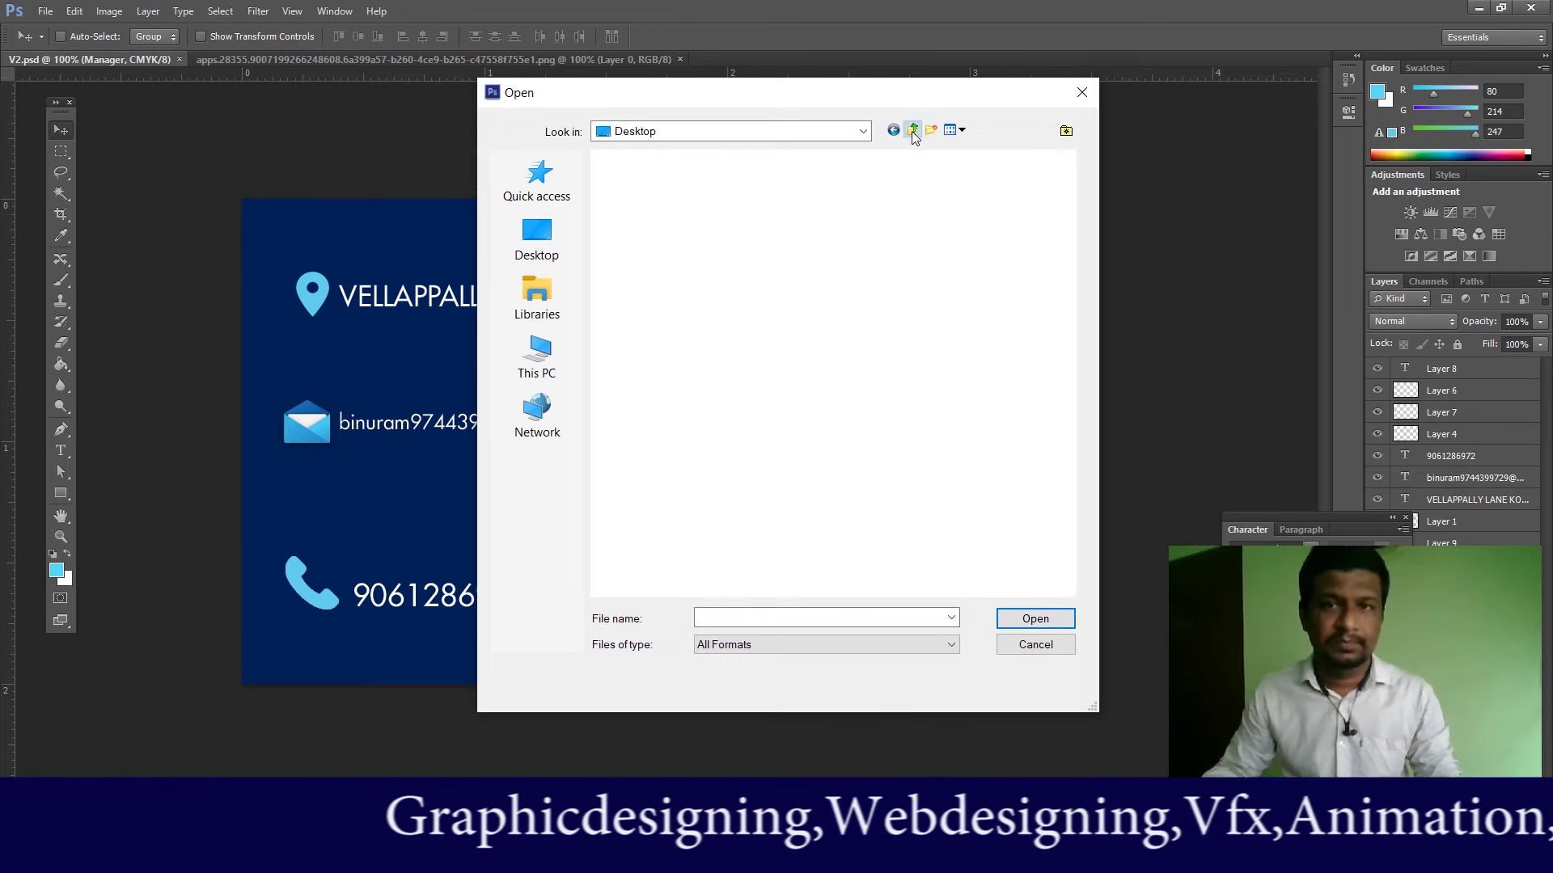
scroll(790, 242, down, 5)
click(922, 207)
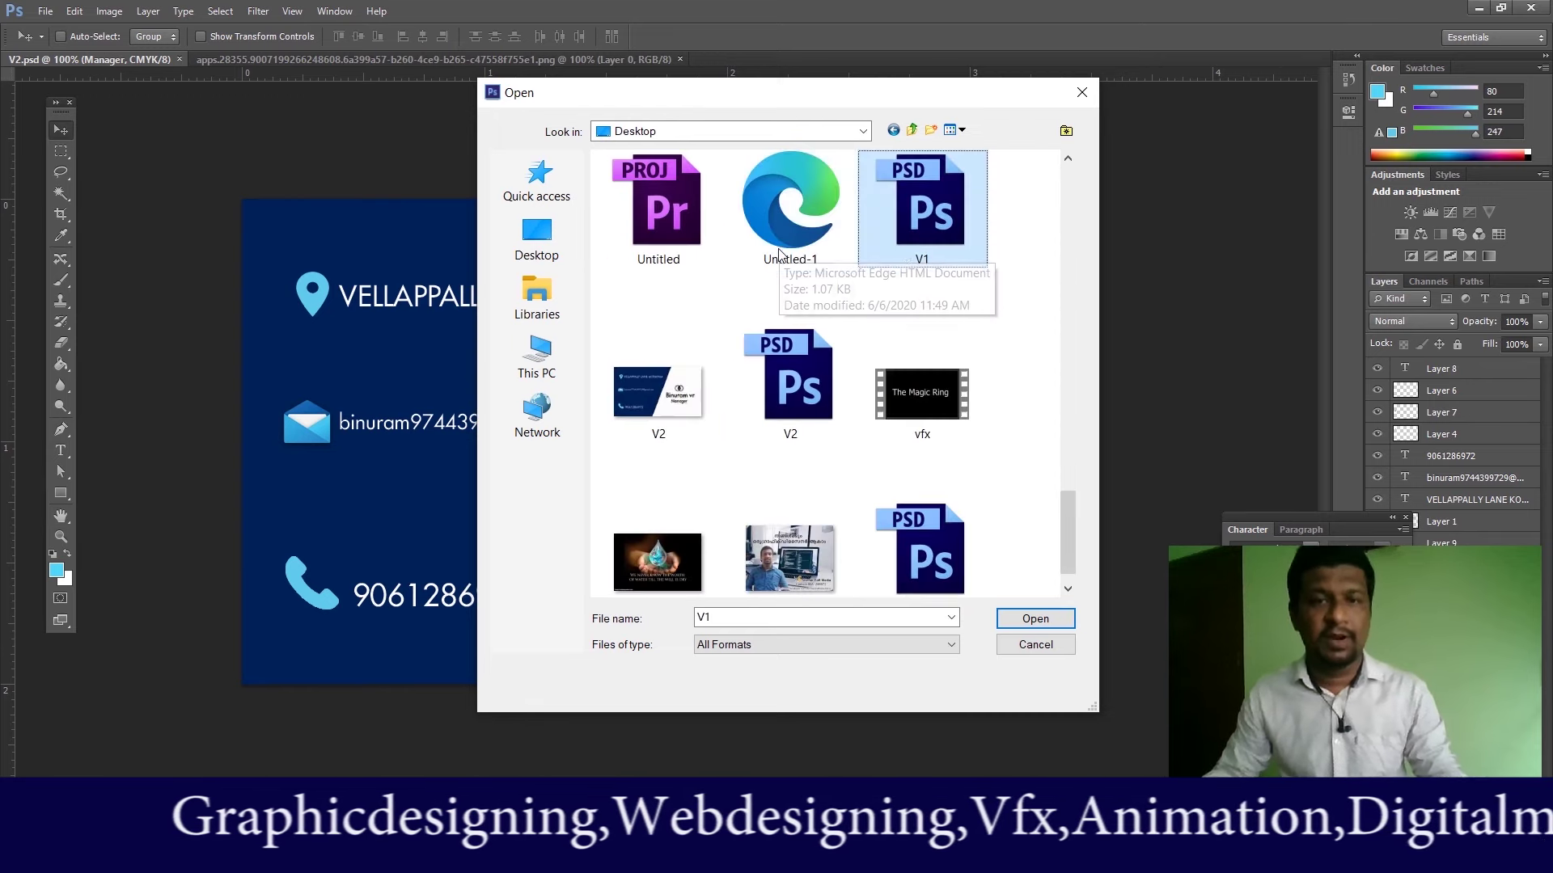
key(Return)
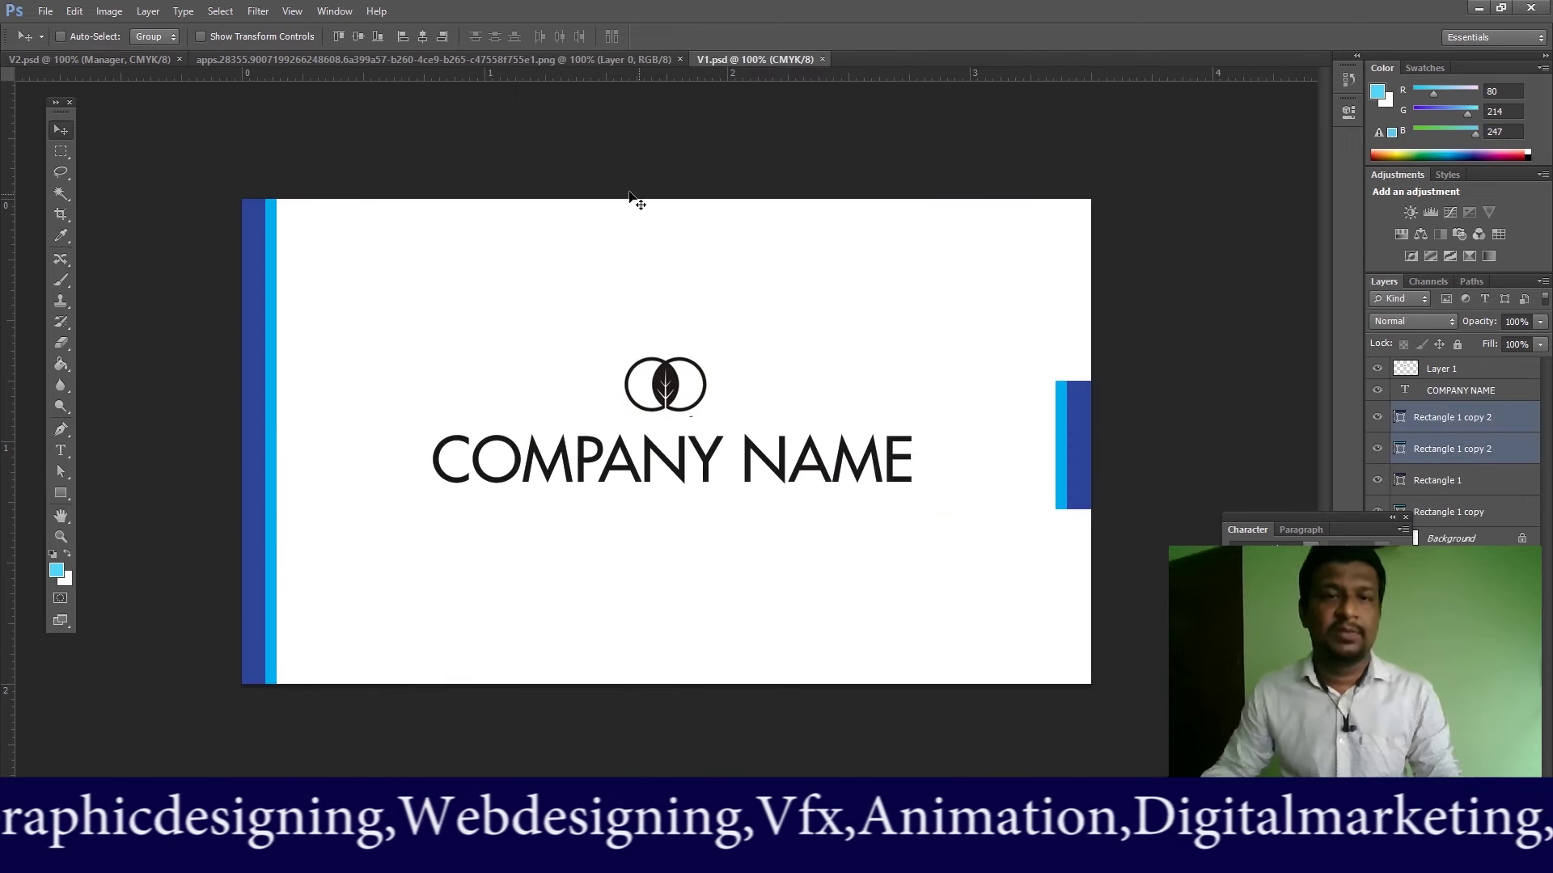
Step: Save V1 as a JPEG named V1.jpg at Maximum quality
click(45, 11)
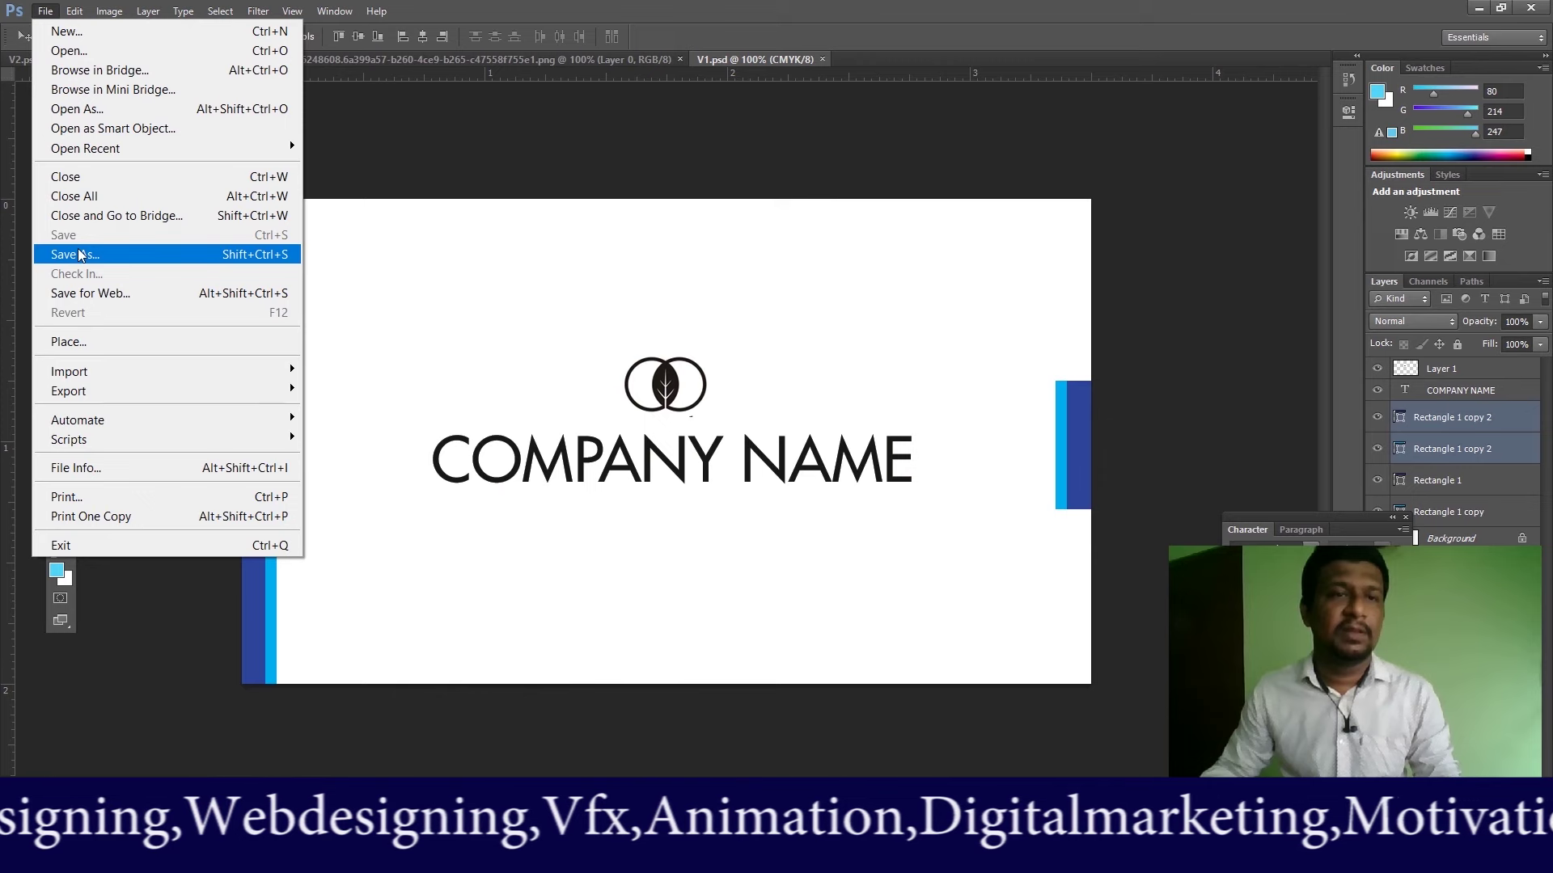
click(79, 255)
click(821, 477)
click(725, 555)
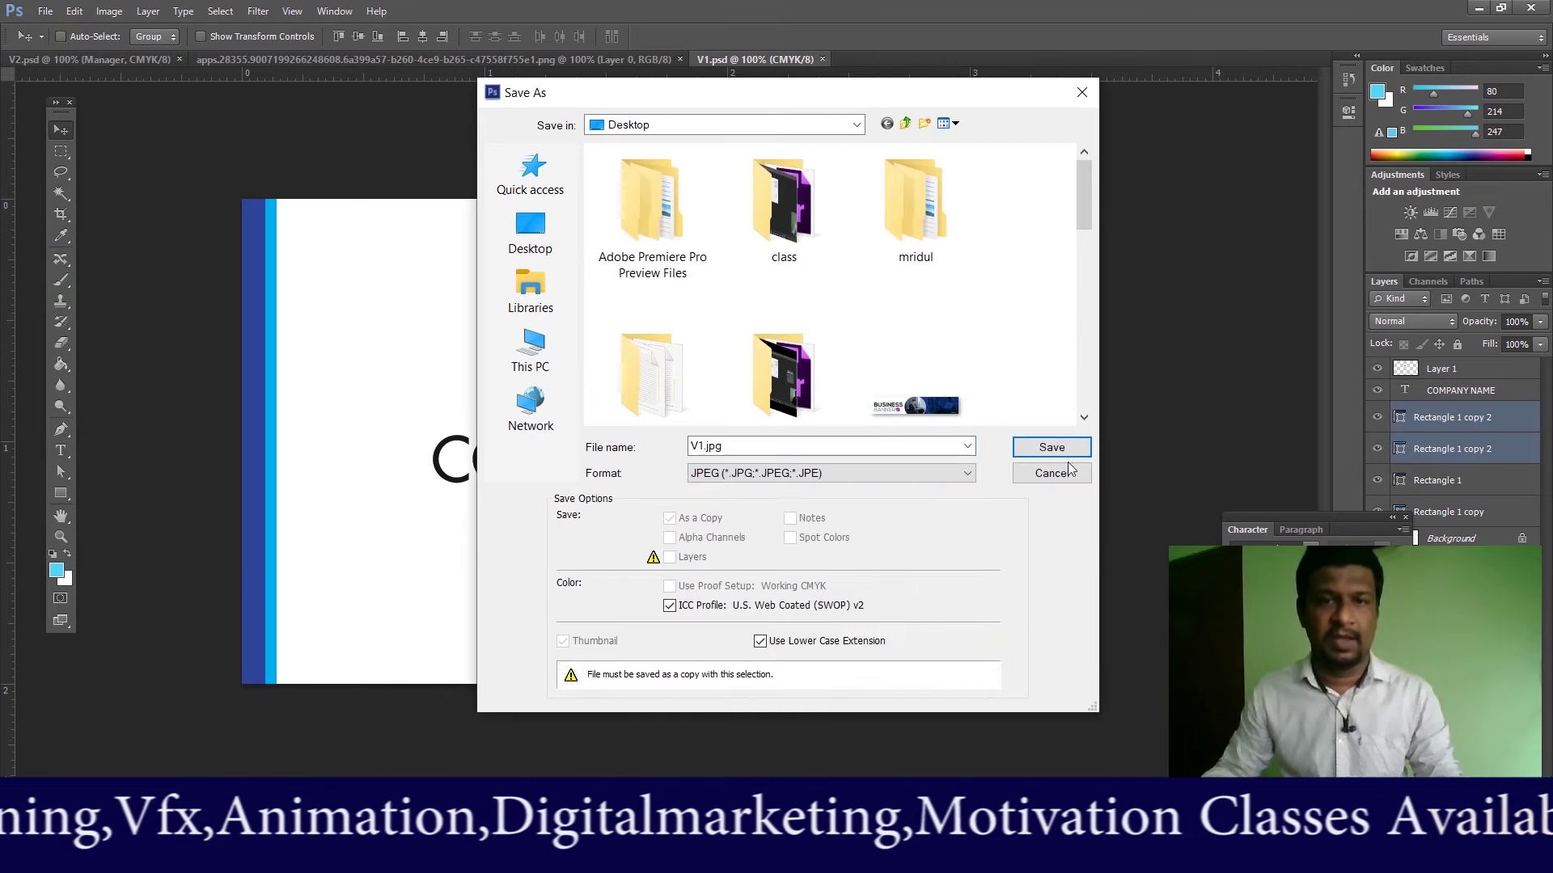
click(1043, 447)
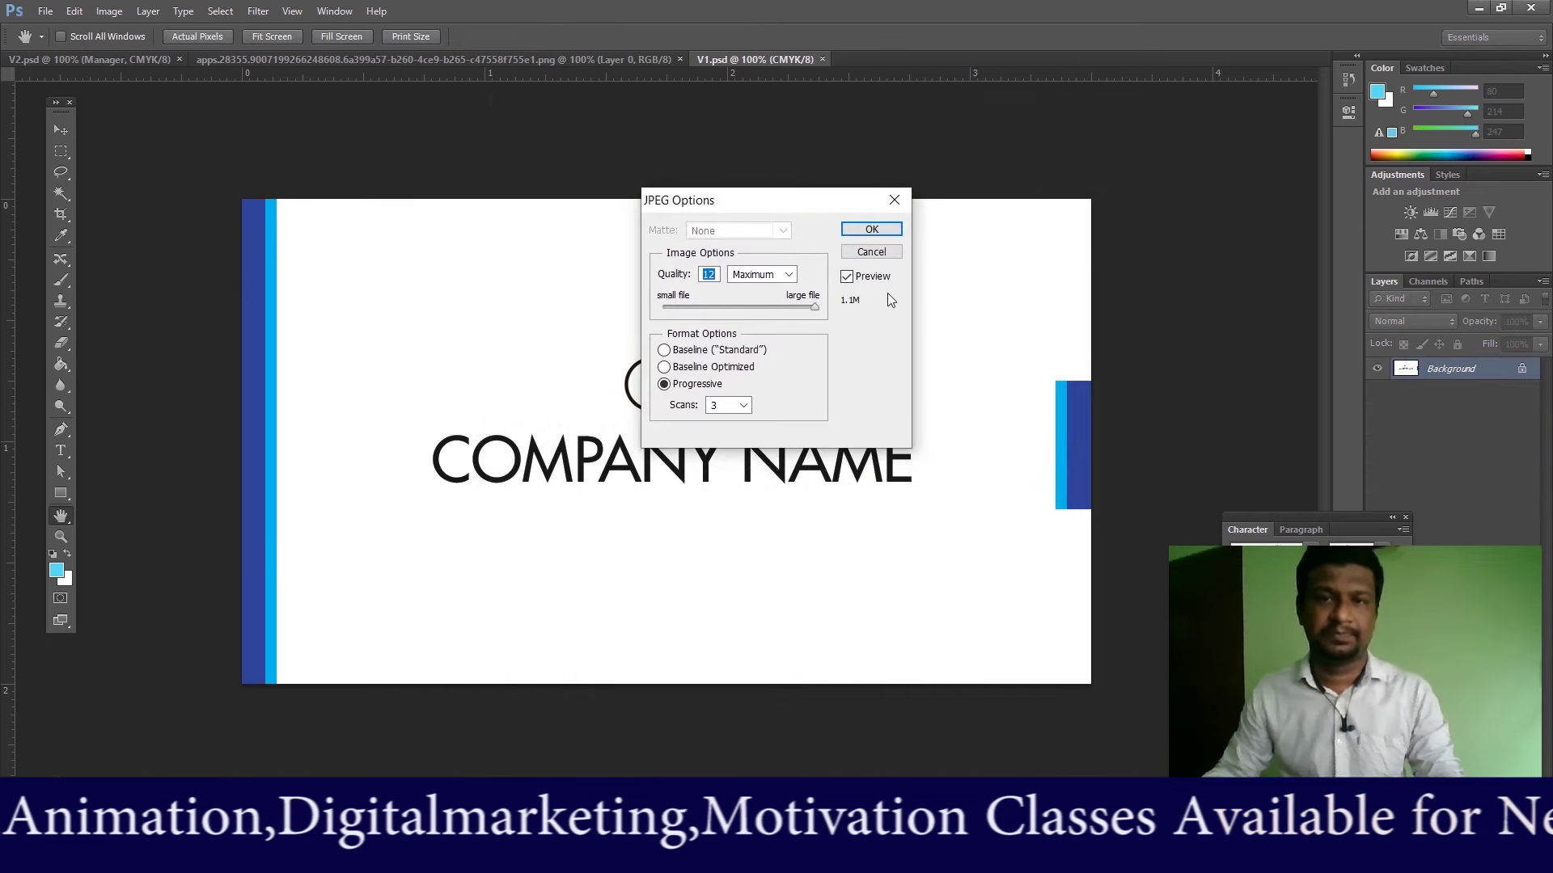
click(871, 229)
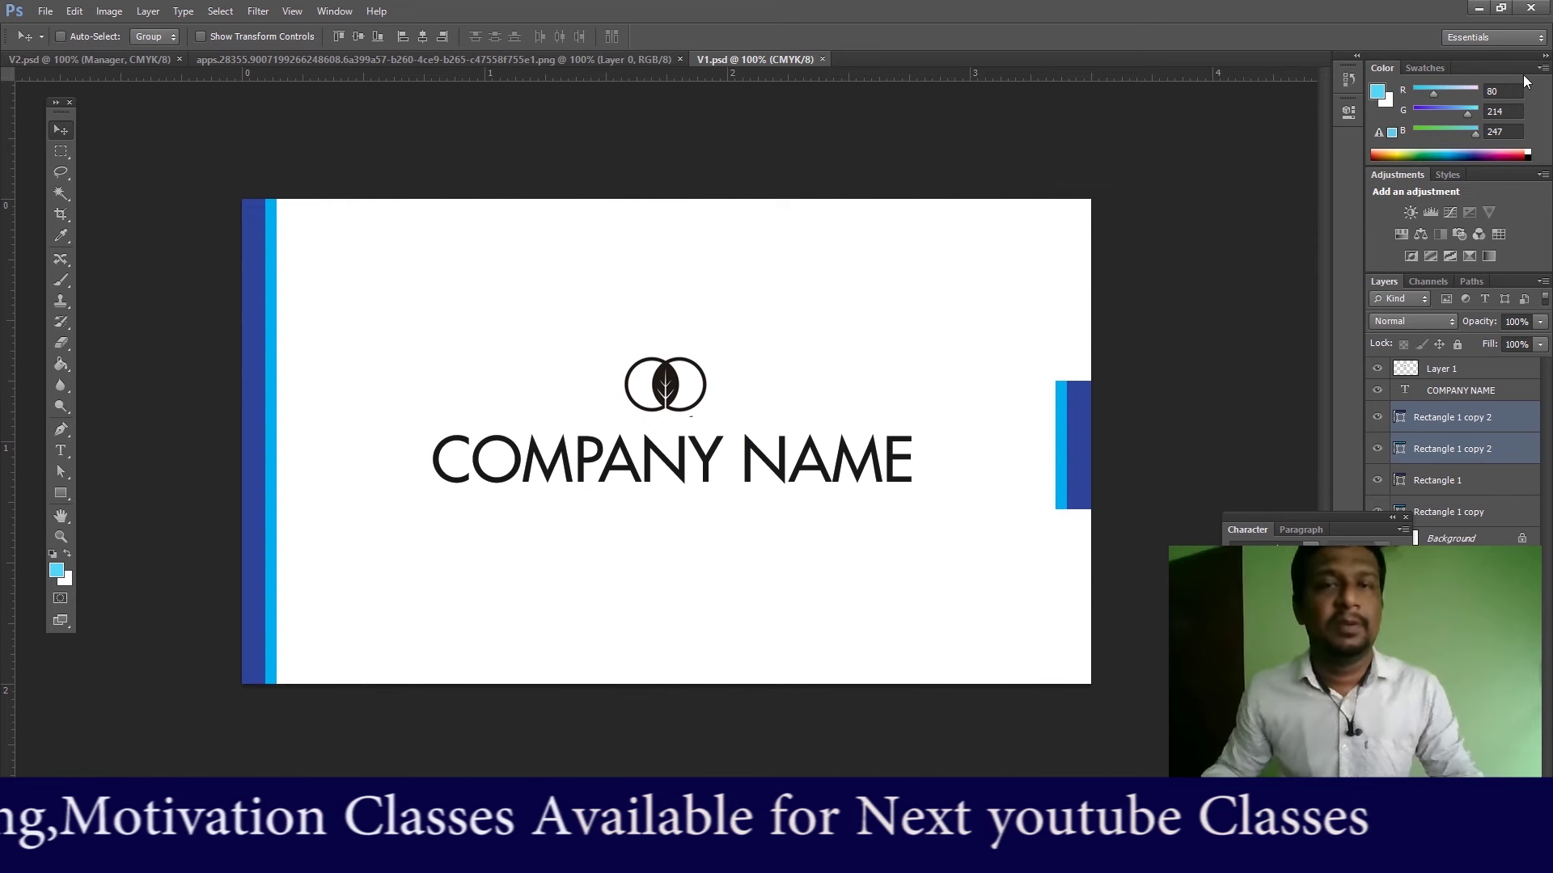
click(1473, 10)
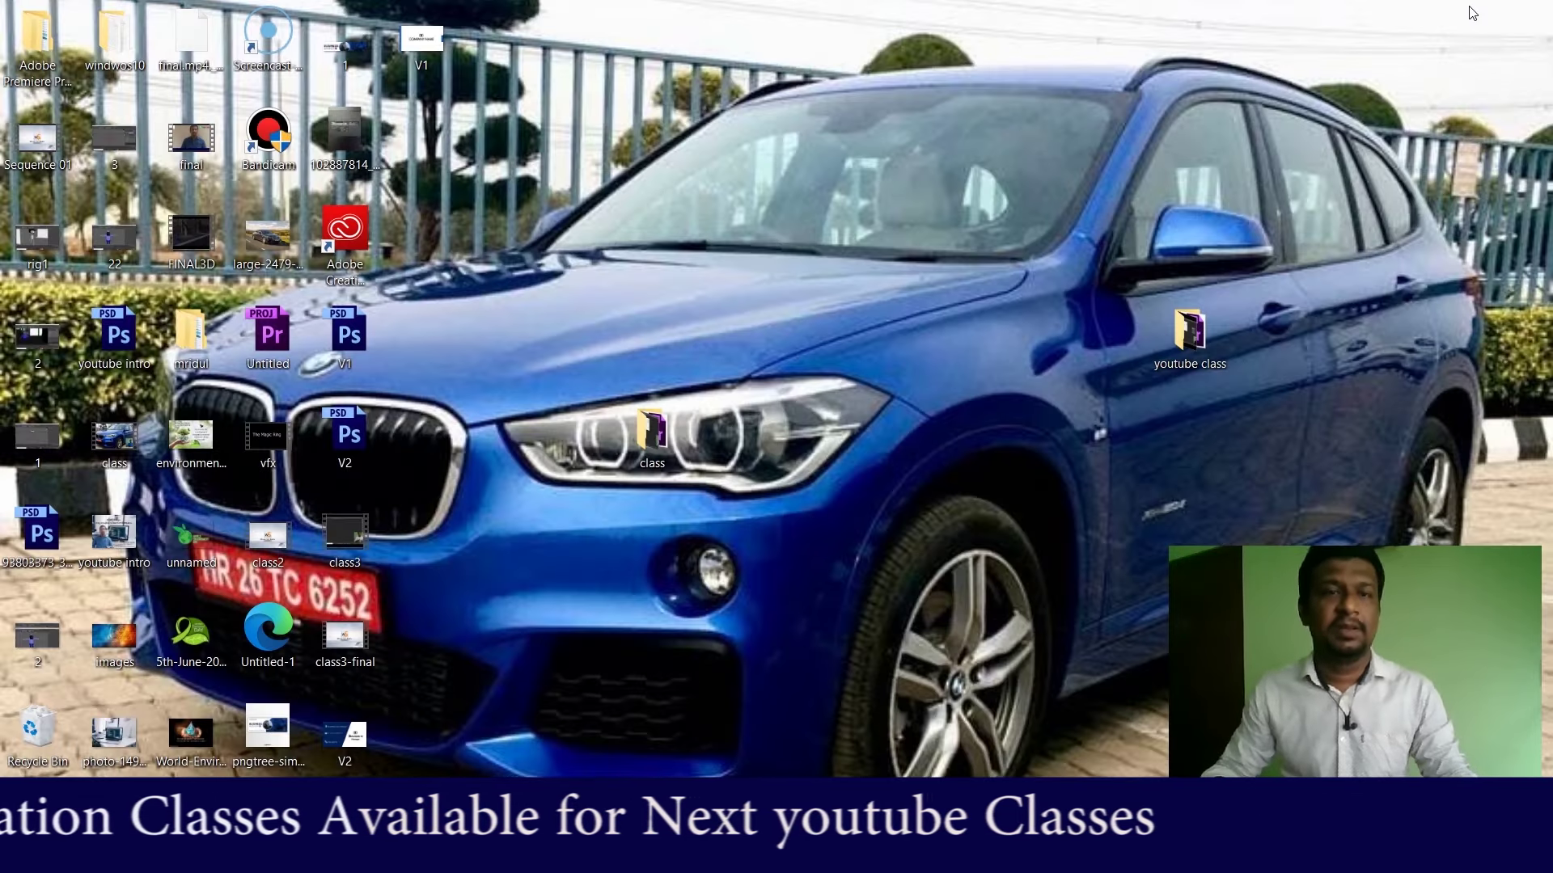
click(352, 742)
double_click(353, 743)
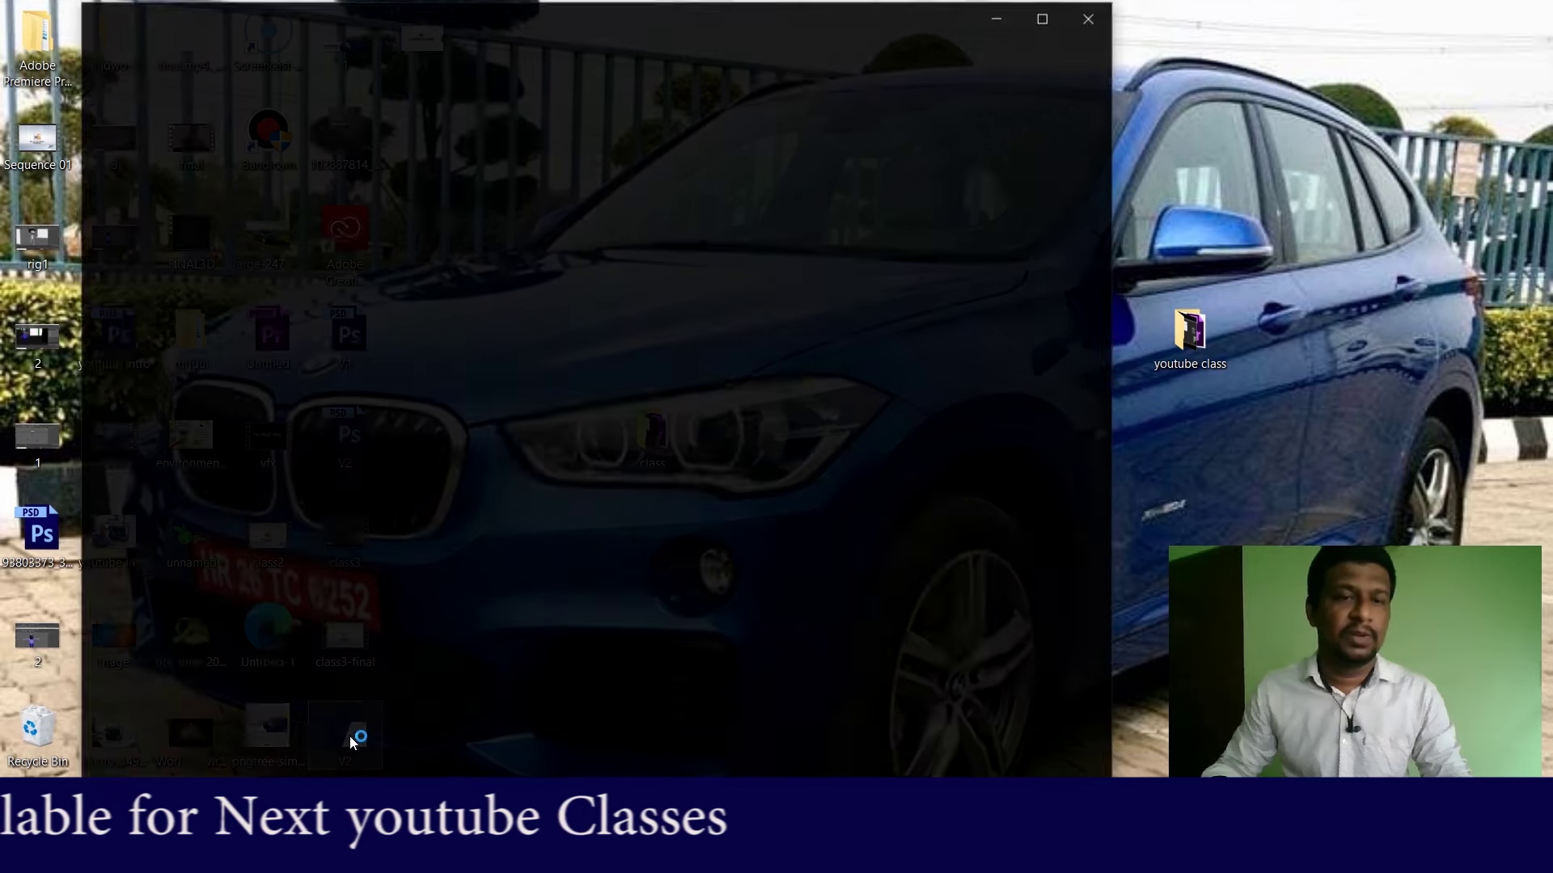
click(1071, 425)
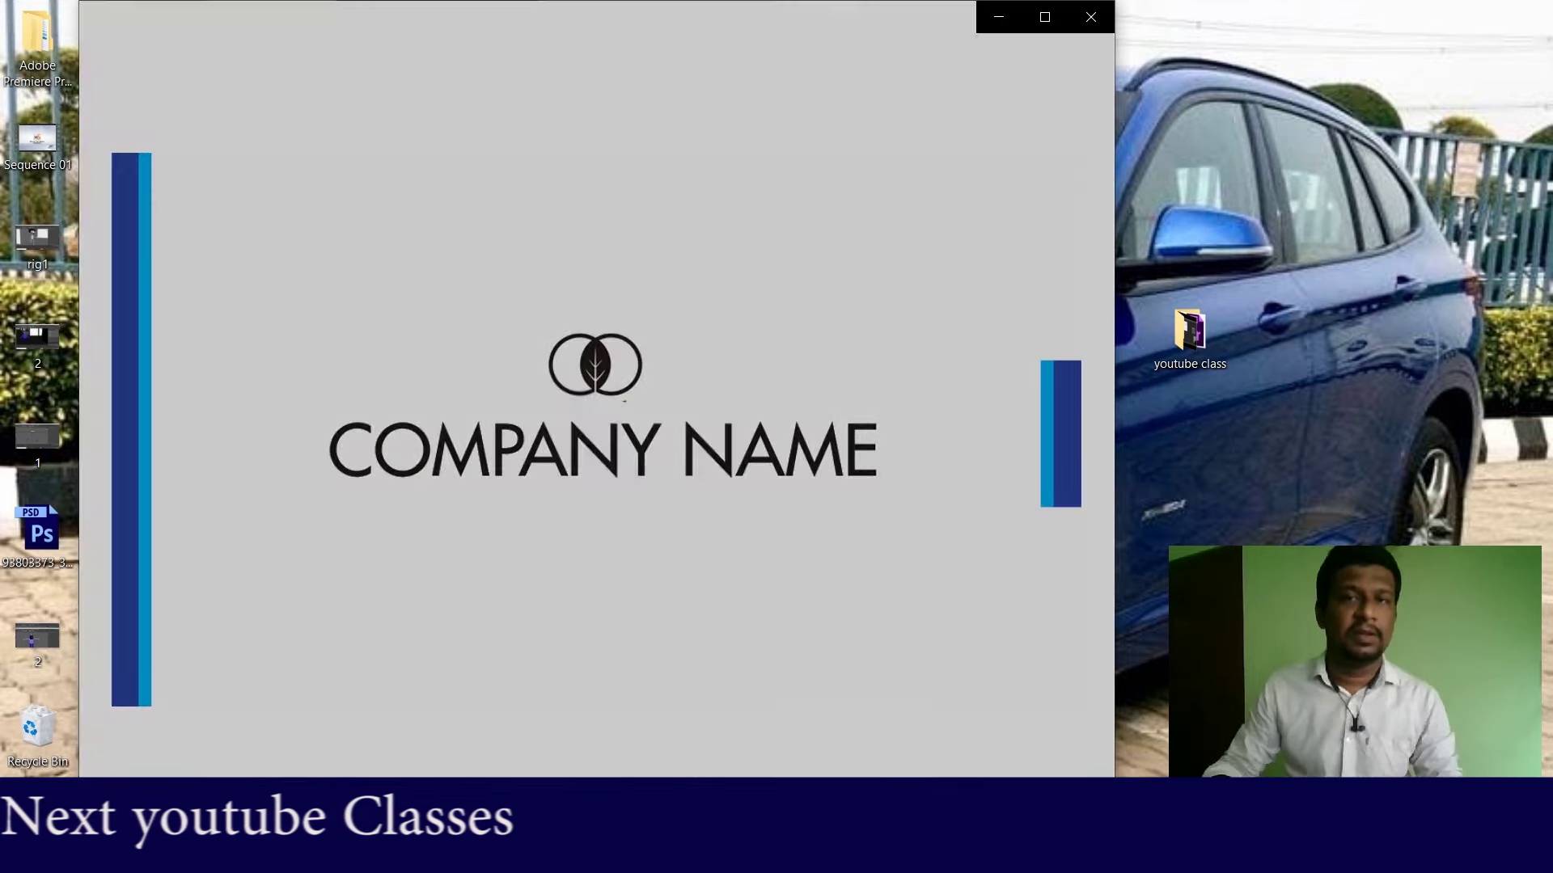
click(1089, 20)
double_click(349, 747)
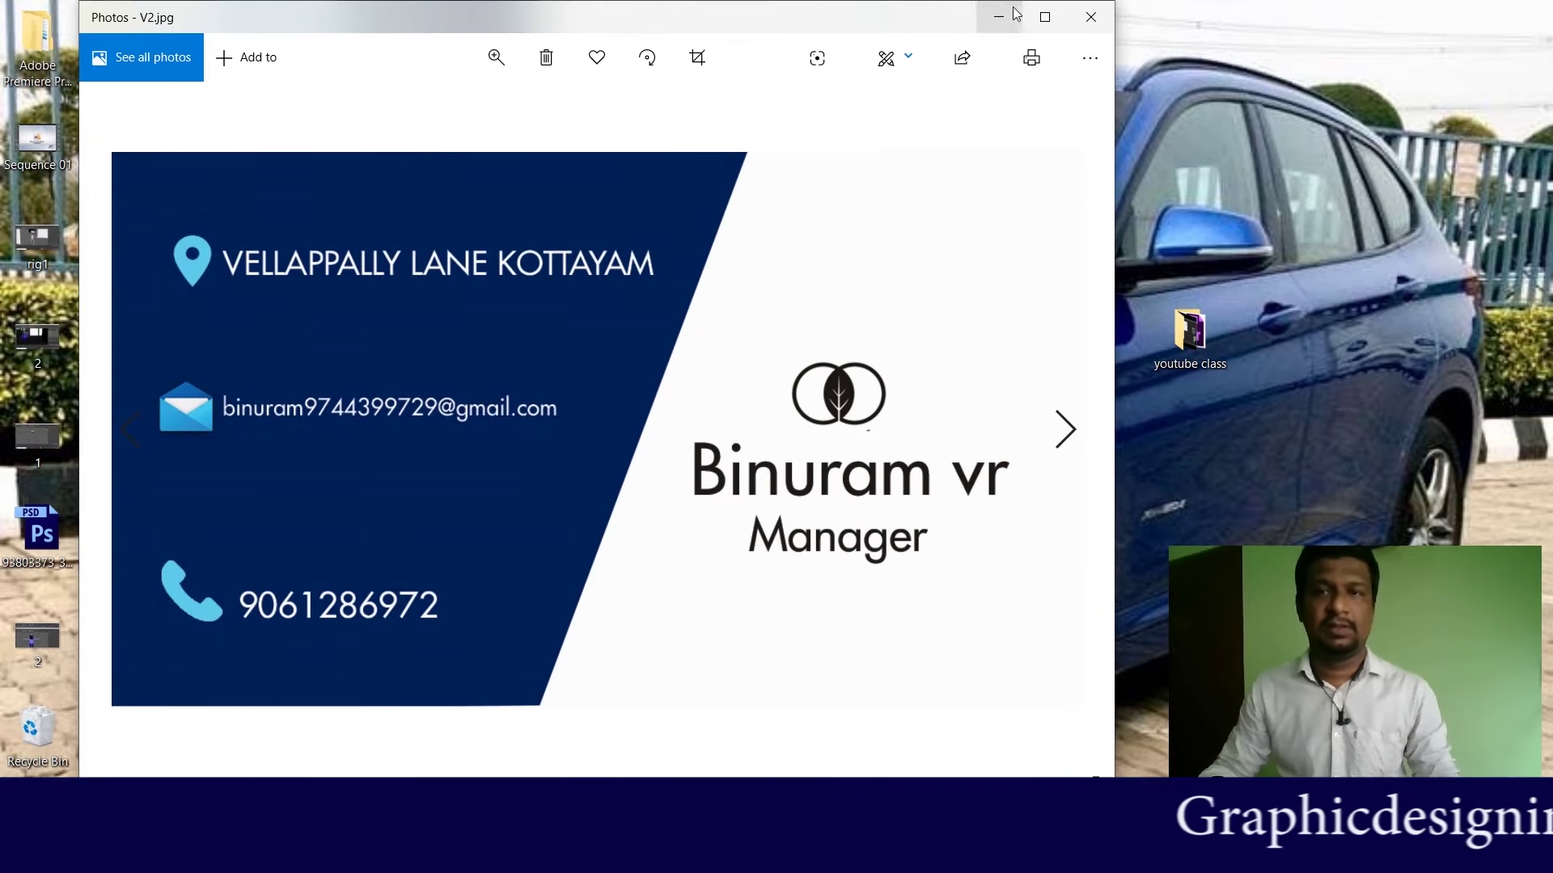
click(1088, 19)
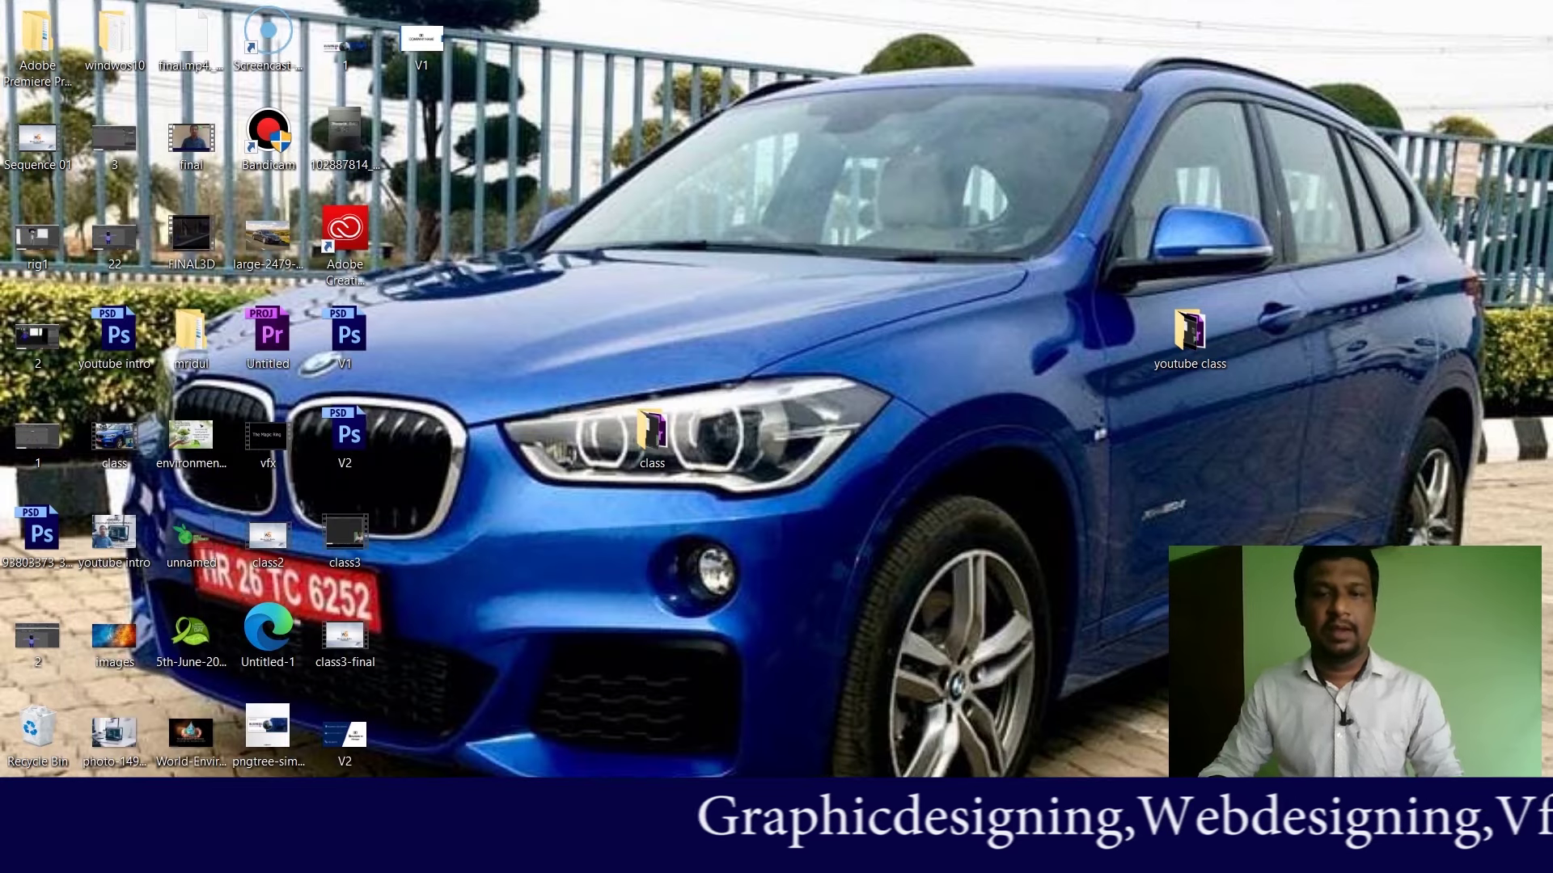
key(alt+Tab)
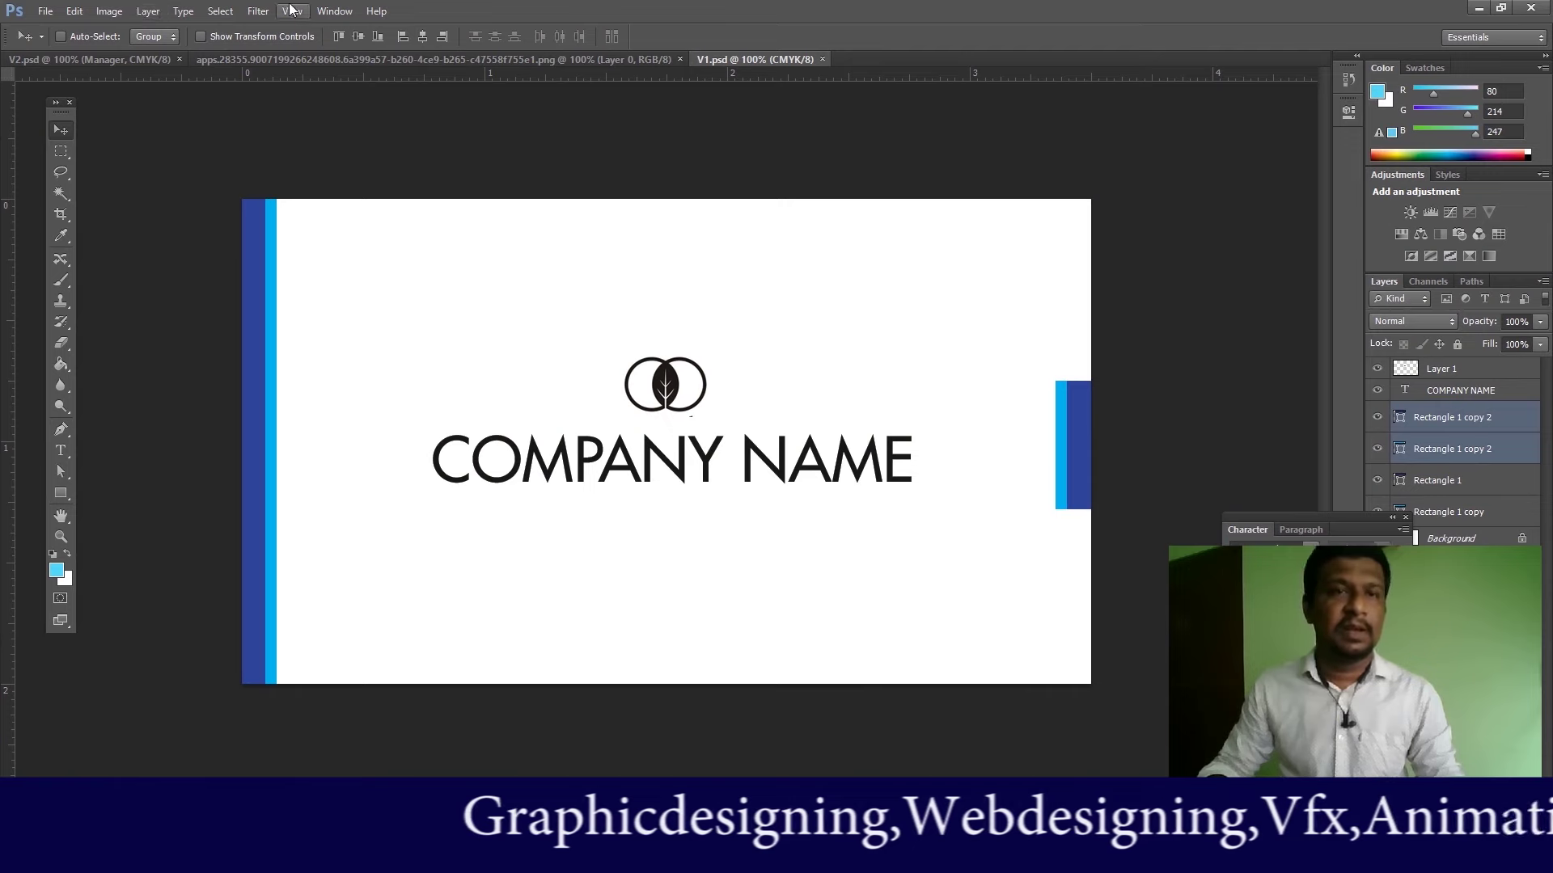
Step: Switch the V1.psd and V2.psd documents to View > Print Size
click(292, 10)
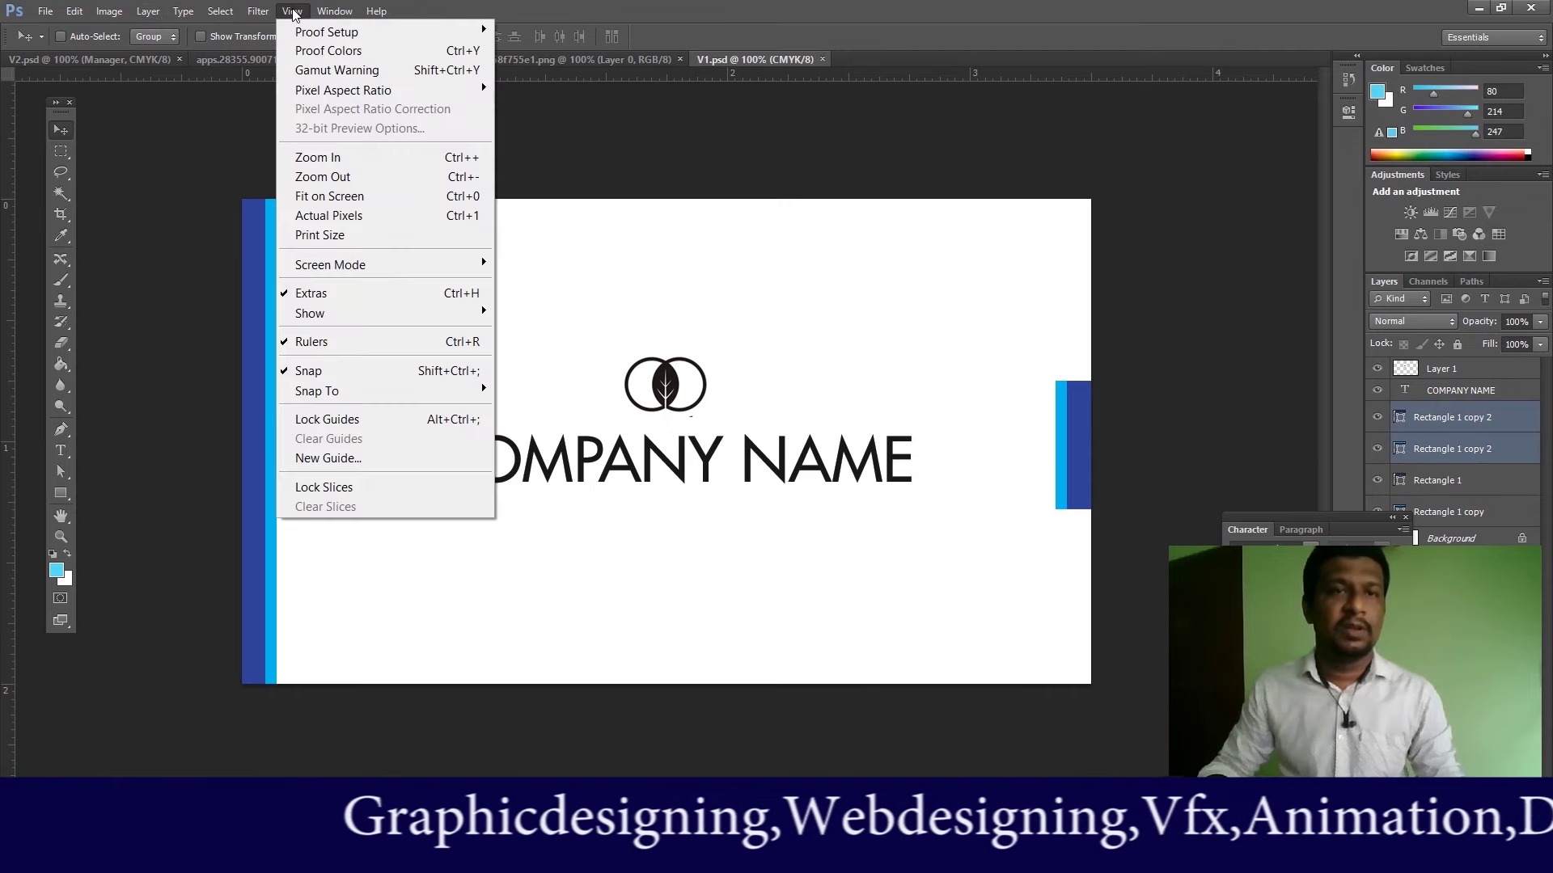
click(326, 240)
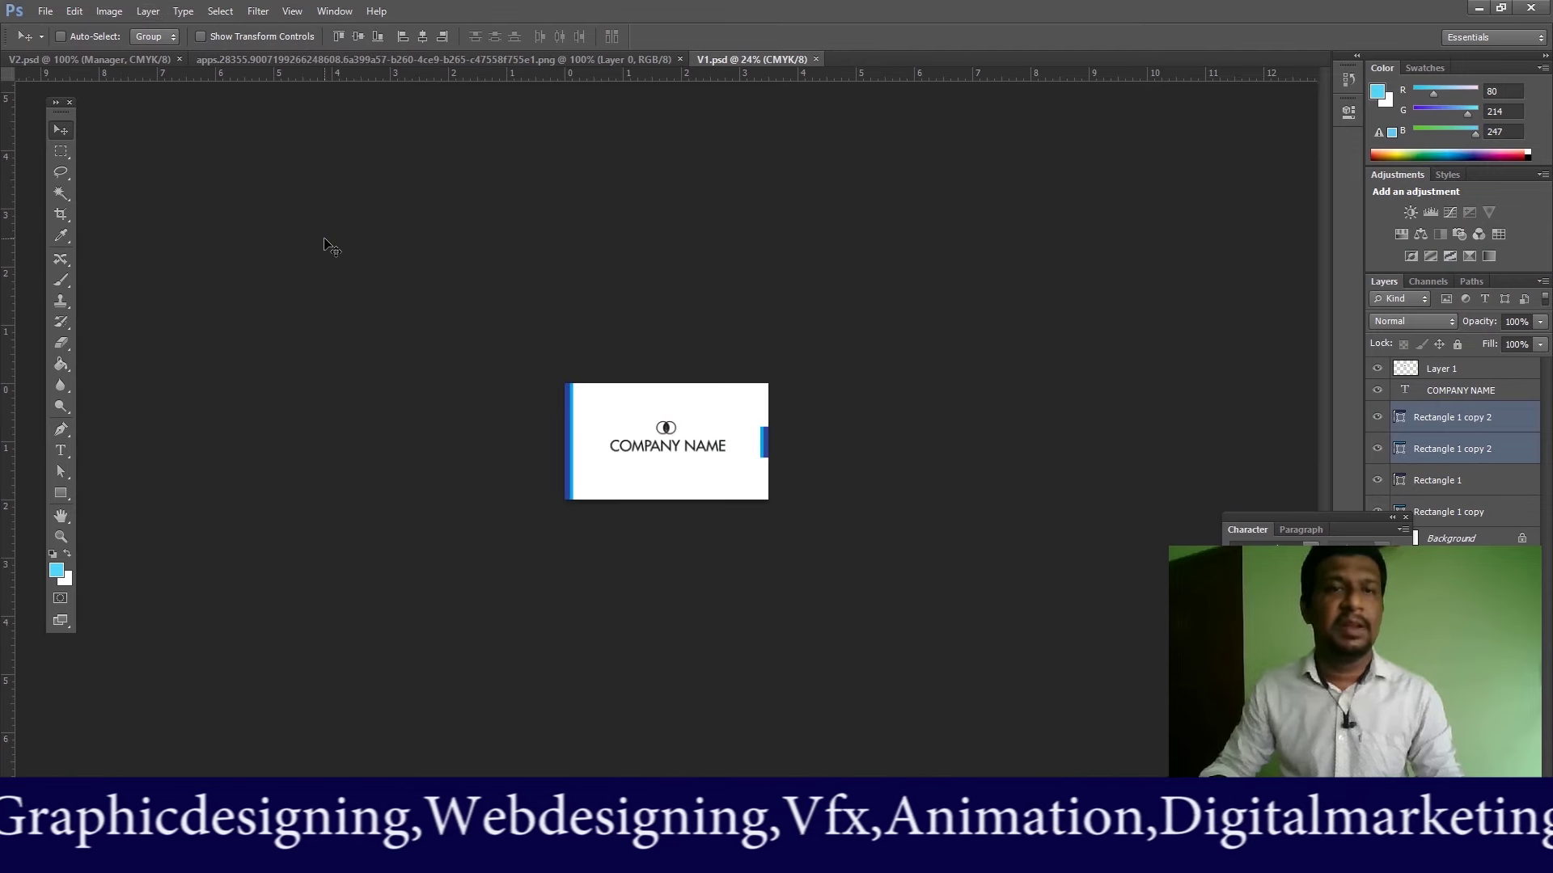
click(94, 63)
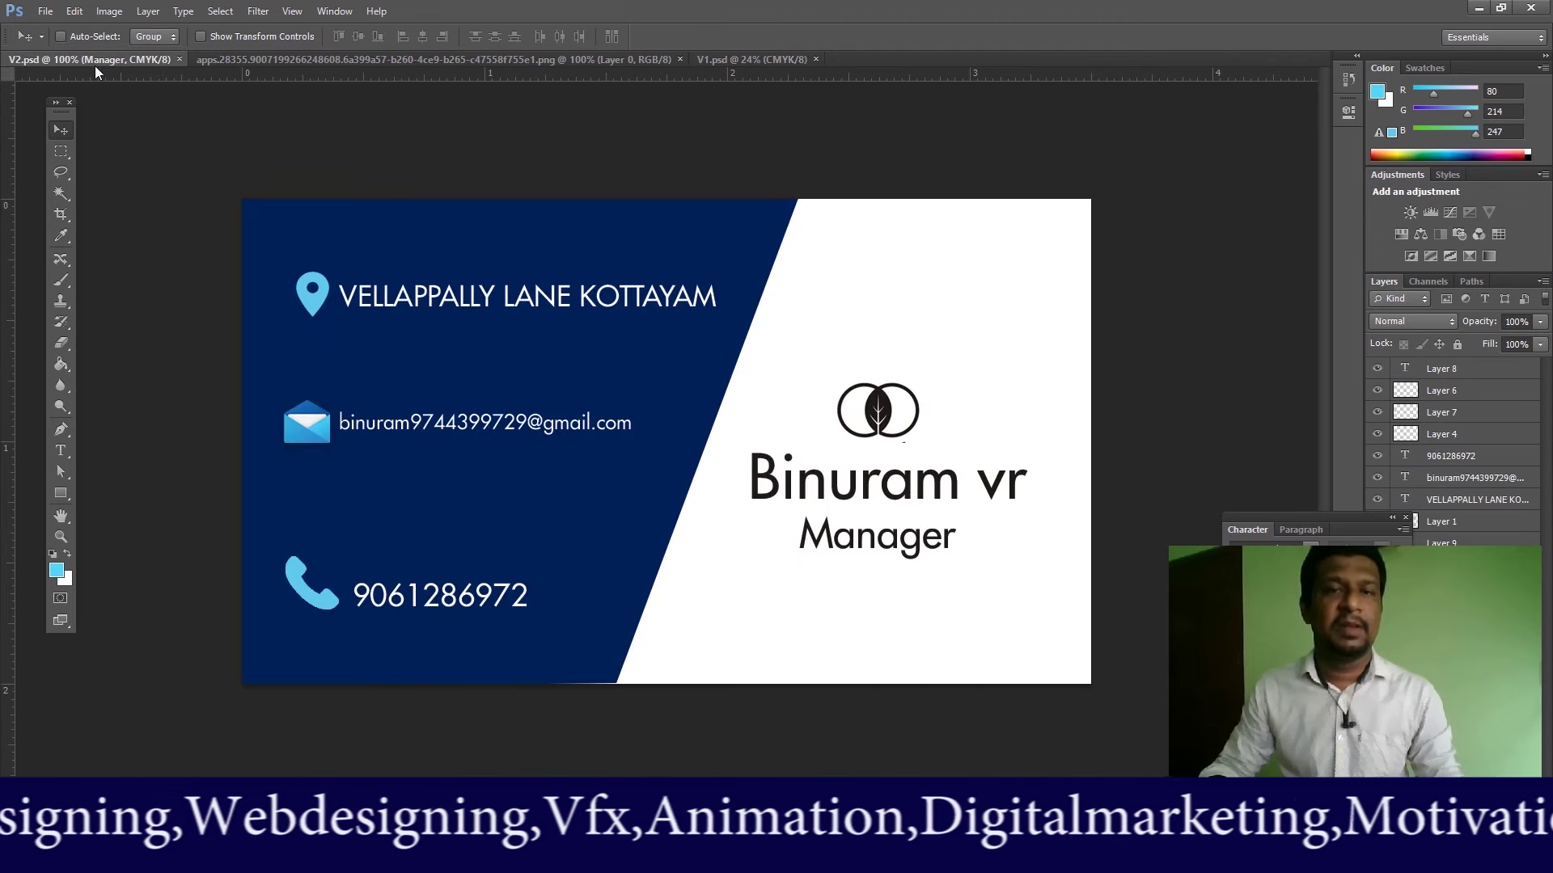
click(288, 12)
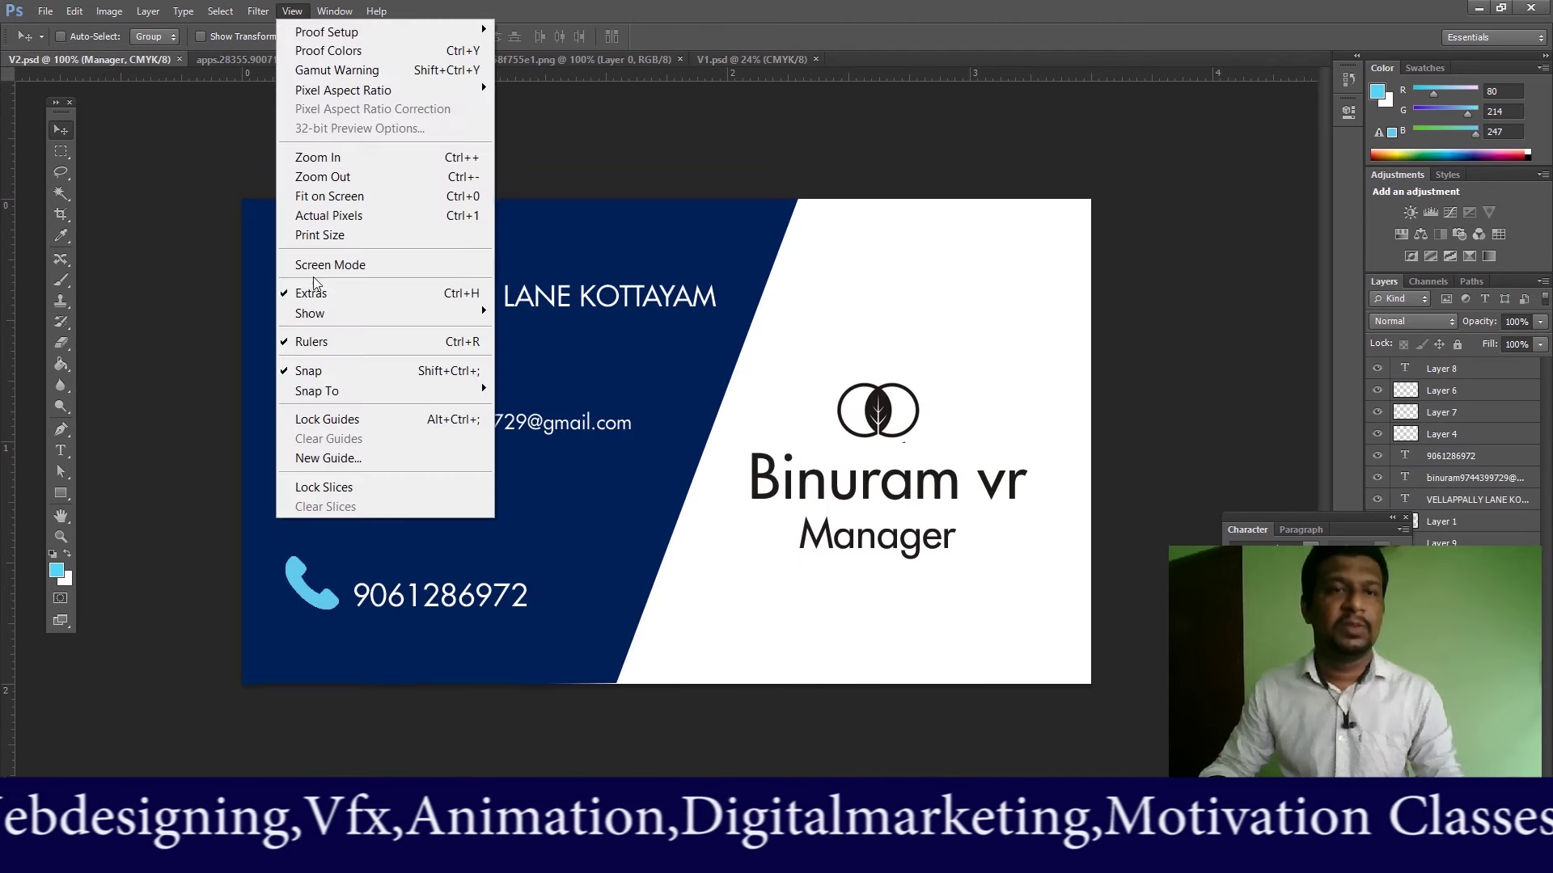
click(320, 234)
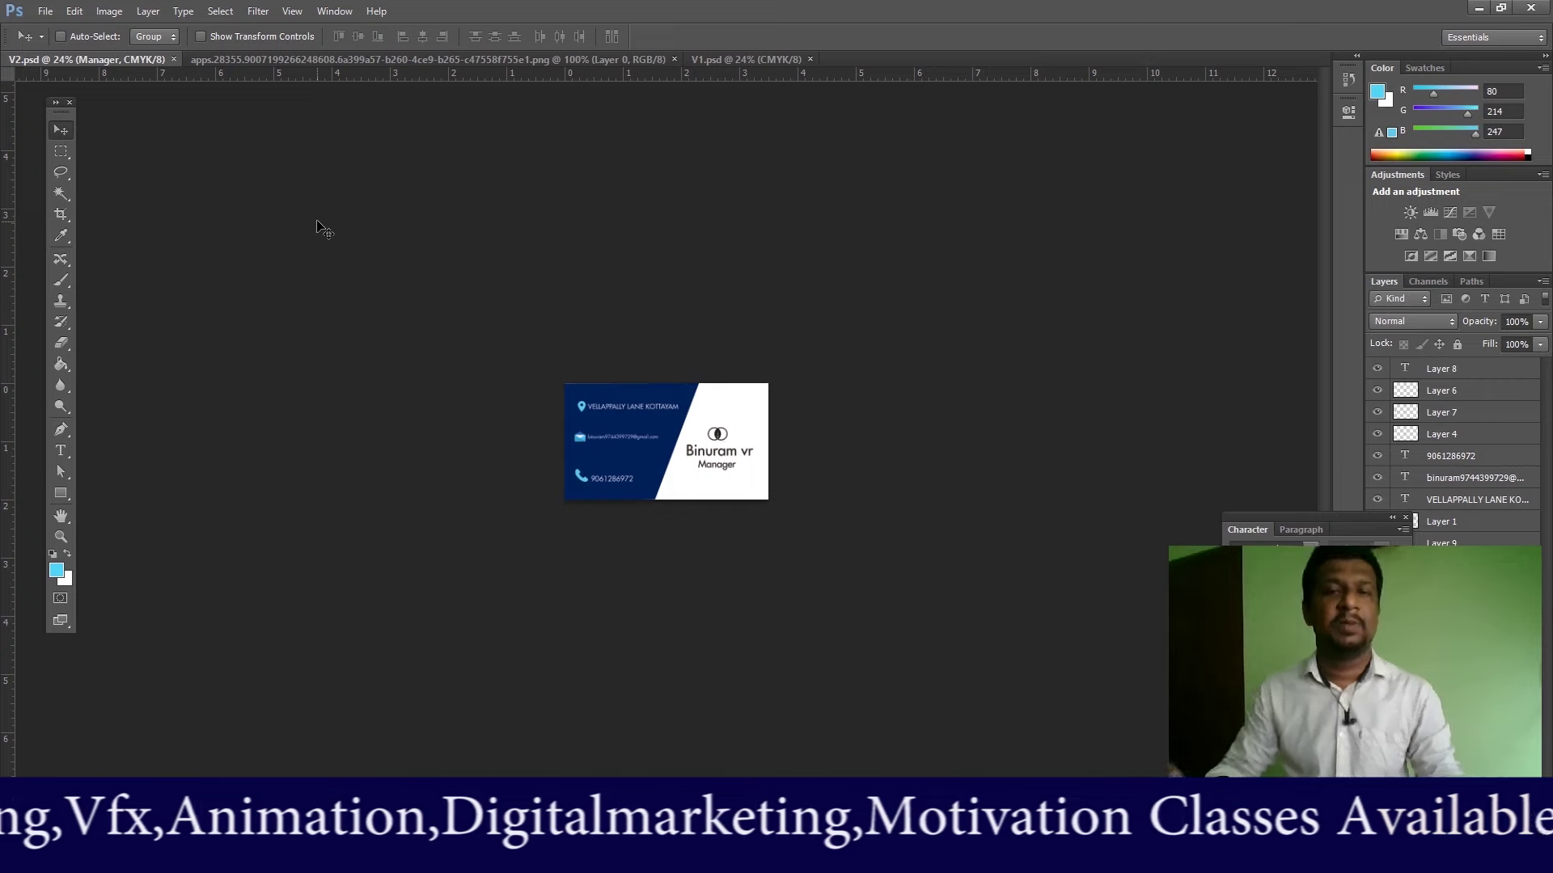